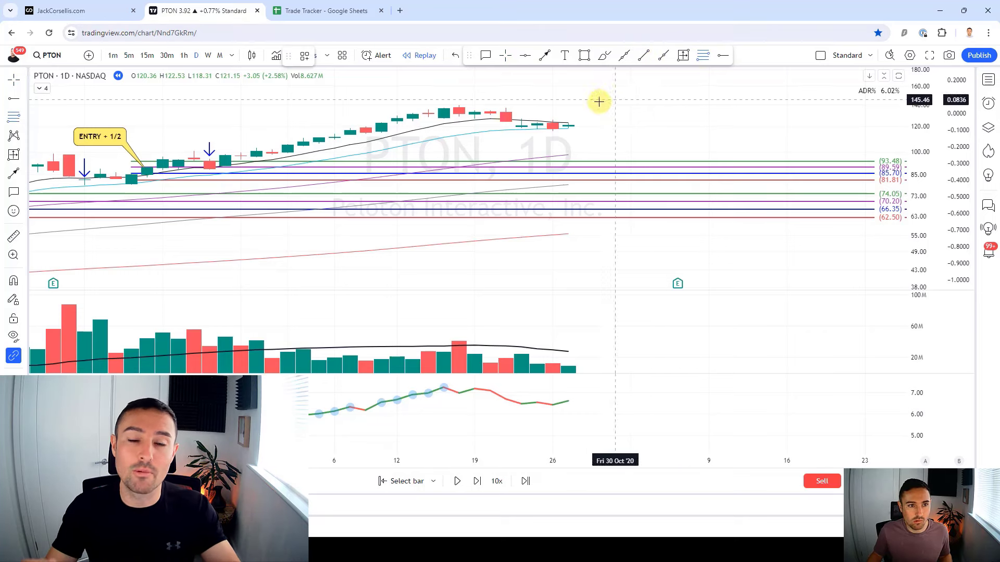
Add Fib Retracement levels based on 122.53 and 118.31 at the latest PTON candle and measure the price range between them
{"action": "left_click", "coordinate": [570, 120]}
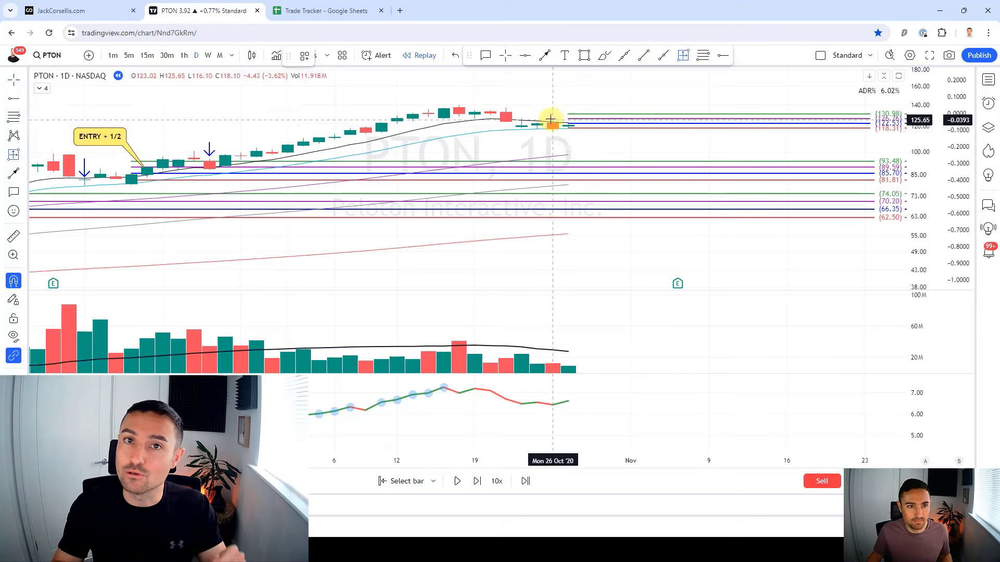
{"action": "left_click", "coordinate": [569, 126]}
{"action": "left_click", "coordinate": [567, 150]}
{"action": "key", "text": "Right"}
{"action": "key", "text": "Right"}
{"action": "key", "text": "Right"}
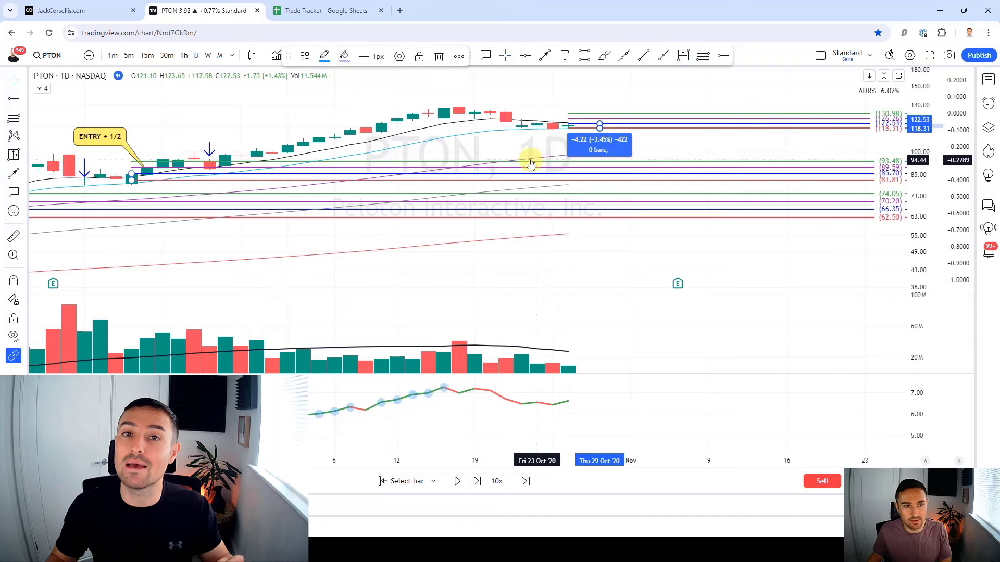
{"action": "left_click", "coordinate": [509, 133]}
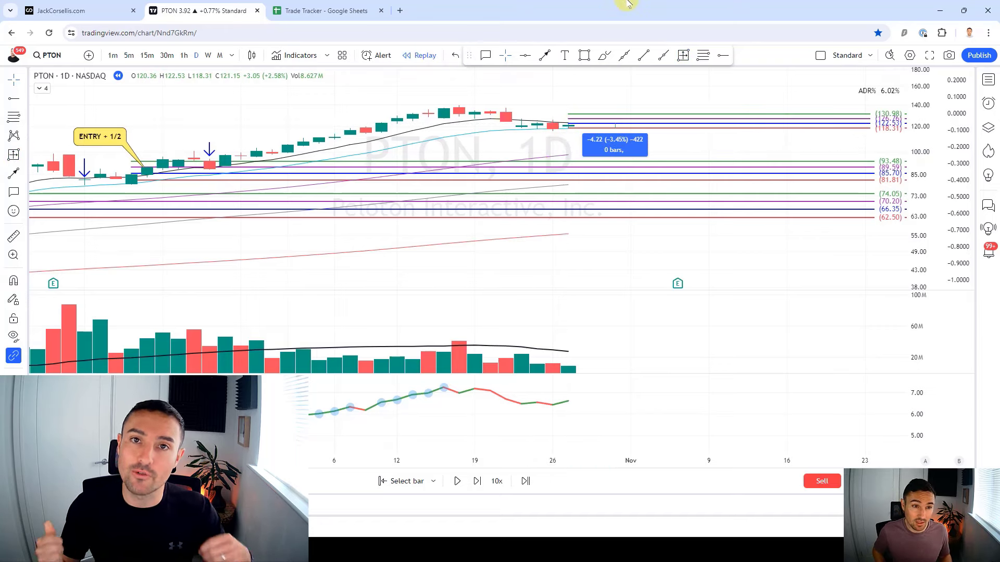
Advance the replay by two bars, labelling the 28 Oct '20 candle with an ENTRY callout and shifting the price-range measurement to 2 Nov
{"action": "key", "text": "shift+Right"}
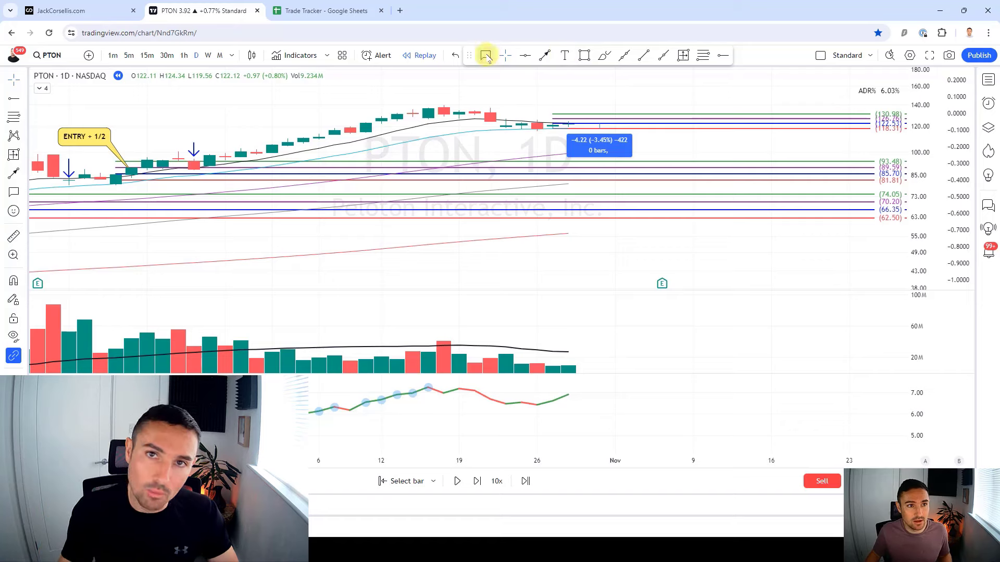
{"action": "left_click_drag", "start_coordinate": [568, 122], "coordinate": [514, 91]}
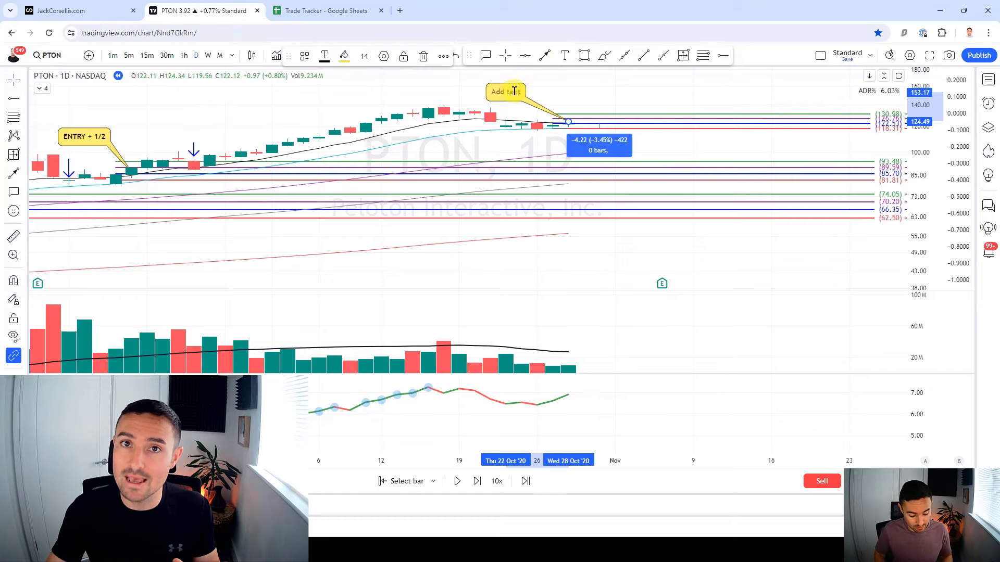
{"action": "type", "text": "ENTRY"}
{"action": "left_click", "coordinate": [533, 89]}
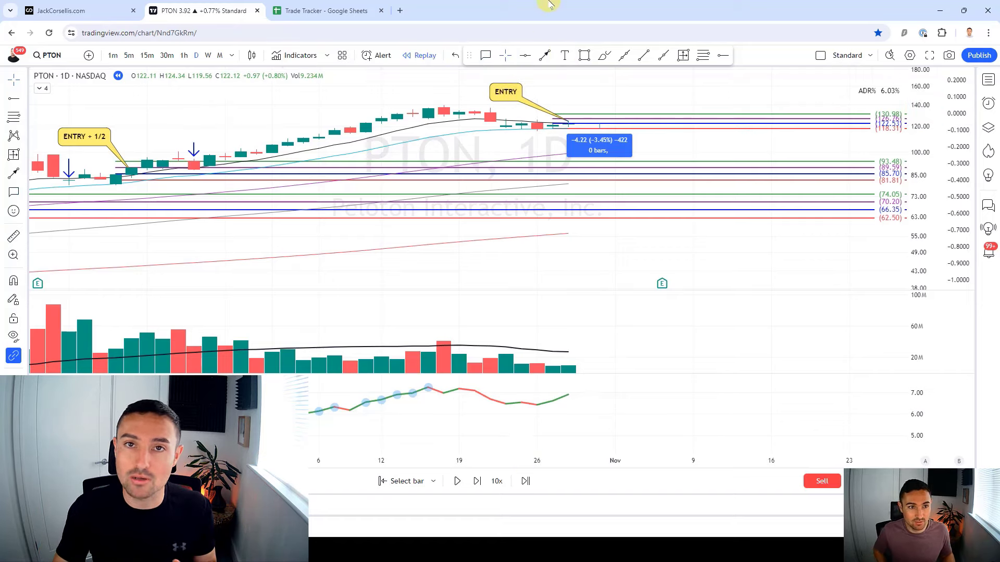
{"action": "key", "text": "shift+Right"}
{"action": "left_click_drag", "start_coordinate": [571, 148], "coordinate": [598, 148]}
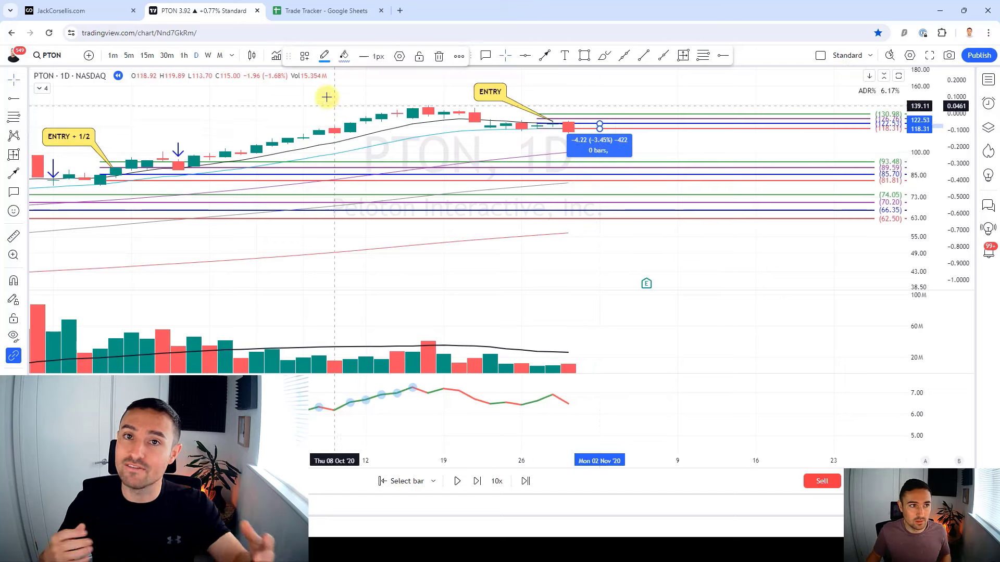
Switch to the Trade Tracker sheet and record a PTON loss of 4% under L/MPB in January's first losses row
{"action": "left_click", "coordinate": [329, 5]}
{"action": "left_click", "coordinate": [484, 341]}
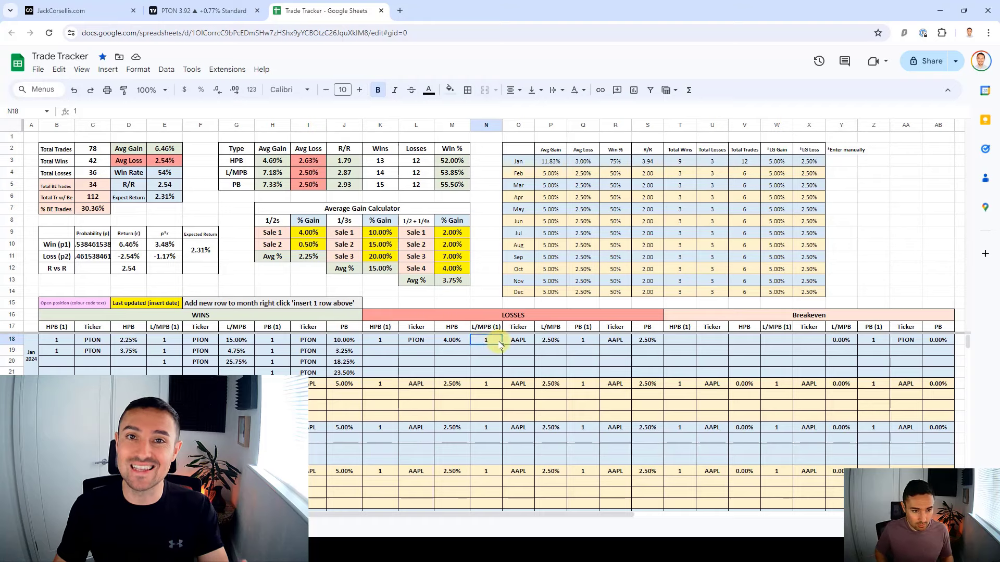
{"action": "key", "text": "Tab"}
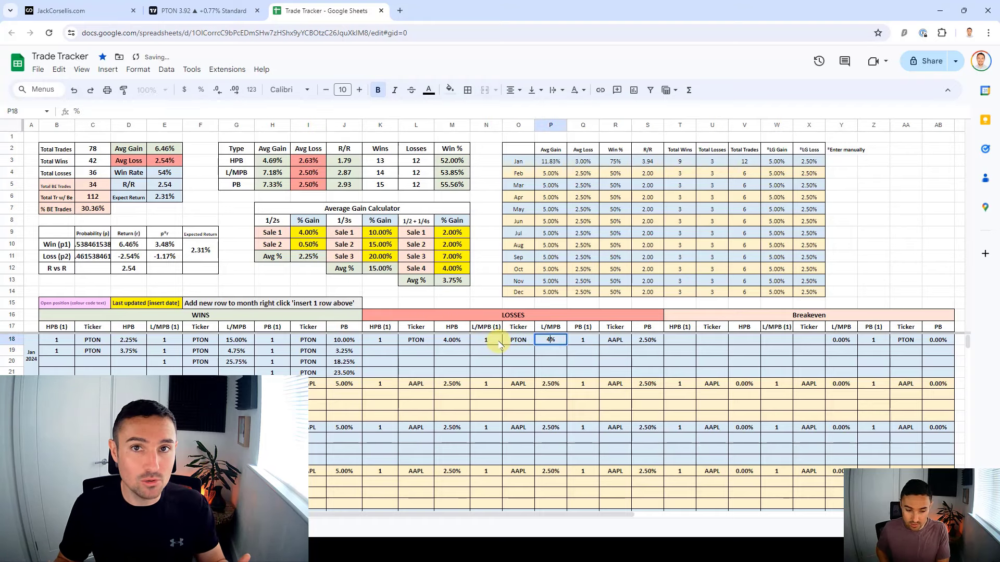
{"action": "key", "text": "Left"}
Return to the PTON chart and delete the price range, the newest Fib levels and the ENTRY callout of the losing trade
{"action": "left_click", "coordinate": [202, 10]}
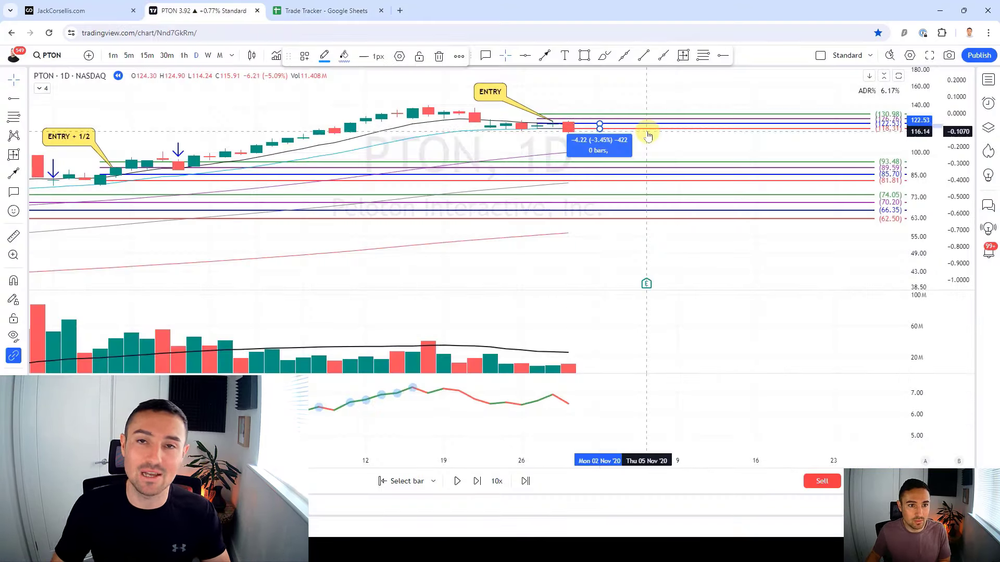
{"action": "key", "text": "Delete"}
{"action": "left_click", "coordinate": [491, 93]}
{"action": "key", "text": "Delete"}
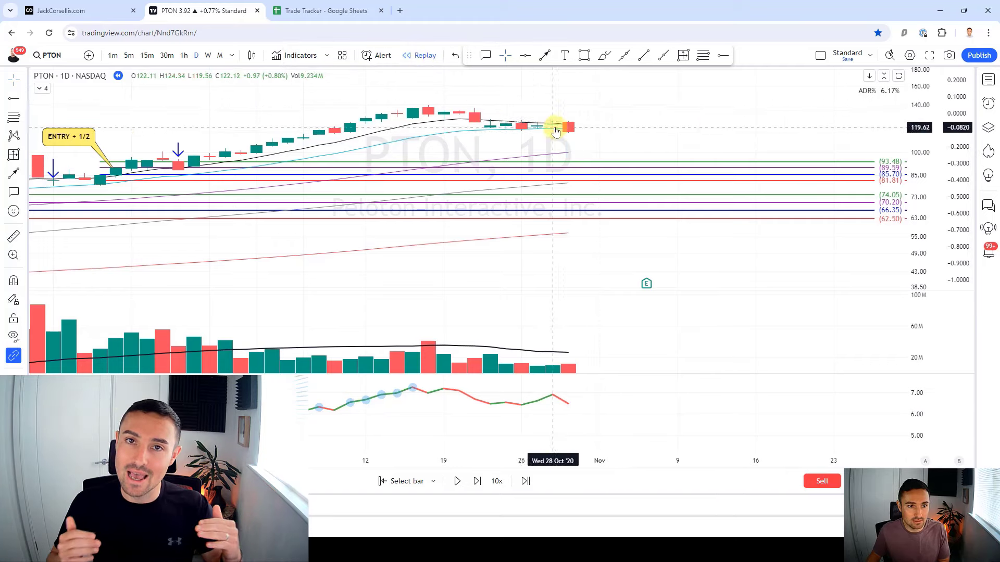
Measure the open trade's gain from the 85.70 entry level, first to the nearby candles and up to the latest candle
{"action": "scroll", "coordinate": [599, 127], "scroll_direction": "down", "scroll_amount": 2}
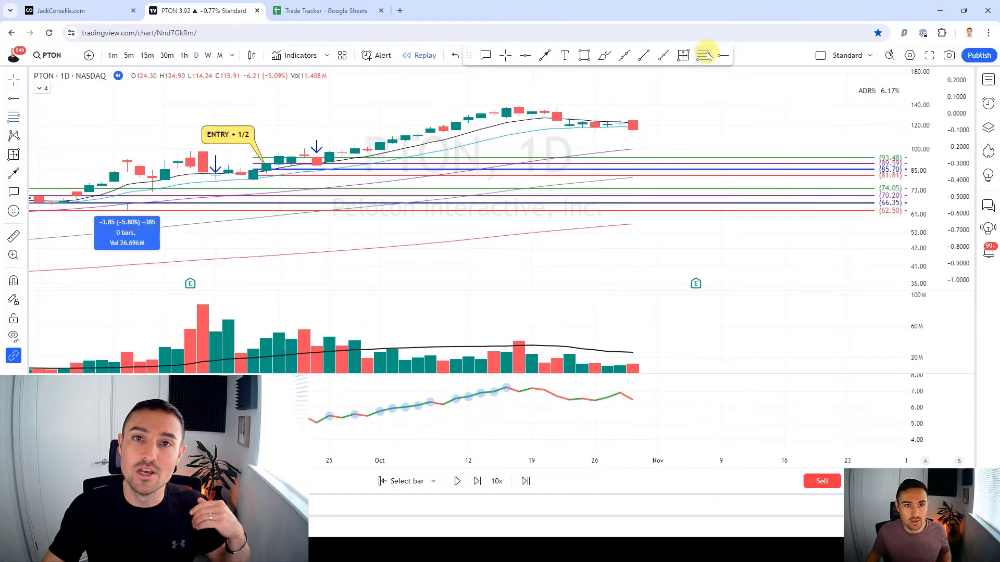
{"action": "left_click", "coordinate": [684, 55]}
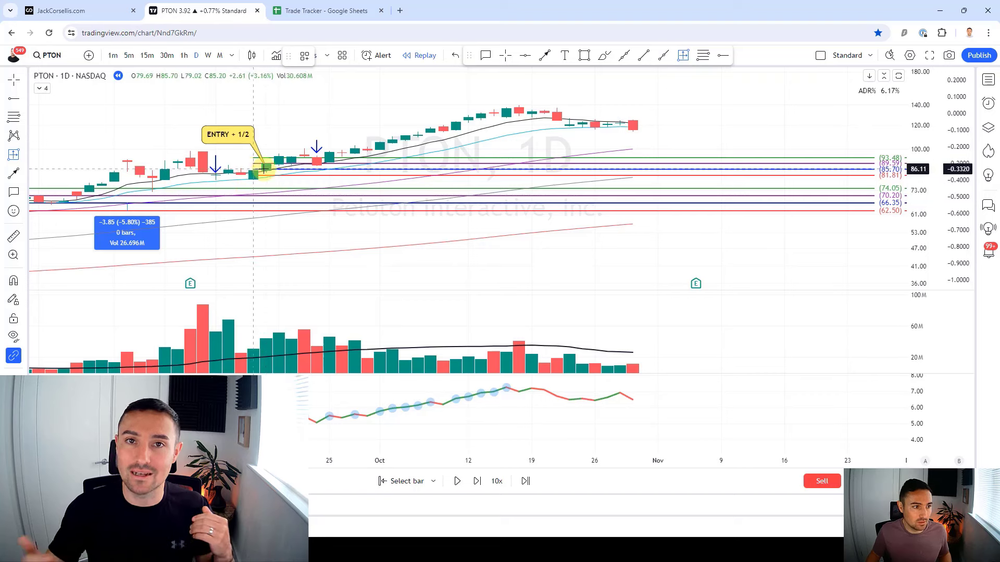
{"action": "left_click", "coordinate": [312, 169]}
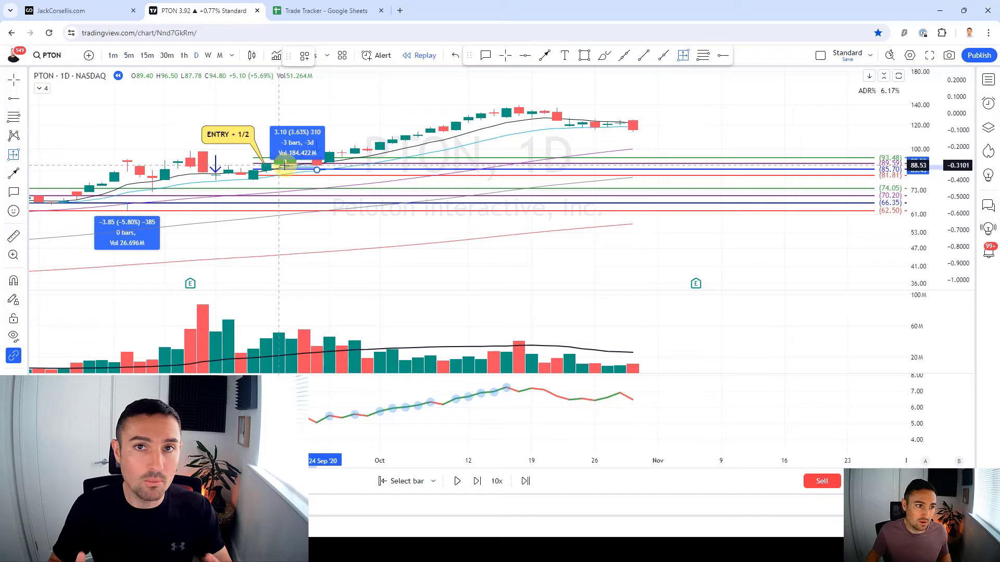
{"action": "left_click_drag", "start_coordinate": [284, 166], "coordinate": [632, 128]}
In the Trade Tracker's 1/2 + 1/4s gain calculator, set Sales 1 to 3 to 3% and Sale 4 to 36%
{"action": "left_click", "coordinate": [365, 11]}
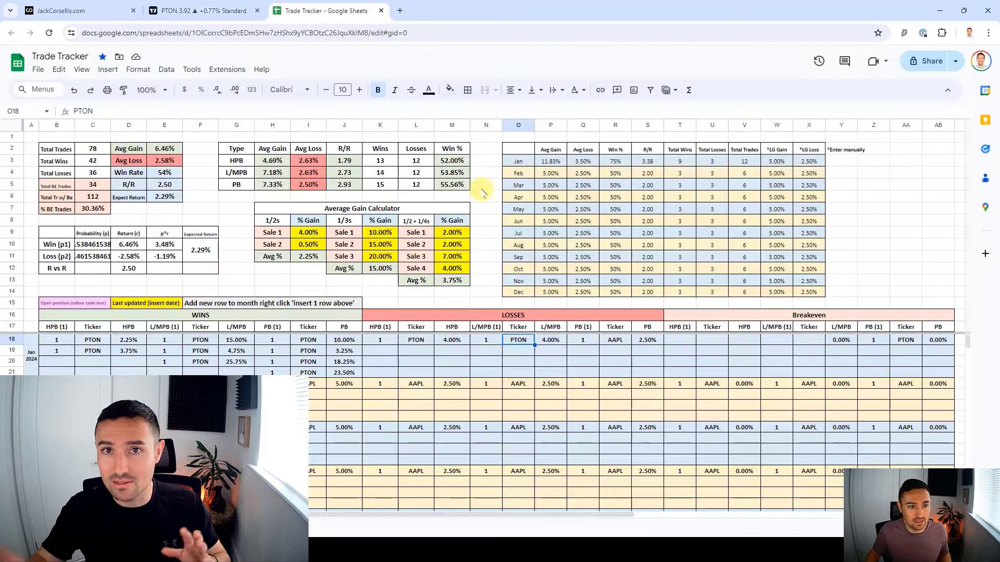
{"action": "left_click", "coordinate": [445, 234]}
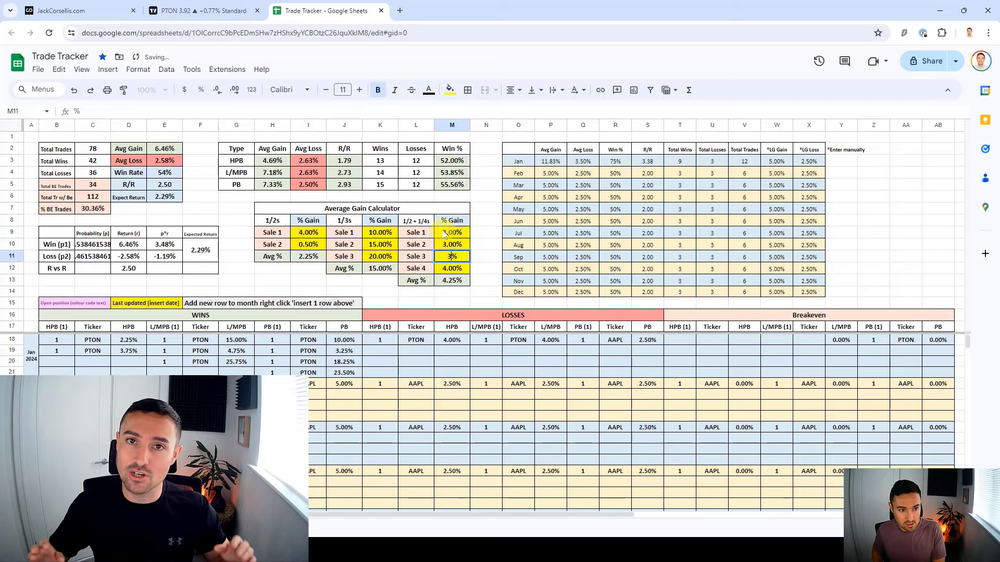
{"action": "type", "text": "3"}
{"action": "key", "text": "Return"}
{"action": "type", "text": "36"}
{"action": "key", "text": "Return"}
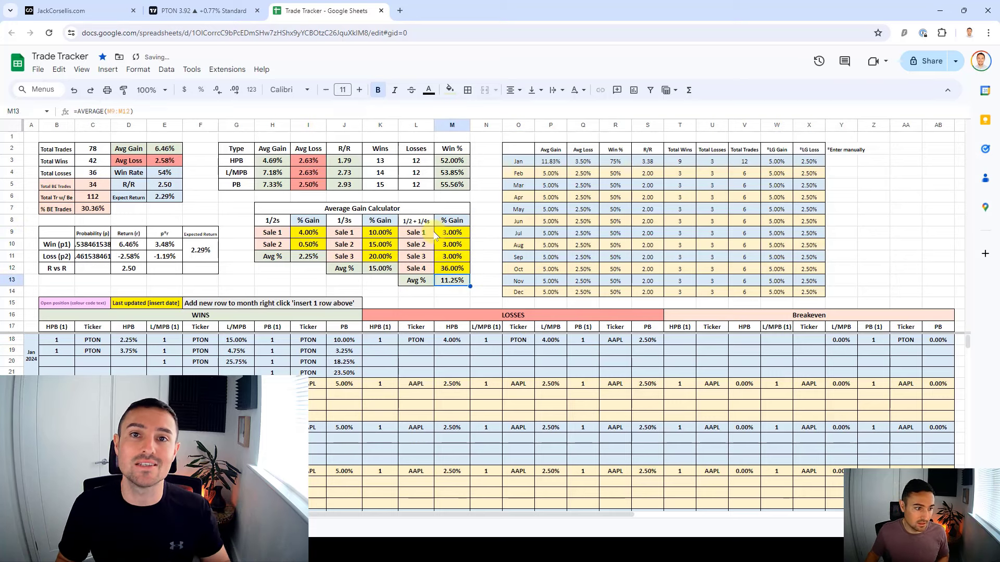
Record a January HPB win in row 20 with count 1, ticker PTON and a gain of 11.25%
{"action": "left_click", "coordinate": [65, 362]}
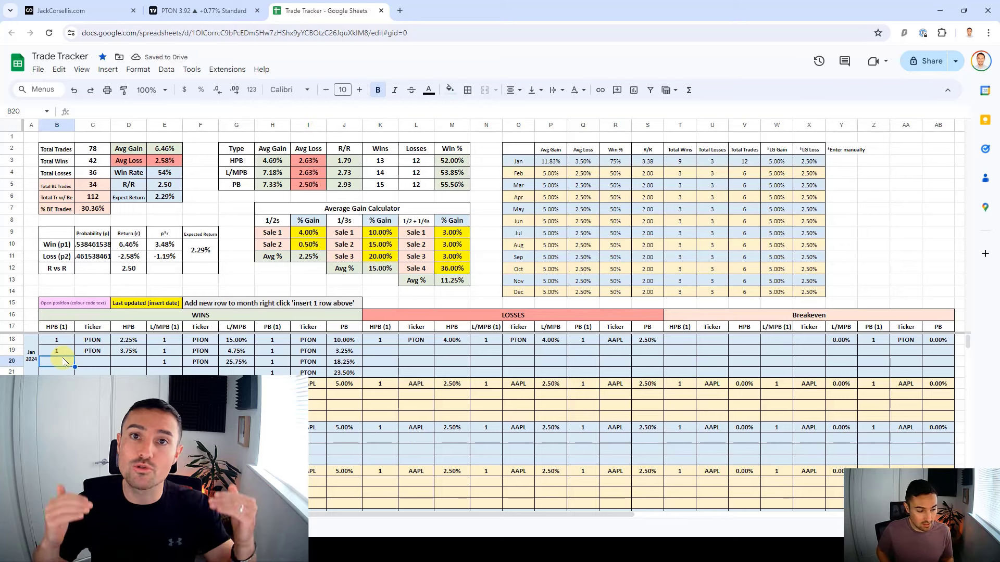
{"action": "type", "text": "1"}
{"action": "key", "text": "Tab"}
{"action": "key", "text": "Tab"}
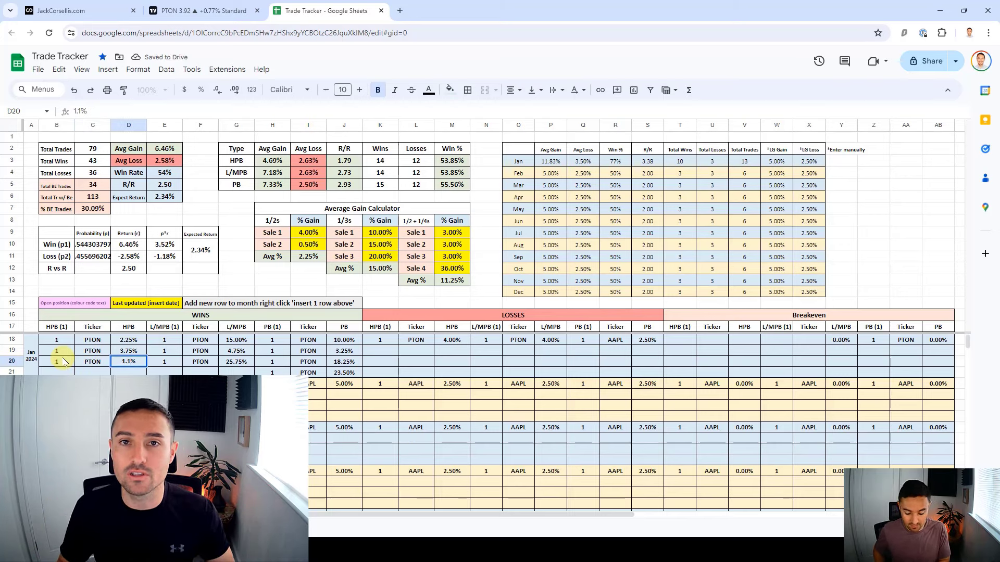
{"action": "type", "text": "11.25"}
{"action": "key", "text": "Return"}
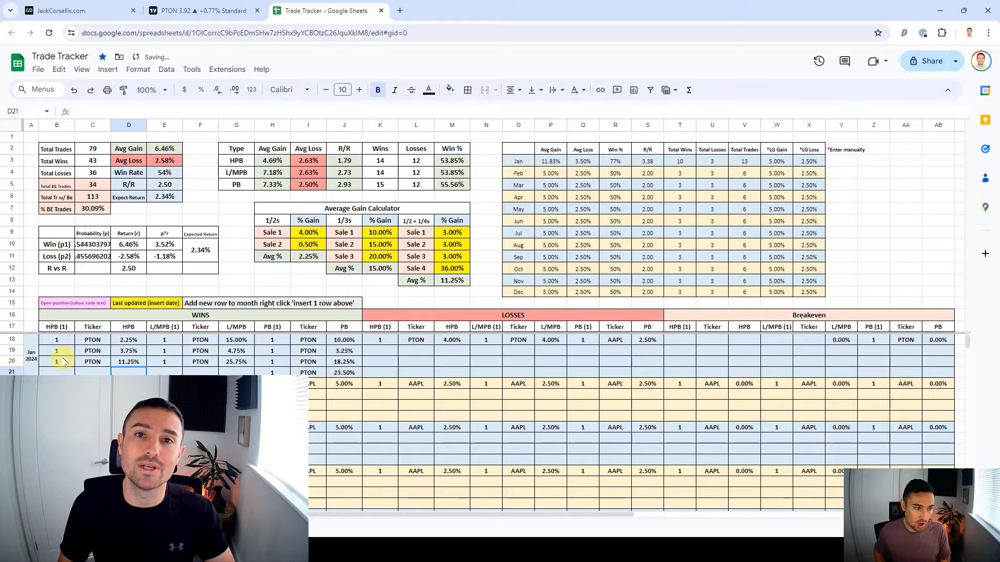
Switch to the PTON daily chart and go to the date 2000-05-20 to reach its earliest bars
{"action": "left_click", "coordinate": [208, 10]}
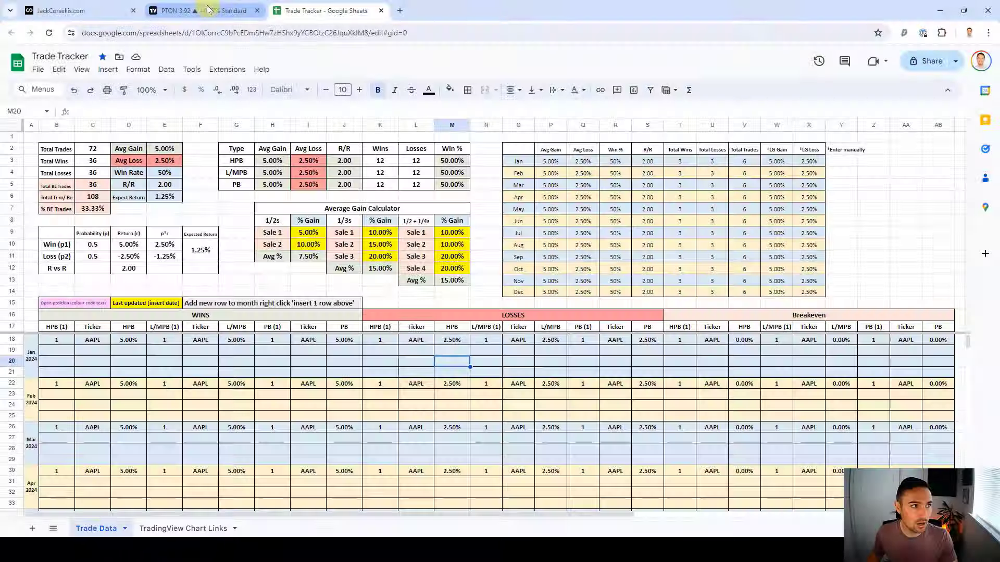
{"action": "left_click", "coordinate": [208, 10]}
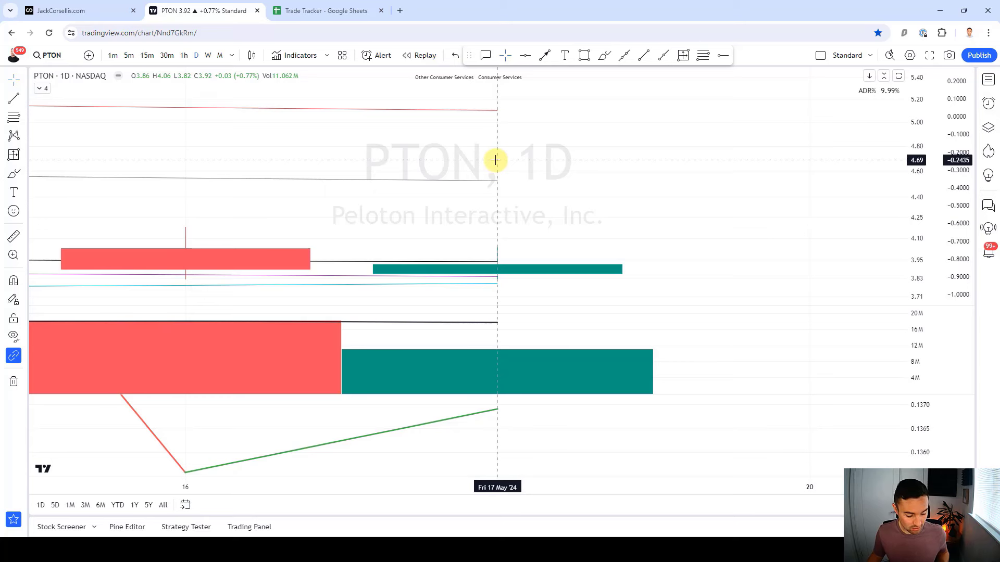
{"action": "key", "text": "alt+g"}
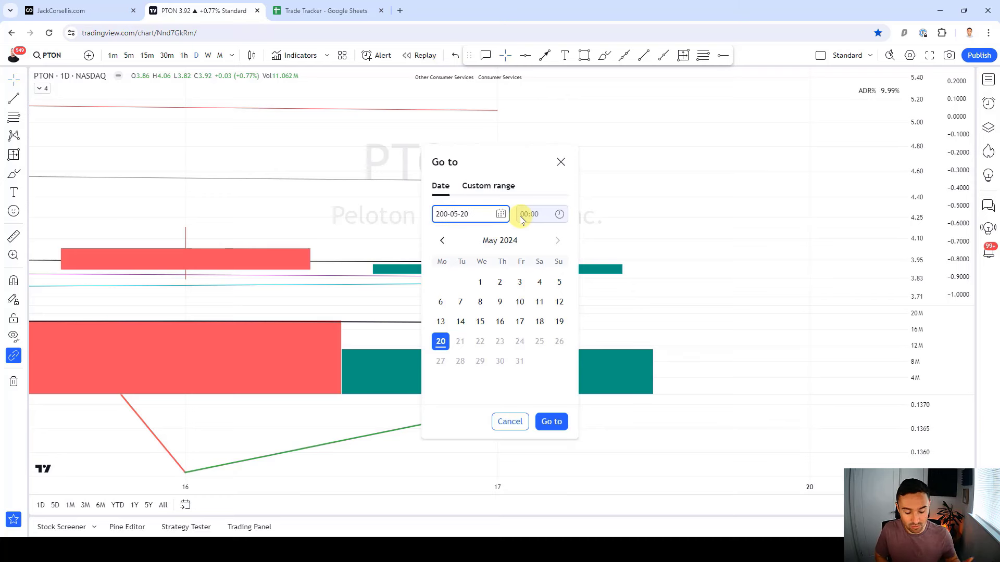
{"action": "type", "text": "0"}
{"action": "key", "text": "Return"}
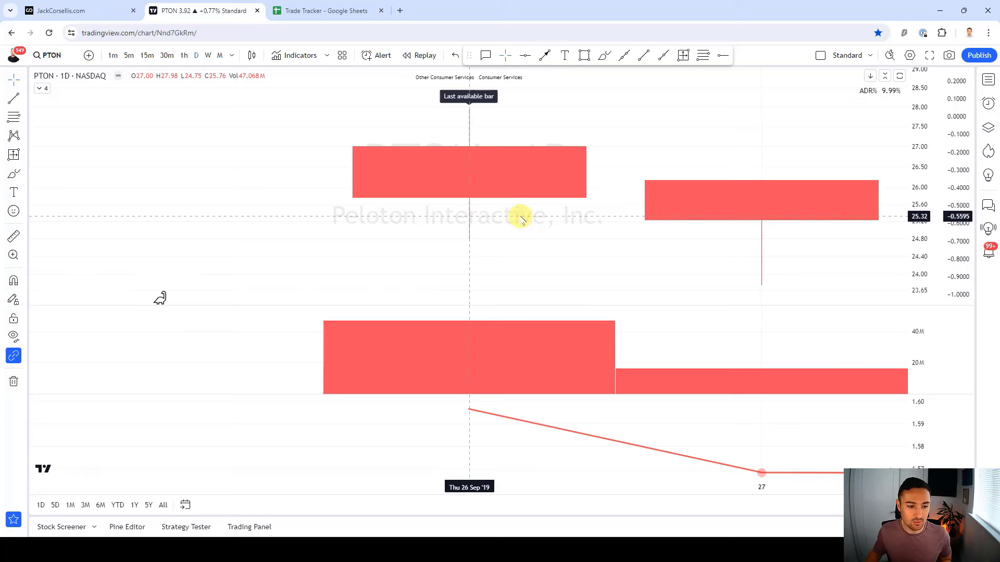
Start Bar Replay at PTON's first daily bars in late September 2019
{"action": "left_click", "coordinate": [436, 61]}
{"action": "left_click", "coordinate": [752, 187]}
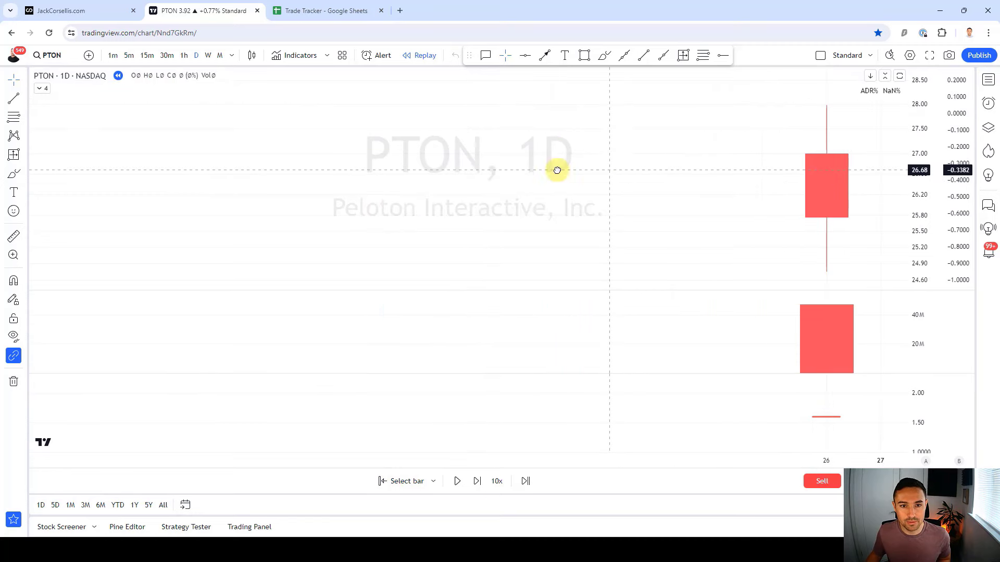
{"action": "left_click_drag", "start_coordinate": [698, 154], "coordinate": [487, 129]}
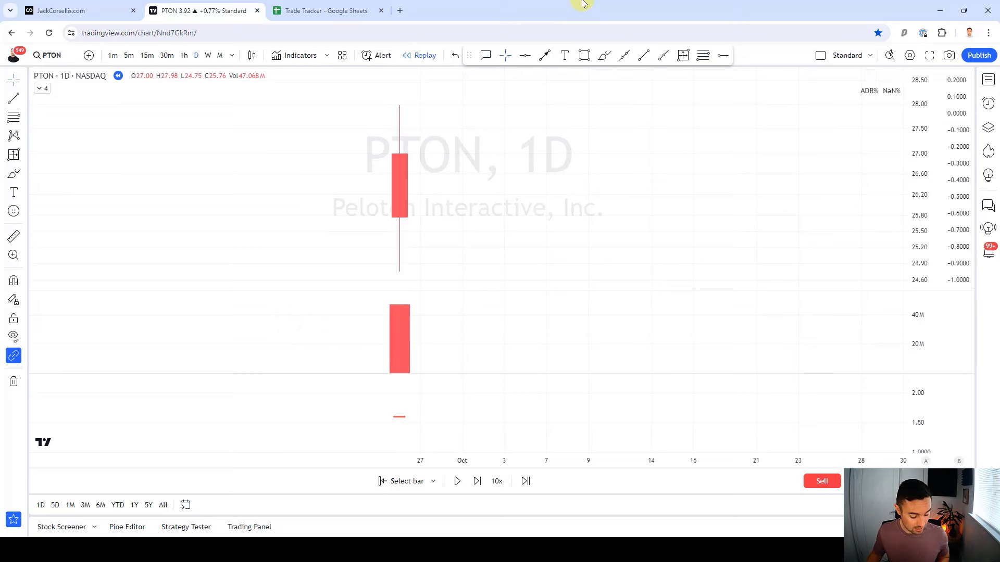
Advance the PTON replay bar by bar from 26 Sep to 24 Oct '19
{"action": "key", "text": "shift+Right"}
{"action": "key", "text": "shift+Right"}
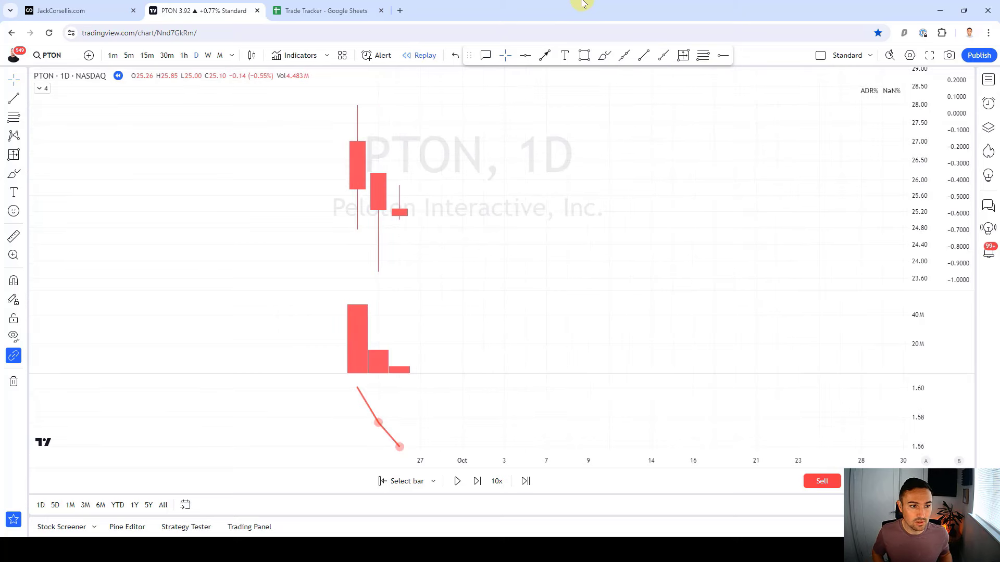
{"action": "left_click_drag", "start_coordinate": [474, 130], "coordinate": [557, 126]}
{"action": "key", "text": "shift+Right"}
{"action": "key", "text": "shift+Right"}
{"action": "key", "text": "shift+Right"}
{"action": "key", "text": "shift+Right"}
{"action": "key", "text": "shift+Right"}
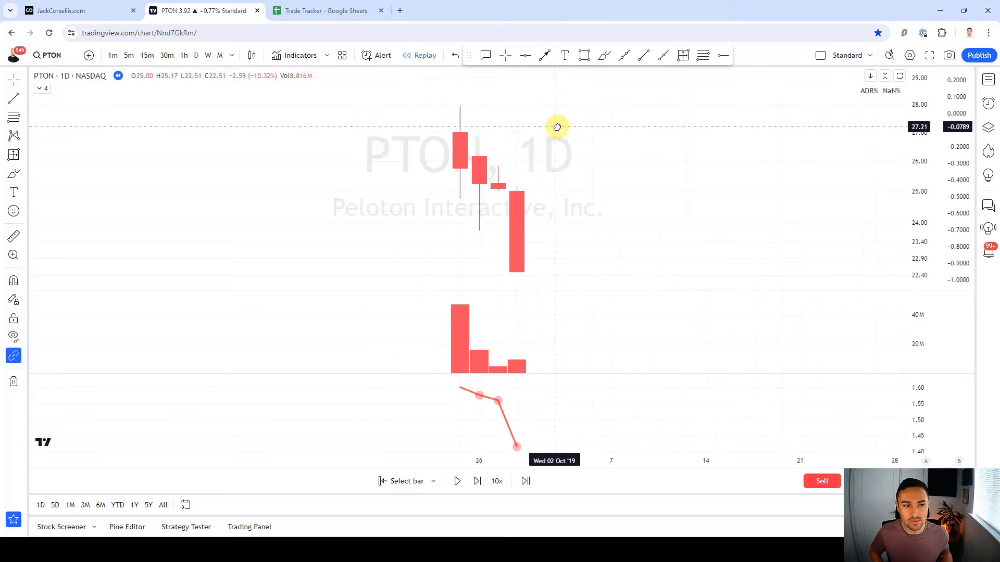
{"action": "key", "text": "shift+Right"}
{"action": "key", "text": "shift+Right"}
{"action": "key", "text": "shift+Right"}
{"action": "key", "text": "shift+Right"}
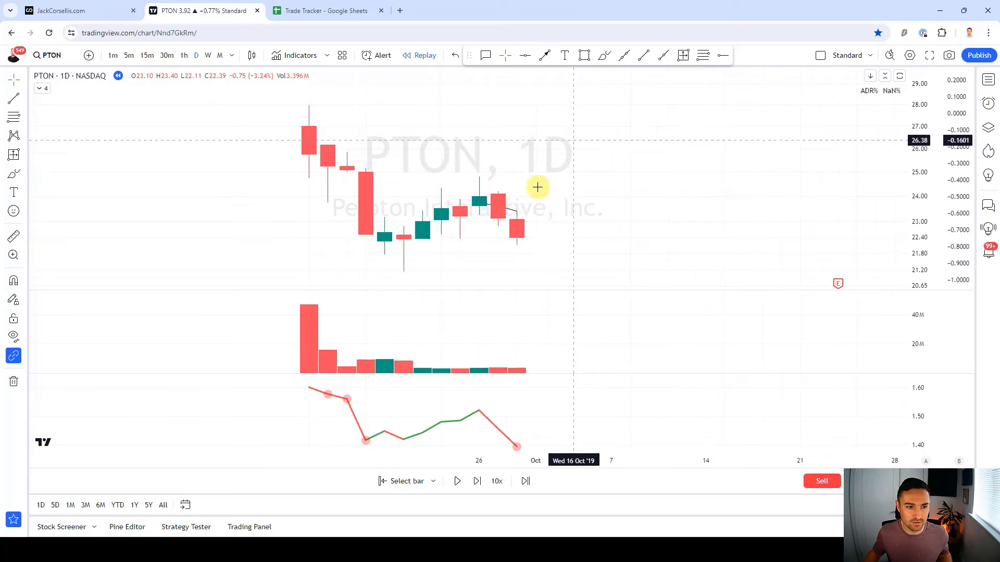
{"action": "scroll", "coordinate": [554, 189], "scroll_direction": "down", "scroll_amount": 1}
{"action": "key", "text": "shift+Right"}
{"action": "key", "text": "shift+Right"}
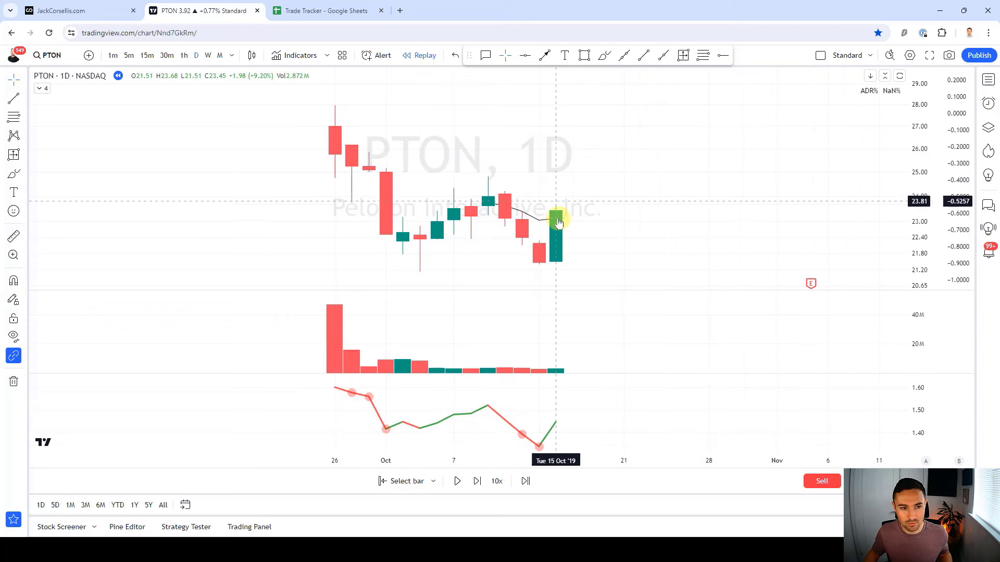
{"action": "key", "text": "shift+Right"}
{"action": "key", "text": "shift+Right"}
{"action": "key", "text": "shift+Right"}
{"action": "key", "text": "shift+Right"}
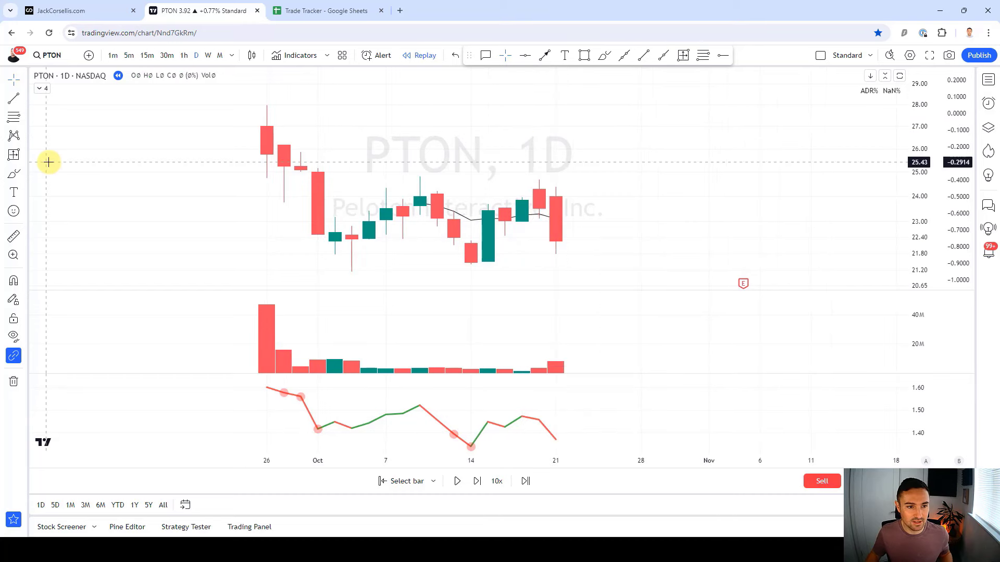
{"action": "key", "text": "shift+Right"}
{"action": "key", "text": "shift+Right"}
{"action": "key", "text": "shift+Right"}
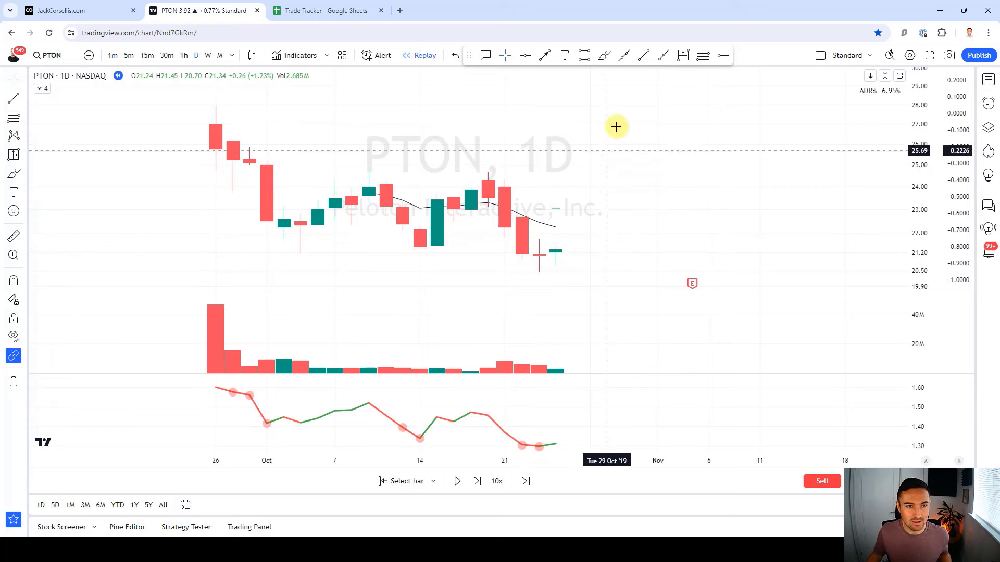
Sketch a horizontal brush line at about 21.29 from the early-October low past the latest candle, and delete the brush marks
{"action": "left_click", "coordinate": [606, 56]}
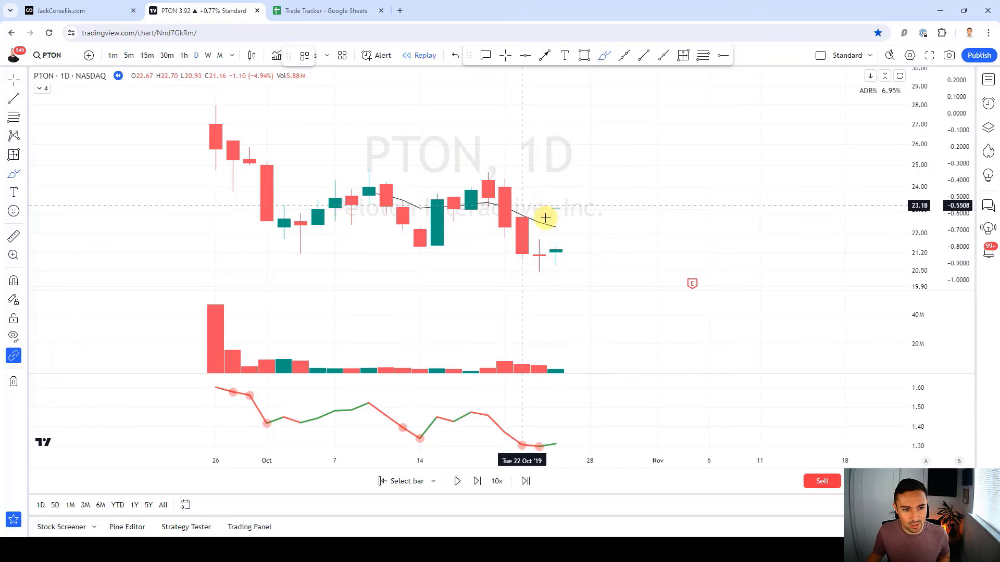
{"action": "left_click", "coordinate": [298, 252]}
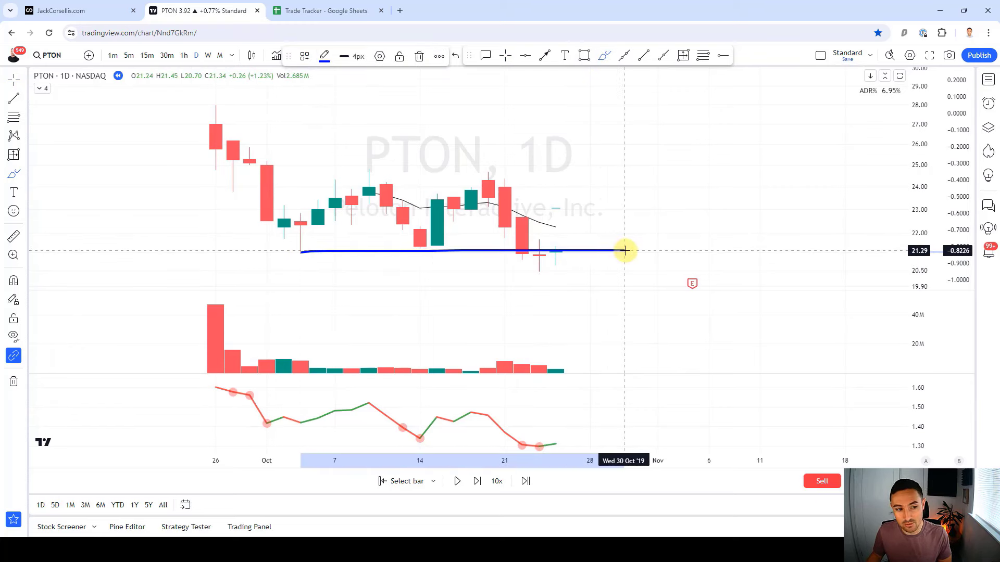
{"action": "key", "text": "Escape"}
{"action": "mouse_move", "coordinate": [573, 246]}
{"action": "left_mouse_down"}
{"action": "mouse_move", "coordinate": [564, 240]}
{"action": "mouse_move", "coordinate": [540, 261]}
{"action": "mouse_move", "coordinate": [590, 230]}
{"action": "left_mouse_up"}
{"action": "key", "text": "Delete"}
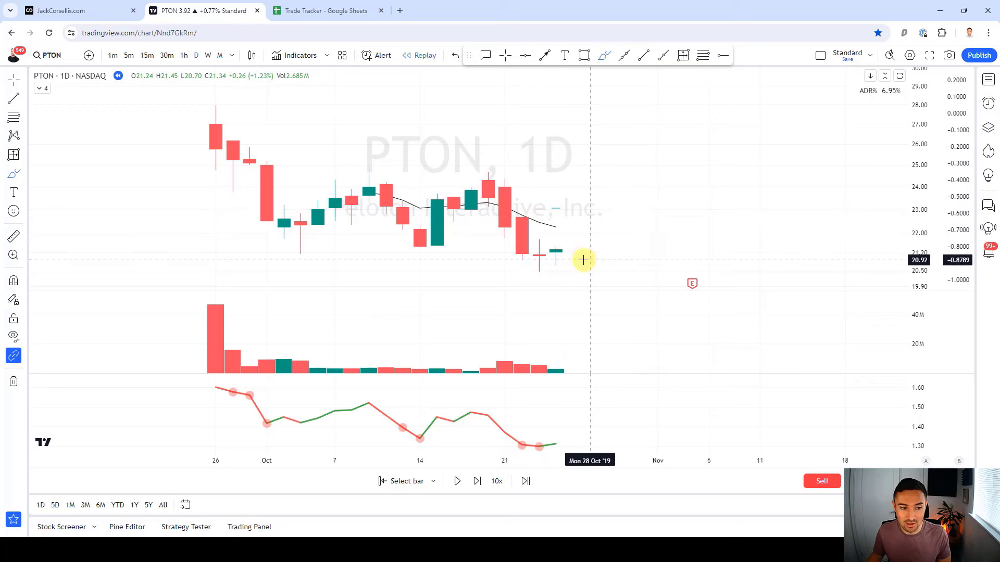
Sketch a horizontal brush line at about 20.94 from the early-October low to 5 Nov '19, and delete the brush marks
{"action": "mouse_move", "coordinate": [470, 200]}
{"action": "left_mouse_down"}
{"action": "mouse_move", "coordinate": [524, 264]}
{"action": "mouse_move", "coordinate": [497, 179]}
{"action": "mouse_move", "coordinate": [467, 203]}
{"action": "left_mouse_up"}
{"action": "key", "text": "Delete"}
{"action": "left_click_drag", "start_coordinate": [285, 257], "coordinate": [698, 259]}
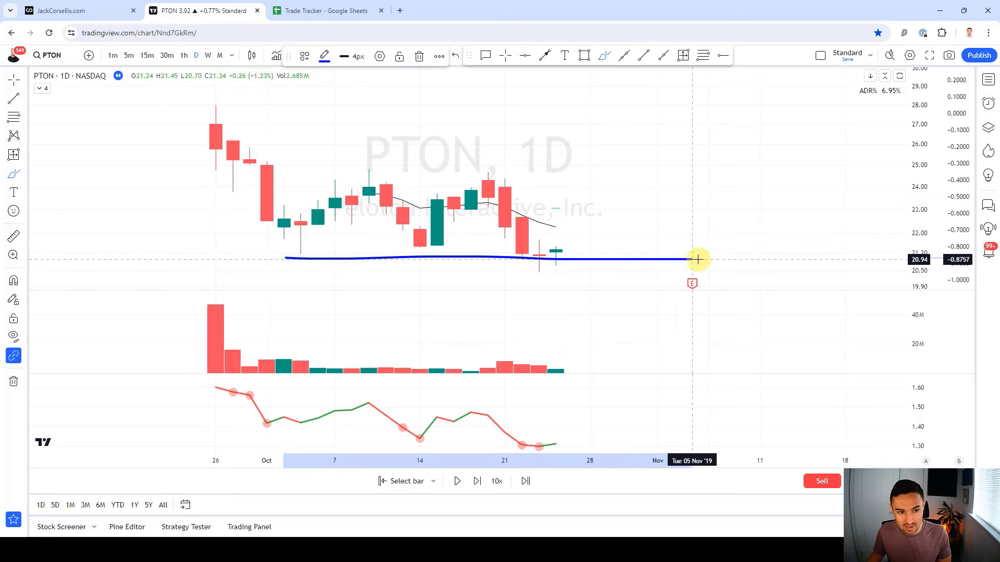
{"action": "key", "text": "Delete"}
{"action": "mouse_move", "coordinate": [572, 246]}
{"action": "left_mouse_down"}
{"action": "mouse_move", "coordinate": [551, 247]}
{"action": "mouse_move", "coordinate": [570, 253]}
{"action": "left_mouse_up"}
{"action": "key", "text": "Delete"}
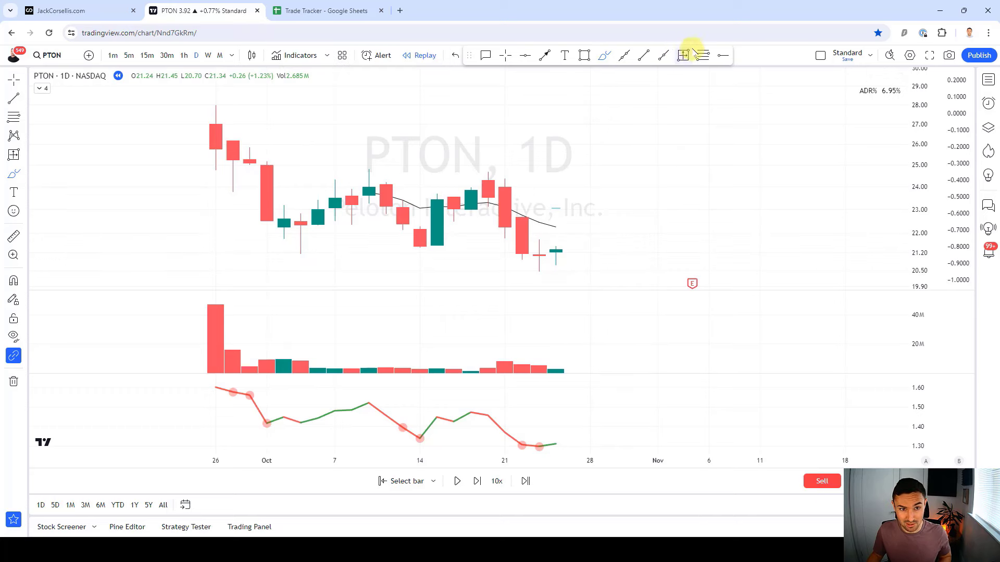
Draw Fib levels on the 24 Oct '19 candle from its high at 21.45 to its low at 20.70
{"action": "left_click", "coordinate": [719, 53]}
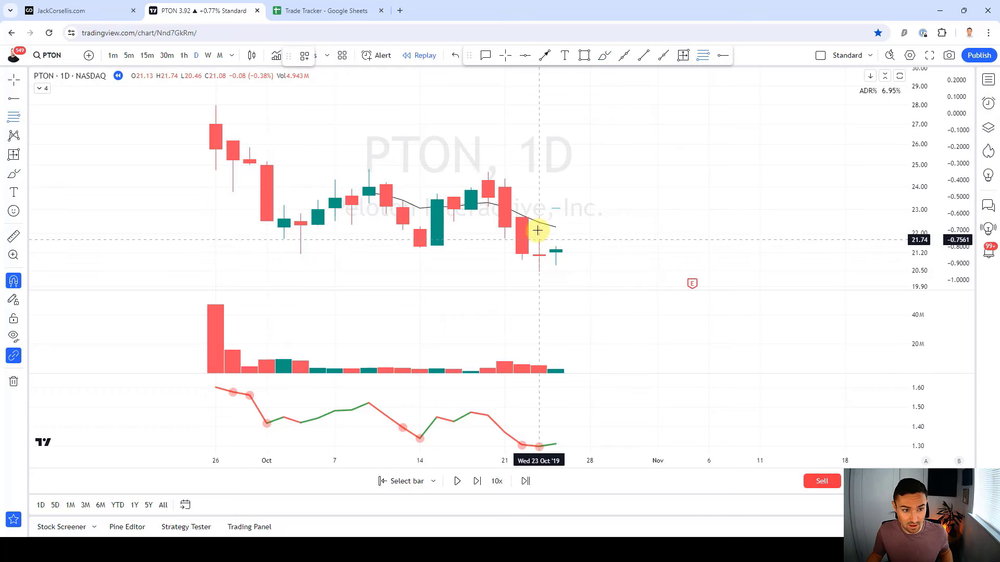
{"action": "left_click_drag", "start_coordinate": [554, 245], "coordinate": [557, 268]}
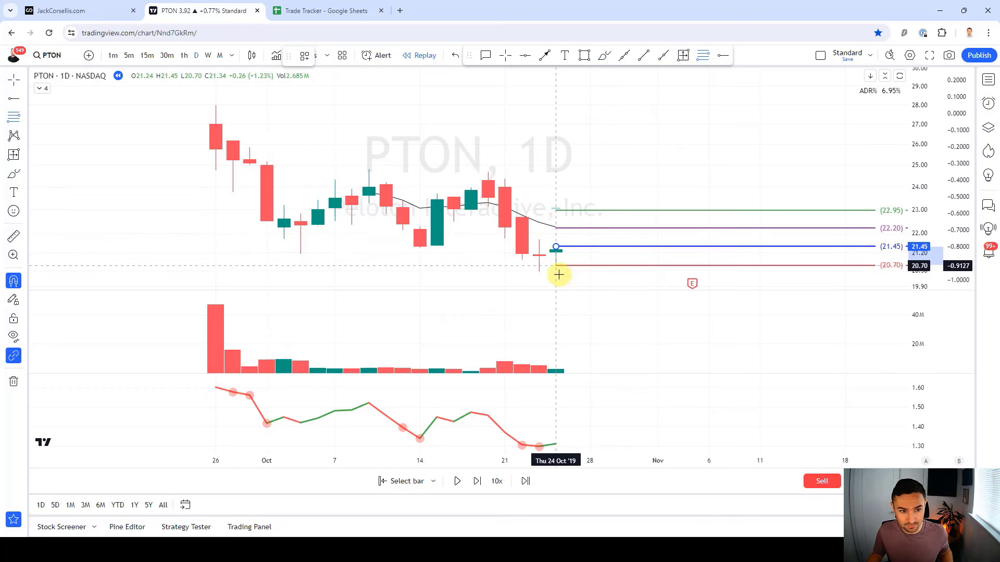
{"action": "left_click", "coordinate": [555, 248], "text": "shift"}
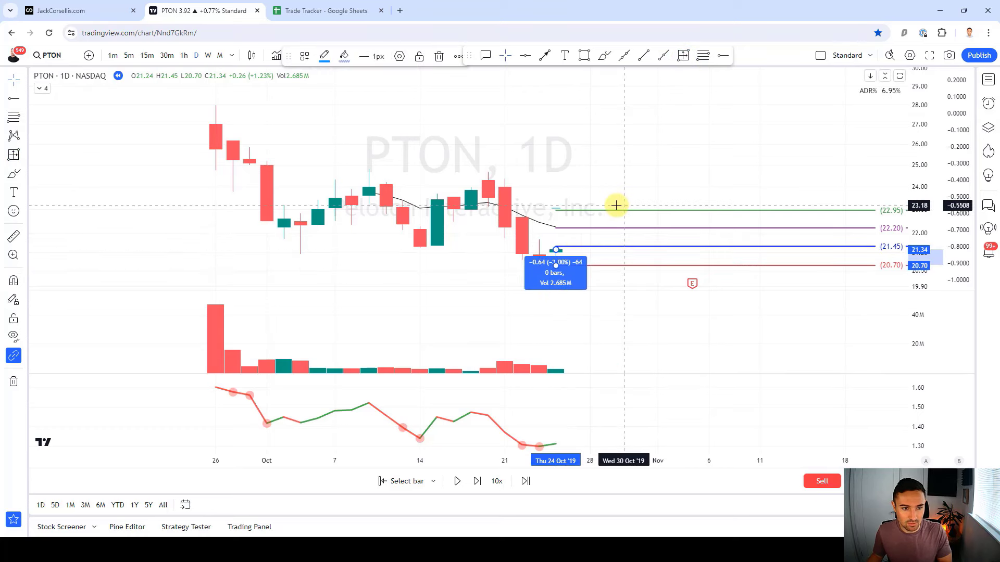
{"action": "key", "text": "Right"}
{"action": "key", "text": "Right"}
{"action": "left_click", "coordinate": [630, 179]}
{"action": "left_click", "coordinate": [599, 277]}
{"action": "key", "text": "Delete"}
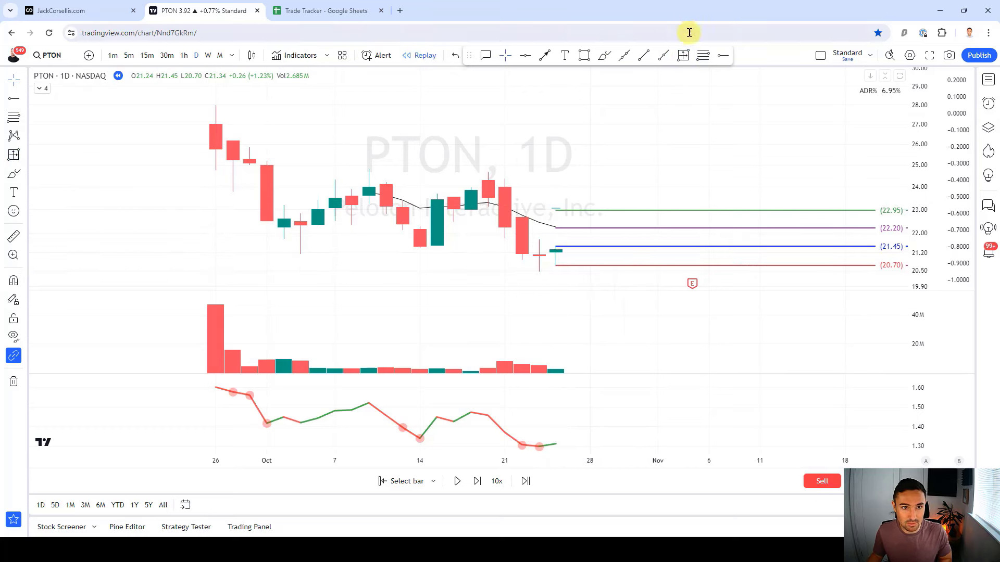
Add a date and price range from the 24 Oct '19 high at 21.45 to the low at 20.70, and shift it to 30 Oct
{"action": "left_click", "coordinate": [683, 55]}
{"action": "left_click", "coordinate": [556, 246]}
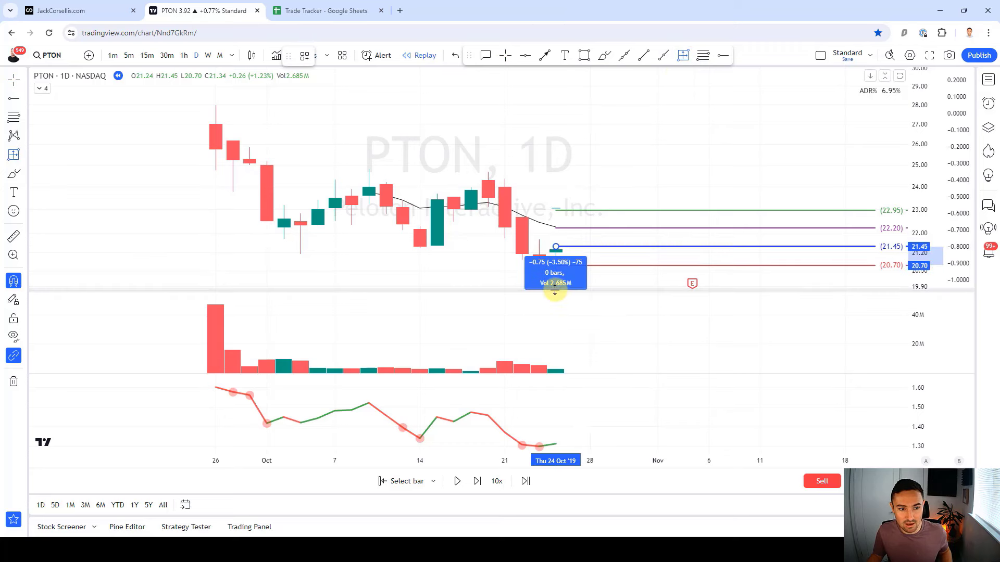
{"action": "left_click", "coordinate": [555, 268]}
{"action": "double_click", "coordinate": [554, 268]}
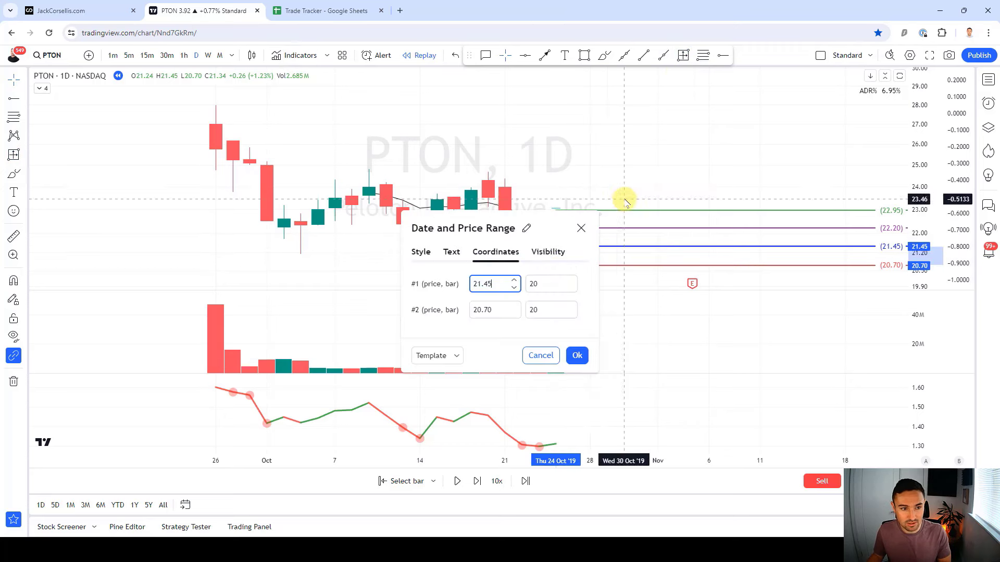
{"action": "left_click", "coordinate": [580, 230]}
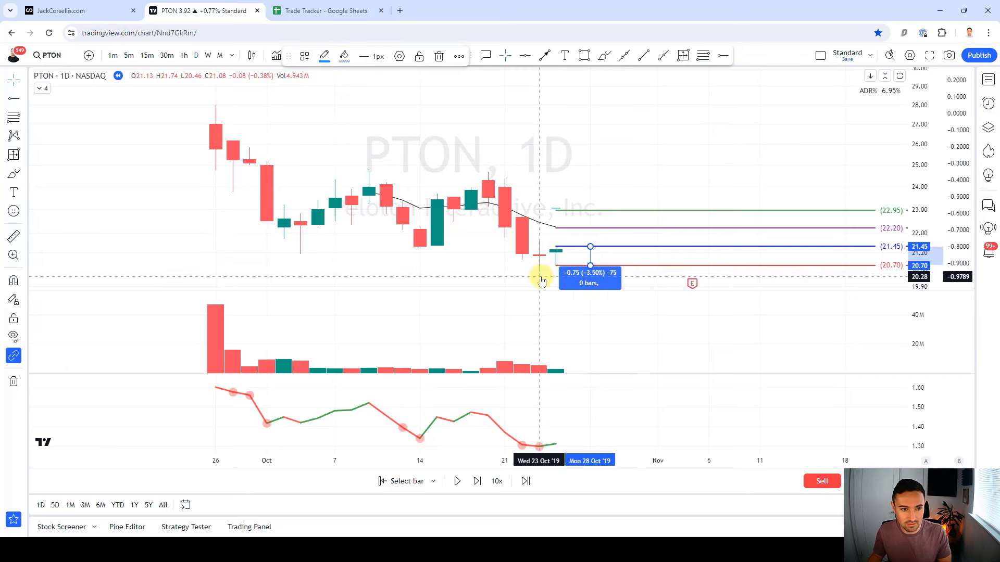
{"action": "left_click", "coordinate": [584, 196]}
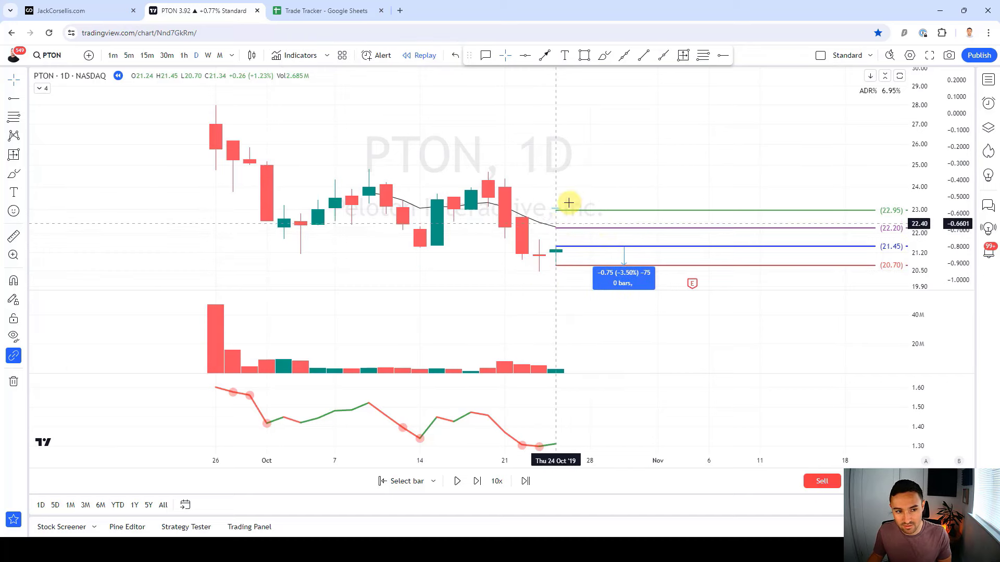
Advance the PTON replay by one bar to 25 Oct '19
{"action": "key", "text": "shift+Right"}
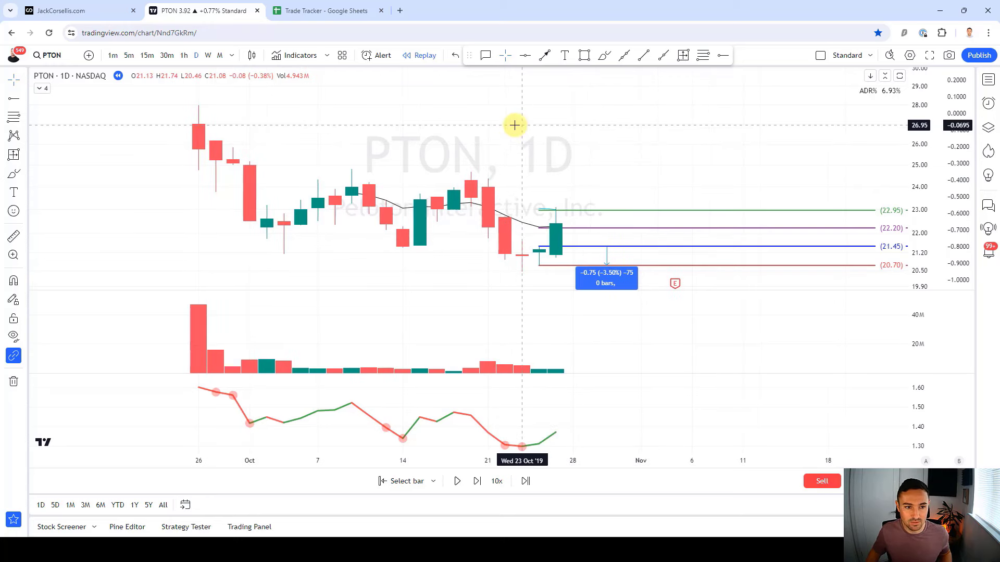
Sketch brush lines from the 3 Oct '19 low at about 21.17 across to the latest candle, and delete them
{"action": "left_click", "coordinate": [604, 55]}
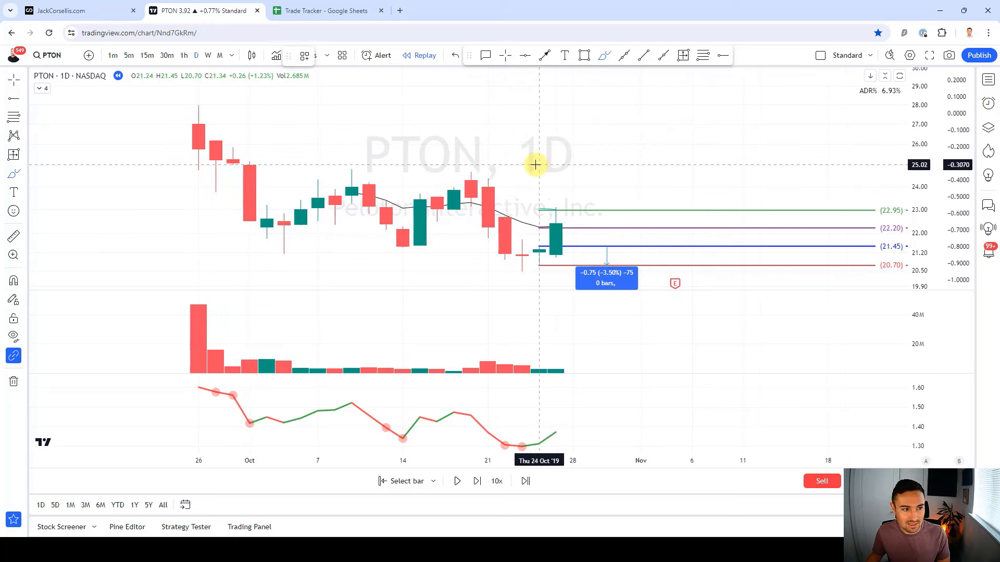
{"action": "left_click_drag", "start_coordinate": [285, 252], "coordinate": [613, 246]}
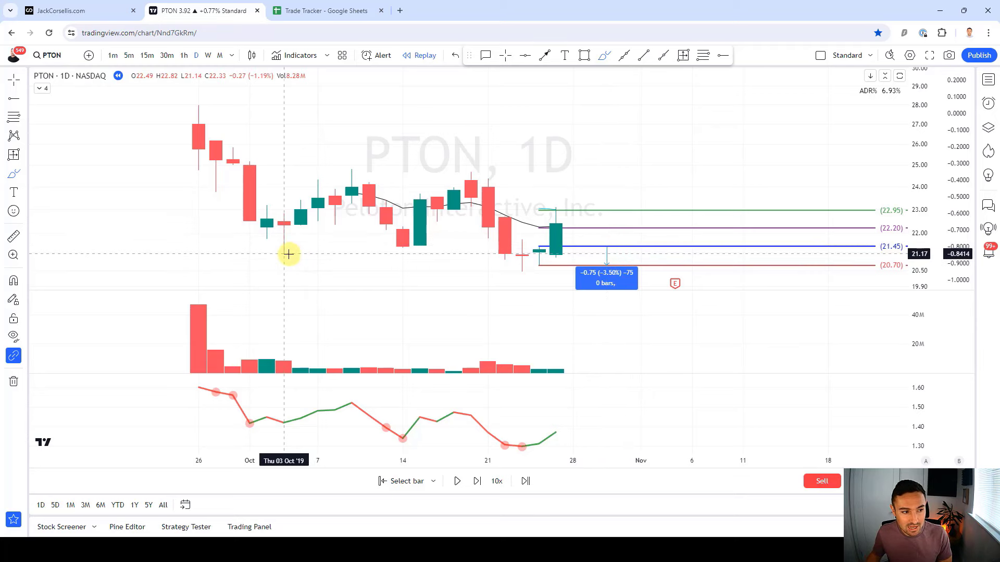
{"action": "mouse_move", "coordinate": [284, 255]}
{"action": "left_mouse_down"}
{"action": "mouse_move", "coordinate": [596, 258]}
{"action": "mouse_move", "coordinate": [548, 278]}
{"action": "mouse_move", "coordinate": [552, 250]}
{"action": "left_mouse_up"}
{"action": "key", "text": "Delete"}
{"action": "key", "text": "Delete"}
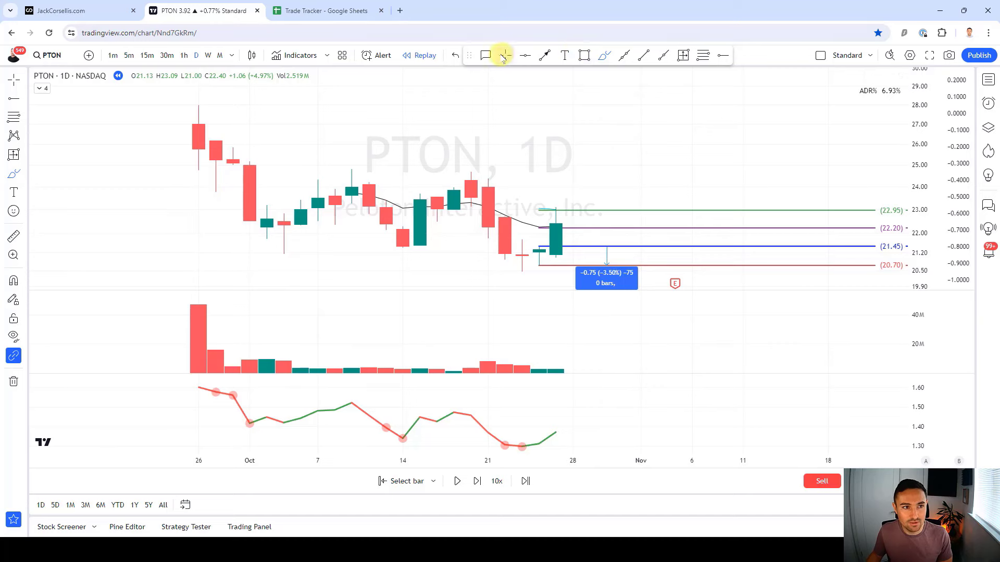
Point a downward arrow at the 25 Oct '19 candle and advance the replay bar by bar to 30 Oct
{"action": "left_click", "coordinate": [544, 55]}
{"action": "left_click_drag", "start_coordinate": [555, 155], "coordinate": [556, 203]}
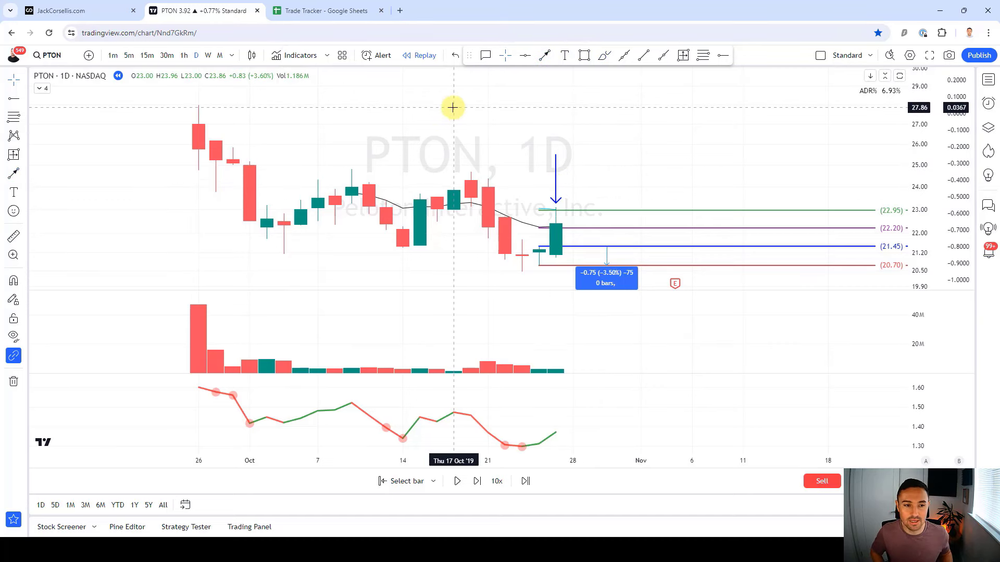
{"action": "key", "text": "shift+Right"}
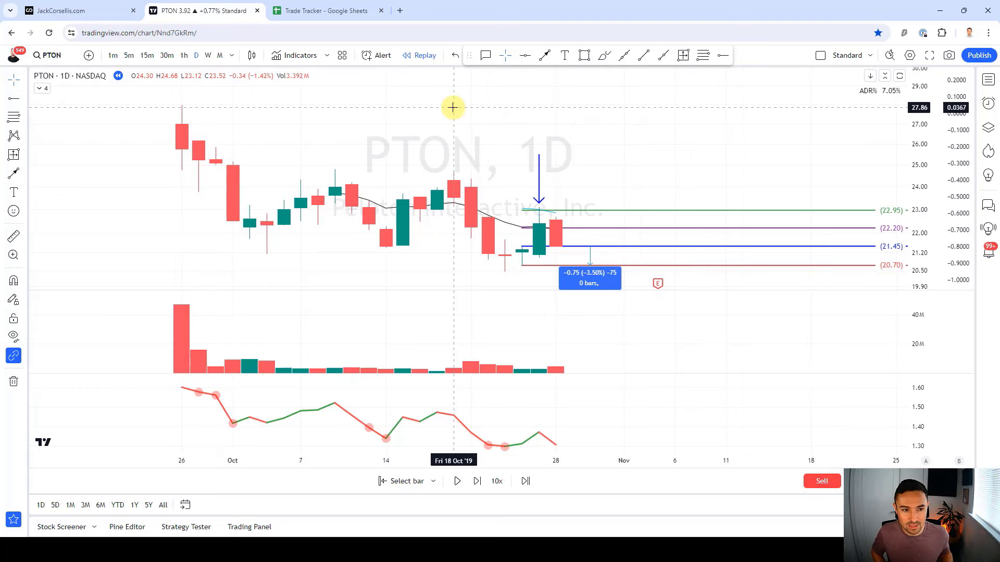
{"action": "key", "text": "shift+Right"}
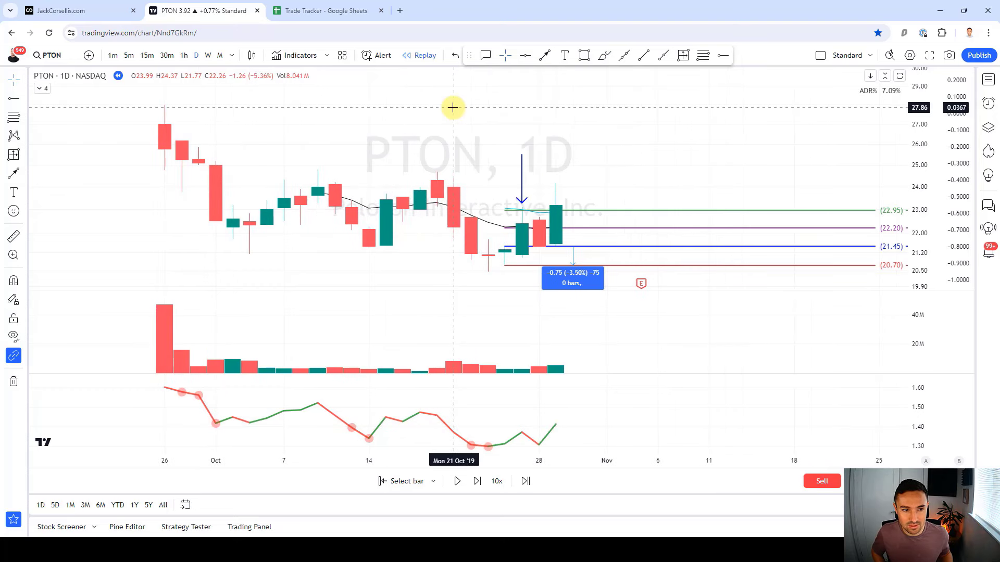
{"action": "key", "text": "shift+Right"}
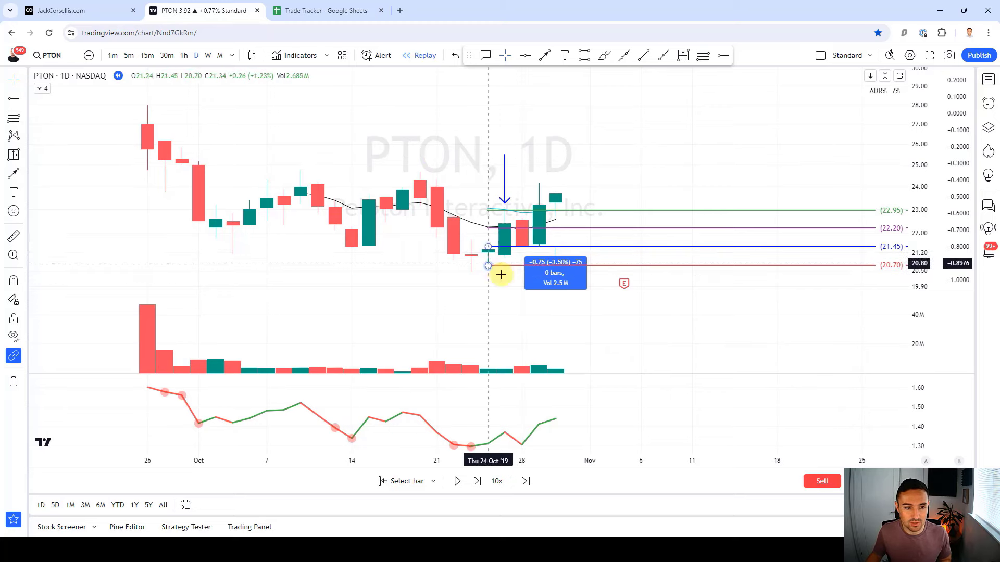
Shift the 21.45 to 20.70 date and price range to 12 Nov '19, clear of the latest candles
{"action": "left_click", "coordinate": [539, 270]}
{"action": "key", "text": "Right"}
{"action": "key", "text": "Right"}
{"action": "key", "text": "Right"}
{"action": "key", "text": "Right"}
{"action": "key", "text": "Right"}
{"action": "key", "text": "Right"}
{"action": "key", "text": "Right"}
{"action": "key", "text": "Right"}
{"action": "key", "text": "Right"}
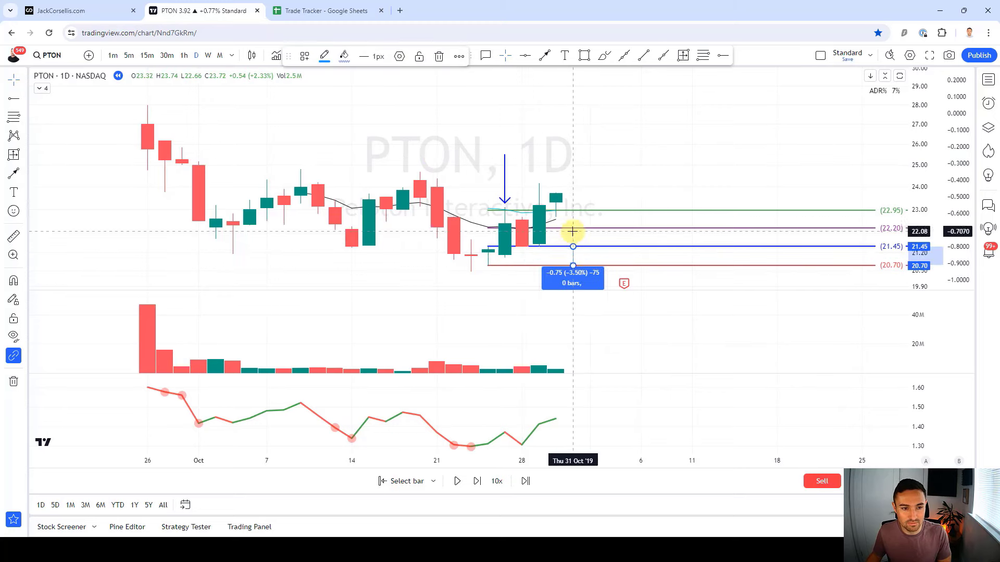
{"action": "left_click", "coordinate": [645, 161]}
Advance the replay to 4 Nov '19 and point a downward arrow at that day's candle
{"action": "key", "text": "shift+Right"}
{"action": "key", "text": "shift+Right"}
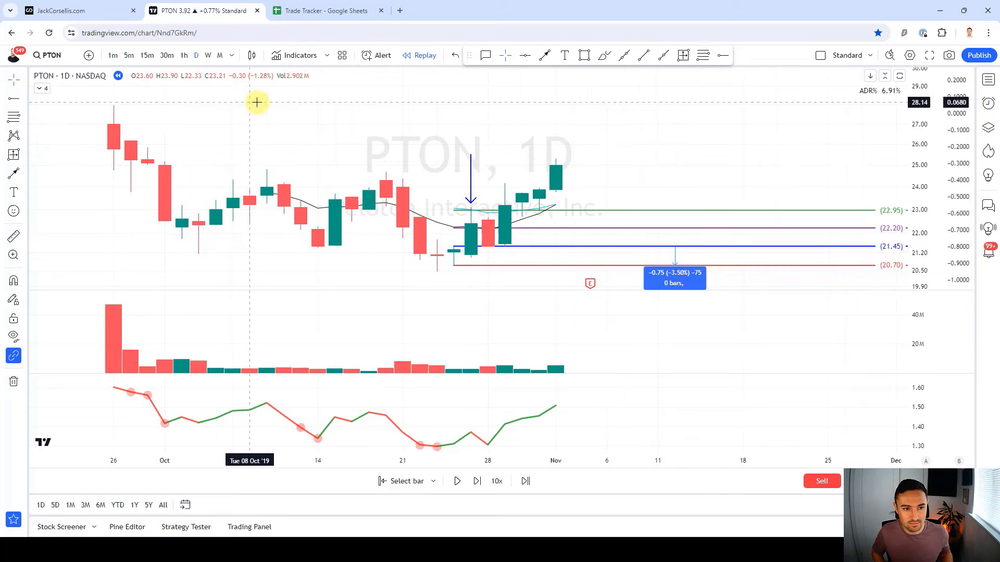
{"action": "key", "text": "shift+Right"}
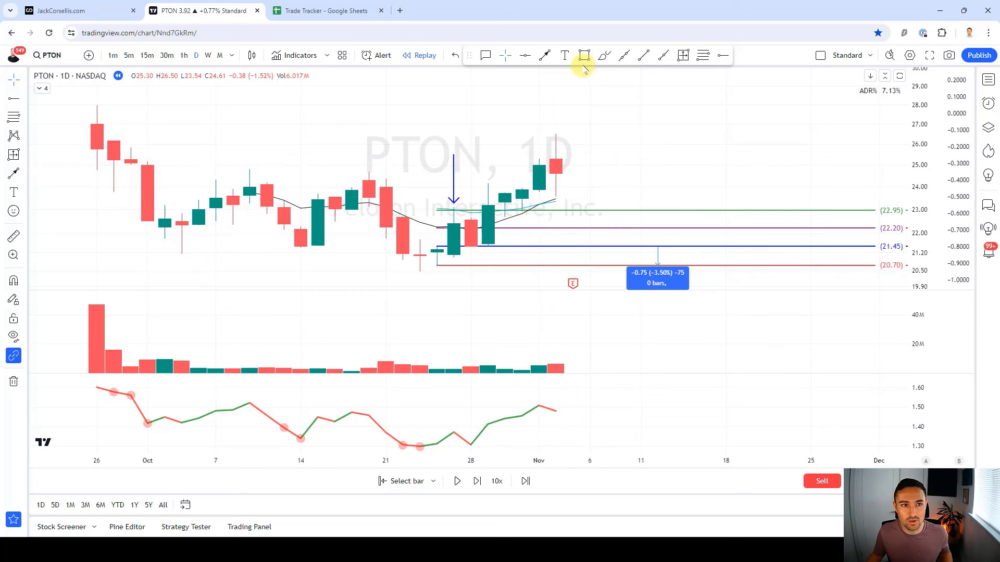
{"action": "left_click", "coordinate": [556, 91]}
{"action": "left_click", "coordinate": [557, 128]}
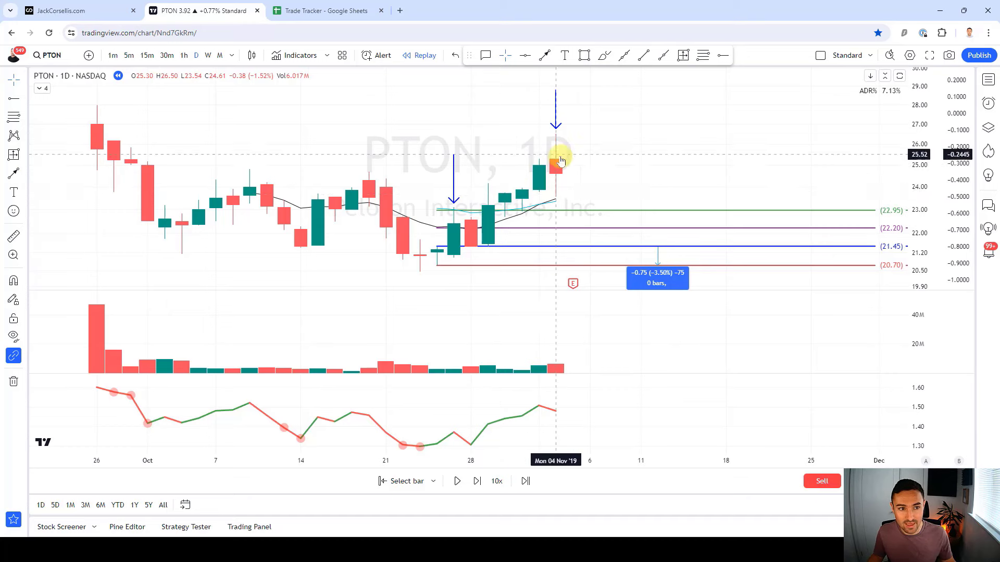
Advance the PTON replay bar by bar to 8 Nov '19
{"action": "key", "text": "shift+Right"}
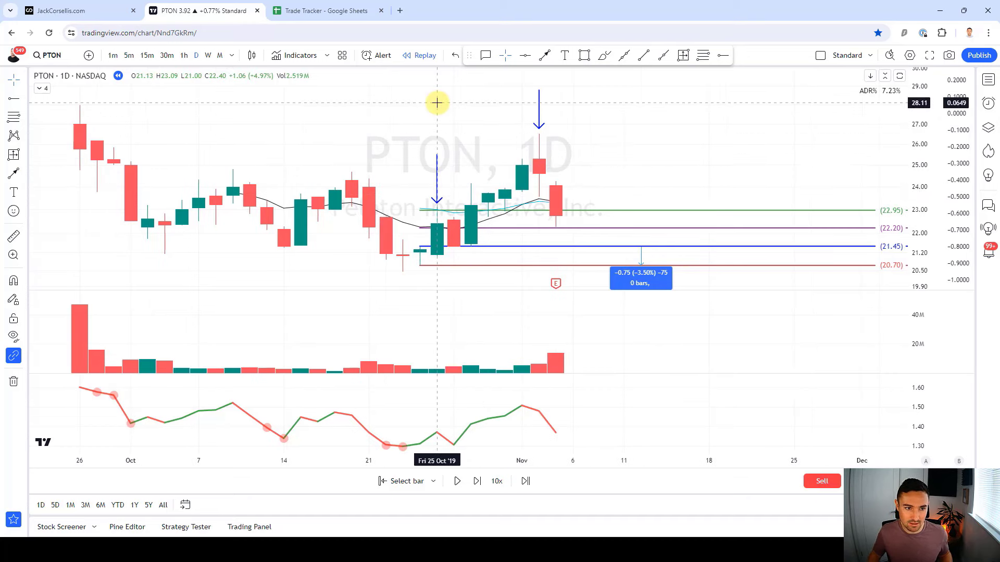
{"action": "key", "text": "shift+Right"}
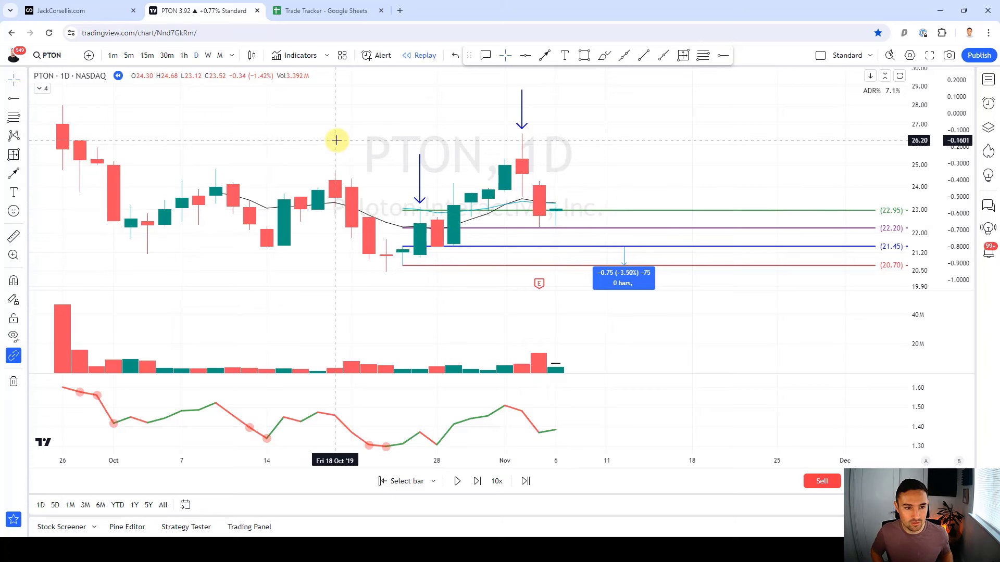
{"action": "key", "text": "shift+Right"}
{"action": "key", "text": "shift+Right"}
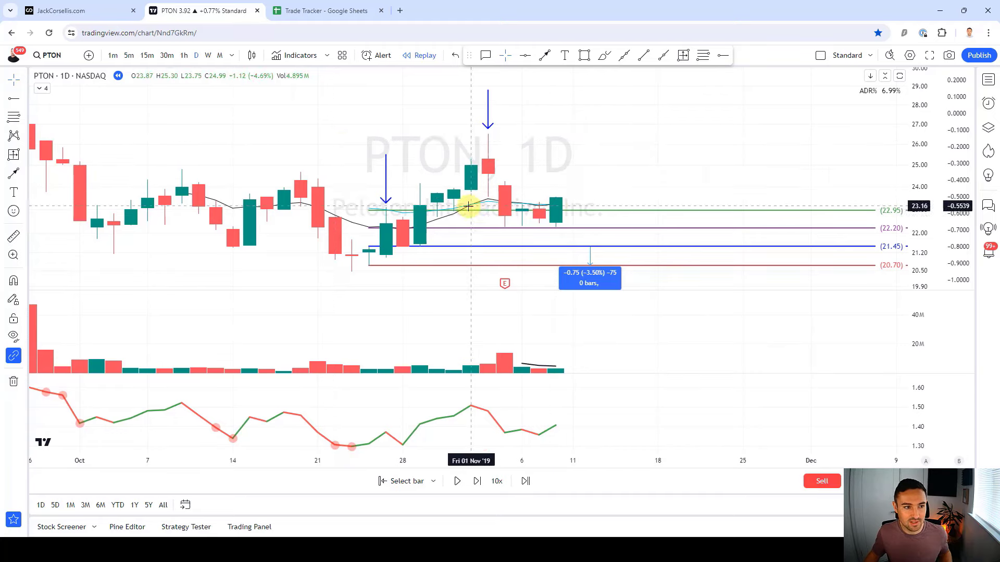
Sketch a support brush line from the 3 Oct '19 low and another rising to the 7 Nov low, and undo them
{"action": "scroll", "coordinate": [471, 203], "scroll_direction": "down", "scroll_amount": 2}
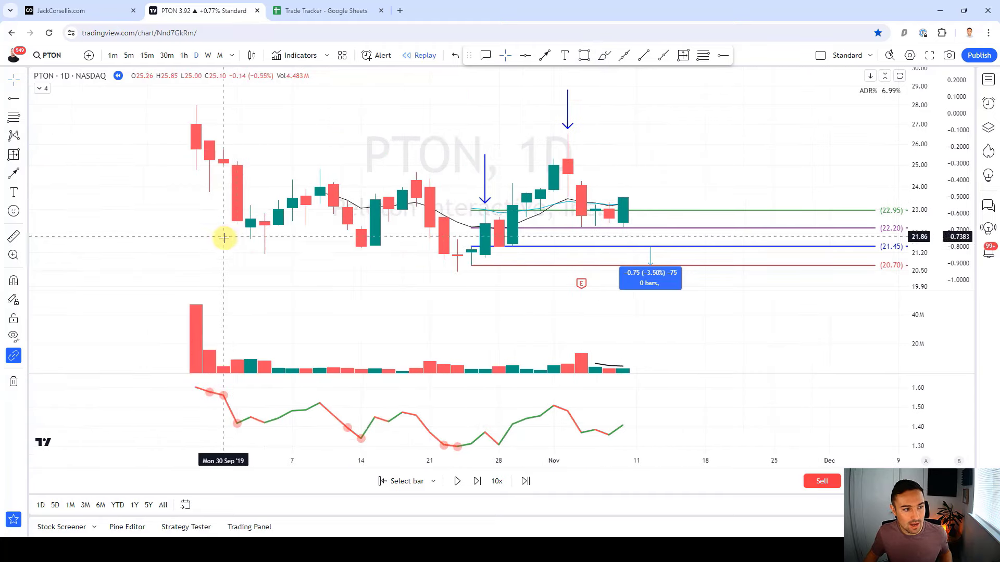
{"action": "left_click", "coordinate": [604, 55]}
{"action": "left_click_drag", "start_coordinate": [265, 255], "coordinate": [665, 241]}
{"action": "key", "text": "ctrl+z"}
{"action": "mouse_move", "coordinate": [488, 267]}
{"action": "left_mouse_down"}
{"action": "mouse_move", "coordinate": [636, 220]}
{"action": "mouse_move", "coordinate": [595, 227]}
{"action": "mouse_move", "coordinate": [609, 228]}
{"action": "left_mouse_up"}
{"action": "key", "text": "ctrl+z"}
{"action": "key", "text": "ctrl+z"}
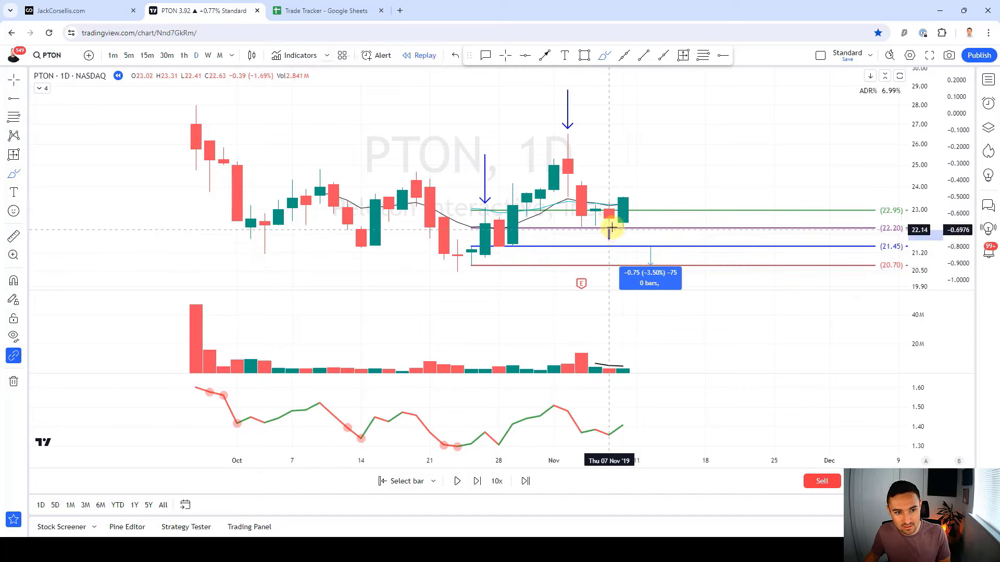
Sketch brush marks at the 7 Nov '19 volume bar and beneath the 8 Nov candle, and remove them
{"action": "key", "text": "ctrl+z"}
{"action": "left_click_drag", "start_coordinate": [609, 361], "coordinate": [609, 357]}
{"action": "key", "text": "ctrl+z"}
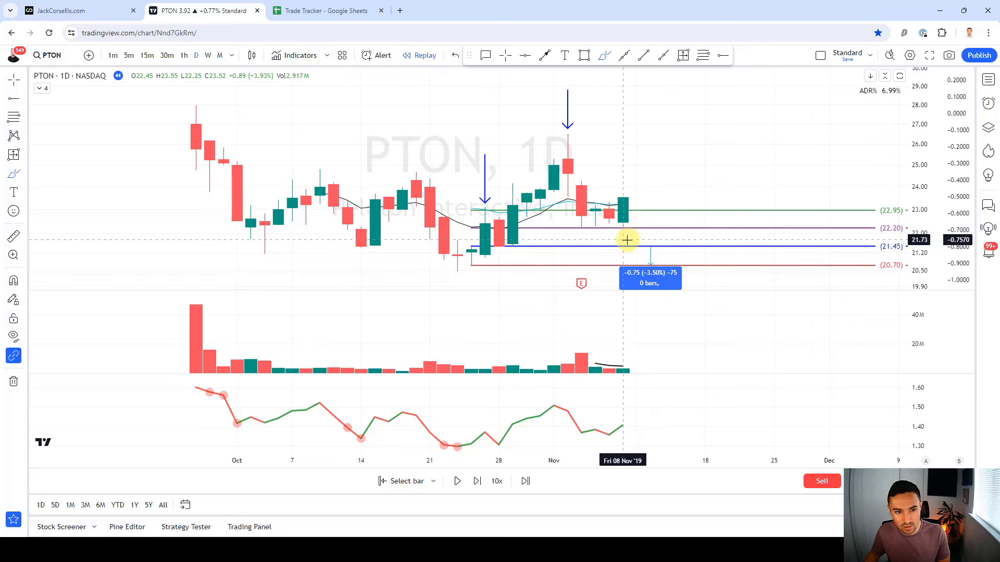
{"action": "mouse_move", "coordinate": [624, 240]}
{"action": "left_mouse_down"}
{"action": "mouse_move", "coordinate": [627, 229]}
{"action": "mouse_move", "coordinate": [659, 222]}
{"action": "left_mouse_up"}
{"action": "key", "text": "ctrl+z"}
{"action": "key", "text": "Delete"}
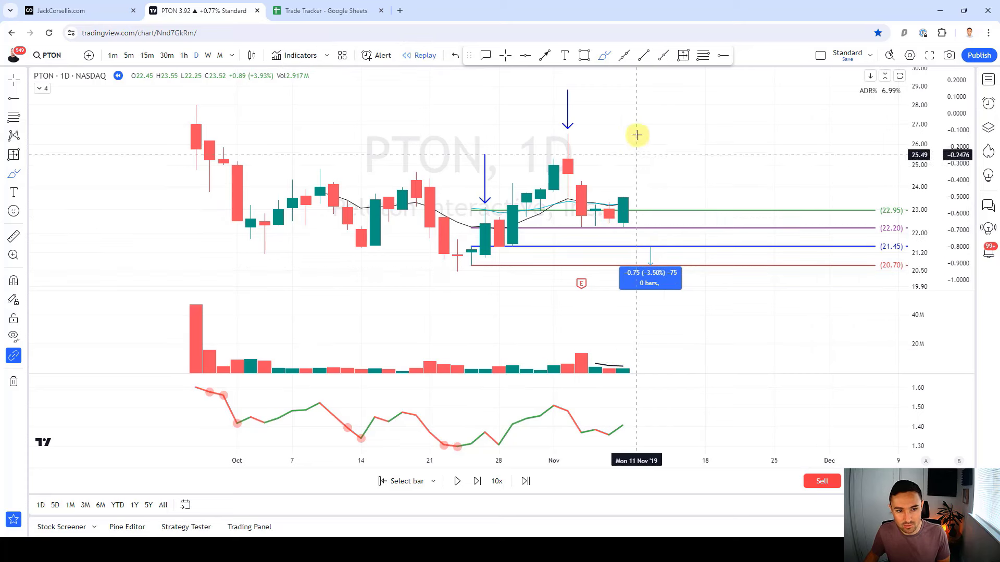
Draw Fib levels on the 8 Nov '19 candle from its high at 23.55 to its low at 22.25
{"action": "left_click", "coordinate": [702, 57]}
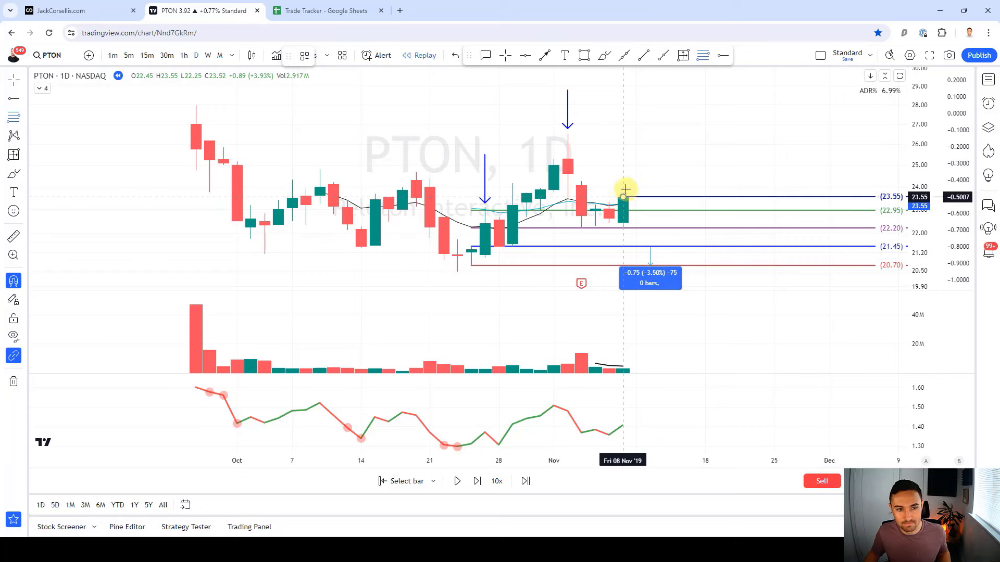
{"action": "left_click", "coordinate": [625, 188]}
Add a date and price range from the 8 Nov '19 high at 23.55 to the low at 22.25, and shift it to 18 Nov
{"action": "left_click", "coordinate": [685, 57]}
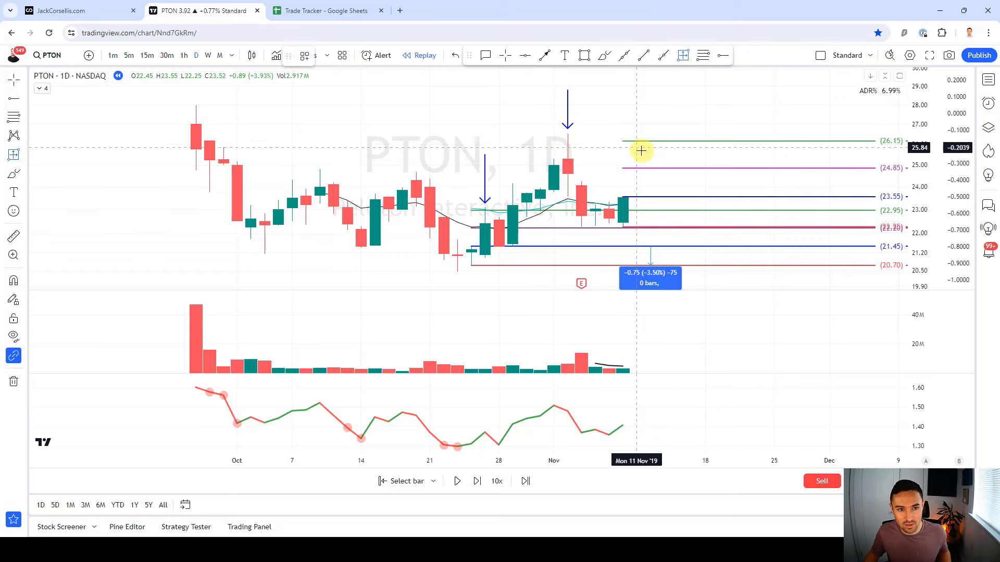
{"action": "left_click", "coordinate": [624, 196]}
{"action": "left_click", "coordinate": [624, 227]}
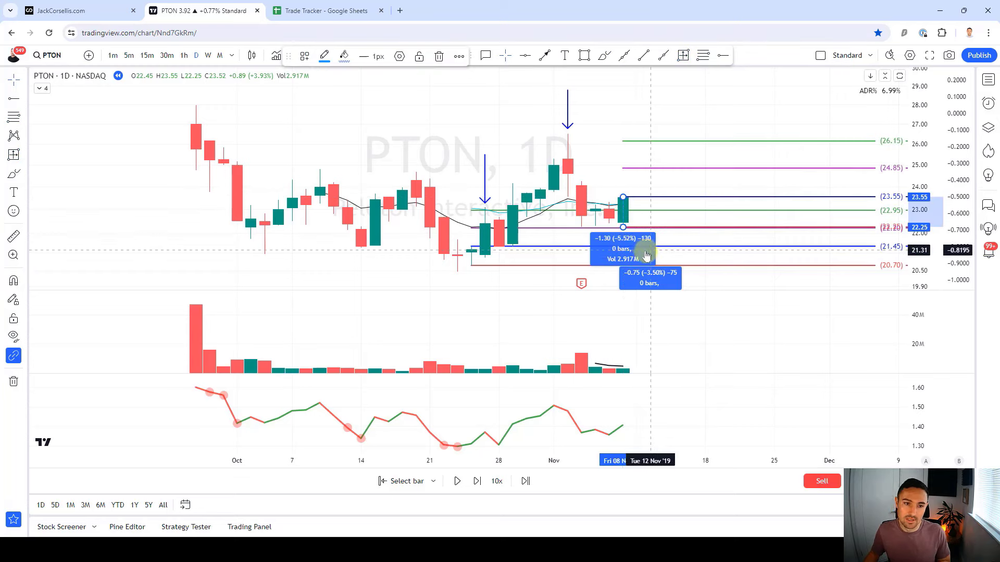
{"action": "key", "text": "Right"}
{"action": "key", "text": "Right"}
{"action": "key", "text": "Right"}
{"action": "key", "text": "Right"}
{"action": "key", "text": "Right"}
{"action": "key", "text": "Right"}
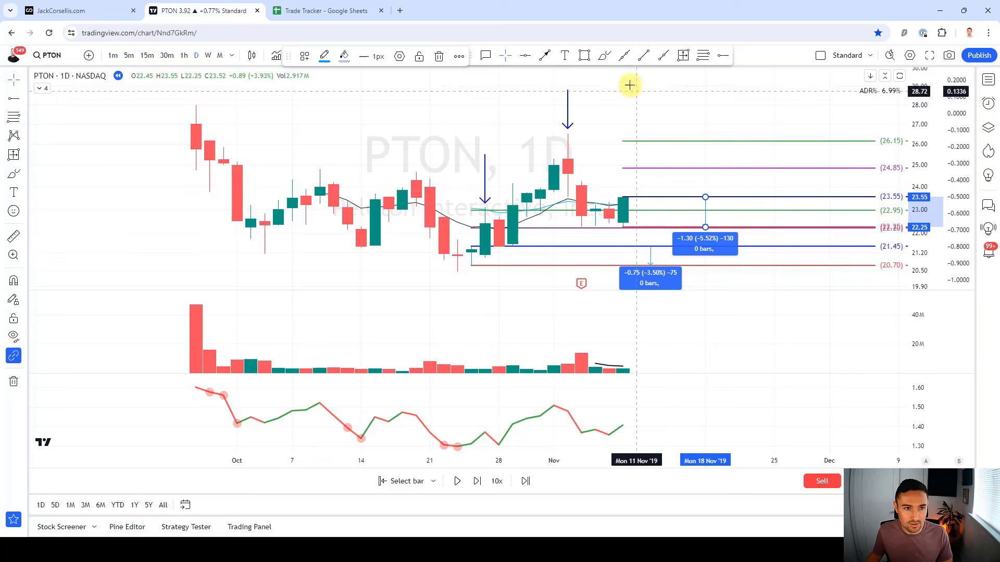
Sketch a short vertical brush mark at 11 Nov '19 across the 26.15 level
{"action": "left_click", "coordinate": [604, 55]}
{"action": "left_click_drag", "start_coordinate": [636, 150], "coordinate": [640, 161]}
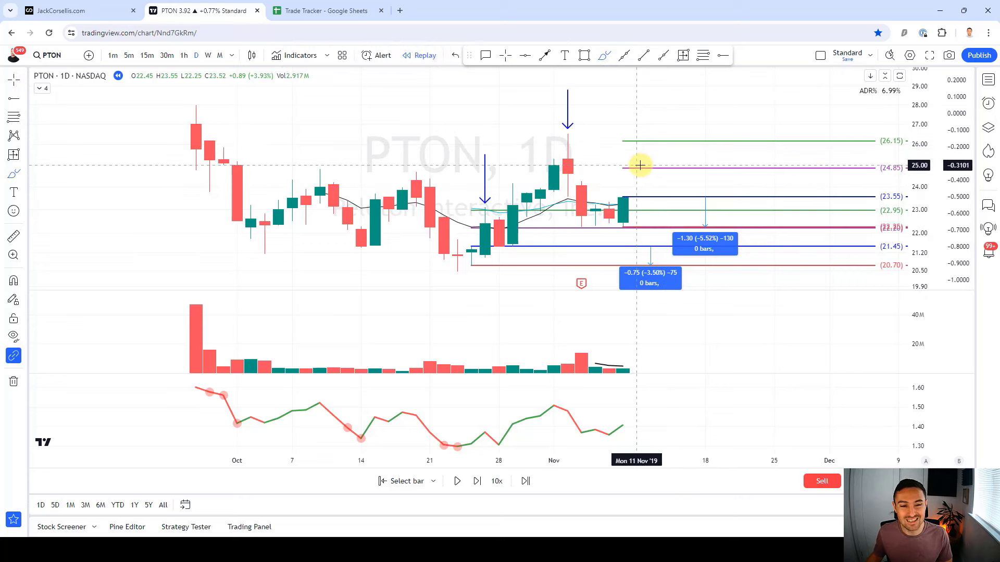
{"action": "left_click_drag", "start_coordinate": [643, 129], "coordinate": [640, 157]}
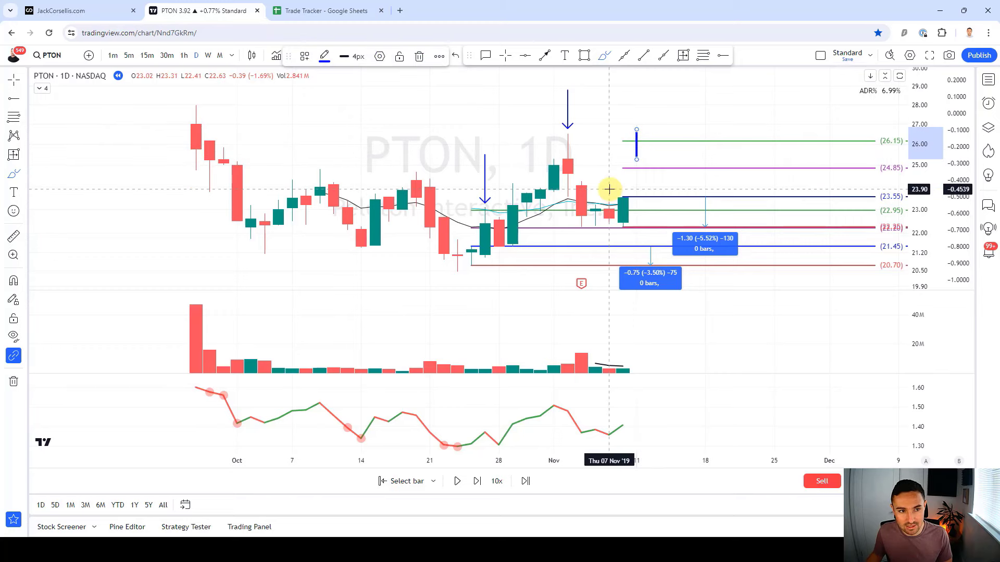
Sketch freehand brush marks from around the 1 Nov '19 candle towards 12 Nov, and undo them
{"action": "left_click_drag", "start_coordinate": [543, 165], "coordinate": [648, 161]}
{"action": "key", "text": "ctrl+z"}
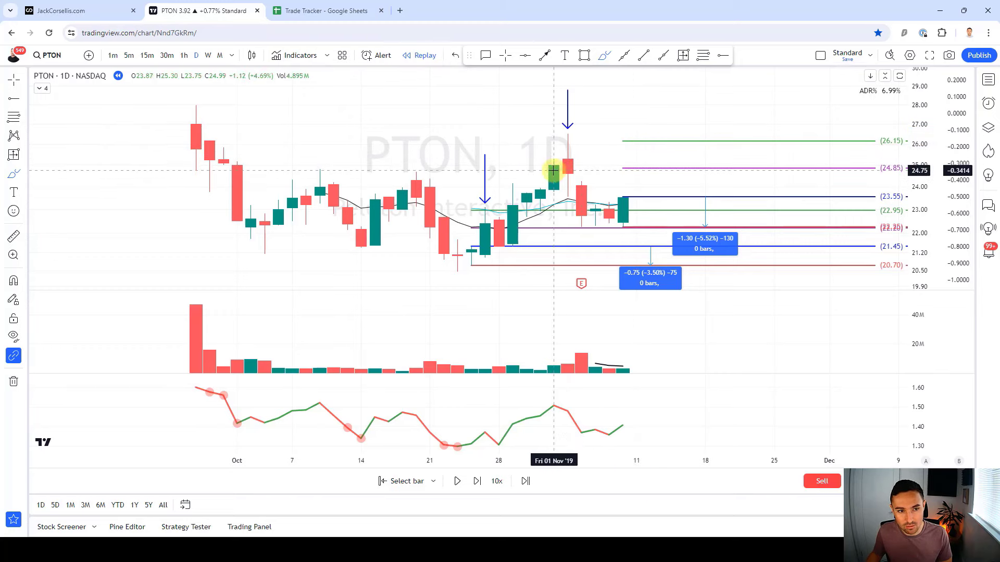
{"action": "left_click_drag", "start_coordinate": [555, 173], "coordinate": [639, 167]}
{"action": "key", "text": "ctrl+z"}
{"action": "key", "text": "Escape"}
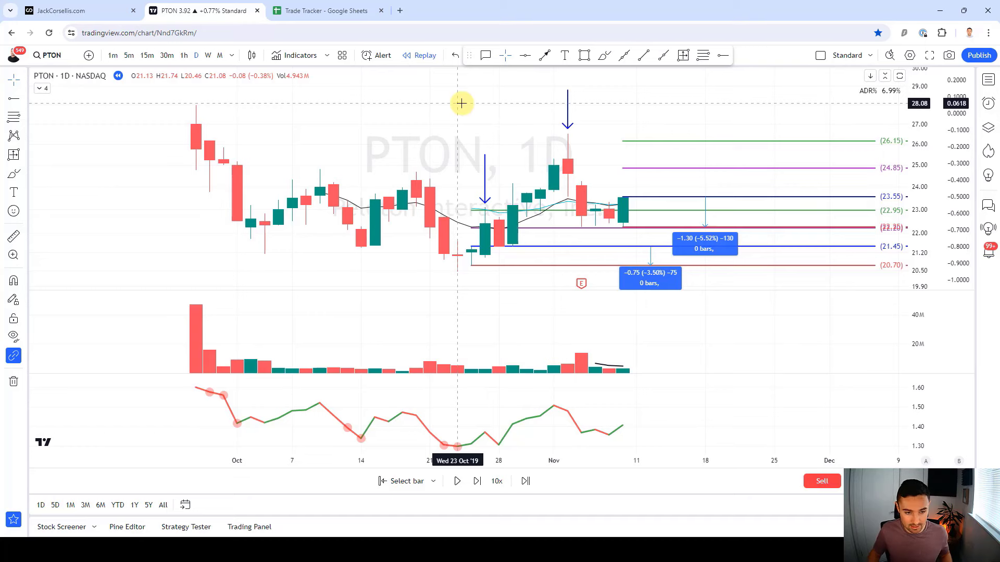
Advance the replay one bar to 11 Nov '19 and draw a magenta downward arrow above its candle from 25.44 to 24.37
{"action": "key", "text": "shift+Right"}
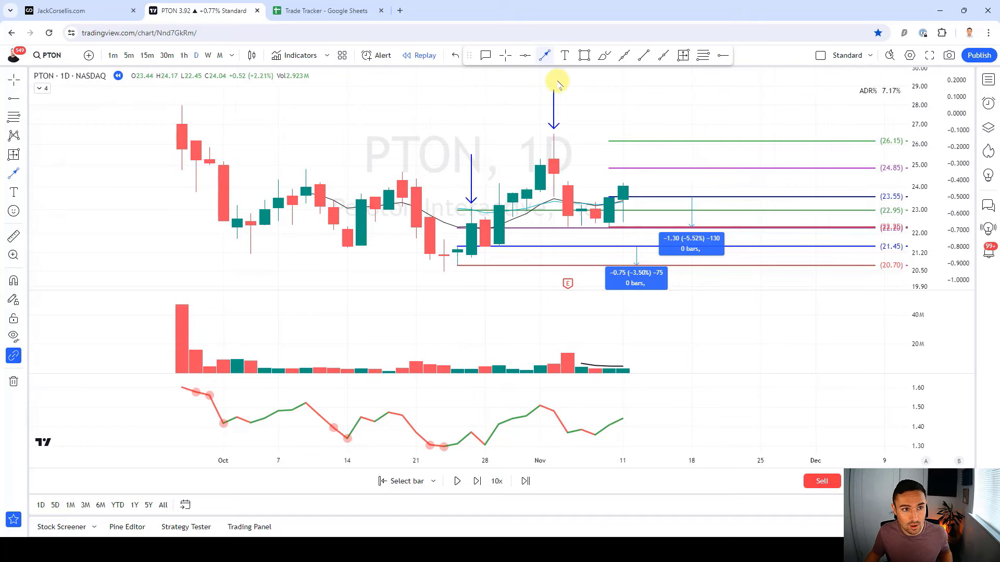
{"action": "left_click", "coordinate": [622, 156]}
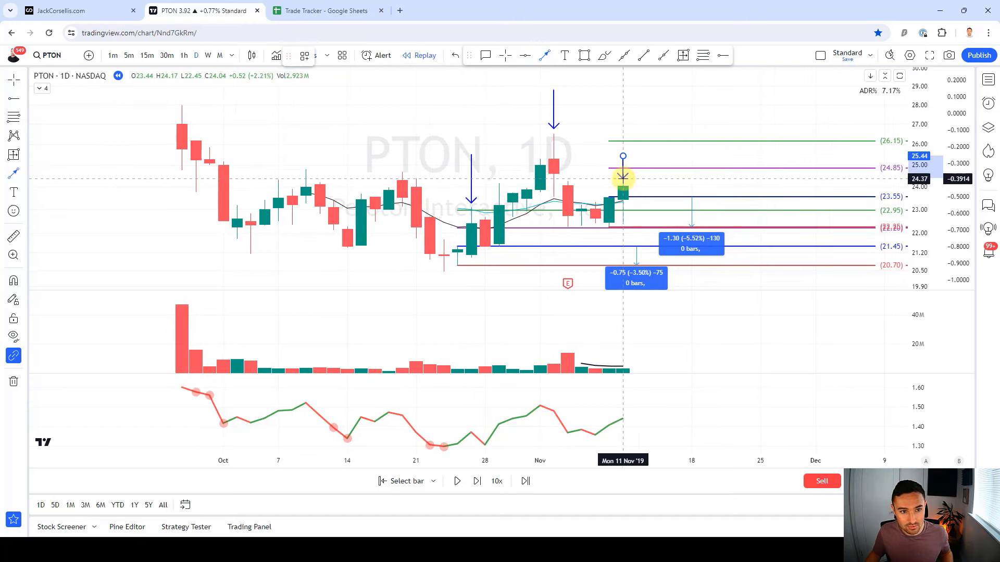
{"action": "left_click", "coordinate": [623, 178]}
{"action": "left_click", "coordinate": [324, 56]}
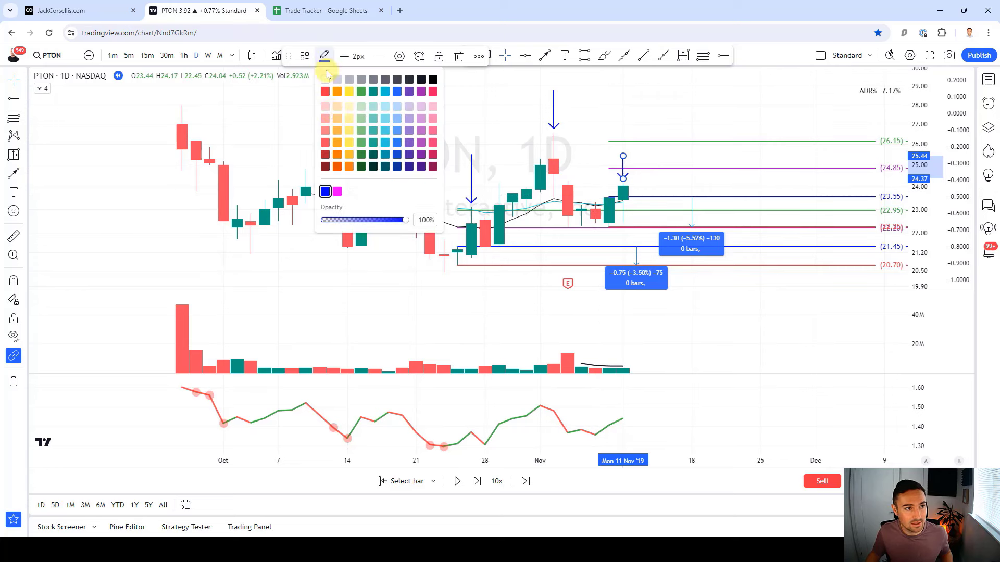
{"action": "left_click", "coordinate": [337, 191]}
{"action": "left_click", "coordinate": [398, 127]}
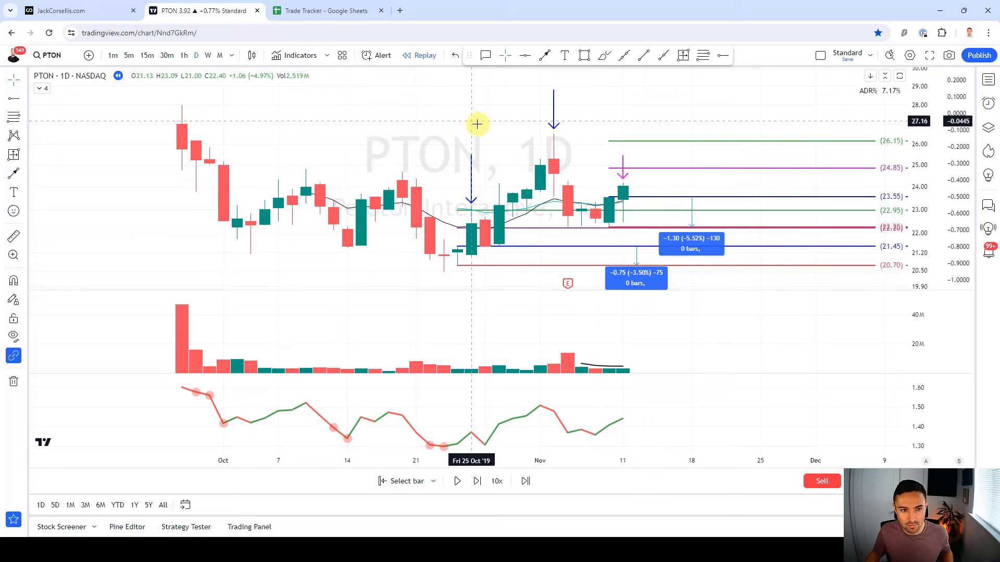
Move the lower anchor of the 23.55 Fib levels to the 11 Nov '19 low at 22.45
{"action": "left_click_drag", "start_coordinate": [609, 227], "coordinate": [624, 223]}
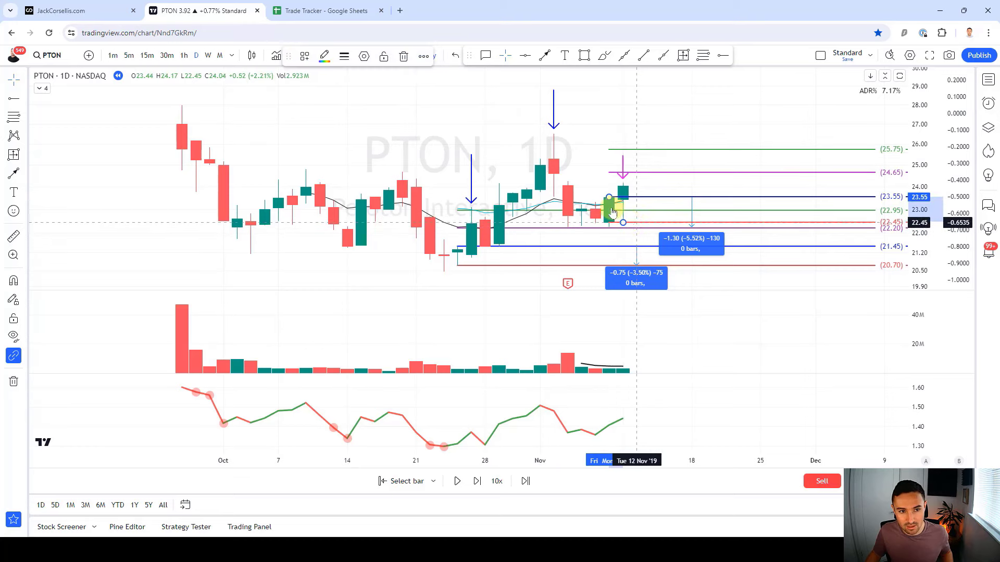
{"action": "left_click", "coordinate": [498, 126]}
Advance the replay one bar to 12 Nov '19 and place a copy of the magenta arrow above its candle
{"action": "key", "text": "shift+Right"}
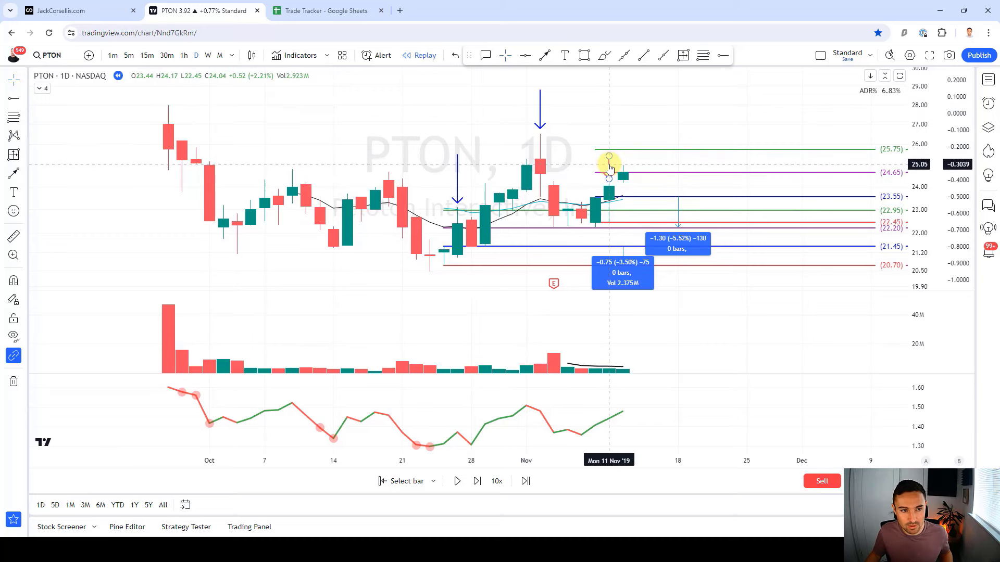
{"action": "left_click_drag", "start_coordinate": [609, 164], "coordinate": [630, 146]}
{"action": "left_click", "coordinate": [670, 111]}
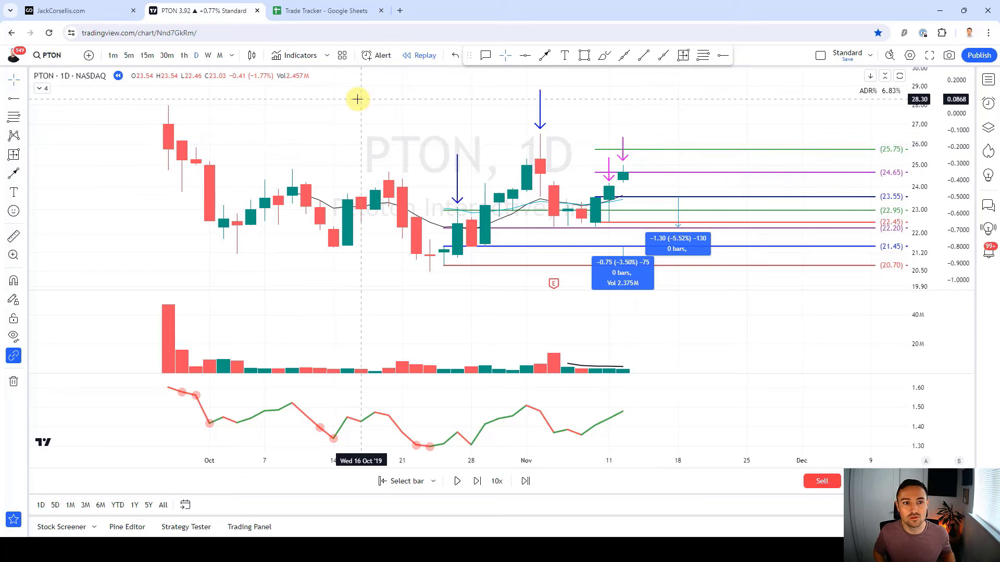
Advance the replay bar by bar from 12 Nov to 5 Dec '19
{"action": "key", "text": "shift+Right"}
{"action": "key", "text": "shift+Right"}
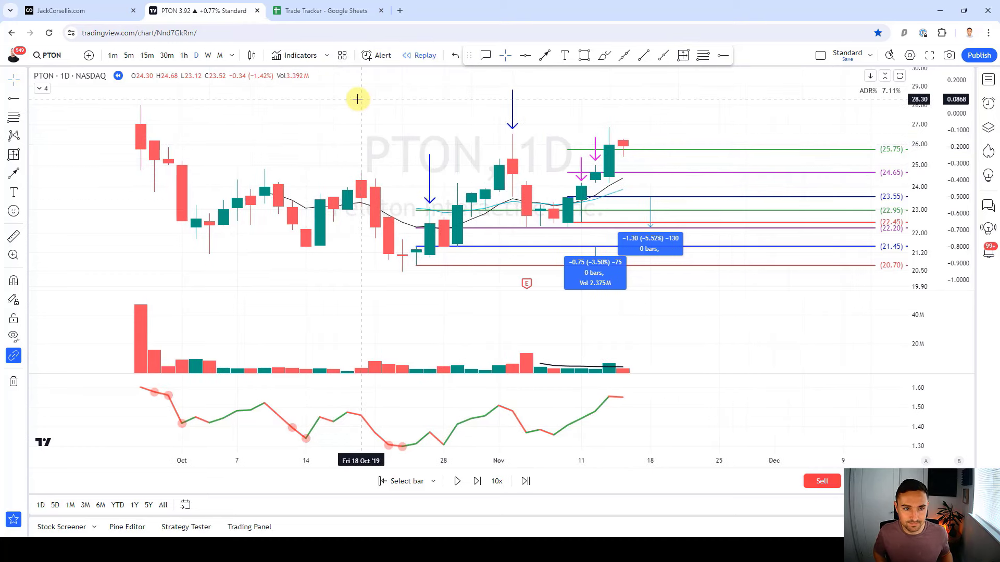
{"action": "key", "text": "shift+Right"}
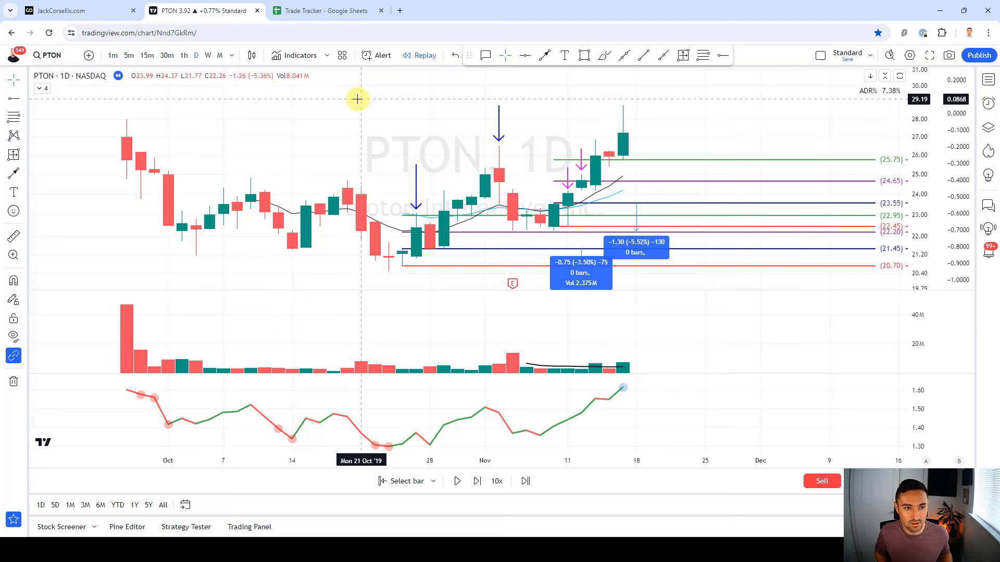
{"action": "key", "text": "shift+Right"}
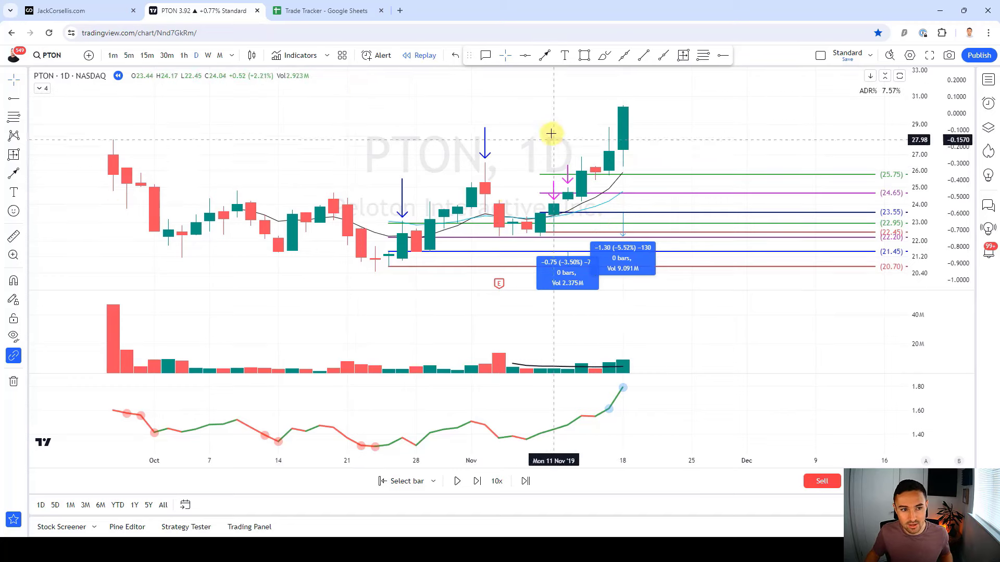
{"action": "key", "text": "shift+Right"}
{"action": "key", "text": "shift+Right"}
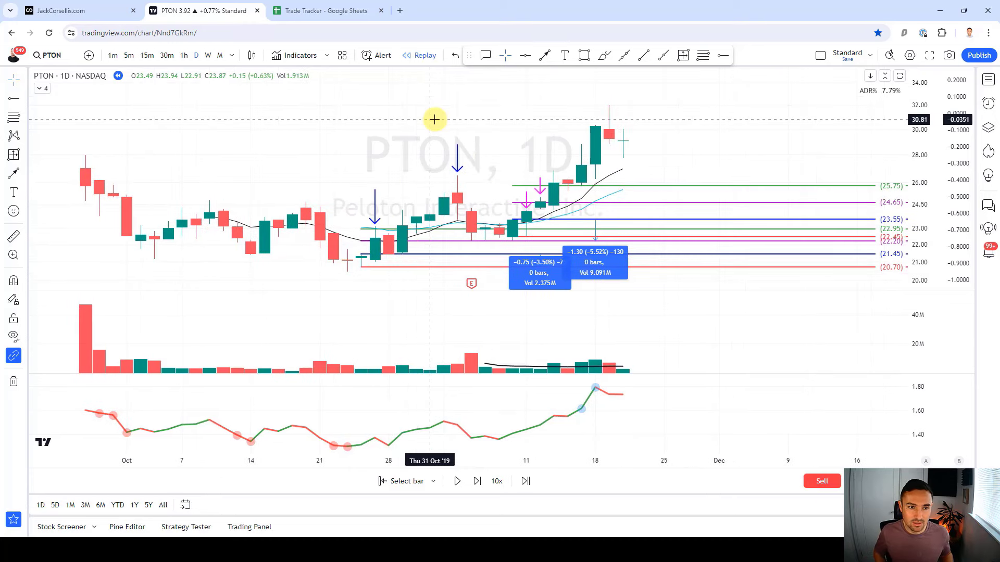
{"action": "key", "text": "shift+Right"}
{"action": "key", "text": "shift+Right"}
{"action": "key", "text": "shift+Right"}
{"action": "key", "text": "shift+Right"}
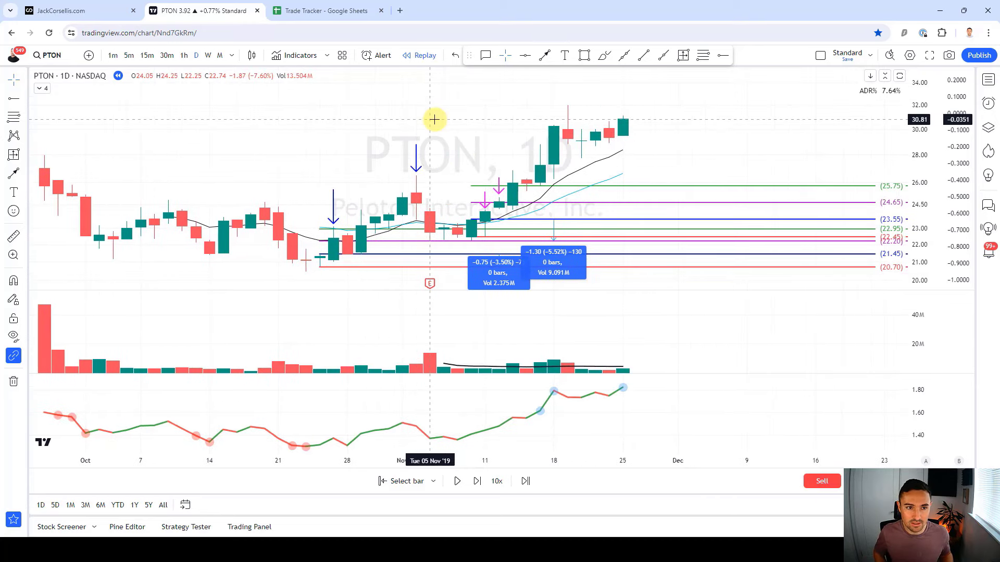
{"action": "key", "text": "shift+Right"}
{"action": "key", "text": "shift+Right"}
{"action": "key", "text": "shift+Right"}
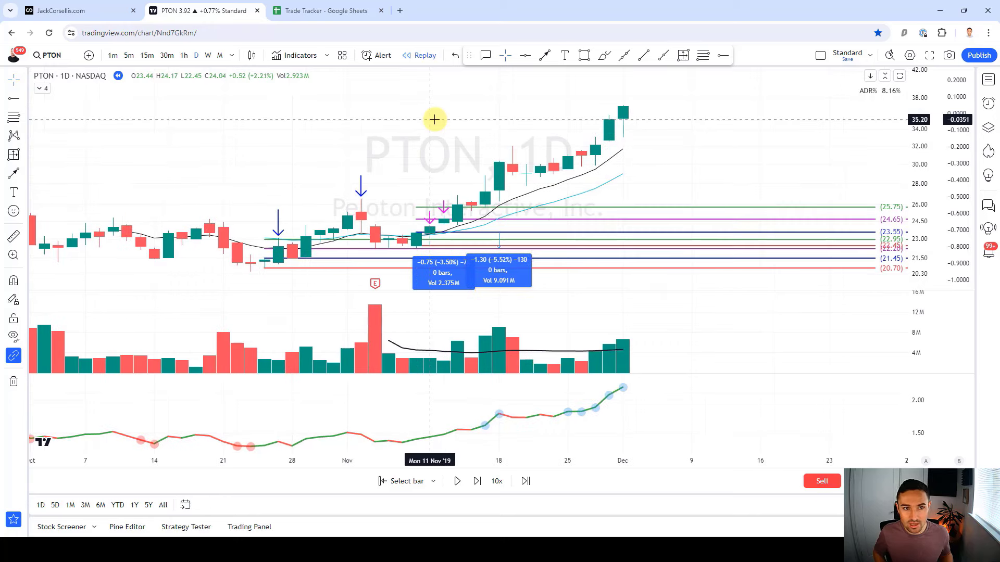
{"action": "key", "text": "shift+Right"}
{"action": "key", "text": "shift+Right"}
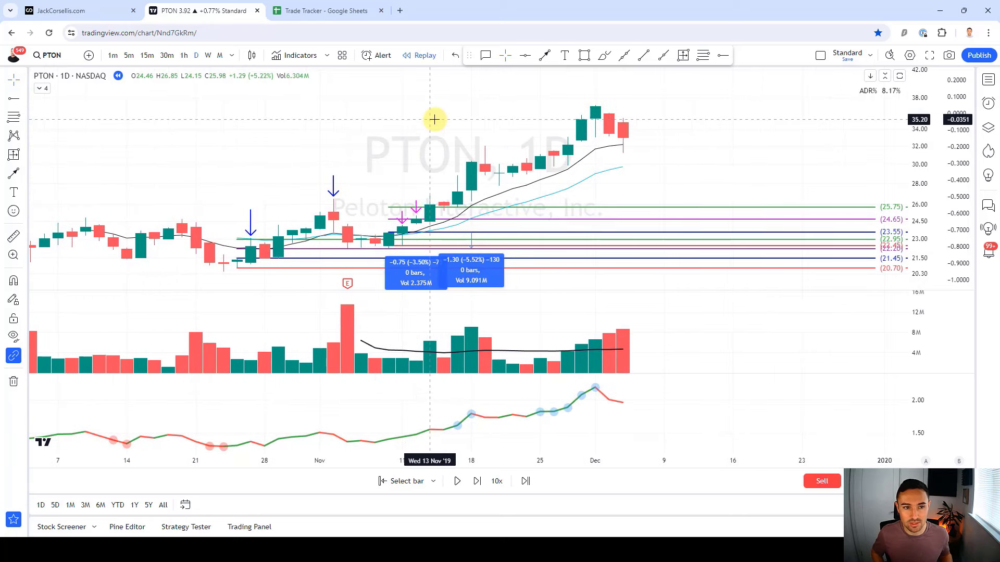
{"action": "key", "text": "shift+Right"}
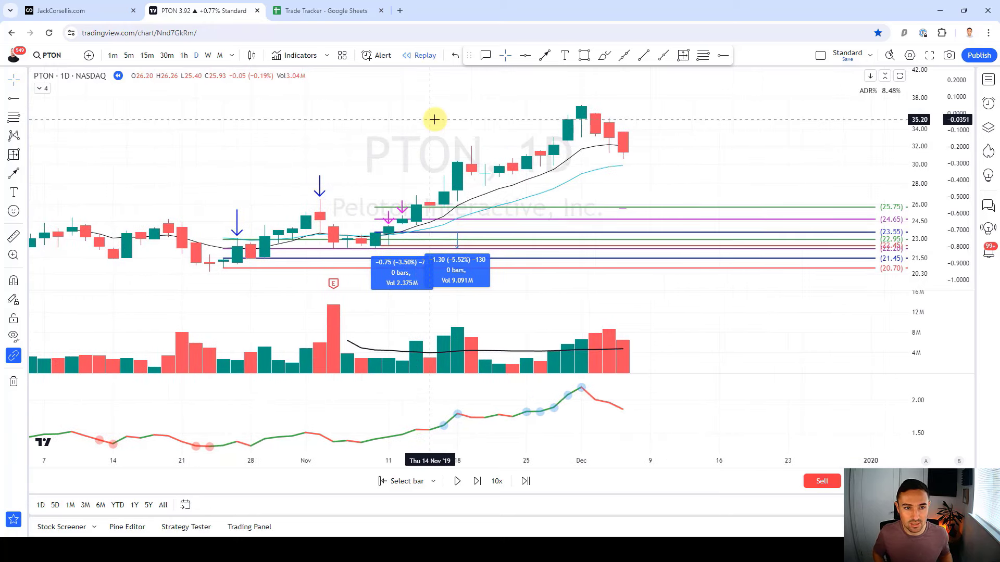
Draw a magenta downward arrow above the 5 Dec '19 candle
{"action": "left_click", "coordinate": [545, 56]}
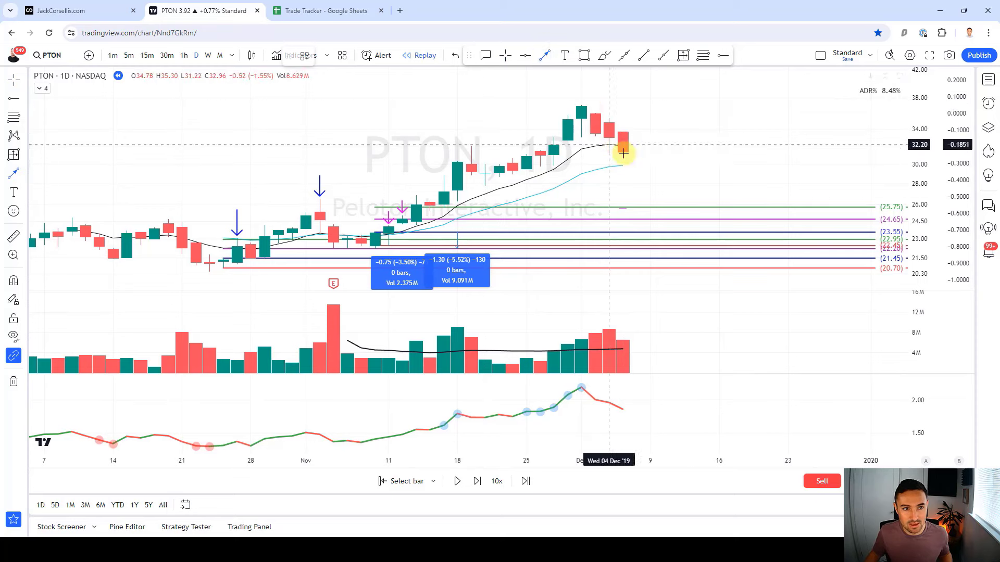
{"action": "left_click", "coordinate": [623, 104]}
{"action": "left_click", "coordinate": [623, 127]}
{"action": "left_click", "coordinate": [649, 147]}
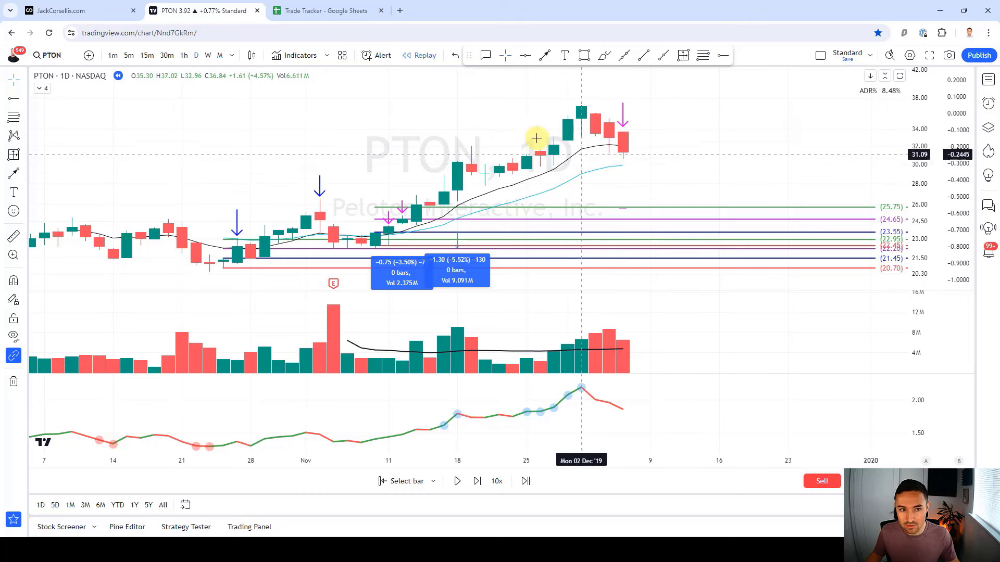
Advance the replay bar by bar to 11 Dec '19
{"action": "key", "text": "shift+Right"}
{"action": "key", "text": "shift+Right"}
{"action": "key", "text": "shift+Right"}
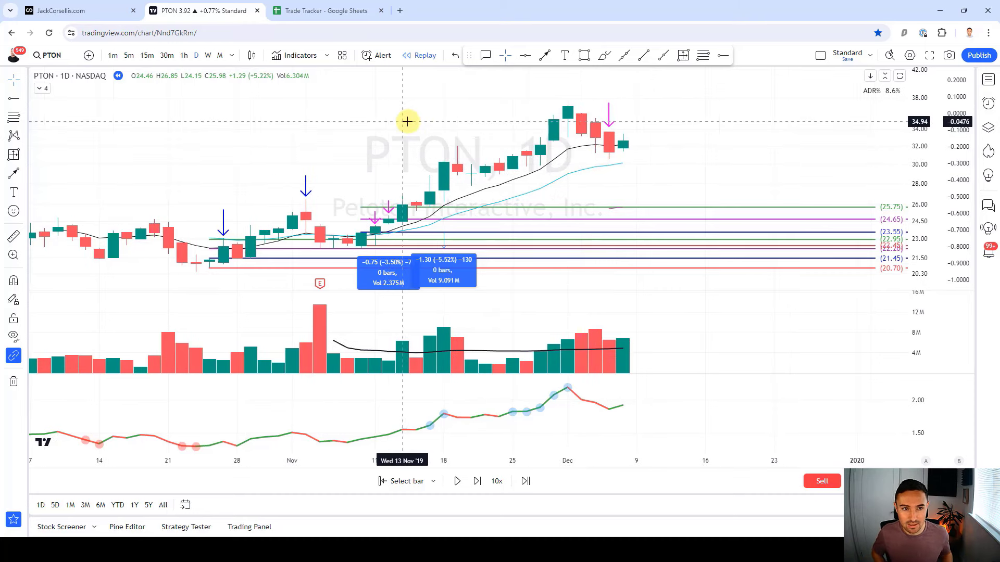
{"action": "key", "text": "shift+Right"}
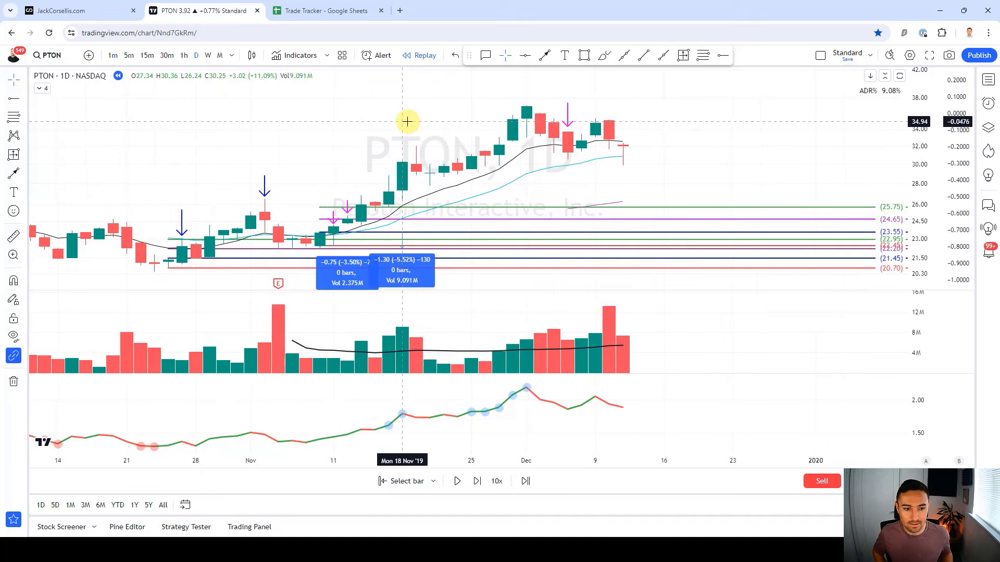
Draw Fib levels and a date and price range on the 11 Dec '19 candle from 32.38 to 29.87, and delete them
{"action": "left_click", "coordinate": [625, 139]}
{"action": "left_click", "coordinate": [623, 165]}
{"action": "left_click", "coordinate": [682, 56]}
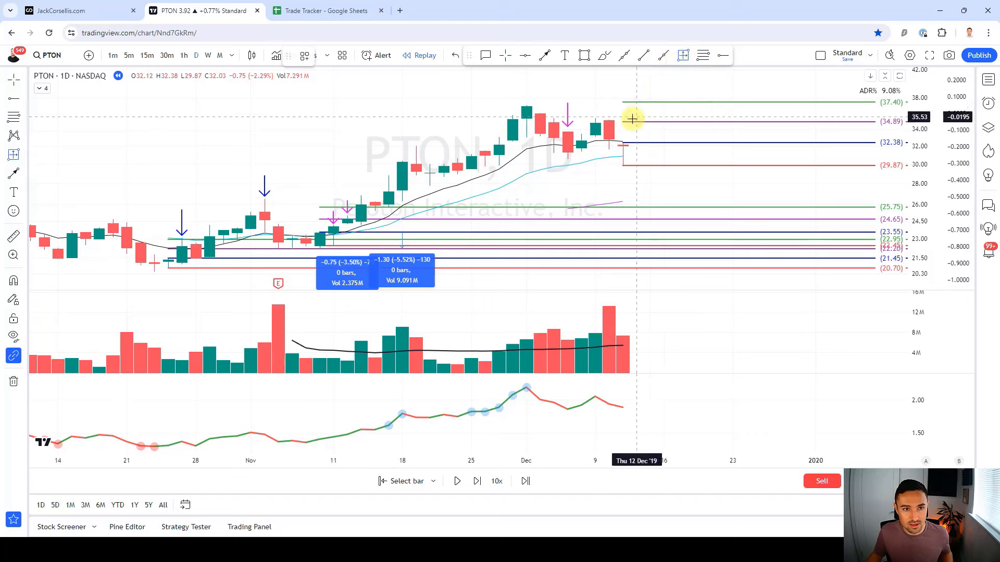
{"action": "left_click", "coordinate": [625, 142]}
{"action": "left_click", "coordinate": [623, 165]}
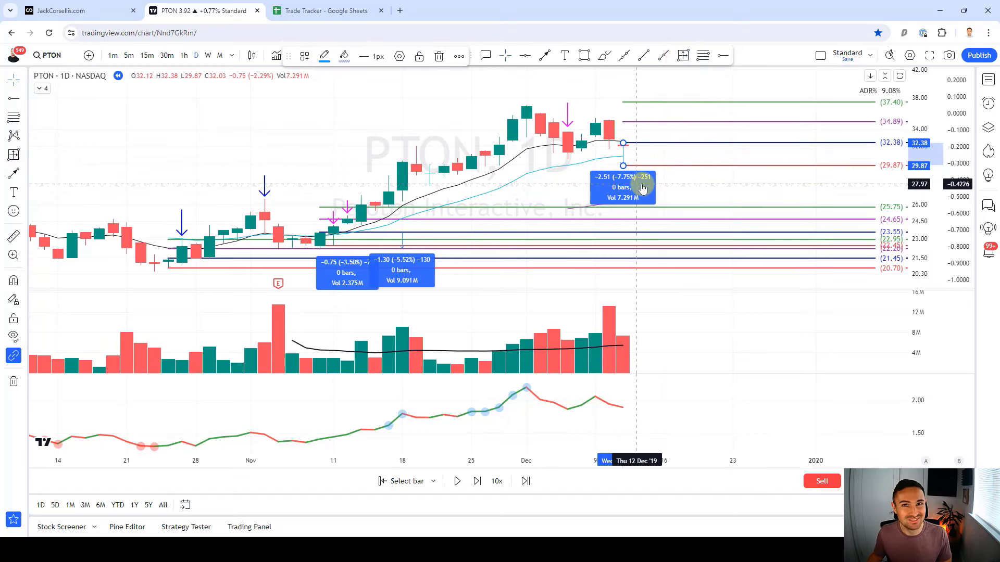
{"action": "key", "text": "Delete"}
Advance the replay to 12 Dec '19 and draw a dashed red horizontal ray starting at that candle's low at 29.85
{"action": "key", "text": "shift+Right"}
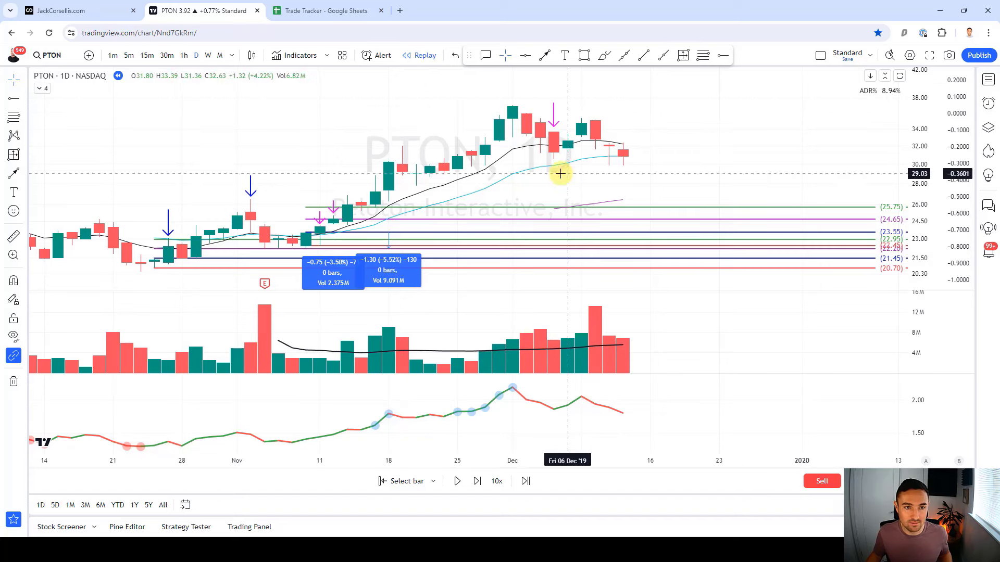
{"action": "left_click", "coordinate": [723, 56]}
{"action": "left_click", "coordinate": [609, 166]}
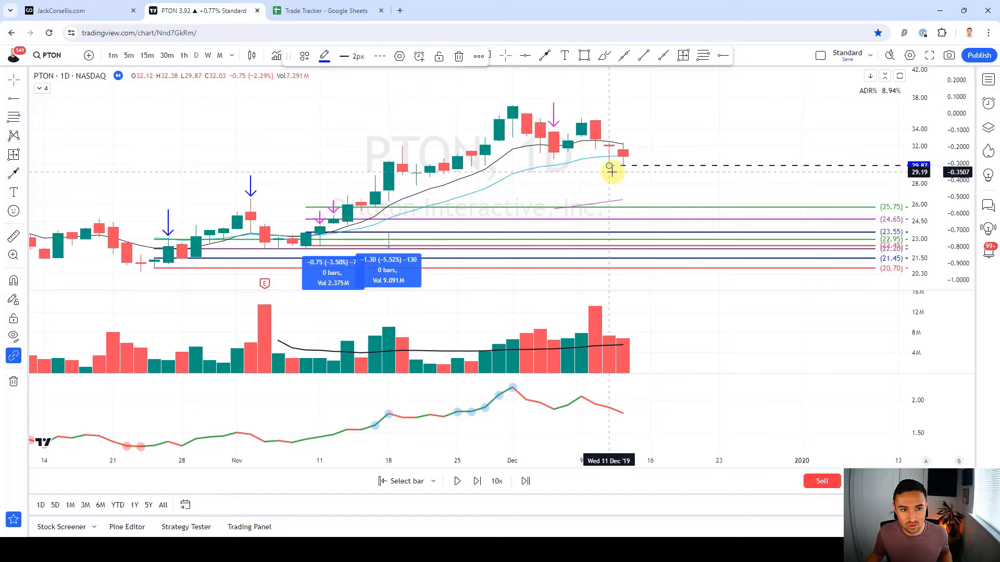
{"action": "left_click", "coordinate": [324, 57]}
{"action": "left_click", "coordinate": [325, 91]}
{"action": "left_click", "coordinate": [280, 108]}
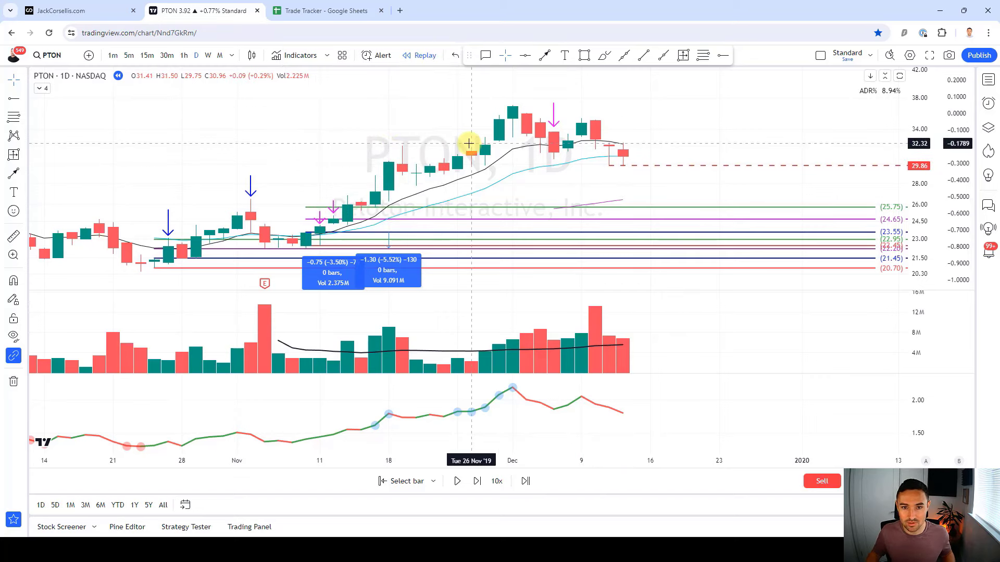
{"action": "left_click", "coordinate": [608, 166]}
{"action": "left_click_drag", "start_coordinate": [609, 166], "coordinate": [615, 171]}
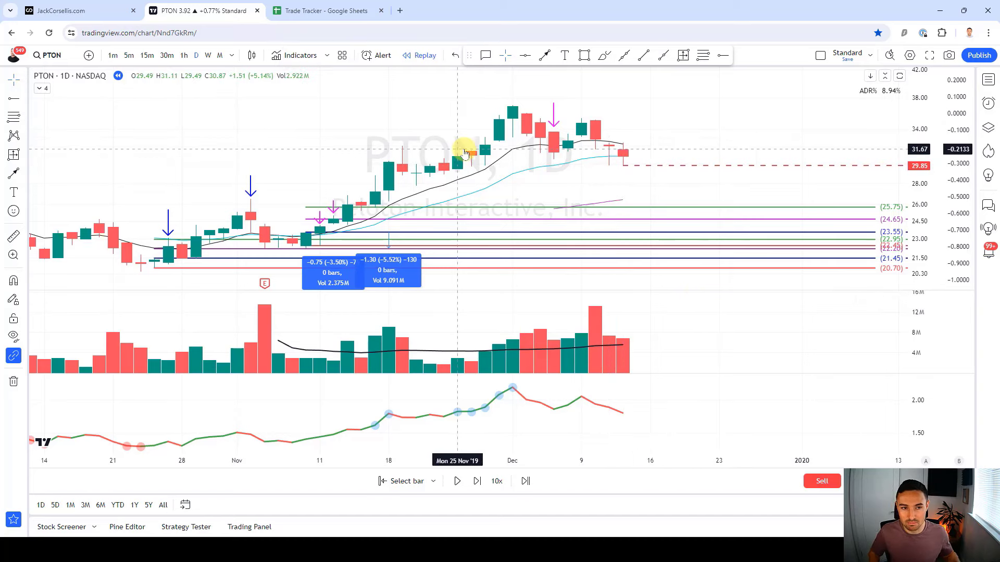
Advance the replay one bar to 13 Dec '19 and draw Fib levels from its high at 31.97 to its low at 30.25
{"action": "key", "text": "shift+Right"}
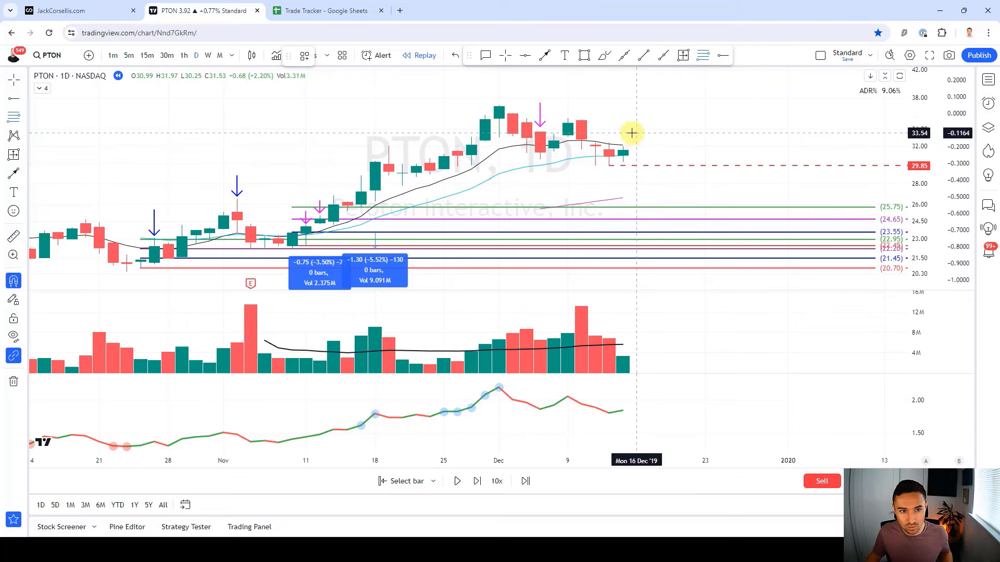
{"action": "left_click", "coordinate": [619, 146]}
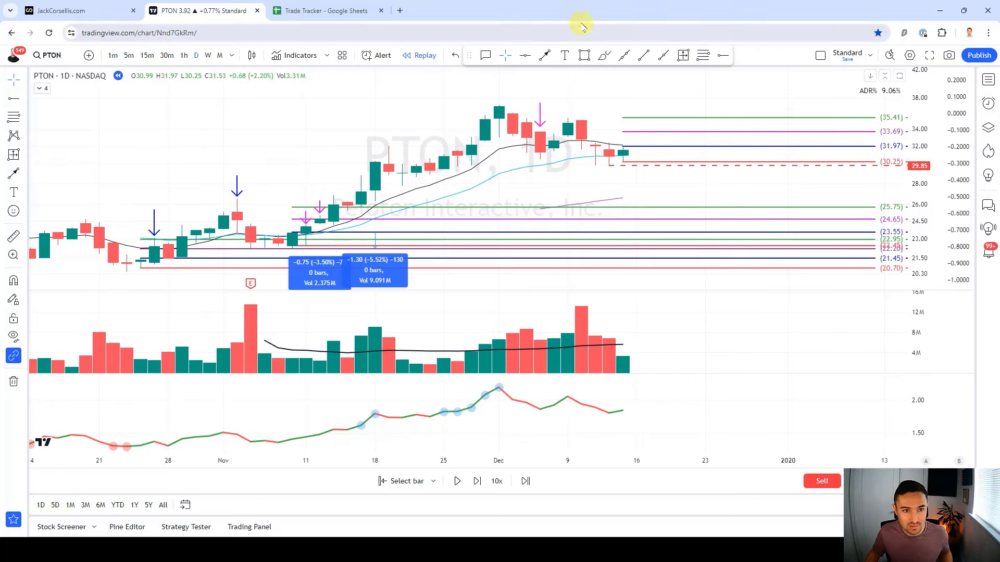
Add a date and price range from the 13 Dec '19 high at 31.97 to the low at 30.25, and shift it to 23 Dec
{"action": "left_click", "coordinate": [683, 55]}
{"action": "left_click", "coordinate": [622, 147]}
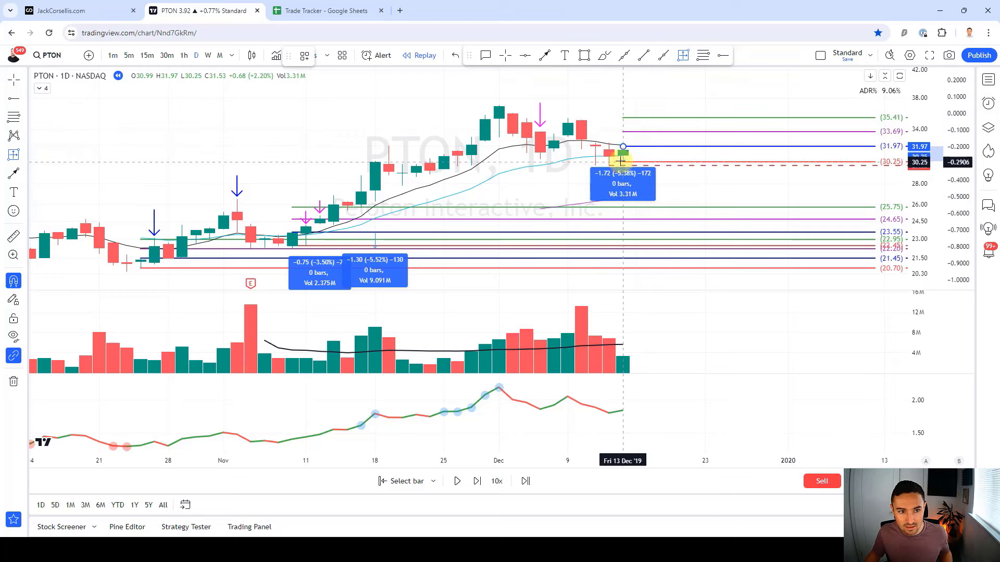
{"action": "left_click", "coordinate": [623, 162]}
{"action": "left_click_drag", "start_coordinate": [644, 174], "coordinate": [727, 174]}
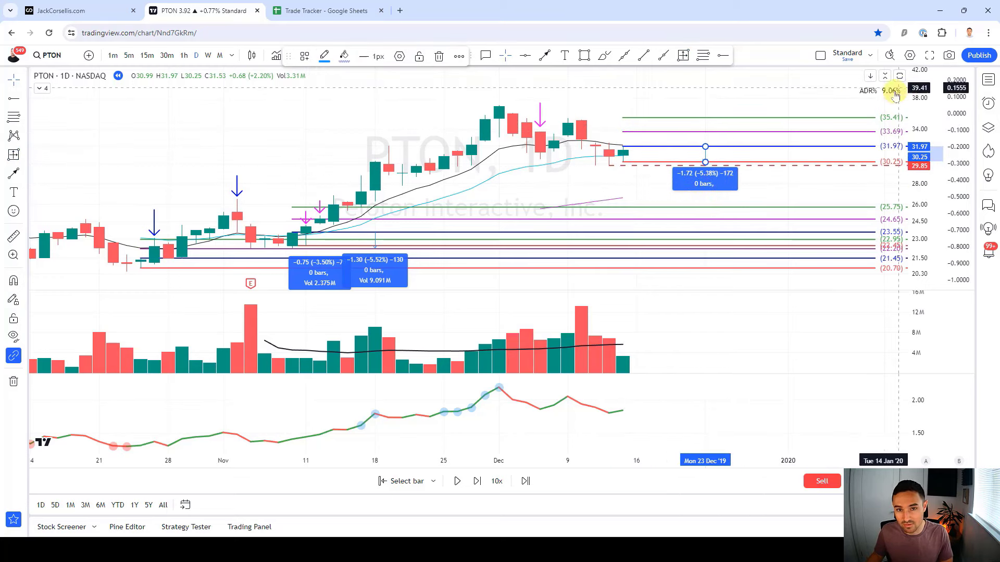
{"action": "left_click", "coordinate": [641, 97]}
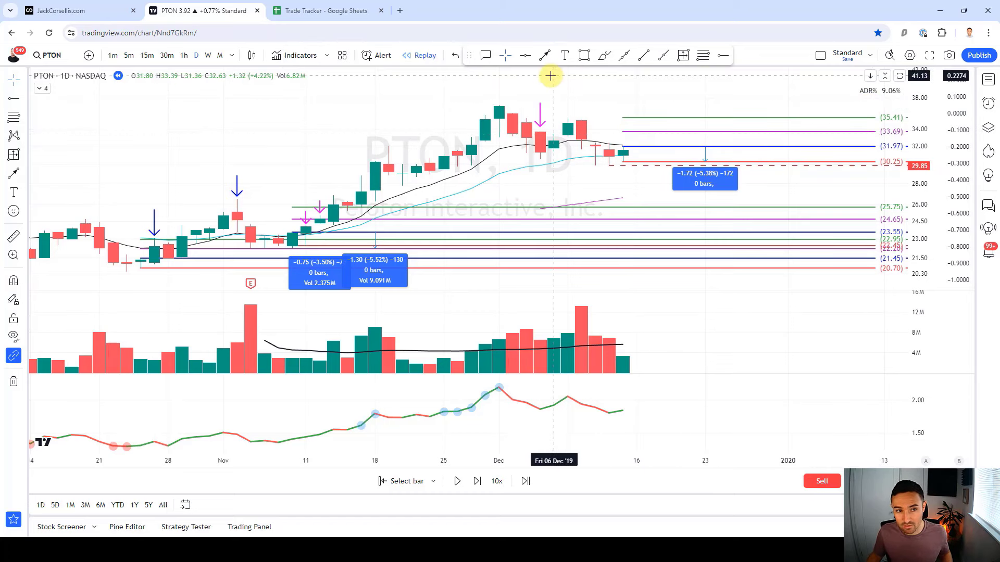
Advance the replay one bar to 16 Dec '19, try a horizontal ray beside its candle, and delete it
{"action": "key", "text": "shift+Right"}
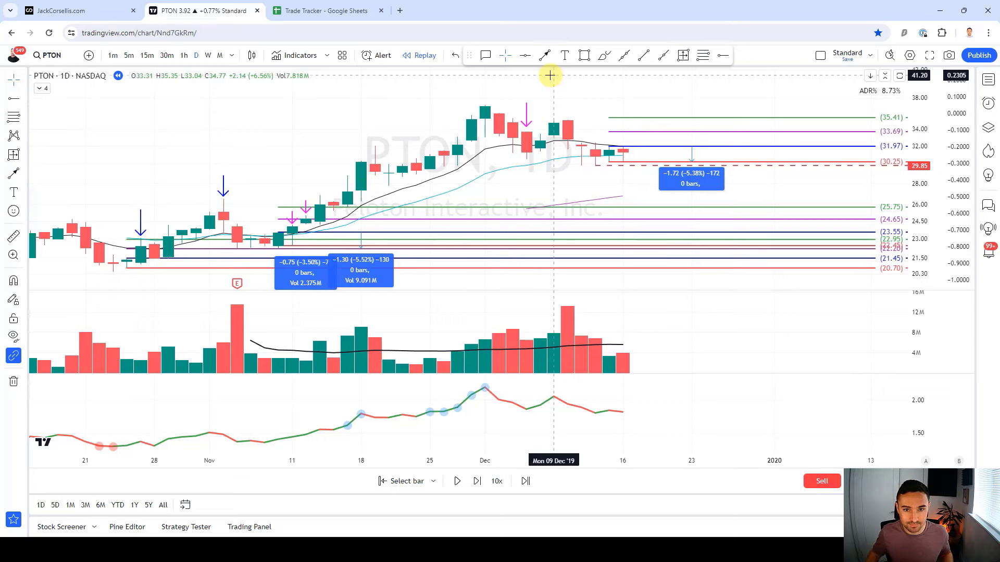
{"action": "left_click", "coordinate": [723, 55]}
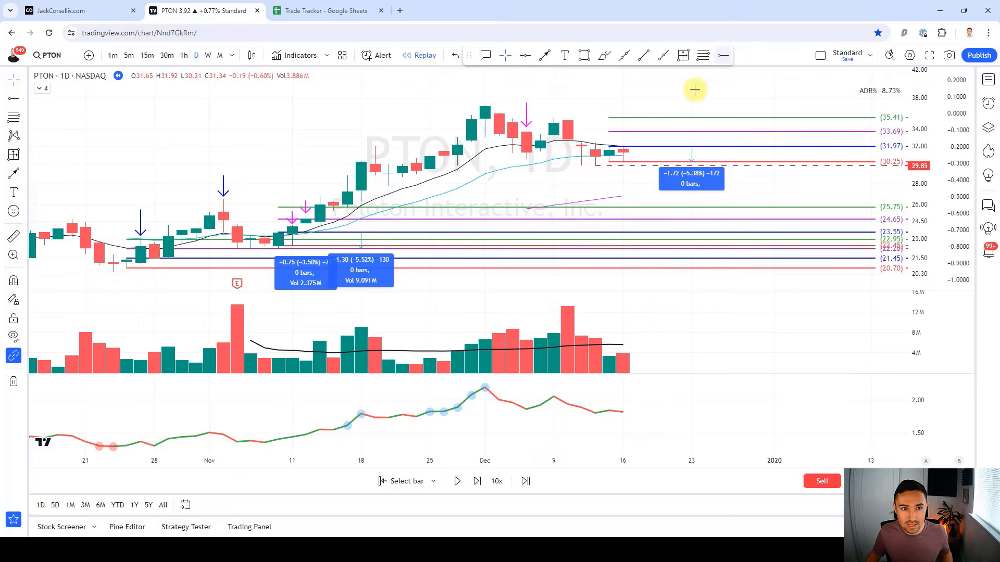
{"action": "left_click", "coordinate": [627, 136], "text": "ctrl"}
{"action": "key", "text": "Delete"}
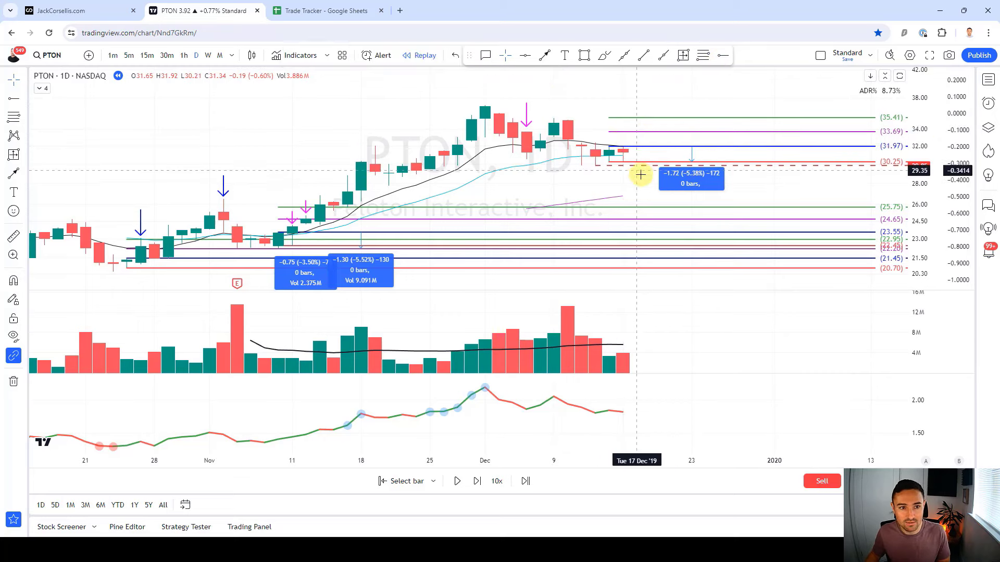
Move the Fib levels from the 13 Dec '19 candle onto the 16 Dec '19 high at 31.92 and low at 30.21
{"action": "left_click", "coordinate": [604, 167]}
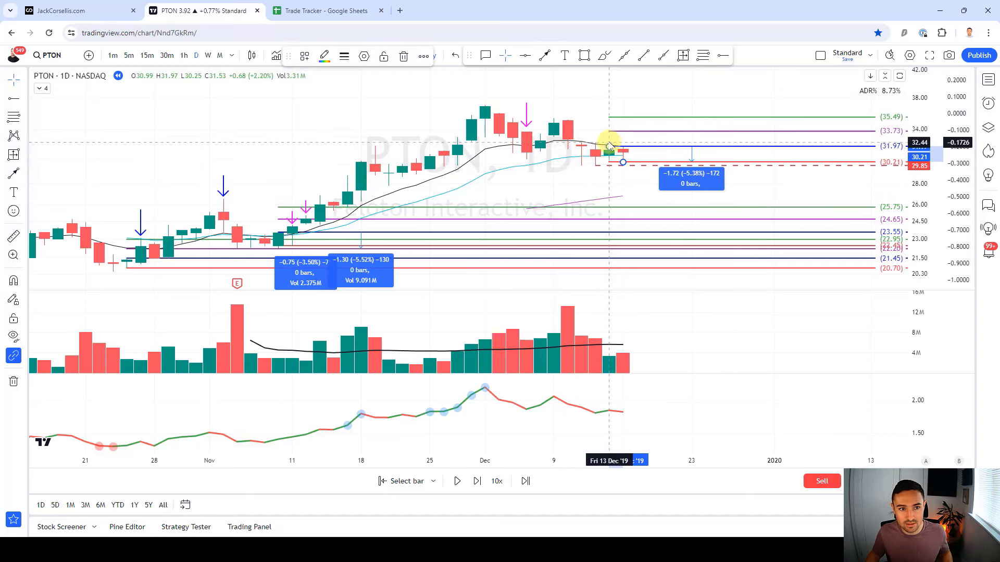
{"action": "left_click_drag", "start_coordinate": [610, 150], "coordinate": [623, 144]}
{"action": "left_click", "coordinate": [646, 106]}
Replace the old date and price range with one from the 16 Dec '19 high at 31.92 to the low at 30.21, and shift it to 19 Dec
{"action": "left_click", "coordinate": [694, 184]}
{"action": "key", "text": "Delete"}
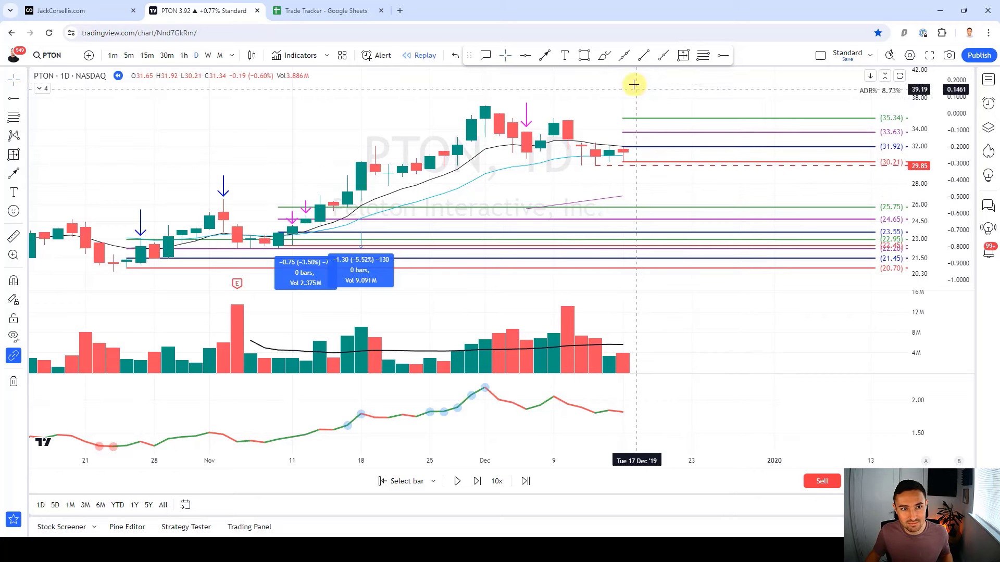
{"action": "left_click", "coordinate": [683, 55]}
{"action": "left_click", "coordinate": [625, 146]}
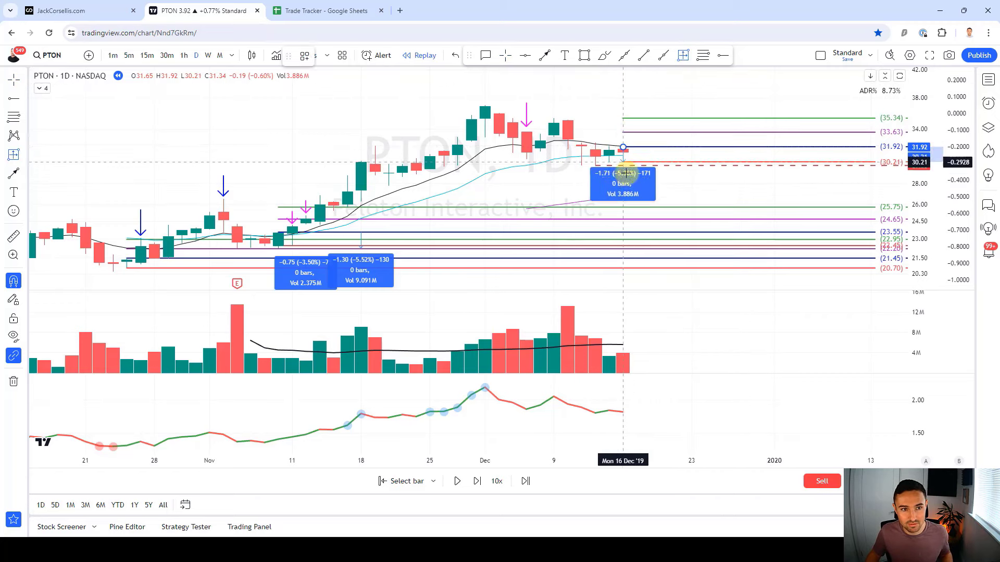
{"action": "left_click", "coordinate": [624, 163]}
{"action": "left_click_drag", "start_coordinate": [620, 189], "coordinate": [659, 188]}
{"action": "left_click", "coordinate": [346, 84]}
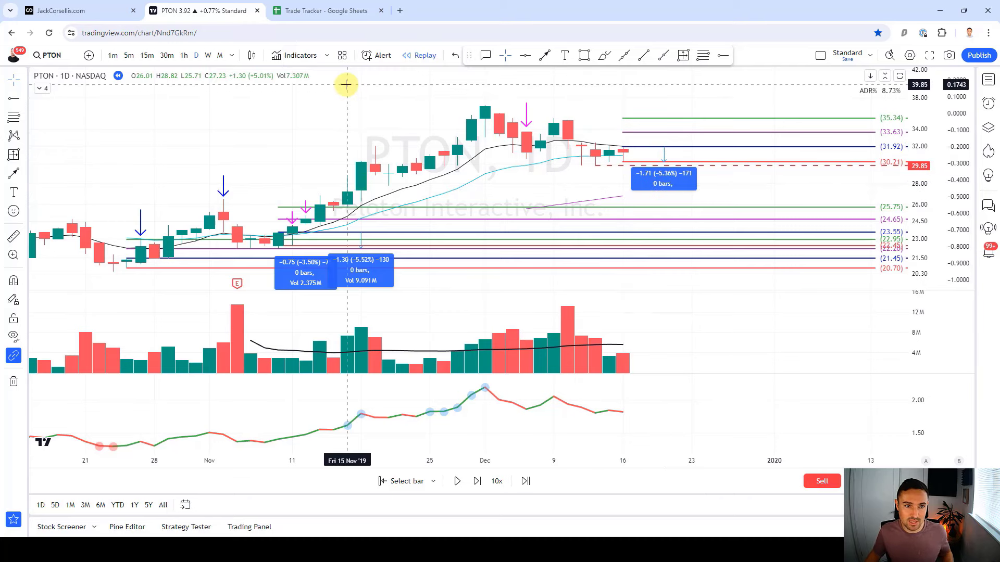
Advance the replay one bar to 17 Dec '19 and add an "ENTRY" callout pointing at that candle, with its label above the price action
{"action": "key", "text": "shift+Right"}
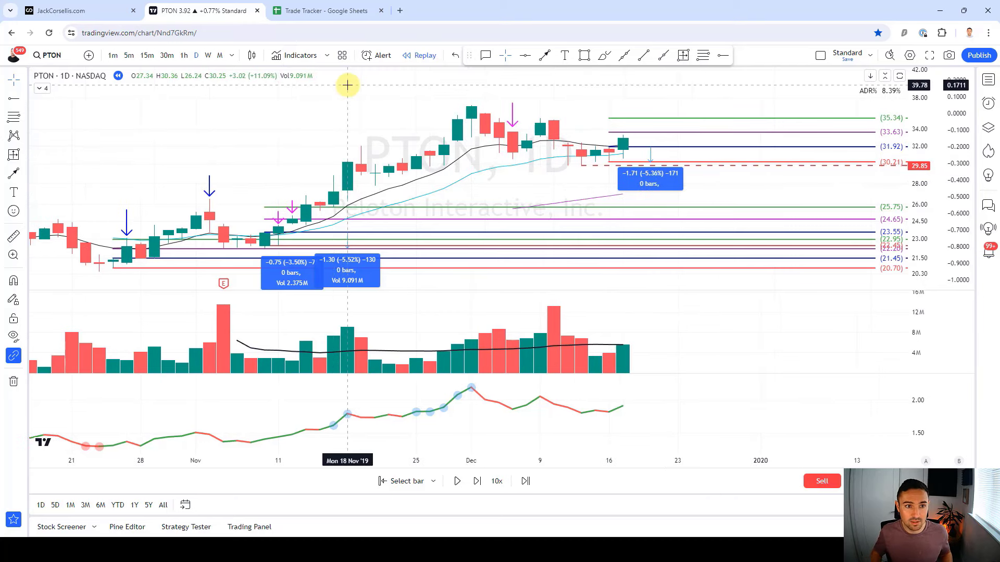
{"action": "left_click", "coordinate": [488, 55]}
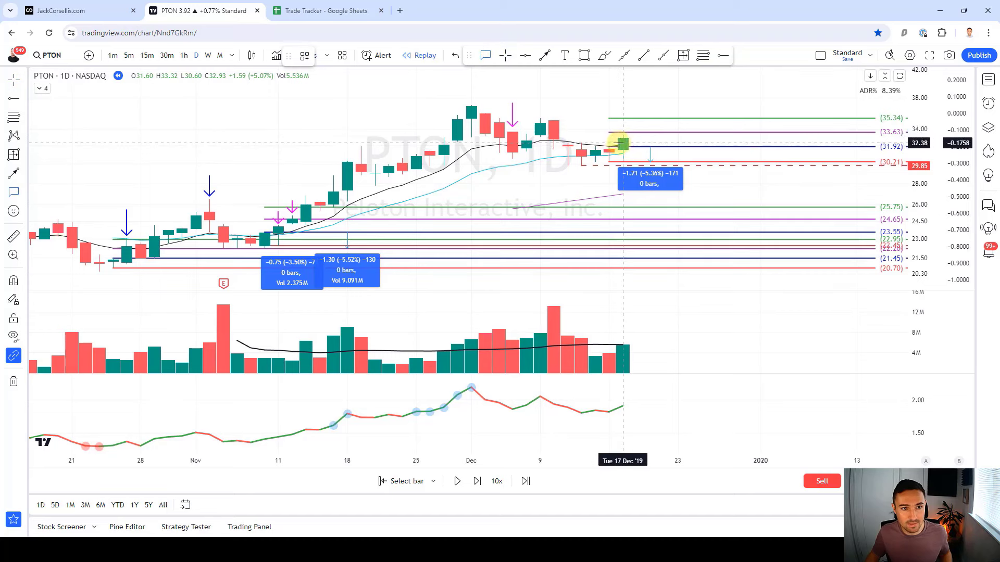
{"action": "left_click_drag", "start_coordinate": [623, 144], "coordinate": [556, 86]}
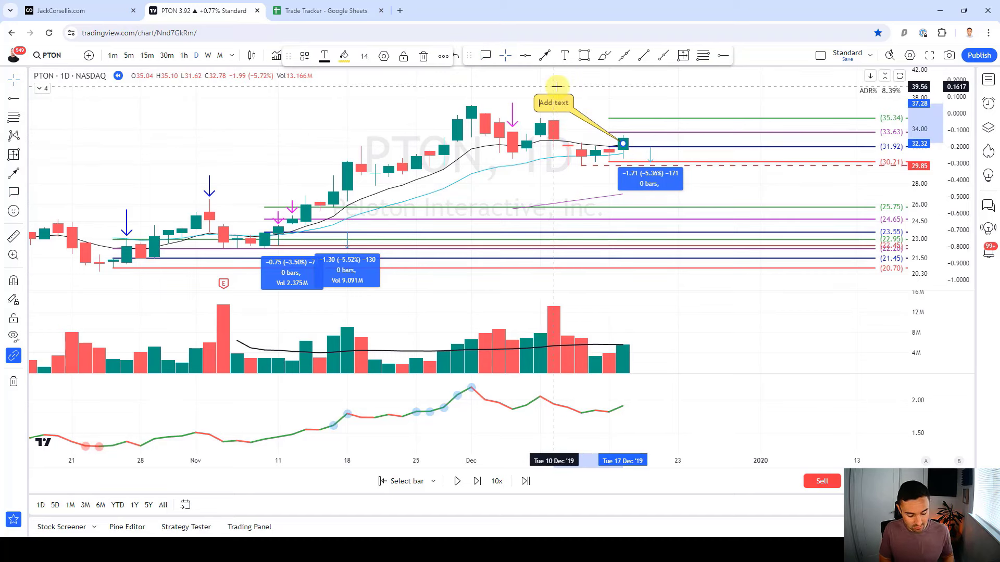
{"action": "left_click", "coordinate": [580, 92]}
{"action": "left_click_drag", "start_coordinate": [563, 102], "coordinate": [549, 87]}
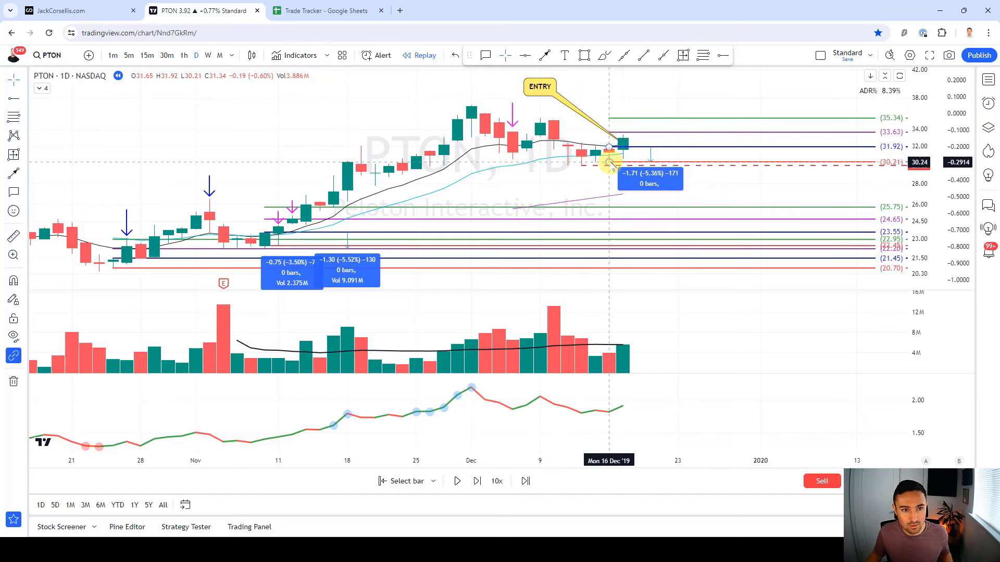
Raise the low anchor of the 16 Dec Fib levels to 30.97 and change the callout text to "ENTRY + 1/2"
{"action": "left_click_drag", "start_coordinate": [609, 163], "coordinate": [622, 158]}
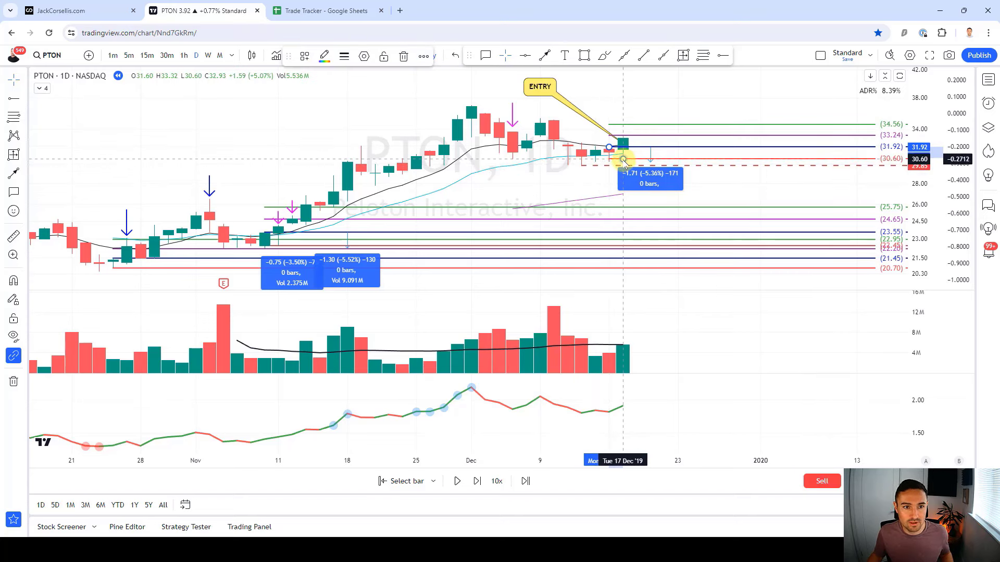
{"action": "mouse_move", "coordinate": [623, 159]}
{"action": "left_mouse_down"}
{"action": "mouse_move", "coordinate": [619, 141]}
{"action": "mouse_move", "coordinate": [673, 105]}
{"action": "mouse_move", "coordinate": [543, 83]}
{"action": "left_mouse_up"}
{"action": "double_click", "coordinate": [543, 83]}
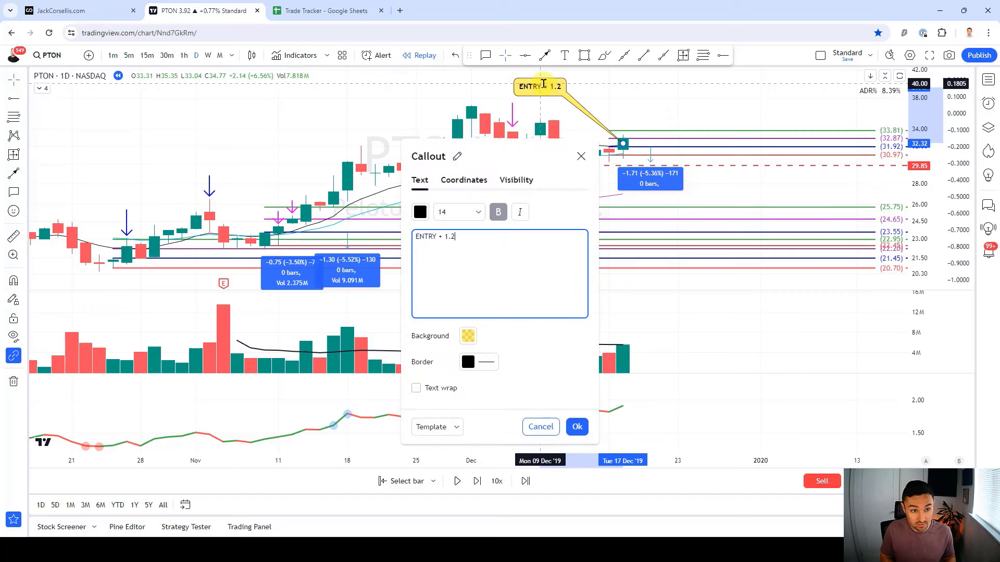
{"action": "left_click", "coordinate": [588, 108]}
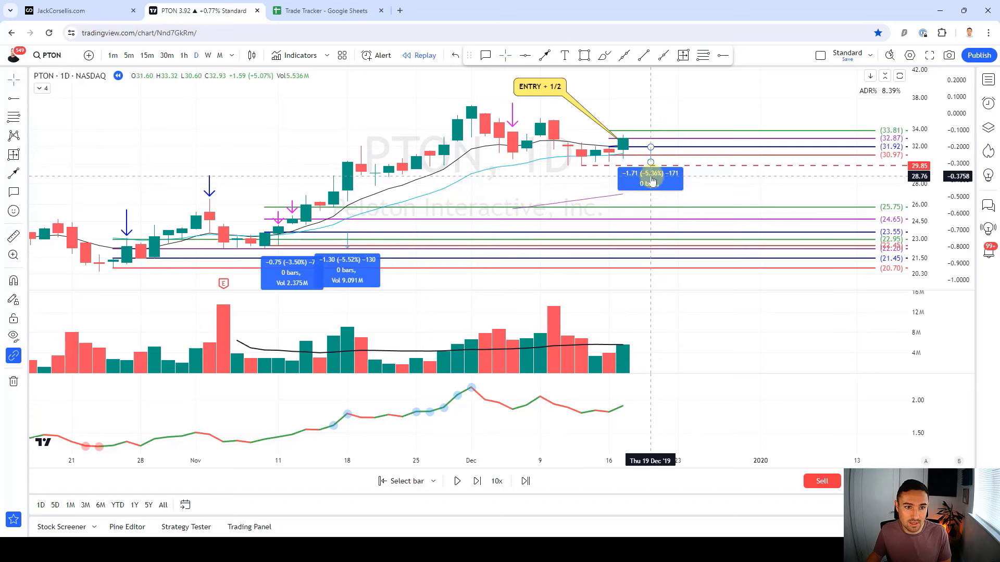
Advance the replay two bars to 19 Dec '19 and draw a dashed red horizontal ray from that candle's low at 31.00
{"action": "key", "text": "shift+Right"}
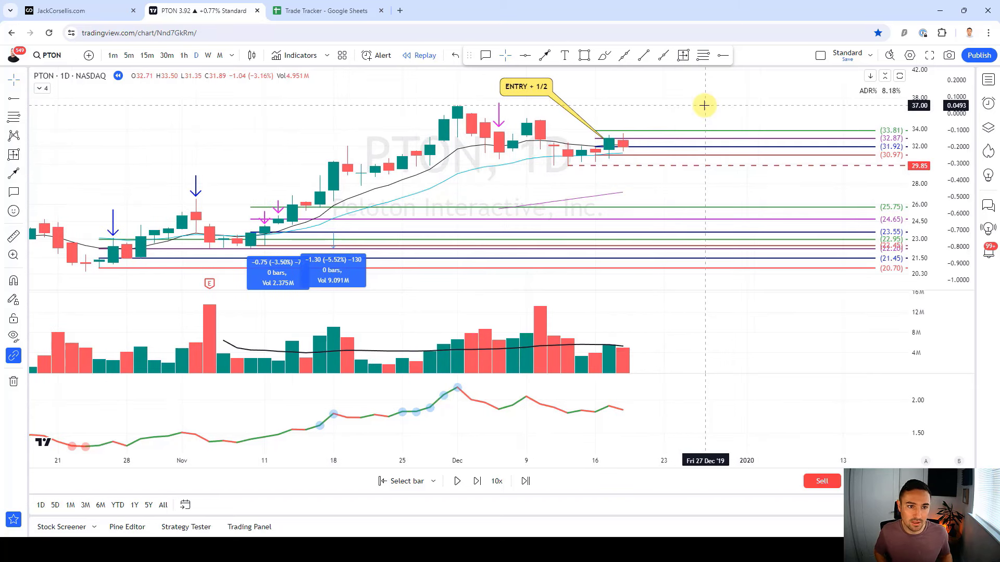
{"action": "key", "text": "shift+Right"}
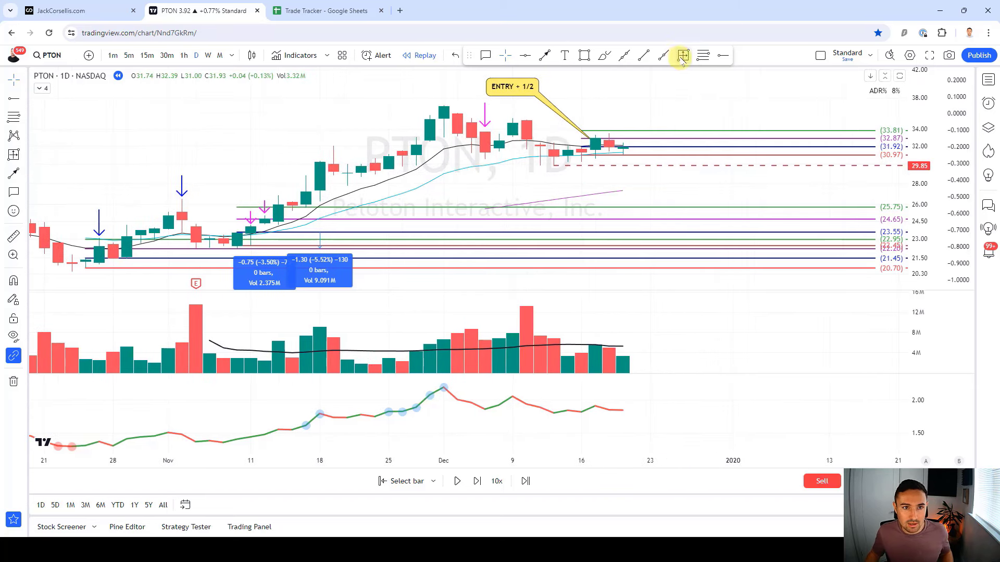
{"action": "left_click", "coordinate": [723, 56]}
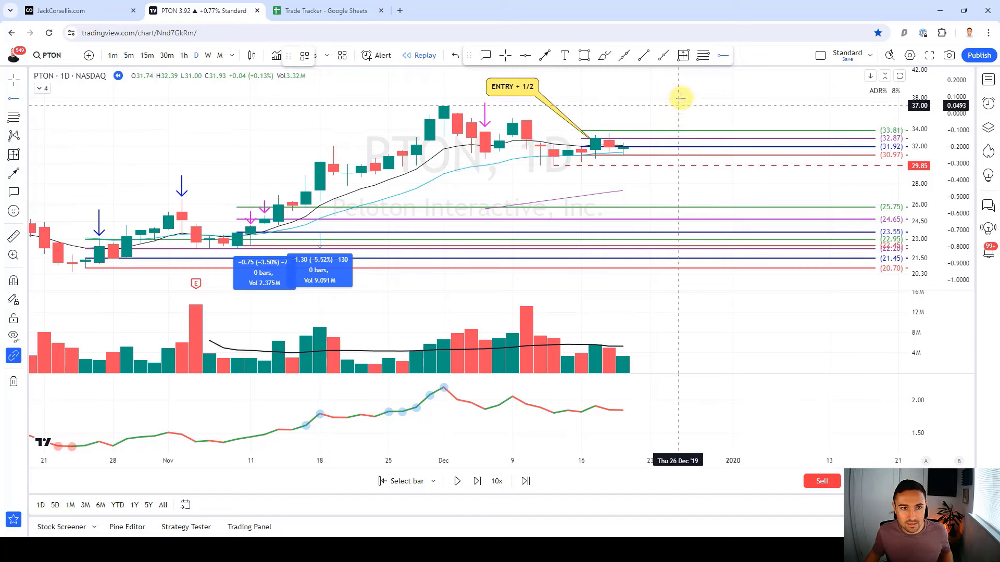
{"action": "left_click", "coordinate": [622, 159]}
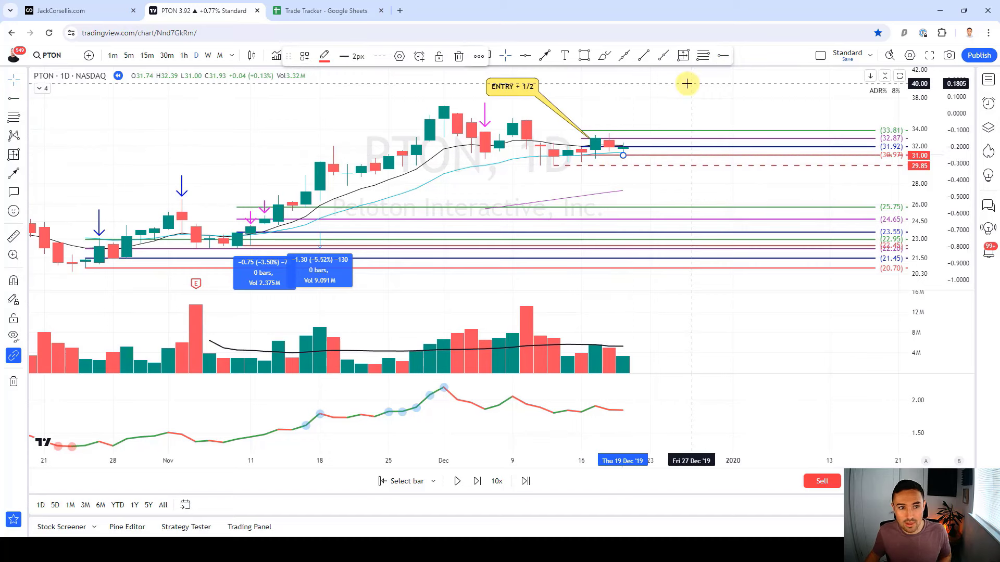
{"action": "left_click", "coordinate": [689, 83]}
Advance the replay one bar to 20 Dec '19, try a horizontal ray at its candle, and delete it
{"action": "key", "text": "shift+Right"}
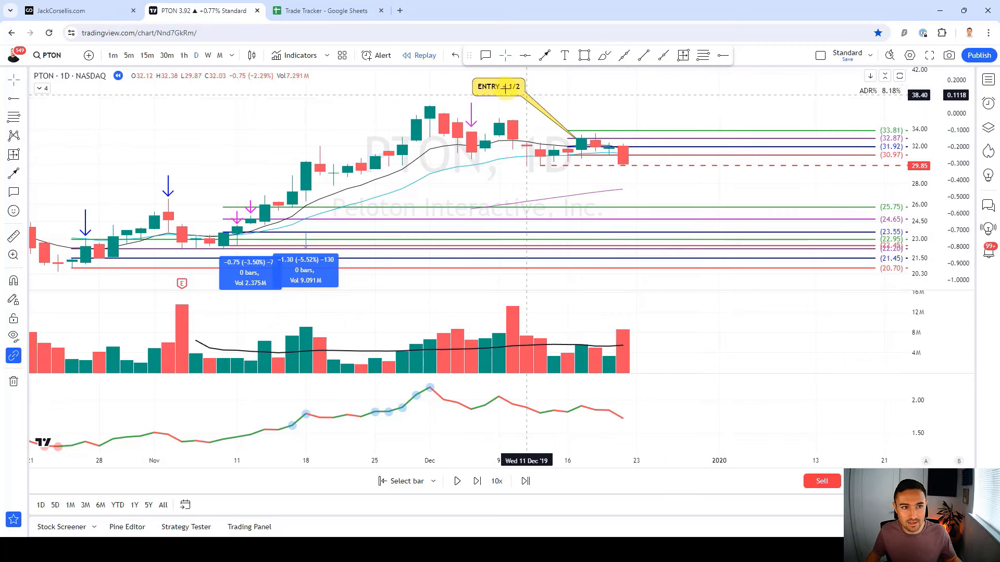
{"action": "left_click", "coordinate": [723, 55]}
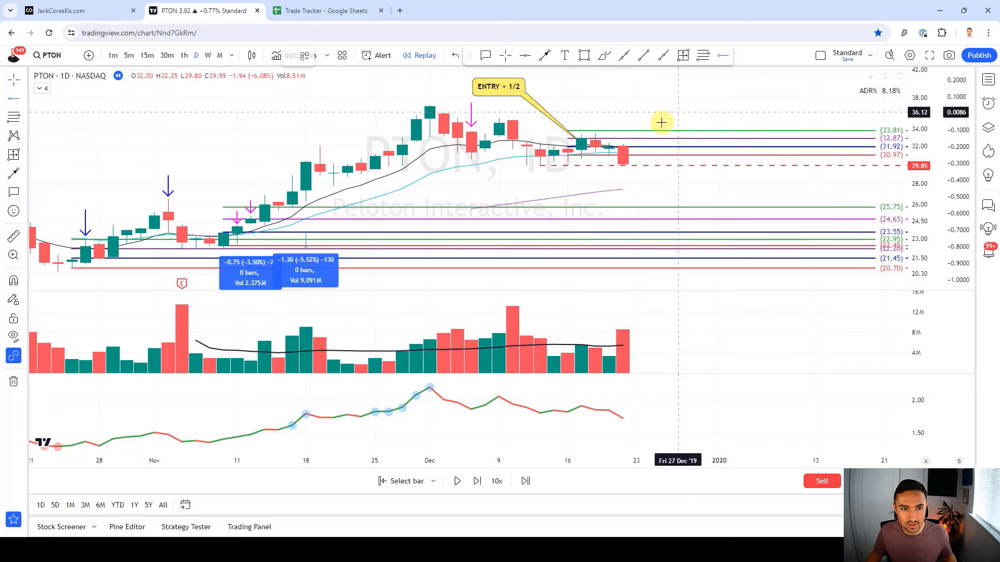
{"action": "left_click", "coordinate": [622, 154]}
{"action": "key", "text": "Delete"}
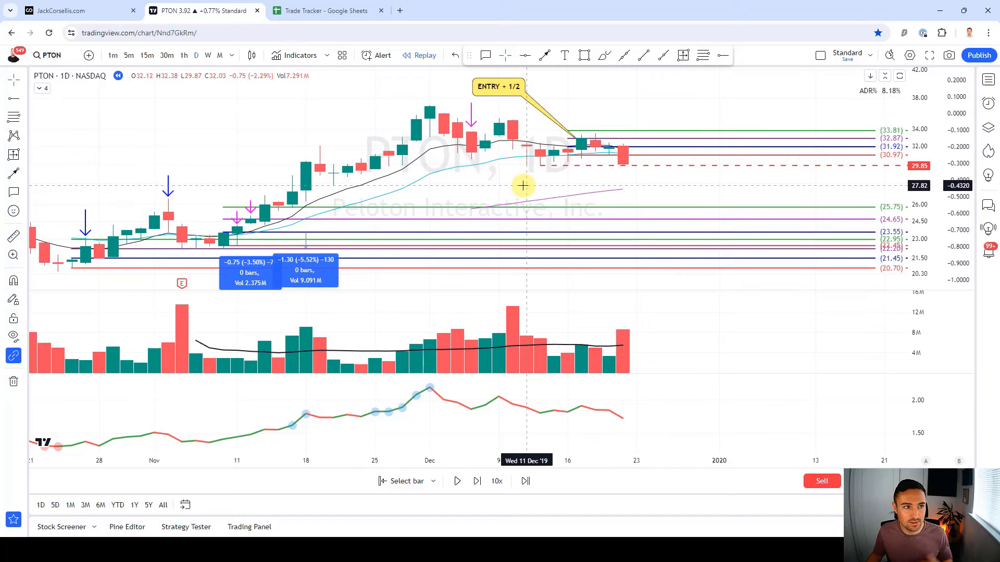
In the Trade Tracker, enter PTON as the January 2024 Breakeven PB ticker and clear the placeholder values in T18:X18
{"action": "left_click", "coordinate": [341, 21]}
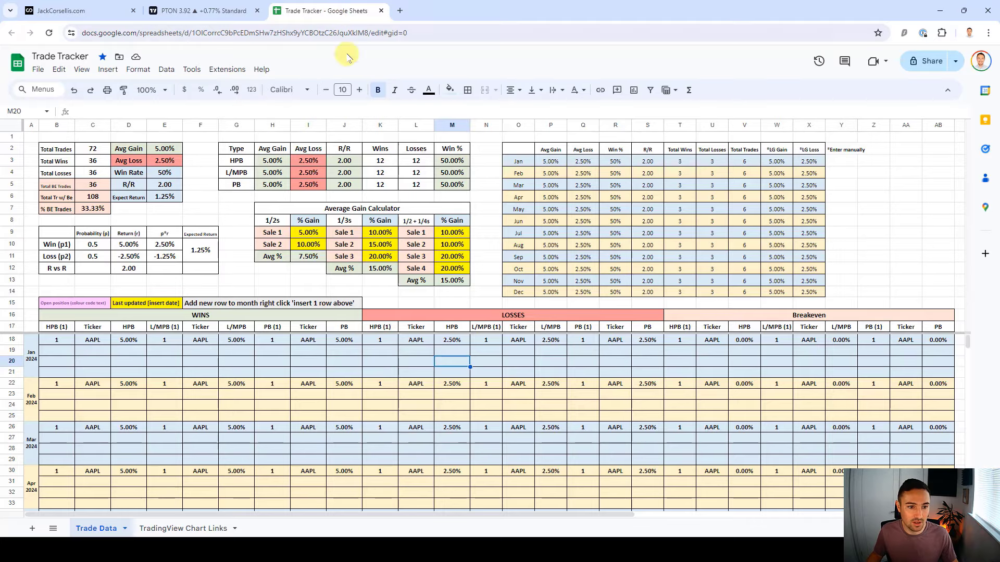
{"action": "left_click", "coordinate": [203, 10]}
{"action": "left_click", "coordinate": [318, 10]}
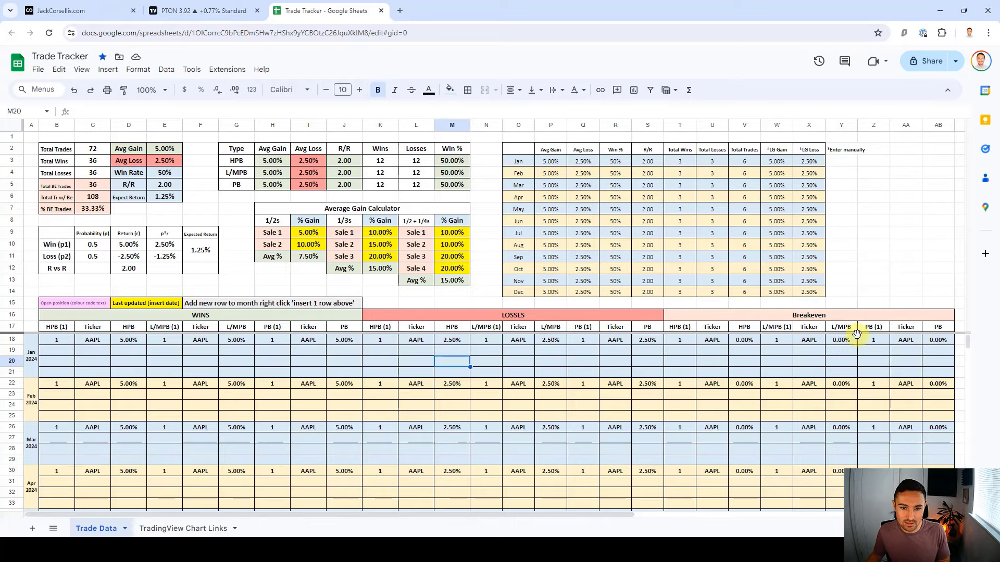
{"action": "left_click", "coordinate": [909, 342]}
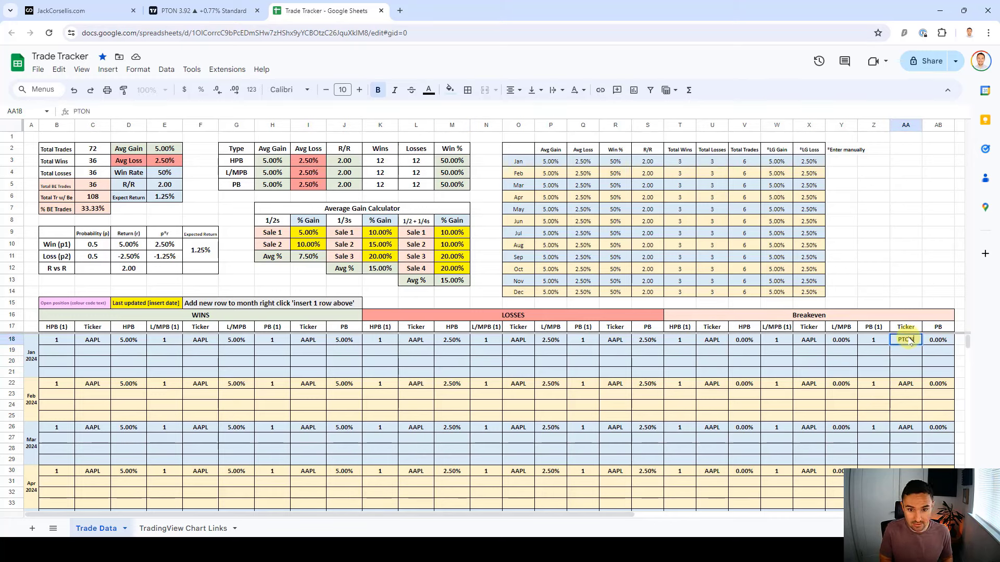
{"action": "key", "text": "Right"}
{"action": "key", "text": "Left"}
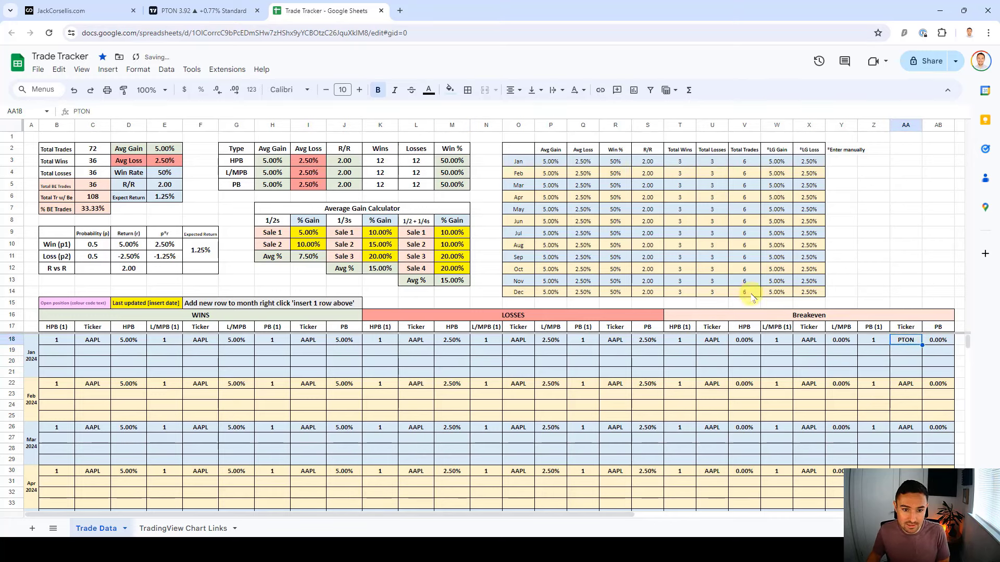
{"action": "left_click_drag", "start_coordinate": [682, 343], "coordinate": [805, 343]}
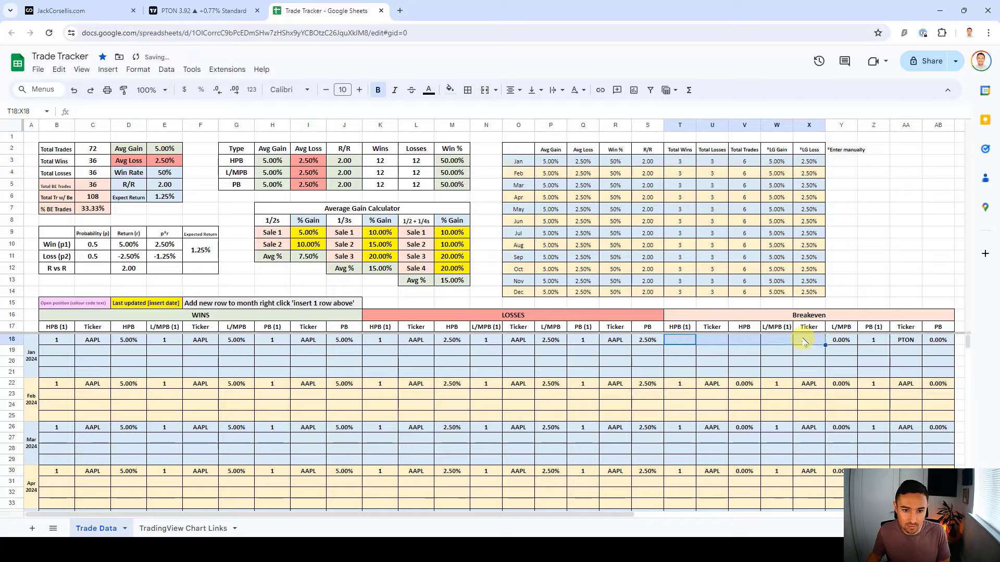
Switch back to the PTON chart and delete the Fib levels of the 17 Dec '19 entry
{"action": "left_click", "coordinate": [247, 4]}
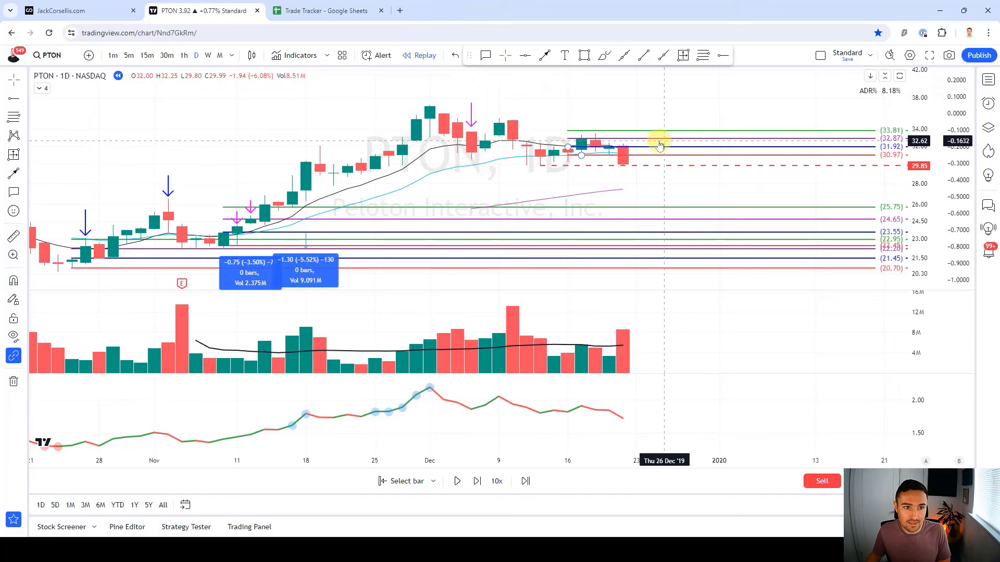
{"action": "key", "text": "Delete"}
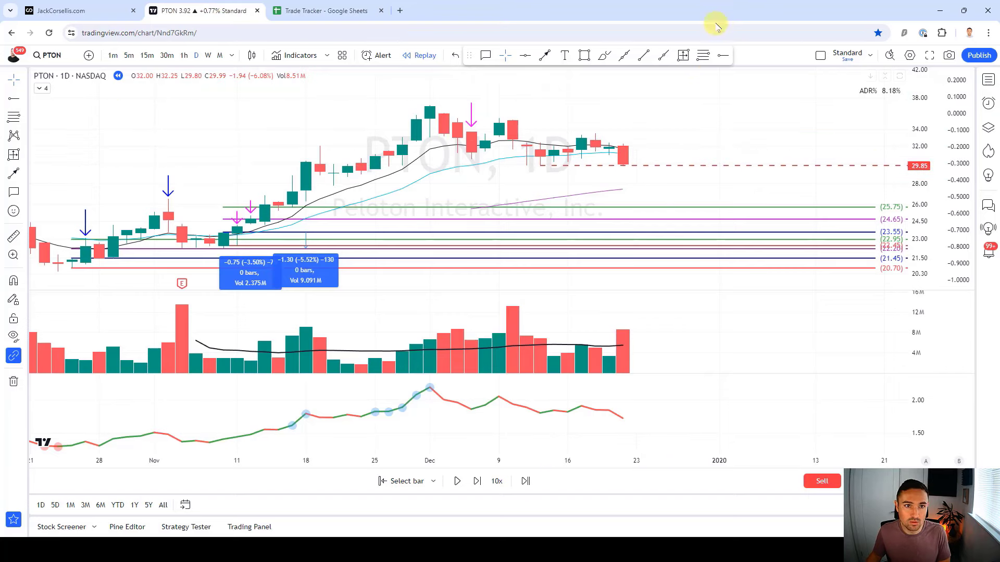
Add a date and price range from the 8 Nov '19 high at 23.55 to the 20 Dec '19 close at 29.99
{"action": "left_click", "coordinate": [683, 55]}
{"action": "scroll", "coordinate": [607, 89], "scroll_direction": "down", "scroll_amount": 2}
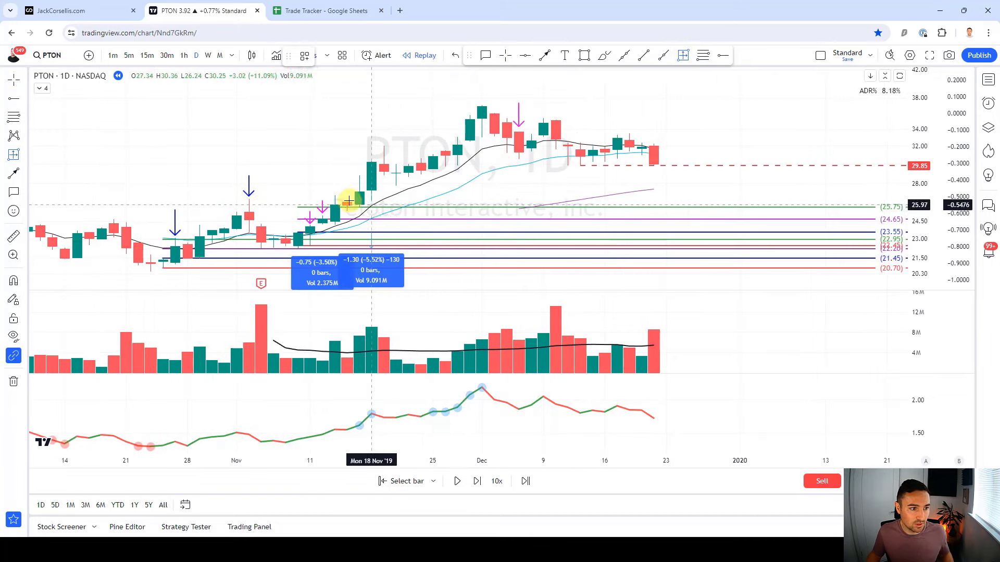
{"action": "key", "text": "ctrl"}
{"action": "left_click", "coordinate": [297, 226], "text": "ctrl"}
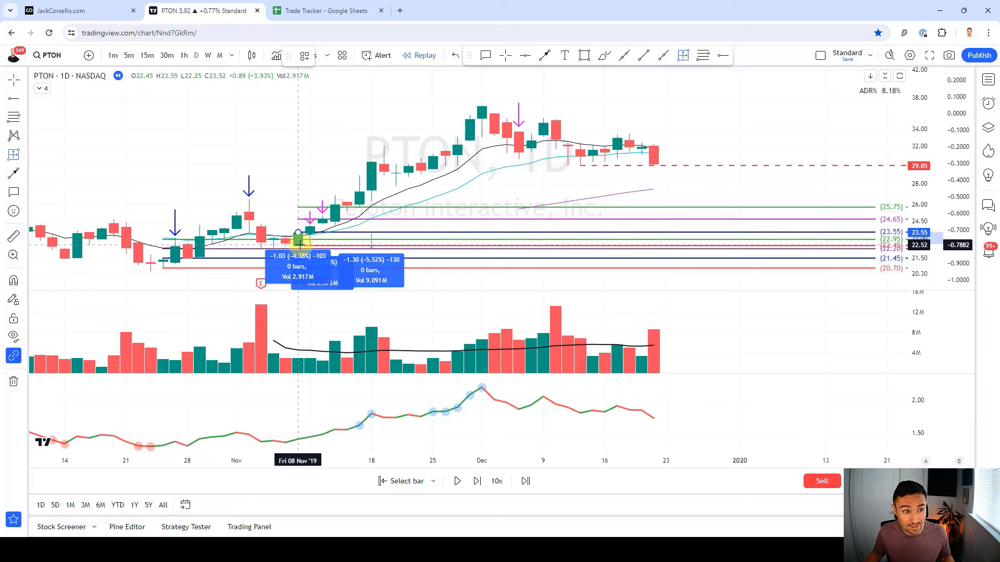
{"action": "left_click_drag", "start_coordinate": [300, 244], "coordinate": [516, 153]}
{"action": "key", "text": "ctrl"}
{"action": "left_click_drag", "start_coordinate": [592, 152], "coordinate": [658, 162]}
In the Trade Tracker's 1/2 + 1/4s average gain calculator, set Sale 3 to 32% and Sale 4 to 27%
{"action": "left_click", "coordinate": [329, 10]}
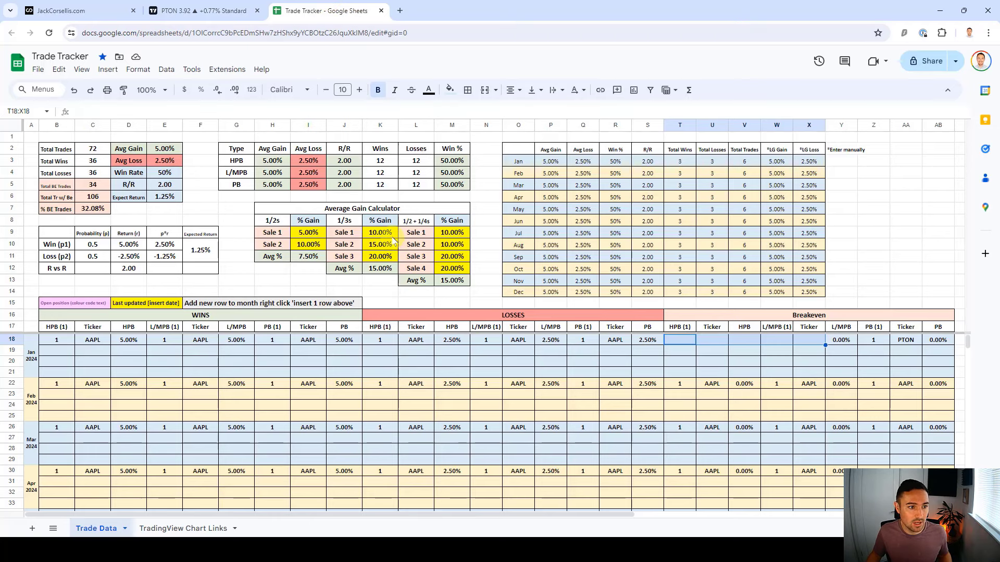
{"action": "left_click", "coordinate": [452, 256]}
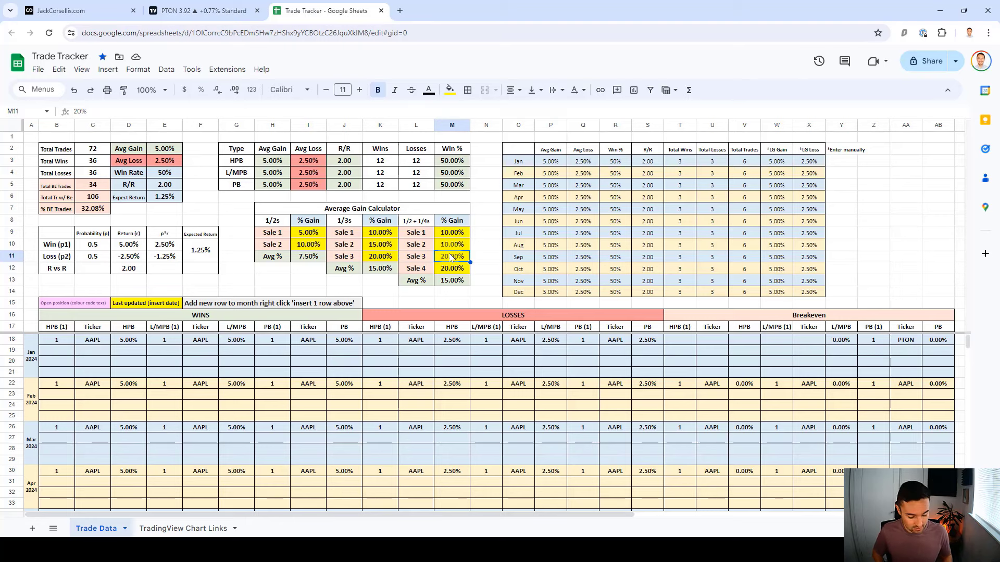
{"action": "type", "text": "32"}
{"action": "key", "text": "Tab"}
{"action": "type", "text": "27"}
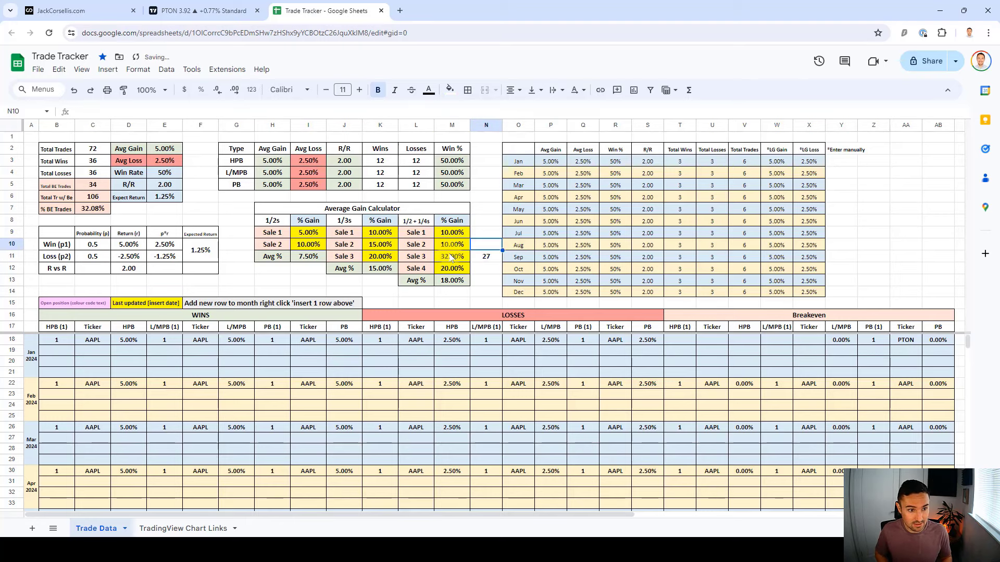
{"action": "key", "text": "Return"}
{"action": "type", "text": "2"}
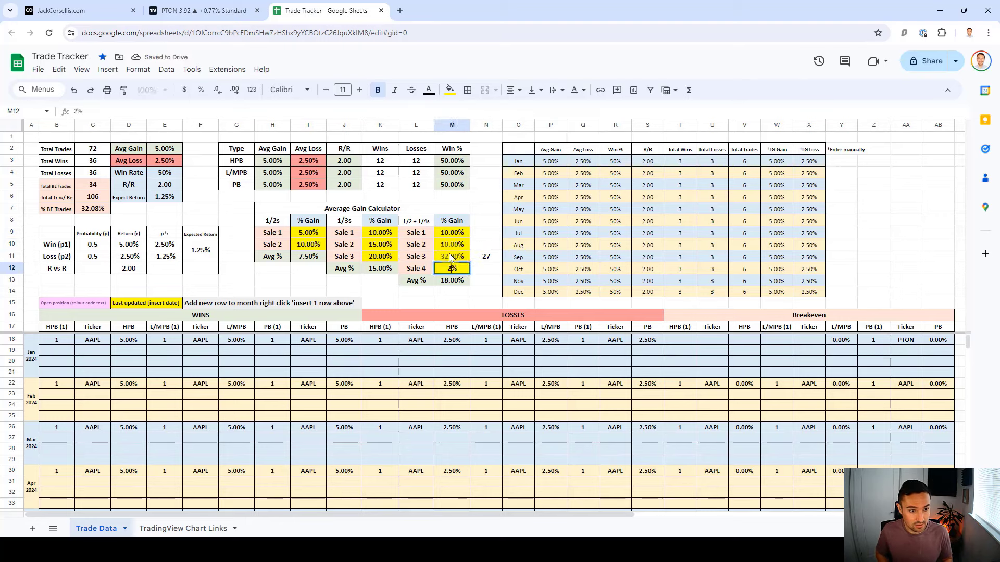
{"action": "type", "text": "7"}
Set Sale 1 and Sale 2 of the 1/2 + 1/4s calculator to 8%, and clear the stray 27 in N11
{"action": "key", "text": "Up"}
{"action": "key", "text": "Up"}
{"action": "key", "text": "Up"}
{"action": "type", "text": "8"}
{"action": "key", "text": "Return"}
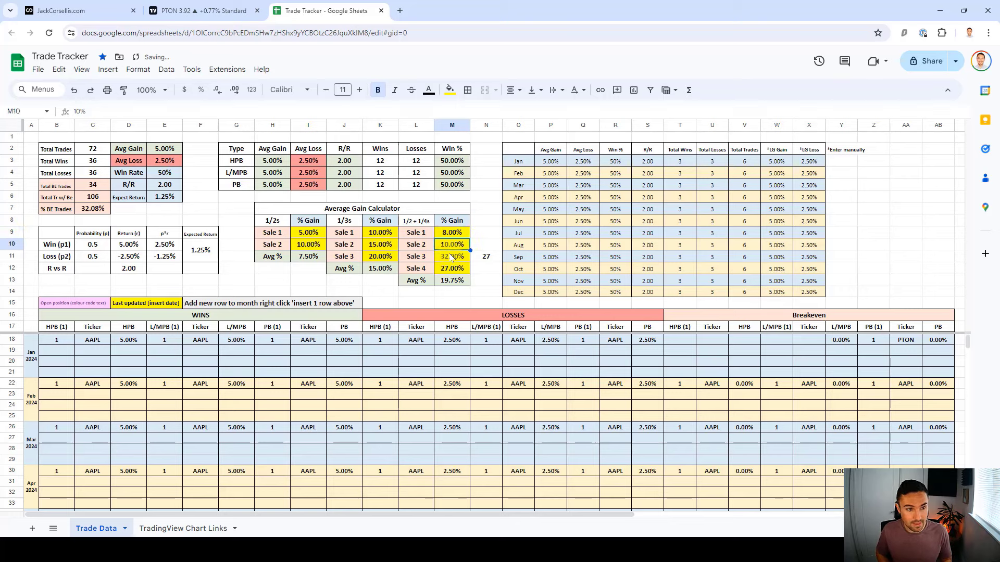
{"action": "type", "text": "8"}
{"action": "key", "text": "Return"}
{"action": "key", "text": "Right"}
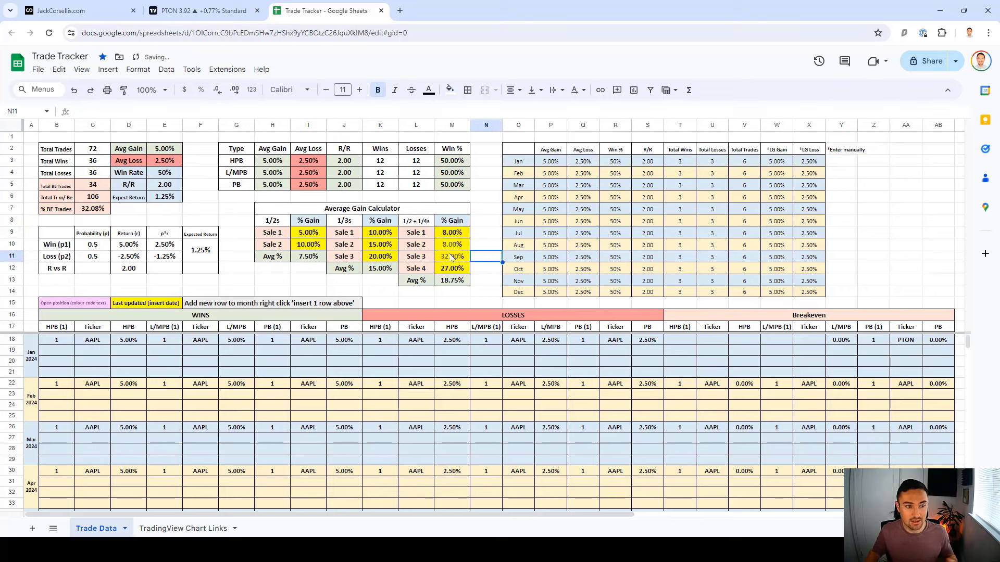
Record the L/MPB win in the Trade Tracker's January row as PTON with an 18.75% gain
{"action": "left_click", "coordinate": [174, 11]}
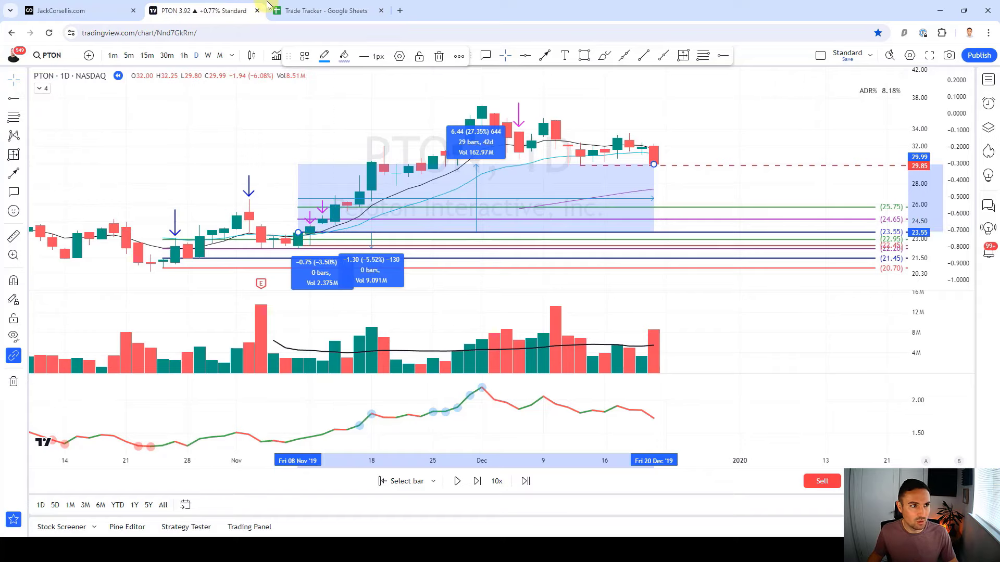
{"action": "left_click", "coordinate": [312, 11]}
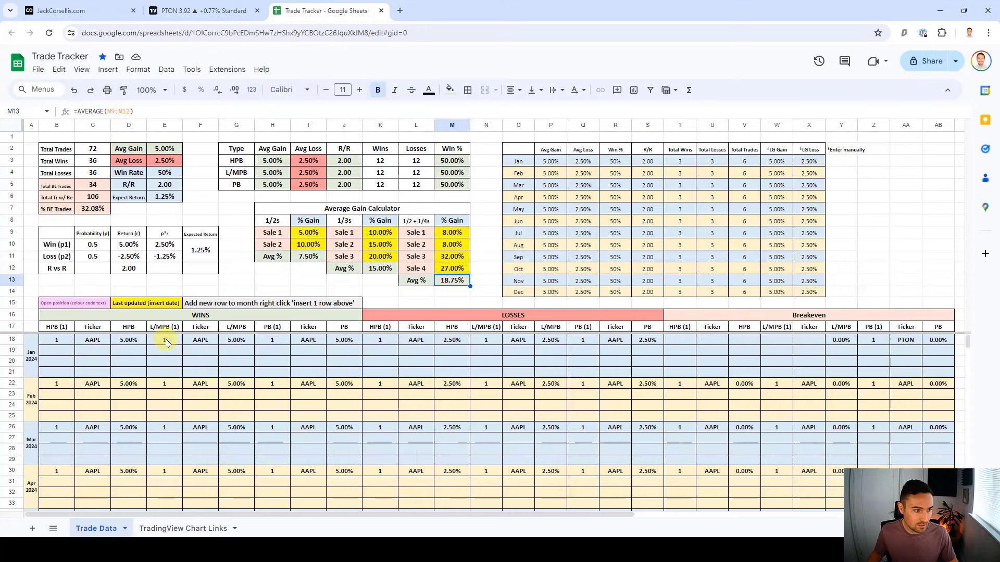
{"action": "left_click", "coordinate": [205, 341]}
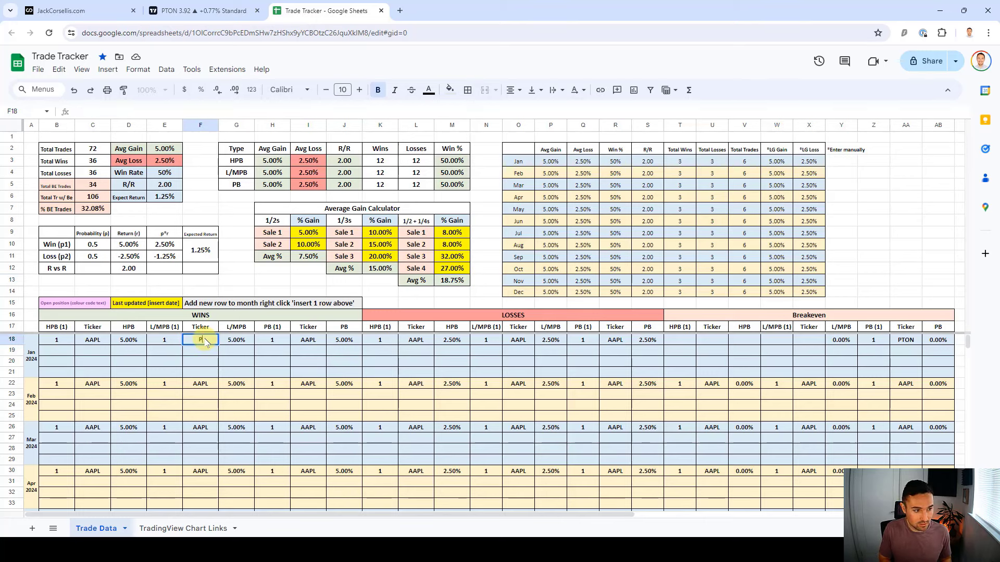
{"action": "key", "text": "Tab"}
{"action": "type", "text": "18"}
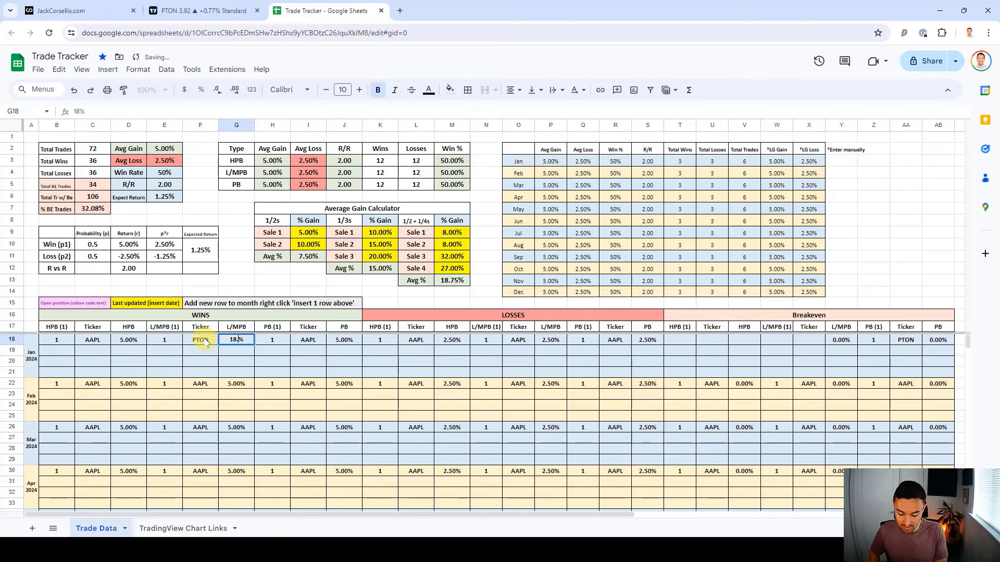
{"action": "type", "text": ".75"}
{"action": "key", "text": "Return"}
{"action": "left_click", "coordinate": [448, 281]}
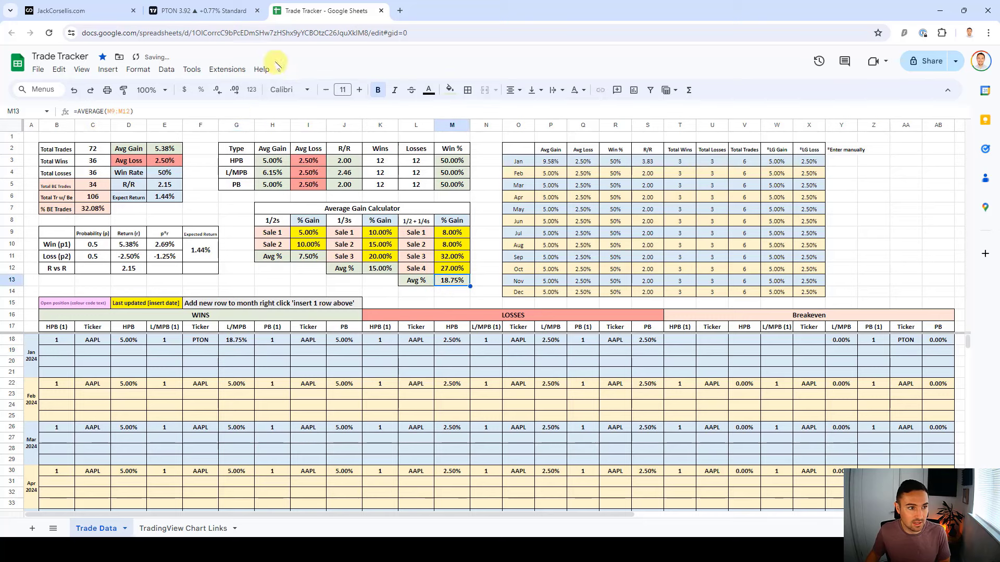
{"action": "left_click", "coordinate": [241, 111]}
{"action": "left_click", "coordinate": [486, 208]}
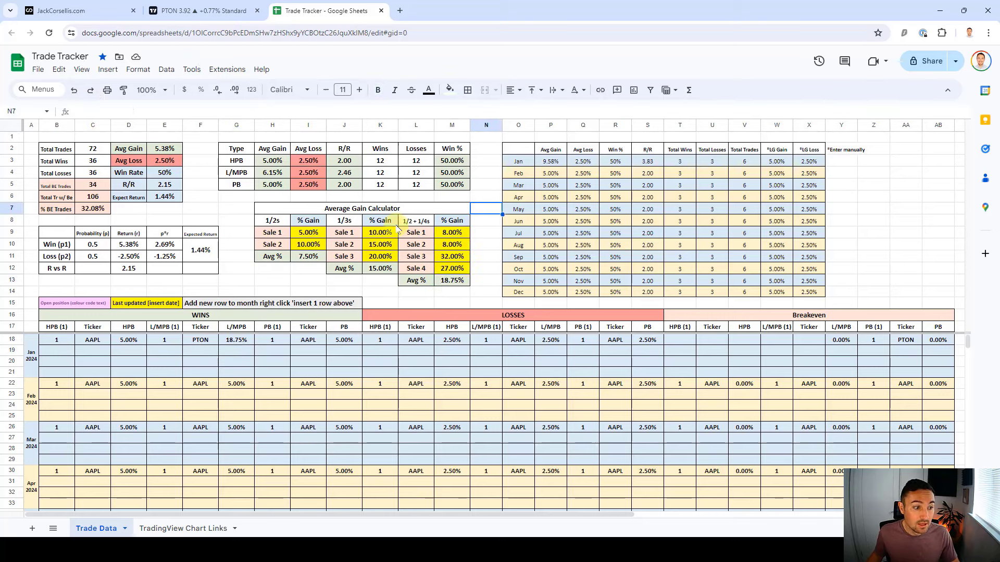
Switch to the PTON chart and delete the 8 Nov '19 entry's range, Fib levels, purple arrows and 5.52% risk measurement
{"action": "left_click", "coordinate": [203, 10]}
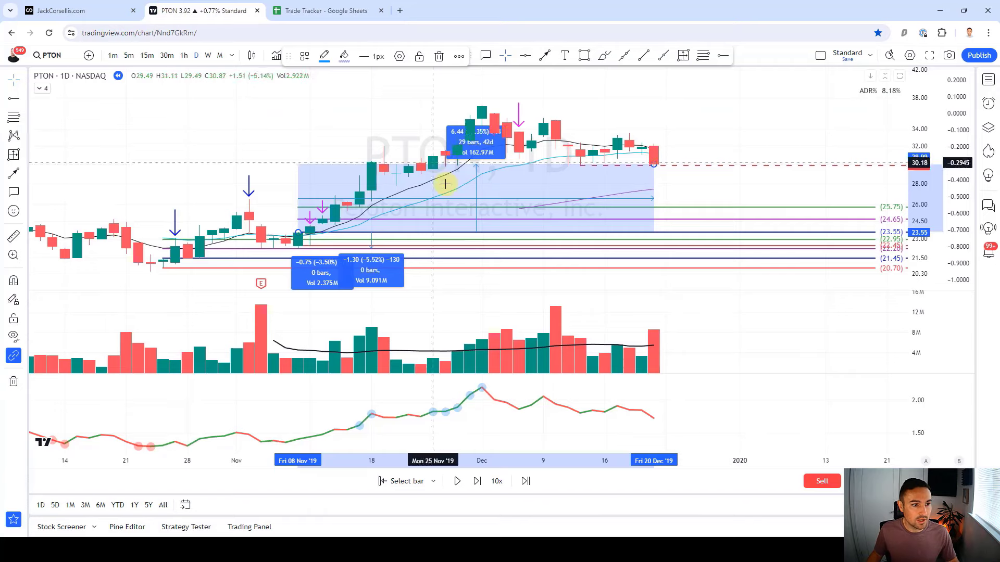
{"action": "left_click", "coordinate": [329, 253]}
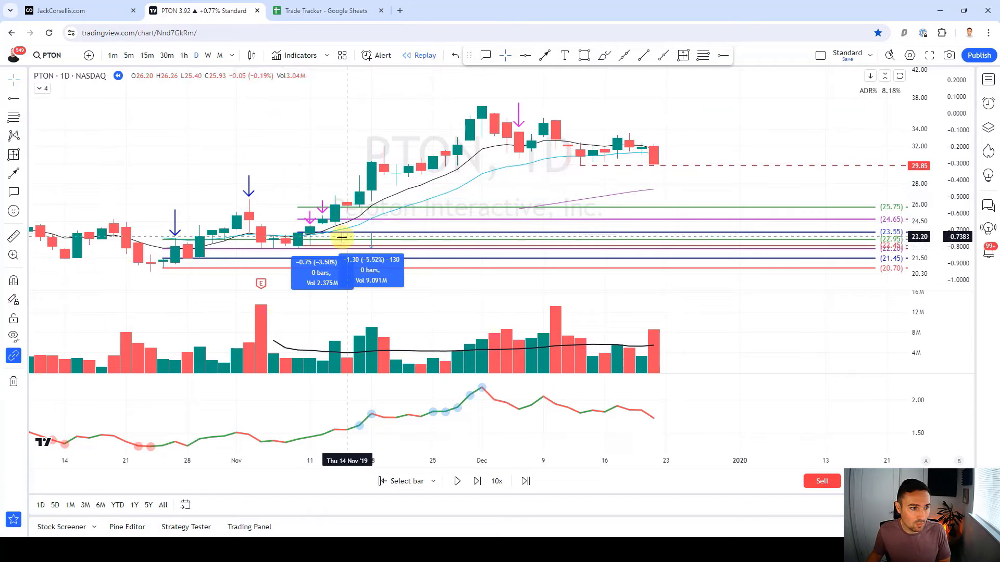
{"action": "middle_click", "coordinate": [333, 207]}
{"action": "middle_click", "coordinate": [322, 207]}
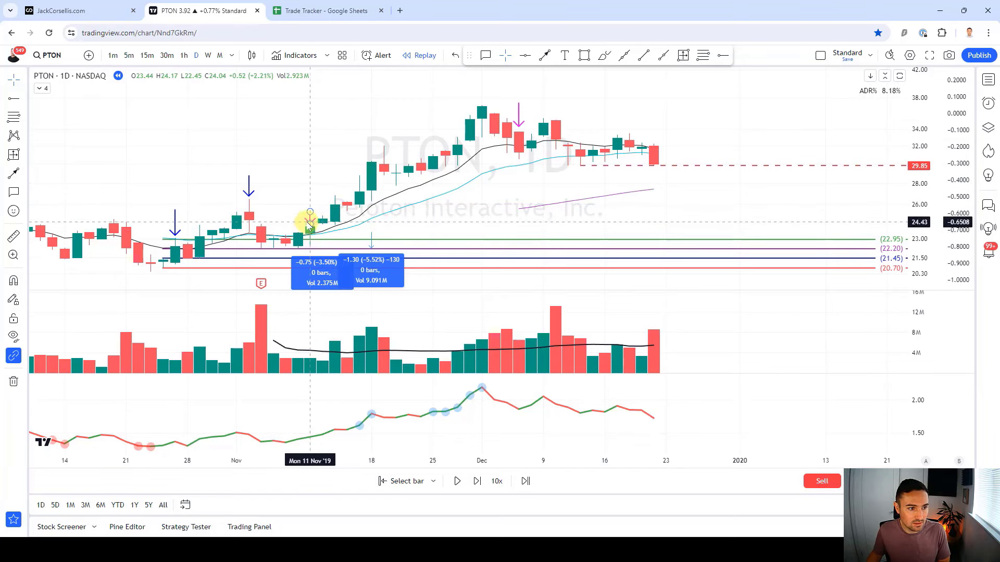
{"action": "middle_click", "coordinate": [309, 225]}
{"action": "middle_click", "coordinate": [366, 256]}
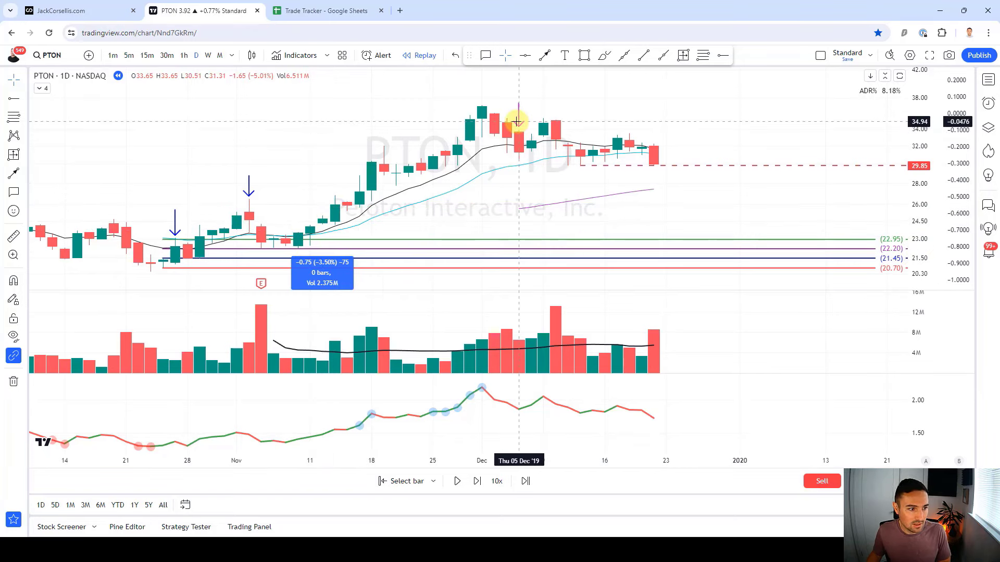
Add a date and price range from the 24 Oct '19 high at 21.45 to the 20 Dec '19 close at 29.99
{"action": "left_click", "coordinate": [176, 270]}
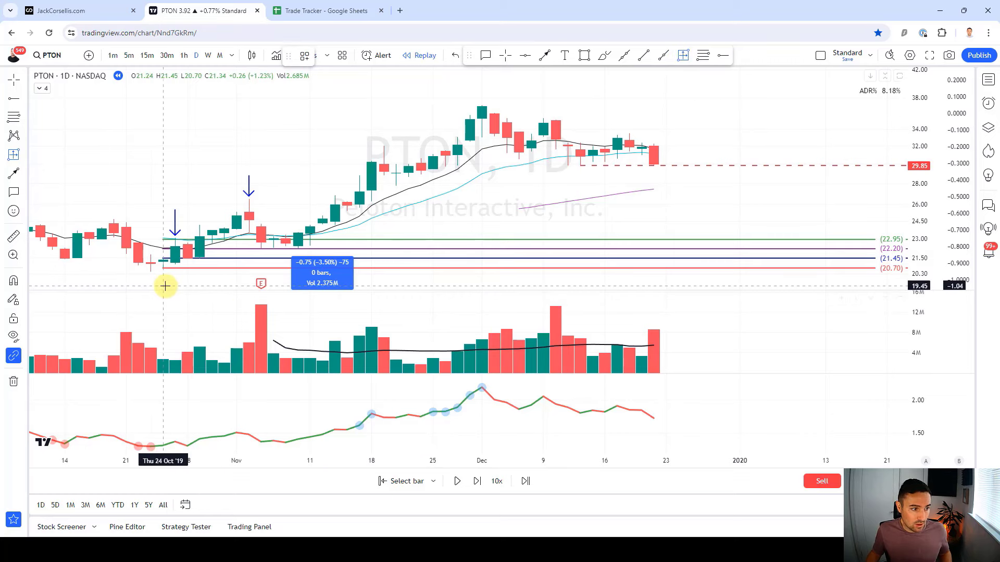
{"action": "key", "text": "ctrl"}
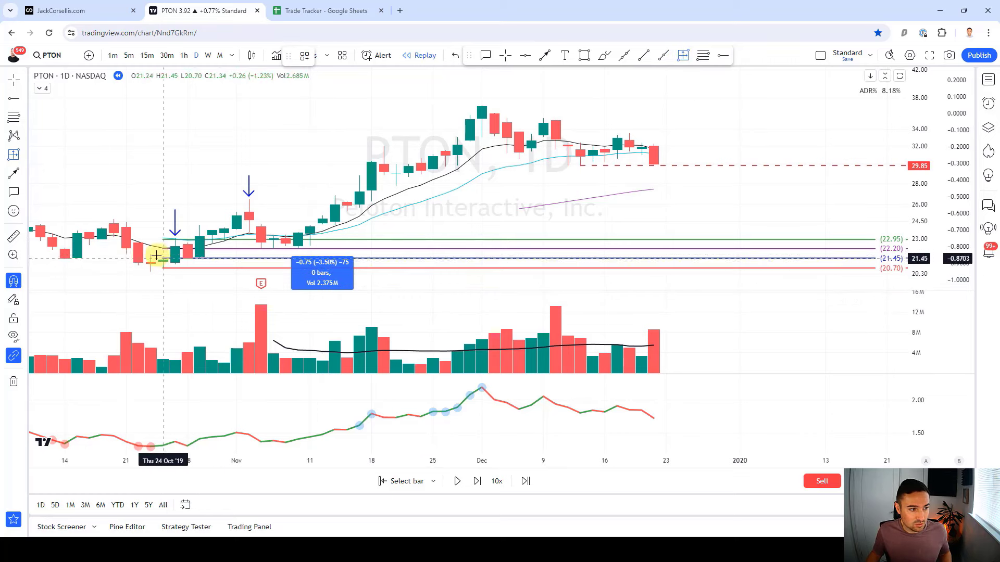
{"action": "left_click", "coordinate": [163, 256], "text": "shift"}
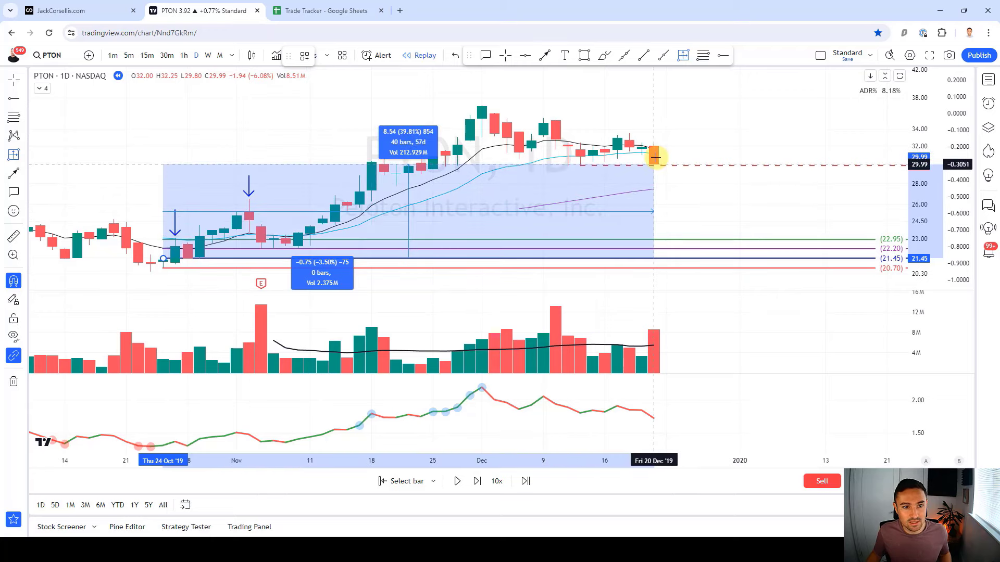
In the Trade Tracker's 1/2 + 1/4s calculator, set Sale 1 and Sale 2 to 7%, Sale 3 to 14% and Sale 4 to 39%
{"action": "left_click", "coordinate": [324, 10]}
{"action": "left_click", "coordinate": [457, 234]}
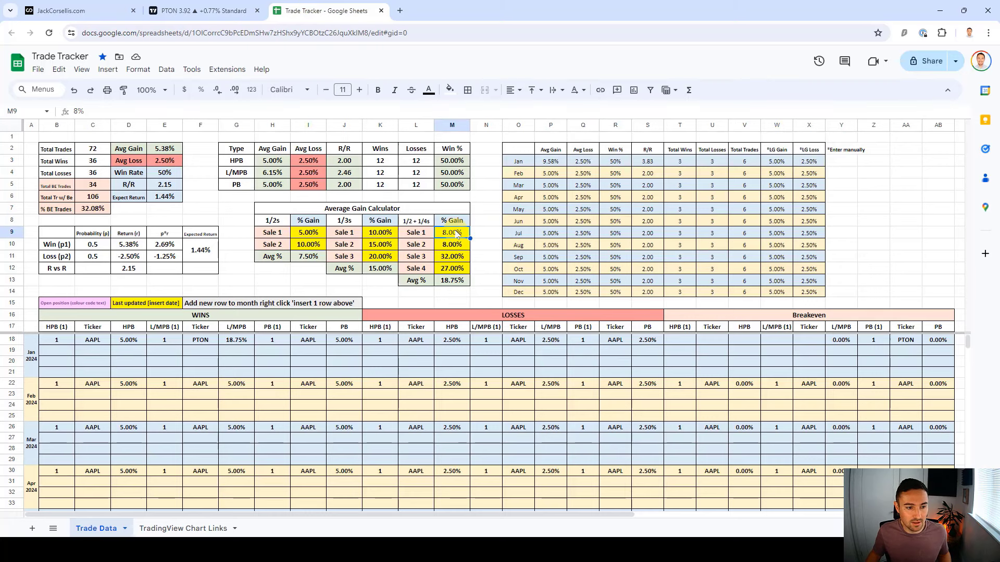
{"action": "type", "text": "7"}
{"action": "key", "text": "Return"}
{"action": "type", "text": "7"}
{"action": "key", "text": "Return"}
{"action": "type", "text": "14"}
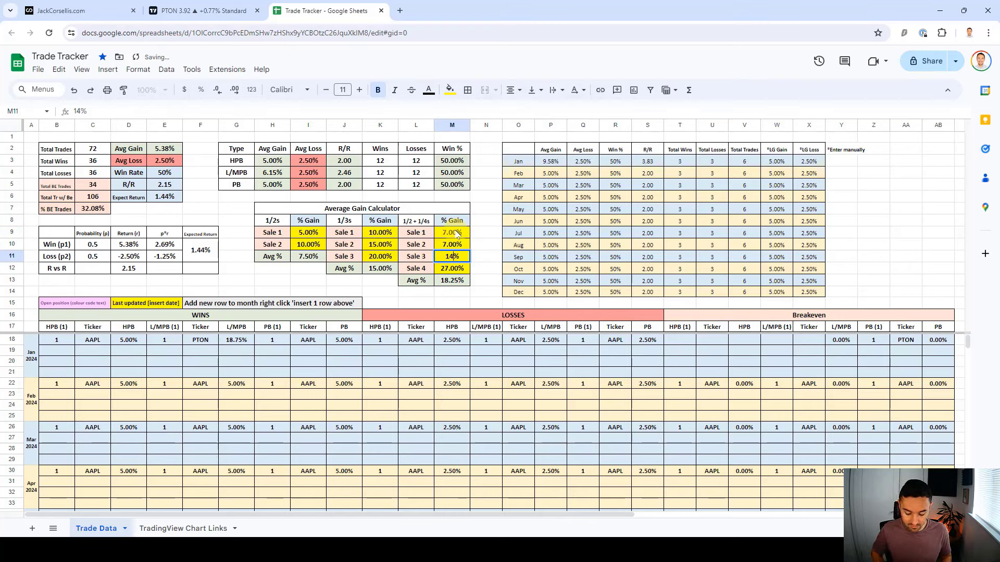
{"action": "key", "text": "Return"}
{"action": "type", "text": "39"}
{"action": "key", "text": "Return"}
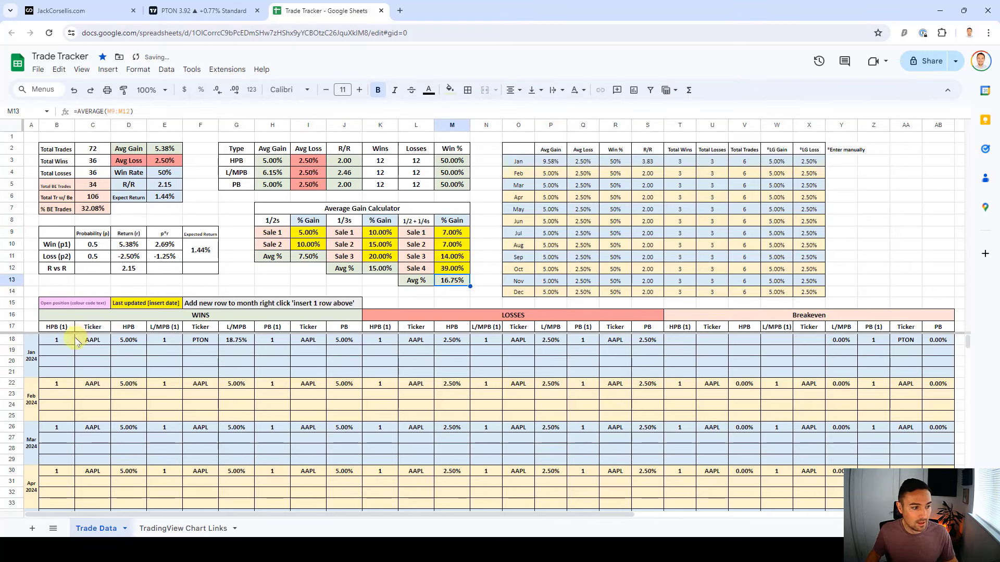
Record the PB win in the January row as PTON with a 16.75% gain
{"action": "left_click", "coordinate": [308, 342]}
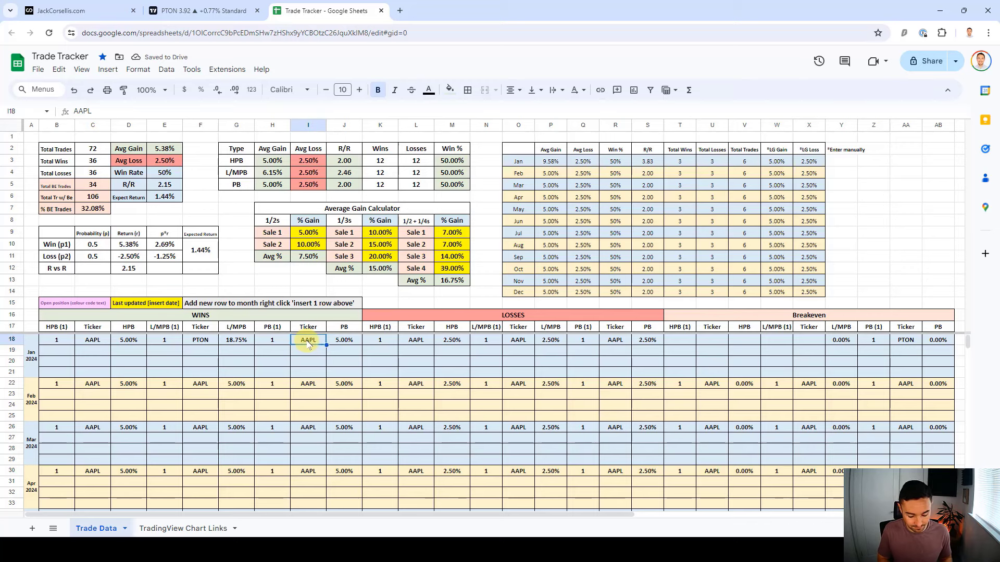
{"action": "key", "text": "Tab"}
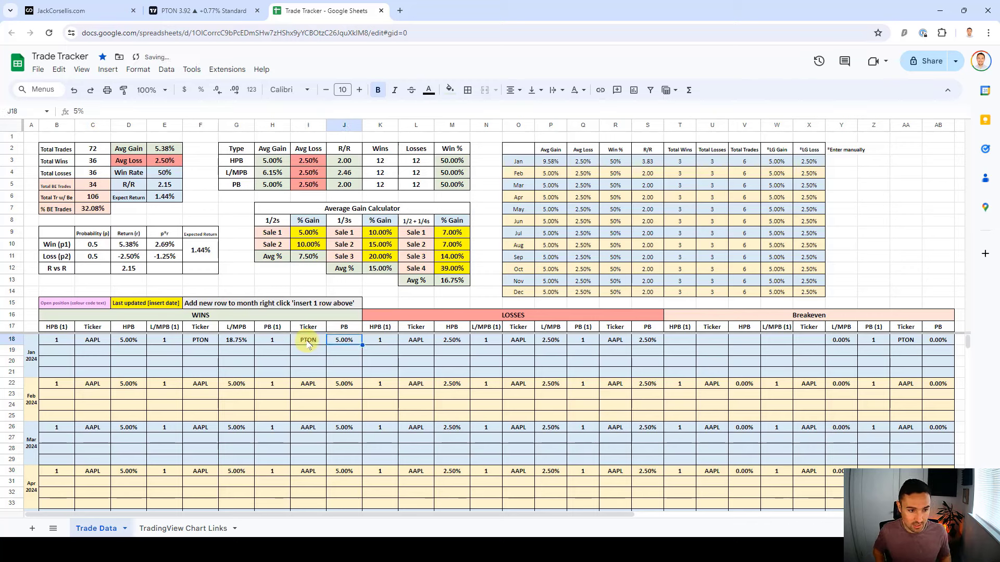
{"action": "type", "text": "16.75"}
{"action": "key", "text": "Return"}
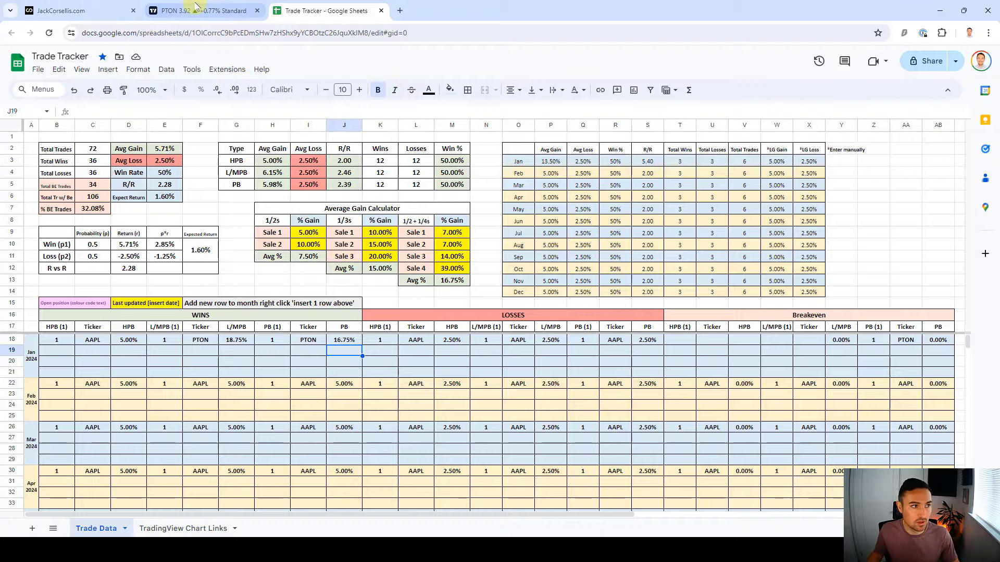
Switch back to the PTON chart and remove all its drawings while keeping the indicators
{"action": "left_click", "coordinate": [200, 10]}
{"action": "left_click", "coordinate": [13, 381]}
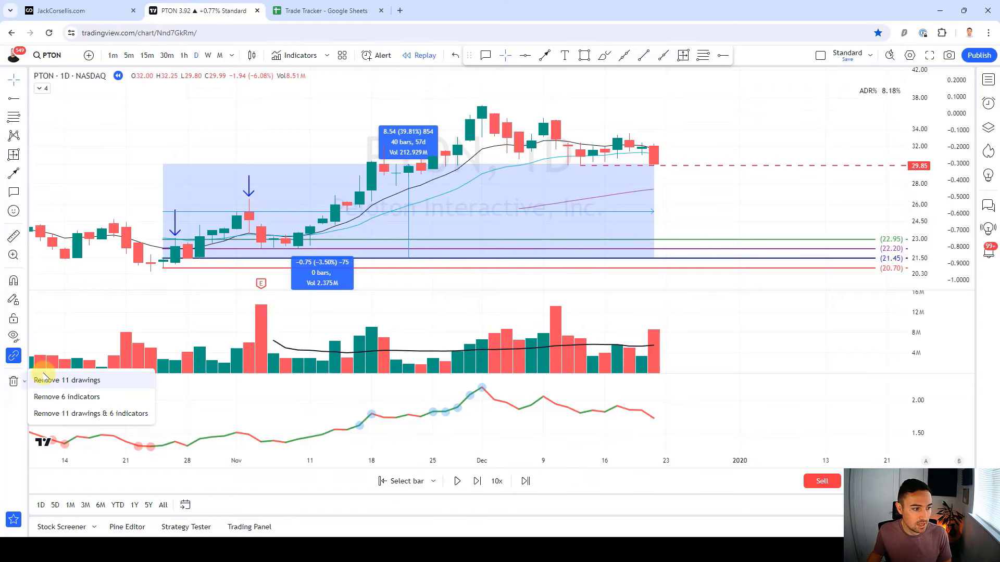
{"action": "left_click", "coordinate": [52, 380]}
{"action": "left_click", "coordinate": [632, 85]}
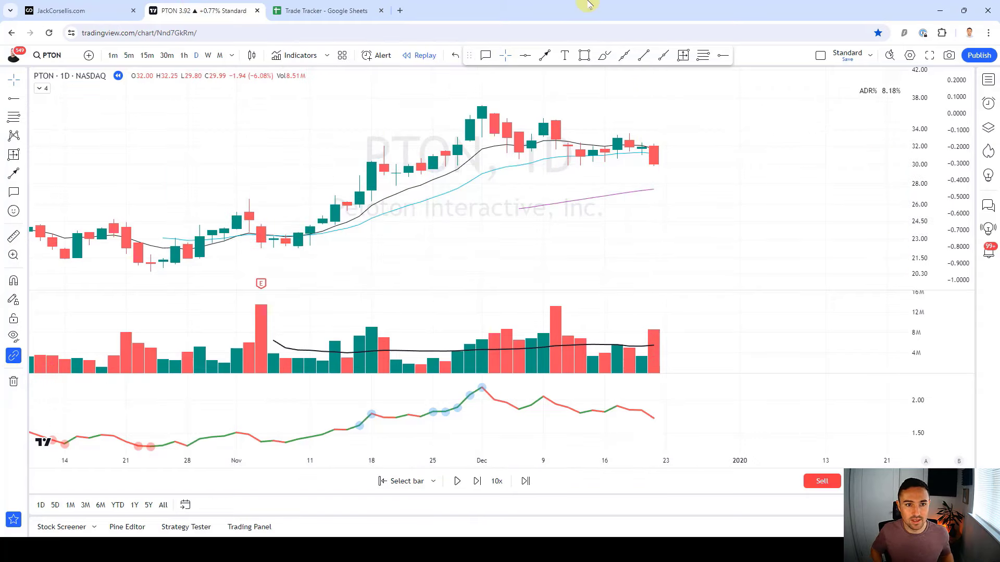
Advance the replay four bars to the 27 Dec '19 candle
{"action": "key", "text": "shift+Right"}
{"action": "key", "text": "shift+Right"}
{"action": "key", "text": "shift+Right"}
{"action": "key", "text": "shift+Right"}
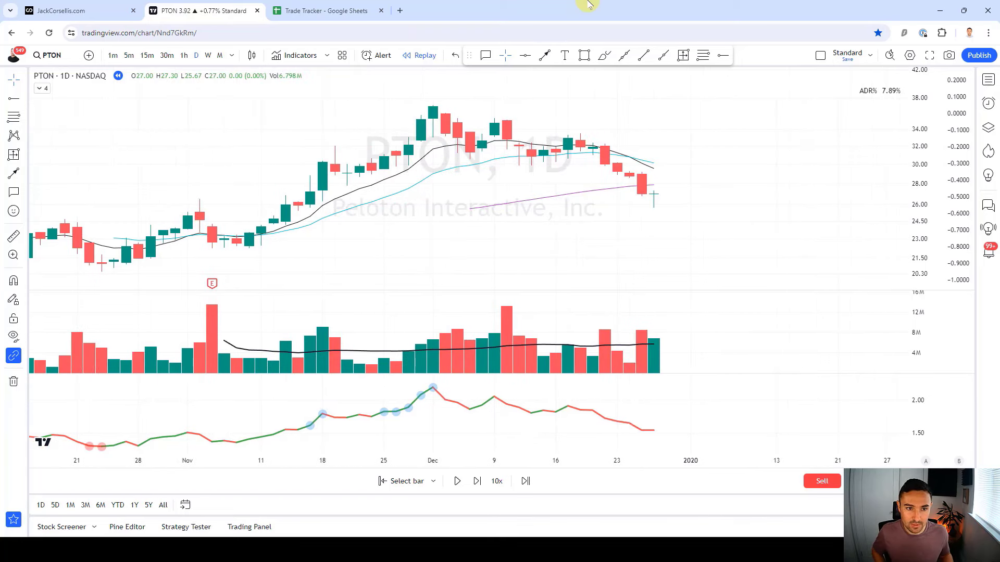
Draw Fib levels on the 27 Dec '19 candle from its high at 27.30 to its low at 25.67
{"action": "scroll", "coordinate": [672, 164], "scroll_direction": "up", "scroll_amount": 2}
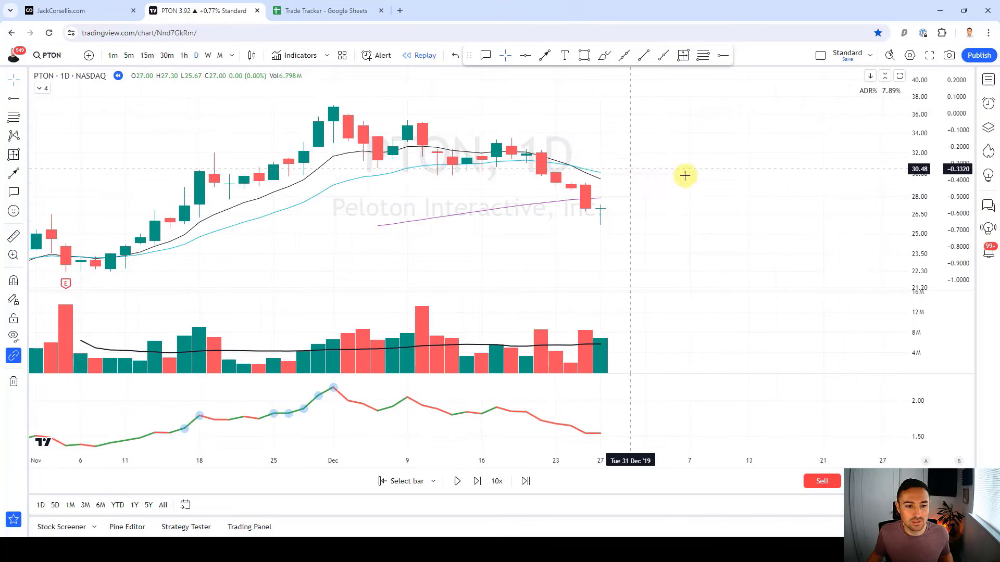
{"action": "left_click", "coordinate": [703, 56]}
{"action": "left_click", "coordinate": [600, 204], "text": "ctrl"}
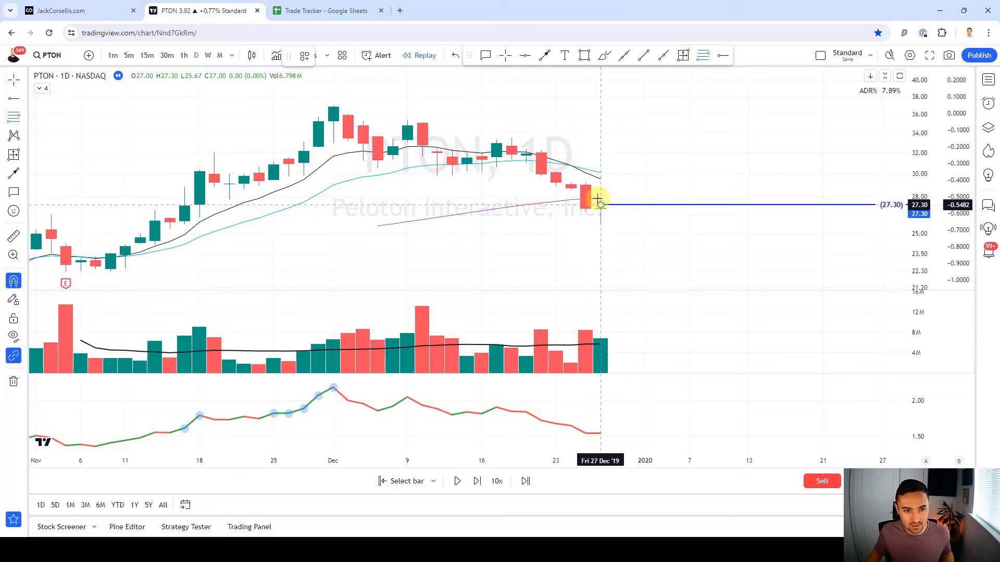
{"action": "left_click", "coordinate": [601, 227], "text": "ctrl"}
{"action": "left_click", "coordinate": [602, 248]}
Measure the risk from the 27.30 entry to the 25.67 stop and place the measurement beside the 27 Dec '19 candle
{"action": "left_click", "coordinate": [665, 55]}
{"action": "left_click", "coordinate": [601, 204]}
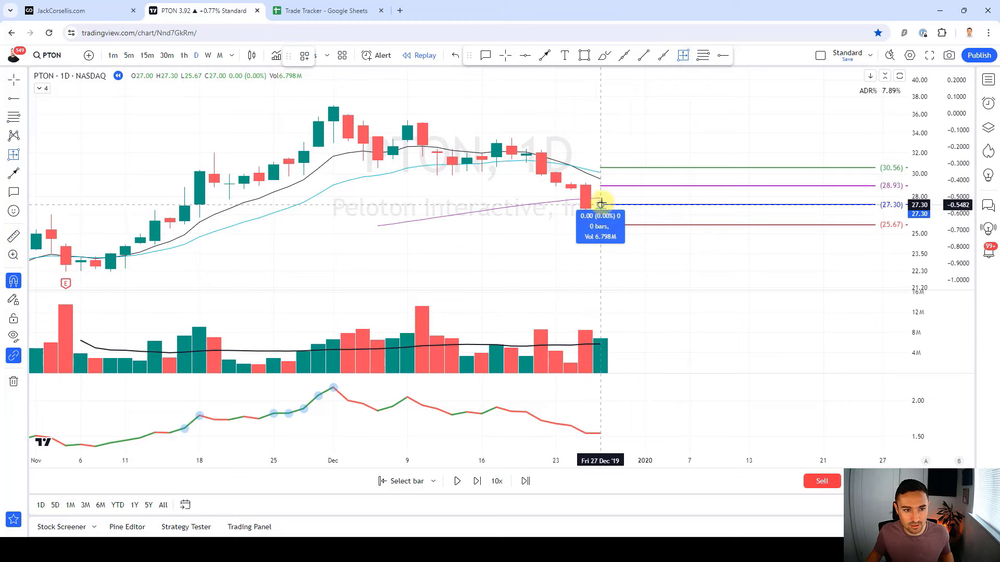
{"action": "left_click", "coordinate": [601, 224]}
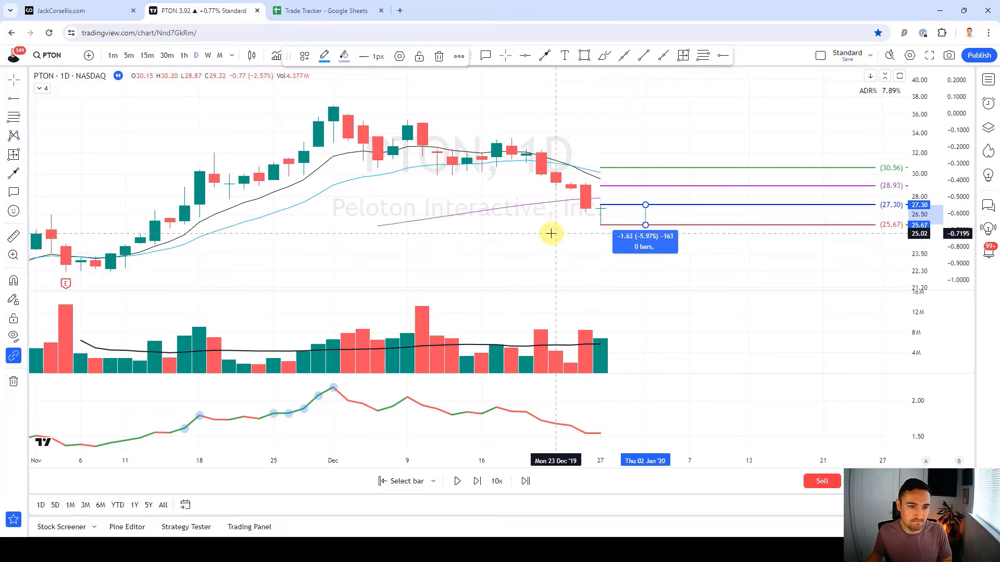
{"action": "left_click", "coordinate": [551, 234]}
Advance the replay one bar and add an ENTRY callout pointing to the 30 Dec '19 candle
{"action": "scroll", "coordinate": [550, 234], "scroll_direction": "down", "scroll_amount": 1}
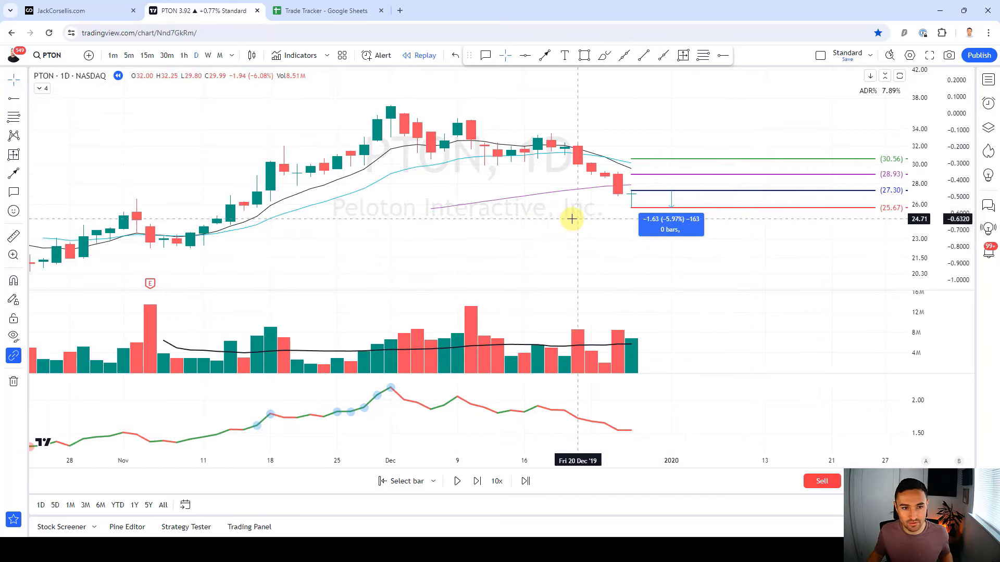
{"action": "key", "text": "shift+Right"}
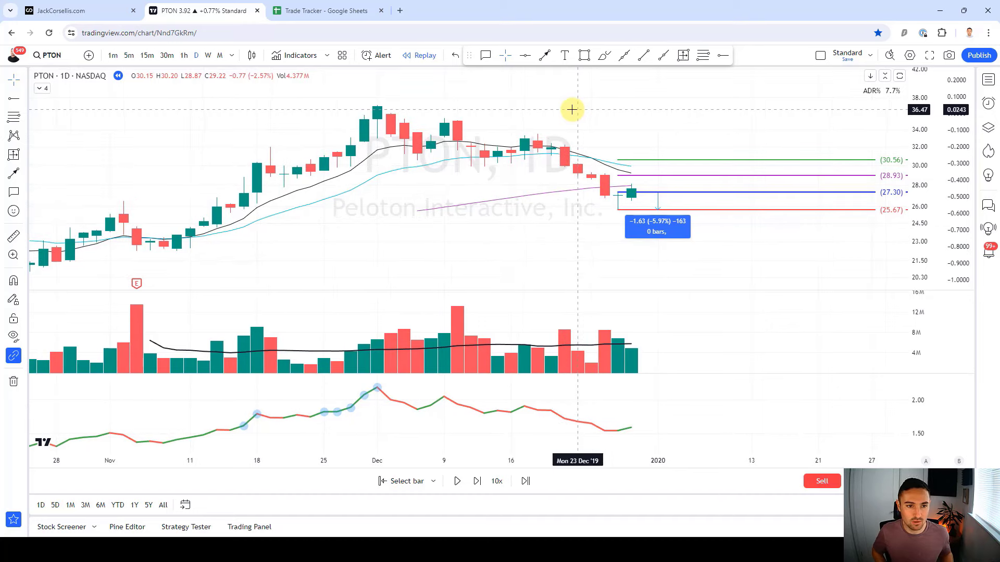
{"action": "left_click", "coordinate": [486, 55]}
{"action": "left_click", "coordinate": [632, 188]}
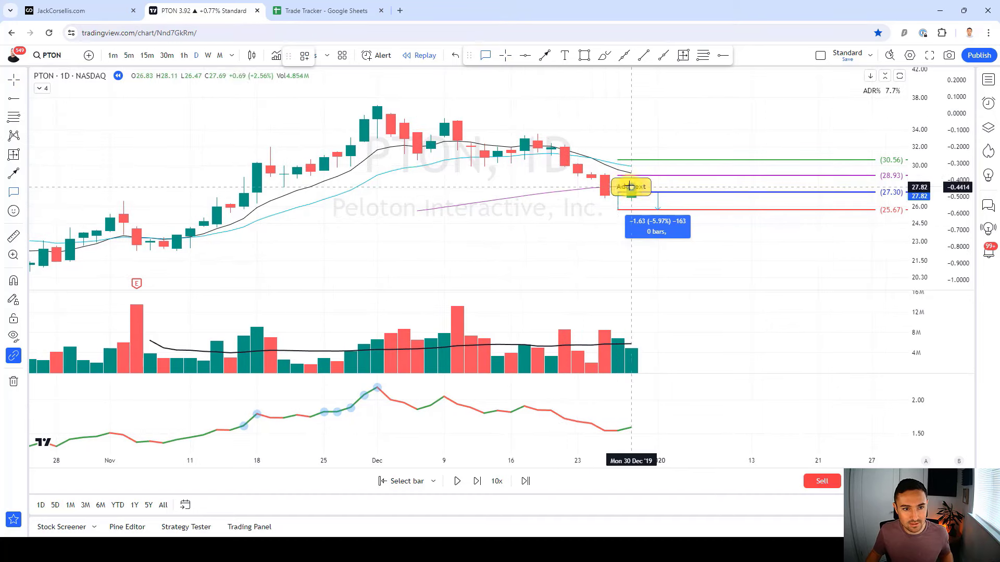
{"action": "left_click", "coordinate": [582, 128]}
{"action": "type", "text": "ENTRY"}
{"action": "left_click", "coordinate": [627, 99]}
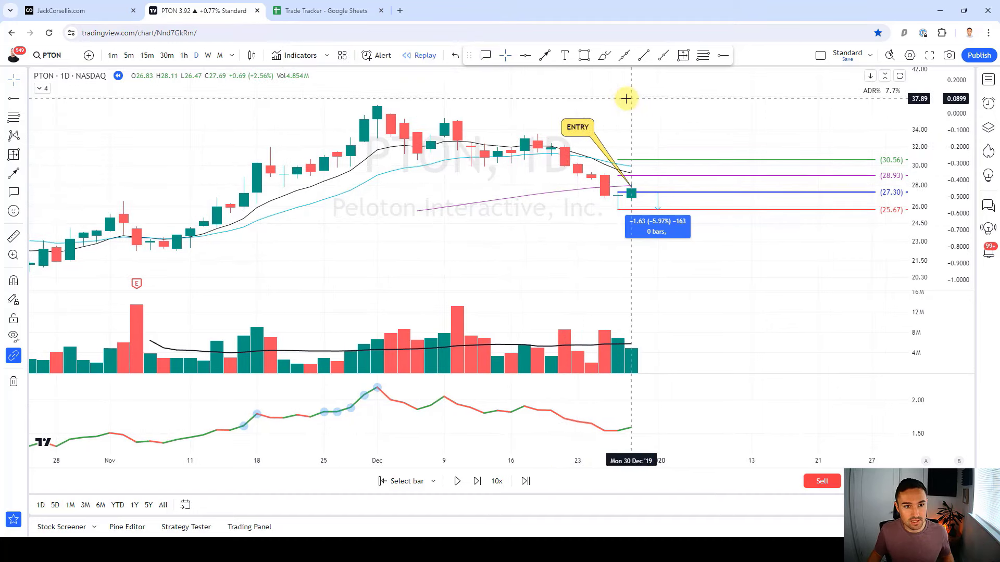
Raise the Fib levels' stop from the 27 Dec '19 low to the 30 Dec '19 low at 26.47
{"action": "scroll", "coordinate": [493, 250], "scroll_direction": "up", "scroll_amount": 1}
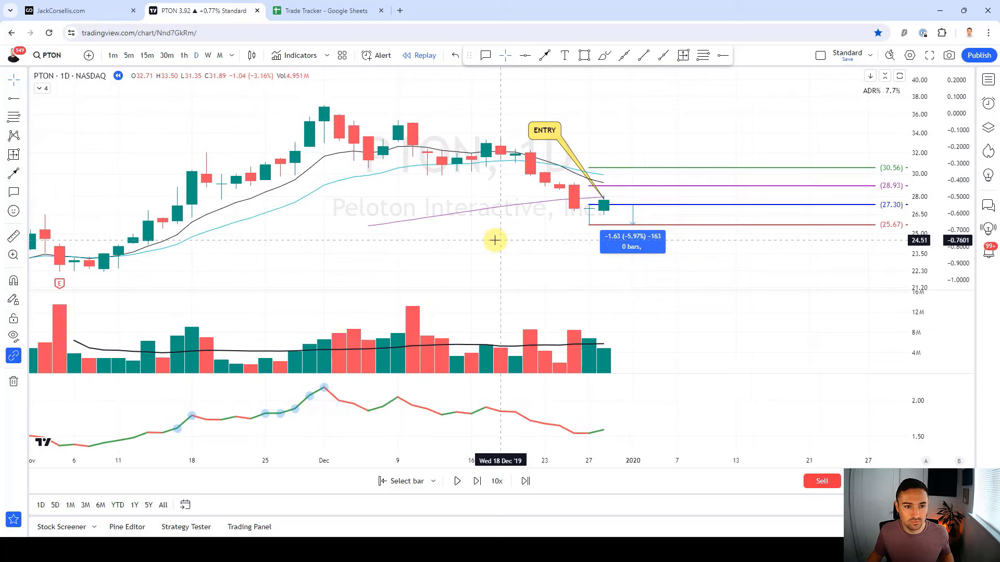
{"action": "left_click", "coordinate": [591, 225]}
{"action": "left_click_drag", "start_coordinate": [591, 224], "coordinate": [604, 215]}
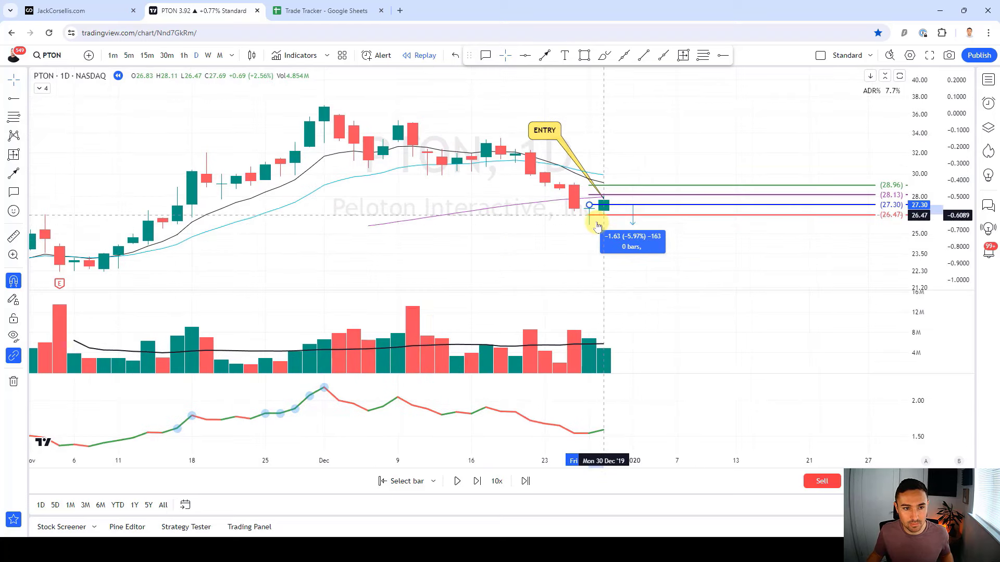
{"action": "left_click", "coordinate": [764, 250]}
Shift the Fib levels one bar forward to the 30 Dec '19 candle, and advance the replay one bar to 31 Dec '19
{"action": "left_click", "coordinate": [675, 215]}
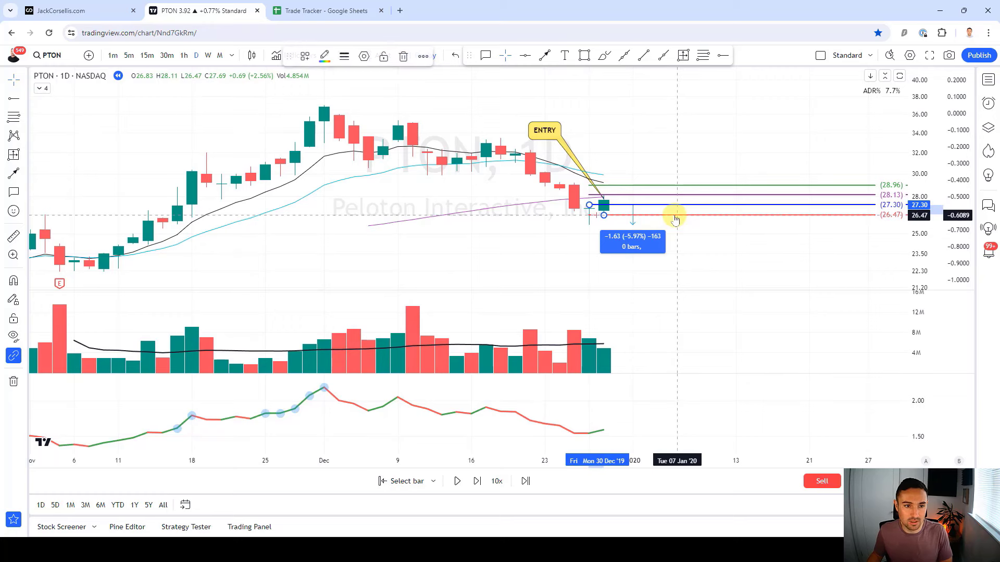
{"action": "key", "text": "Right"}
{"action": "left_click", "coordinate": [674, 255]}
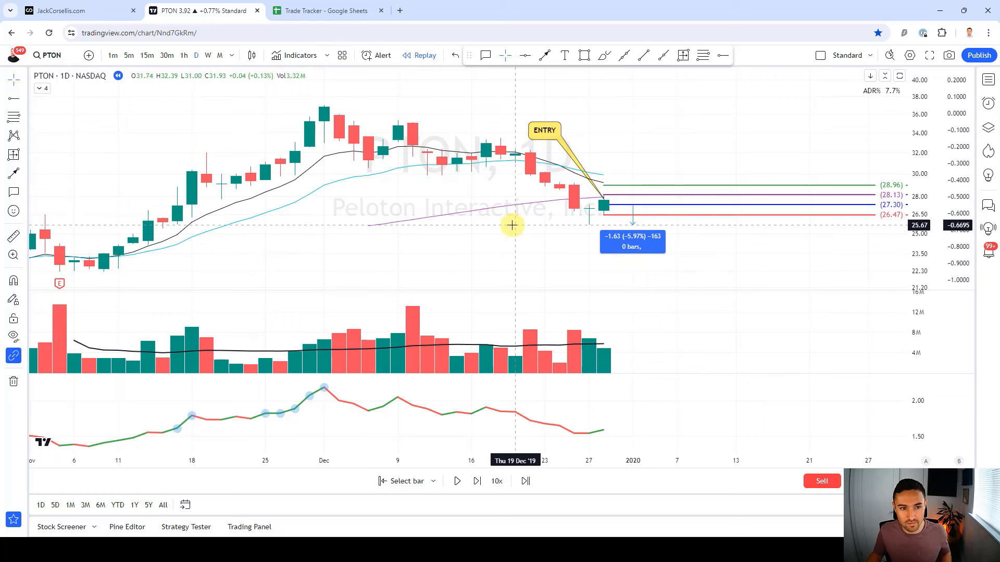
{"action": "key", "text": "shift+Right"}
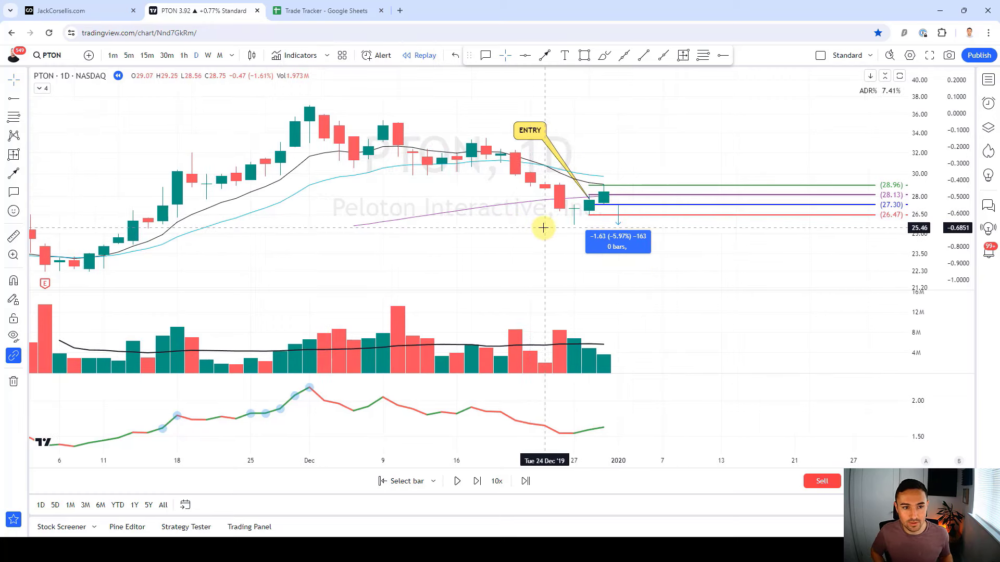
Draw a blue arrow pointing down at the 31 Dec '19 candle and delete the 27.30-to-25.67 risk measurement
{"action": "left_click", "coordinate": [543, 56]}
{"action": "left_click", "coordinate": [604, 156]}
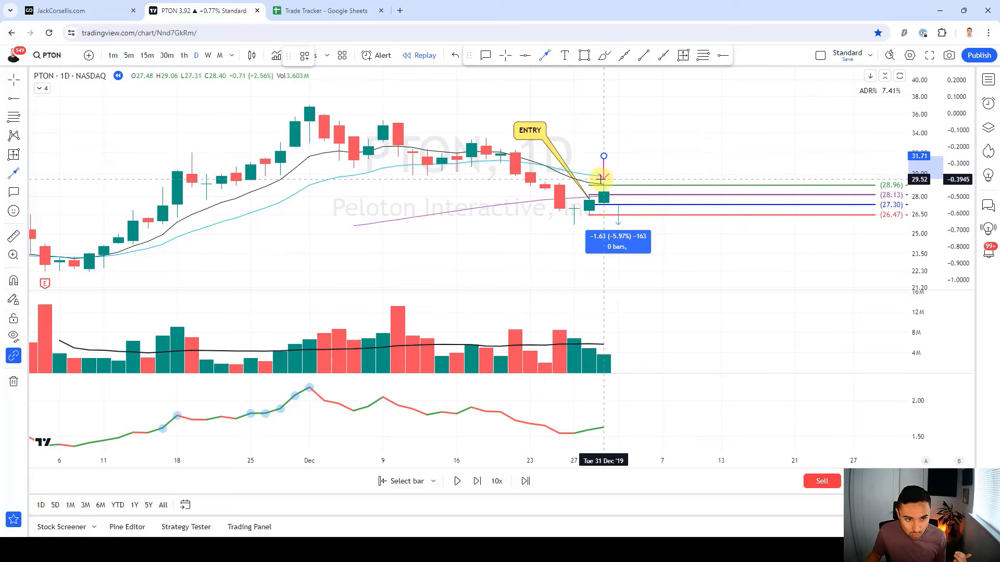
{"action": "left_click", "coordinate": [601, 178]}
{"action": "left_click", "coordinate": [323, 56]}
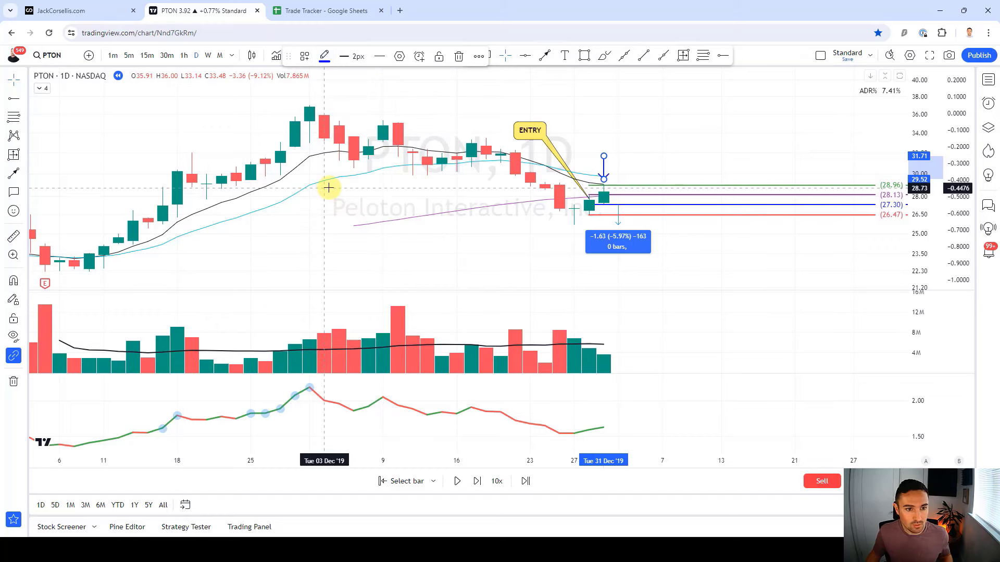
{"action": "left_click", "coordinate": [713, 112]}
{"action": "left_click", "coordinate": [618, 250]}
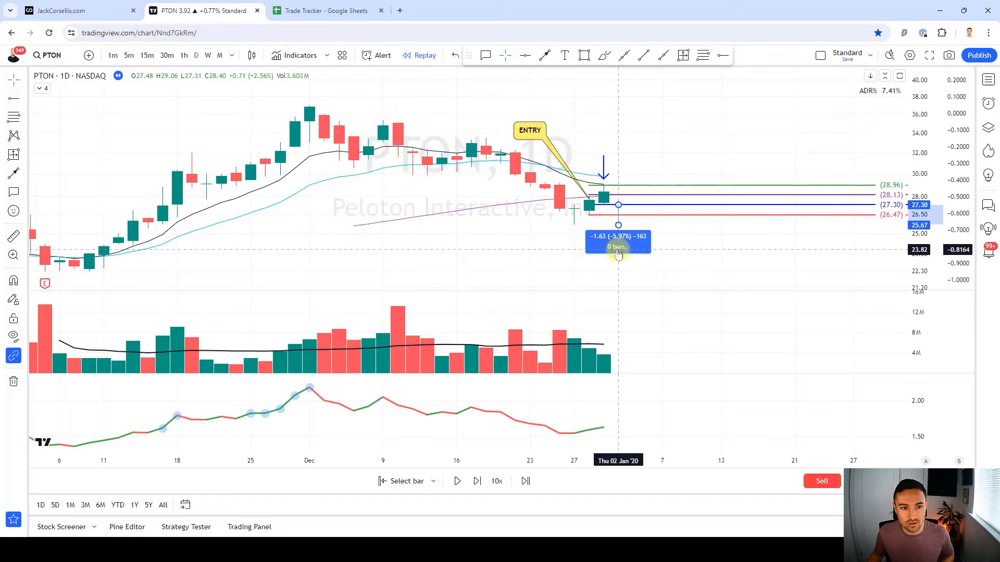
{"action": "key", "text": "Delete"}
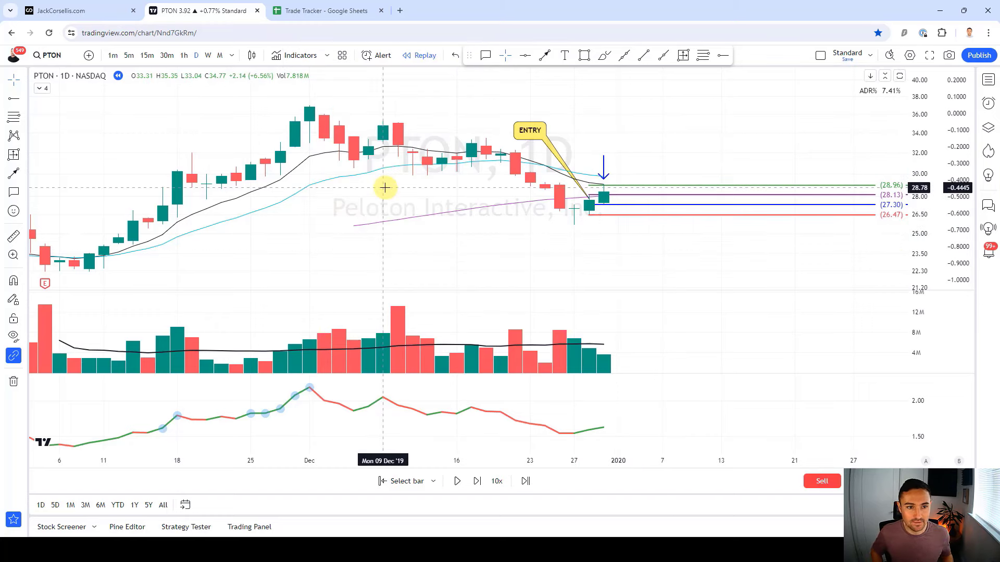
Advance the replay six bars from 31 Dec '19 to 9 Jan '20
{"action": "key", "text": "shift+Right"}
{"action": "key", "text": "shift+Right"}
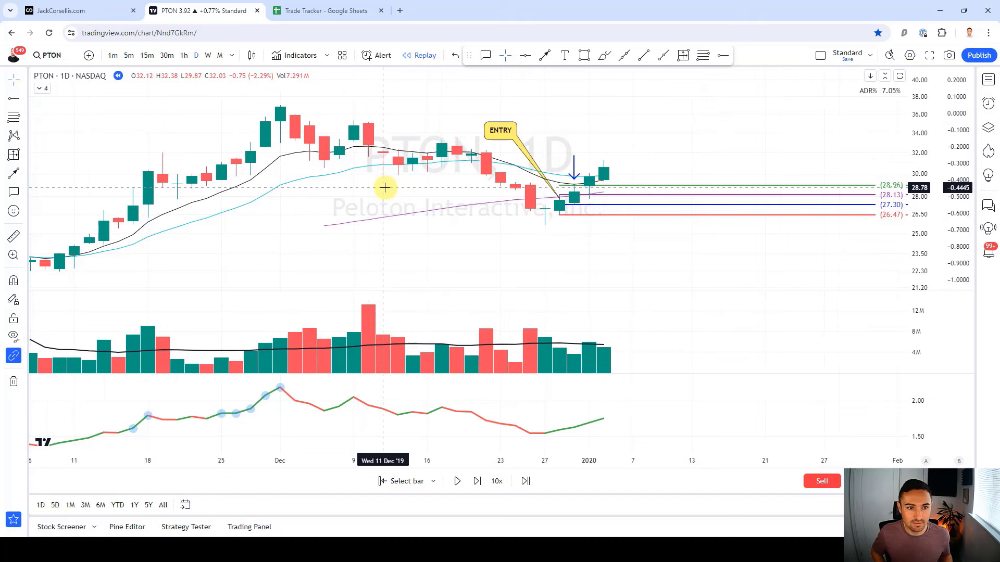
{"action": "key", "text": "shift+Right"}
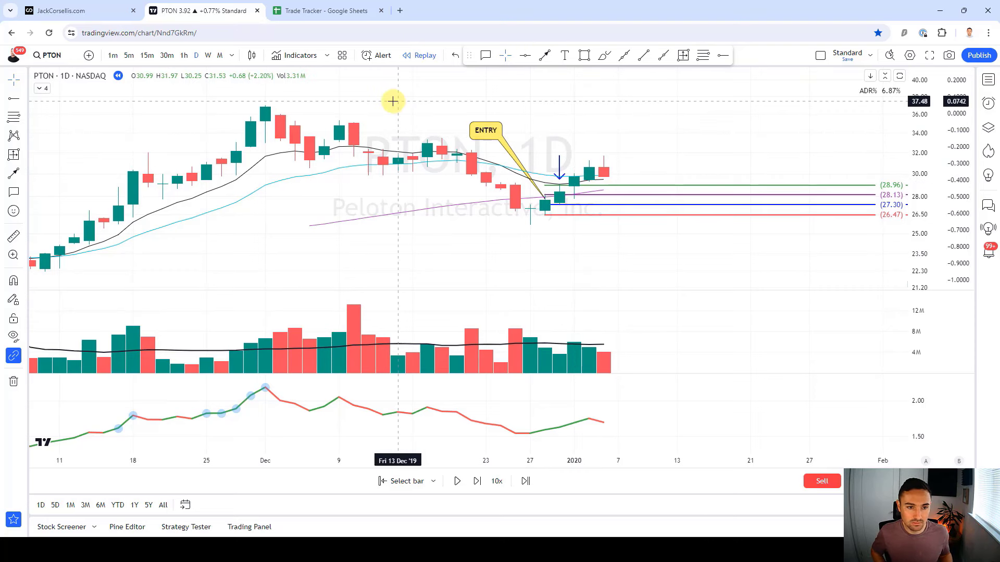
{"action": "key", "text": "shift+Right"}
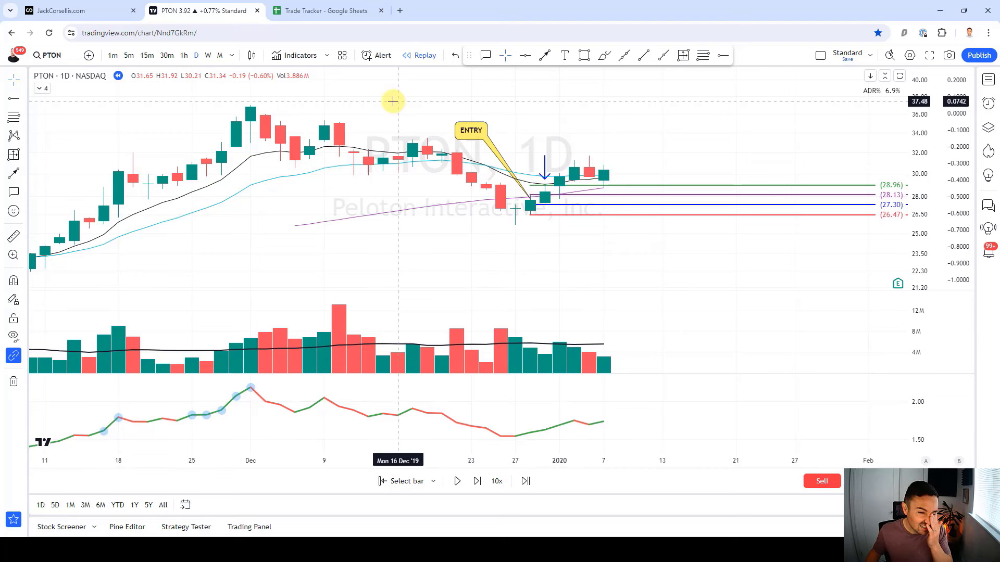
{"action": "key", "text": "shift+Right"}
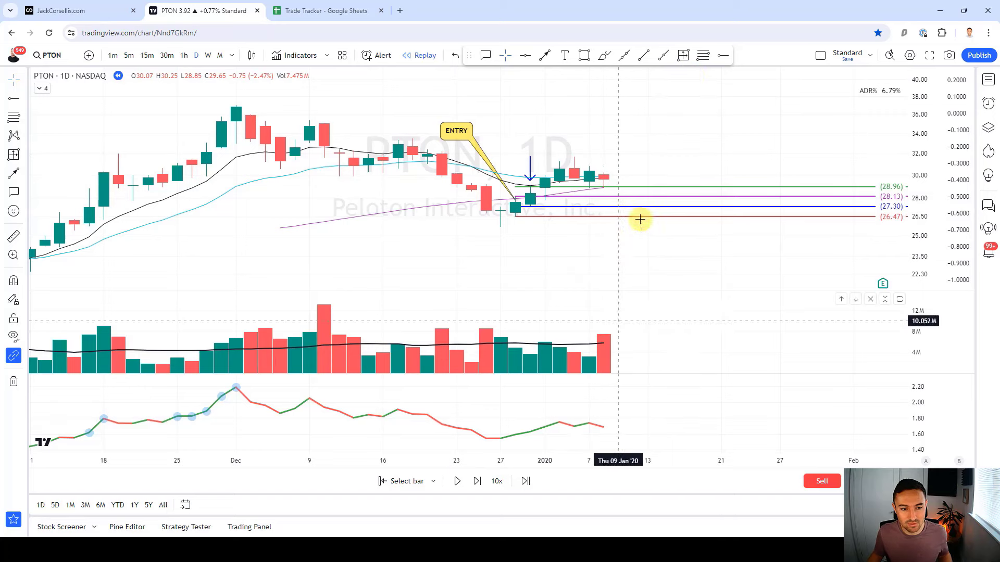
{"action": "key", "text": "shift+Right"}
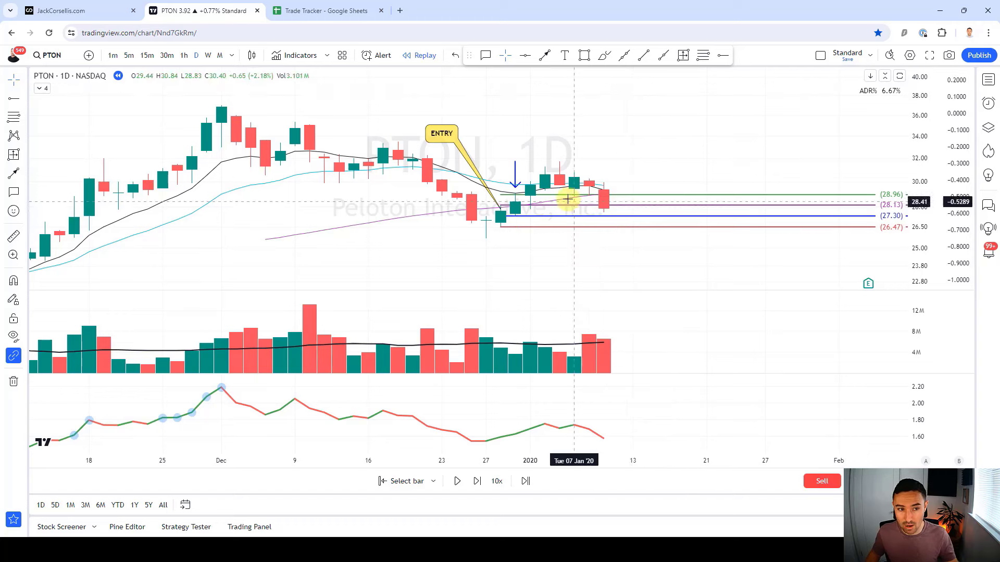
Measure the risk on the 30 Dec '19 candle from its 27.69 close to its 26.47 low
{"action": "left_click", "coordinate": [683, 55]}
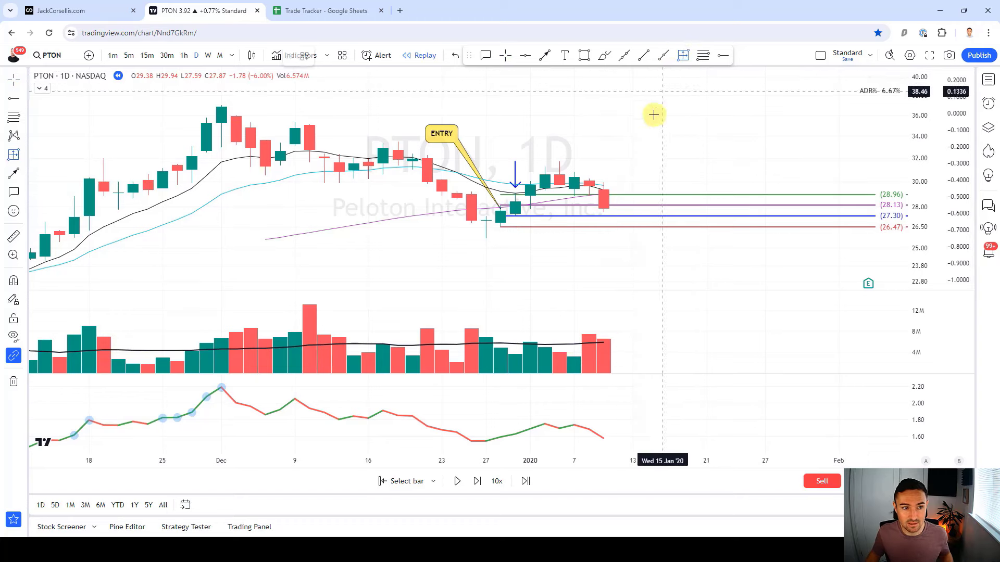
{"action": "left_click_drag", "start_coordinate": [500, 211], "coordinate": [497, 234]}
{"action": "left_click", "coordinate": [497, 234]}
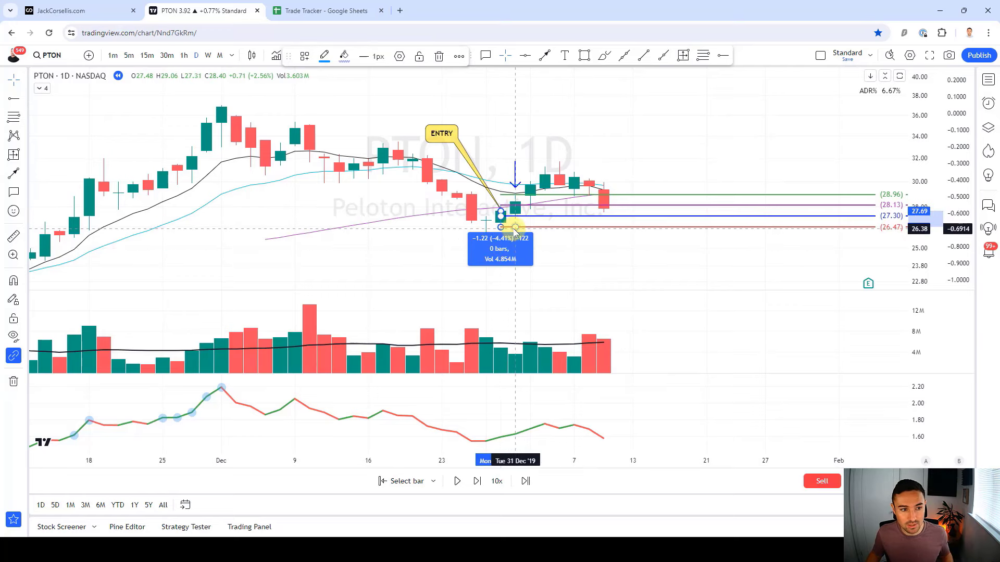
Measure the stop distances on the 24 Oct '19 and 8 Nov '19 candles
{"action": "scroll", "coordinate": [488, 233], "scroll_direction": "down", "scroll_amount": 1}
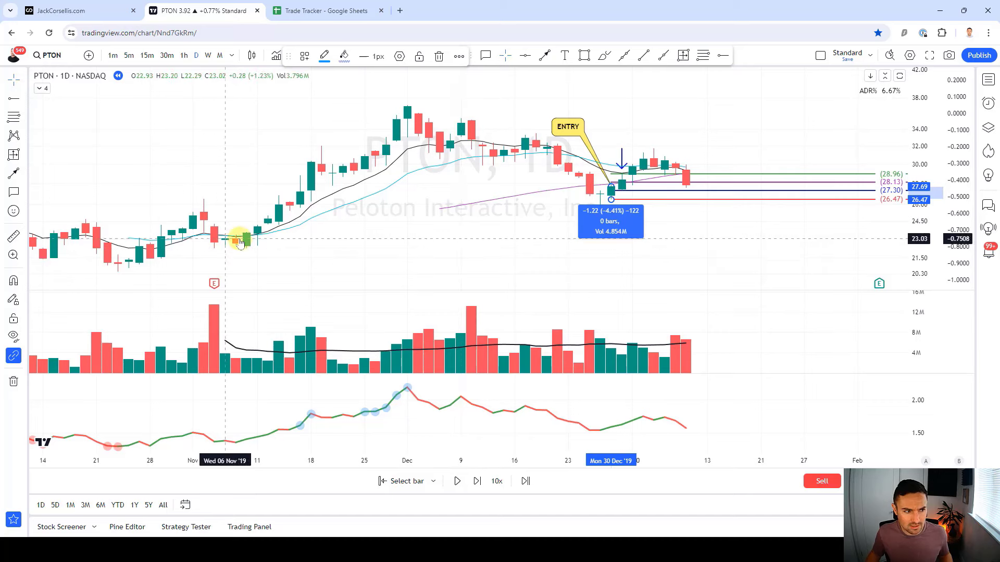
{"action": "left_click", "coordinate": [683, 55]}
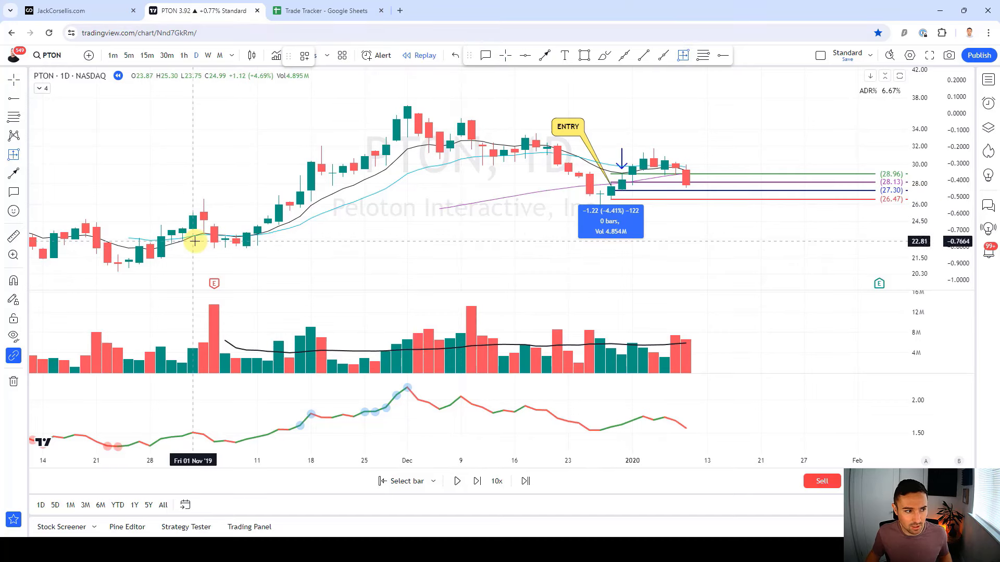
{"action": "left_click", "coordinate": [128, 271]}
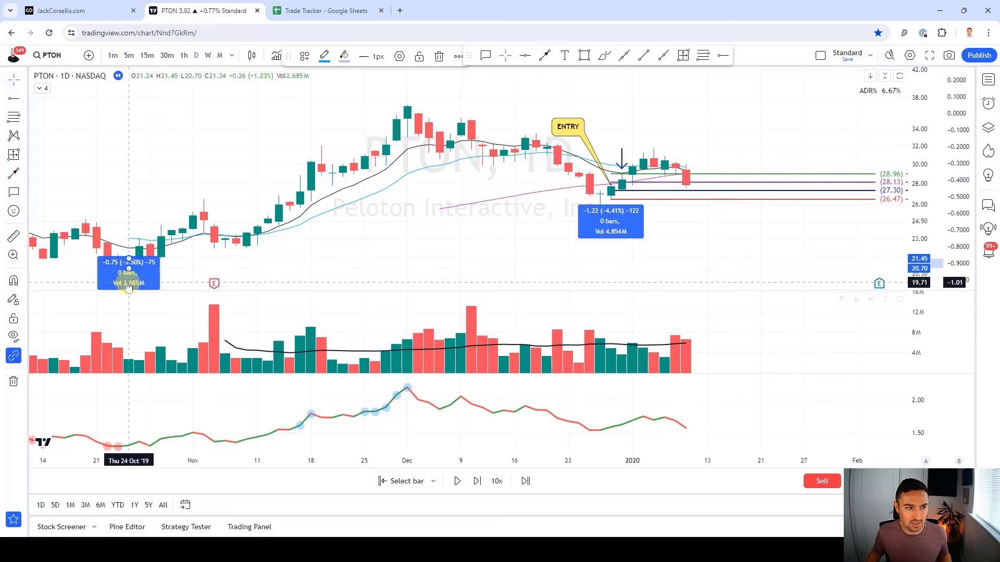
{"action": "left_click", "coordinate": [683, 56]}
{"action": "left_click", "coordinate": [247, 232]}
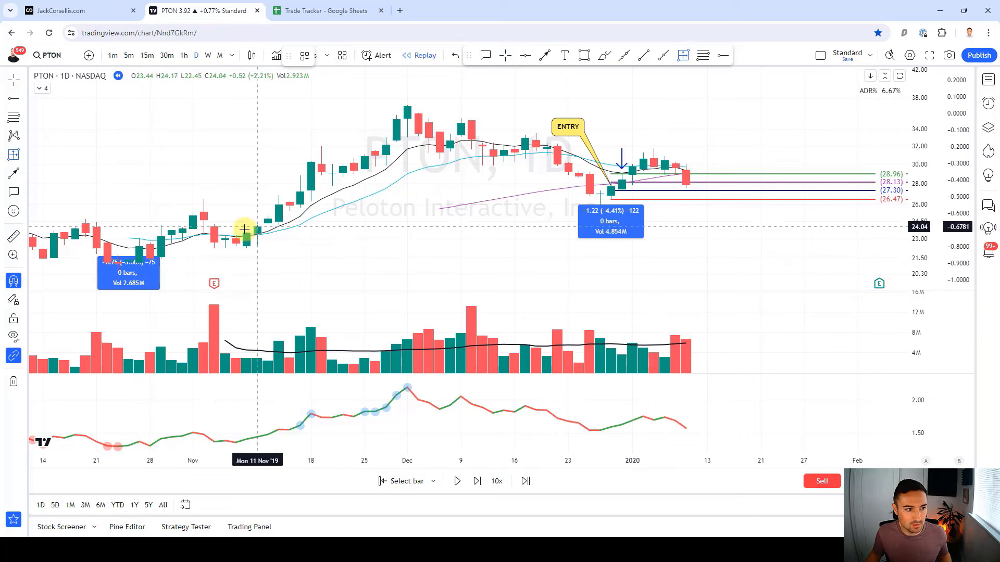
{"action": "left_click", "coordinate": [247, 254]}
{"action": "left_click", "coordinate": [279, 251]}
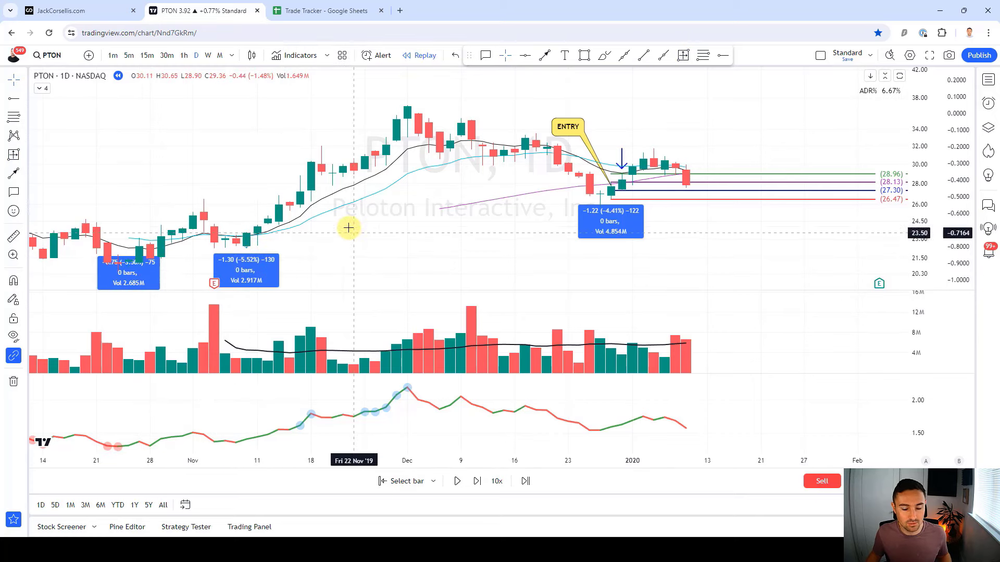
Stretch the 30 Dec '19 measurement's end point to the 9 Jan '20 close at 27.87
{"action": "scroll", "coordinate": [425, 234], "scroll_direction": "up", "scroll_amount": 3}
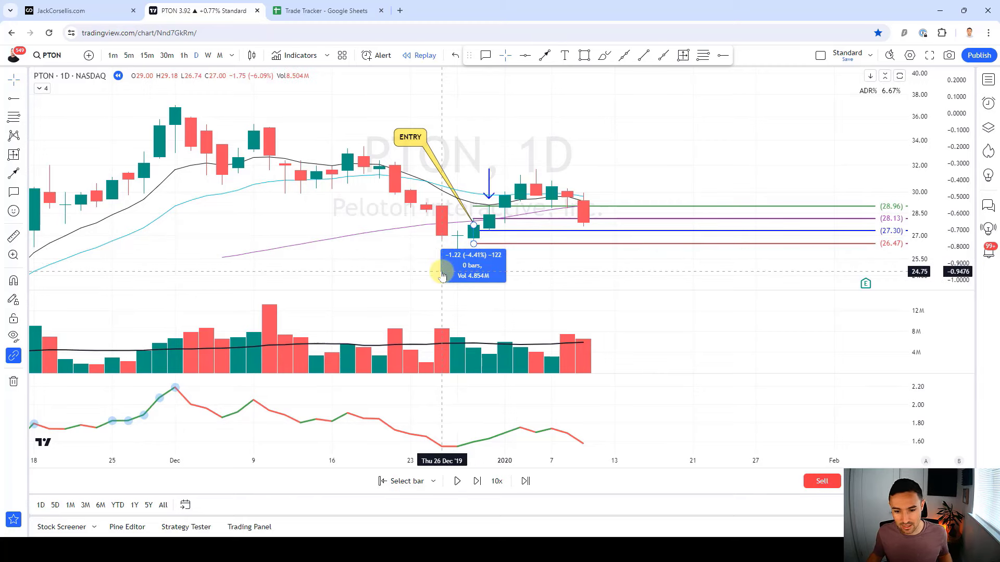
{"action": "left_click", "coordinate": [478, 252]}
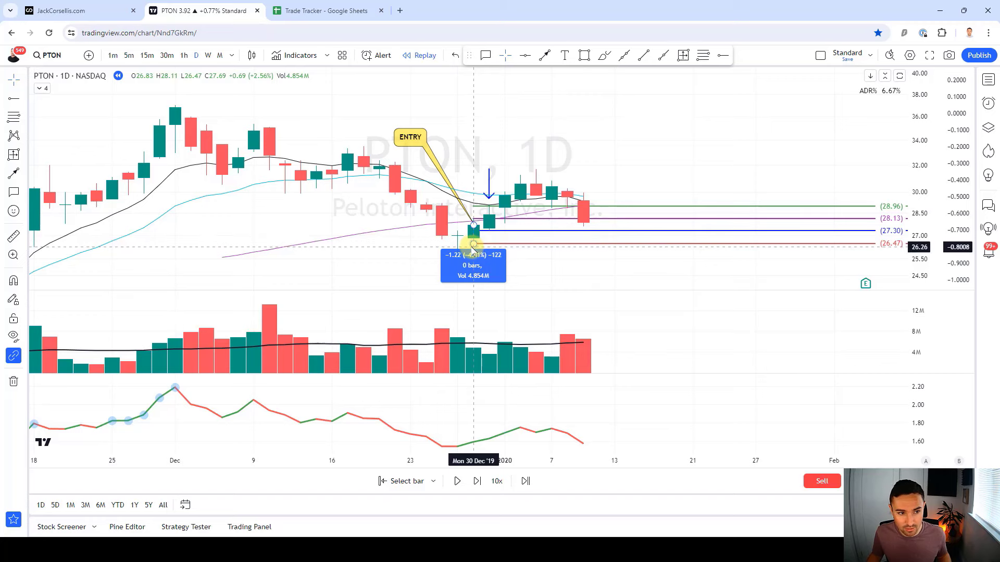
{"action": "left_click", "coordinate": [474, 245]}
{"action": "left_click_drag", "start_coordinate": [474, 244], "coordinate": [583, 223]}
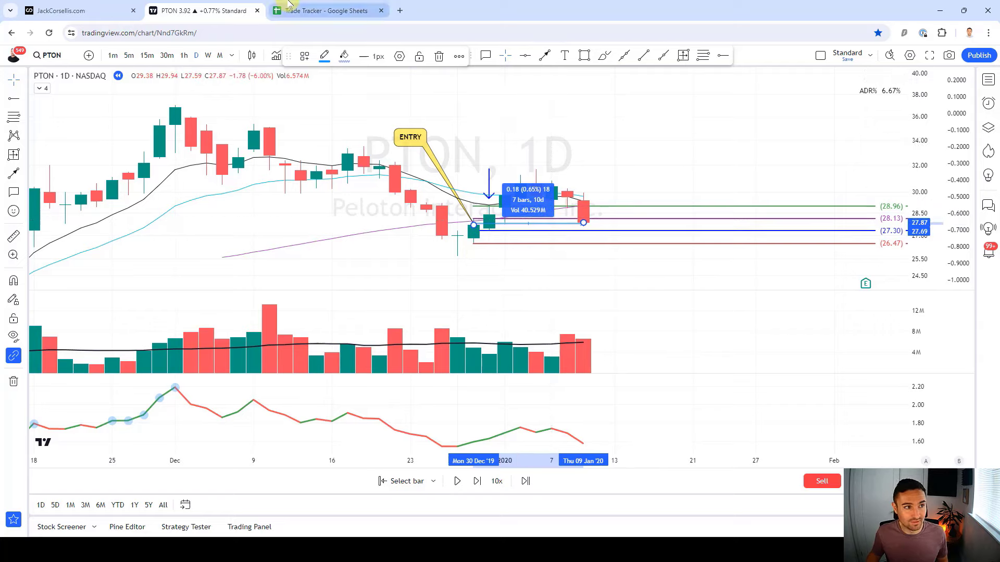
In the Trade Tracker sheet's Average Gain Calculator, set the 1/2s gains to 4% for Sale 1 and 0.5% for Sale 2
{"action": "left_click", "coordinate": [327, 11]}
{"action": "left_click", "coordinate": [315, 235]}
{"action": "type", "text": "0."}
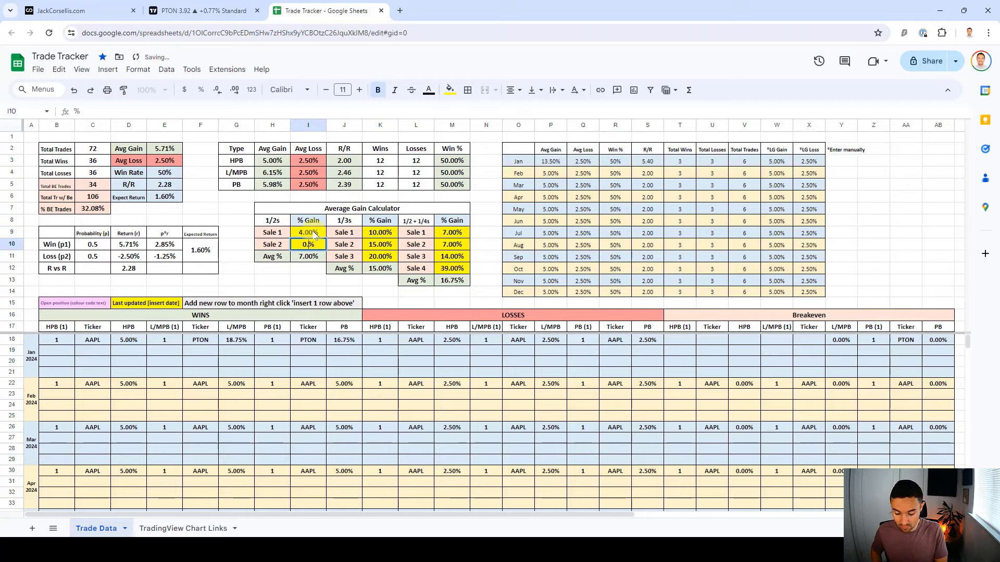
{"action": "type", "text": "5"}
{"action": "key", "text": "Return"}
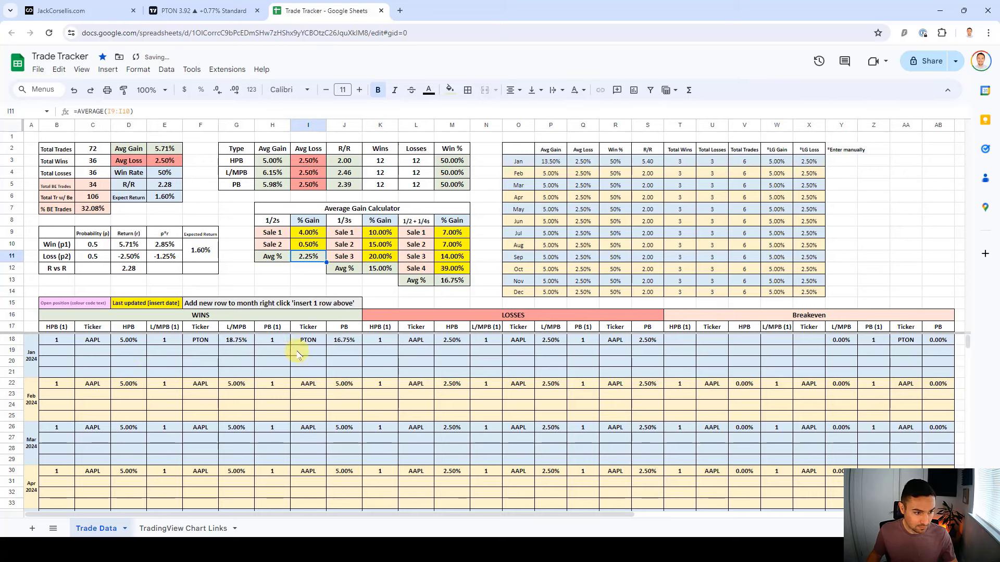
Record January's HPB win with ticker PTON and a gain of 2.25%
{"action": "left_click", "coordinate": [78, 343]}
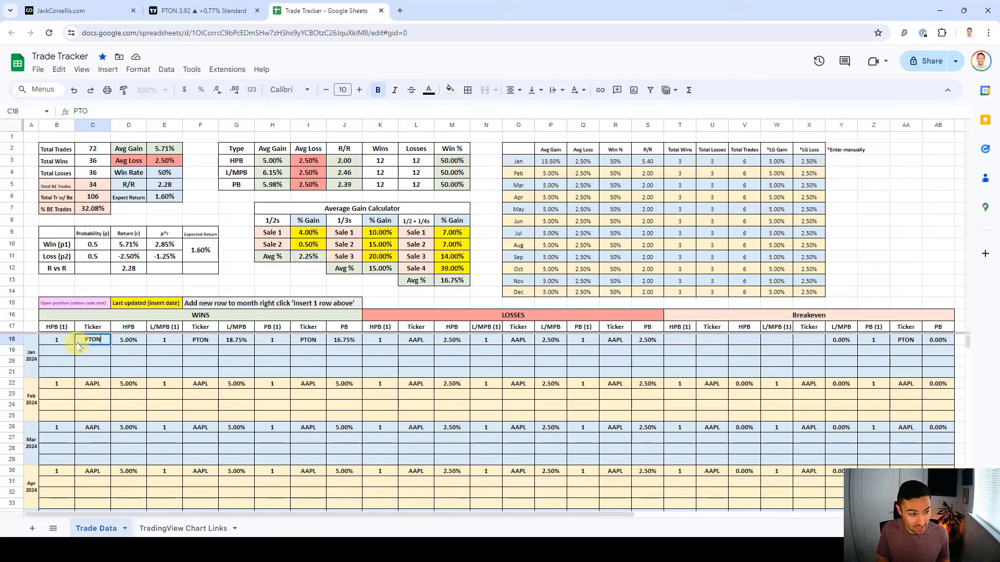
{"action": "type", "text": "PTON"}
{"action": "key", "text": "Tab"}
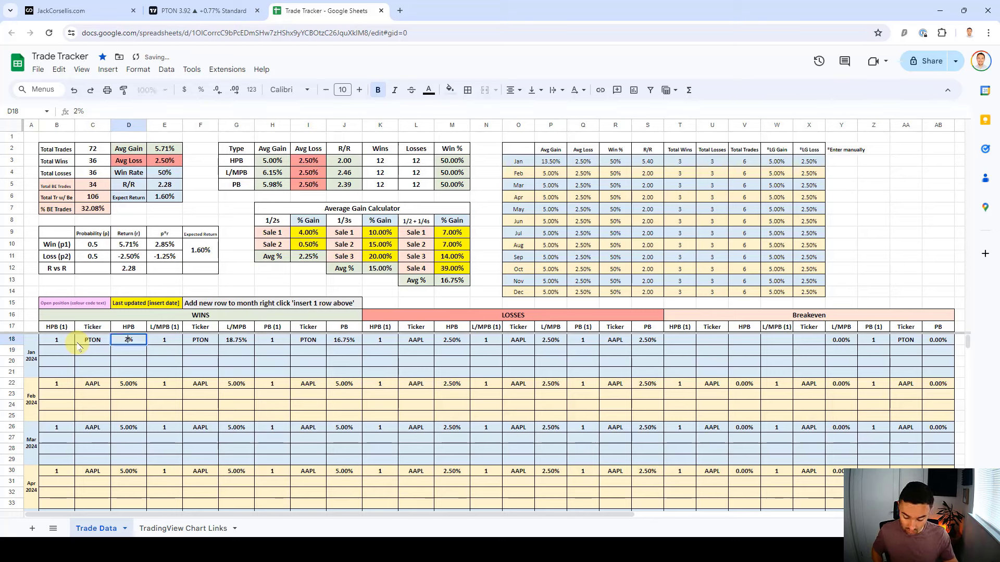
{"action": "type", "text": "2.25"}
{"action": "key", "text": "Return"}
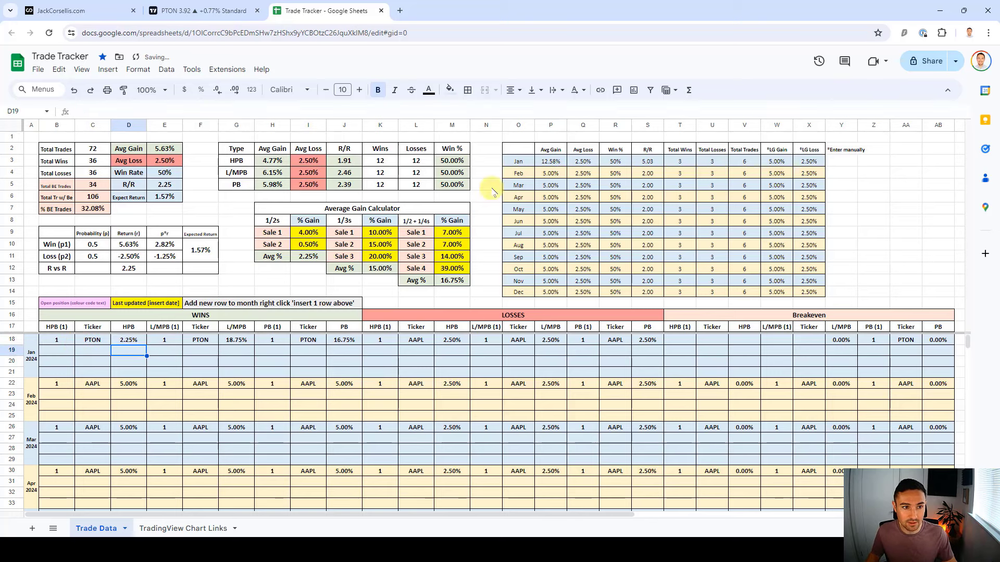
Set the 1/2 + 1/4s Sale 1 and Sale 2 gains to 3.5%, and January's L/MPB and PB wins to 15% and 10%
{"action": "left_click", "coordinate": [454, 235]}
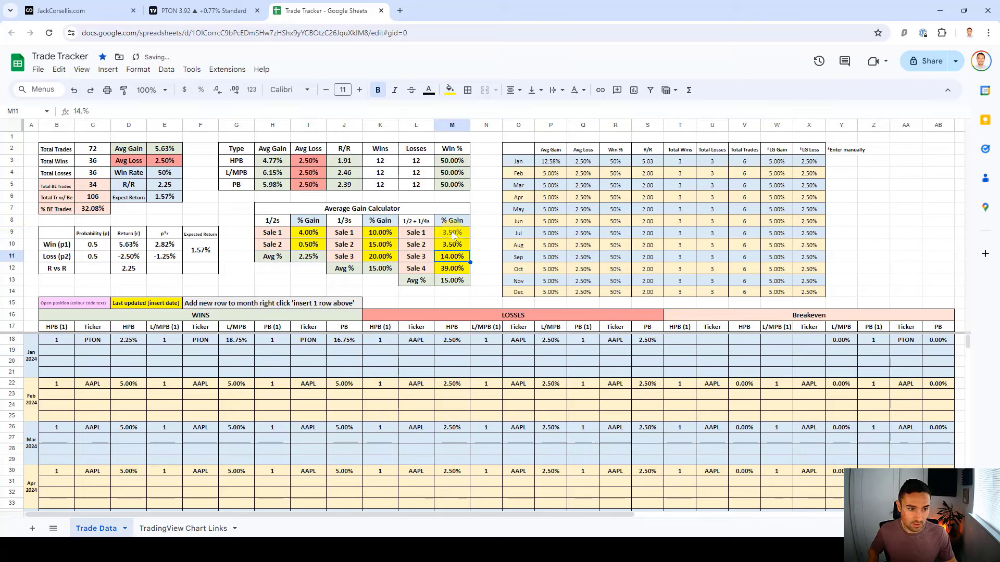
{"action": "left_click", "coordinate": [239, 341]}
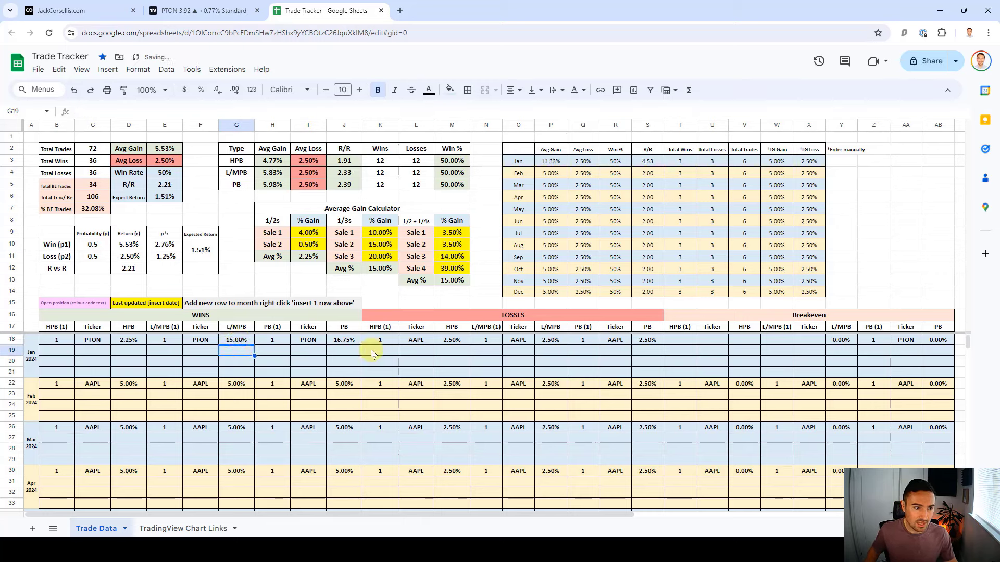
{"action": "left_click", "coordinate": [347, 343]}
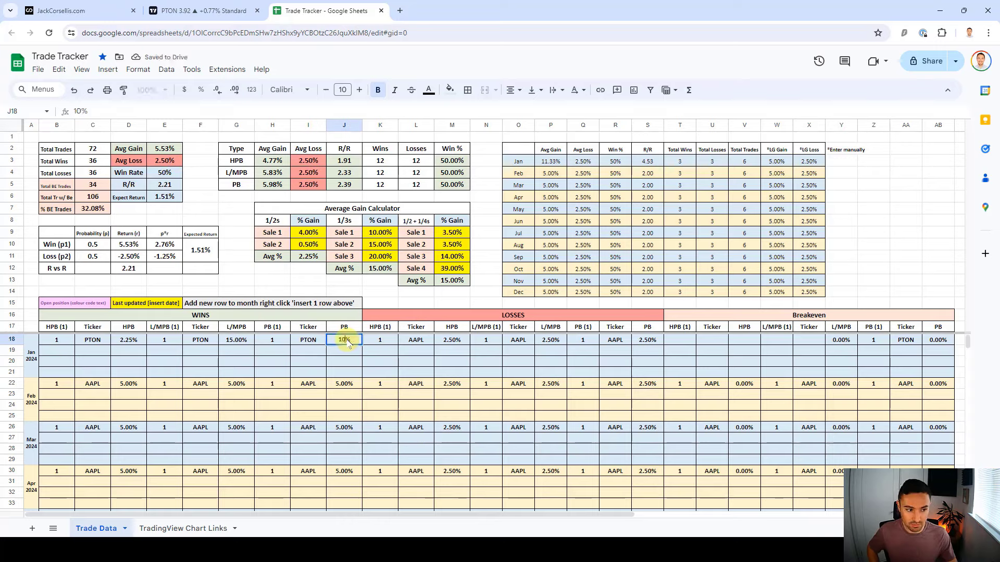
{"action": "key", "text": "Return"}
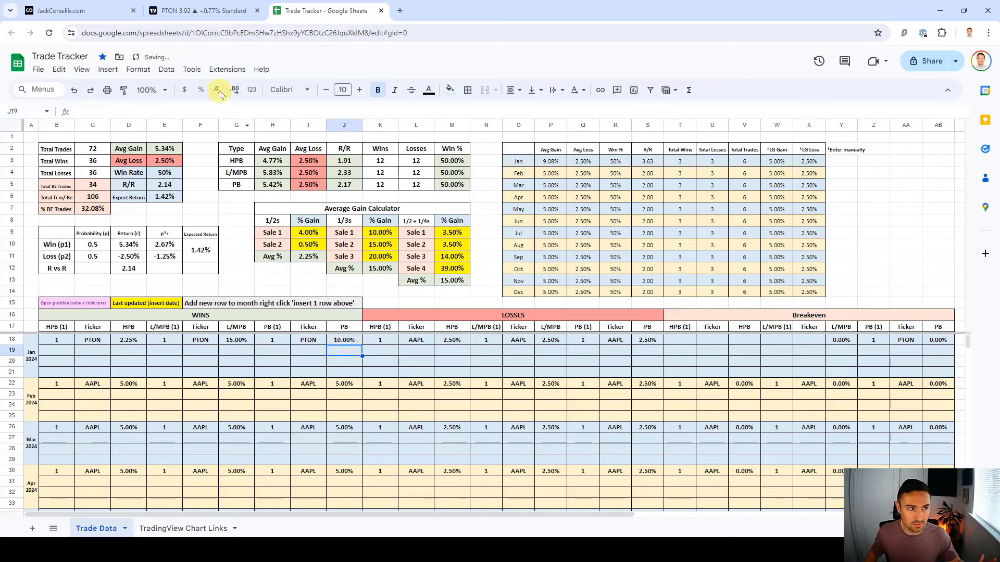
Switch back to the PTON chart in TradingView, remove all drawings, and advance the replay one bar to 10 Jan '20
{"action": "left_click", "coordinate": [198, 11]}
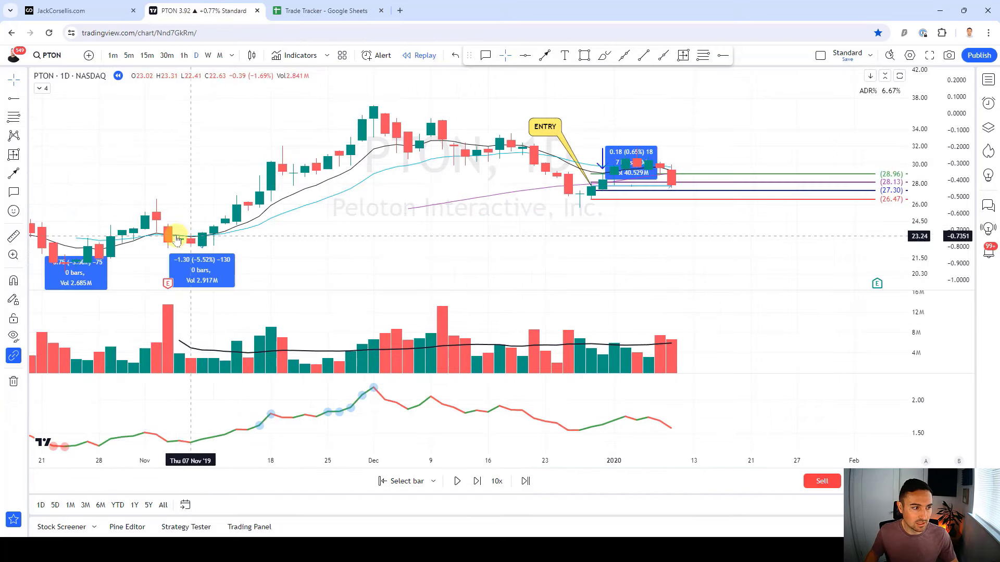
{"action": "left_click", "coordinate": [14, 381]}
{"action": "left_click", "coordinate": [57, 380]}
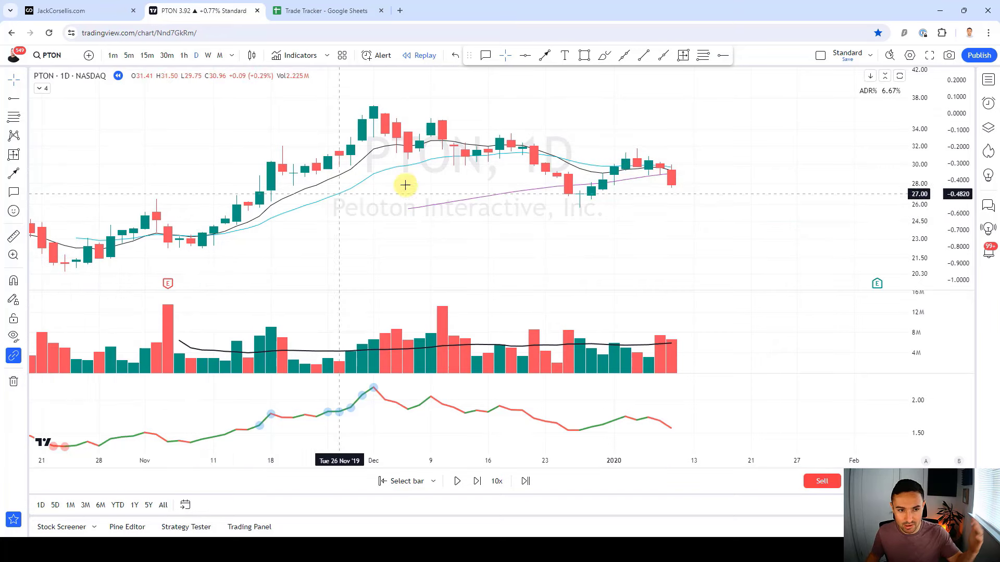
{"action": "scroll", "coordinate": [647, 128], "scroll_direction": "up", "scroll_amount": 3}
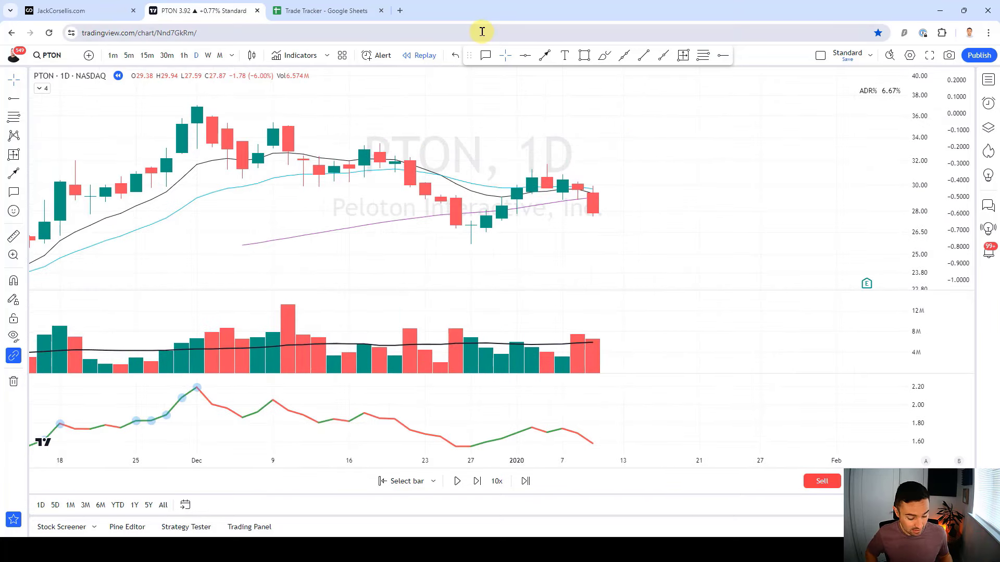
{"action": "key", "text": "shift+Right"}
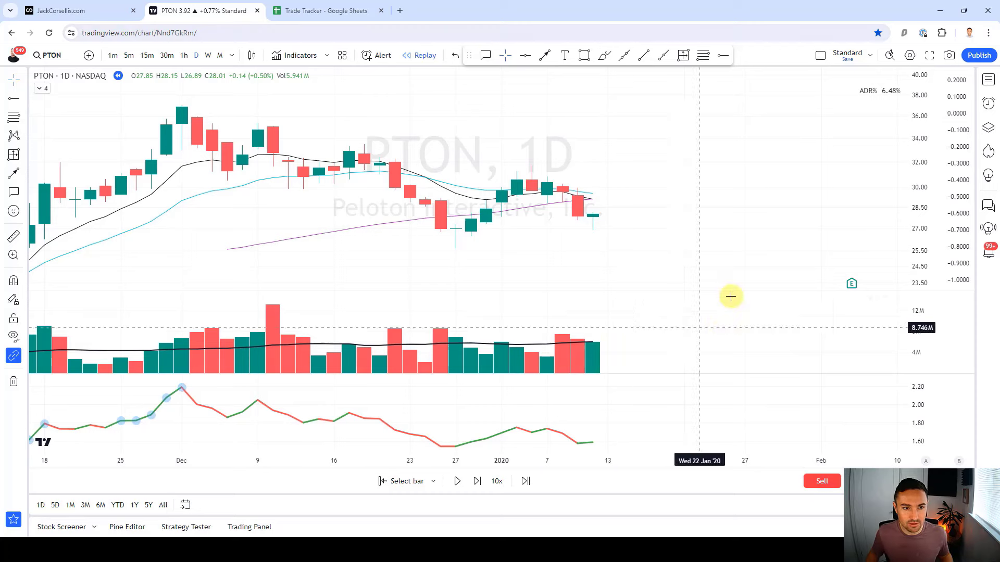
{"action": "scroll", "coordinate": [680, 146], "scroll_direction": "down", "scroll_amount": 1}
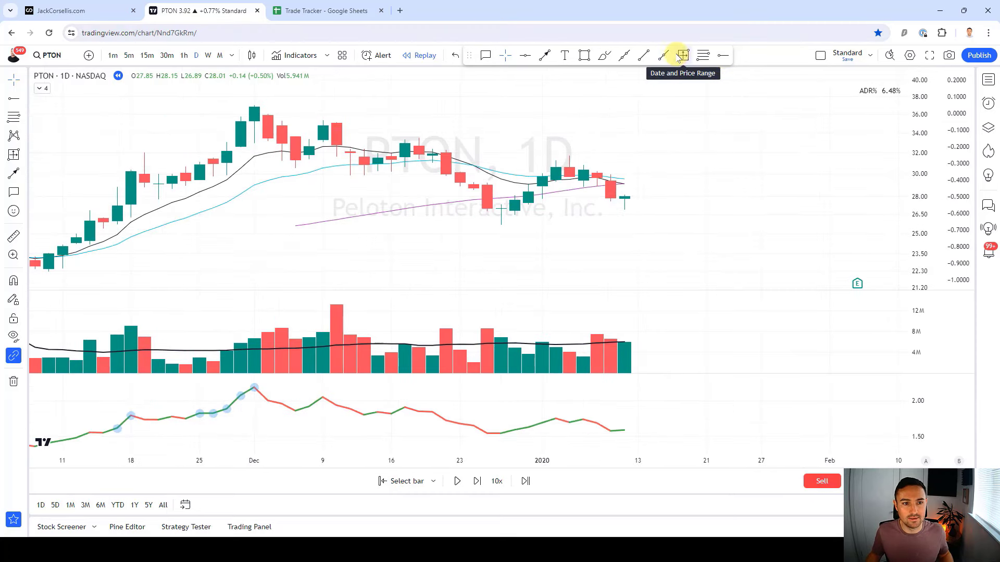
Sketch brush strokes near the 10 Jan '20 candle, along the late-December lows and from the 2 Dec '19 high, and undo them
{"action": "left_click", "coordinate": [604, 55]}
{"action": "mouse_move", "coordinate": [633, 194]}
{"action": "left_mouse_down"}
{"action": "mouse_move", "coordinate": [627, 216]}
{"action": "mouse_move", "coordinate": [636, 200]}
{"action": "left_mouse_up"}
{"action": "key", "text": "ctrl+z"}
{"action": "left_click_drag", "start_coordinate": [517, 225], "coordinate": [623, 204]}
{"action": "key", "text": "Delete"}
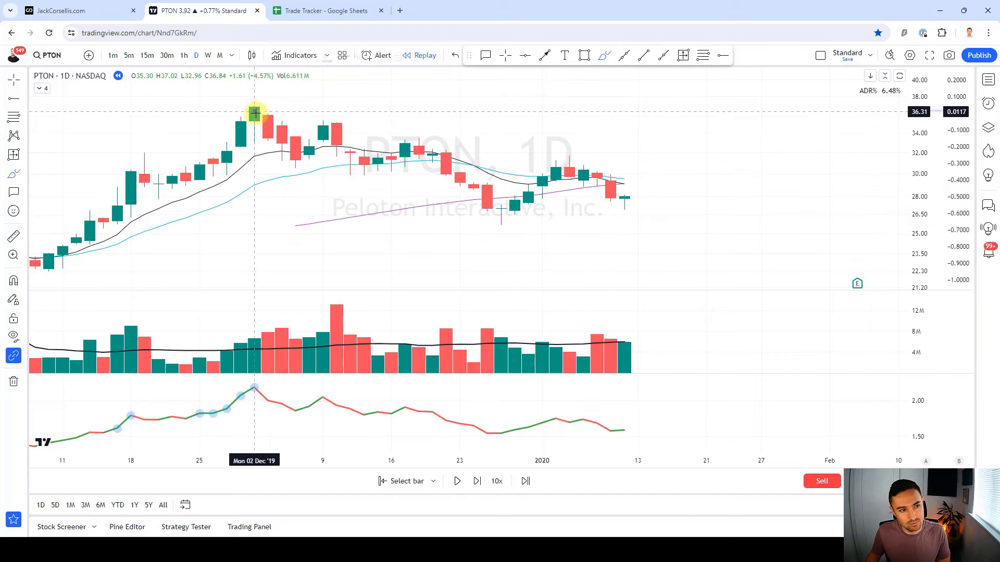
{"action": "mouse_move", "coordinate": [254, 112]}
{"action": "left_mouse_down"}
{"action": "mouse_move", "coordinate": [496, 223]}
{"action": "mouse_move", "coordinate": [565, 167]}
{"action": "mouse_move", "coordinate": [633, 205]}
{"action": "mouse_move", "coordinate": [661, 173]}
{"action": "mouse_move", "coordinate": [696, 163]}
{"action": "left_mouse_up"}
{"action": "key", "text": "ctrl+z"}
{"action": "key", "text": "ctrl+z"}
{"action": "key", "text": "ctrl+z"}
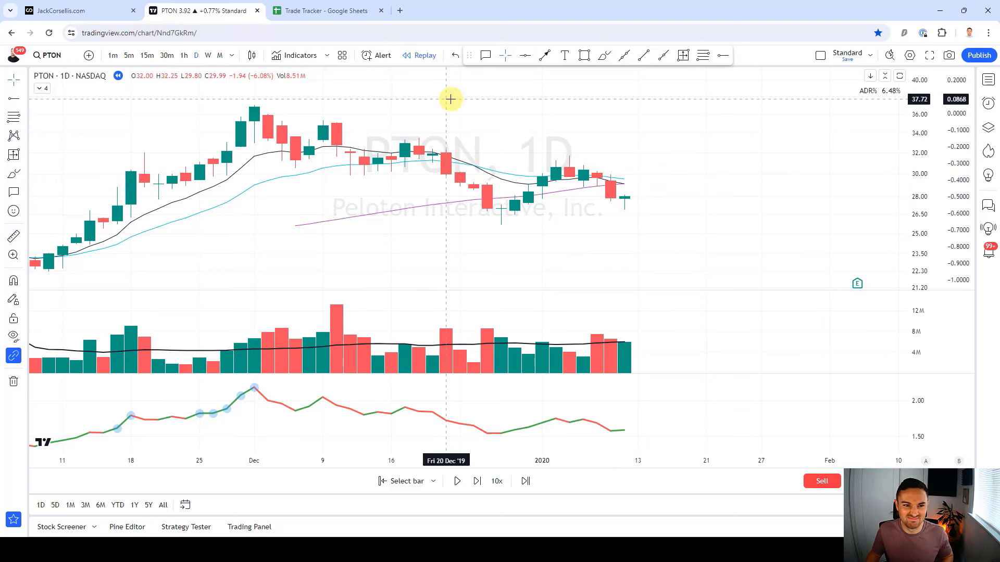
Advance the replay bar by bar to the 24 Jan '20 candle
{"action": "key", "text": "shift+Right"}
{"action": "key", "text": "shift+Right"}
{"action": "key", "text": "shift+Right"}
{"action": "key", "text": "shift+Right"}
{"action": "key", "text": "shift+Right"}
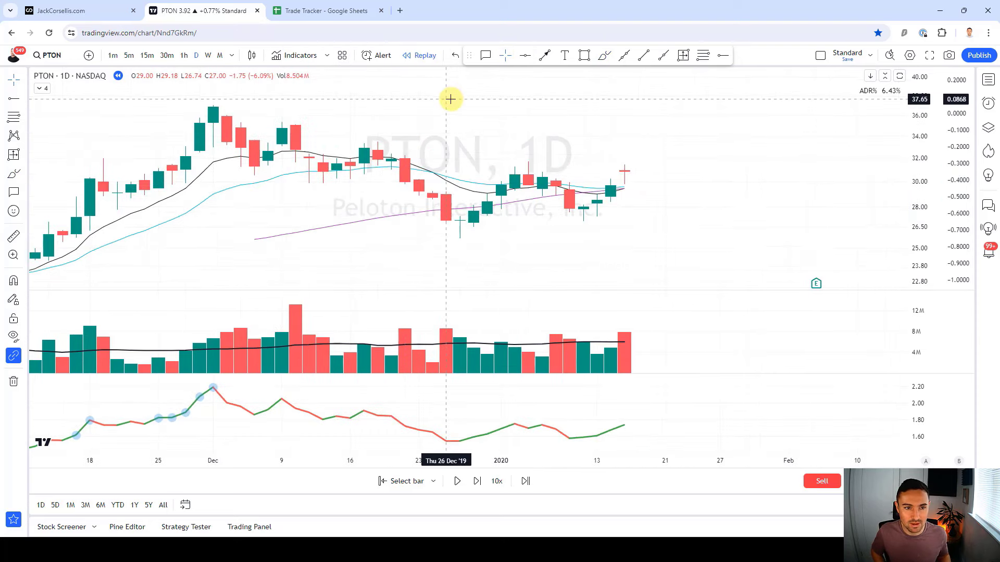
{"action": "key", "text": "shift+Right"}
{"action": "key", "text": "shift+Right"}
{"action": "key", "text": "shift+Right"}
{"action": "key", "text": "shift+Right"}
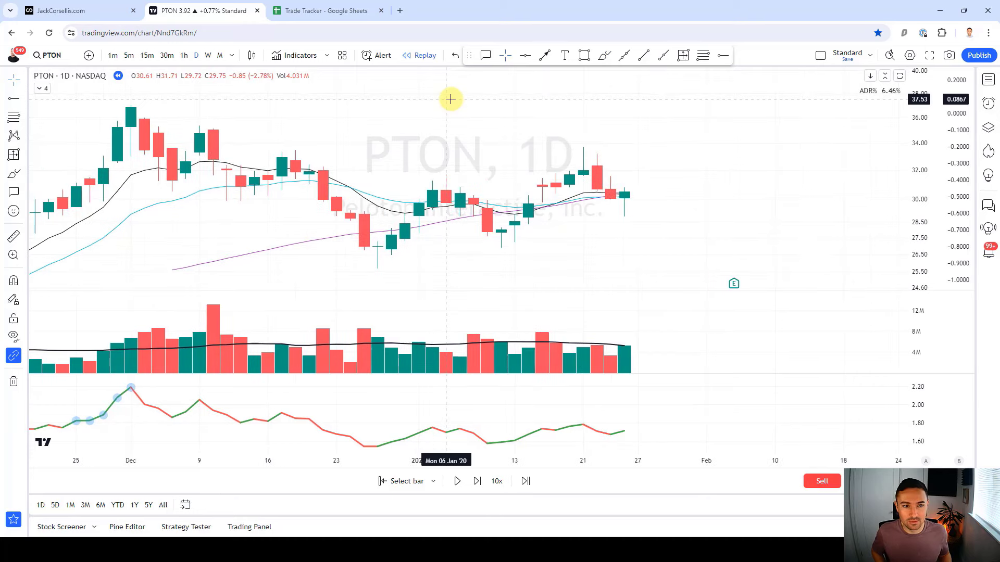
Place entry 30.77, stop 28.85 and target levels 32.69 and 34.61 from the 24 Jan '20 candle, and measure the entry-to-stop range beside it
{"action": "left_click", "coordinate": [703, 55]}
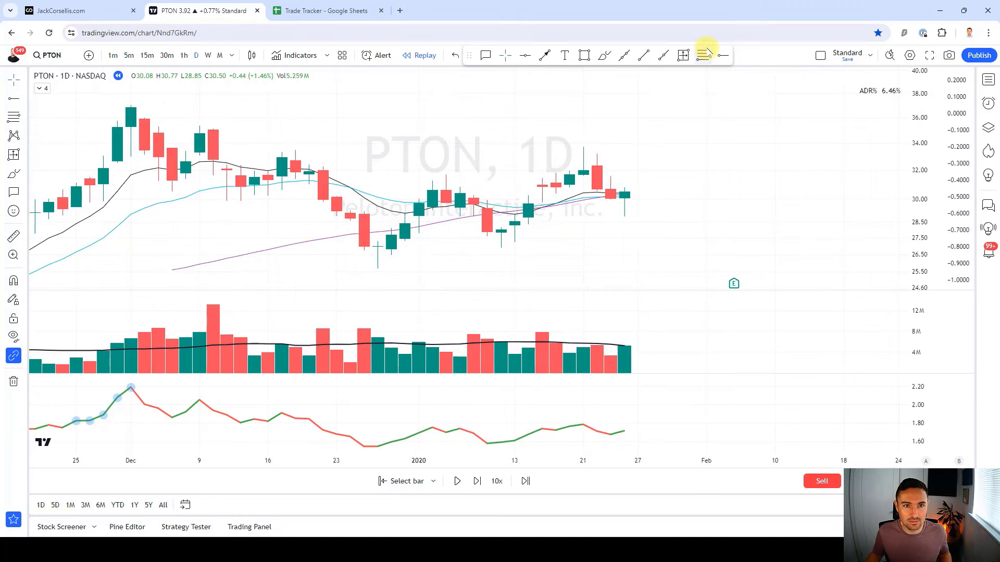
{"action": "left_click", "coordinate": [625, 183]}
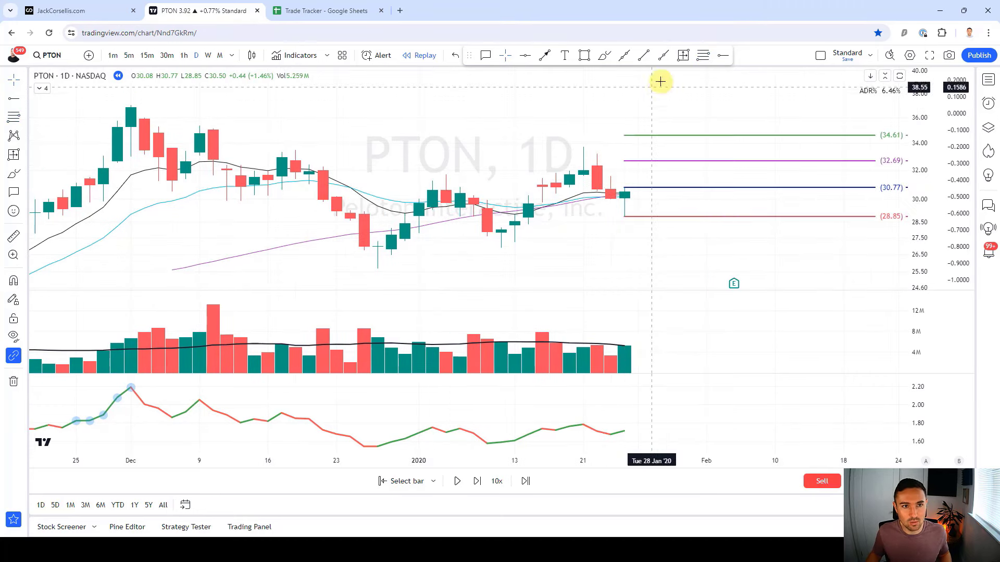
{"action": "left_click", "coordinate": [625, 216]}
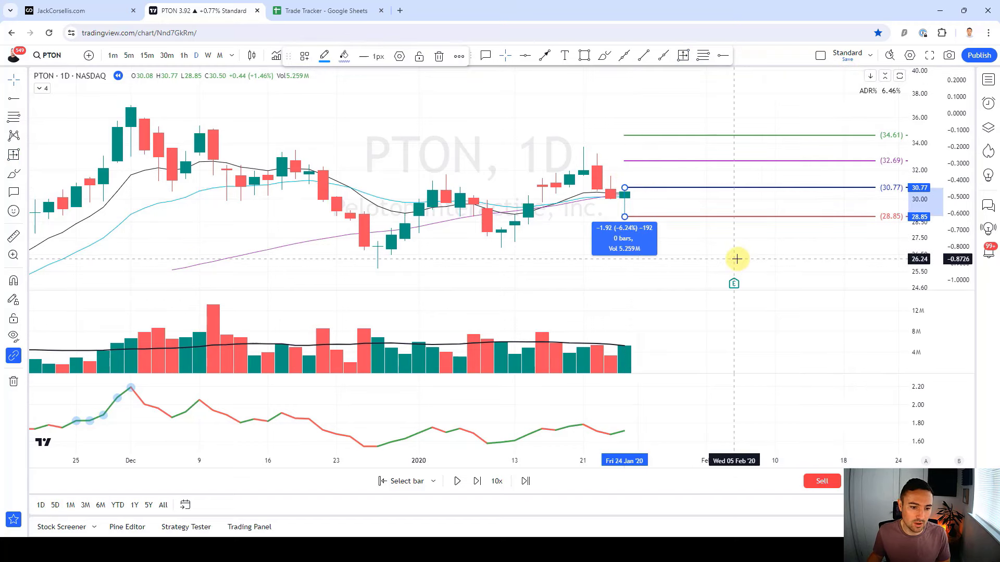
{"action": "left_click", "coordinate": [510, 257]}
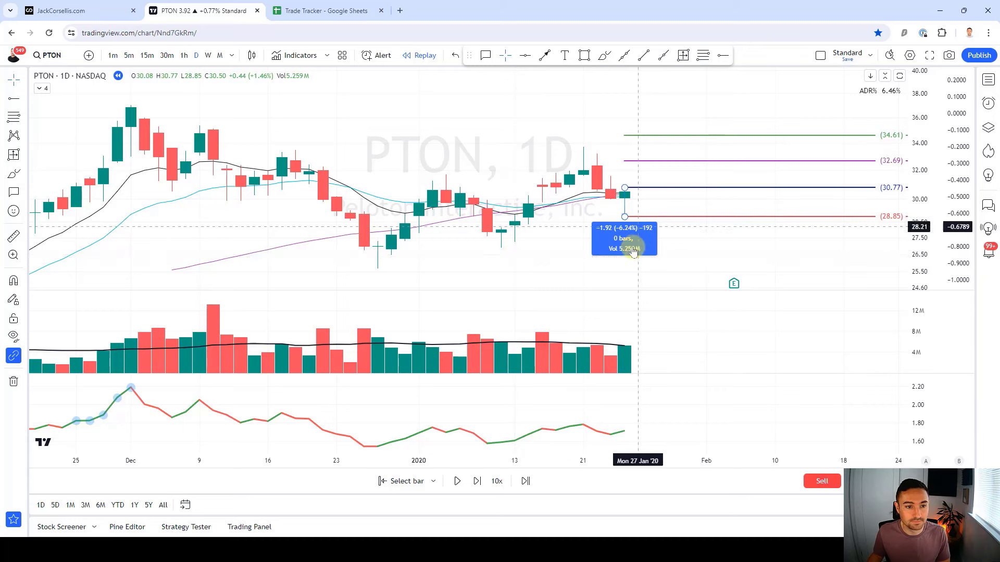
{"action": "left_click_drag", "start_coordinate": [635, 248], "coordinate": [675, 235]}
{"action": "left_click", "coordinate": [546, 255]}
{"action": "left_click", "coordinate": [545, 255]}
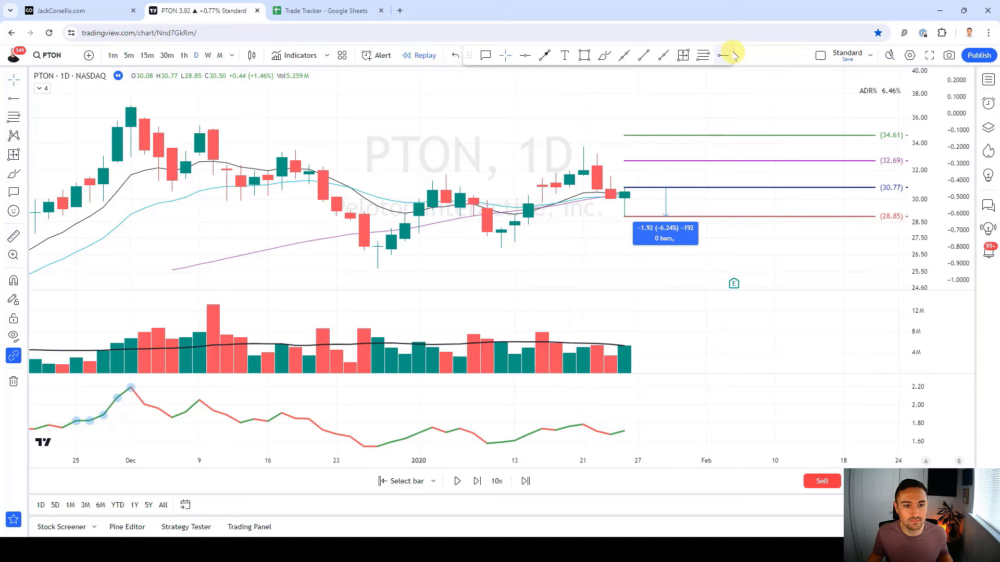
Sketch a vertical brush stroke between the 34.61 and 32.69 target lines and delete it
{"action": "left_click", "coordinate": [604, 55]}
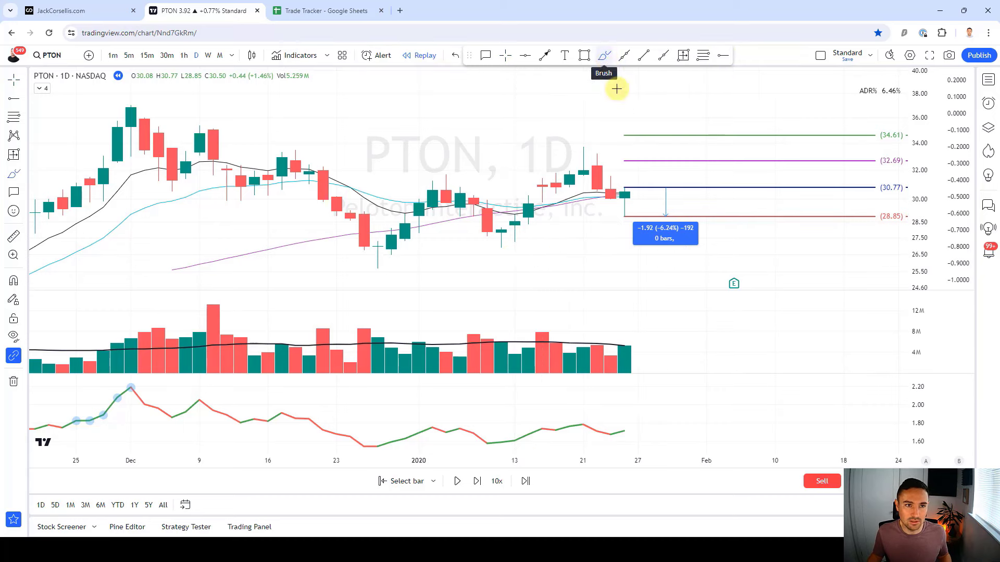
{"action": "left_click_drag", "start_coordinate": [637, 134], "coordinate": [636, 156]}
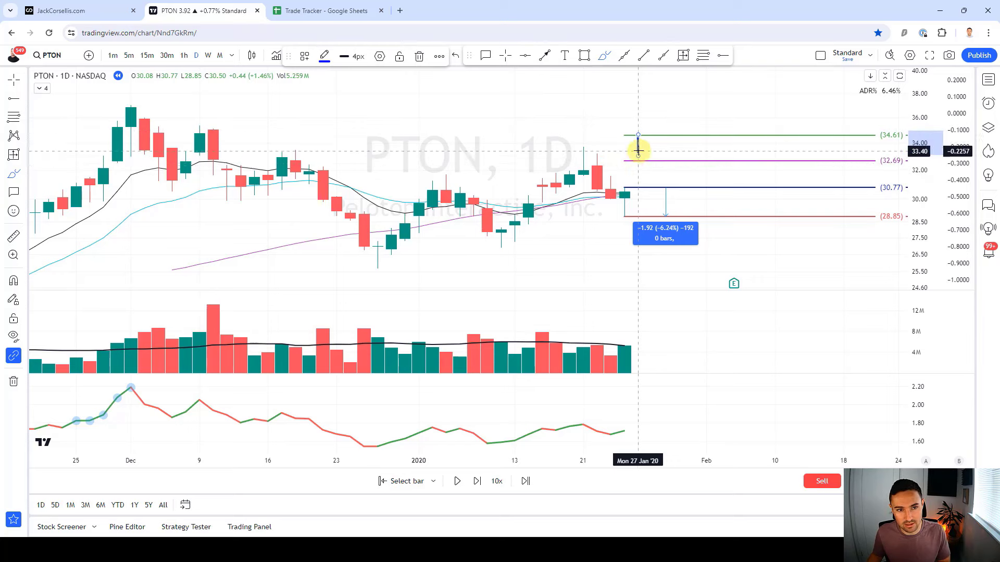
{"action": "key", "text": "Delete"}
{"action": "left_click", "coordinate": [516, 126]}
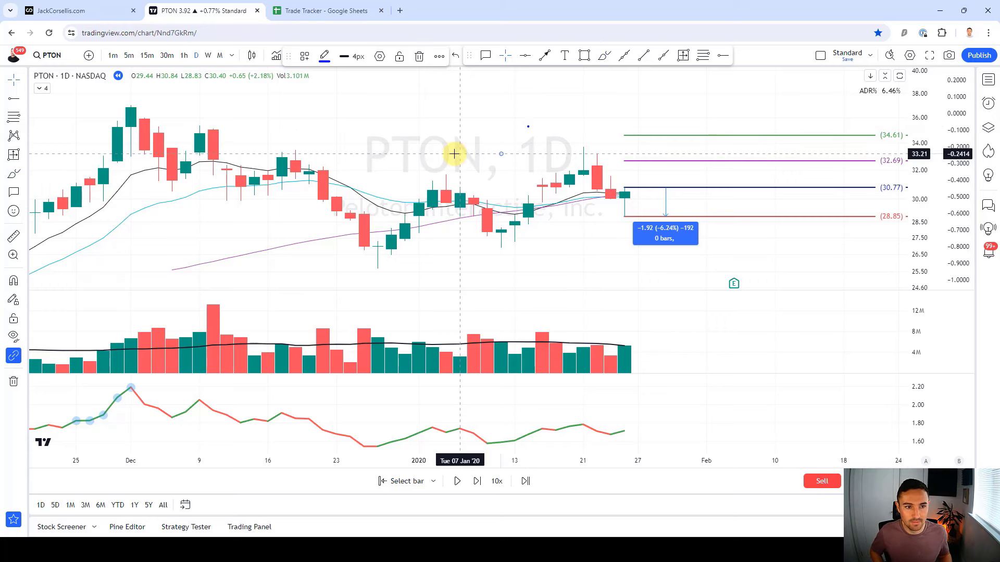
{"action": "left_click", "coordinate": [465, 130]}
Advance the replay to 27 Jan '20, point an ENTRY callout at that candle, and move the stop level to 29.20
{"action": "key", "text": "shift+Right"}
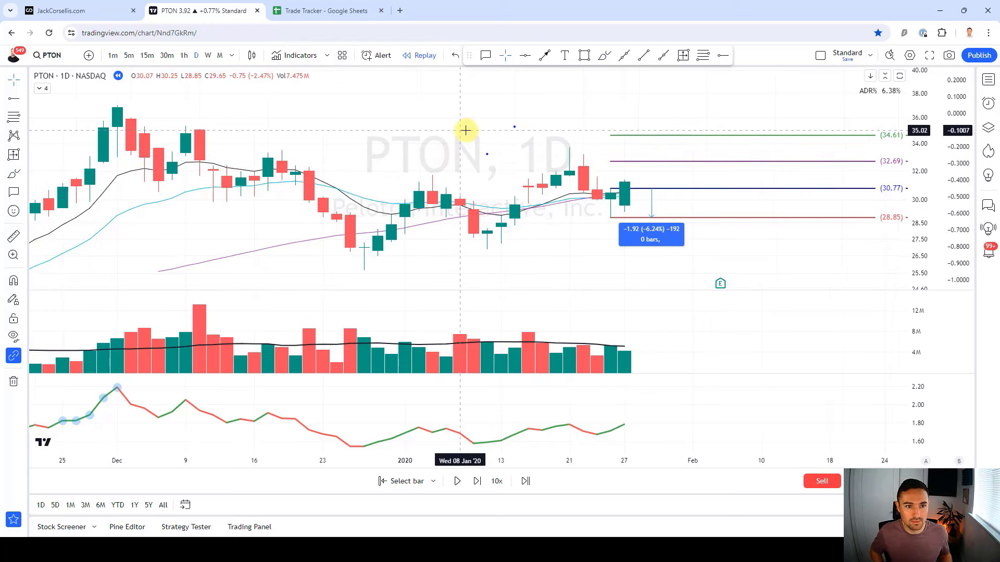
{"action": "left_click", "coordinate": [492, 59]}
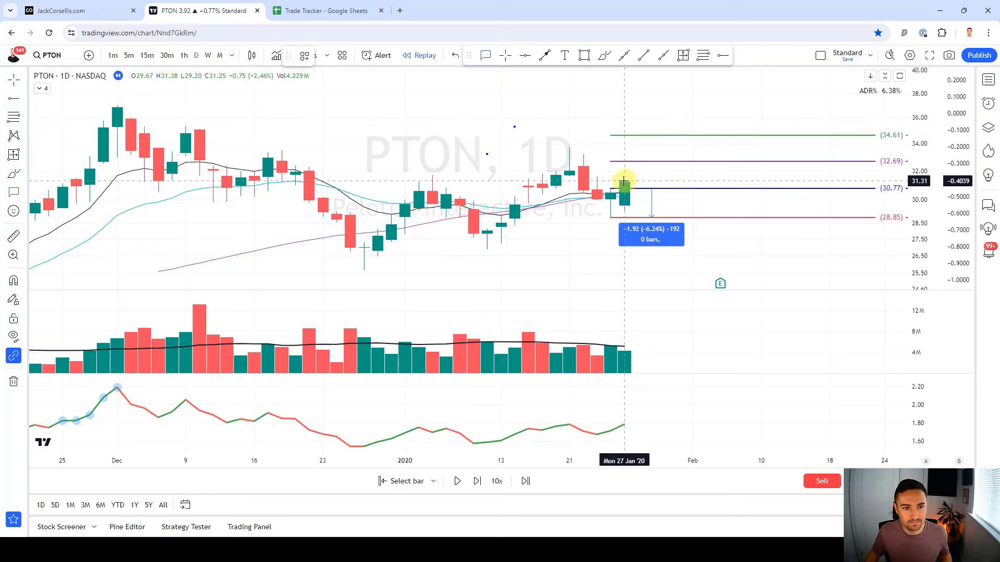
{"action": "left_click_drag", "start_coordinate": [623, 180], "coordinate": [553, 106]}
{"action": "left_click", "coordinate": [526, 127]}
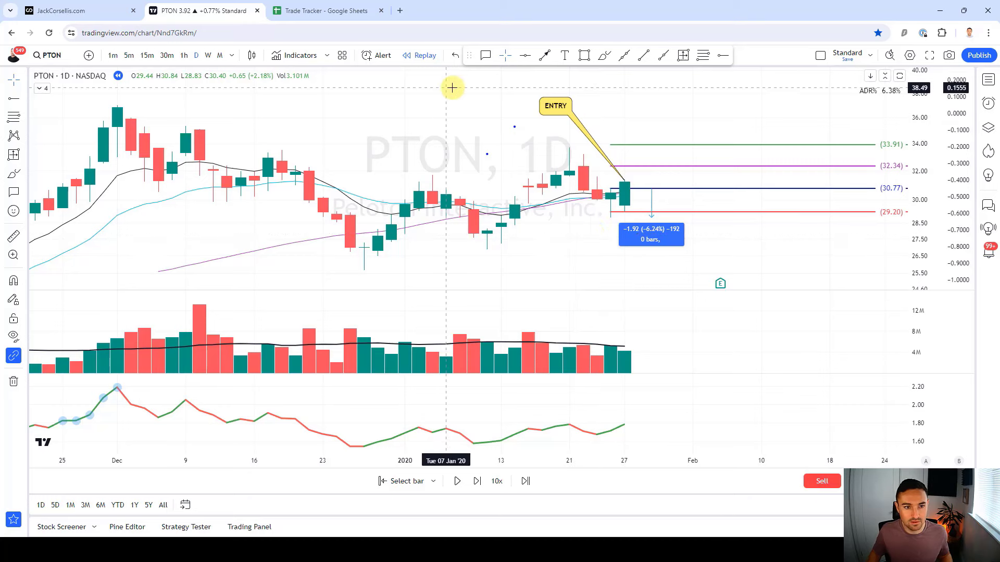
Advance the replay two bars to 29 Jan '20 and mark that candle at the 32.34 target with a downward arrow
{"action": "key", "text": "shift+Right"}
{"action": "key", "text": "shift+Right"}
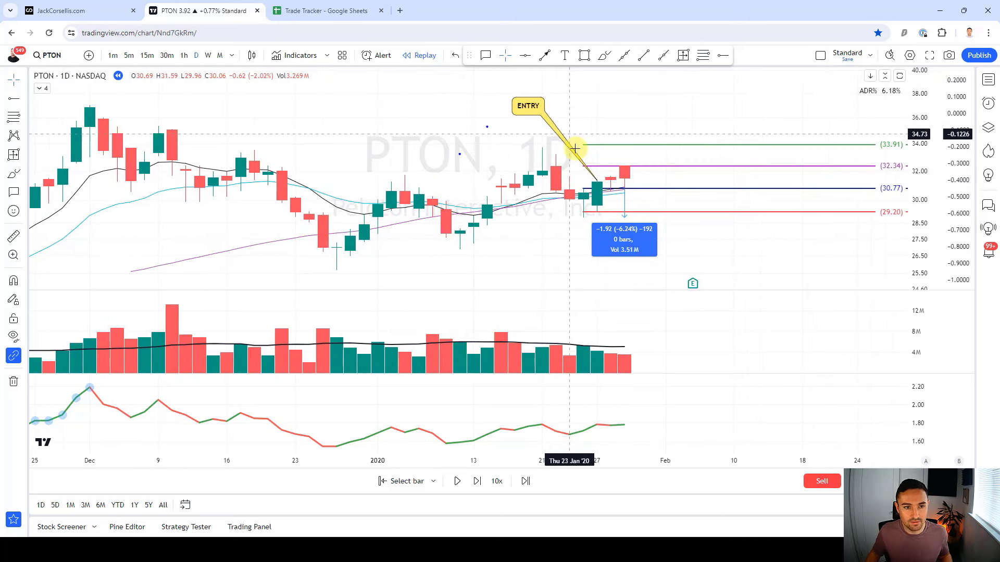
{"action": "key", "text": "ctrl"}
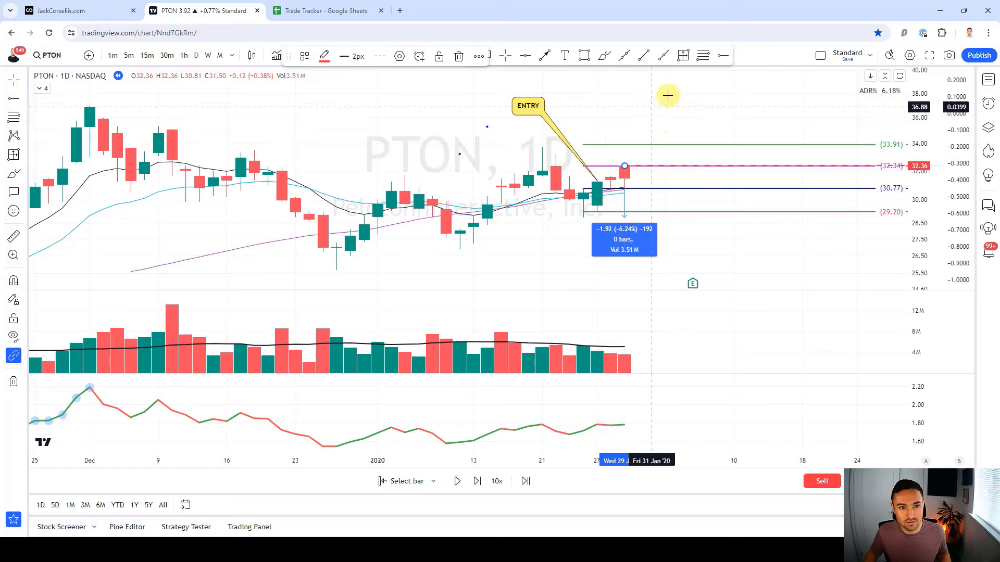
{"action": "left_click", "coordinate": [545, 55]}
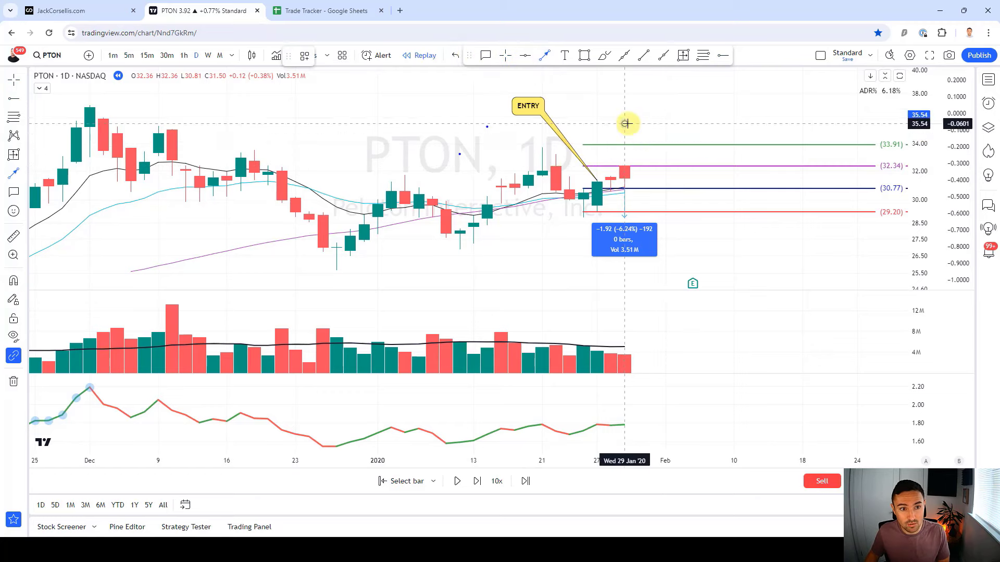
{"action": "left_click_drag", "start_coordinate": [624, 123], "coordinate": [625, 159]}
Shorten the risk measurement to run from 30.77 to 29.25 and shift it clear of the candles into the empty chart area
{"action": "left_click_drag", "start_coordinate": [623, 218], "coordinate": [625, 212]}
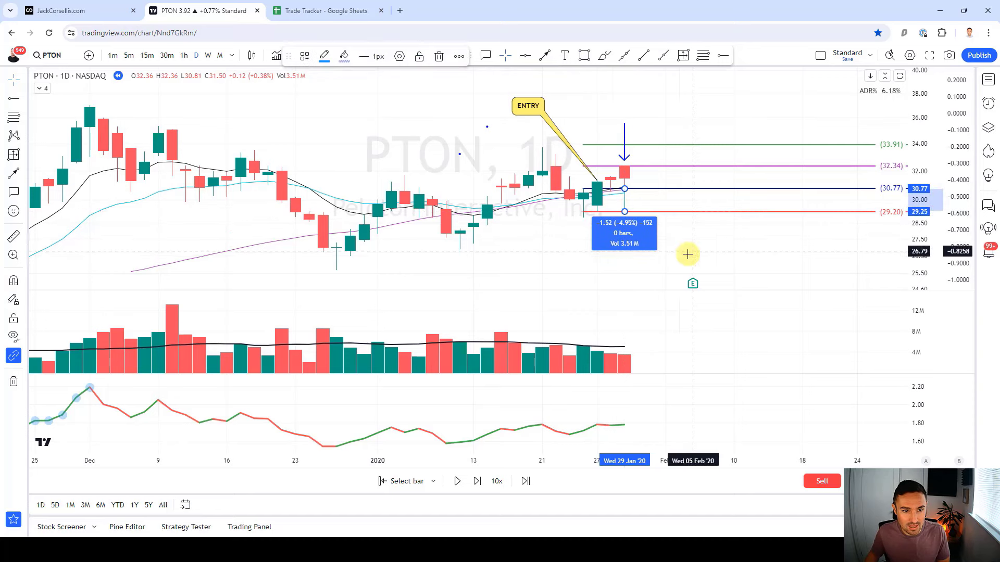
{"action": "key", "text": "Right"}
{"action": "key", "text": "Right"}
{"action": "key", "text": "Right"}
{"action": "key", "text": "Right"}
{"action": "key", "text": "Right"}
{"action": "key", "text": "Right"}
{"action": "key", "text": "Right"}
{"action": "key", "text": "Right"}
{"action": "left_click", "coordinate": [783, 266]}
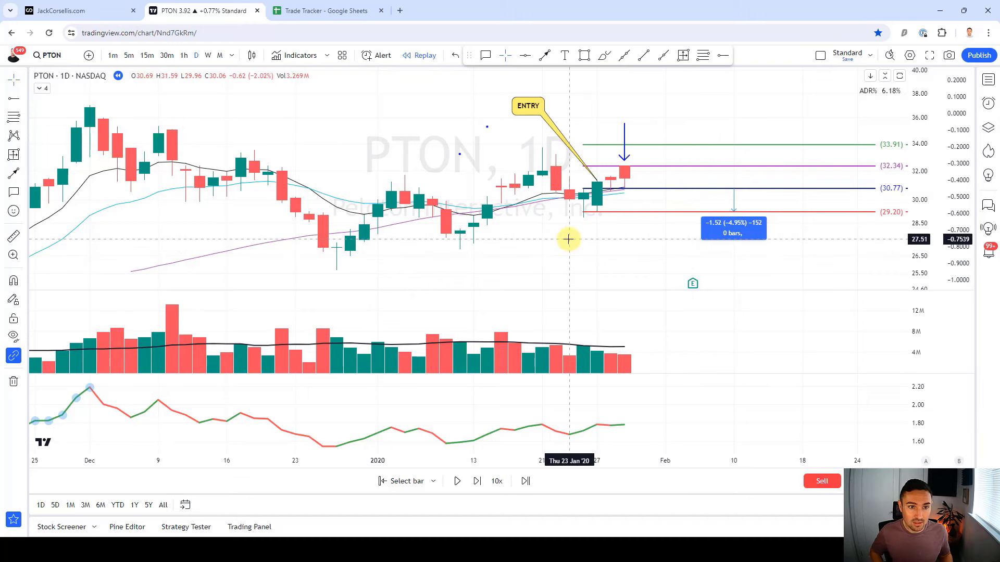
Advance the replay four bars to 4 Feb '20 and mark that candle at the 33.91 target with a downward arrow
{"action": "key", "text": "shift+Right"}
{"action": "key", "text": "shift+Right"}
{"action": "key", "text": "shift+Right"}
{"action": "key", "text": "shift+Right"}
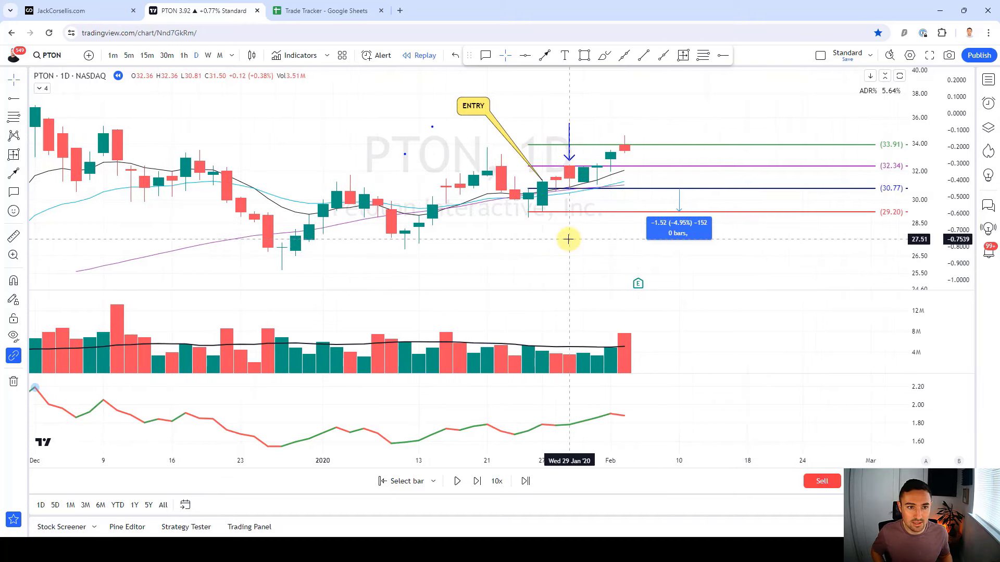
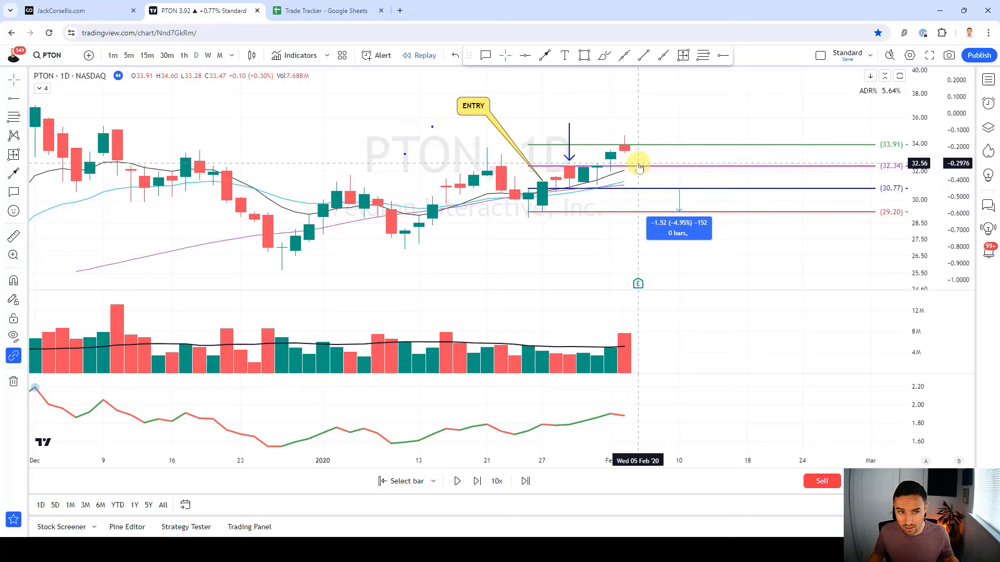
{"action": "left_click", "coordinate": [545, 55]}
{"action": "left_click", "coordinate": [624, 101]}
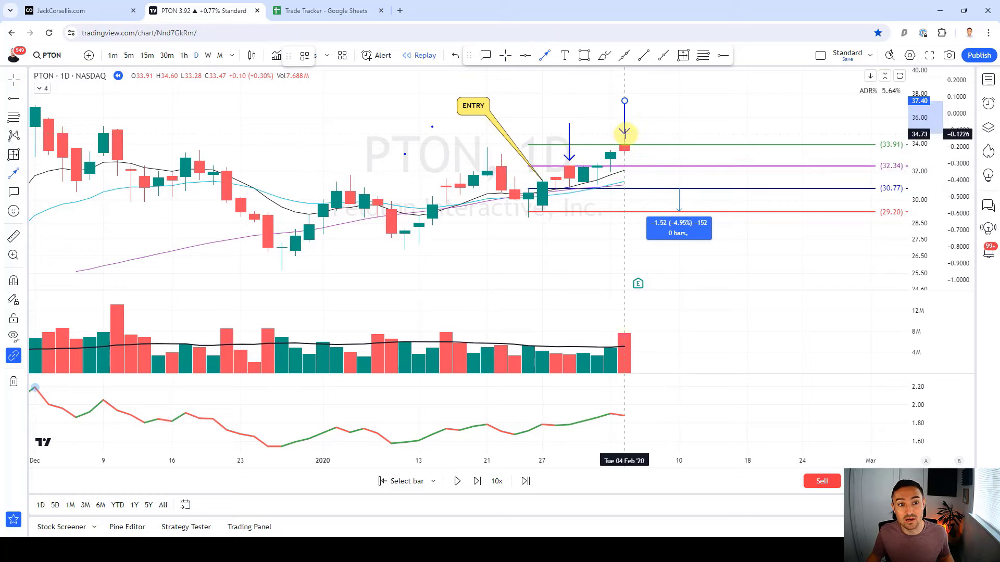
Advance the replay two bars to 6 Feb '20 and measure the move from the 30.77 entry to that candle's 29.00 close
{"action": "key", "text": "shift+Right"}
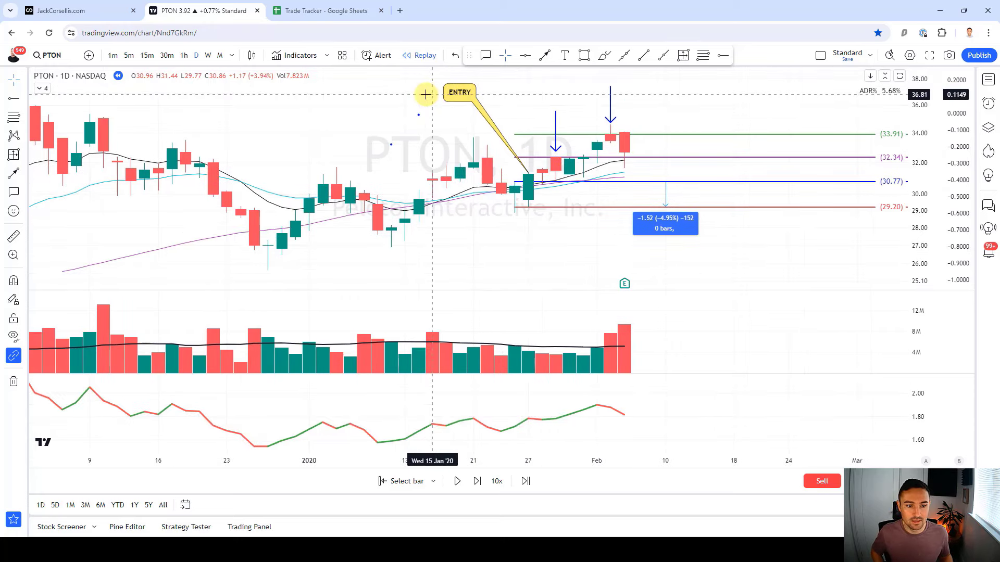
{"action": "key", "text": "shift+Right"}
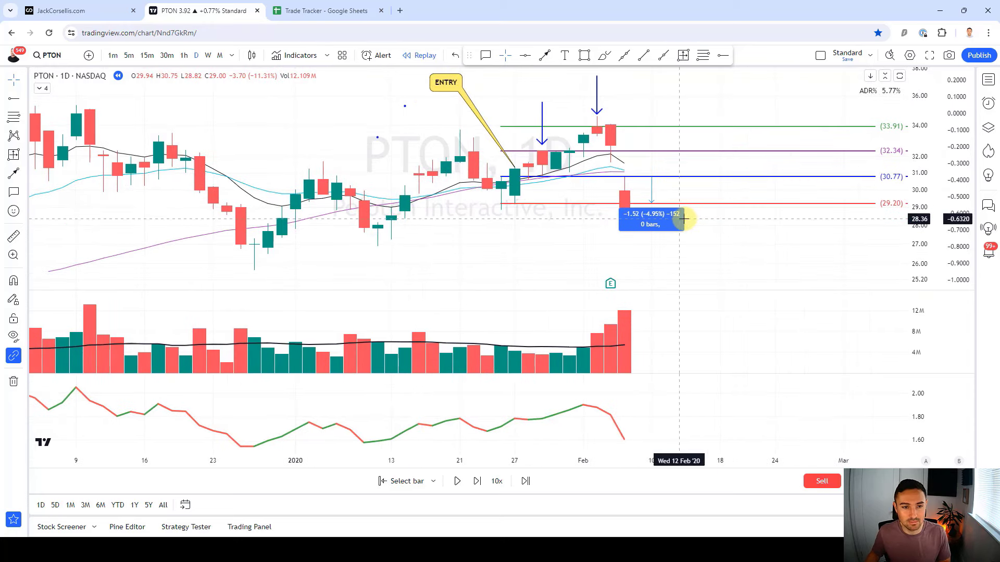
{"action": "mouse_move", "coordinate": [680, 219]}
{"action": "left_mouse_down"}
{"action": "mouse_move", "coordinate": [673, 223]}
{"action": "mouse_move", "coordinate": [723, 214]}
{"action": "left_mouse_up"}
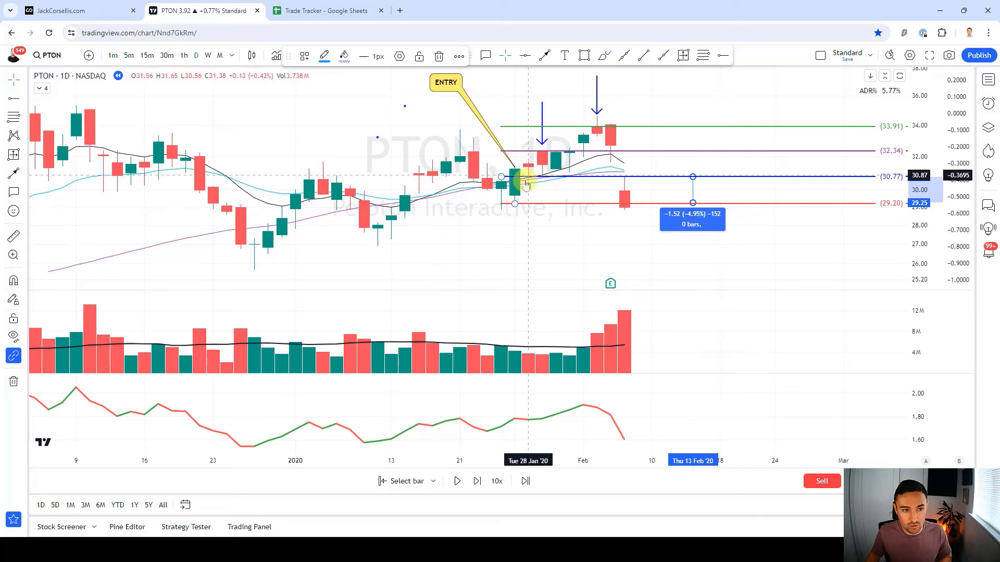
{"action": "left_click", "coordinate": [682, 55]}
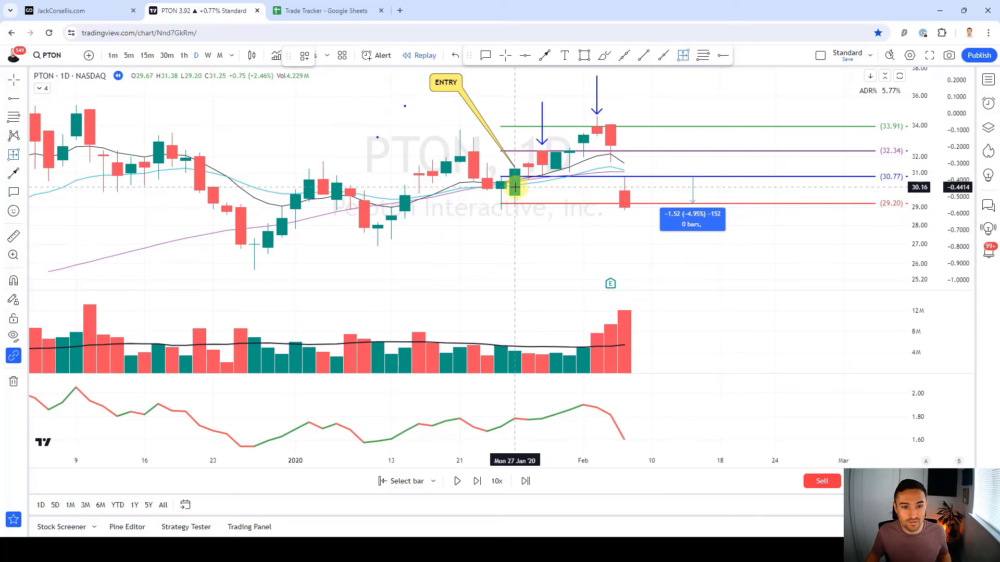
{"action": "left_click", "coordinate": [502, 177], "text": "ctrl"}
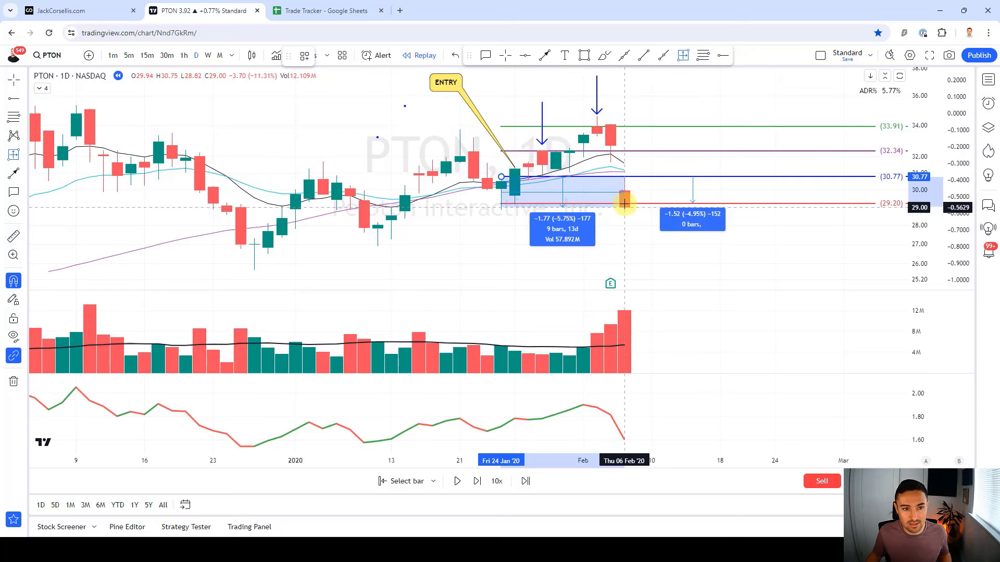
In the Trade Tracker sheet, set the 1/2 + 1/4s gains to 5% for Sales 1 and 2, 8% for Sale 3 and -5% for Sale 4
{"action": "left_click", "coordinate": [366, 16]}
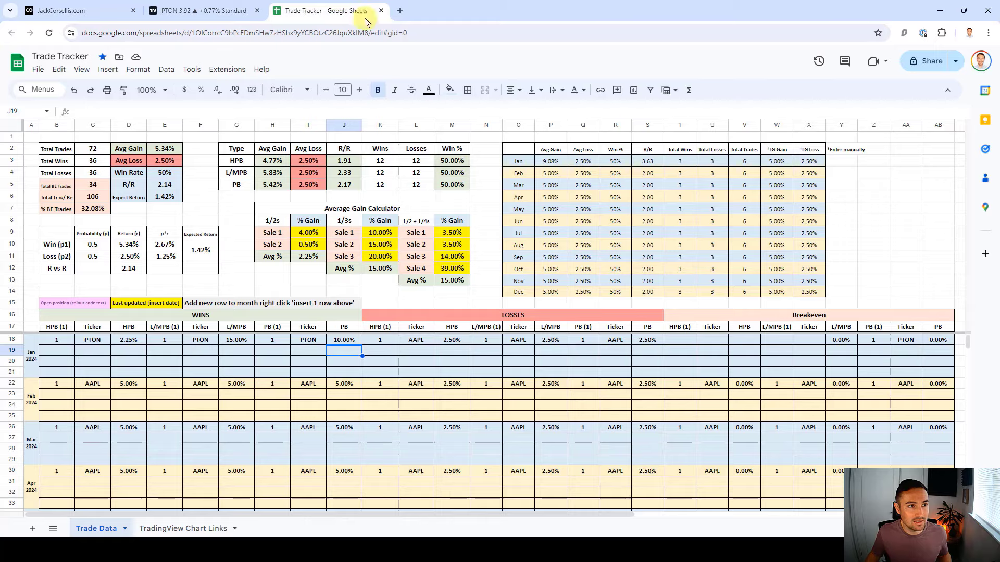
{"action": "left_click", "coordinate": [454, 237]}
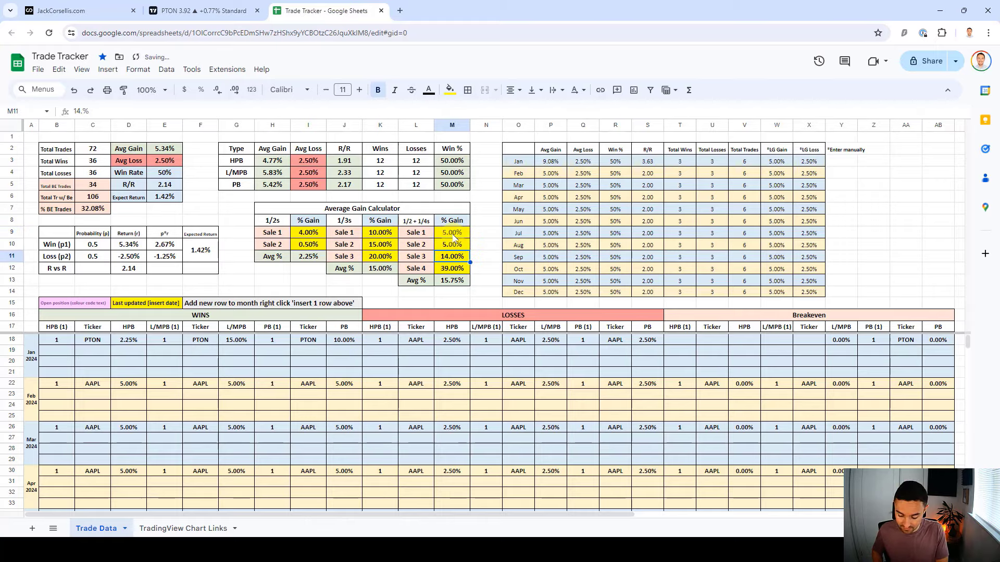
{"action": "type", "text": "8"}
{"action": "key", "text": "Return"}
{"action": "key", "text": "Return"}
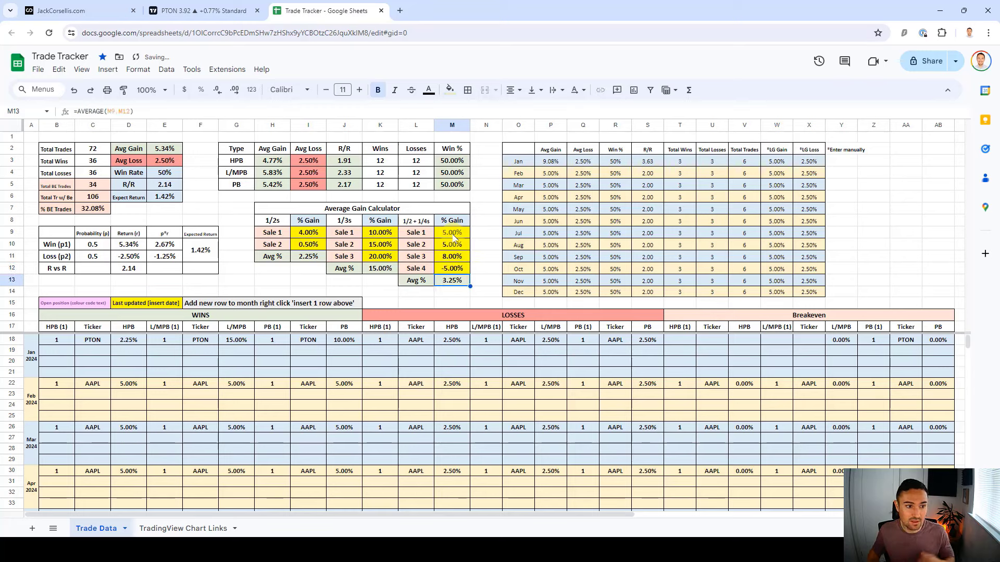
Record a second January PB win with count 1, ticker PTON and the calculator's average gain
{"action": "left_click", "coordinate": [267, 353]}
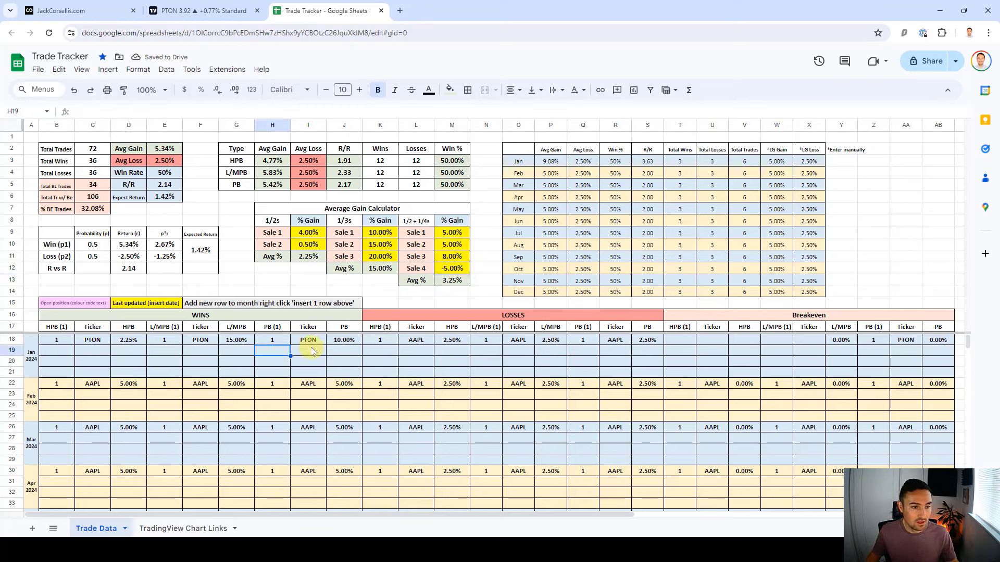
{"action": "left_click", "coordinate": [312, 352]}
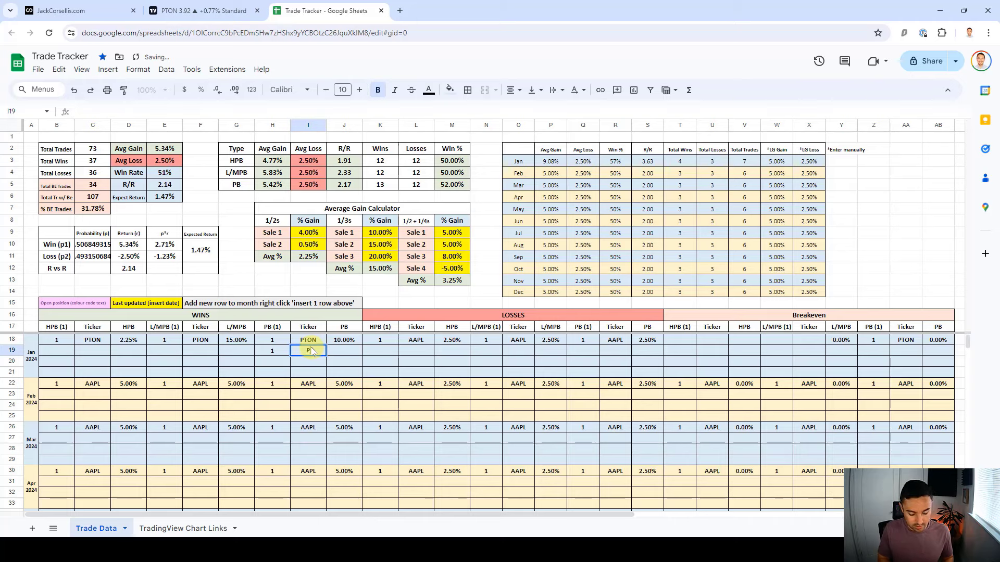
{"action": "key", "text": "Tab"}
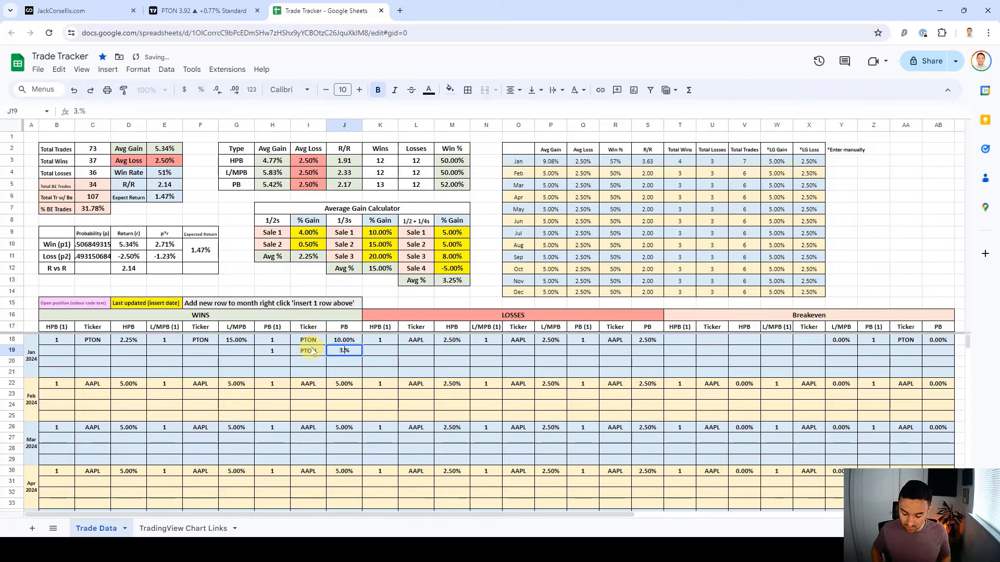
Switch back to the PTON chart in TradingView, remove all drawings, and advance the replay to 25 Feb '20
{"action": "left_click", "coordinate": [198, 10]}
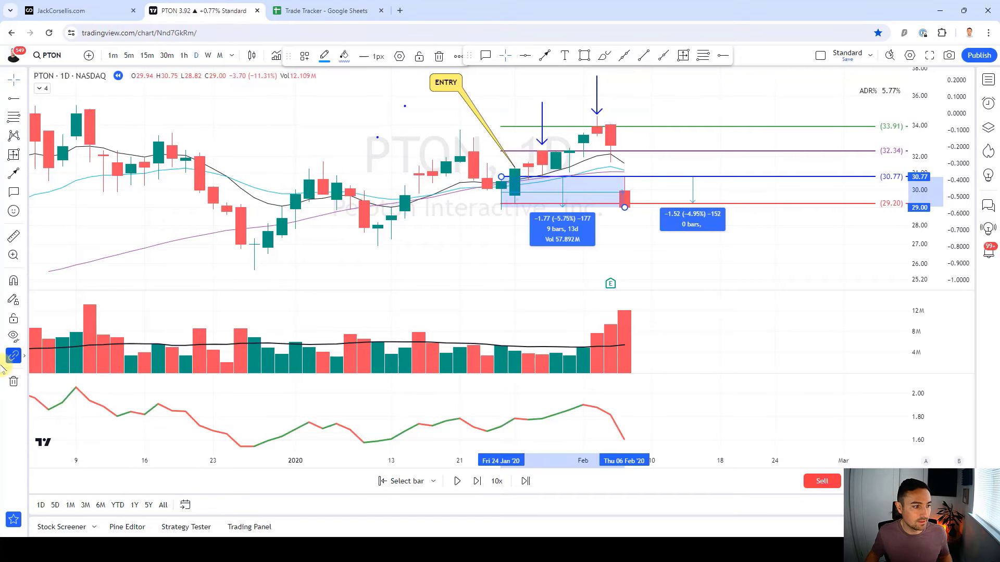
{"action": "key", "text": "shift+Right"}
{"action": "key", "text": "shift+Right"}
{"action": "key", "text": "shift+Right"}
{"action": "key", "text": "shift+Right"}
{"action": "key", "text": "shift+Right"}
{"action": "key", "text": "shift+Right"}
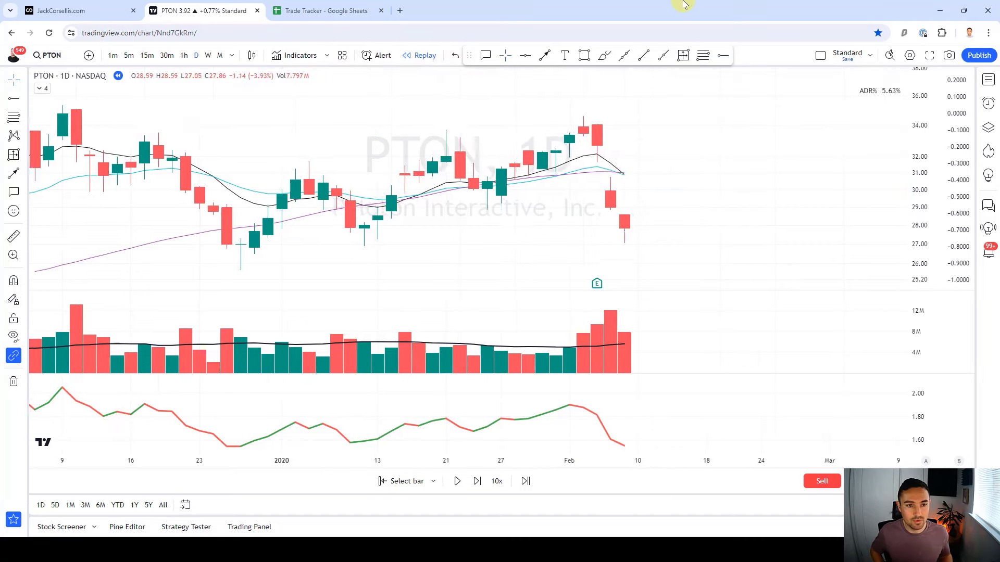
{"action": "key", "text": "shift+Right"}
{"action": "key", "text": "shift+Right"}
{"action": "key", "text": "shift+Right"}
{"action": "key", "text": "shift+Right"}
{"action": "key", "text": "shift+Right"}
{"action": "key", "text": "shift+Right"}
{"action": "key", "text": "shift+Right"}
{"action": "key", "text": "shift+Right"}
{"action": "key", "text": "shift+Right"}
{"action": "key", "text": "shift+Right"}
{"action": "key", "text": "shift+Right"}
{"action": "key", "text": "shift+Right"}
{"action": "key", "text": "shift+Right"}
{"action": "key", "text": "shift+Right"}
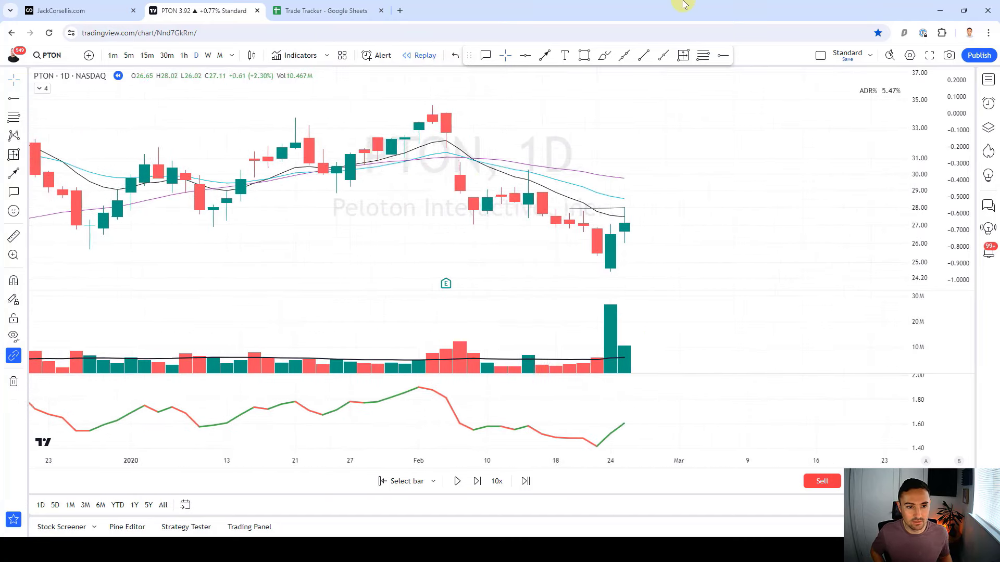
Advance the replay bar by bar to 1 Apr '20
{"action": "key", "text": "shift+Right"}
{"action": "key", "text": "shift+Right"}
{"action": "key", "text": "shift+Right"}
{"action": "key", "text": "shift+Right"}
{"action": "key", "text": "shift+Right"}
{"action": "key", "text": "shift+Right"}
{"action": "key", "text": "shift+Right"}
{"action": "key", "text": "shift+Right"}
{"action": "key", "text": "shift+Right"}
{"action": "key", "text": "shift+Right"}
{"action": "key", "text": "shift+Right"}
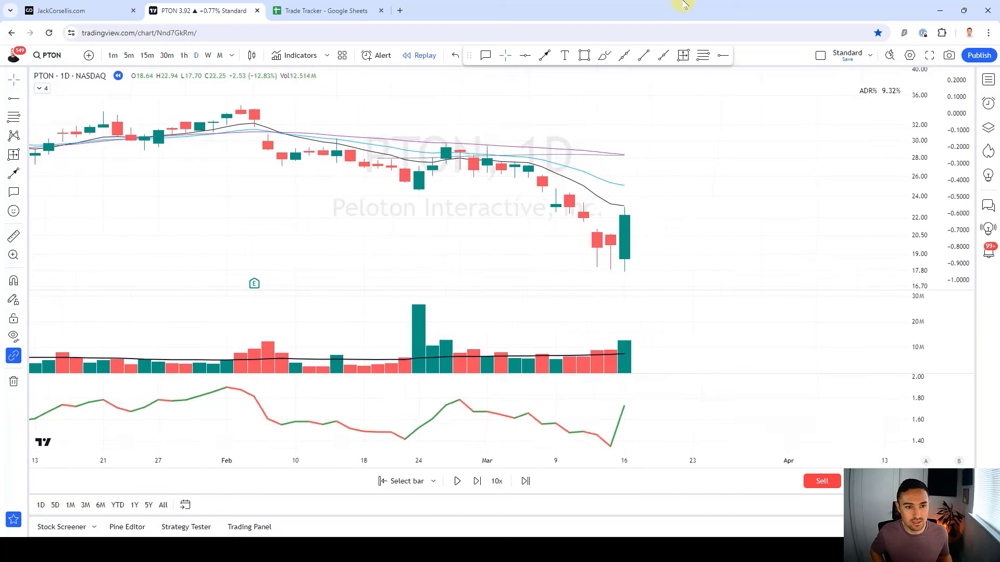
{"action": "key", "text": "shift+Right"}
{"action": "key", "text": "shift+Right"}
{"action": "key", "text": "shift+Right"}
{"action": "key", "text": "shift+Right"}
{"action": "key", "text": "shift+Right"}
{"action": "key", "text": "shift+Right"}
{"action": "key", "text": "shift+Right"}
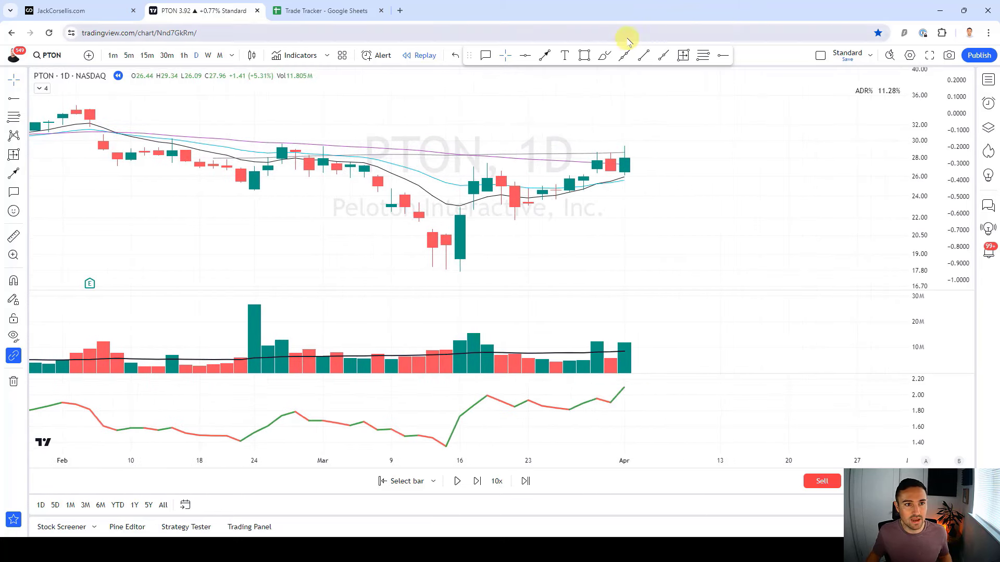
Trace the March rebound and the late-March rise with brush strokes, and undo them
{"action": "left_click", "coordinate": [604, 55]}
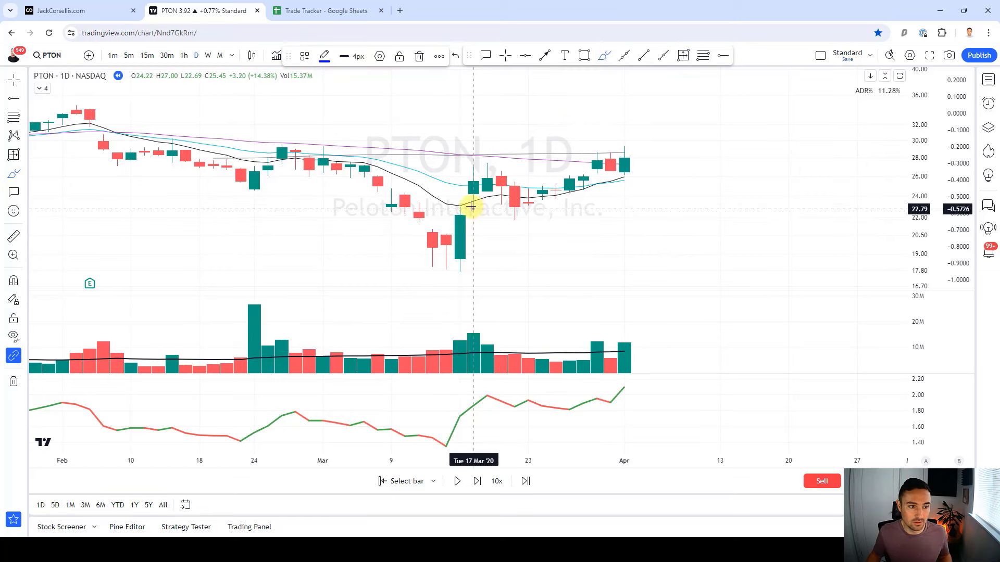
{"action": "mouse_move", "coordinate": [471, 206]}
{"action": "left_mouse_down"}
{"action": "mouse_move", "coordinate": [416, 270]}
{"action": "mouse_move", "coordinate": [464, 216]}
{"action": "mouse_move", "coordinate": [451, 201]}
{"action": "mouse_move", "coordinate": [431, 272]}
{"action": "mouse_move", "coordinate": [458, 203]}
{"action": "left_mouse_up"}
{"action": "key", "text": "ctrl+z"}
{"action": "key", "text": "ctrl+z"}
{"action": "key", "text": "ctrl+z"}
{"action": "left_click_drag", "start_coordinate": [528, 186], "coordinate": [600, 177]}
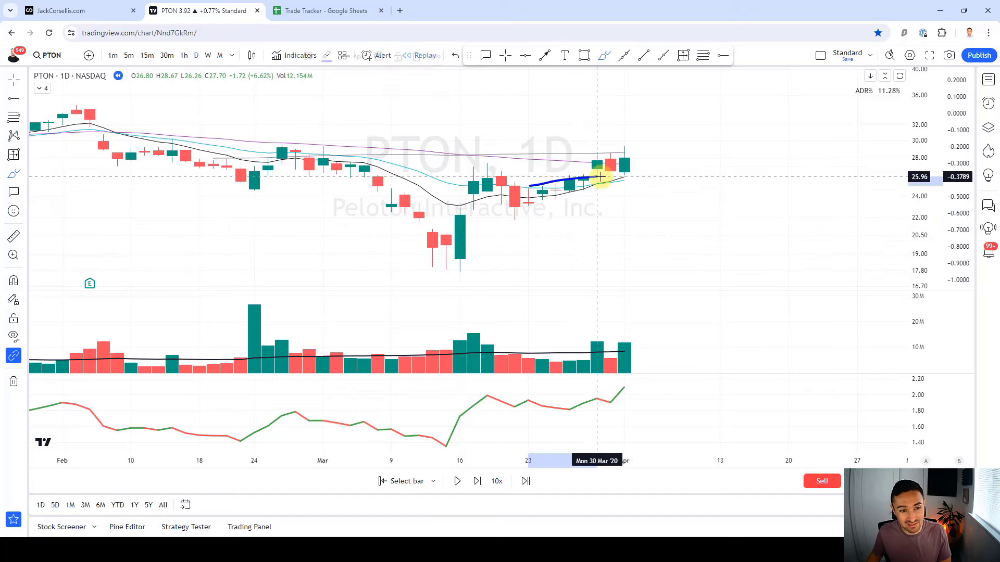
{"action": "key", "text": "ctrl+z"}
Advance the replay to 8 Apr '20 and check the wider price structure since December
{"action": "left_click", "coordinate": [505, 55]}
{"action": "scroll", "coordinate": [473, 119], "scroll_direction": "down", "scroll_amount": 1}
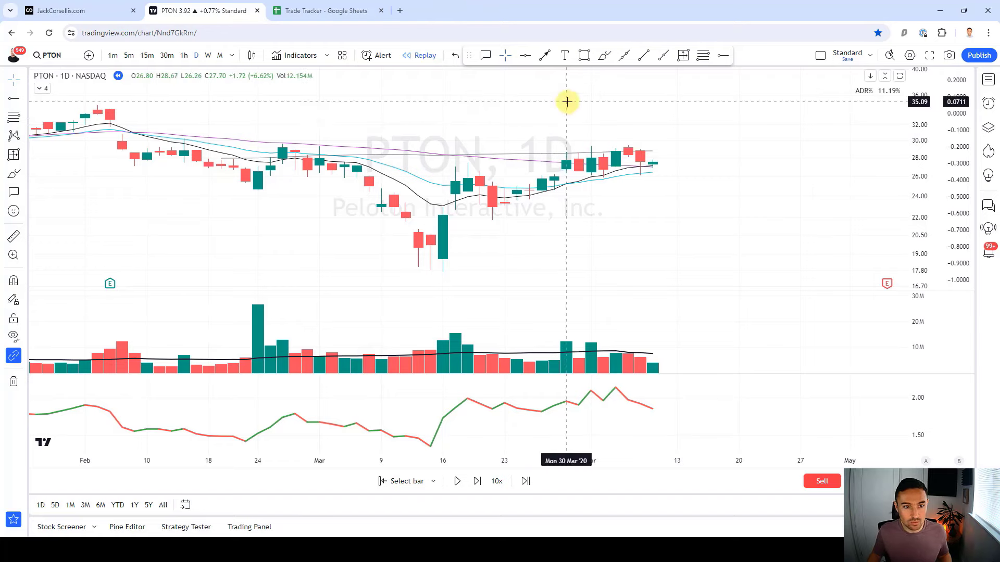
{"action": "scroll", "coordinate": [632, 177], "scroll_direction": "down", "scroll_amount": 4}
{"action": "scroll", "coordinate": [760, 140], "scroll_direction": "up", "scroll_amount": 4}
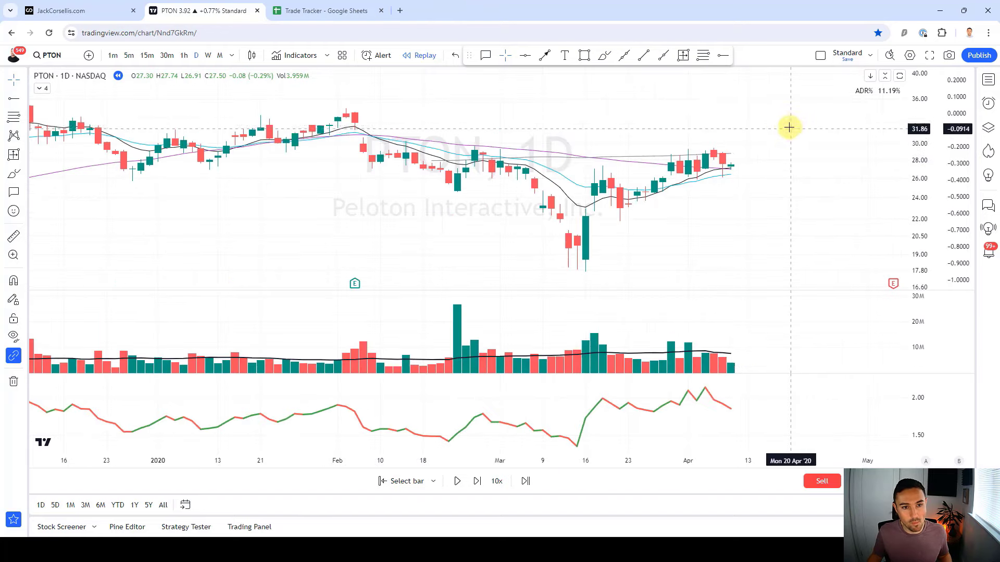
Brush over the price base from late January to April and the late-March volume bars, and delete both strokes
{"action": "left_click", "coordinate": [604, 55]}
{"action": "mouse_move", "coordinate": [252, 174]}
{"action": "left_mouse_down"}
{"action": "mouse_move", "coordinate": [380, 236]}
{"action": "mouse_move", "coordinate": [596, 212]}
{"action": "mouse_move", "coordinate": [704, 186]}
{"action": "left_mouse_up"}
{"action": "key", "text": "Delete"}
{"action": "scroll", "coordinate": [738, 197], "scroll_direction": "up", "scroll_amount": 5}
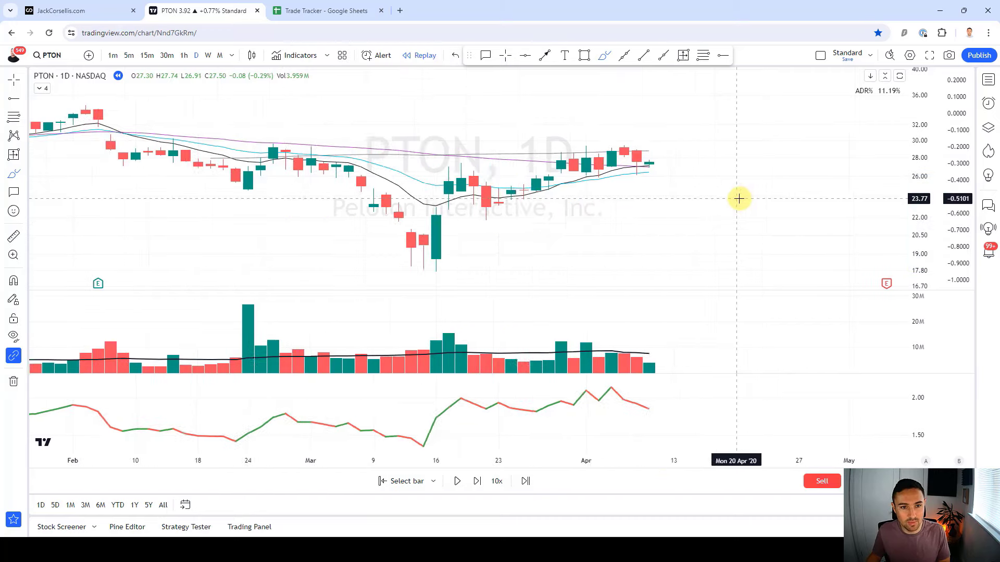
{"action": "left_click_drag", "start_coordinate": [491, 335], "coordinate": [551, 362]}
{"action": "key", "text": "Delete"}
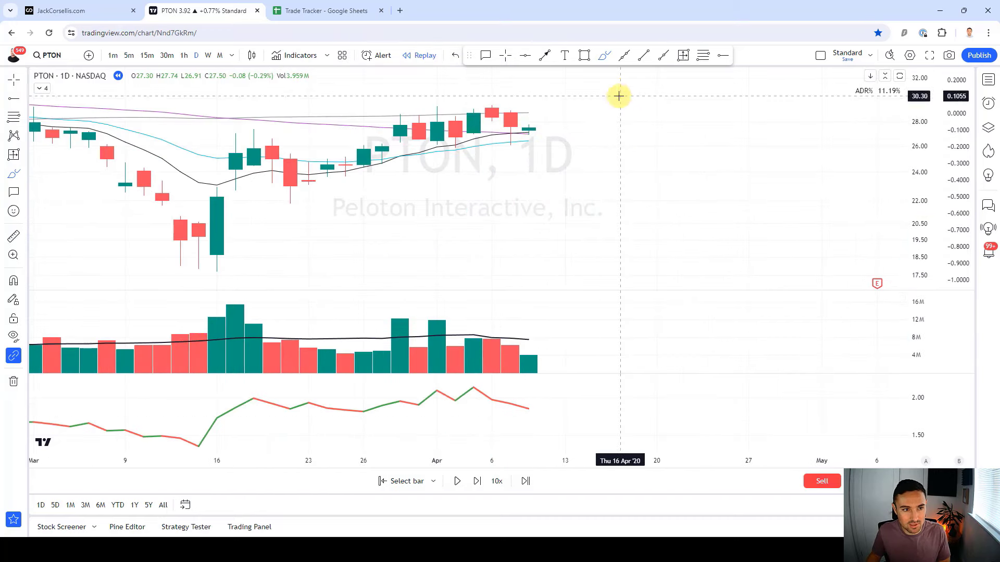
Draw entry, stop and target levels on the 8 Apr '20 candle from its 27.74 high to its 26.91 low, and measure that range
{"action": "left_click", "coordinate": [703, 55]}
{"action": "left_click", "coordinate": [534, 111]}
{"action": "left_click", "coordinate": [529, 135]}
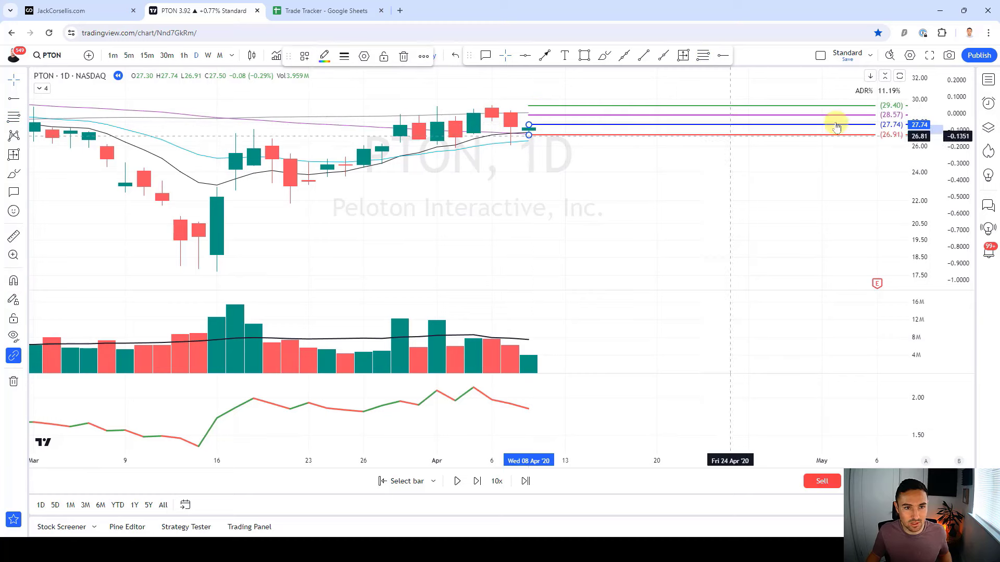
{"action": "left_click", "coordinate": [683, 56]}
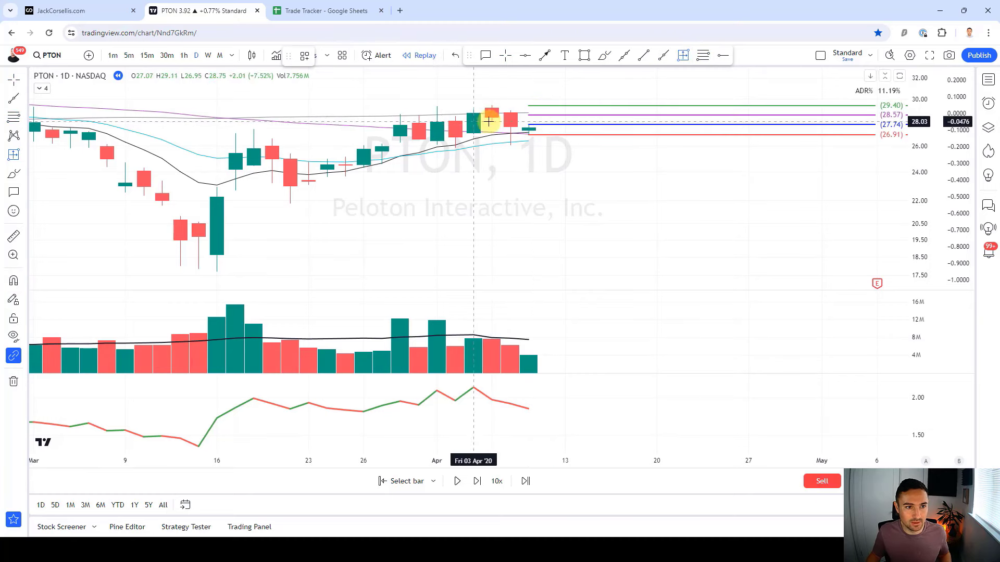
{"action": "left_click", "coordinate": [529, 125]}
{"action": "left_click", "coordinate": [531, 146], "text": "ctrl"}
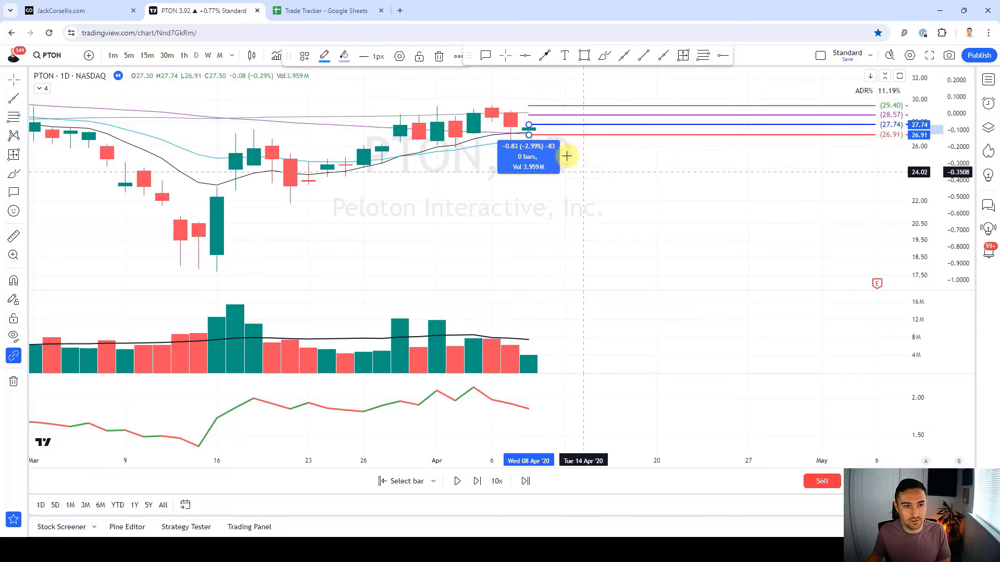
Shift the range measurement clear of the candles and advance the replay to 9 Apr '20
{"action": "key", "text": "Right"}
{"action": "key", "text": "Right"}
{"action": "key", "text": "Right"}
{"action": "key", "text": "Right"}
{"action": "left_click", "coordinate": [612, 206]}
{"action": "scroll", "coordinate": [566, 219], "scroll_direction": "down", "scroll_amount": 4}
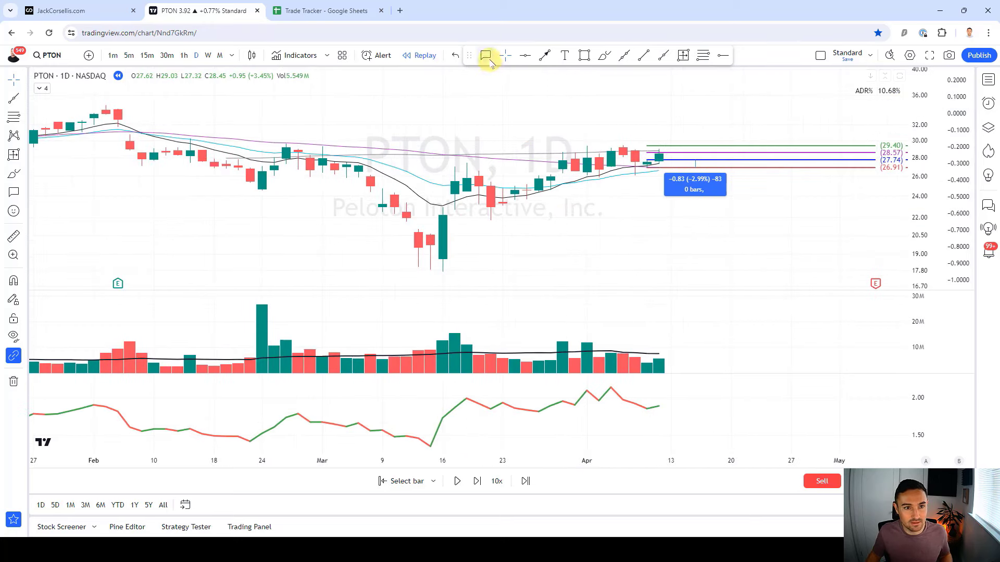
Set the stop level to 27.00 and label the 9 Apr '20 candle with an "ENTRY + 1/2" callout
{"action": "scroll", "coordinate": [560, 200], "scroll_direction": "up", "scroll_amount": 3}
{"action": "left_click_drag", "start_coordinate": [592, 149], "coordinate": [611, 149]}
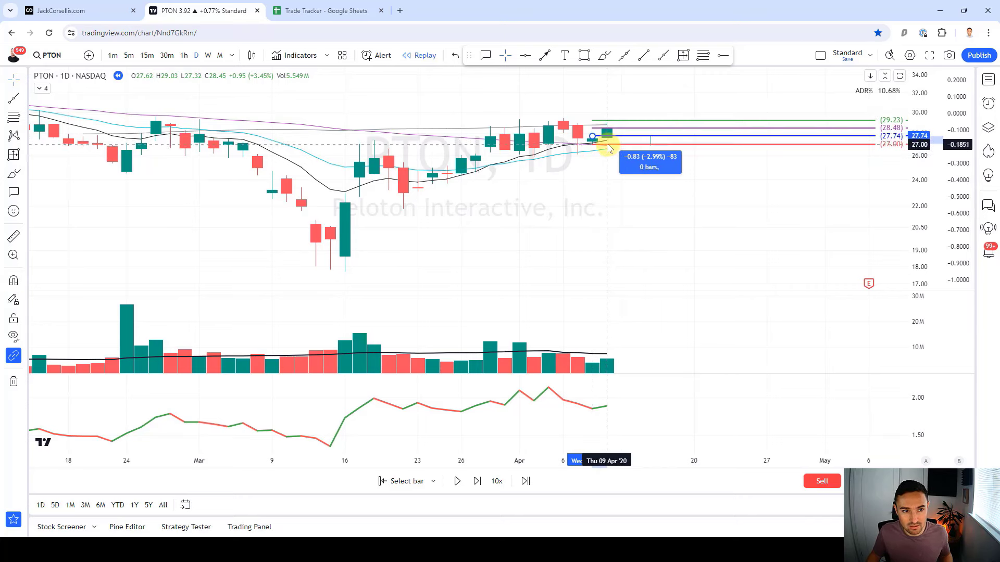
{"action": "left_click", "coordinate": [486, 55]}
{"action": "left_click", "coordinate": [607, 127]}
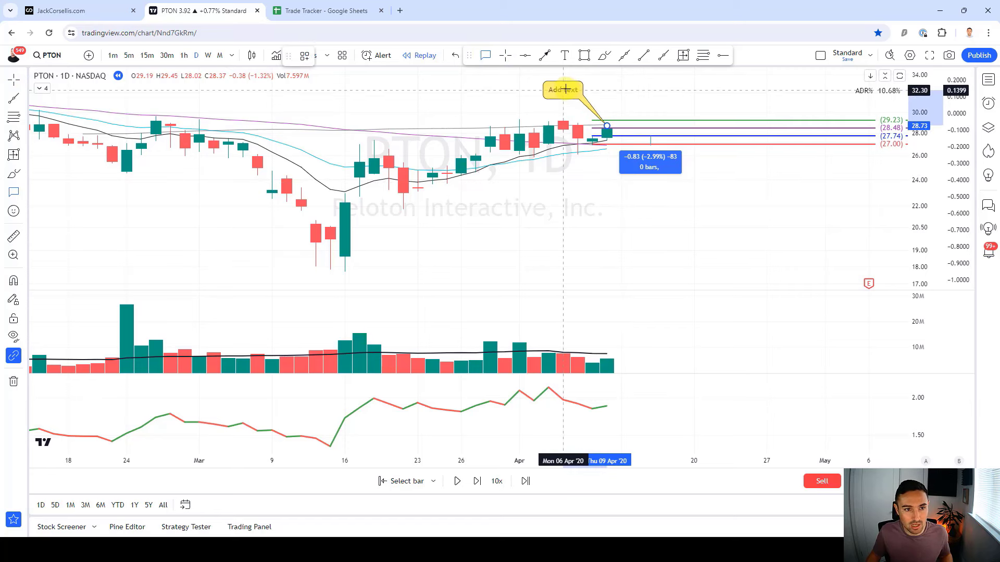
{"action": "left_click", "coordinate": [566, 87]}
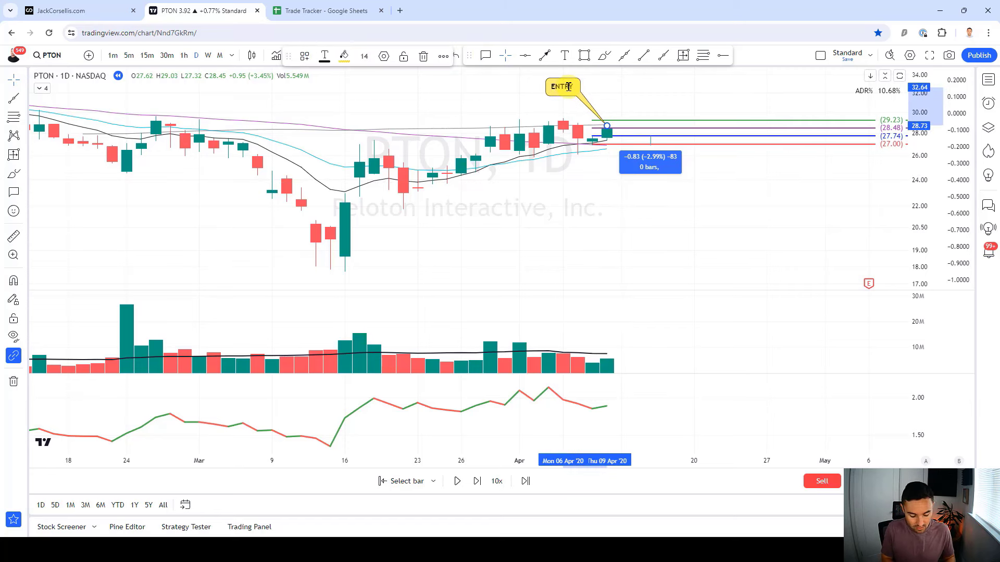
{"action": "left_click", "coordinate": [672, 138]}
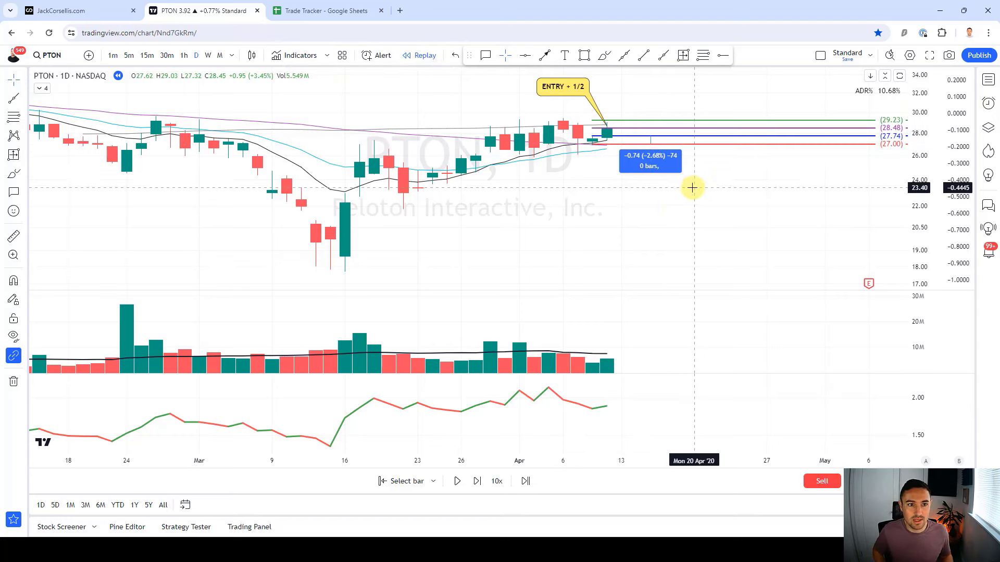
Advance the replay bar by bar from the entry candle to 21 Apr '20
{"action": "key", "text": "shift+Right"}
{"action": "scroll", "coordinate": [687, 188], "scroll_direction": "down", "scroll_amount": 3}
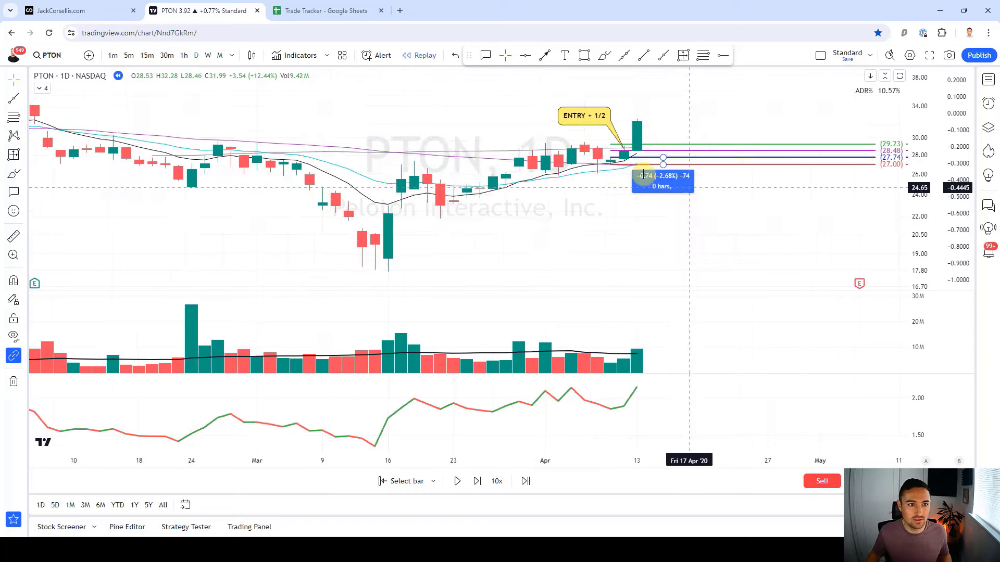
{"action": "scroll", "coordinate": [639, 232], "scroll_direction": "up", "scroll_amount": 2}
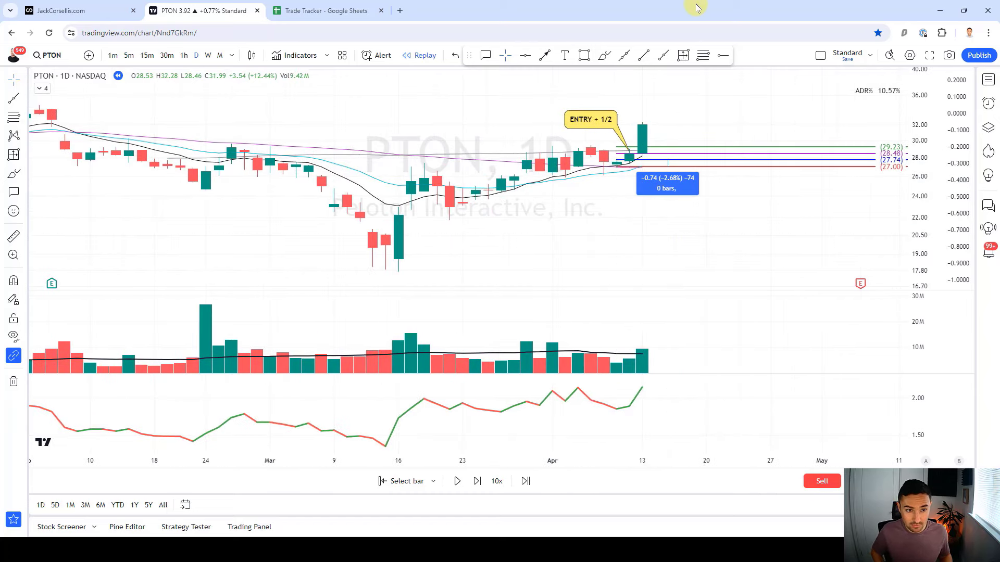
{"action": "key", "text": "shift+Right"}
{"action": "key", "text": "shift+Right"}
{"action": "key", "text": "shift+Right"}
{"action": "key", "text": "shift+Right"}
{"action": "key", "text": "shift+Right"}
{"action": "key", "text": "shift+Right"}
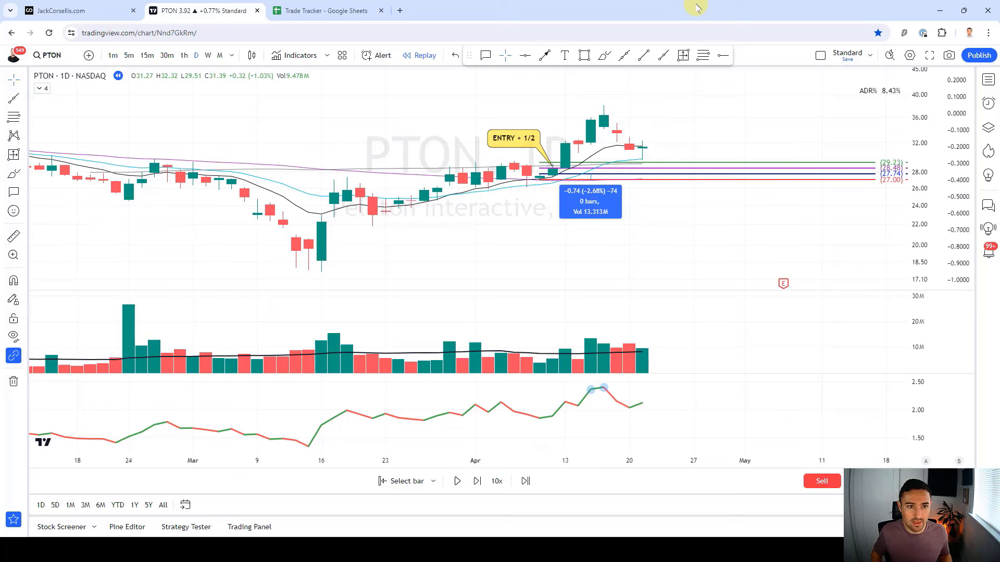
Trace the rally and pullback since the 9 Apr '20 entry with a brush stroke, and delete it
{"action": "left_click", "coordinate": [604, 55]}
{"action": "mouse_move", "coordinate": [551, 169]}
{"action": "left_mouse_down"}
{"action": "mouse_move", "coordinate": [603, 104]}
{"action": "mouse_move", "coordinate": [645, 163]}
{"action": "left_mouse_up"}
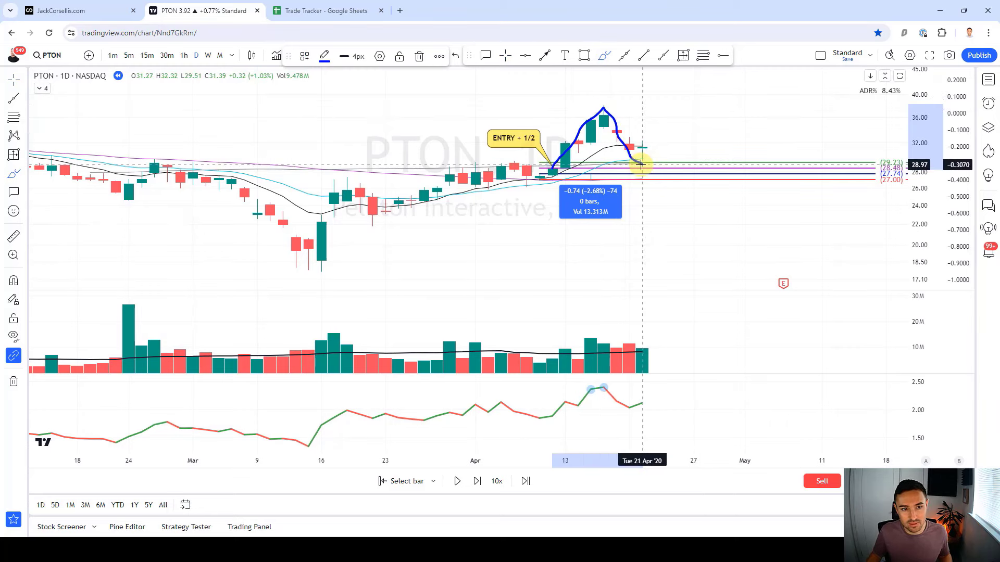
{"action": "key", "text": "Delete"}
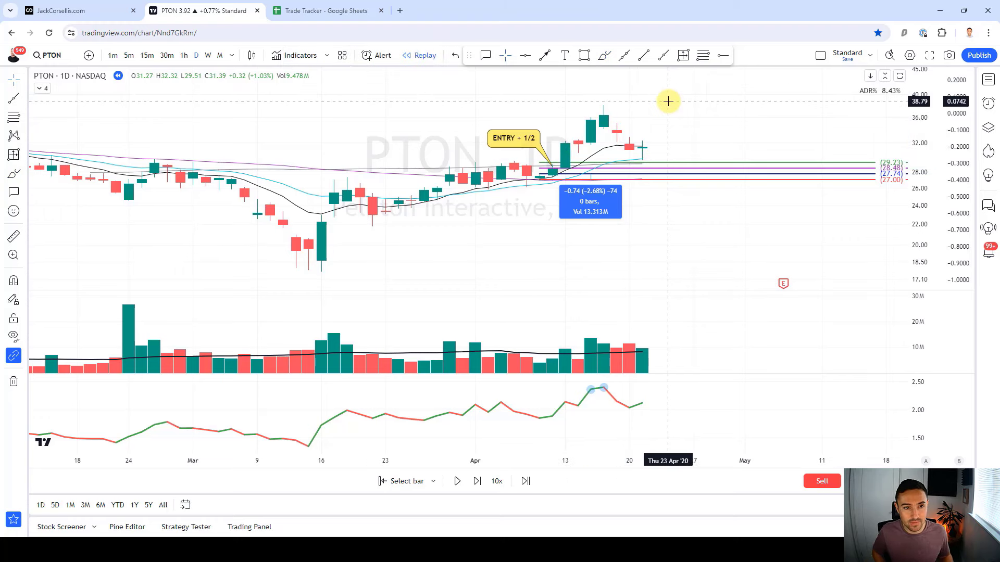
Advance the replay two bars to 23 Apr '20 and measure the move from the 27.74 entry to that candle's 29.89 close
{"action": "key", "text": "shift+Right"}
{"action": "key", "text": "shift+Right"}
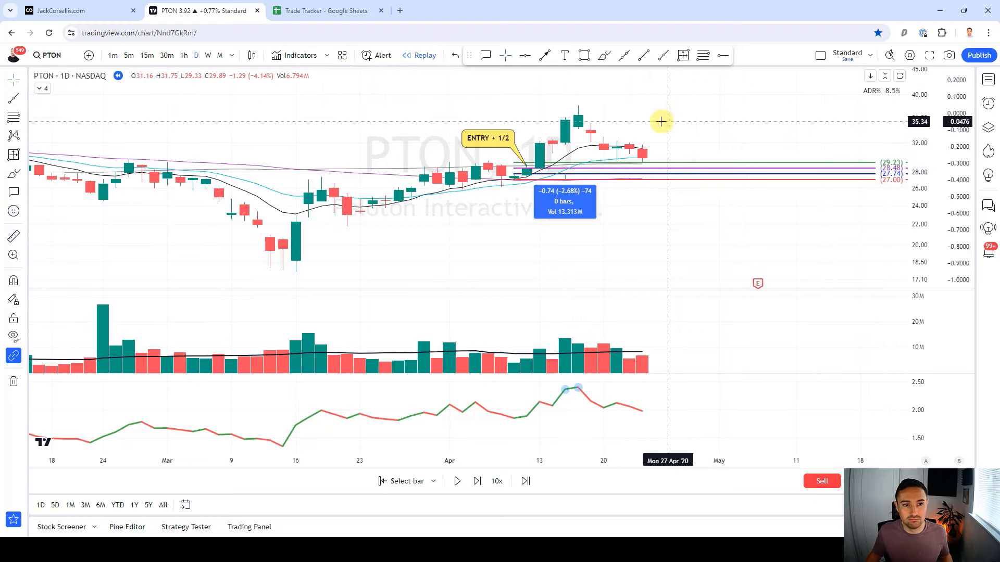
{"action": "scroll", "coordinate": [705, 115], "scroll_direction": "up", "scroll_amount": 2}
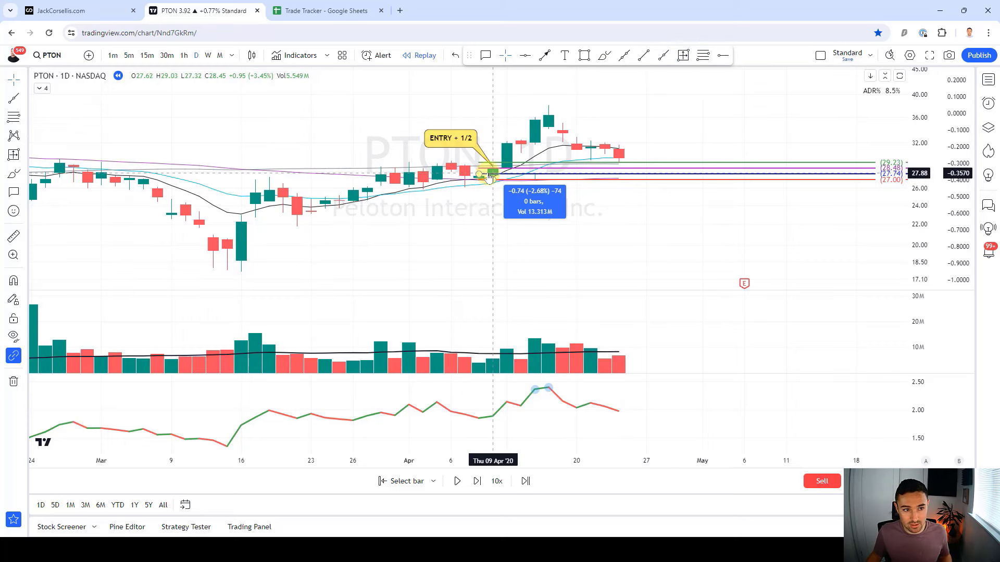
{"action": "left_click", "coordinate": [683, 56]}
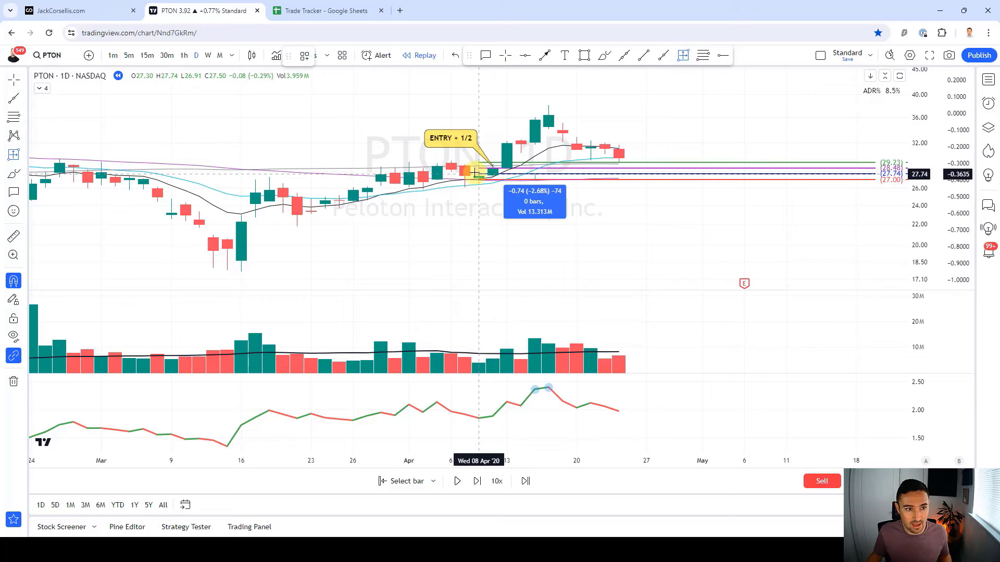
{"action": "left_click", "coordinate": [480, 173], "text": "ctrl"}
{"action": "left_click_drag", "start_coordinate": [549, 162], "coordinate": [619, 157]}
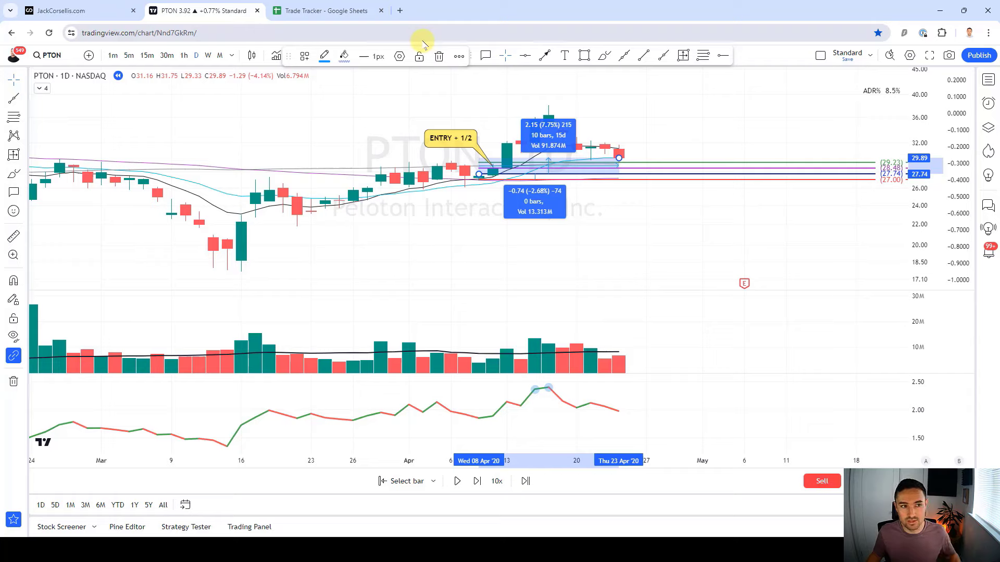
In the Trade Tracker sheet, set the 1/2 + 1/4s gains to 2.5% for Sales 1 and 2 and 7% for Sales 3 and 4
{"action": "left_click", "coordinate": [386, 12]}
{"action": "left_click", "coordinate": [447, 234]}
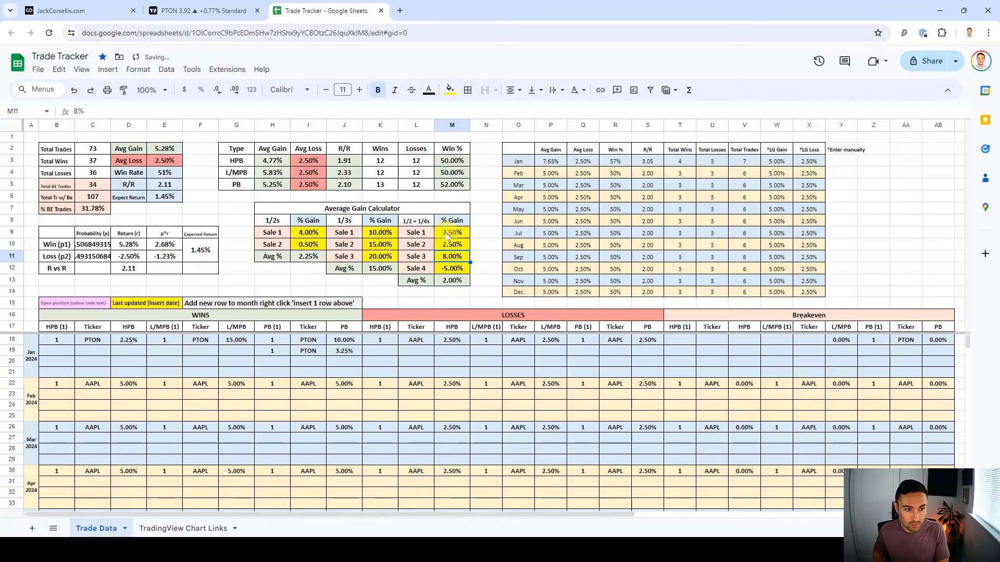
{"action": "type", "text": "7"}
{"action": "key", "text": "Return"}
{"action": "type", "text": "7"}
{"action": "key", "text": "Return"}
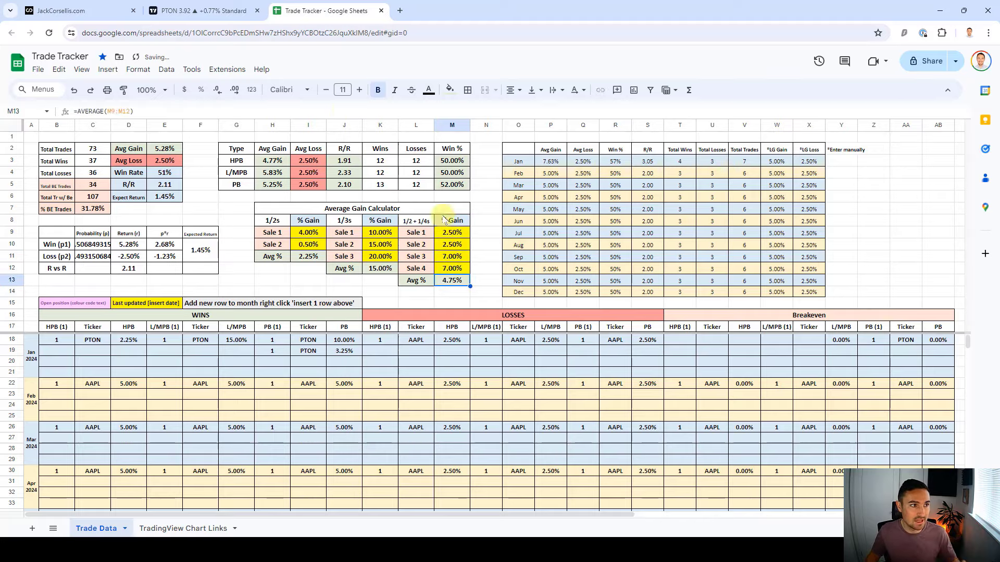
Record a second January L/MPB win with count 1 and ticker PTON, and move to its gain cell
{"action": "left_click", "coordinate": [212, 4]}
{"action": "left_click", "coordinate": [274, 7]}
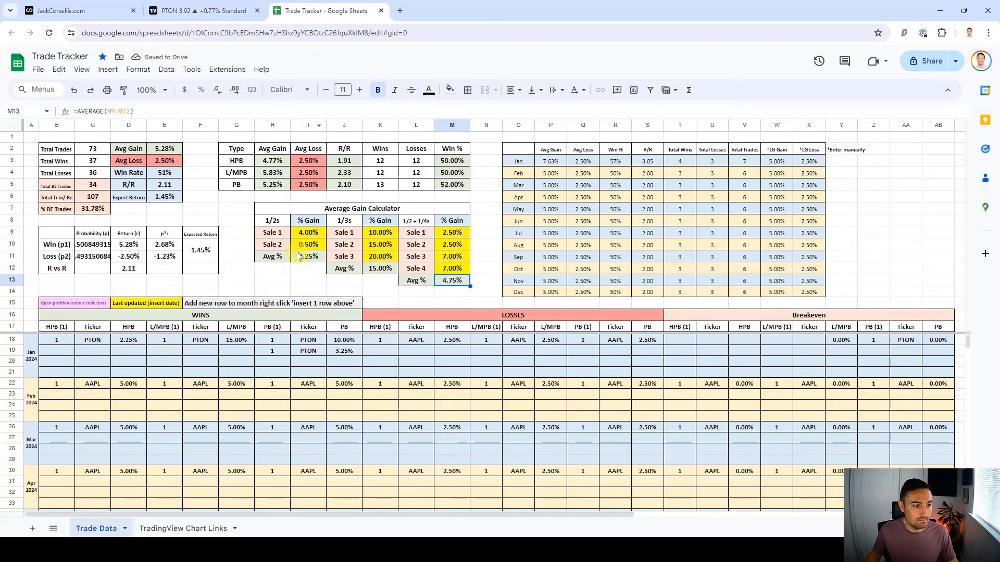
{"action": "left_click", "coordinate": [157, 357]}
{"action": "type", "text": "1"}
{"action": "key", "text": "Tab"}
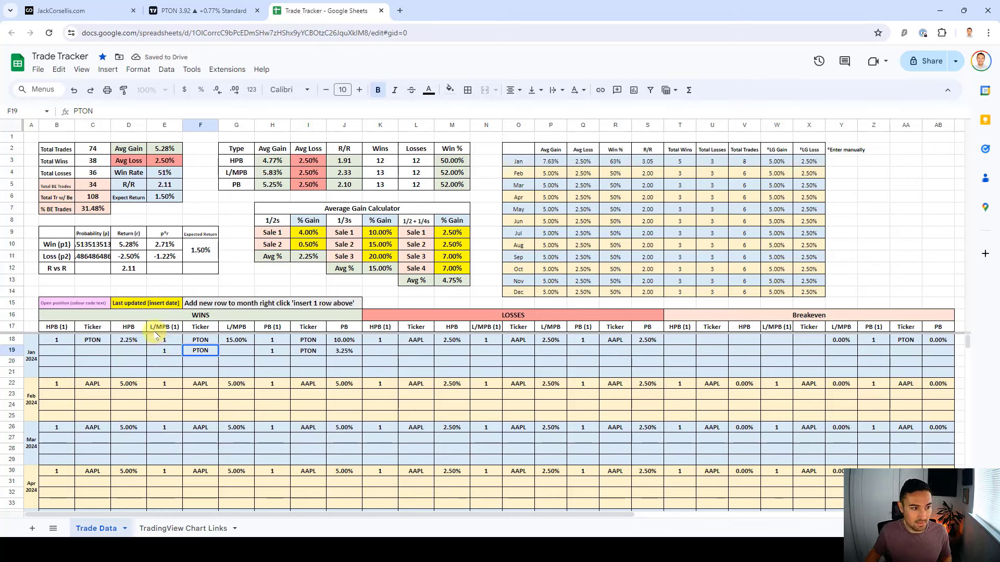
{"action": "left_click", "coordinate": [238, 354]}
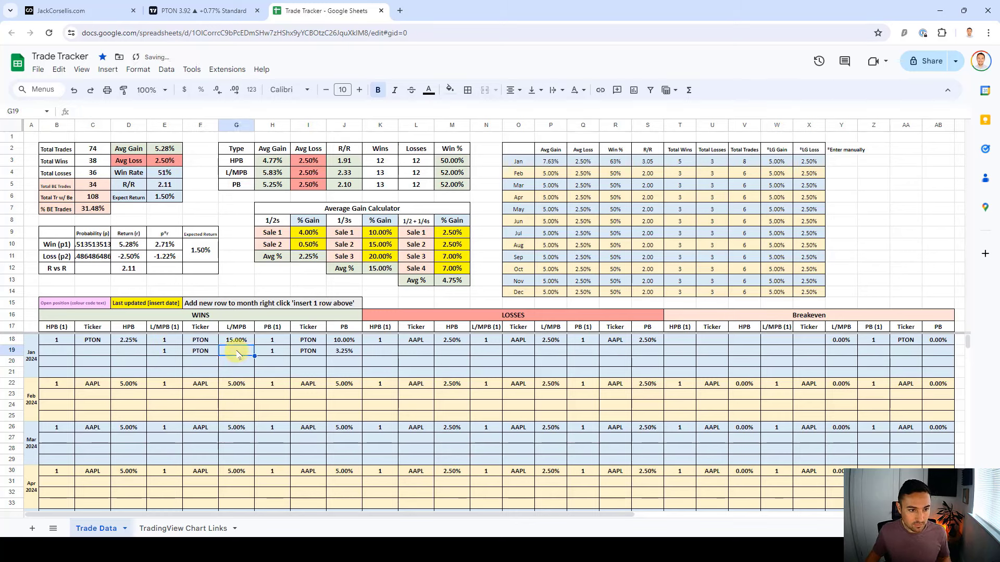
On the PTON chart in TradingView, remove all drawings and advance the replay four bars to 29 Apr '20
{"action": "left_click", "coordinate": [151, 11]}
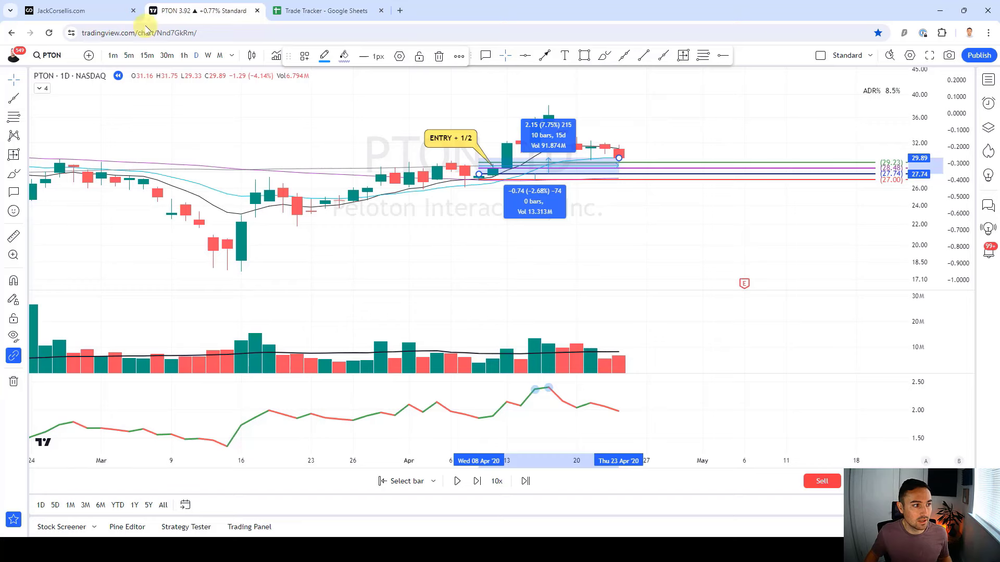
{"action": "left_click", "coordinate": [14, 382]}
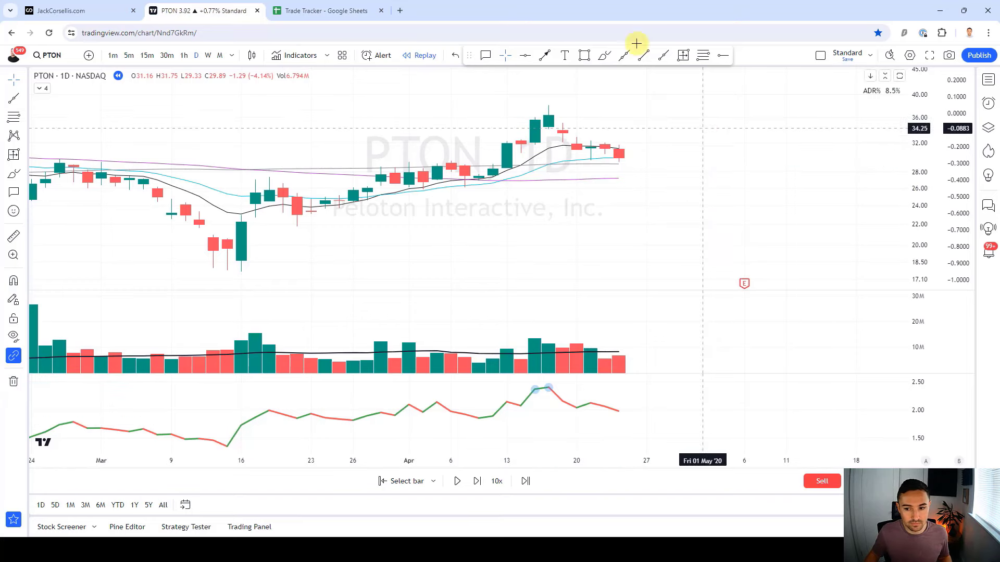
{"action": "key", "text": "shift+Right"}
{"action": "key", "text": "shift+Right"}
{"action": "key", "text": "shift+Right"}
{"action": "key", "text": "shift+Right"}
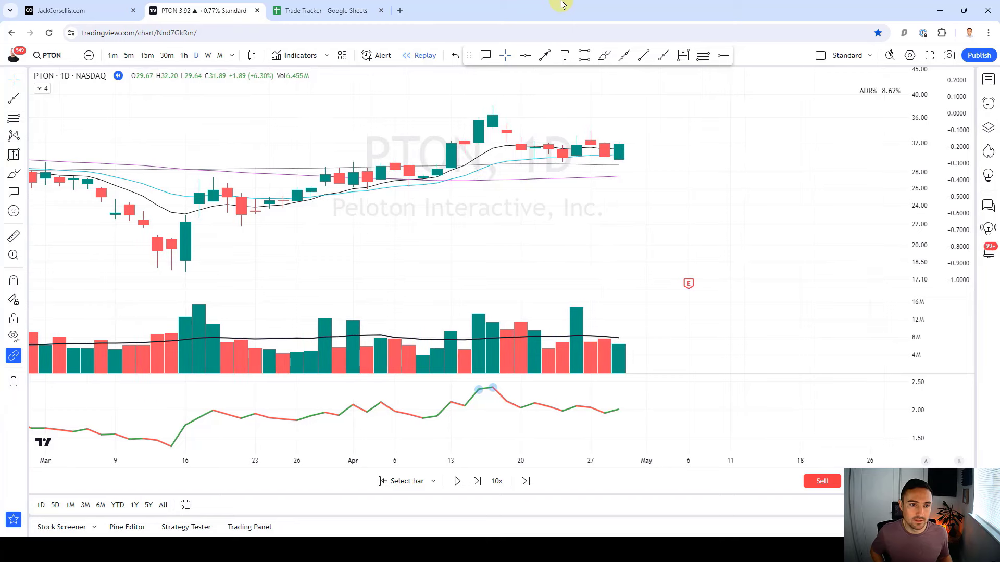
Draw trade levels from the 29 Apr '20 candle's 32.20 high to its 29.64 low, and place a matching price range beyond the candles
{"action": "left_click", "coordinate": [703, 55]}
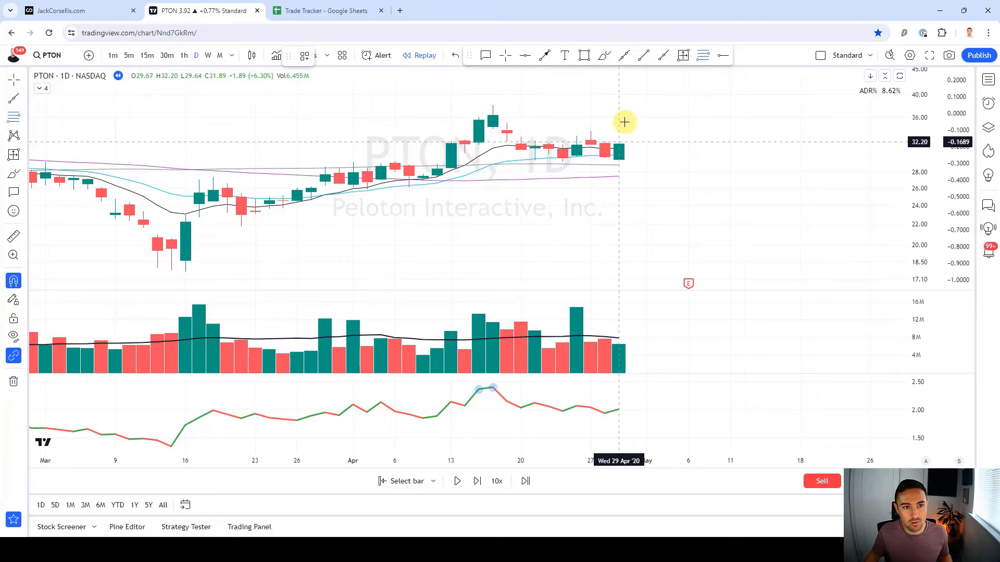
{"action": "left_click", "coordinate": [623, 149]}
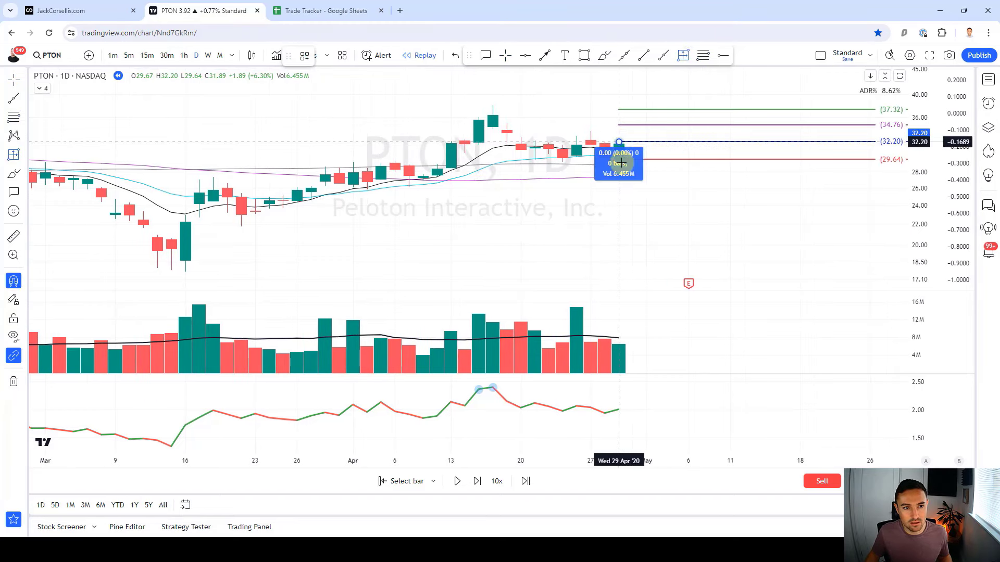
{"action": "left_click", "coordinate": [619, 157]}
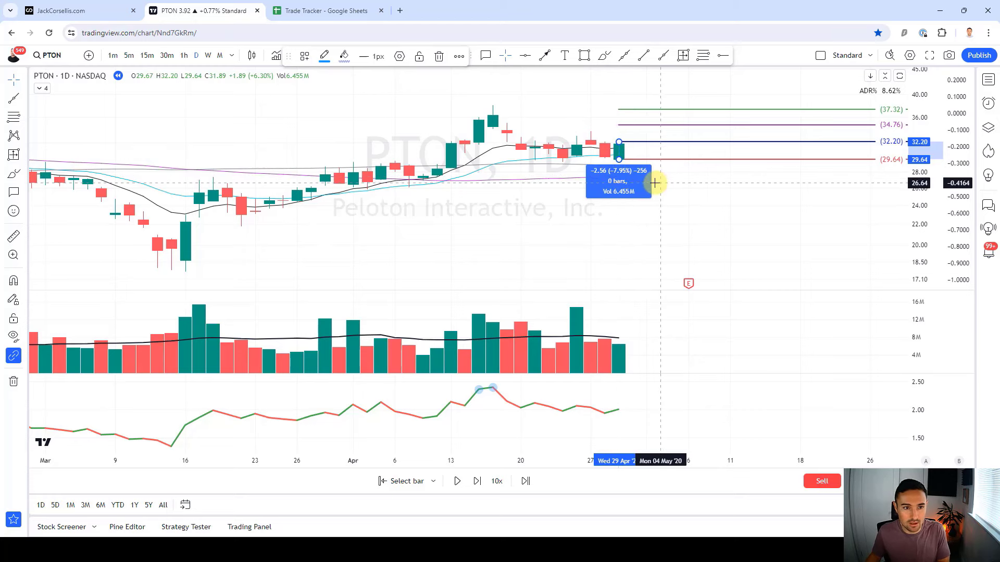
{"action": "key", "text": "Right"}
{"action": "key", "text": "Right"}
{"action": "key", "text": "Right"}
{"action": "key", "text": "Right"}
{"action": "key", "text": "Right"}
{"action": "key", "text": "Right"}
{"action": "left_click", "coordinate": [677, 212]}
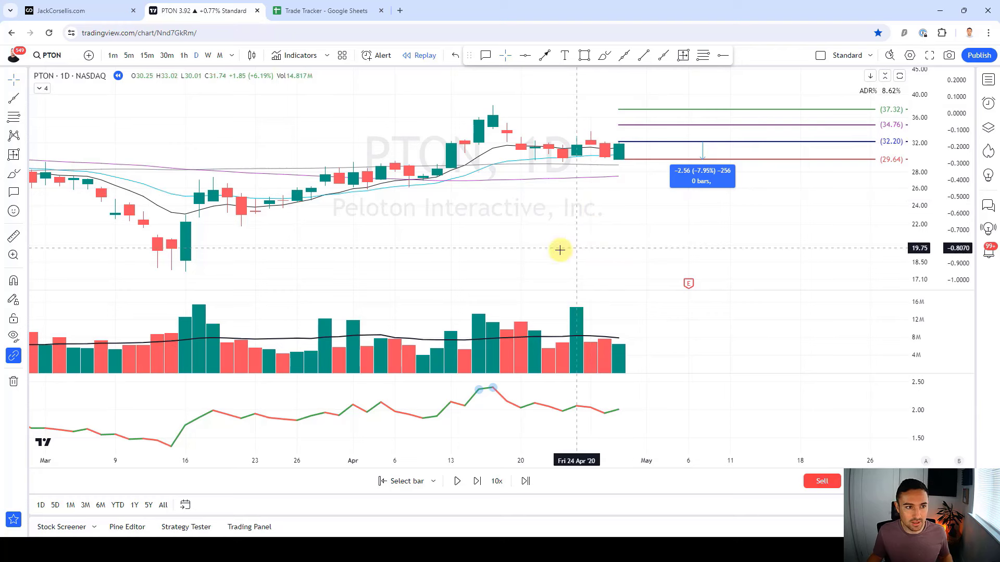
Advance the replay one bar to 30 Apr '20 and mark the 32.20 breakout with an "ENTRY" callout
{"action": "key", "text": "shift+Right"}
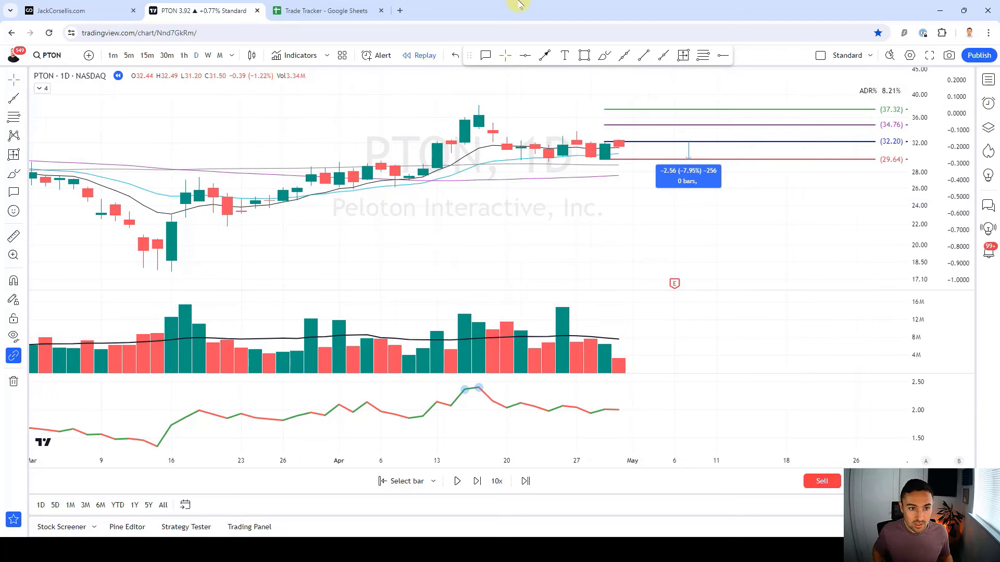
{"action": "left_click", "coordinate": [486, 55]}
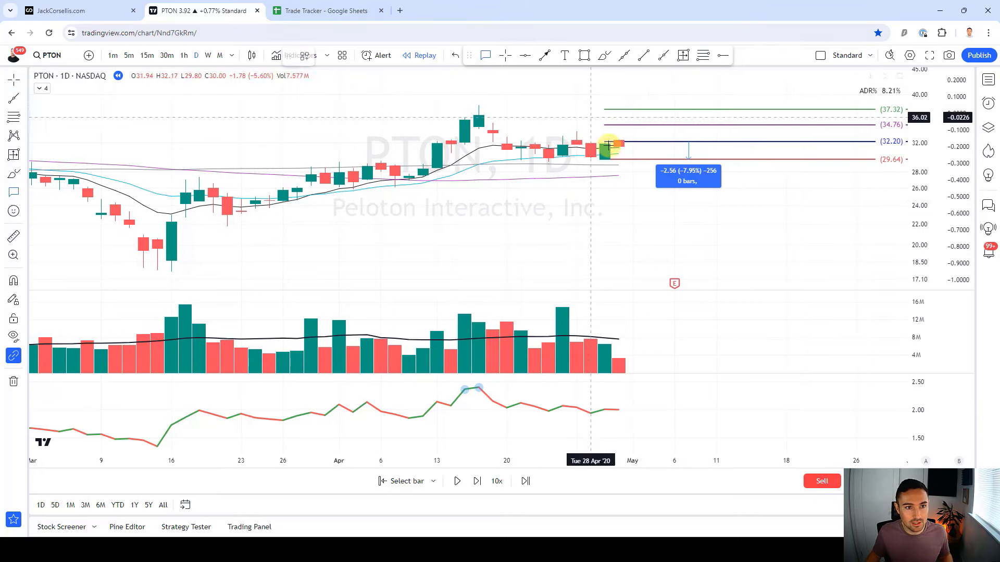
{"action": "left_click_drag", "start_coordinate": [619, 141], "coordinate": [557, 108]}
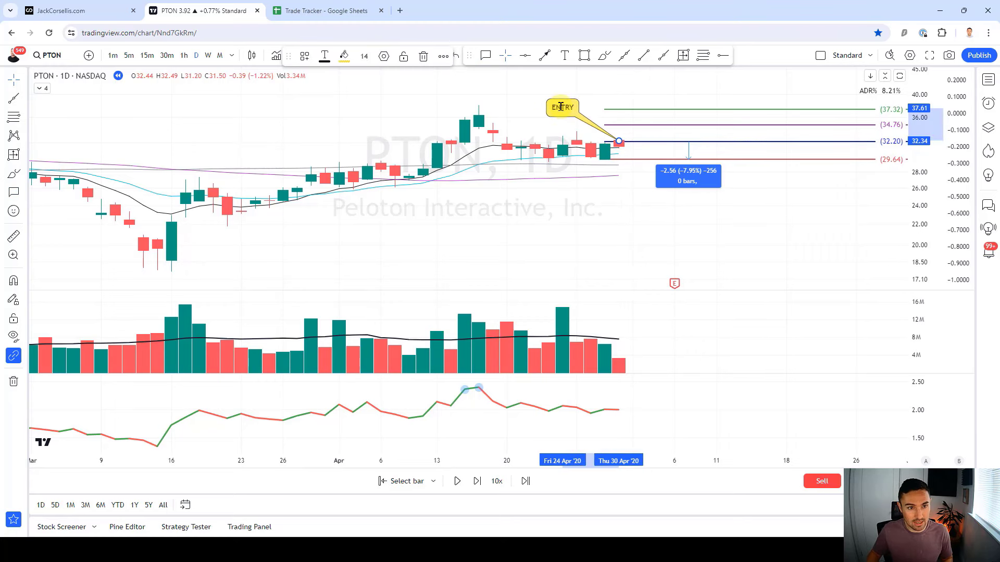
{"action": "left_click", "coordinate": [614, 201]}
Advance the replay two bars to 4 May '20 and raise the trade levels' stop line to 30.53
{"action": "key", "text": "shift+Right"}
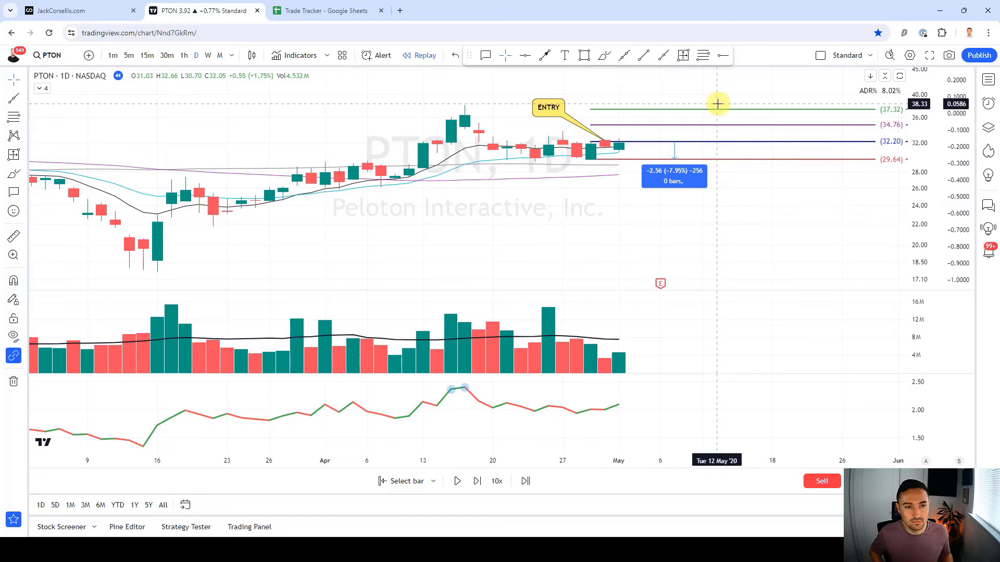
{"action": "key", "text": "shift+Right"}
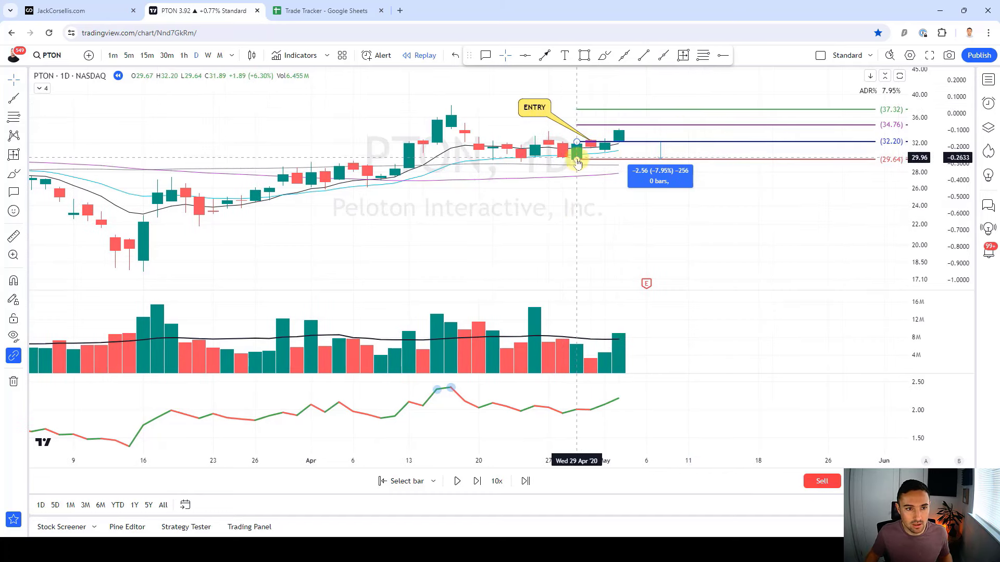
{"action": "left_click_drag", "start_coordinate": [576, 160], "coordinate": [576, 153]}
Draw a downward arrow above the 4 May candle and shorten the stop's price range to end at 30.53
{"action": "left_click", "coordinate": [545, 55]}
{"action": "left_click", "coordinate": [619, 98]}
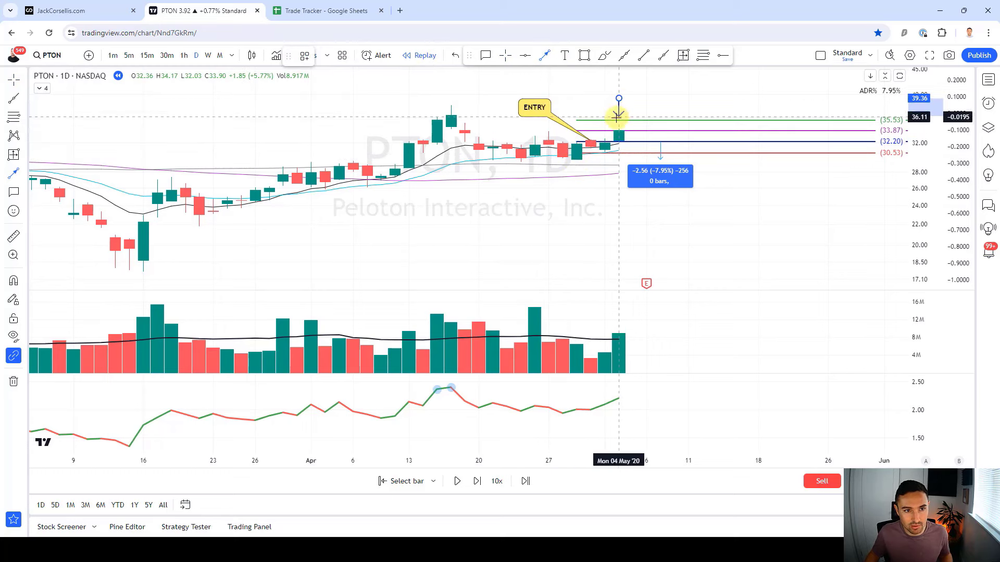
{"action": "left_click", "coordinate": [618, 124]}
{"action": "left_click", "coordinate": [660, 142]}
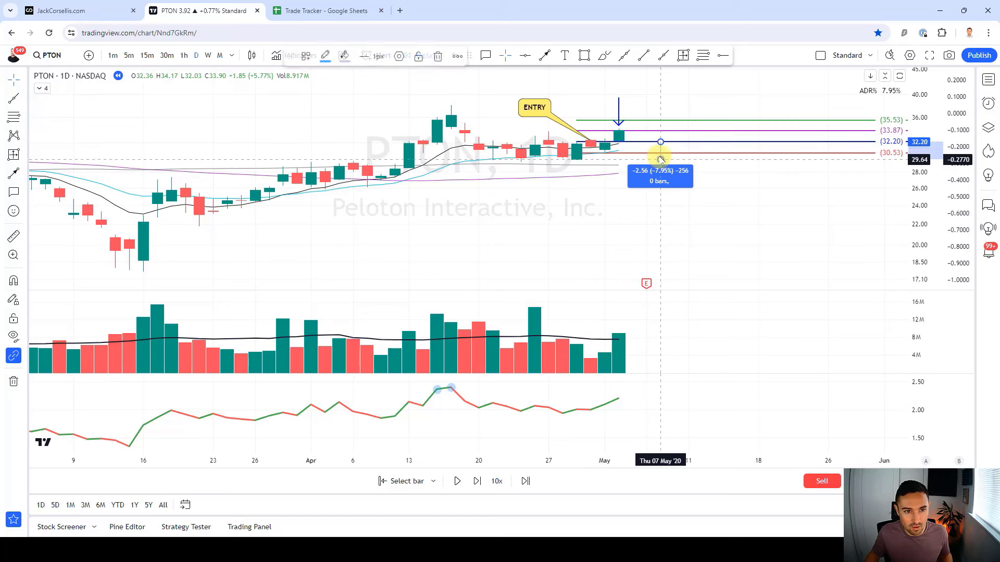
{"action": "left_click", "coordinate": [660, 153]}
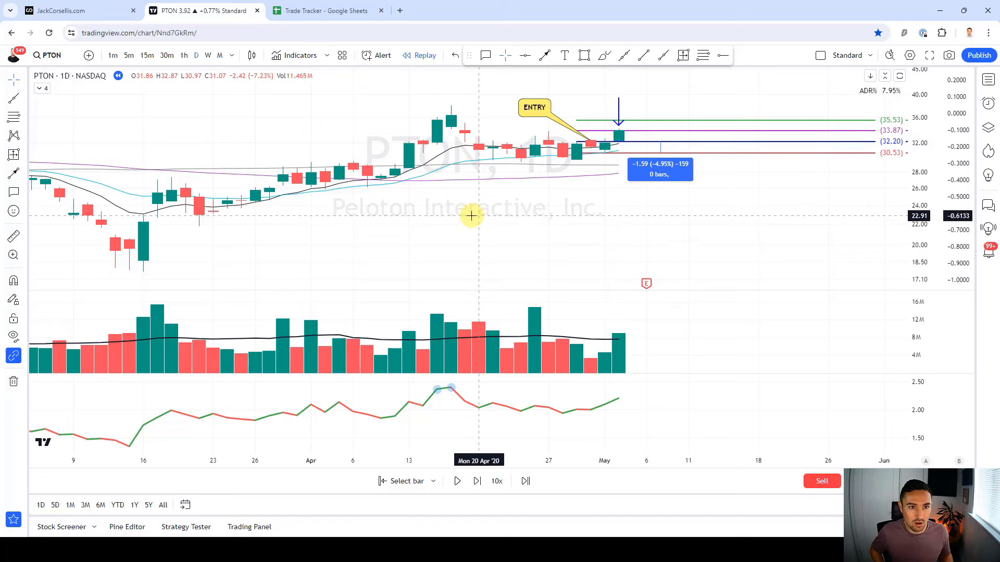
Advance the replay one bar to 5 May '20 and draw a downward arrow above that candle at the 35.53 target
{"action": "key", "text": "shift+Right"}
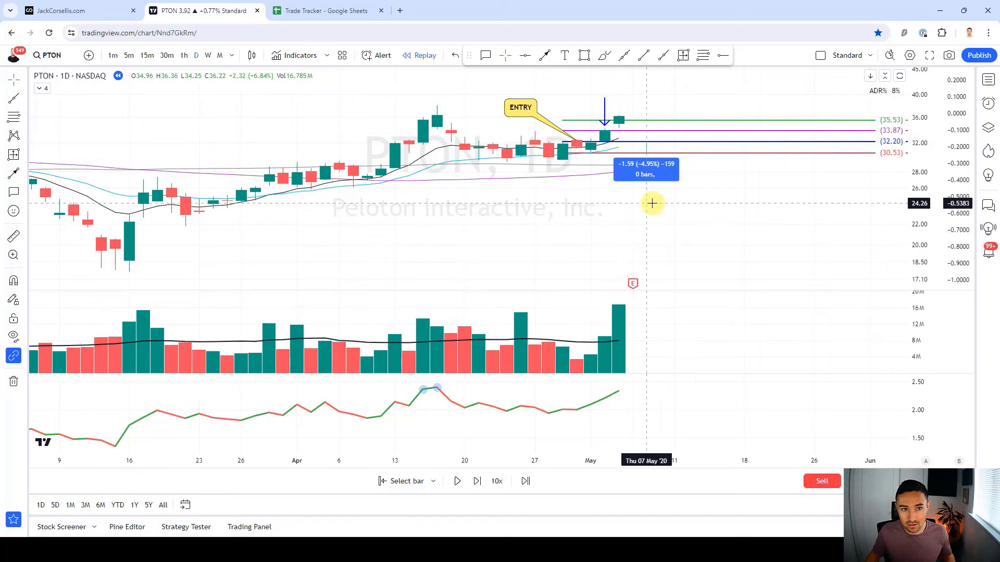
{"action": "left_click", "coordinate": [545, 55]}
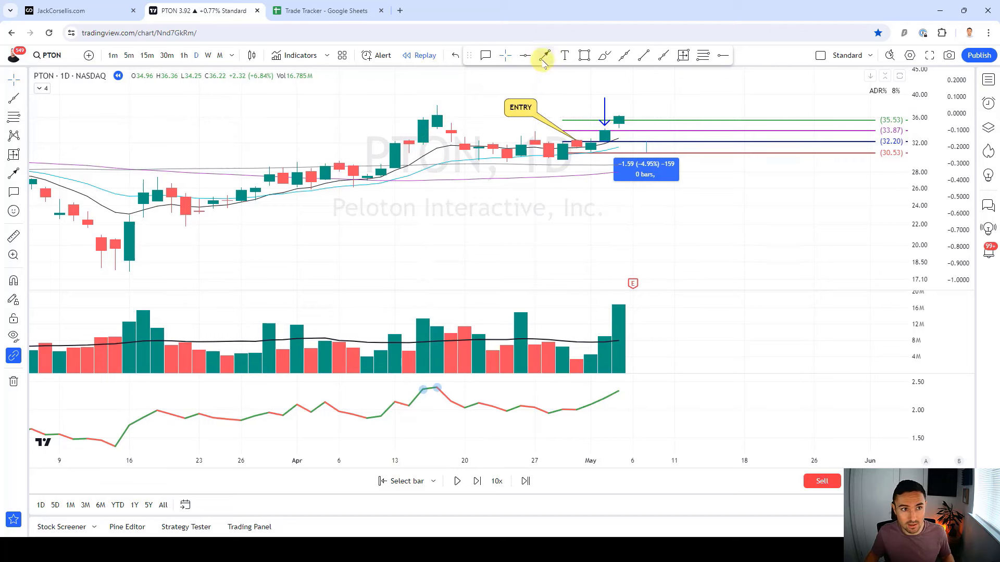
{"action": "left_click_drag", "start_coordinate": [618, 93], "coordinate": [619, 112]}
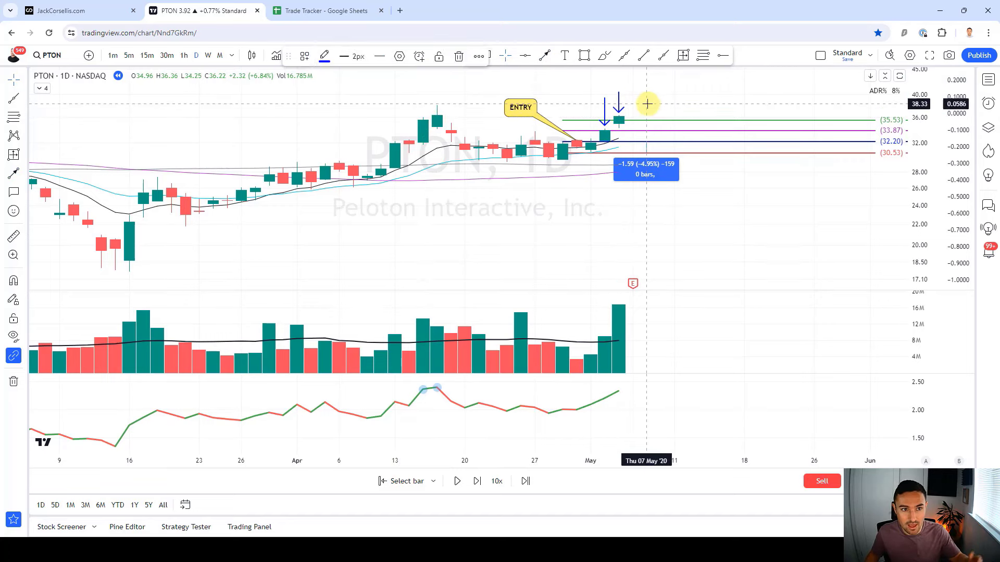
Advance the replay two bars to 7 May '20 and shift the stop's price range three bars later, beyond the latest candle
{"action": "key", "text": "shift+Right"}
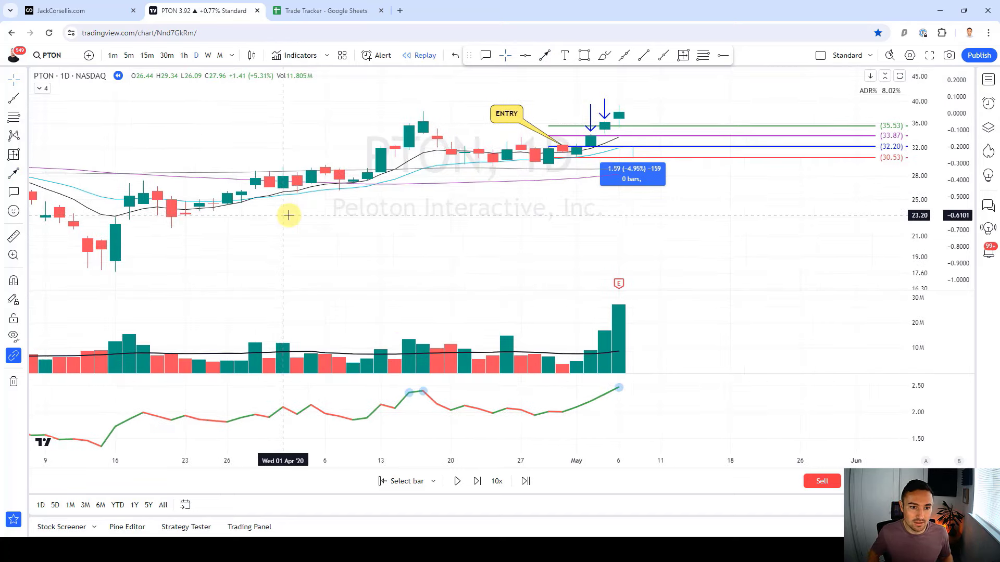
{"action": "key", "text": "shift+Right"}
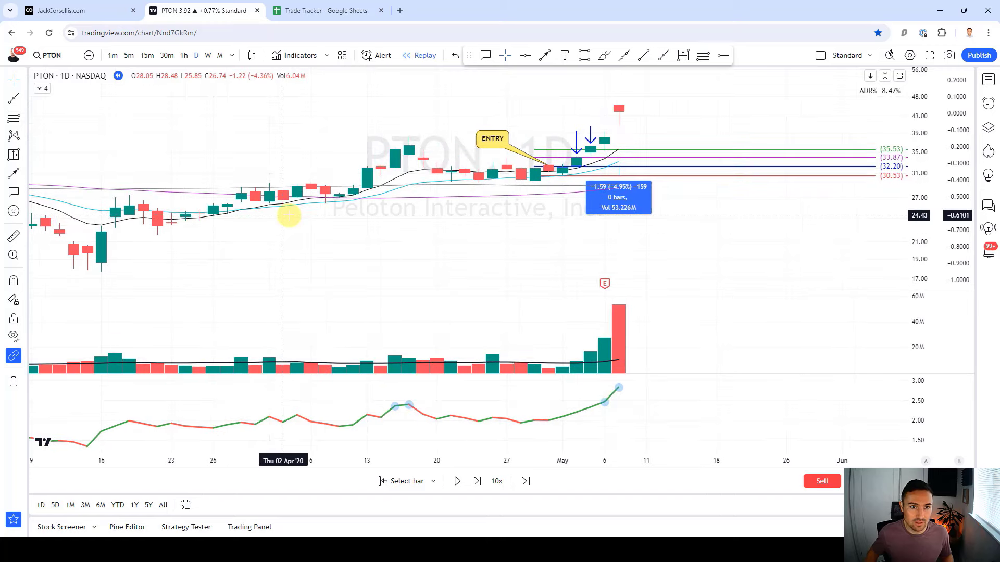
{"action": "left_click", "coordinate": [611, 211]}
{"action": "left_click_drag", "start_coordinate": [611, 211], "coordinate": [638, 211]}
{"action": "left_click", "coordinate": [589, 225]}
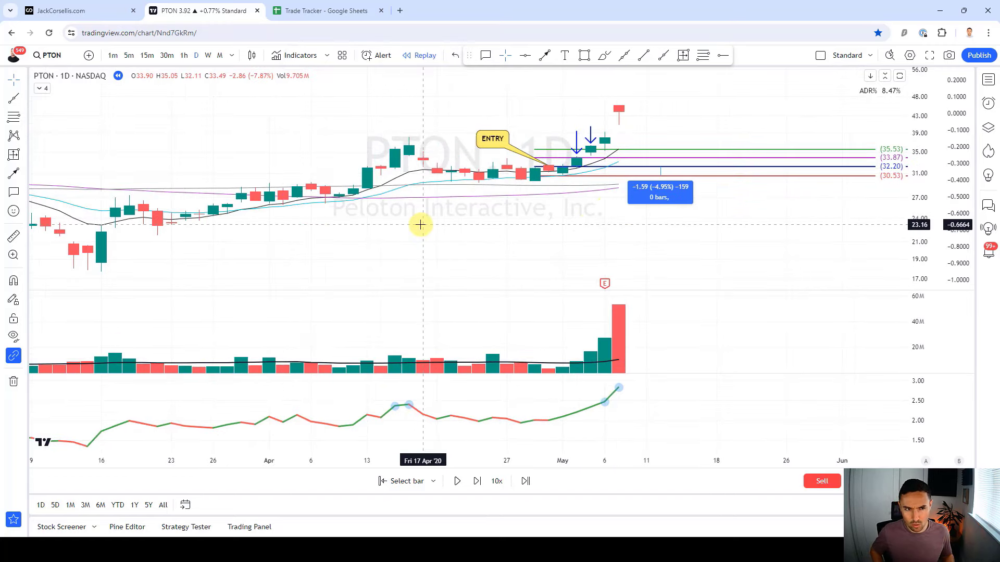
Advance the replay ten bars to 21 May '20
{"action": "key", "text": "shift+Right"}
{"action": "key", "text": "shift+Right"}
{"action": "key", "text": "shift+Right"}
{"action": "key", "text": "shift+Right"}
{"action": "key", "text": "shift+Right"}
{"action": "key", "text": "shift+Right"}
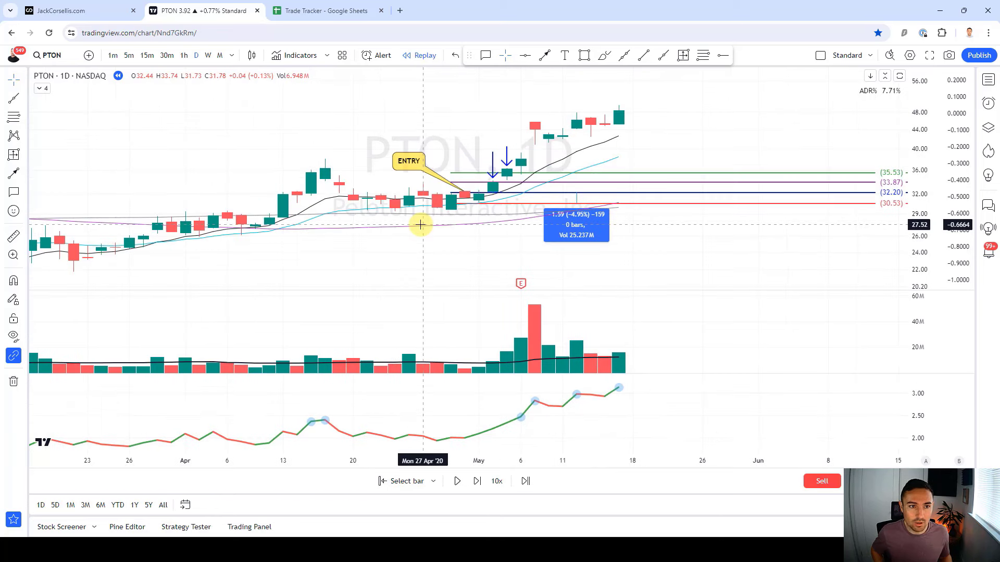
{"action": "key", "text": "shift+Right"}
{"action": "key", "text": "shift+Right"}
{"action": "key", "text": "shift+Right"}
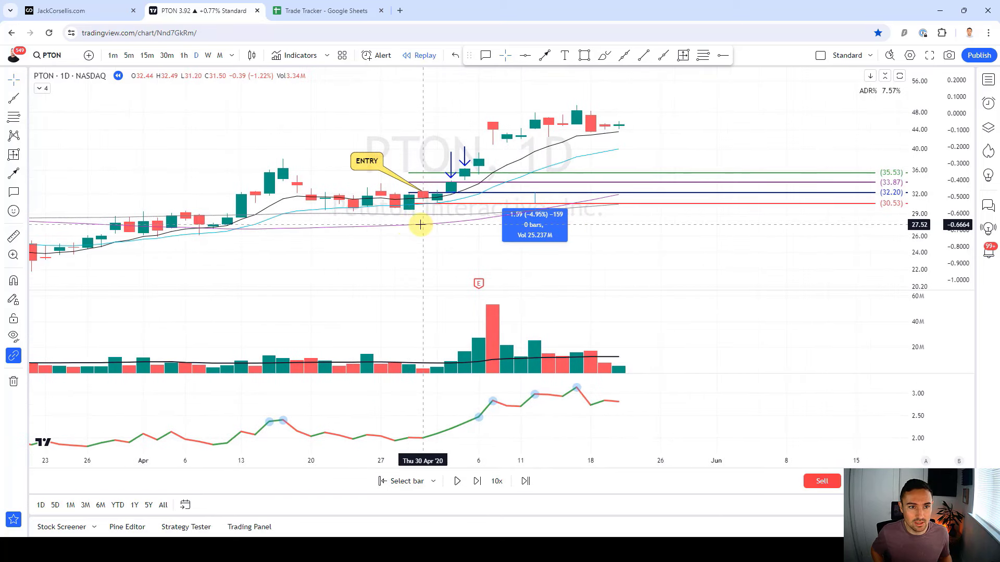
{"action": "key", "text": "shift+Right"}
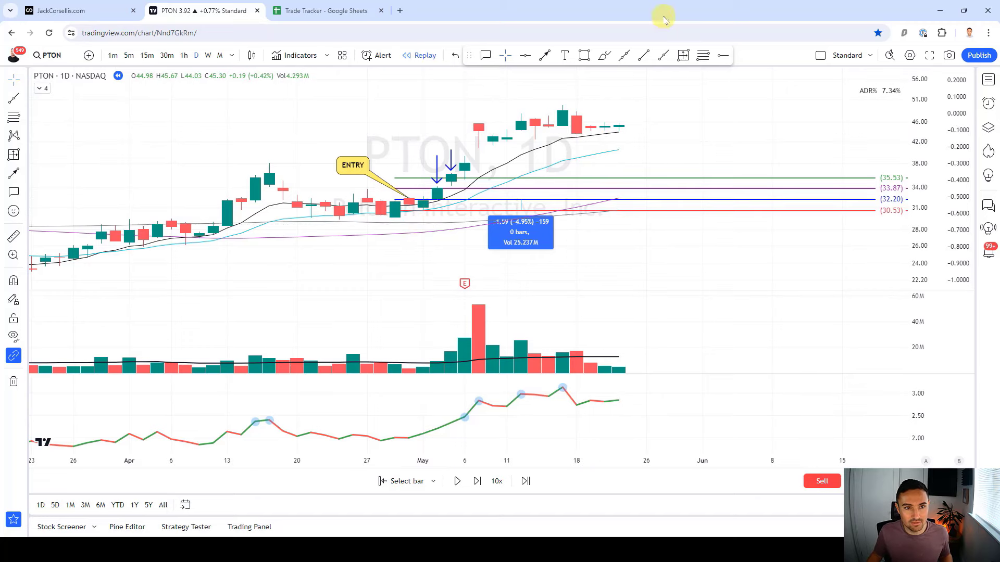
Draw trade levels from the 21 May candle's 45.67 high to its 44.03 low, and place a matching price range beyond the candles
{"action": "left_click", "coordinate": [618, 121], "text": "ctrl"}
{"action": "left_click", "coordinate": [618, 135], "text": "ctrl"}
{"action": "left_click", "coordinate": [637, 164]}
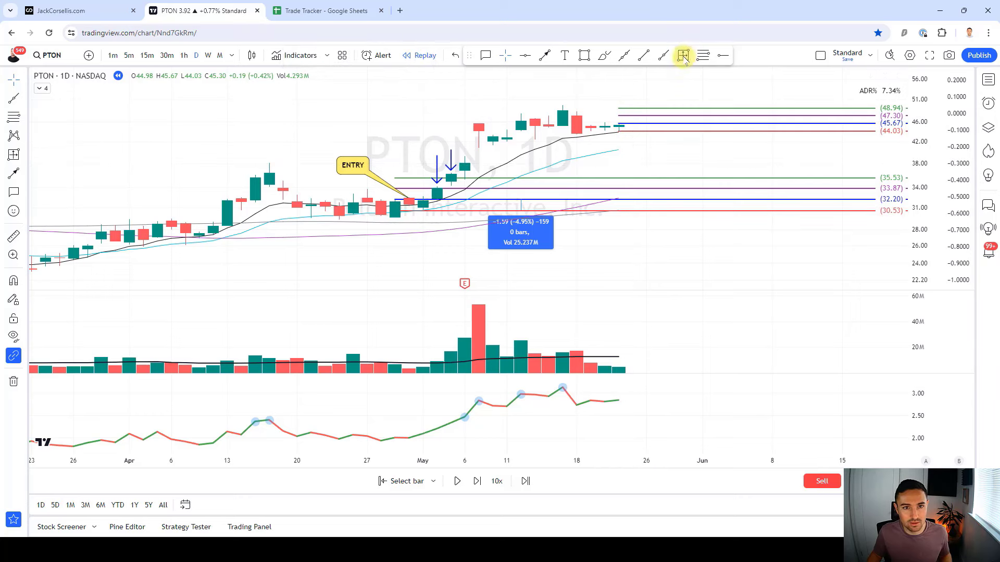
{"action": "left_click", "coordinate": [683, 56]}
{"action": "left_click", "coordinate": [623, 117], "text": "ctrl"}
{"action": "left_click", "coordinate": [623, 148], "text": "ctrl"}
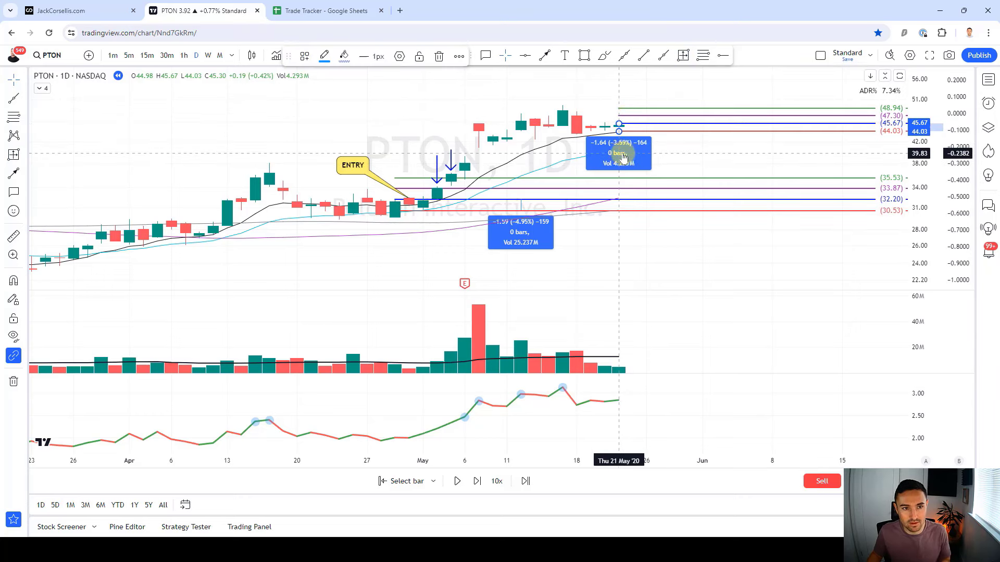
{"action": "key", "text": "Right"}
{"action": "left_click", "coordinate": [674, 131]}
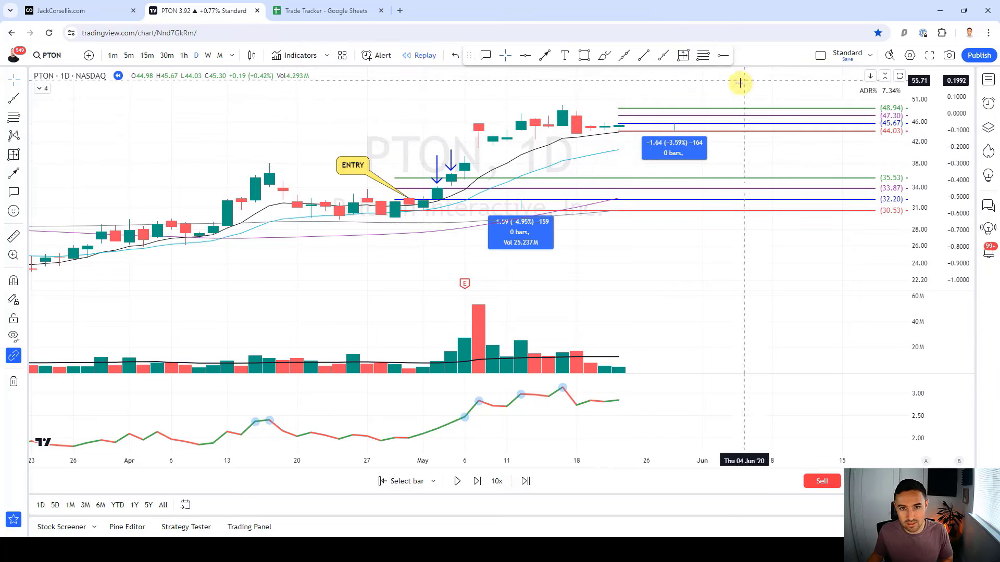
Advance the replay one bar to 22 May '20 and mark the 45.67 breakout with an "ENTRY" callout
{"action": "key", "text": "shift+Right"}
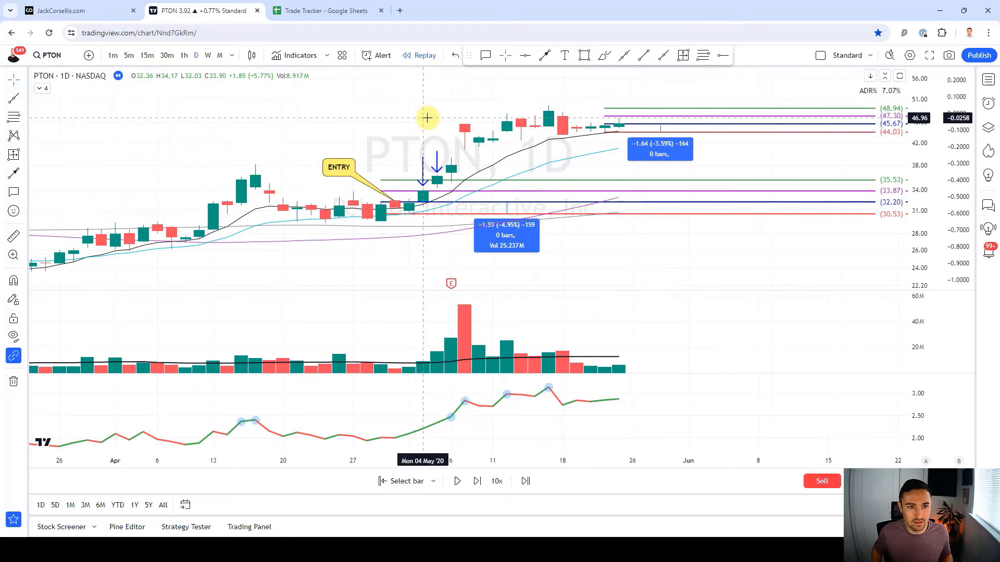
{"action": "left_click", "coordinate": [488, 56]}
{"action": "left_click", "coordinate": [614, 120]}
{"action": "left_click_drag", "start_coordinate": [615, 120], "coordinate": [582, 93]}
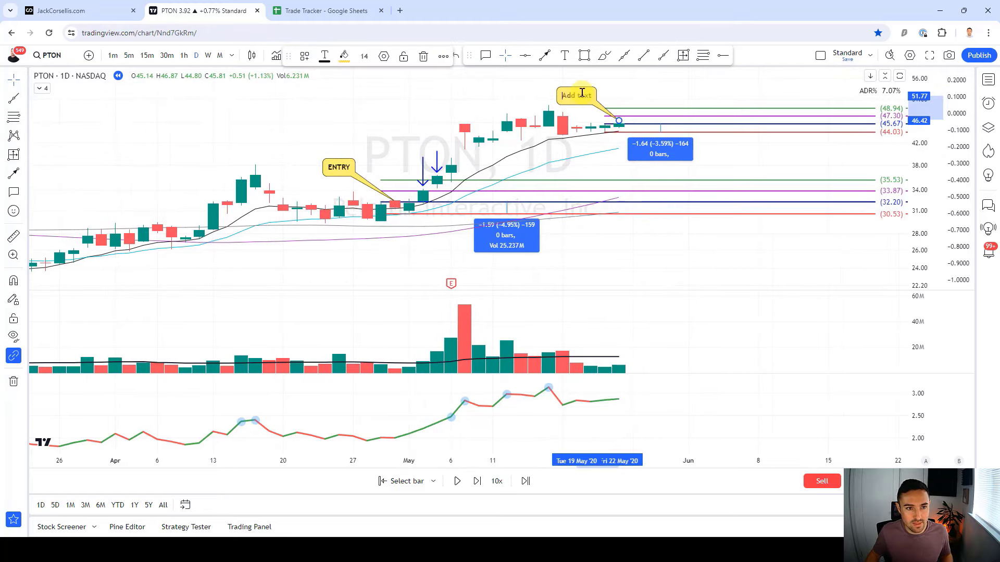
{"action": "type", "text": "ENTRY"}
{"action": "left_click", "coordinate": [581, 161]}
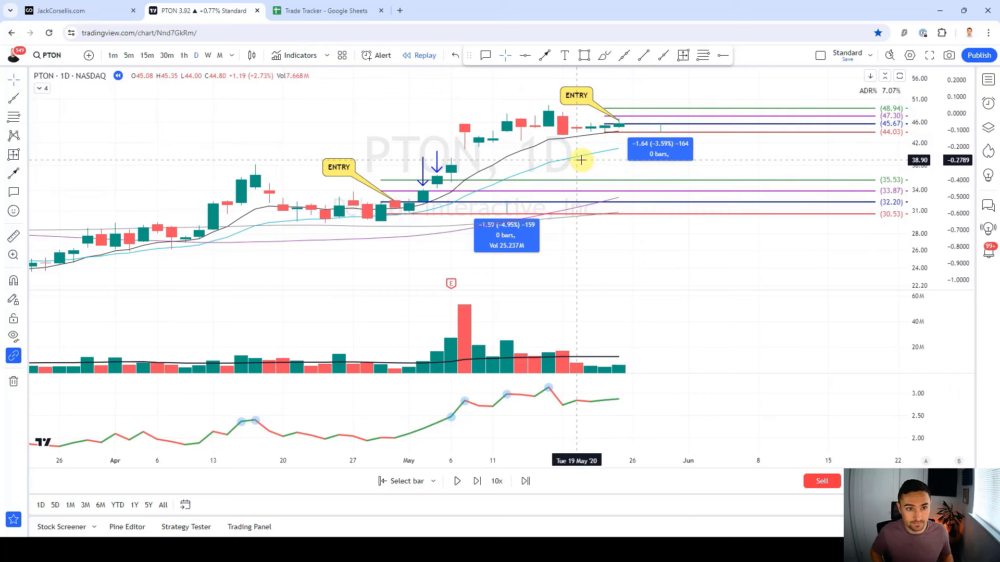
{"action": "left_click_drag", "start_coordinate": [604, 133], "coordinate": [605, 133]}
{"action": "left_click", "coordinate": [590, 160]}
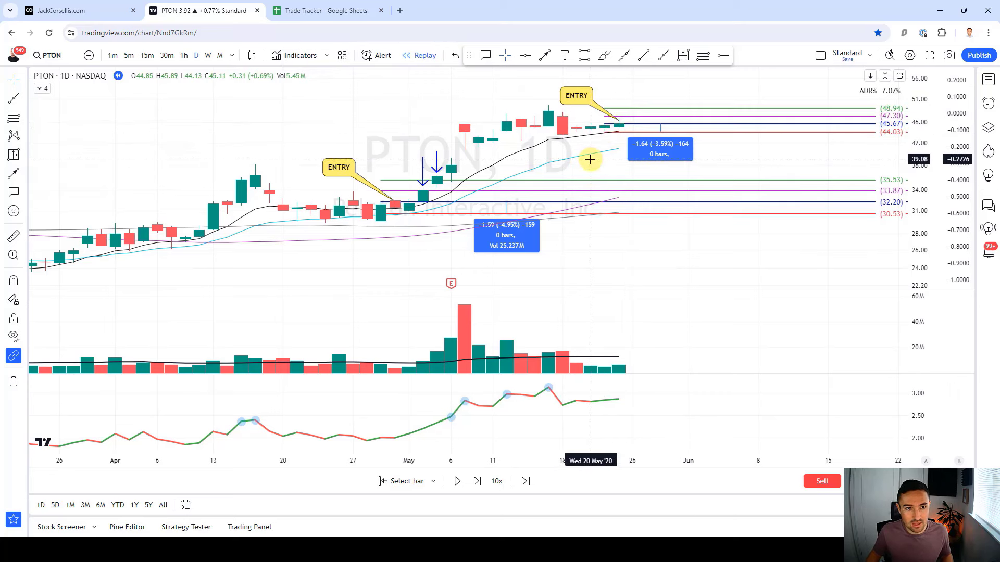
Advance the replay one bar to 26 May '20 and move the 45.67–44.03 price range three bars later, clear of the candles
{"action": "key", "text": "shift+Right"}
{"action": "left_click", "coordinate": [647, 156]}
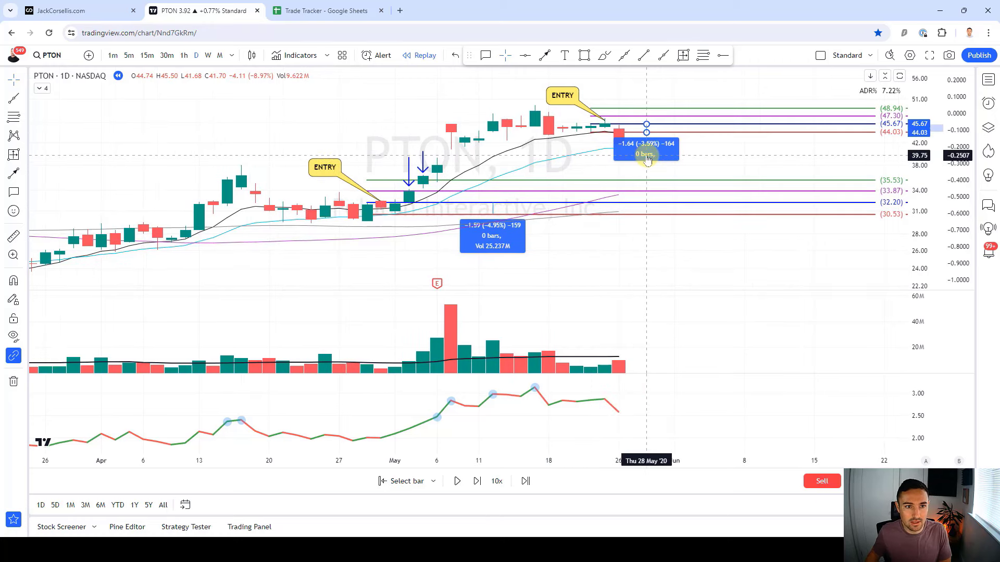
{"action": "key", "text": "Right"}
{"action": "key", "text": "Right"}
{"action": "key", "text": "Right"}
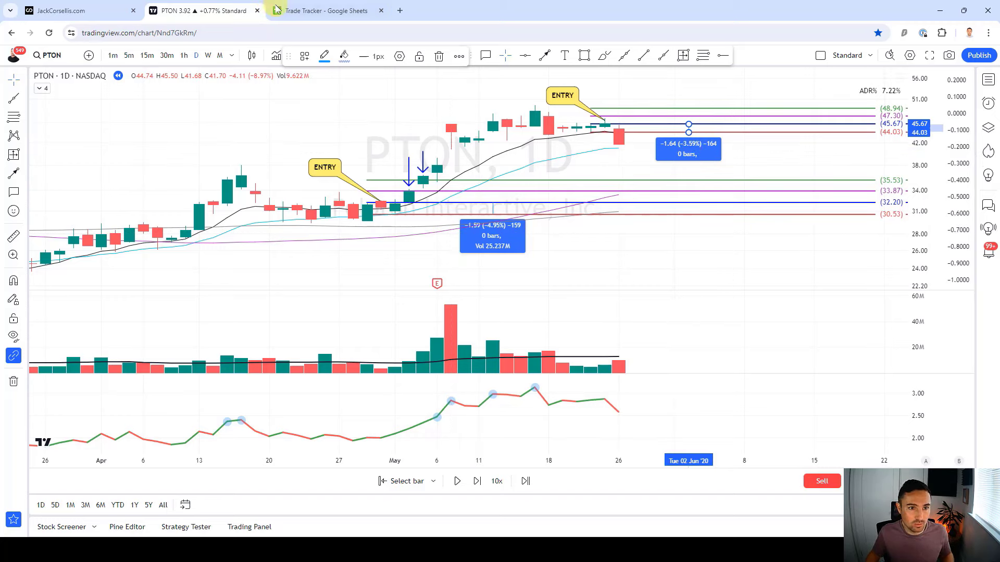
In the Trade Tracker sheet, set the first January HPB loss ticker to PTON and move to its loss cell
{"action": "left_click", "coordinate": [304, 11]}
{"action": "left_click", "coordinate": [379, 339]}
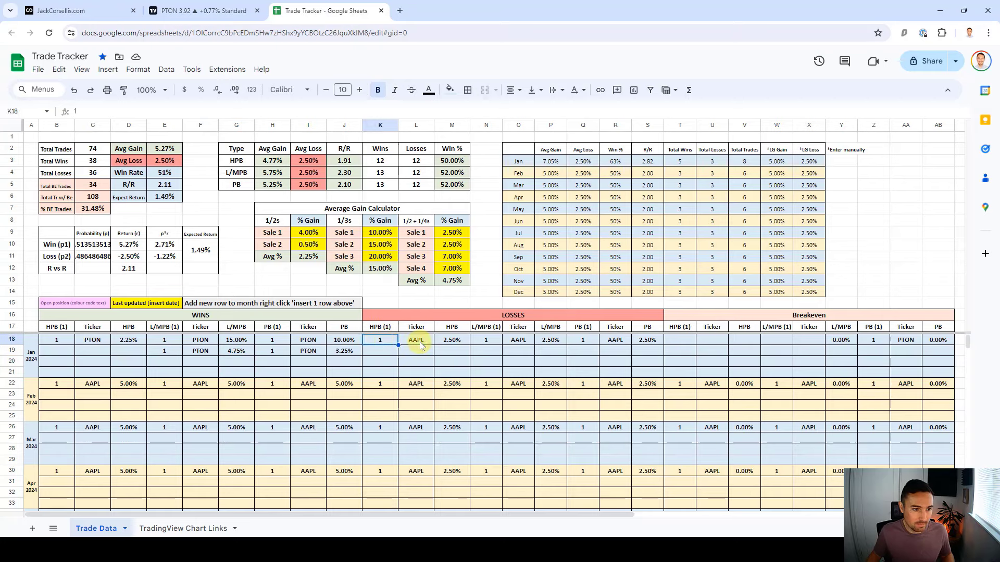
{"action": "left_click", "coordinate": [421, 344]}
{"action": "type", "text": "PTON"}
{"action": "key", "text": "Tab"}
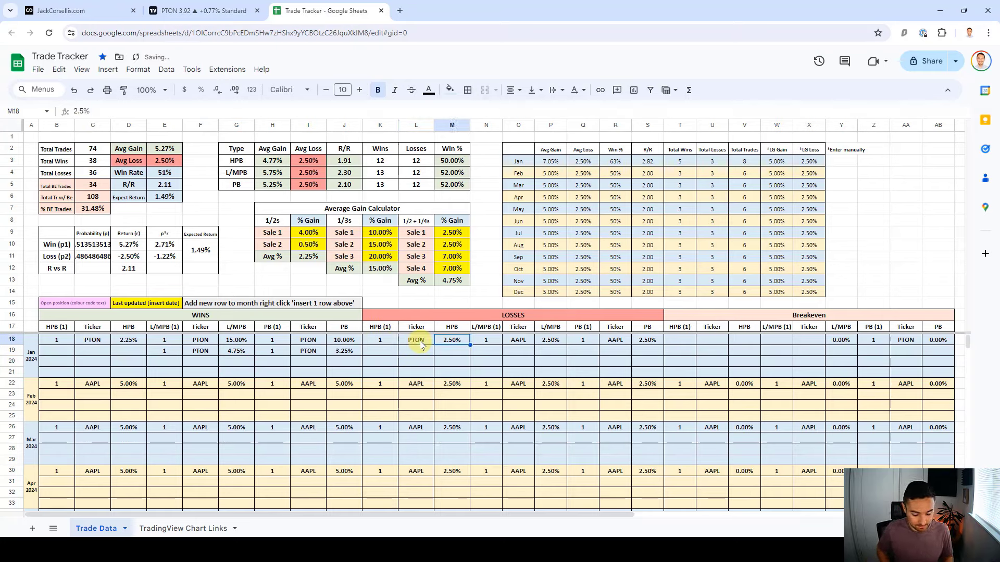
On the PTON chart in TradingView, delete the 22 May trade's levels, ENTRY callout and price range
{"action": "left_click", "coordinate": [203, 10]}
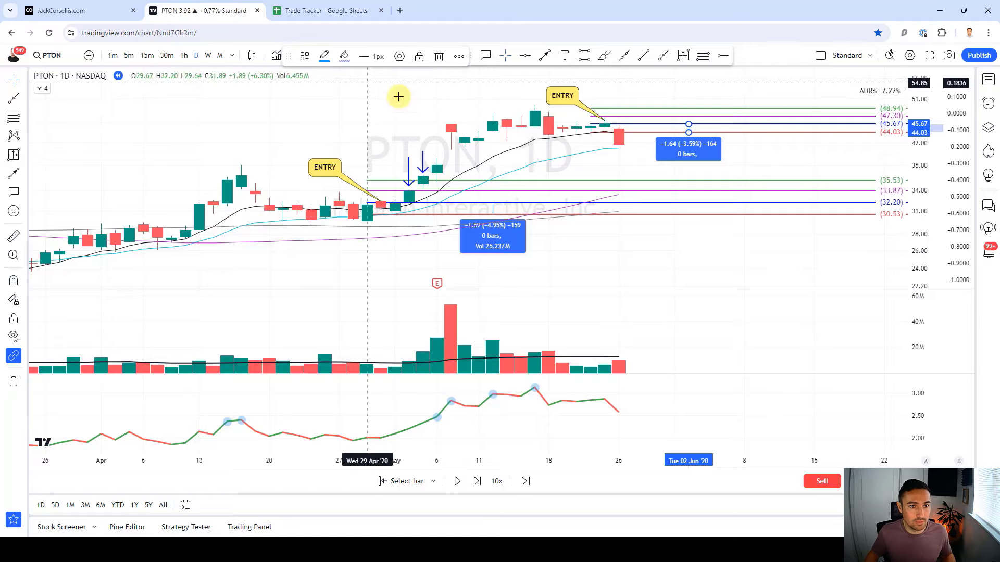
{"action": "key", "text": "Delete"}
{"action": "left_click", "coordinate": [617, 109]}
{"action": "key", "text": "Delete"}
{"action": "left_click", "coordinate": [677, 143]}
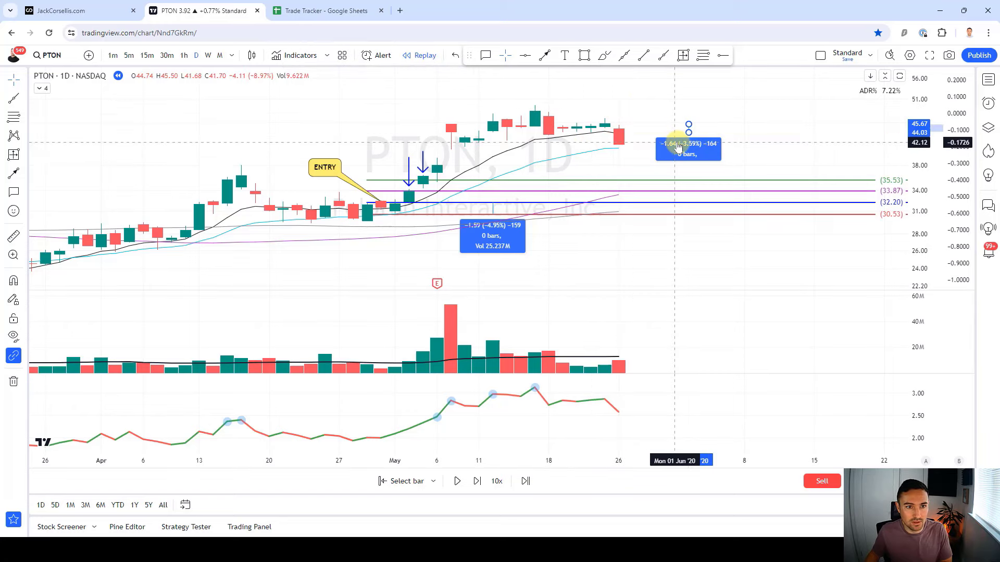
{"action": "key", "text": "Delete"}
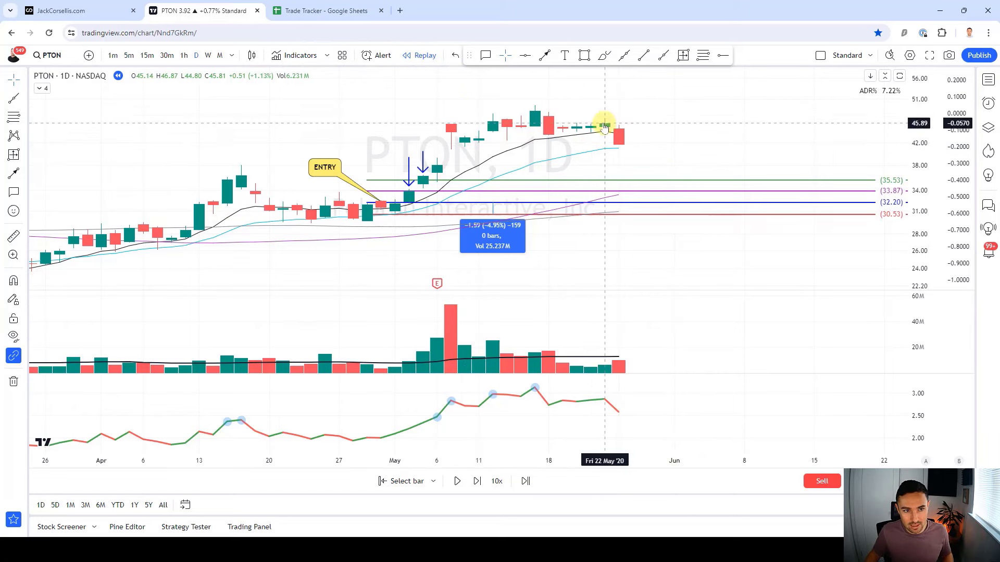
On the next replay bar, 27 May '20, draw trade levels from 41.37 to 38.80 and place a matching price range five bars later
{"action": "key", "text": "shift+Right"}
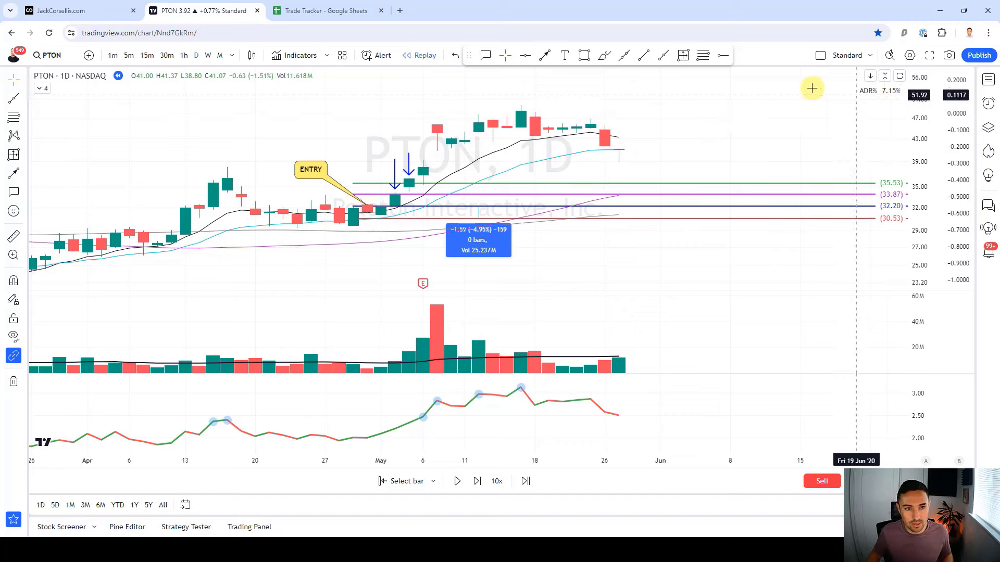
{"action": "left_click", "coordinate": [618, 151]}
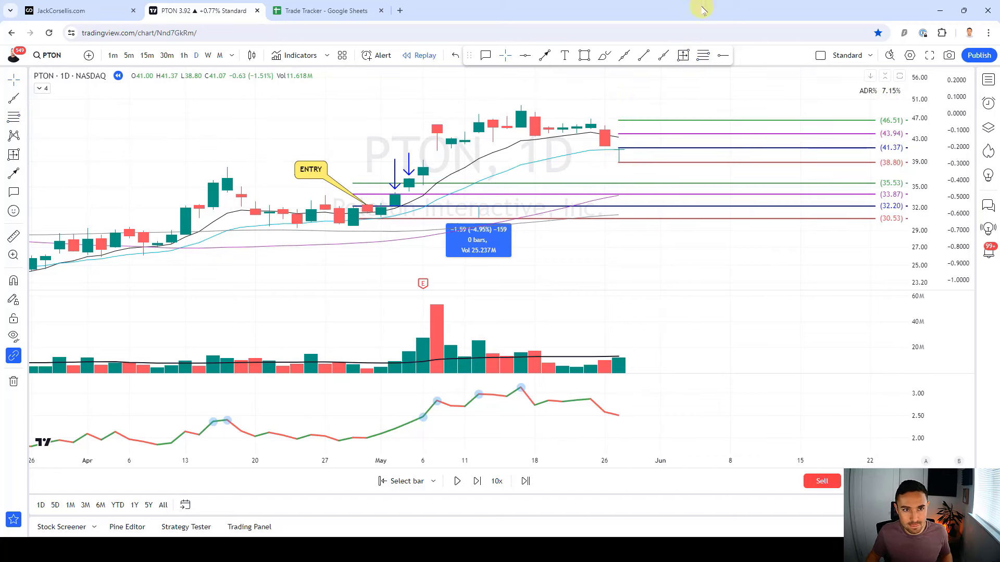
{"action": "left_click", "coordinate": [683, 53]}
{"action": "left_click", "coordinate": [620, 141], "text": "ctrl"}
{"action": "left_click", "coordinate": [619, 163]}
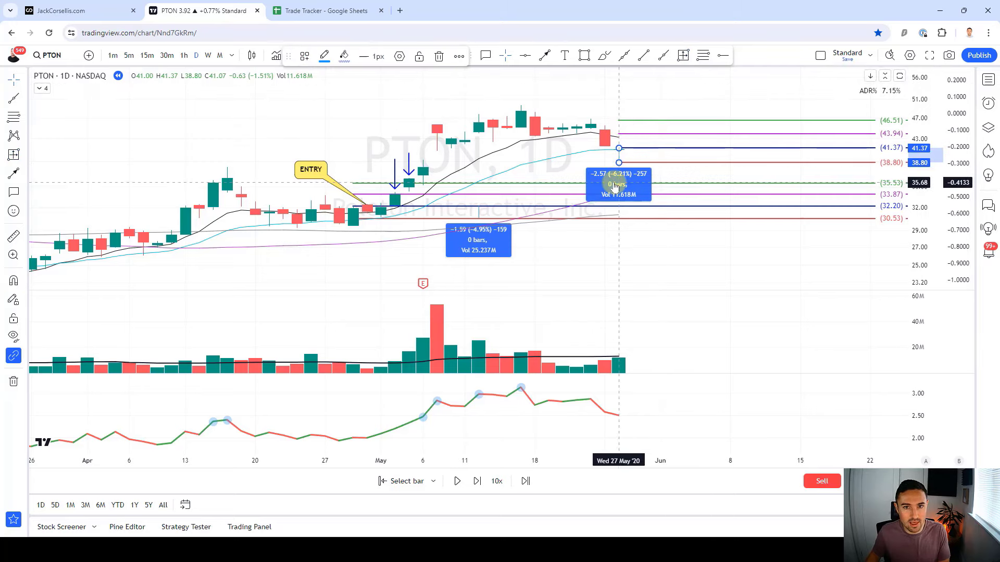
{"action": "left_click", "coordinate": [629, 120]}
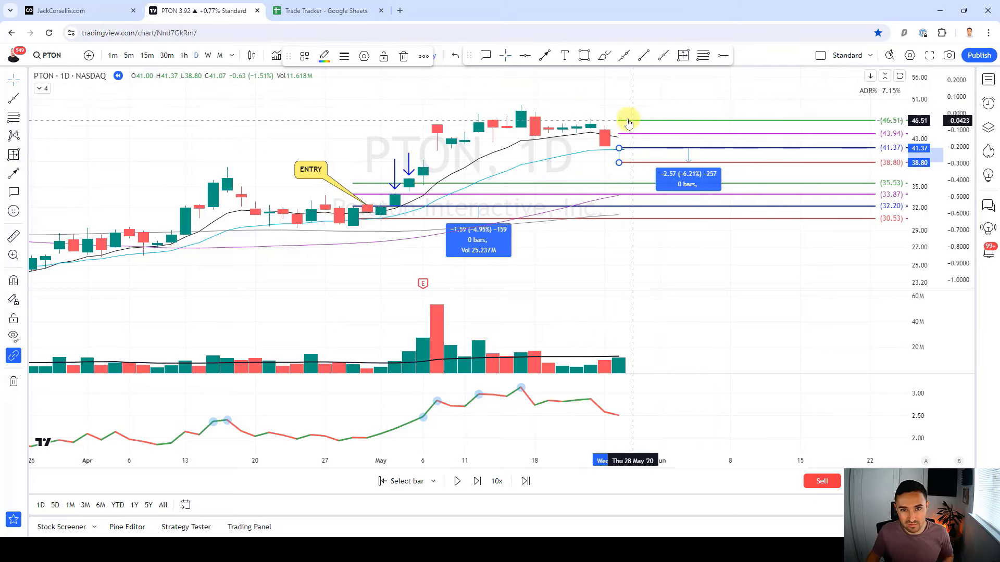
{"action": "left_click", "coordinate": [340, 103]}
Advance the replay one bar to 28 May '20 and add an "ENTRY" callout pointing at its candle
{"action": "key", "text": "shift+Right"}
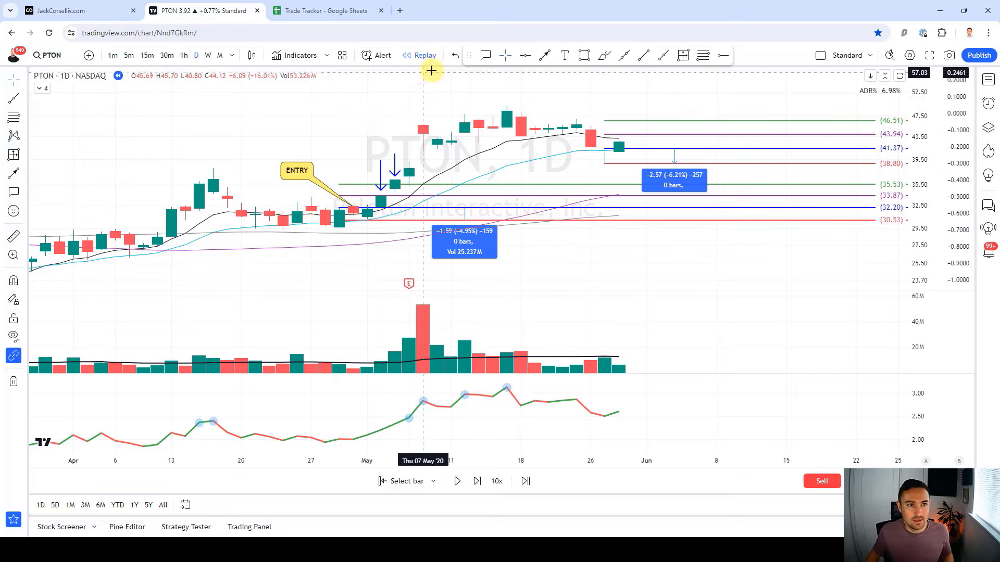
{"action": "left_click", "coordinate": [485, 57]}
{"action": "left_click", "coordinate": [619, 139]}
{"action": "left_click", "coordinate": [573, 103]}
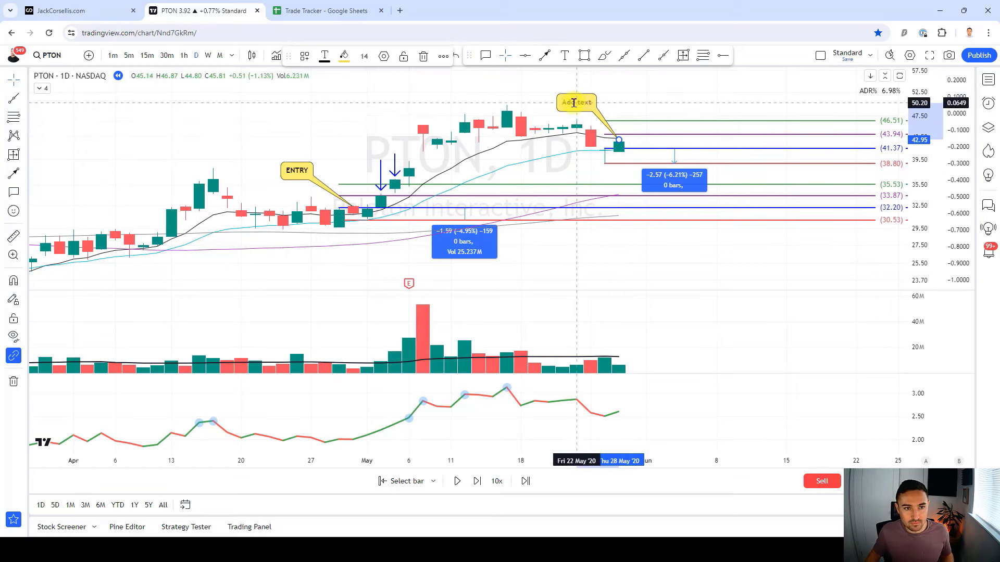
{"action": "type", "text": "ENTRY"}
{"action": "left_click", "coordinate": [546, 152]}
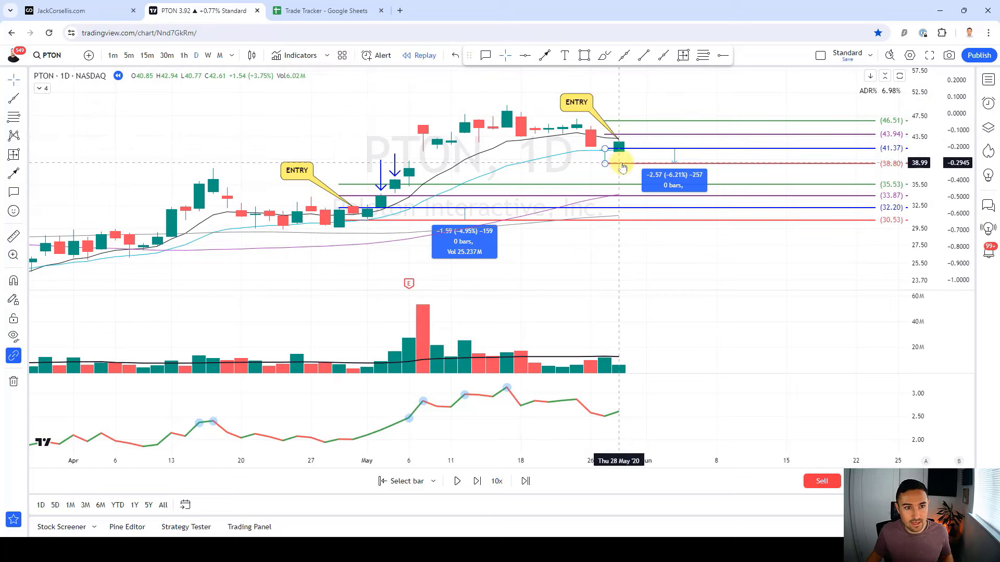
Raise the 28 May trade's stop level to 40.20 and change its callout text to "ENTRY + 1/2"
{"action": "left_click_drag", "start_coordinate": [604, 166], "coordinate": [604, 159]}
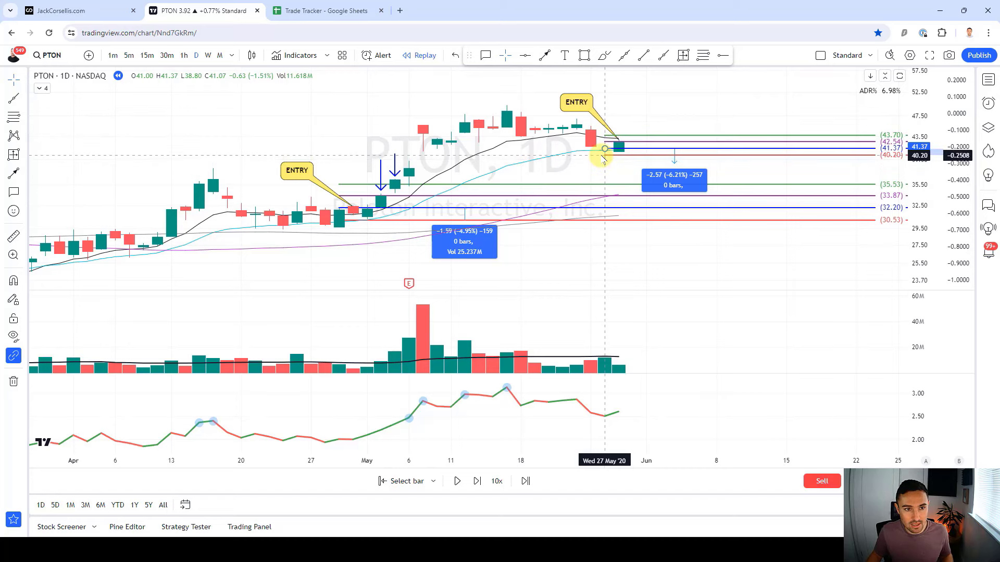
{"action": "double_click", "coordinate": [573, 100]}
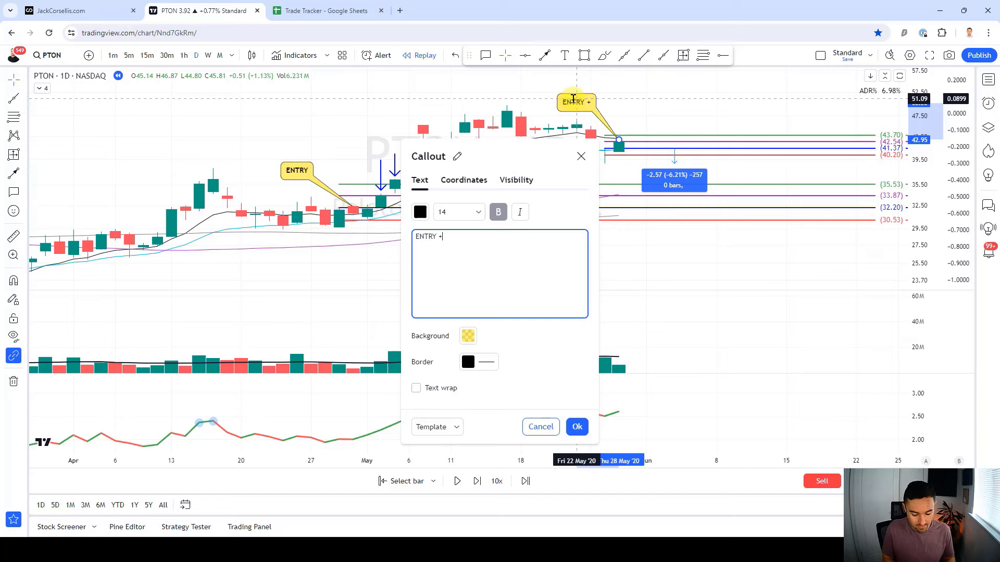
{"action": "type", "text": "/2"}
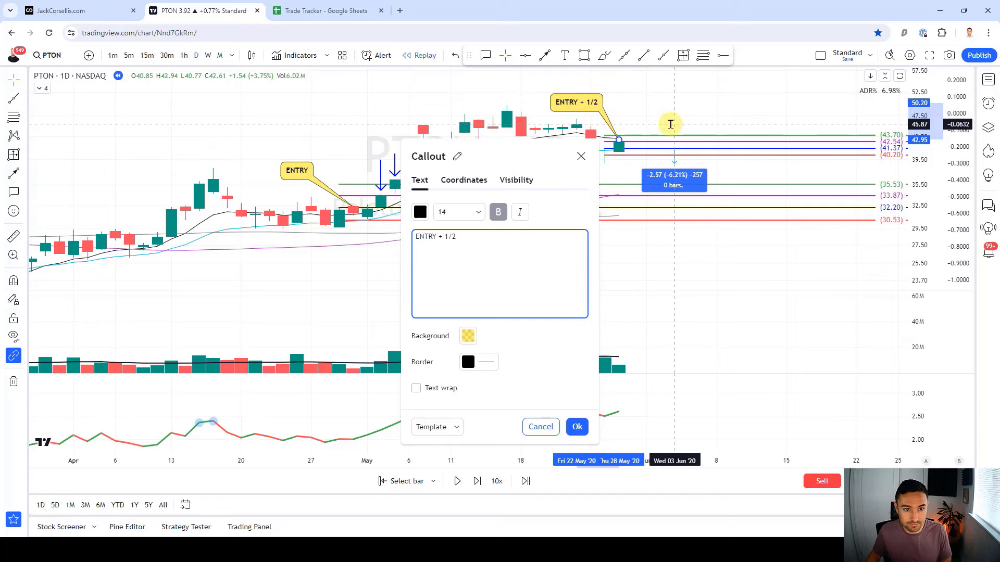
Shorten the 28 May trade's price range so it ends at about 40.29, near the tightened stop
{"action": "left_click", "coordinate": [672, 158]}
{"action": "left_click_drag", "start_coordinate": [675, 159], "coordinate": [675, 155]}
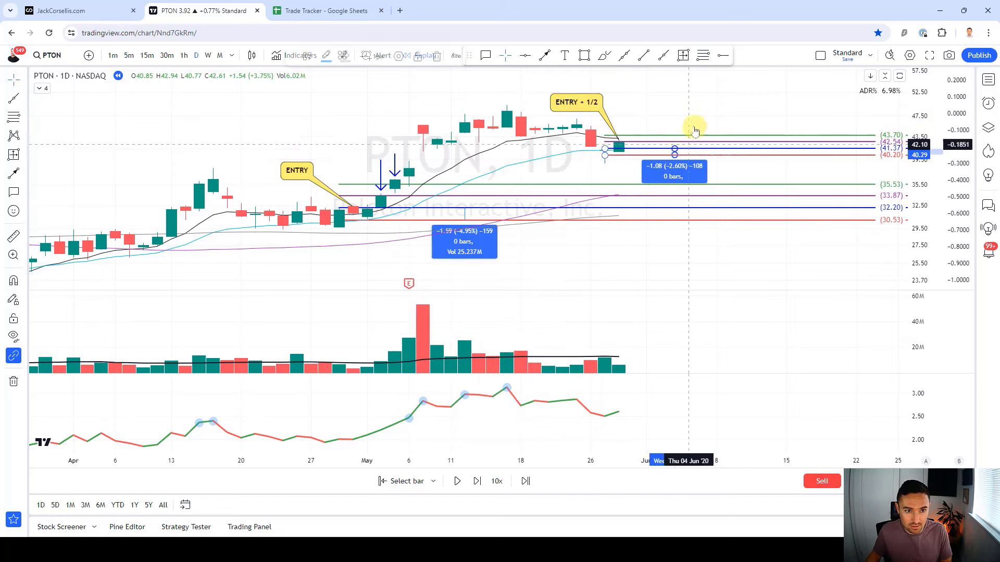
{"action": "left_click", "coordinate": [700, 114]}
Advance the replay six bars to 5 June '20
{"action": "key", "text": "shift+Right"}
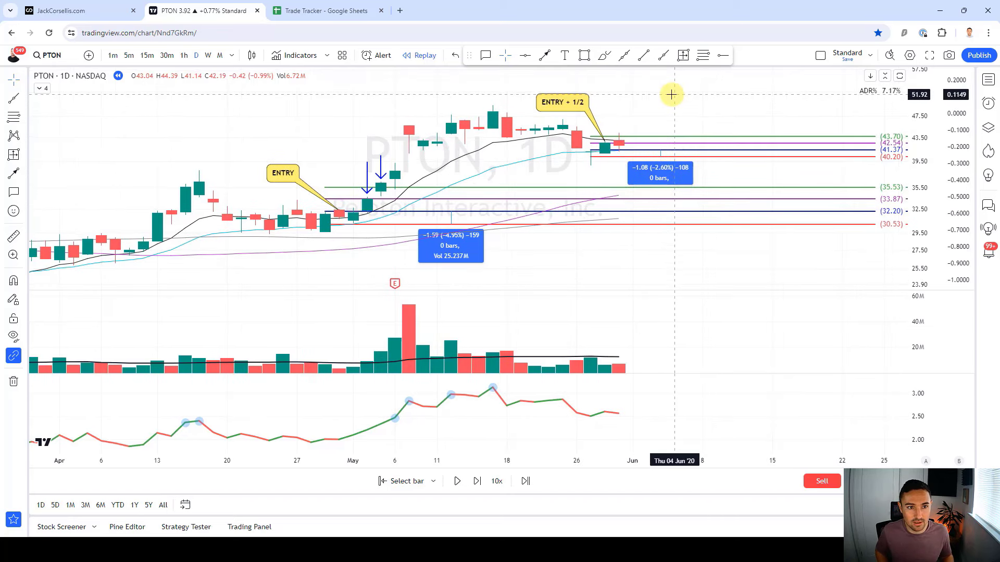
{"action": "key", "text": "shift+Right"}
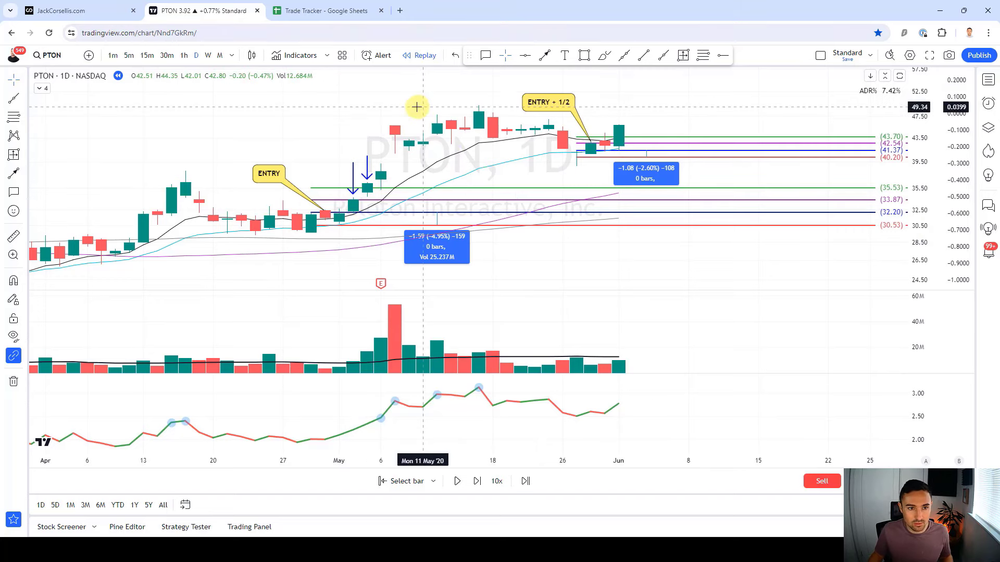
{"action": "key", "text": "shift+Right"}
{"action": "key", "text": "shift+Right"}
{"action": "key", "text": "shift+Right"}
{"action": "key", "text": "shift+Right"}
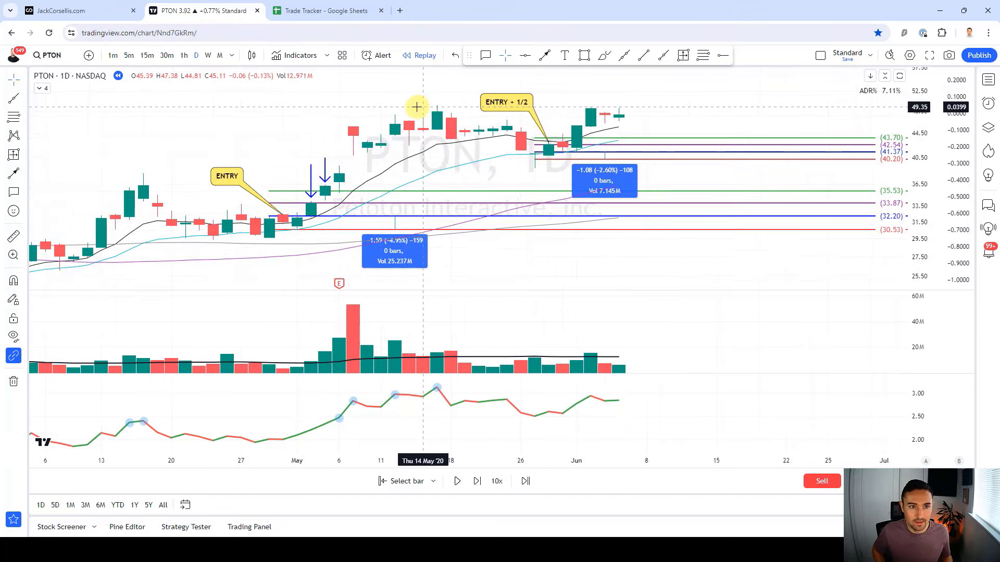
Sketch a freehand price path from the 28 May entry through the pullback and up to about 56, and delete it
{"action": "left_click", "coordinate": [604, 56]}
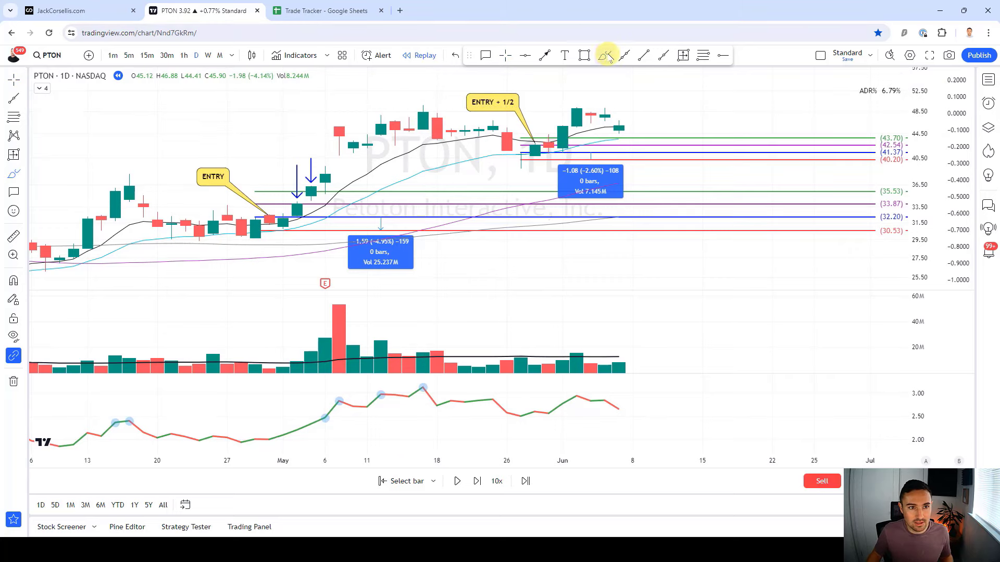
{"action": "mouse_move", "coordinate": [535, 161]}
{"action": "left_mouse_down"}
{"action": "mouse_move", "coordinate": [582, 110]}
{"action": "mouse_move", "coordinate": [626, 137]}
{"action": "mouse_move", "coordinate": [699, 74]}
{"action": "left_mouse_up"}
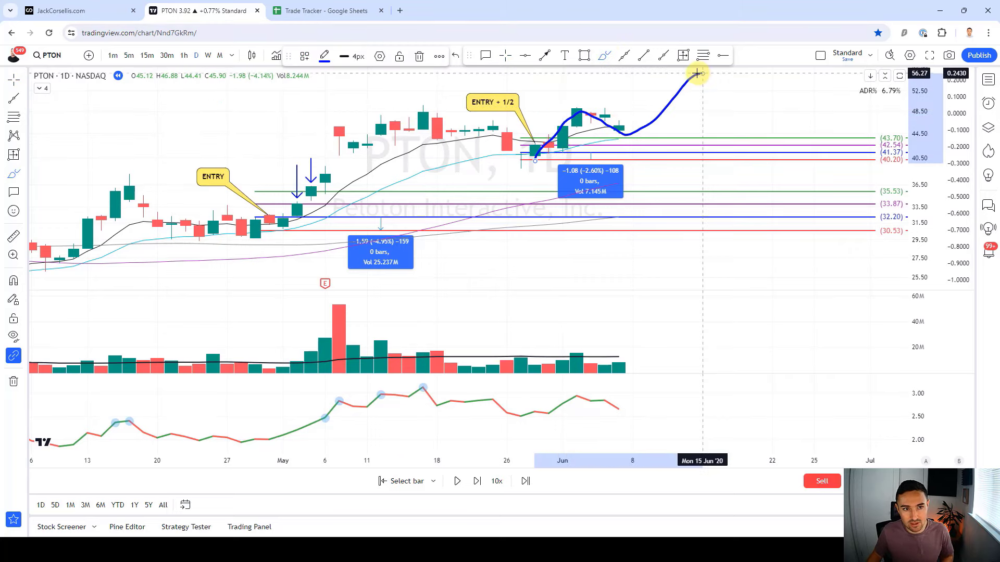
{"action": "key", "text": "Delete"}
Advance the replay one bar to 8 June '20 and draw trade levels from its 45.41 high to its 42.90 low
{"action": "key", "text": "shift+Right"}
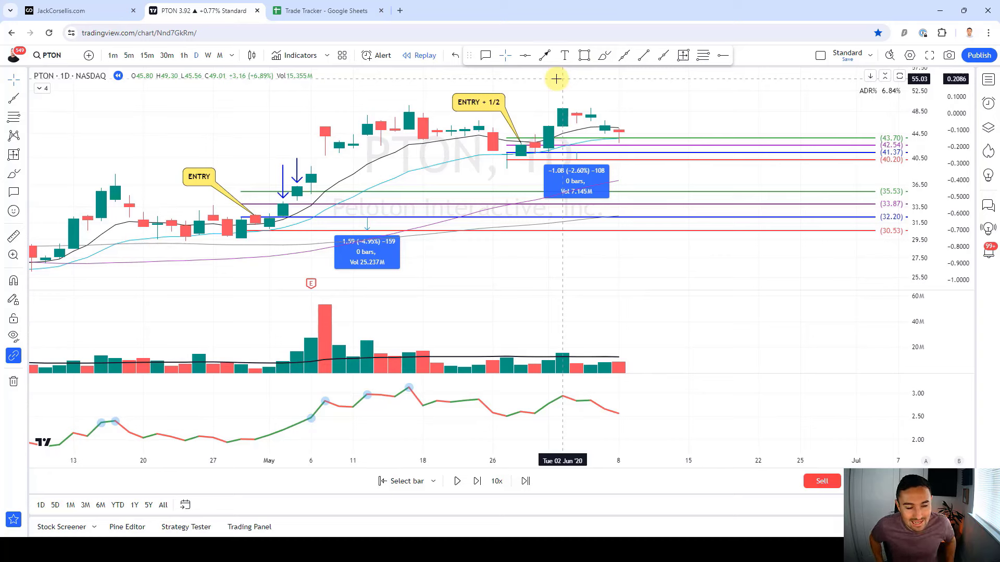
{"action": "left_click", "coordinate": [703, 55]}
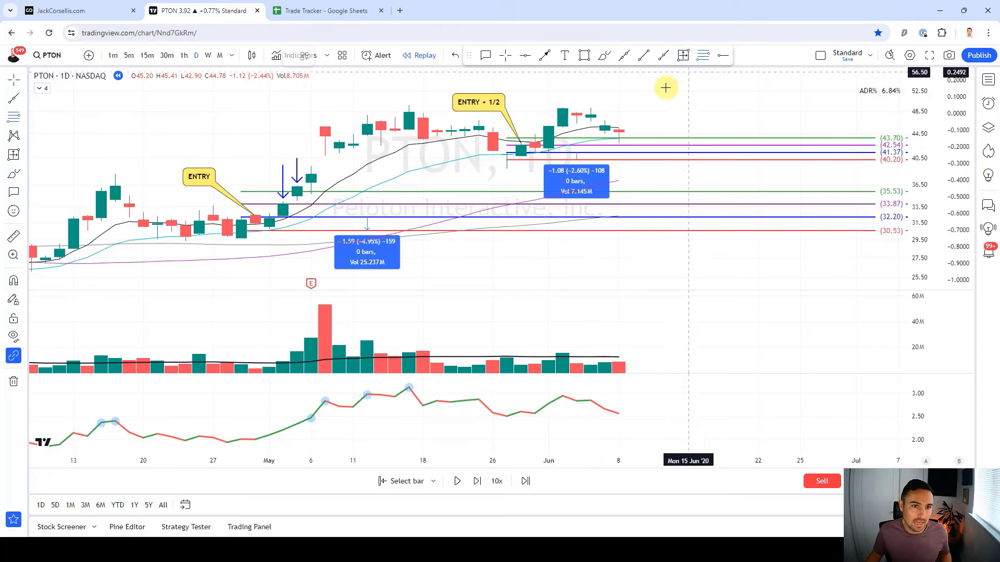
{"action": "left_click", "coordinate": [622, 118]}
{"action": "left_click", "coordinate": [627, 146]}
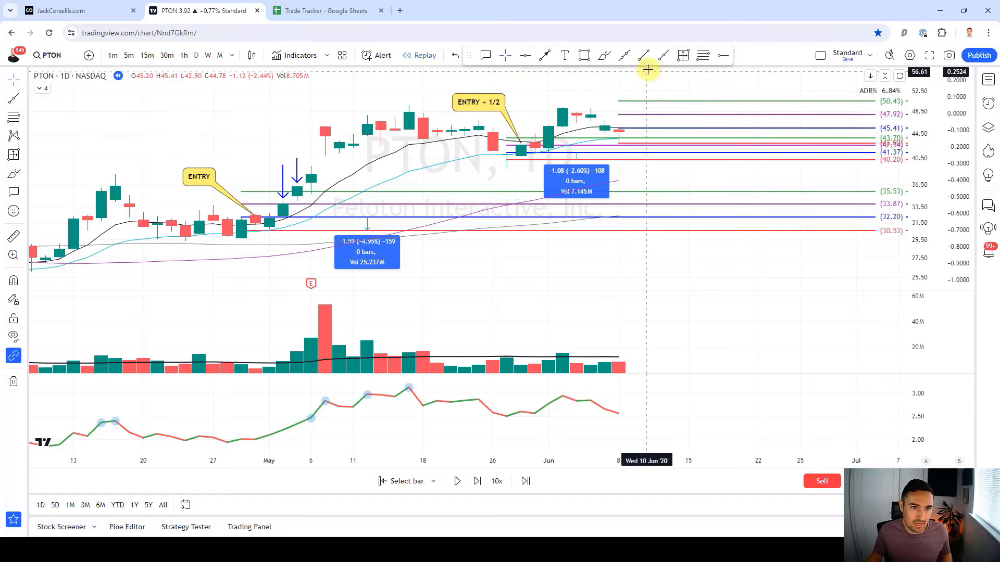
Add a price range from 45.41 to 42.90 on the 8 June candle and move it five bars later, clear of the candles
{"action": "left_click", "coordinate": [682, 56]}
{"action": "left_click", "coordinate": [624, 126], "text": "ctrl"}
{"action": "left_click", "coordinate": [619, 146], "text": "ctrl"}
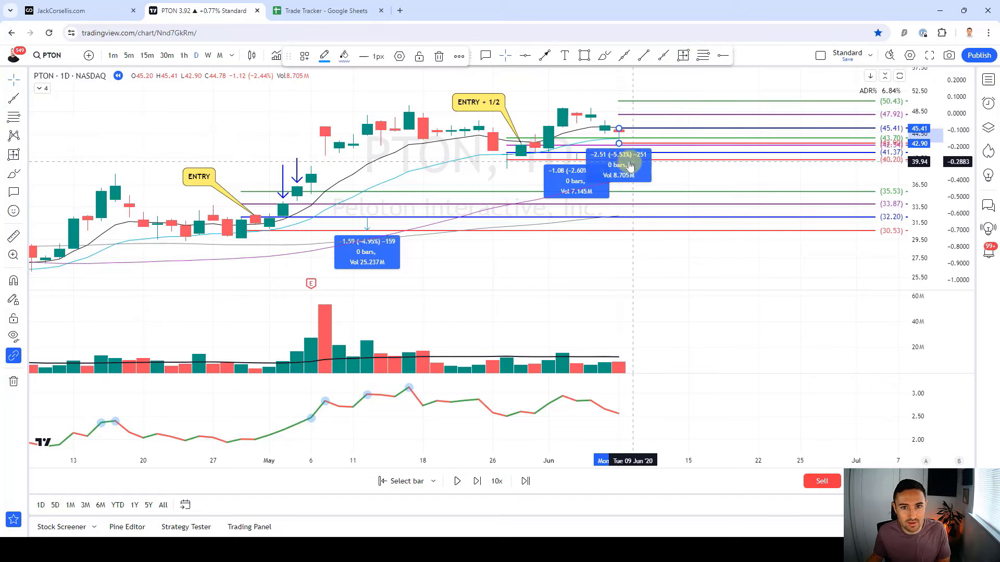
{"action": "left_click_drag", "start_coordinate": [632, 163], "coordinate": [660, 163]}
{"action": "key", "text": "Right"}
{"action": "key", "text": "Right"}
{"action": "key", "text": "Right"}
{"action": "left_click", "coordinate": [535, 70]}
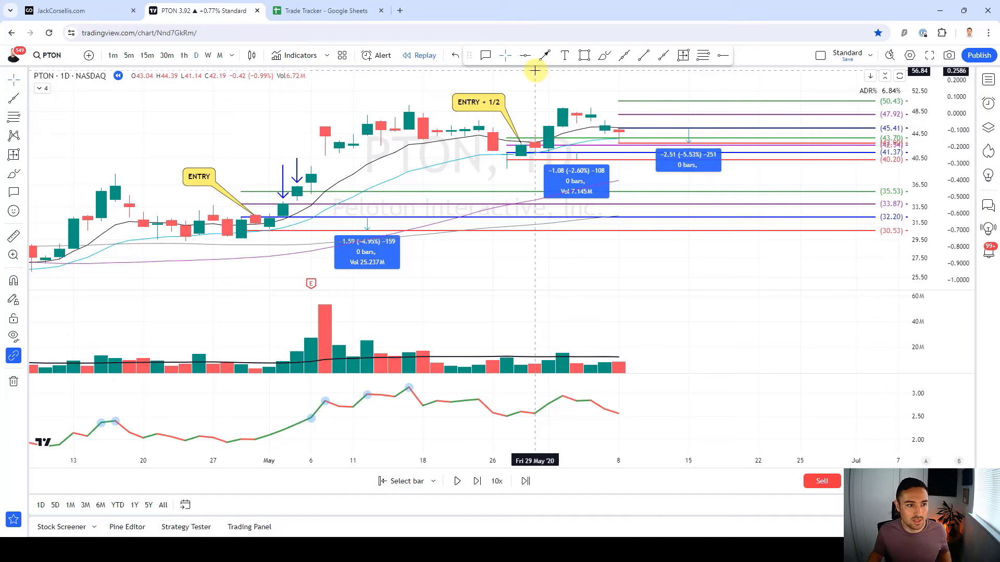
Advance the replay one bar to 9 June '20 and tighten the 45.41 trade's stop to 43.07, shortening its price range to match
{"action": "key", "text": "shift+Right"}
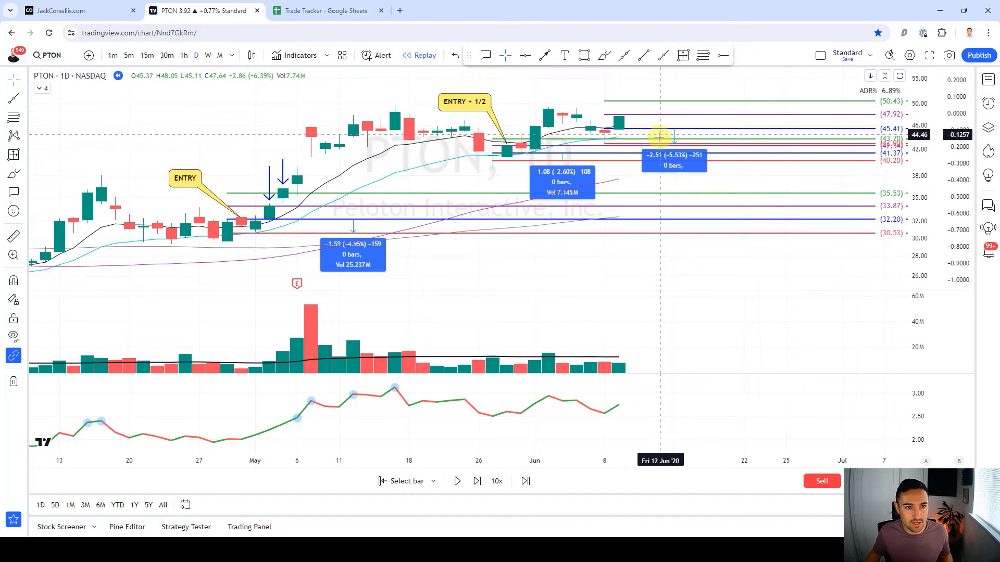
{"action": "left_click", "coordinate": [604, 129]}
{"action": "left_click", "coordinate": [605, 144]}
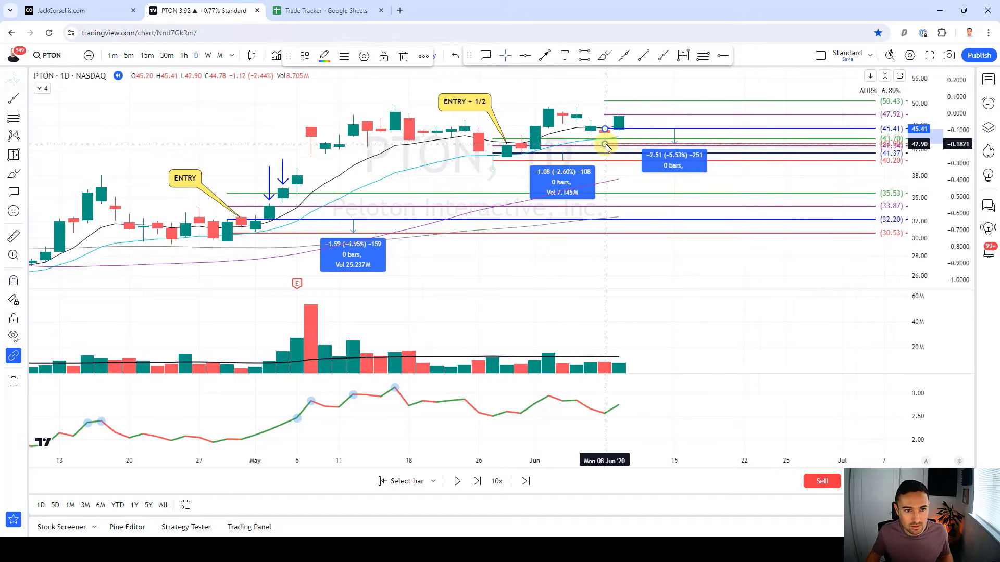
{"action": "left_click_drag", "start_coordinate": [605, 144], "coordinate": [606, 143]}
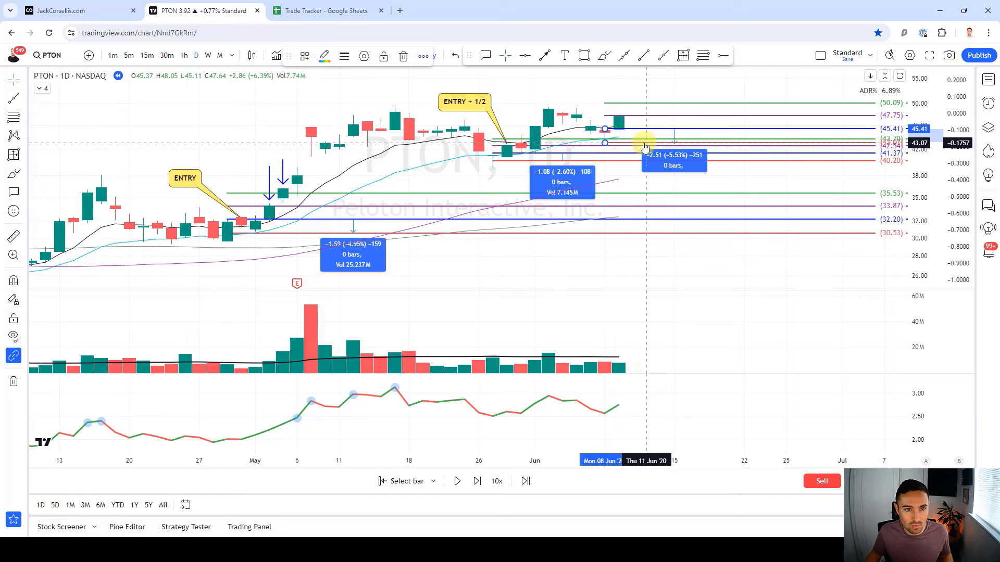
{"action": "left_click_drag", "start_coordinate": [674, 144], "coordinate": [672, 148]}
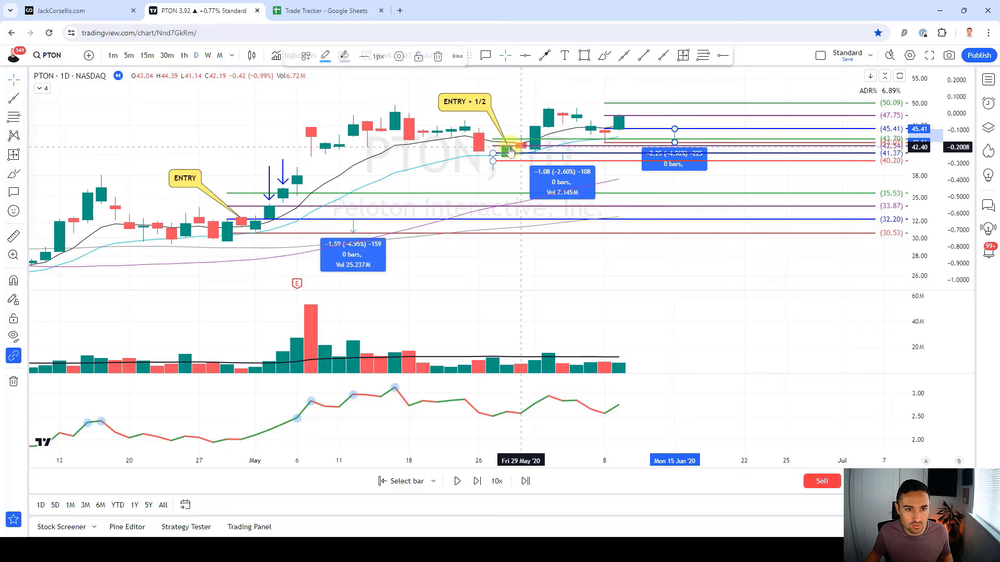
{"action": "right_click", "coordinate": [487, 68]}
{"action": "left_click", "coordinate": [394, 82]}
{"action": "left_click", "coordinate": [464, 81]}
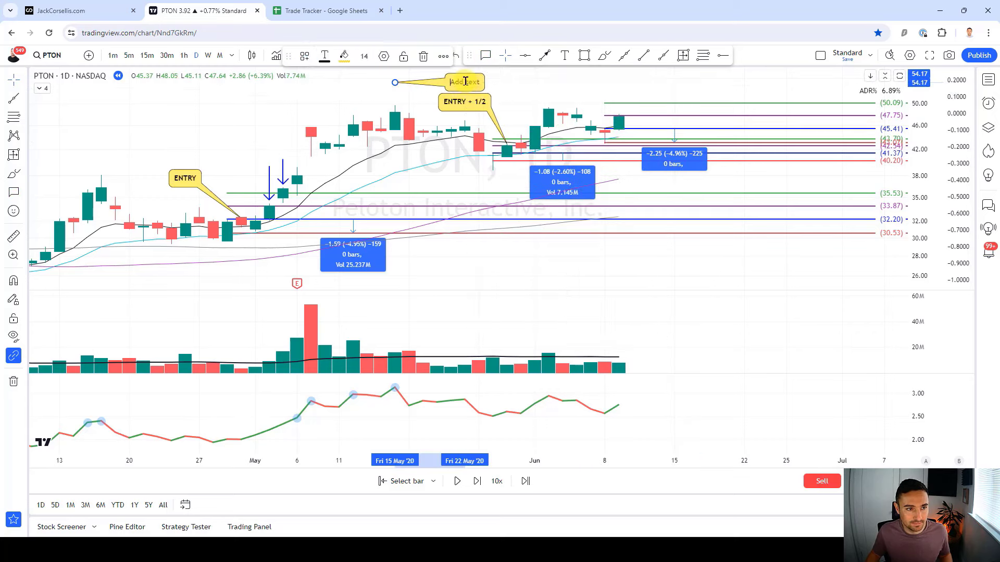
{"action": "left_click", "coordinate": [377, 97]}
Duplicate the "ENTRY + 1/2" callout for the new trade, point it at the 9 June candle and set its label above the candles
{"action": "left_click_drag", "start_coordinate": [449, 106], "coordinate": [555, 89]}
{"action": "left_click_drag", "start_coordinate": [506, 143], "coordinate": [619, 118]}
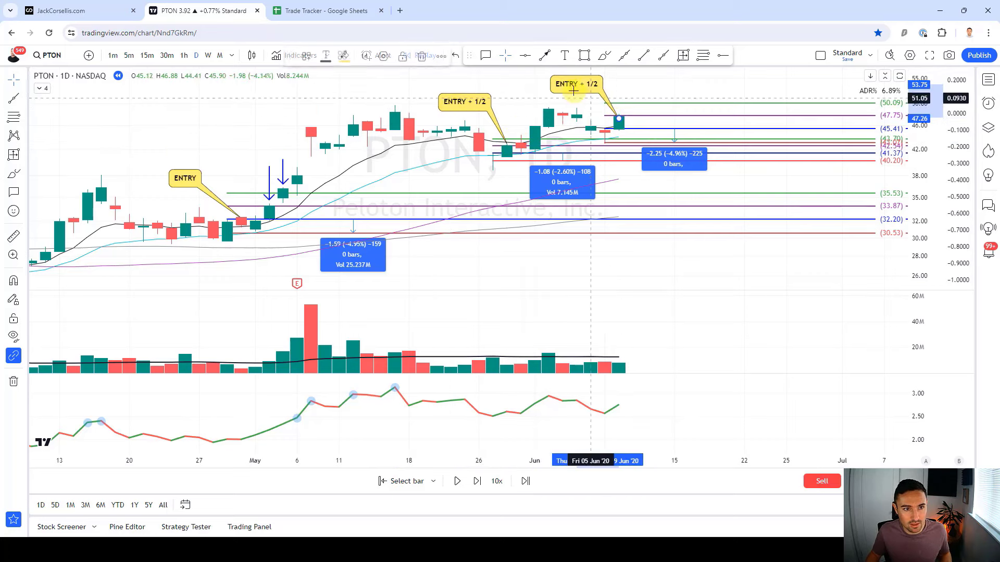
{"action": "left_click_drag", "start_coordinate": [565, 85], "coordinate": [552, 81]}
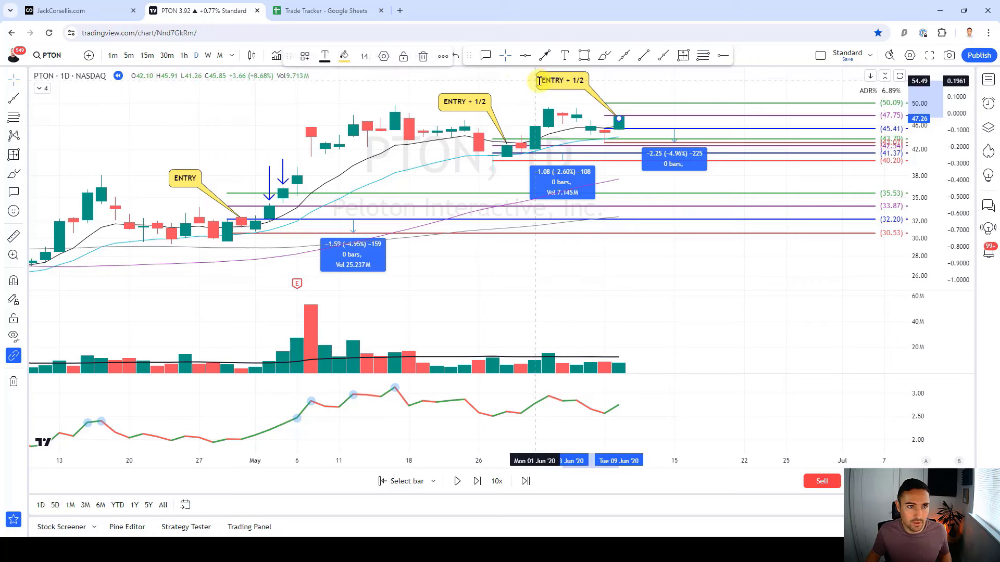
{"action": "left_click", "coordinate": [514, 83]}
Advance the replay bar by bar to 13 July '20 to follow both open "ENTRY + 1/2" trades
{"action": "key", "text": "shift+Right"}
{"action": "key", "text": "shift+Right"}
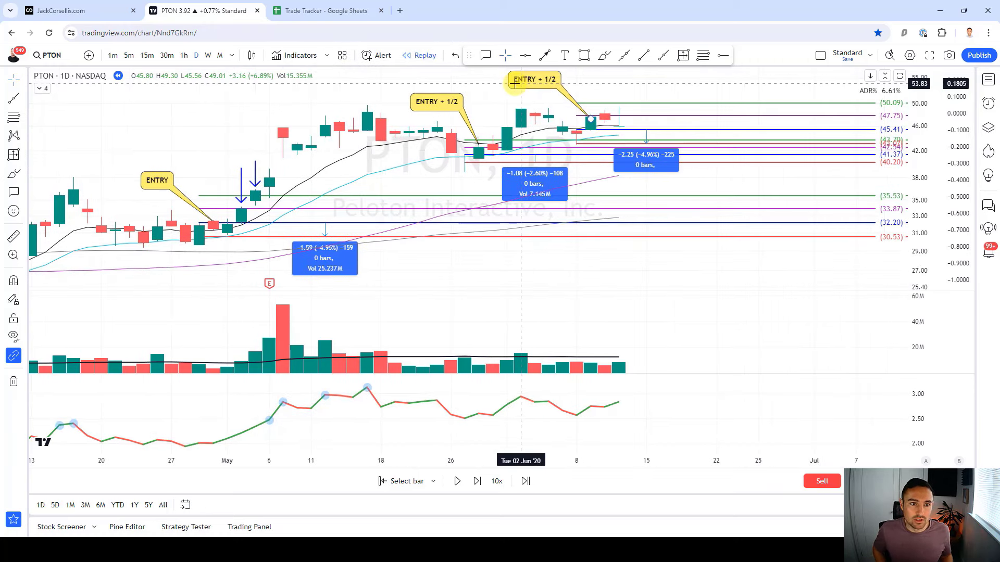
{"action": "key", "text": "shift+Right"}
{"action": "key", "text": "shift+Right"}
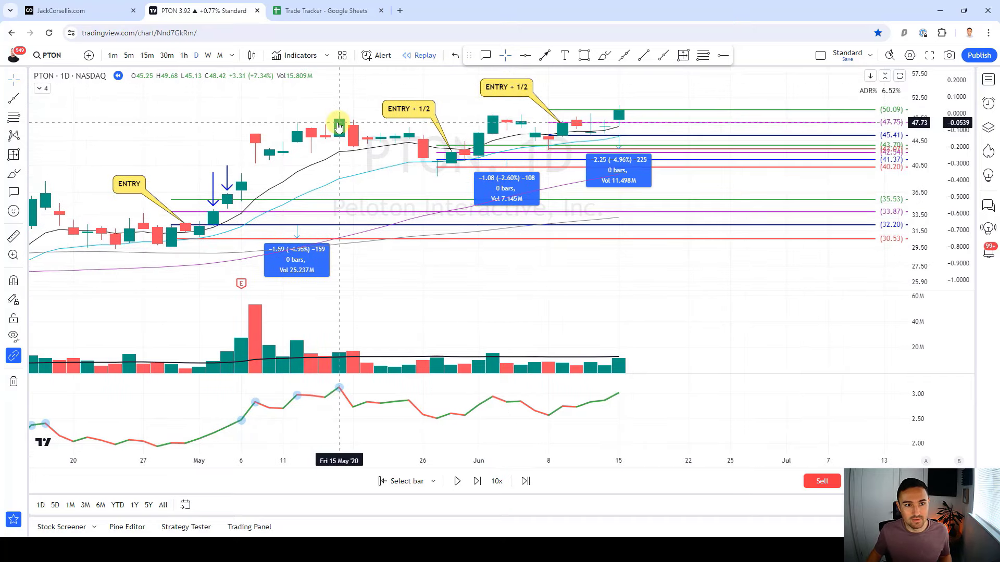
{"action": "key", "text": "shift+Right"}
{"action": "key", "text": "shift+Right"}
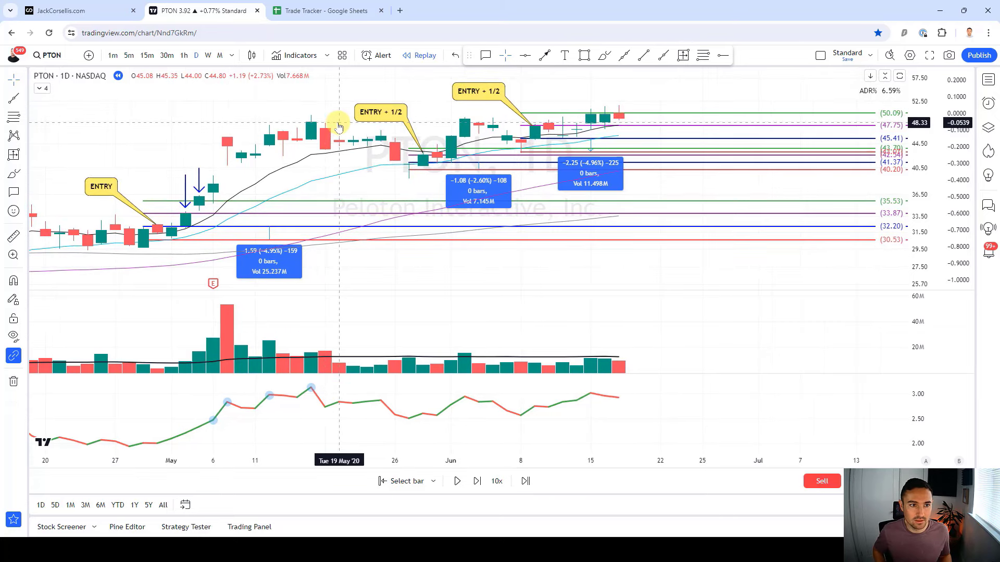
{"action": "key", "text": "shift+Right"}
{"action": "key", "text": "shift+Right"}
{"action": "key", "text": "shift+Right"}
{"action": "key", "text": "shift+Right"}
{"action": "key", "text": "shift+Right"}
{"action": "key", "text": "shift+Right"}
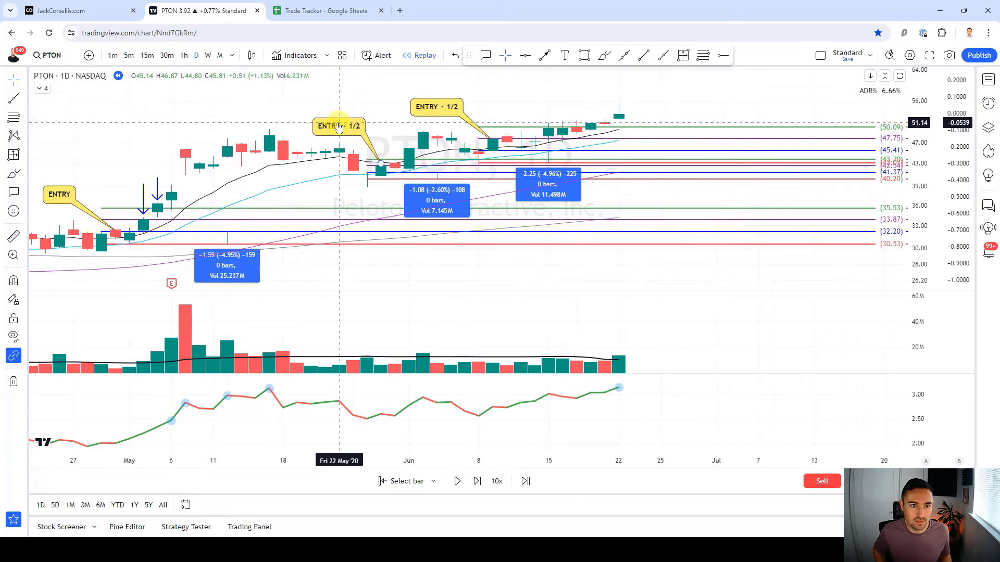
{"action": "key", "text": "shift+Right"}
{"action": "key", "text": "shift+Right"}
{"action": "key", "text": "shift+Right"}
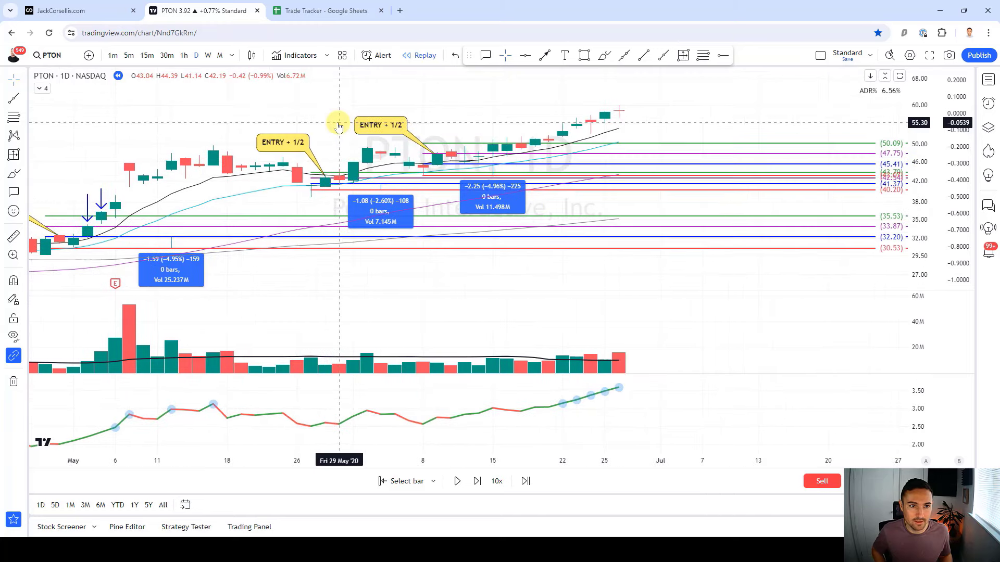
{"action": "key", "text": "shift+Right"}
{"action": "key", "text": "shift+Right"}
{"action": "key", "text": "shift+Right"}
{"action": "key", "text": "shift+Right"}
{"action": "key", "text": "shift+Right"}
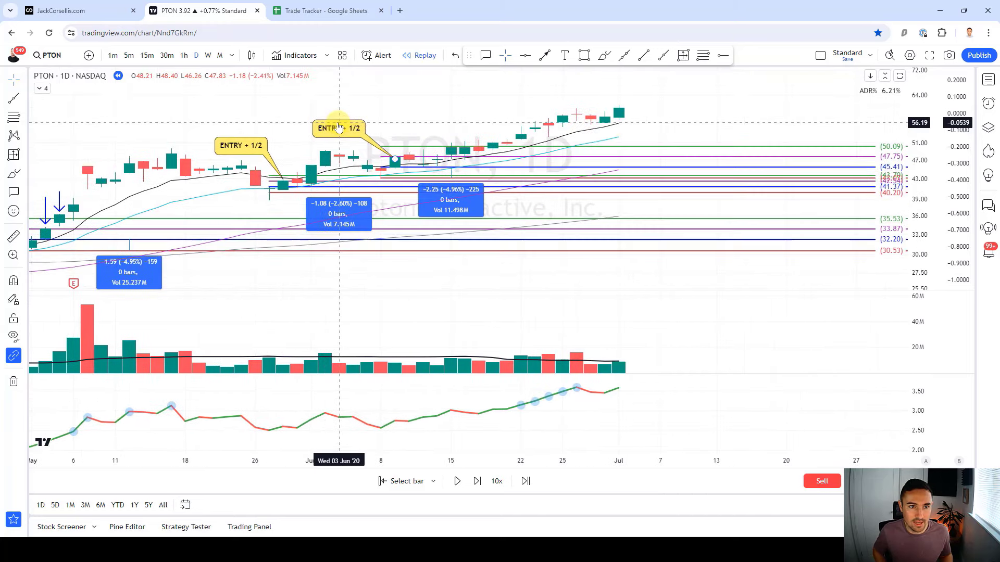
{"action": "key", "text": "shift+Right"}
{"action": "key", "text": "shift+Right"}
{"action": "key", "text": "shift+Right"}
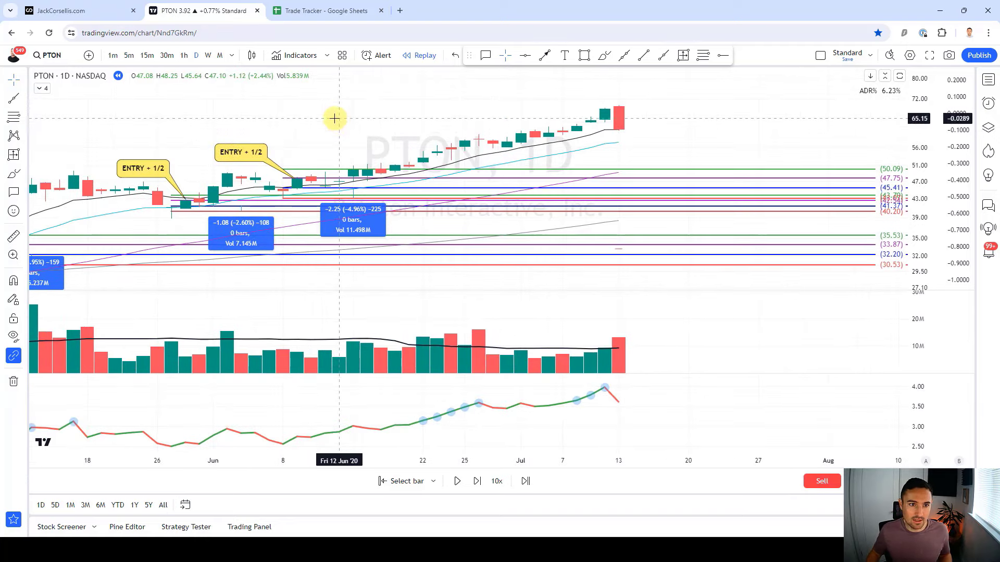
Draw two downward arrows stacked above the 13 July '20 candle to mark two sales
{"action": "scroll", "coordinate": [334, 119], "scroll_direction": "down", "scroll_amount": 2}
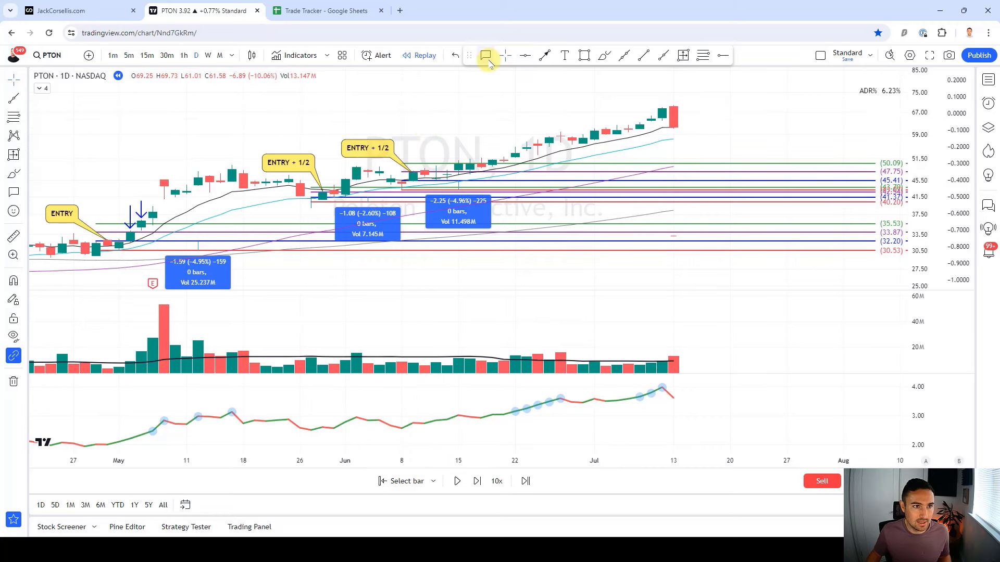
{"action": "left_click", "coordinate": [545, 55]}
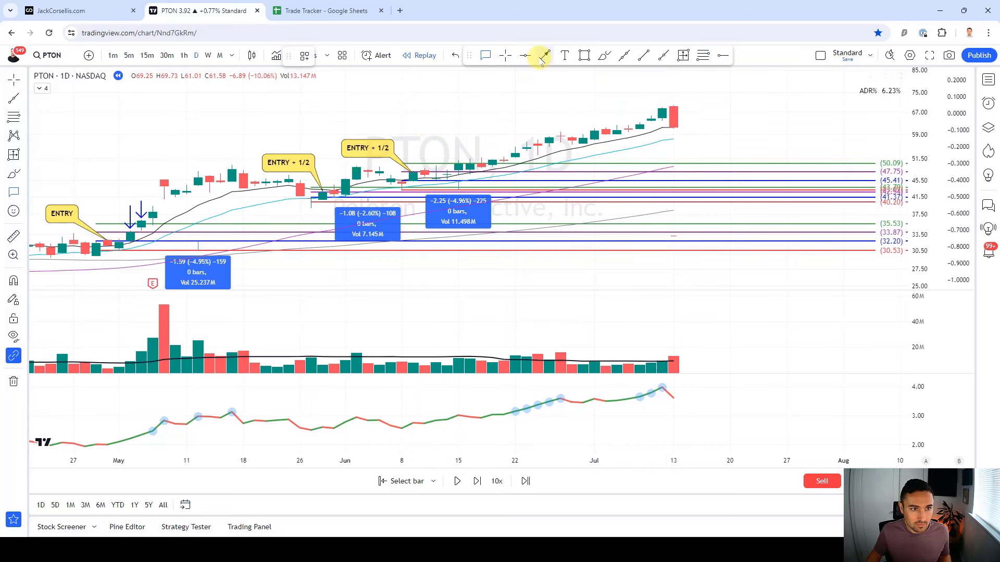
{"action": "left_click", "coordinate": [673, 99]}
{"action": "left_click", "coordinate": [525, 56]}
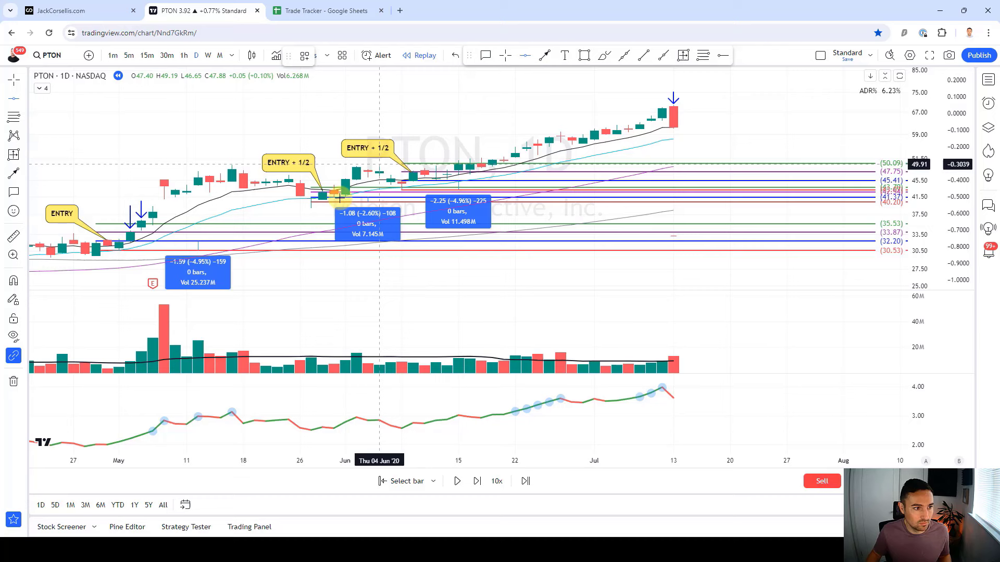
{"action": "left_click", "coordinate": [670, 72]}
{"action": "key", "text": "Delete"}
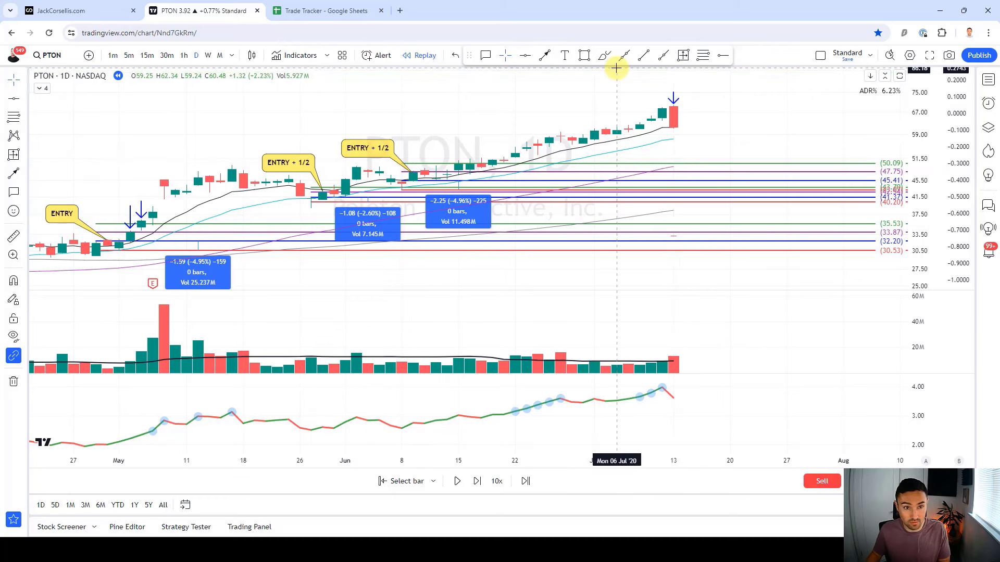
{"action": "left_click", "coordinate": [674, 85]}
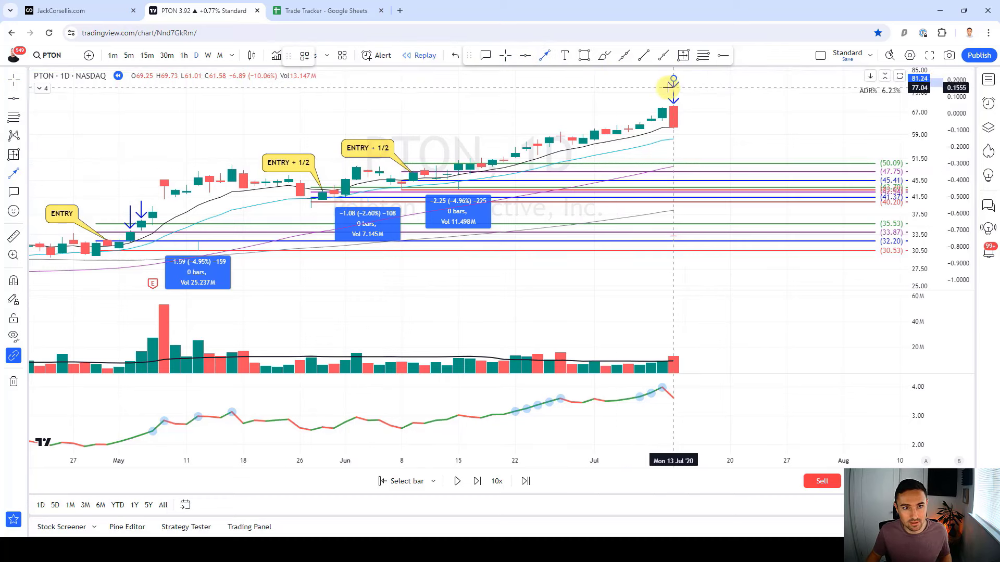
{"action": "left_click", "coordinate": [673, 84]}
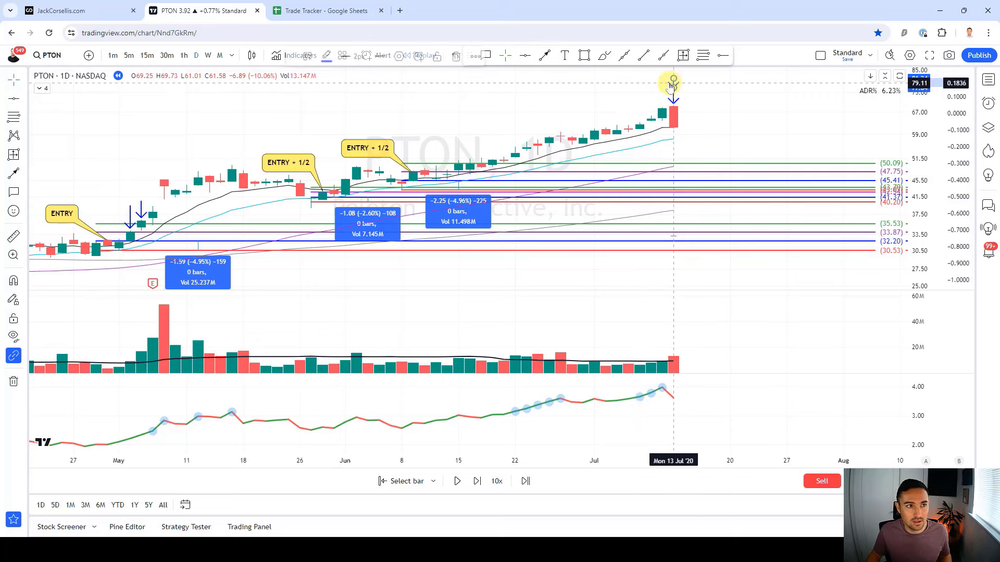
Colour the upper arrow above the 13 July candle purple and the lower one orange
{"action": "left_click", "coordinate": [323, 56]}
{"action": "left_click", "coordinate": [337, 191]}
{"action": "left_click", "coordinate": [673, 99]}
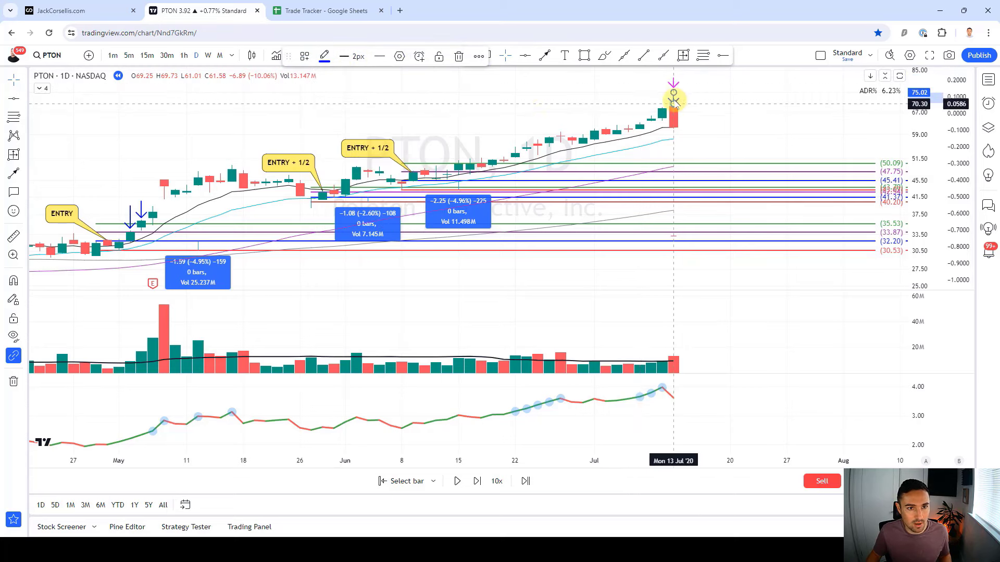
{"action": "left_click", "coordinate": [324, 56]}
{"action": "left_click", "coordinate": [338, 92]}
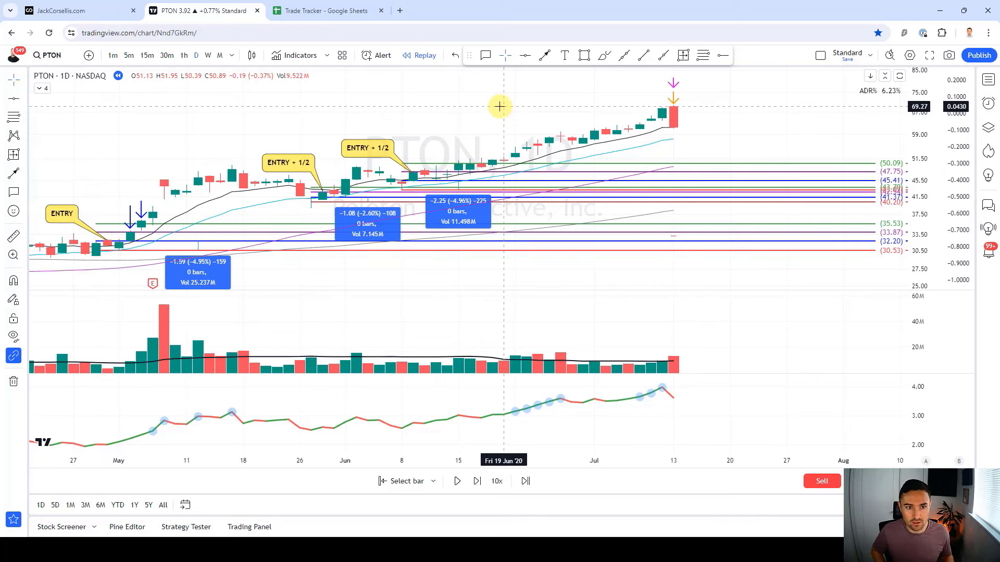
Advance the replay five bars to 20 July '20
{"action": "key", "text": "shift+Right"}
{"action": "key", "text": "shift+Right"}
{"action": "key", "text": "shift+Right"}
{"action": "key", "text": "shift+Right"}
{"action": "key", "text": "shift+Right"}
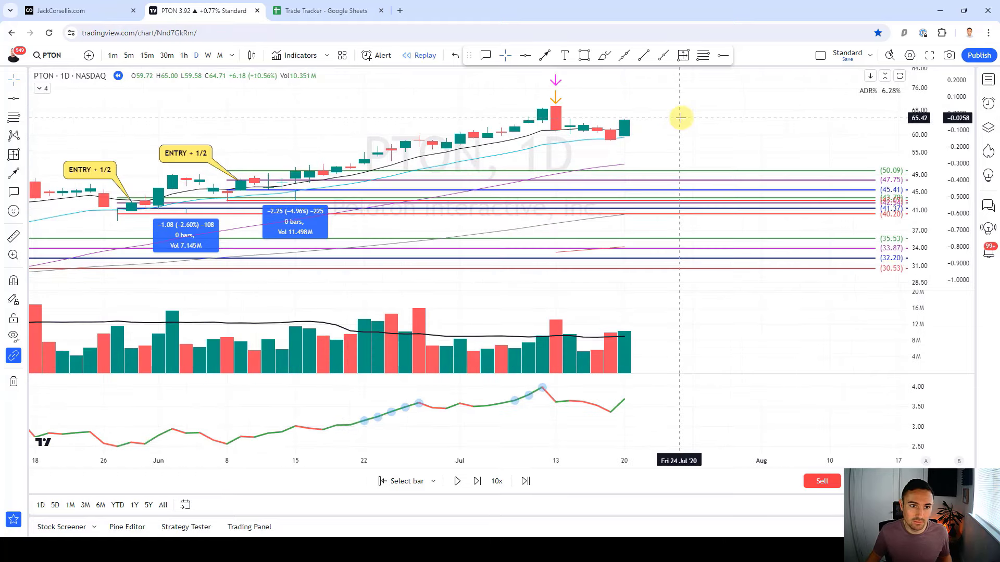
{"action": "scroll", "coordinate": [681, 116], "scroll_direction": "up", "scroll_amount": 2}
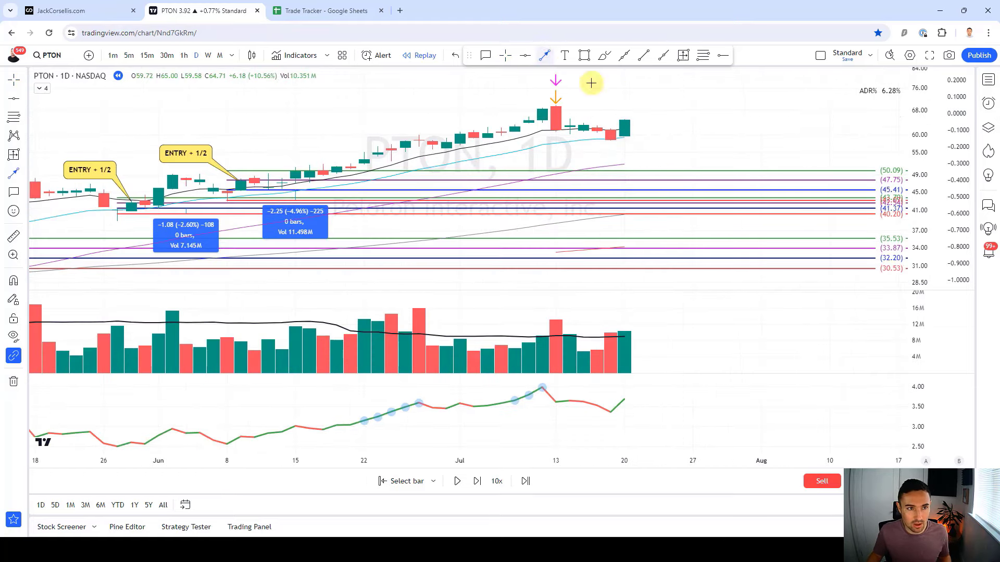
{"action": "left_click_drag", "start_coordinate": [610, 140], "coordinate": [611, 152]}
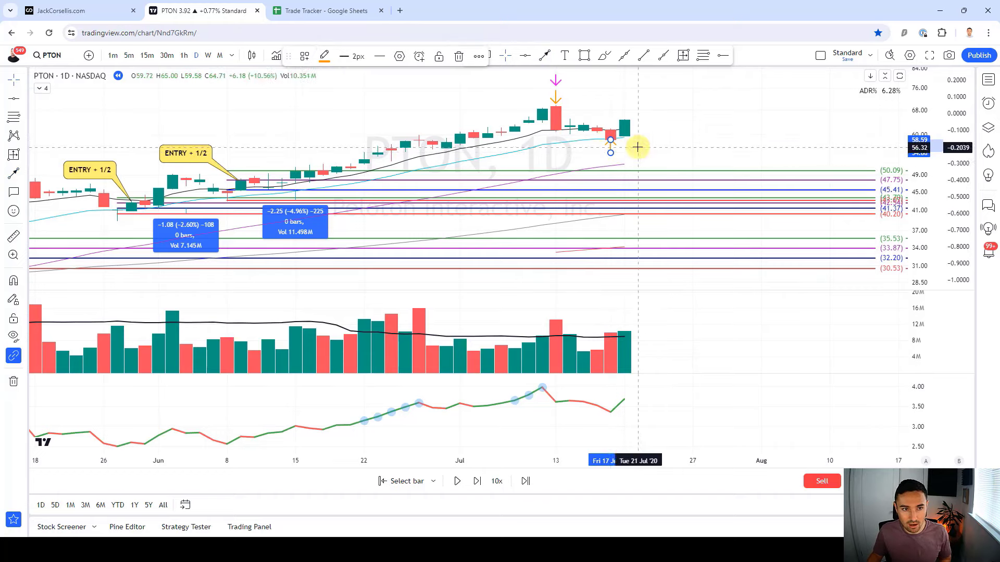
{"action": "key", "text": "Delete"}
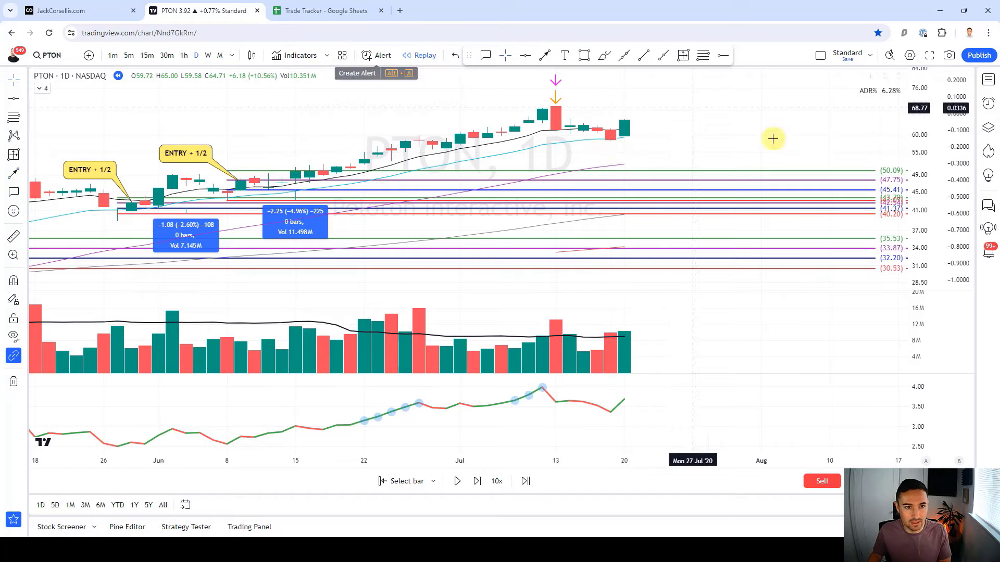
{"action": "scroll", "coordinate": [607, 134], "scroll_direction": "down", "scroll_amount": 1}
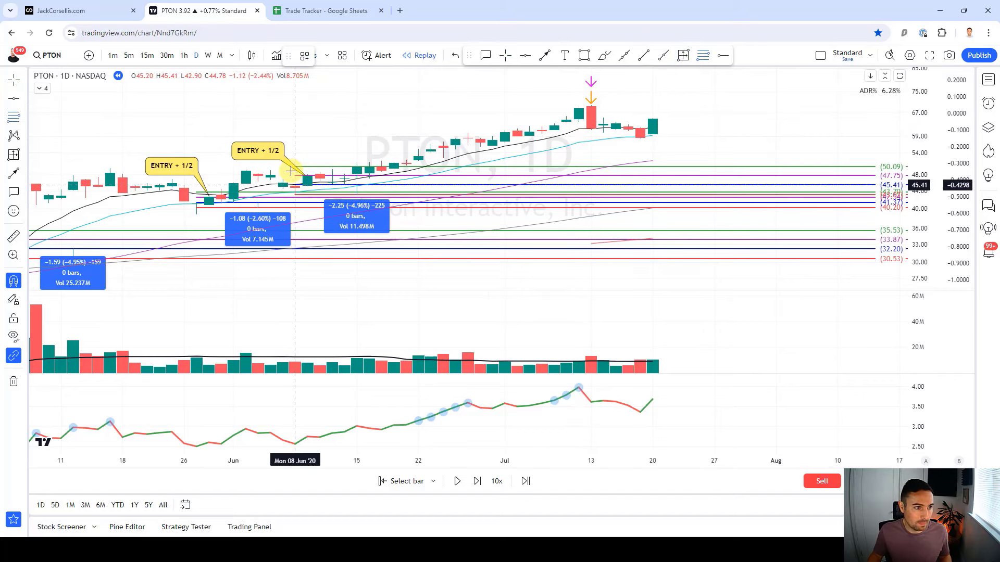
{"action": "mouse_move", "coordinate": [295, 185]}
{"action": "left_mouse_down"}
{"action": "mouse_move", "coordinate": [585, 102]}
{"action": "mouse_move", "coordinate": [578, 108]}
{"action": "left_mouse_up"}
{"action": "key", "text": "Delete"}
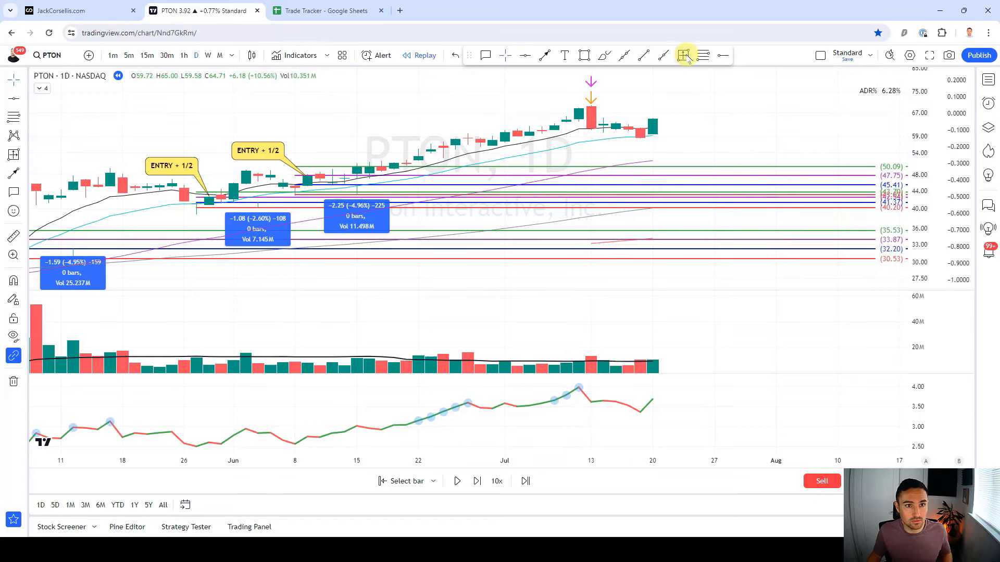
Add a date and price range from the 45.41 entry on 8 June to the 17 July close at 58.53
{"action": "left_click", "coordinate": [683, 55]}
{"action": "left_click", "coordinate": [294, 185], "text": "ctrl"}
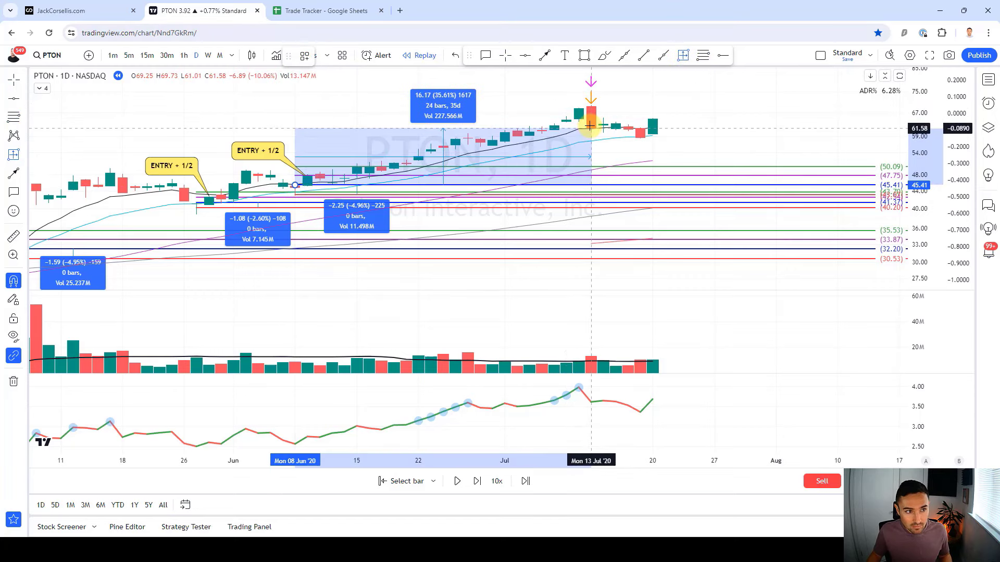
{"action": "left_click_drag", "start_coordinate": [589, 126], "coordinate": [639, 138]}
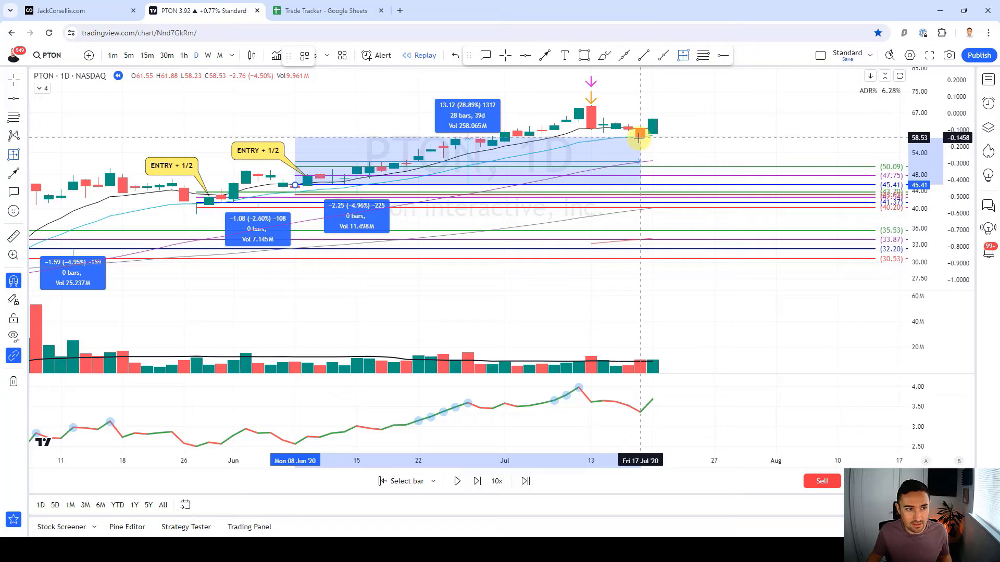
In the Trade Tracker's 1/2 + 1/4s gain calculator, set Sale 3 to 35% and Sale 4 to 28%
{"action": "left_click", "coordinate": [321, 11]}
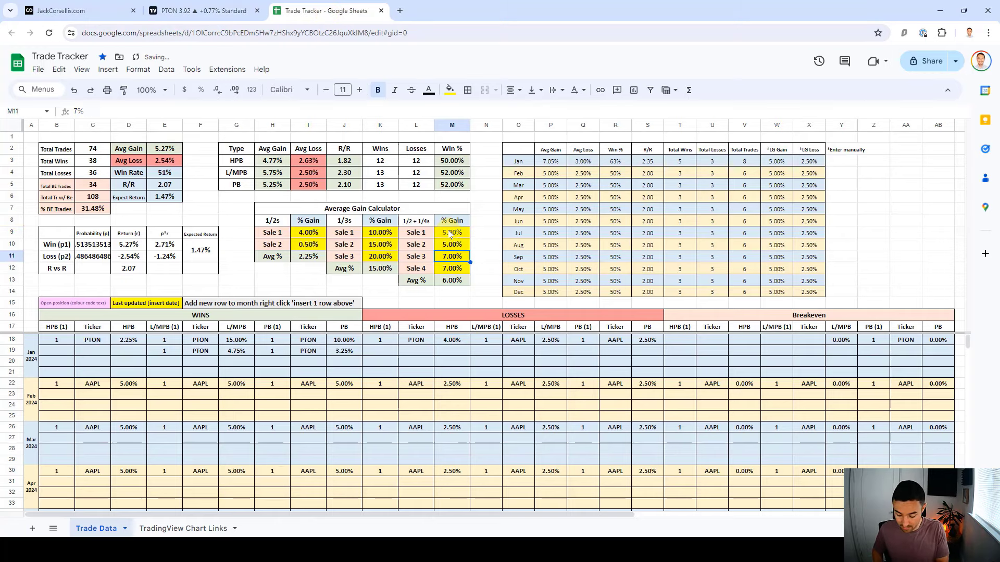
{"action": "key", "text": "Return"}
{"action": "key", "text": "Return"}
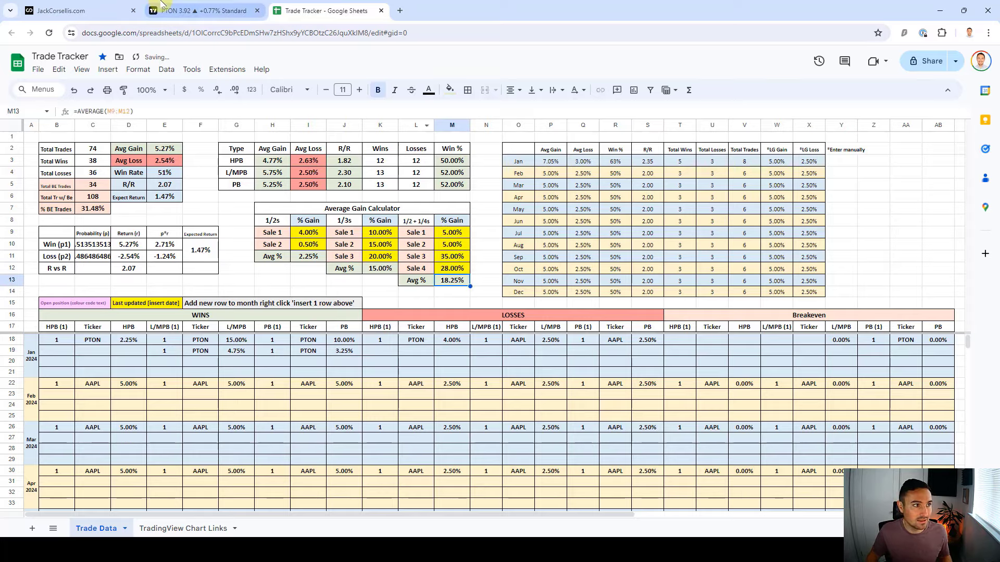
Check the trade on the PTON chart, and enter 18.25 in the Trade Tracker's third January L/MPB wins row (G20)
{"action": "left_click", "coordinate": [198, 11]}
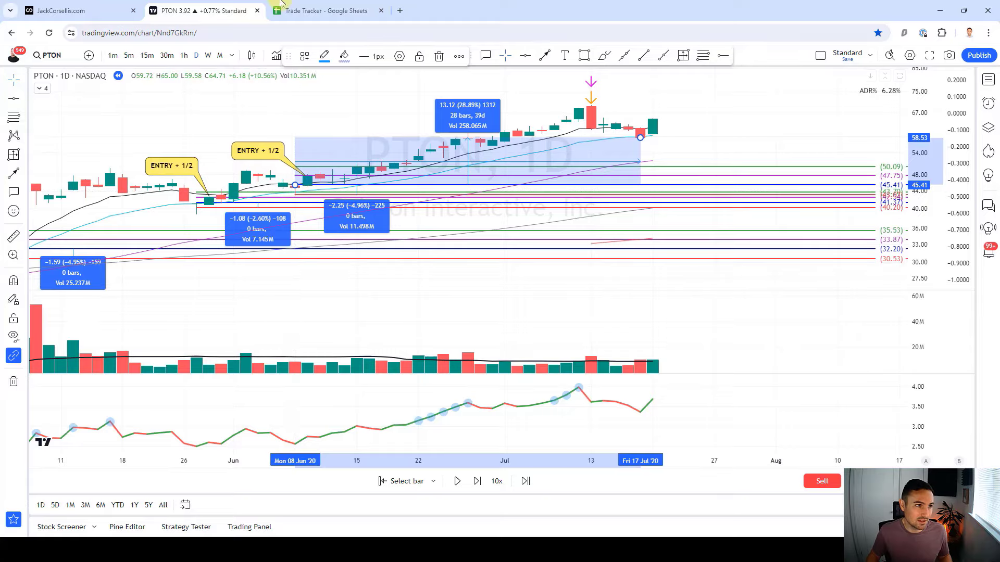
{"action": "key", "text": "ctrl+Tab"}
{"action": "left_click", "coordinate": [236, 365]}
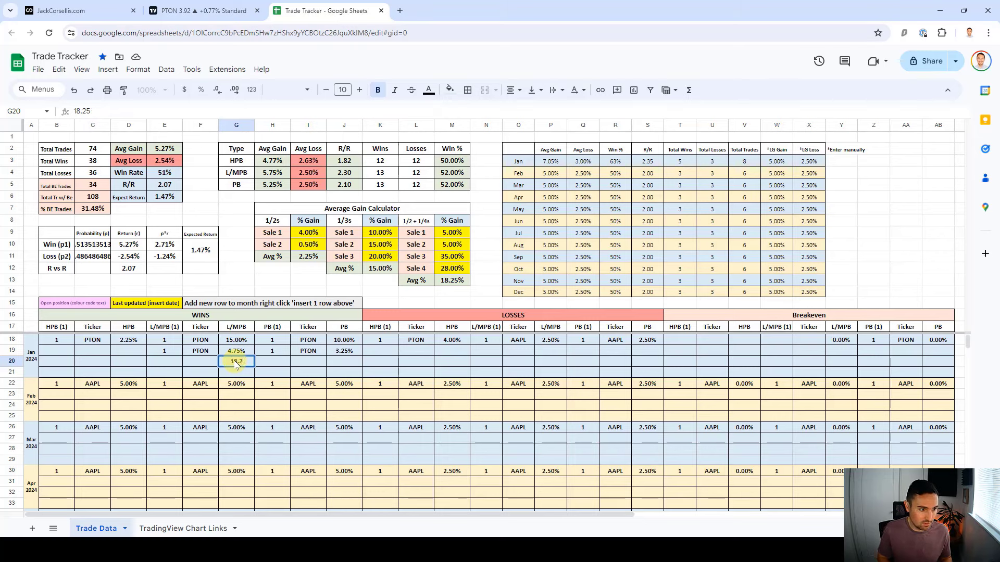
Record a PB win in the third January row with count 1, ticker PTON and gain 18.25%
{"action": "key", "text": "Tab"}
{"action": "type", "text": "1"}
{"action": "key", "text": "Tab"}
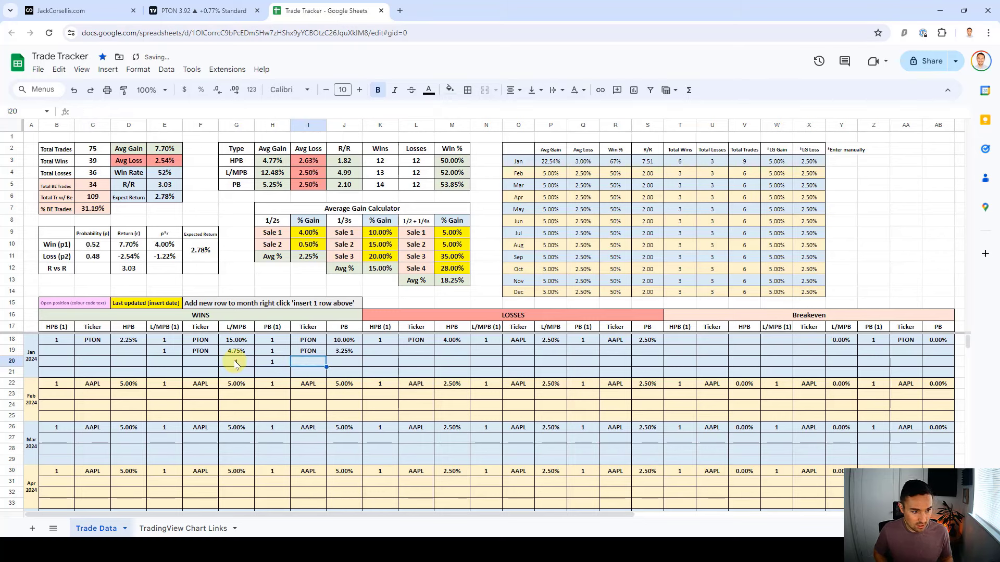
{"action": "key", "text": "Tab"}
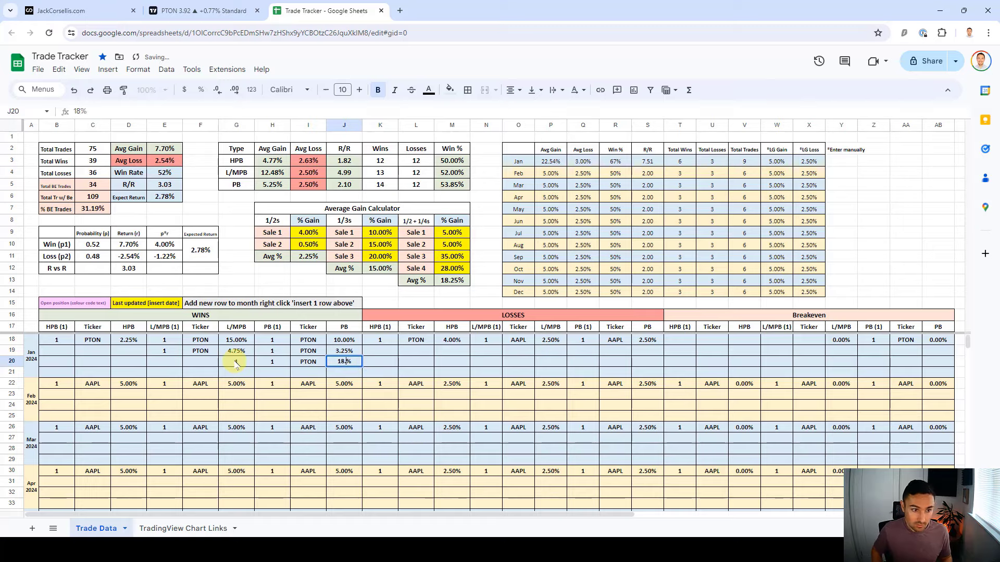
{"action": "type", "text": "18.25"}
{"action": "key", "text": "Return"}
{"action": "left_click", "coordinate": [236, 362]}
{"action": "key", "text": "End"}
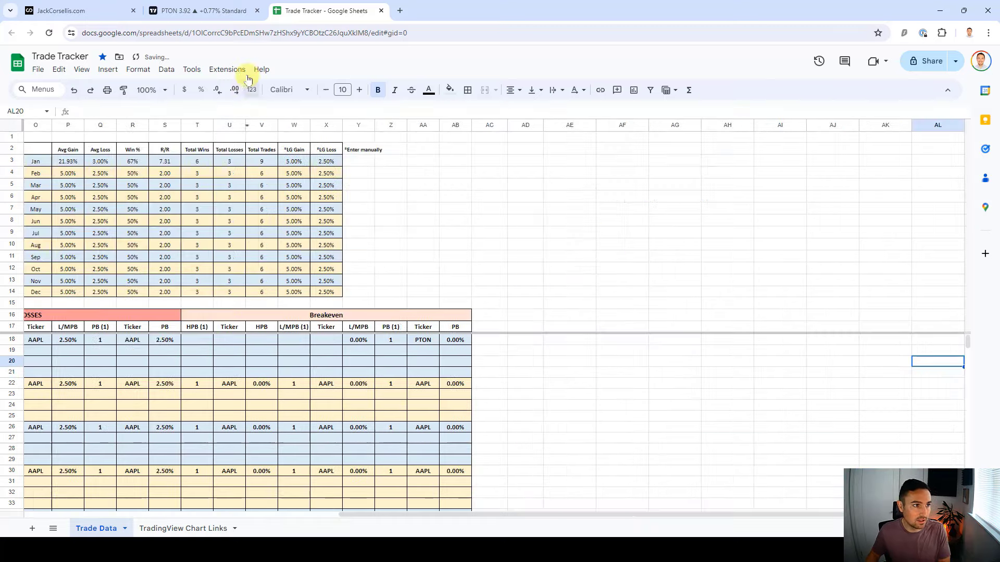
Switch to the PTON chart and delete the June entry's callout, price levels and -4.96% range measurement
{"action": "left_click", "coordinate": [235, 12]}
{"action": "key", "text": "Delete"}
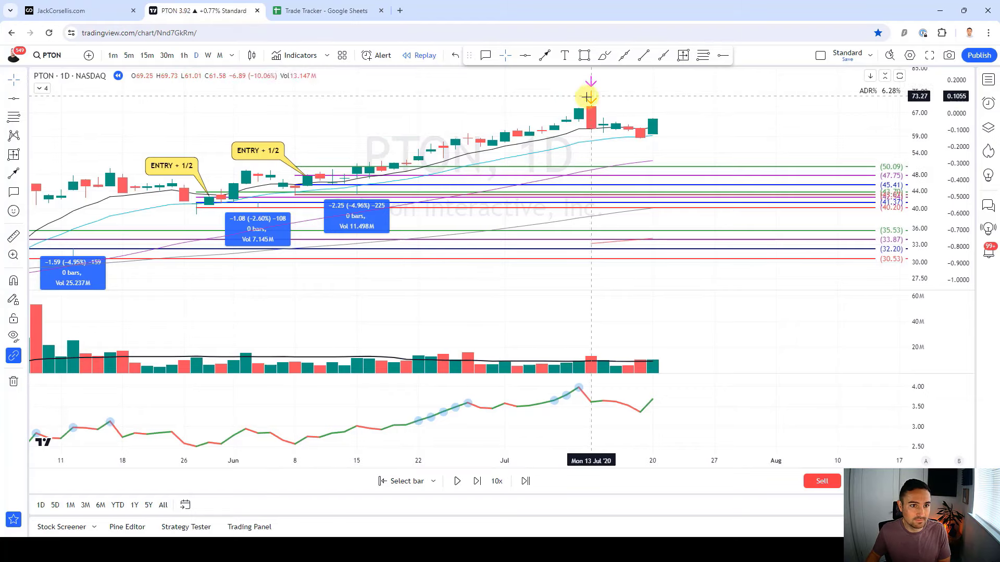
{"action": "key", "text": "Delete"}
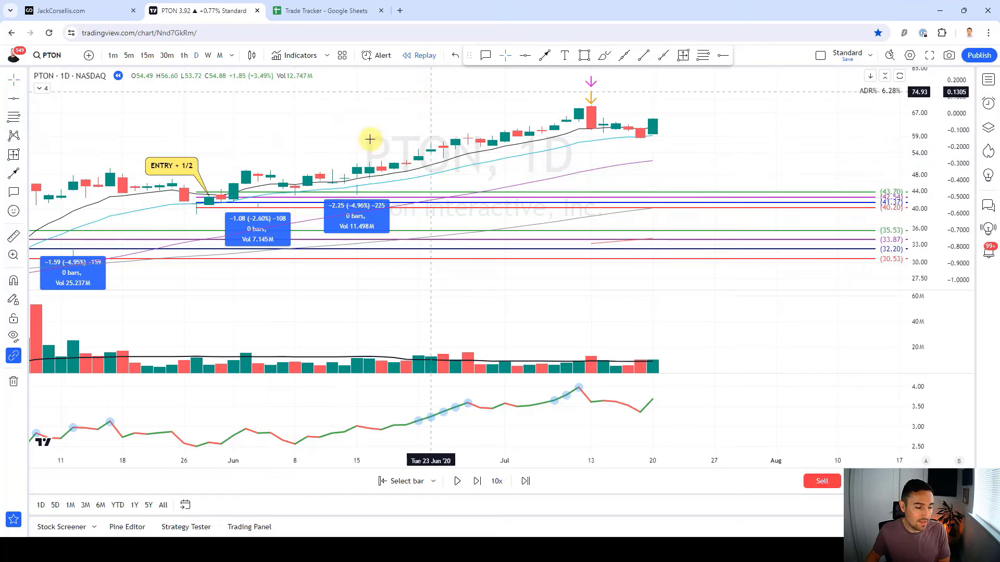
{"action": "left_click", "coordinate": [682, 57]}
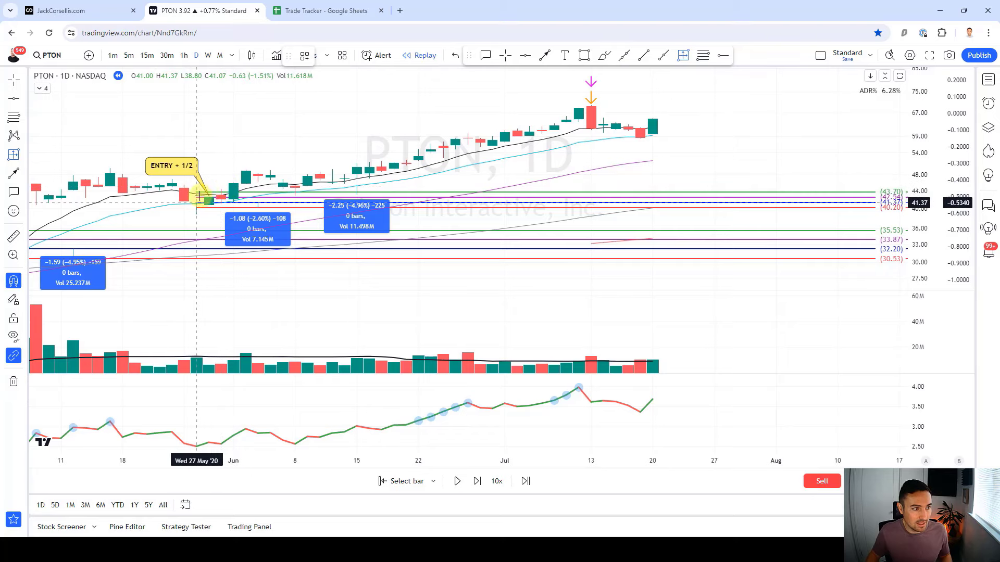
{"action": "key", "text": "Escape"}
{"action": "left_click", "coordinate": [330, 208]}
{"action": "key", "text": "Delete"}
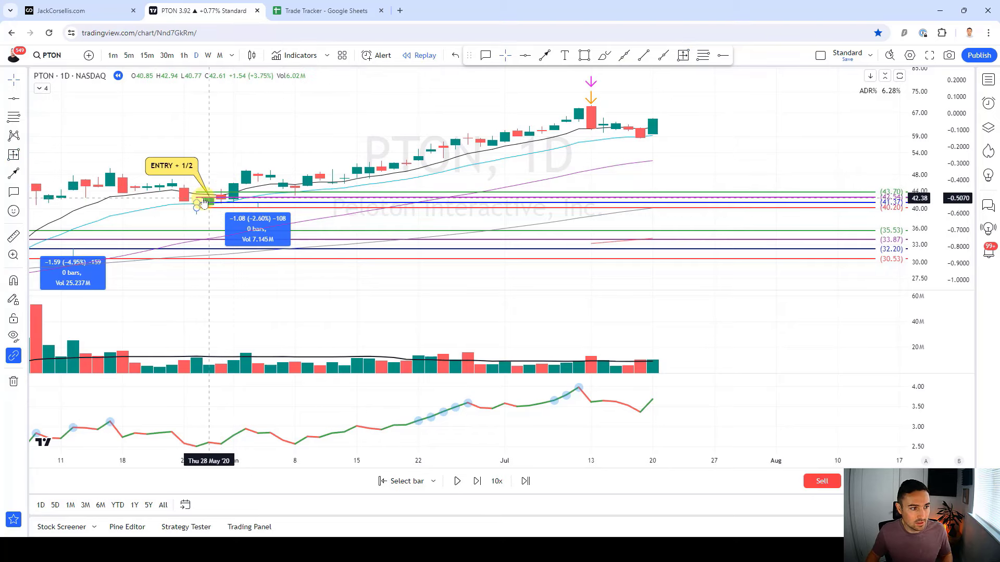
Measure the price range from the 27 May entry level at 41.37 to the 17 July close at 58.53
{"action": "left_click", "coordinate": [682, 55]}
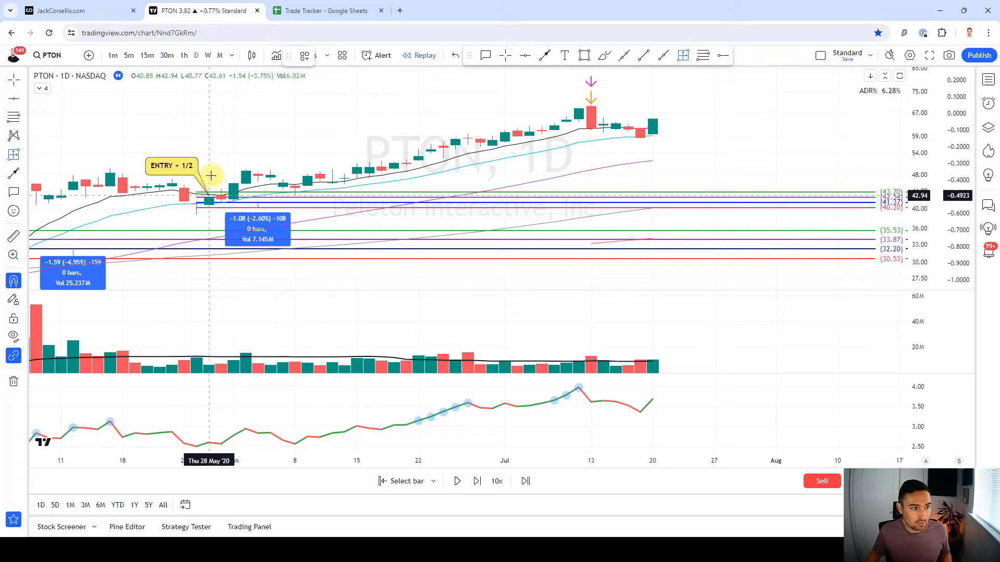
{"action": "left_click", "coordinate": [197, 202]}
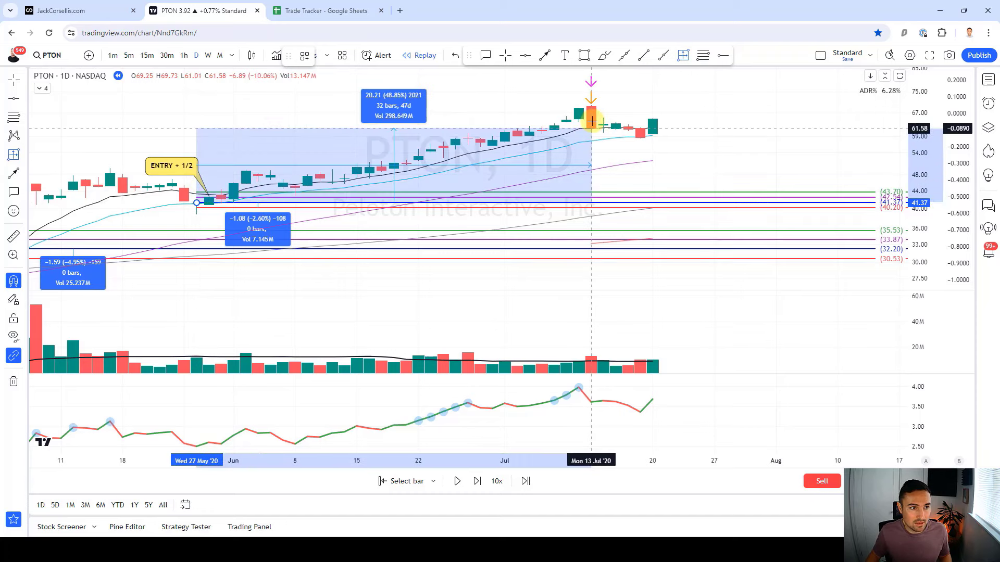
{"action": "left_click", "coordinate": [640, 137]}
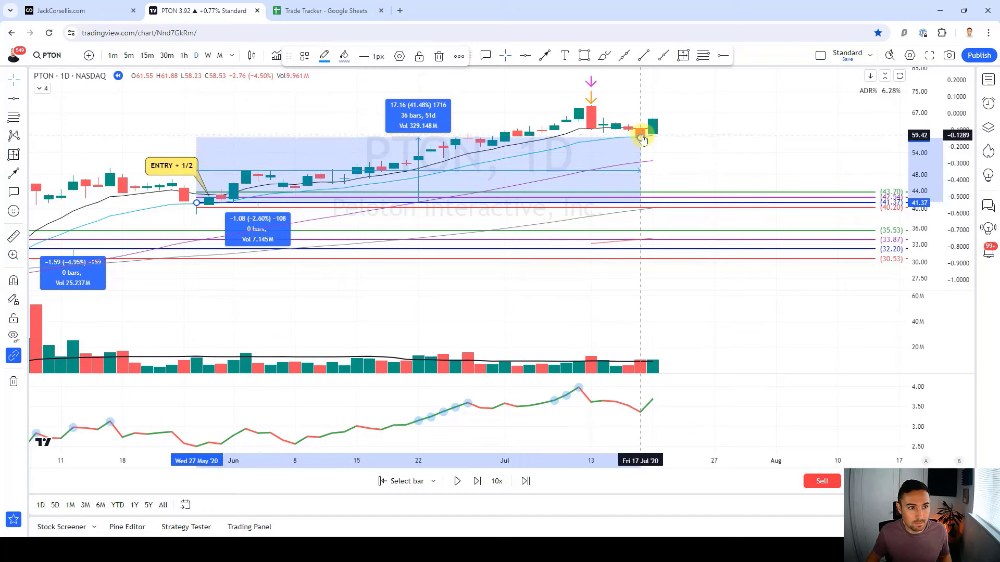
Switch to the Trade Tracker and set the 1/2 + 1/4s calculator's four sales to 2.5%, 2.5%, 48% and 41%
{"action": "left_click", "coordinate": [325, 10]}
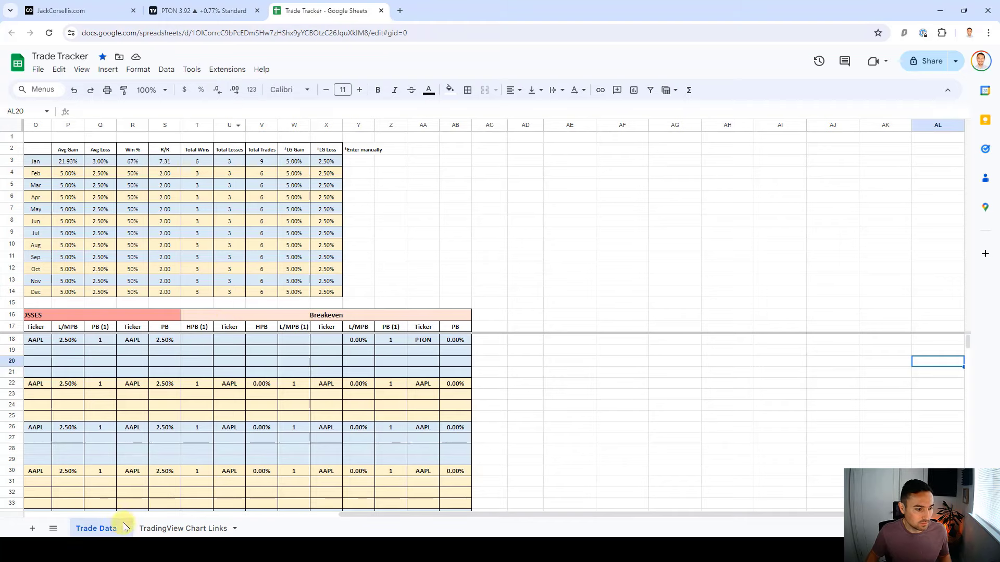
{"action": "left_click_drag", "start_coordinate": [742, 513], "coordinate": [406, 510]}
{"action": "left_click", "coordinate": [452, 233]}
{"action": "type", "text": "2"}
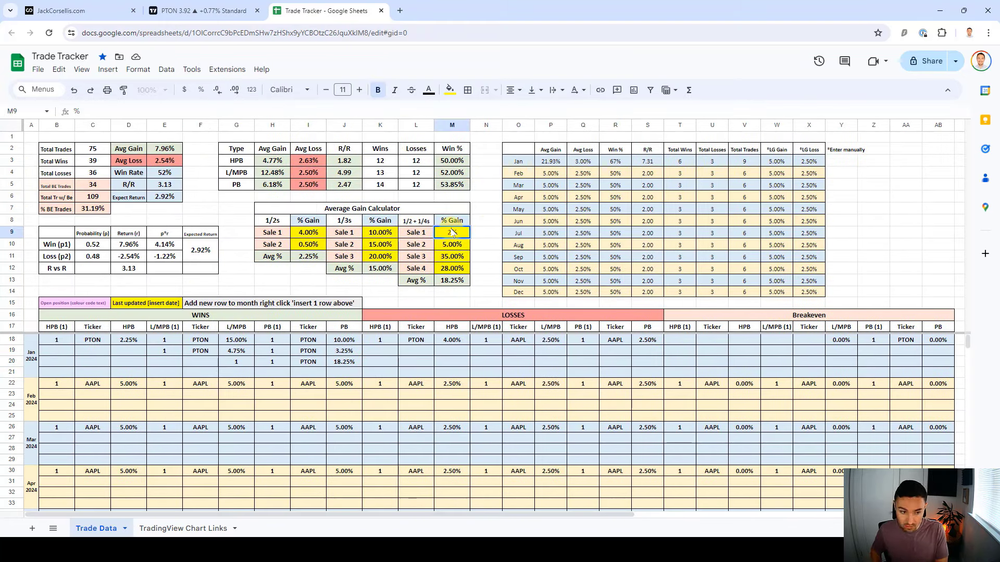
{"action": "type", "text": ".5"}
{"action": "key", "text": "Return"}
{"action": "type", "text": "2.5"}
{"action": "key", "text": "Return"}
{"action": "type", "text": "48"}
{"action": "key", "text": "Return"}
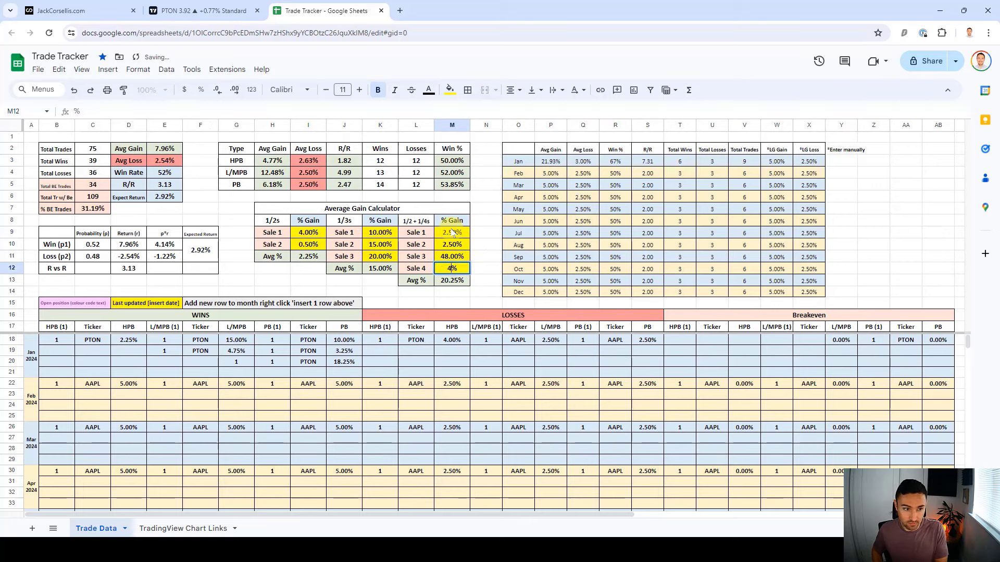
{"action": "type", "text": "41"}
{"action": "key", "text": "Return"}
Record a PB win in the fourth January row with count 1, ticker PTON and gain 23.5%
{"action": "left_click", "coordinate": [273, 372]}
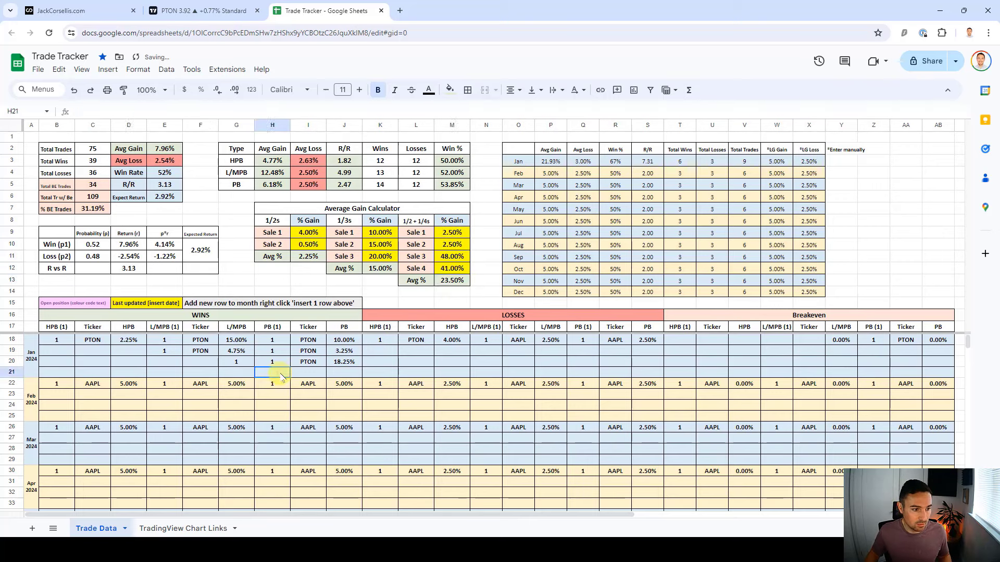
{"action": "key", "text": "Tab"}
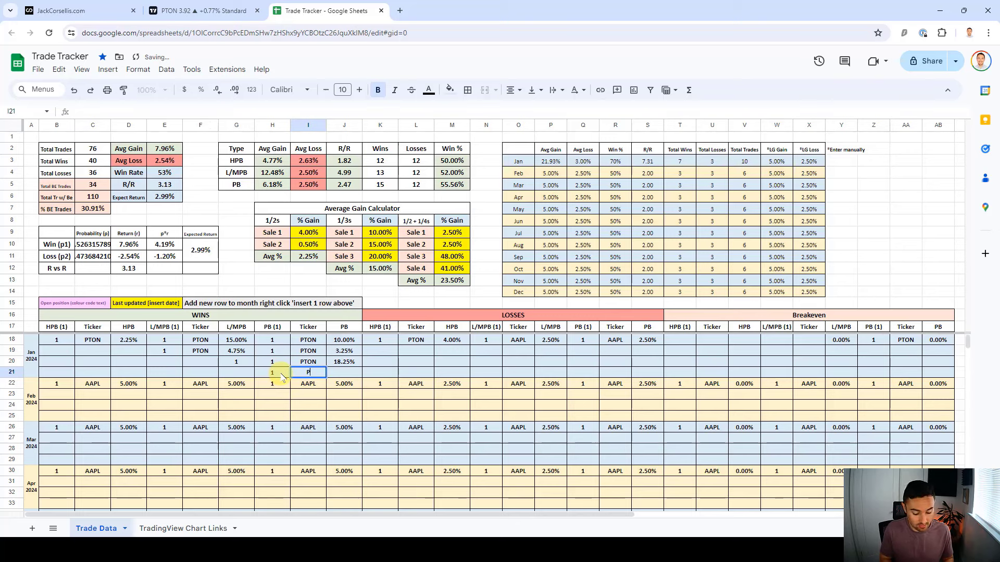
{"action": "key", "text": "Tab"}
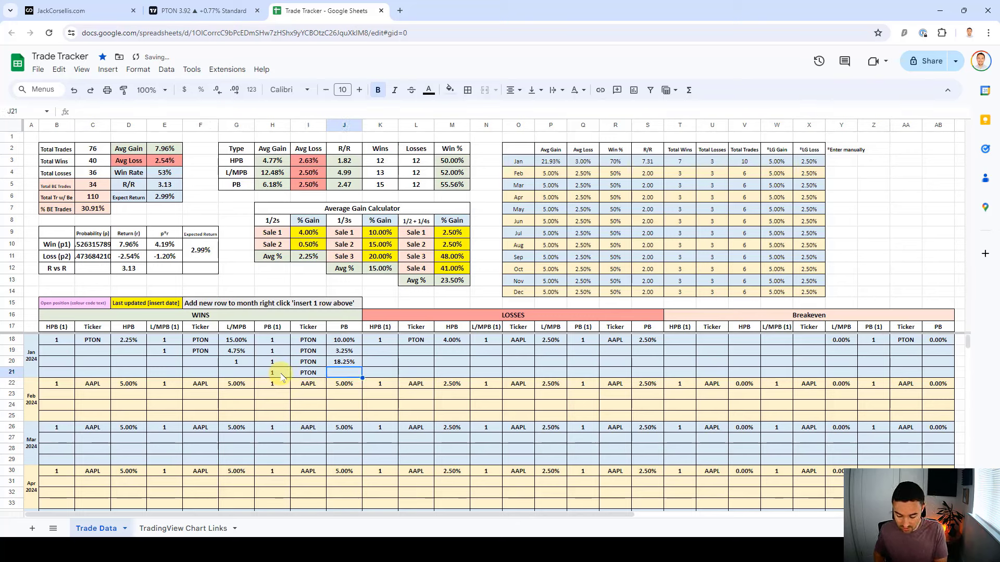
{"action": "type", "text": "23.5"}
{"action": "key", "text": "Return"}
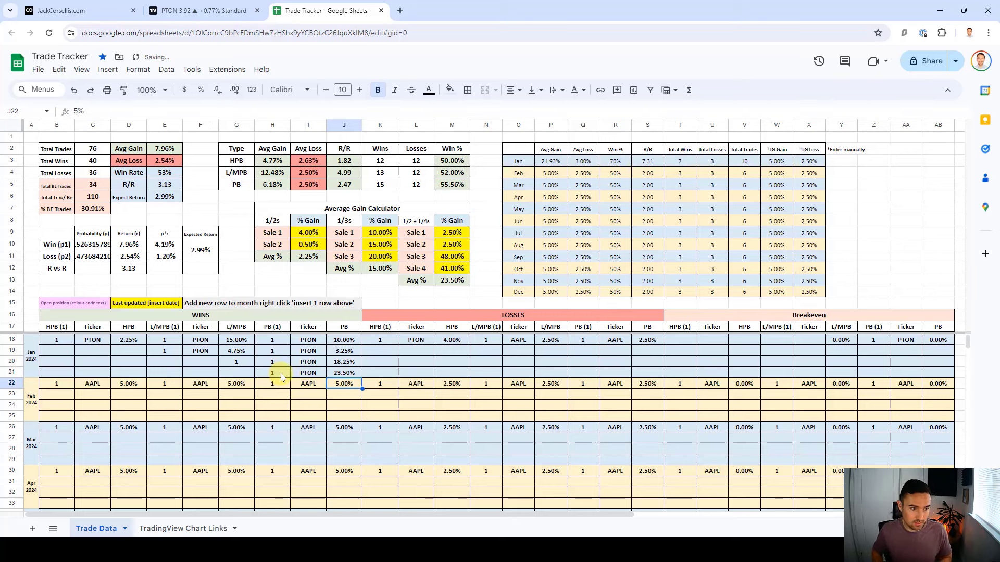
Switch to the PTON chart and delete the 27 May entry's callout, range measurements and price levels
{"action": "left_click", "coordinate": [221, 6]}
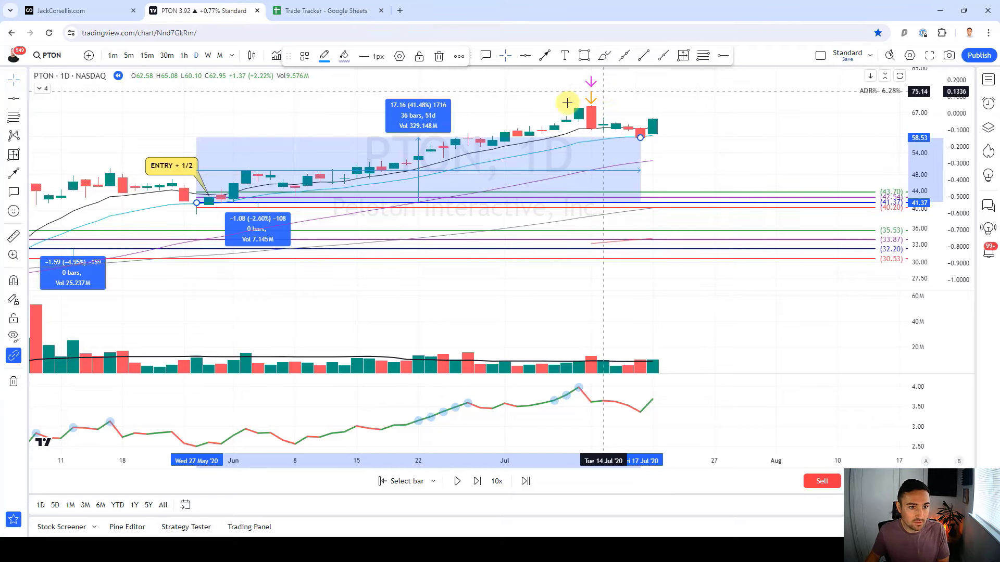
{"action": "left_click", "coordinate": [174, 172]}
{"action": "key", "text": "Delete"}
{"action": "left_click", "coordinate": [254, 230]}
{"action": "key", "text": "Delete"}
{"action": "left_click", "coordinate": [238, 197]}
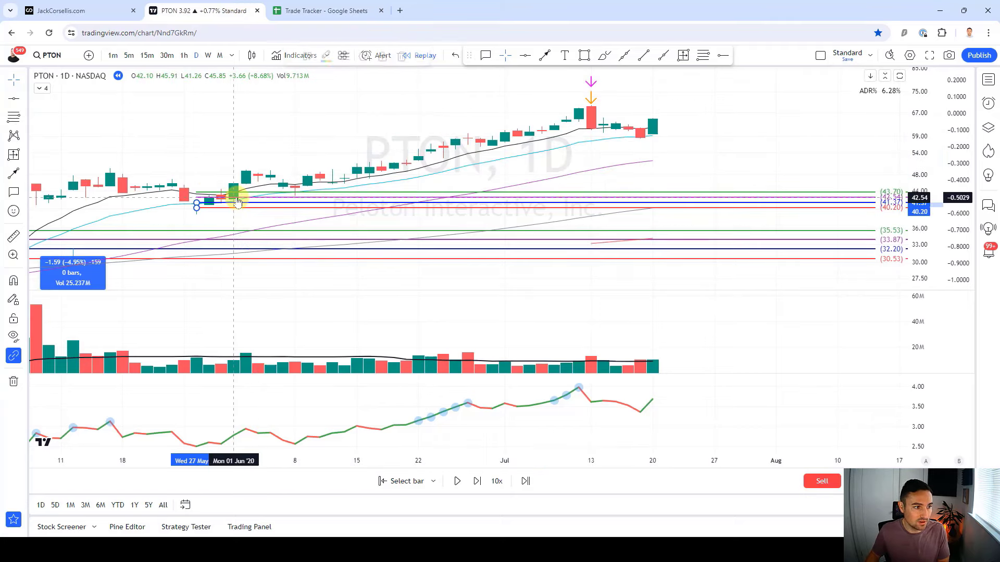
{"action": "key", "text": "Delete"}
Measure the price range from the 29 April entry level at 32.20 to the 17 July close at 58.53
{"action": "scroll", "coordinate": [247, 204], "scroll_direction": "down", "scroll_amount": 4}
{"action": "scroll", "coordinate": [456, 121], "scroll_direction": "up", "scroll_amount": 2}
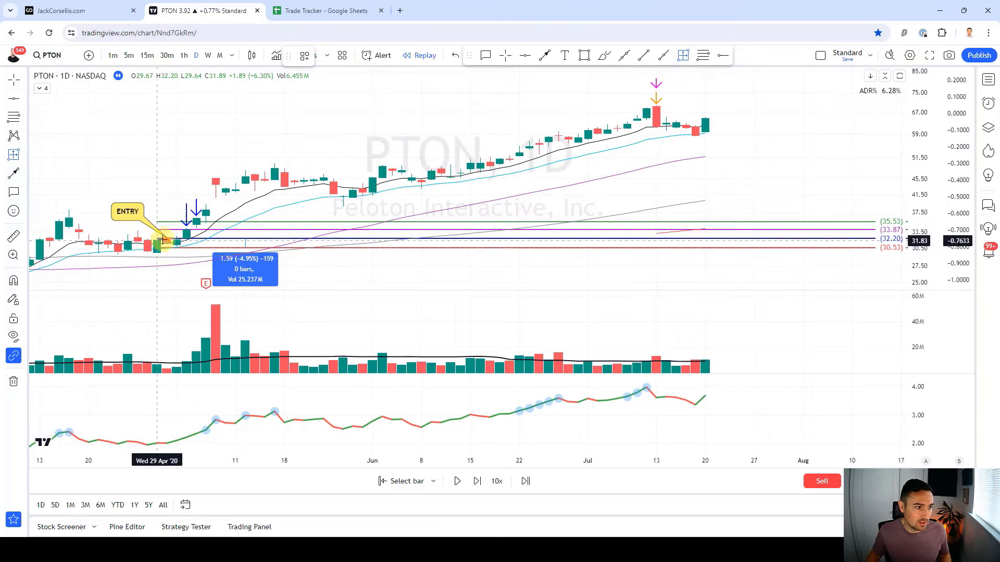
{"action": "left_click", "coordinate": [248, 256]}
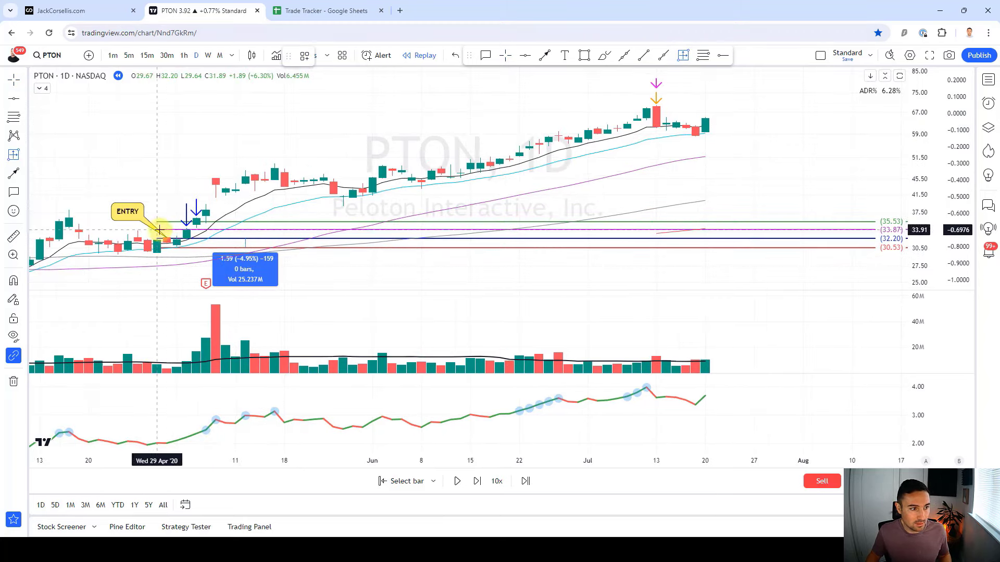
{"action": "left_click", "coordinate": [157, 229], "text": "shift"}
{"action": "mouse_move", "coordinate": [156, 229]}
{"action": "left_mouse_down"}
{"action": "mouse_move", "coordinate": [196, 215]}
{"action": "mouse_move", "coordinate": [660, 168]}
{"action": "mouse_move", "coordinate": [696, 135]}
{"action": "left_mouse_up"}
Switch to the Trade Tracker and set the 1/2 + 1/4s calculator's four sales to 5%, 5%, 12% and 81%
{"action": "left_click", "coordinate": [326, 10]}
{"action": "left_click", "coordinate": [449, 235]}
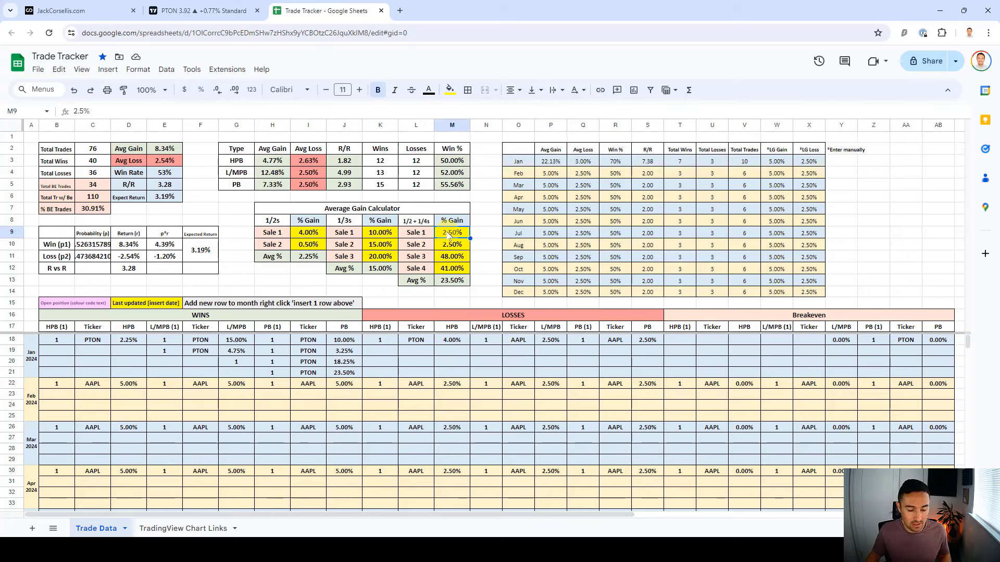
{"action": "type", "text": "5"}
{"action": "key", "text": "Return"}
{"action": "type", "text": "5"}
{"action": "key", "text": "Return"}
{"action": "type", "text": "181"}
{"action": "key", "text": "Return"}
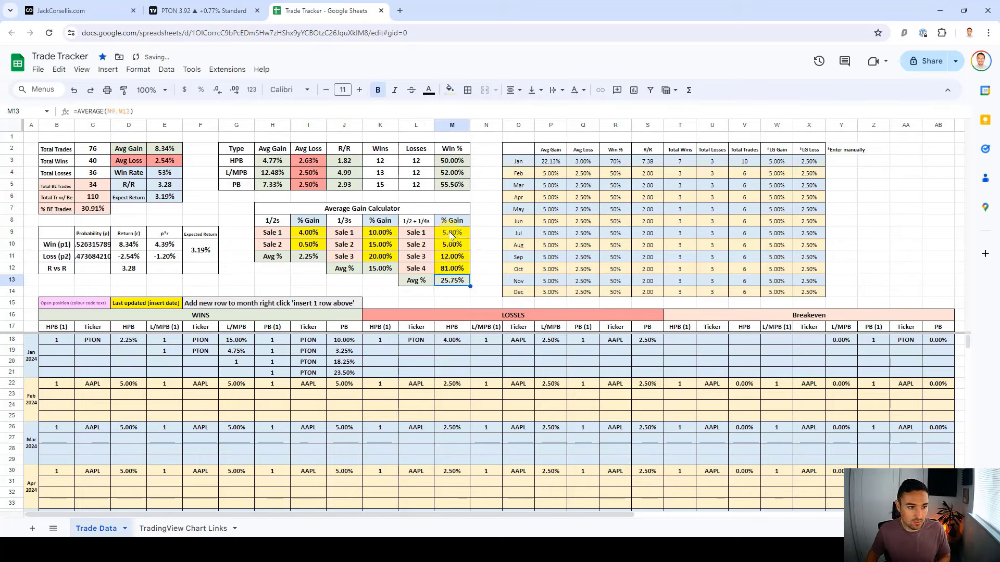
Record an L/MPB win in the third January row with count 1, ticker PTON and gain 25.75%
{"action": "left_click", "coordinate": [167, 362]}
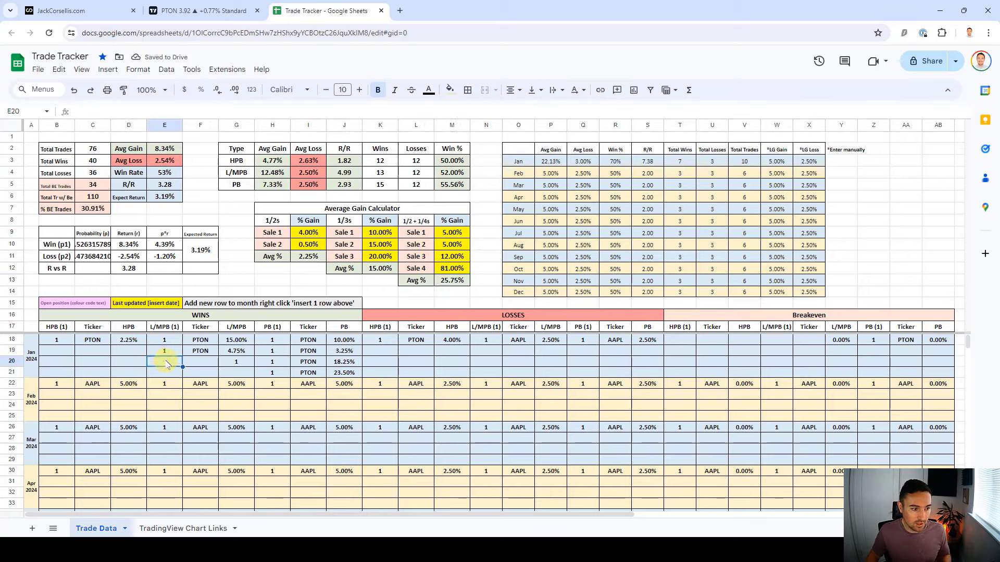
{"action": "right_click", "coordinate": [167, 363]}
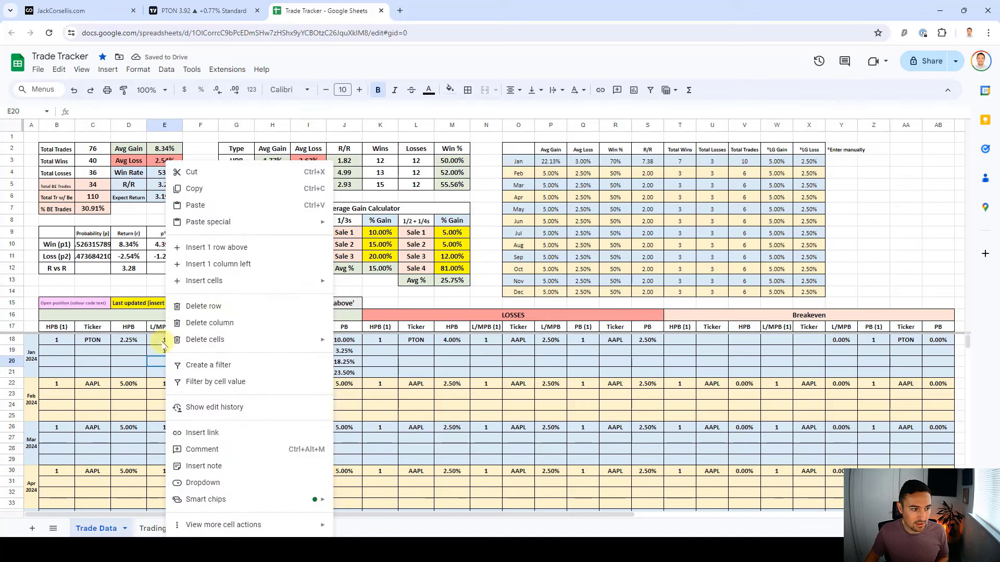
{"action": "left_click", "coordinate": [158, 367]}
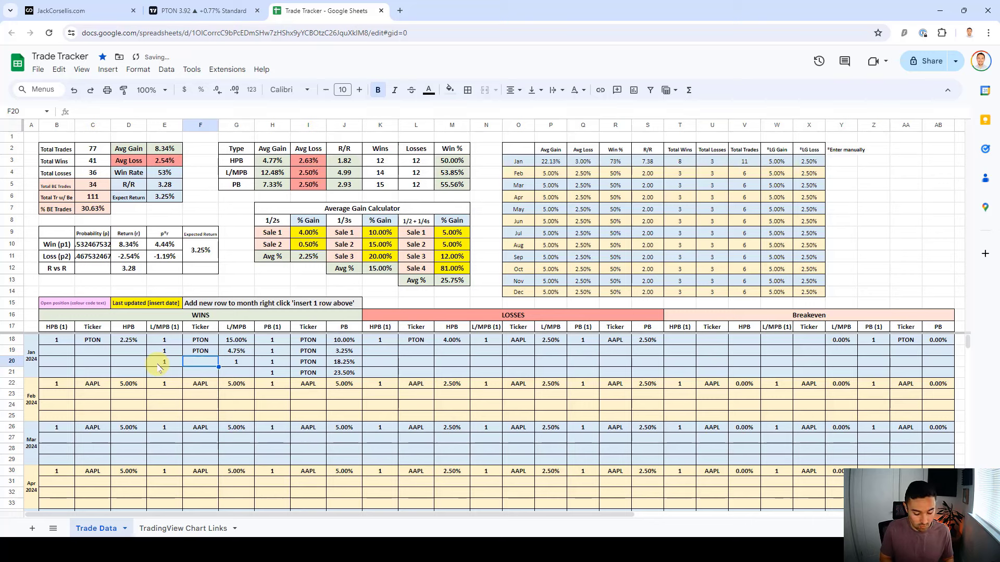
{"action": "key", "text": "Tab"}
{"action": "type", "text": "25.75"}
{"action": "key", "text": "Return"}
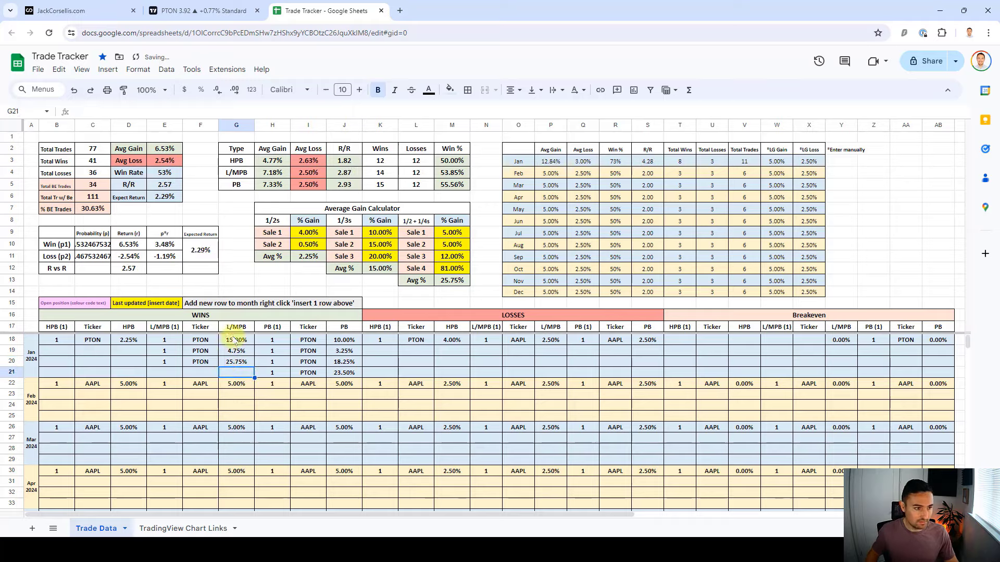
Switch to the PTON chart and remove all remaining drawings from it
{"action": "left_click", "coordinate": [198, 10]}
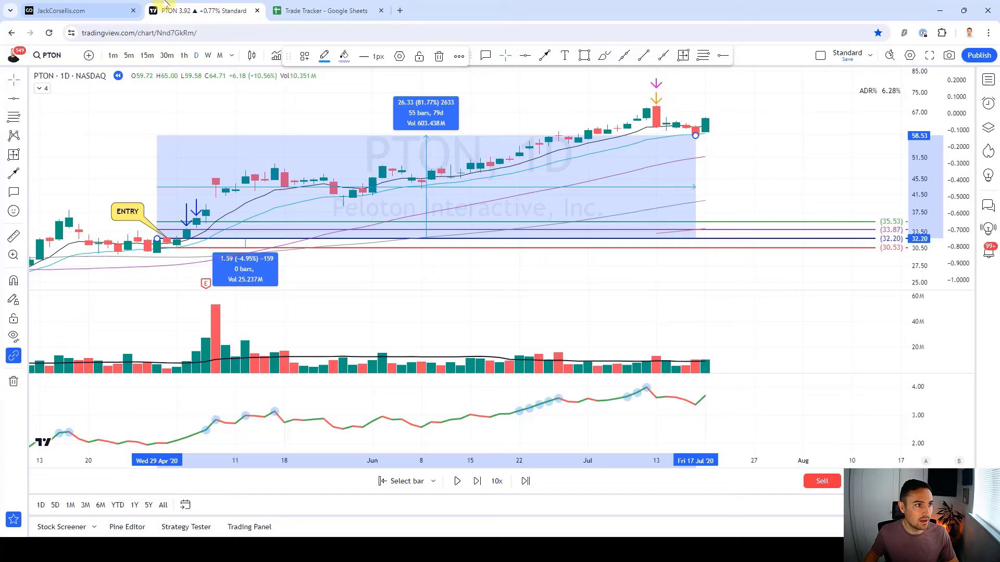
{"action": "left_click", "coordinate": [13, 382]}
{"action": "left_click", "coordinate": [57, 379]}
{"action": "scroll", "coordinate": [734, 132], "scroll_direction": "up", "scroll_amount": 2}
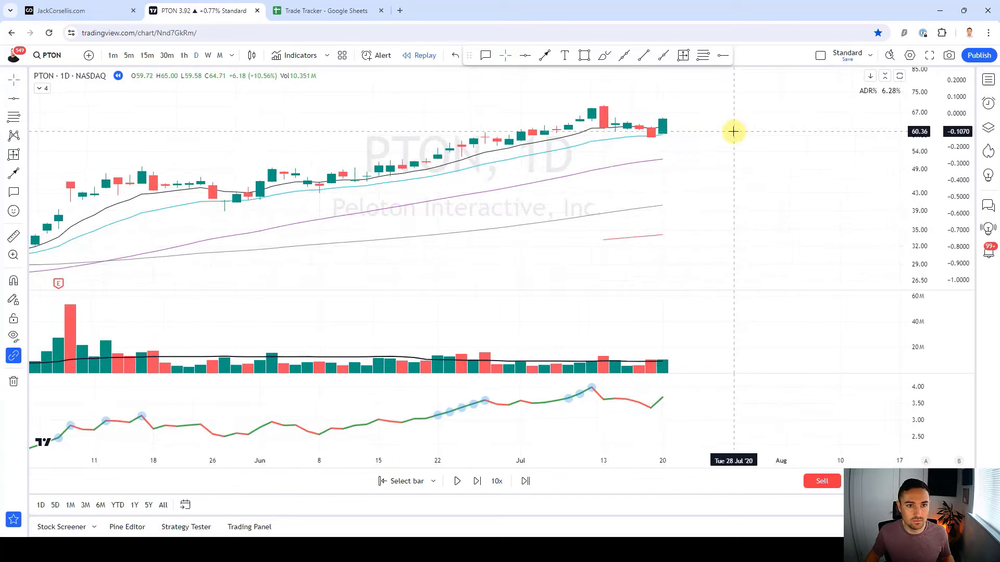
Advance the PTON bar replay by four daily bars to 24 July 2020
{"action": "key", "text": "shift+Right"}
{"action": "key", "text": "shift+Right"}
{"action": "key", "text": "shift+Right"}
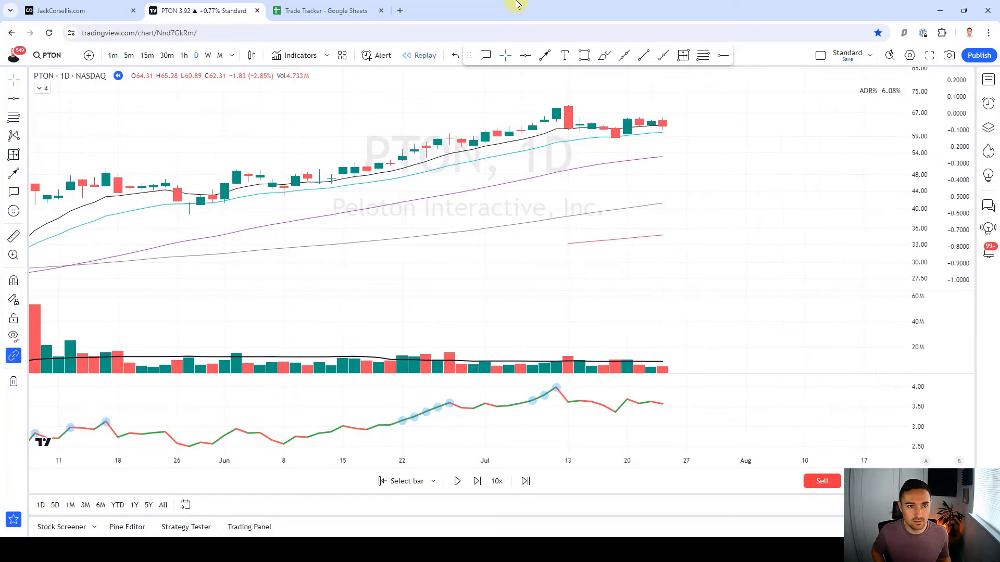
{"action": "scroll", "coordinate": [552, 79], "scroll_direction": "up", "scroll_amount": 2}
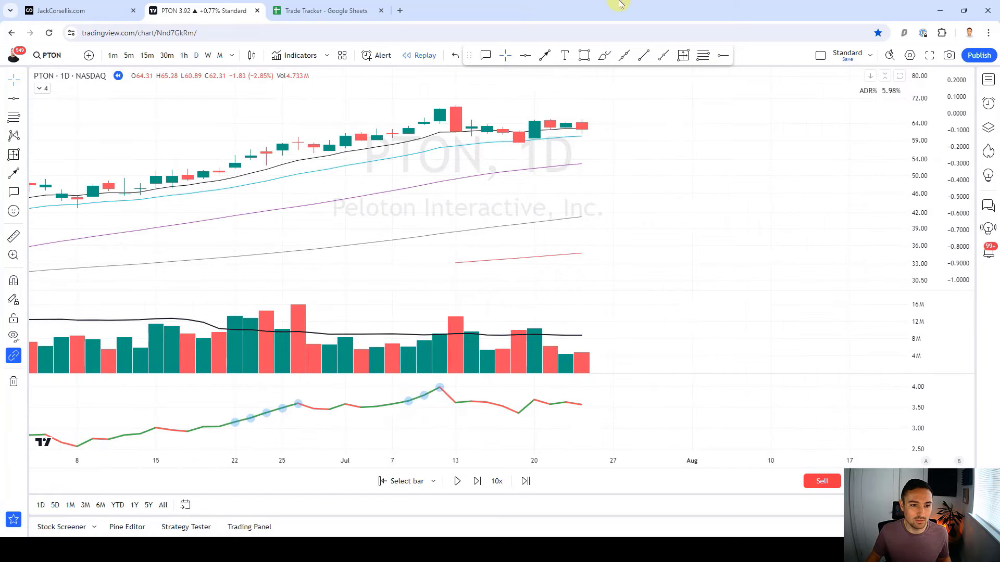
{"action": "key", "text": "shift+Right"}
Plot price target levels from the 24 July candle's high at 62.34 and low at 59.68, and measure the range between them
{"action": "left_click", "coordinate": [703, 55]}
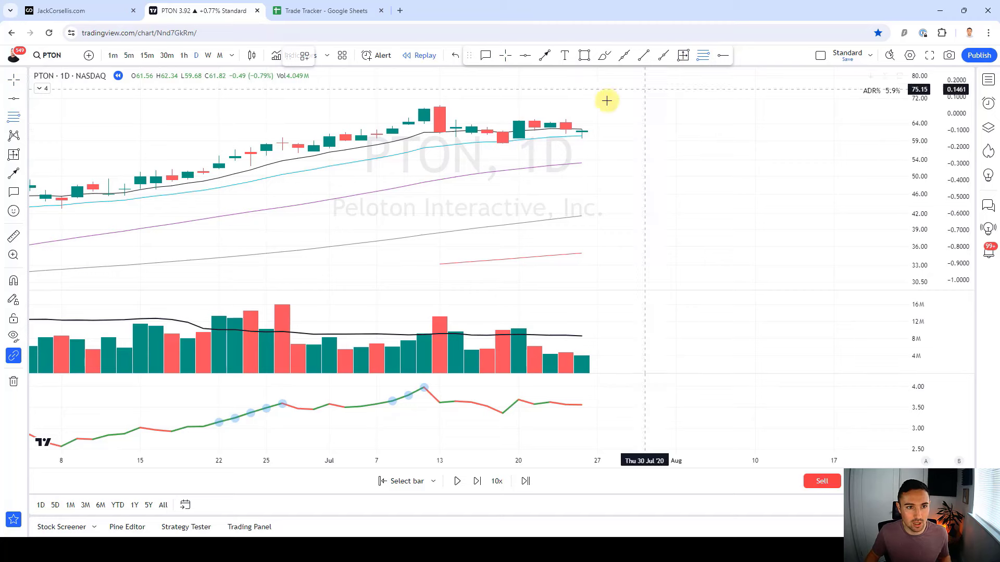
{"action": "left_click_drag", "start_coordinate": [577, 128], "coordinate": [581, 167]}
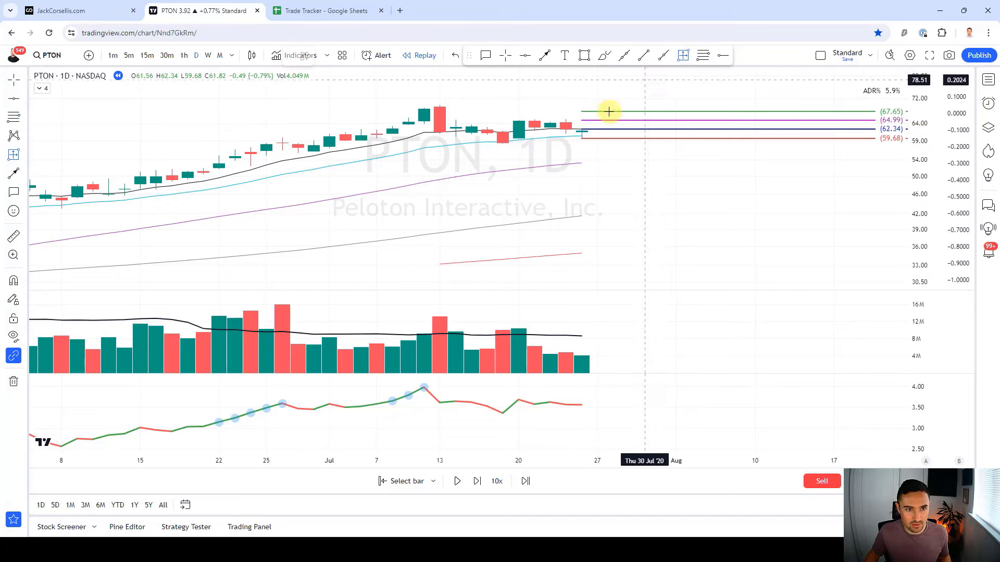
{"action": "left_click", "coordinate": [582, 129]}
{"action": "left_click", "coordinate": [622, 225]}
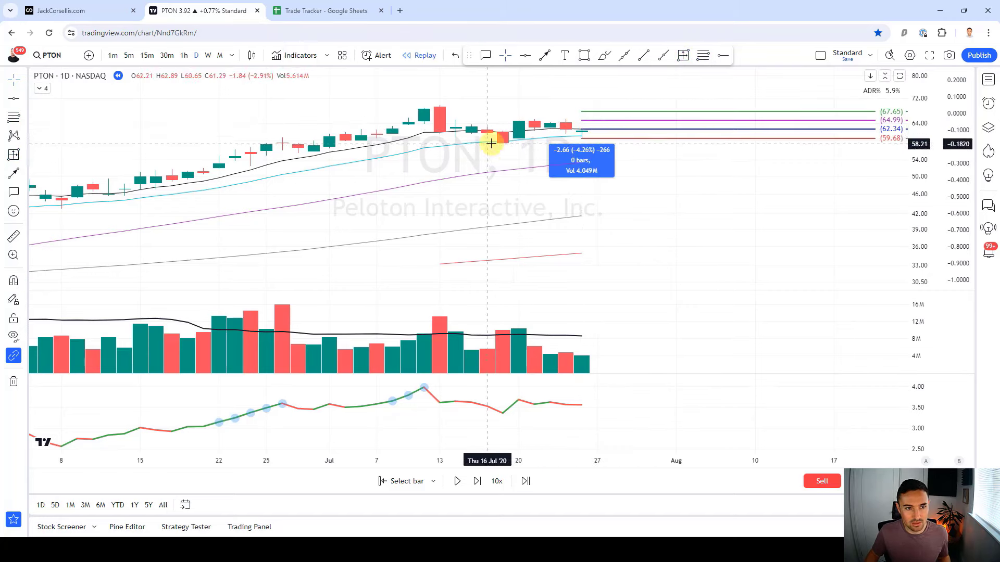
{"action": "left_click", "coordinate": [603, 174]}
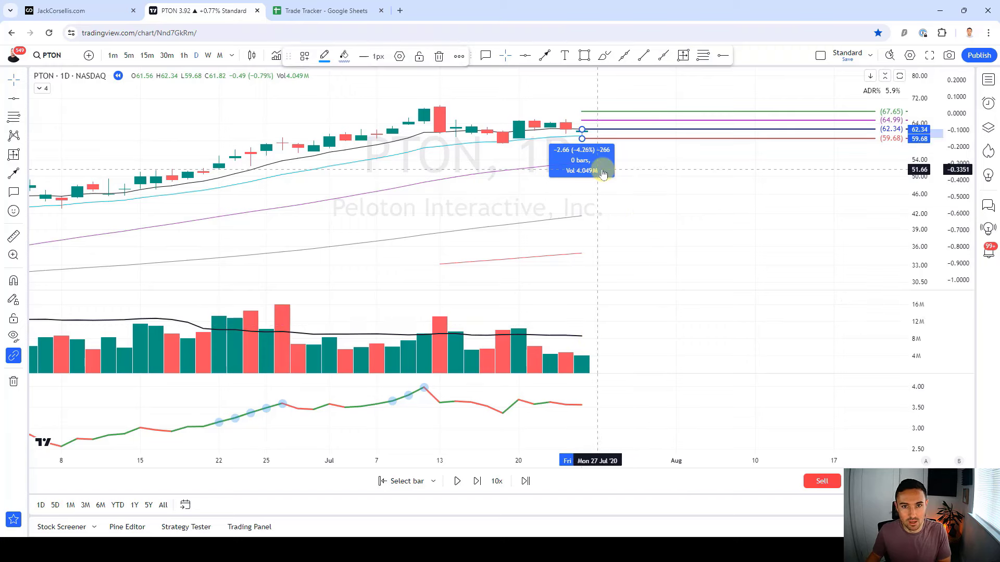
Shift the range measurement four bars to the right of the 24 July candle and advance the replay one bar to 27 July 2020
{"action": "key", "text": "Right"}
{"action": "key", "text": "Right"}
{"action": "key", "text": "Right"}
{"action": "key", "text": "Right"}
{"action": "left_click", "coordinate": [614, 173]}
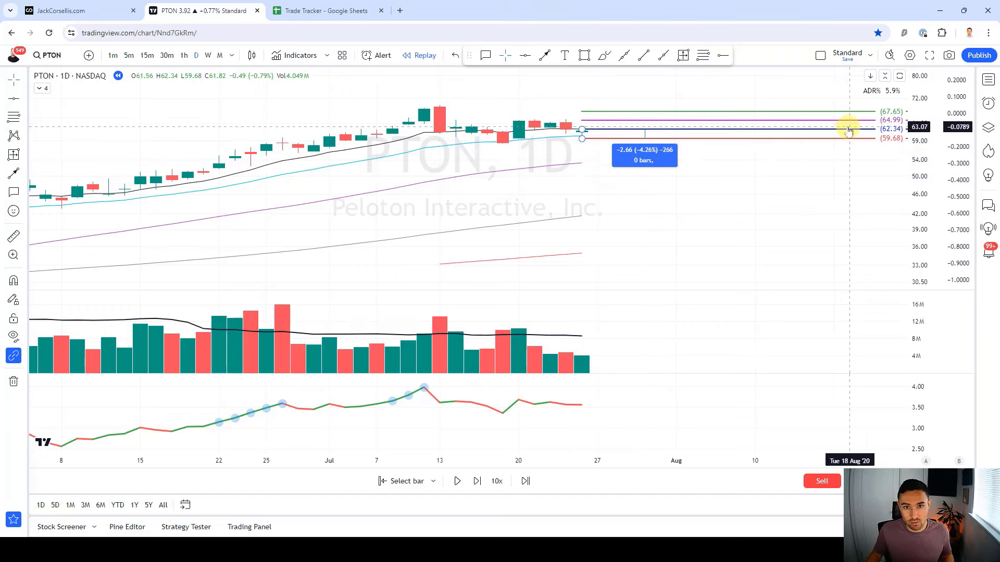
{"action": "key", "text": "shift+Right"}
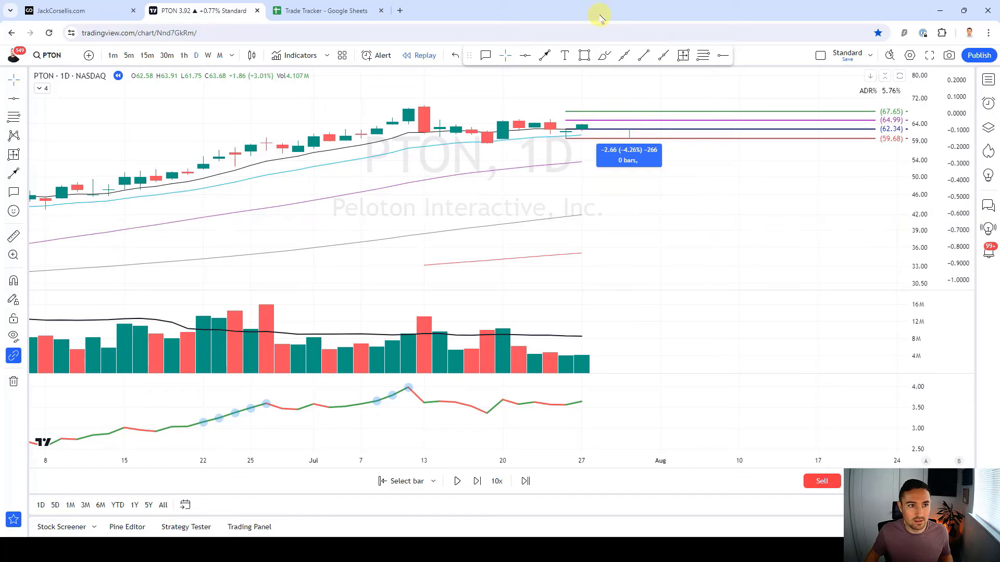
Add a callout reading "ENTRY" anchored on the 27 July candle
{"action": "left_click", "coordinate": [493, 55]}
{"action": "left_click_drag", "start_coordinate": [582, 125], "coordinate": [538, 93]}
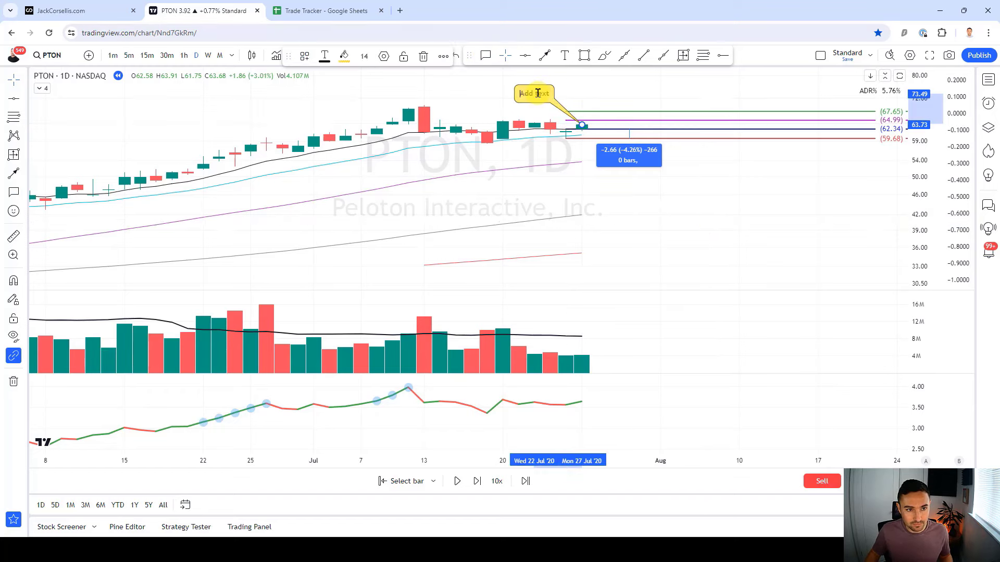
{"action": "type", "text": "ENTRY"}
{"action": "left_click", "coordinate": [631, 223]}
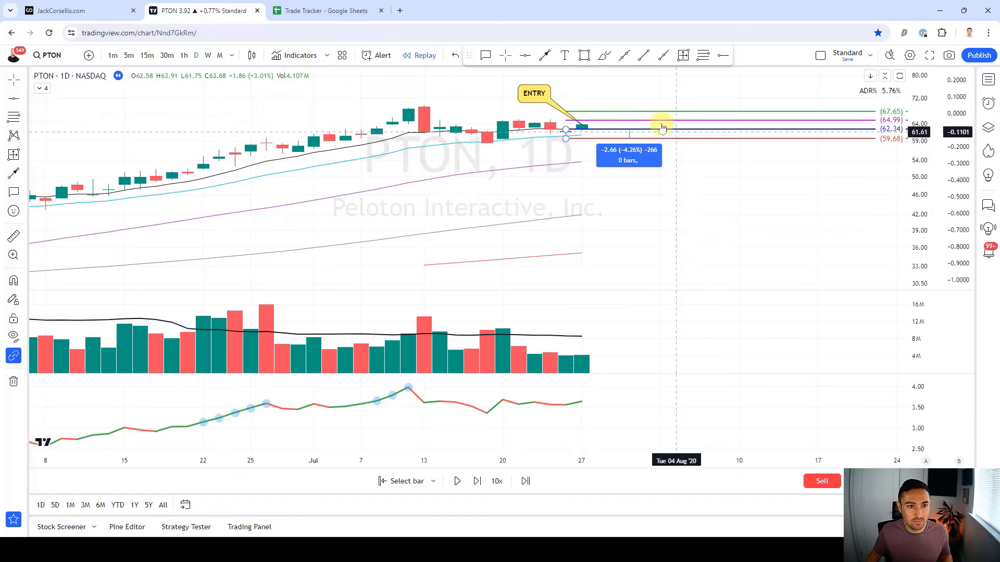
Raise the lower price level to 60.87 and change the entry callout's text to "ENTRY + 1/2"
{"action": "left_click_drag", "start_coordinate": [566, 141], "coordinate": [567, 137]}
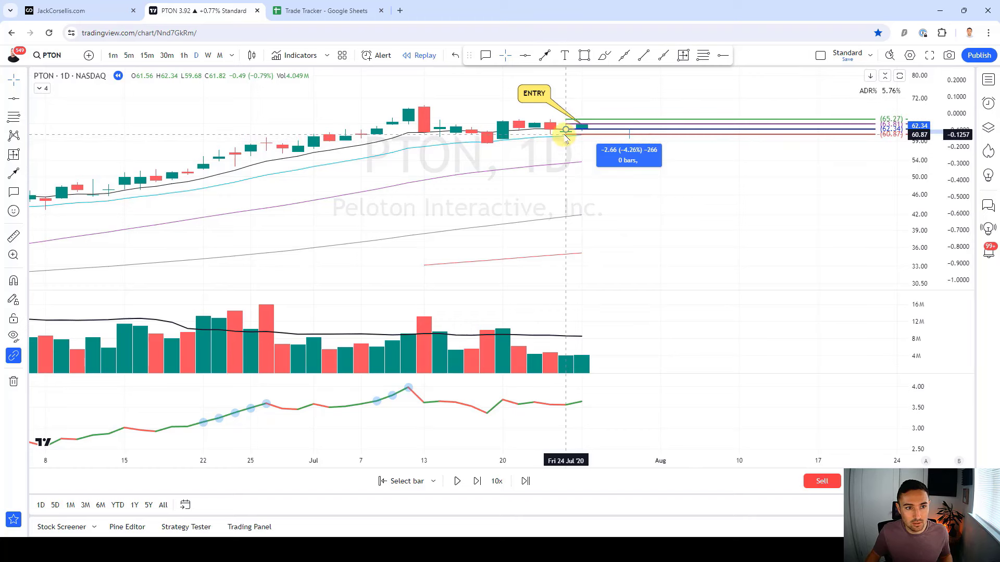
{"action": "double_click", "coordinate": [547, 94]}
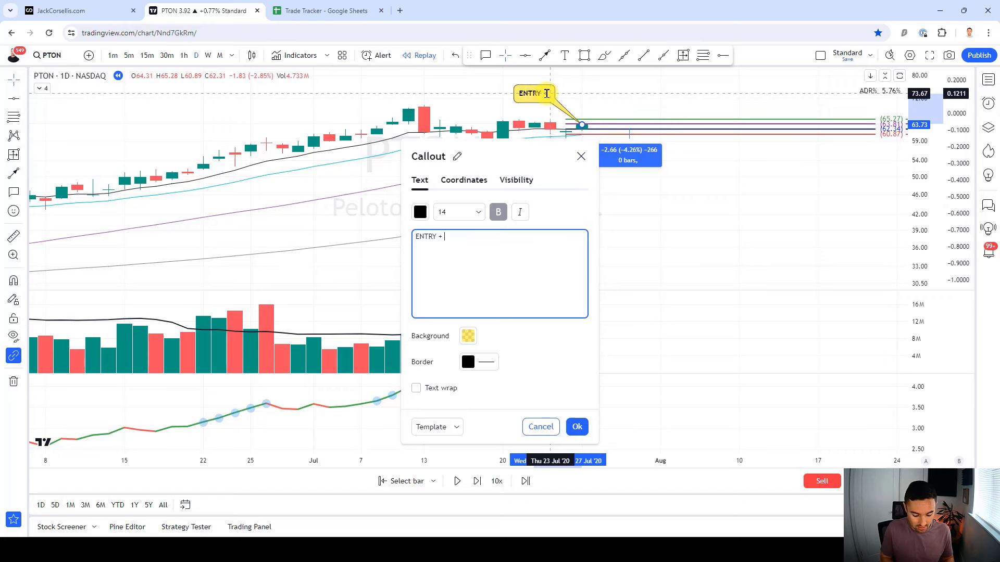
{"action": "left_click", "coordinate": [625, 235]}
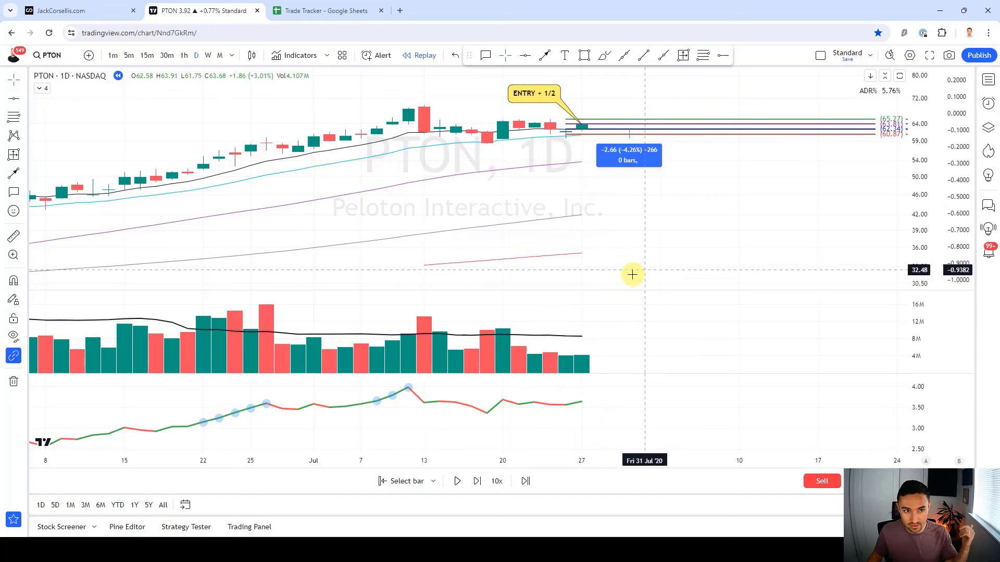
Advance the bar replay day by day to 10 August 2020
{"action": "key", "text": "shift+Right"}
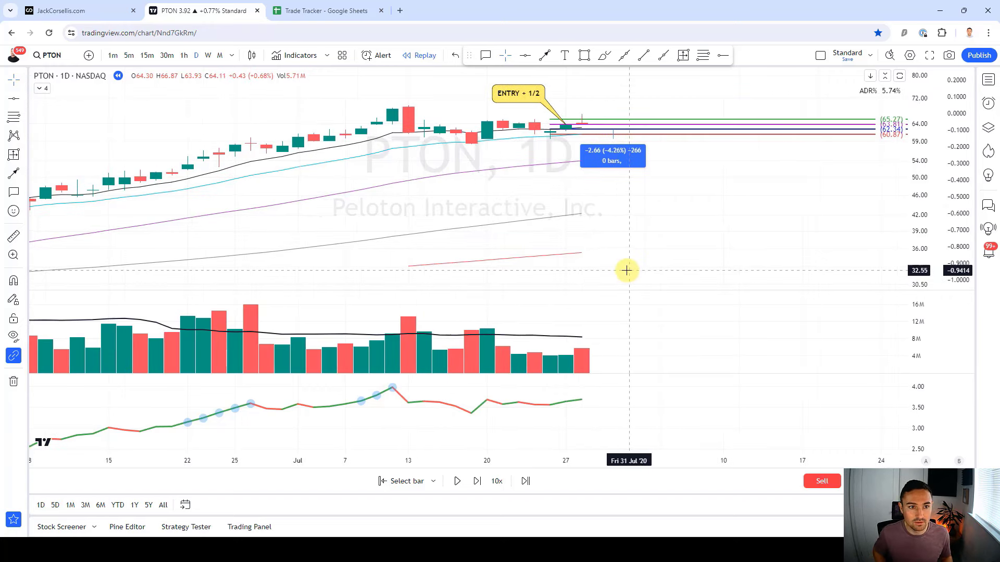
{"action": "key", "text": "shift+Right"}
{"action": "key", "text": "shift+Right"}
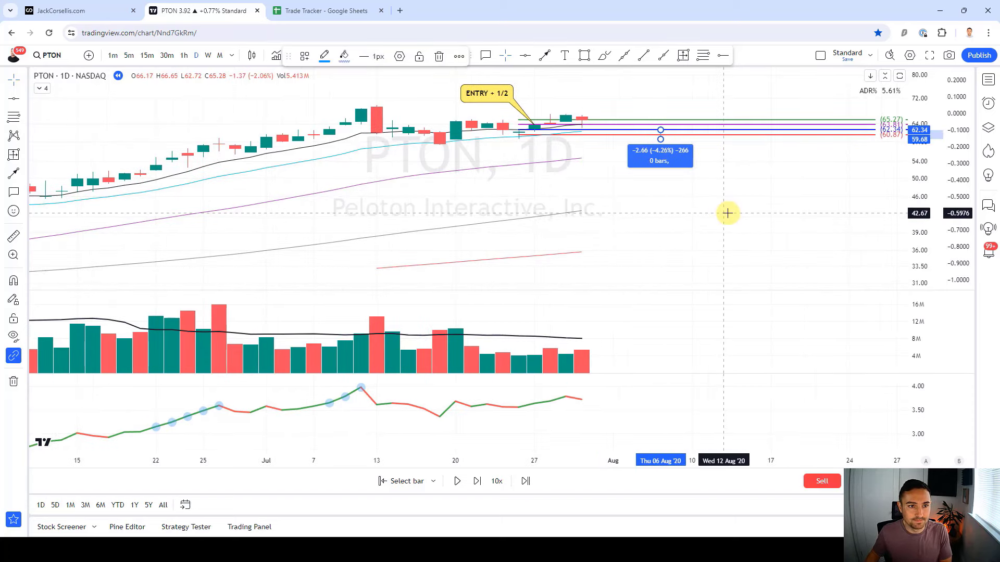
{"action": "key", "text": "shift+Right"}
{"action": "key", "text": "shift+Right"}
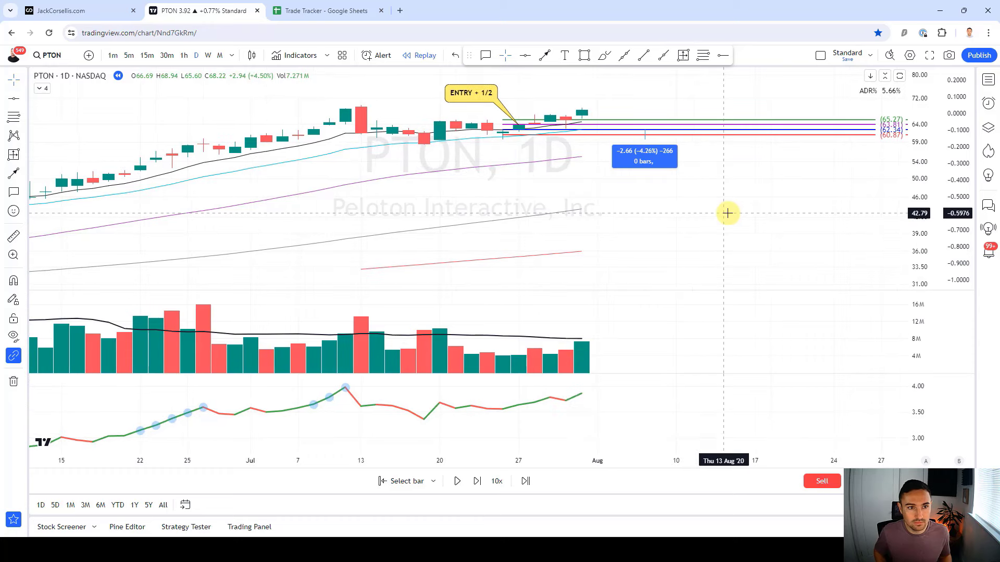
{"action": "key", "text": "shift+Right"}
{"action": "key", "text": "shift+Right"}
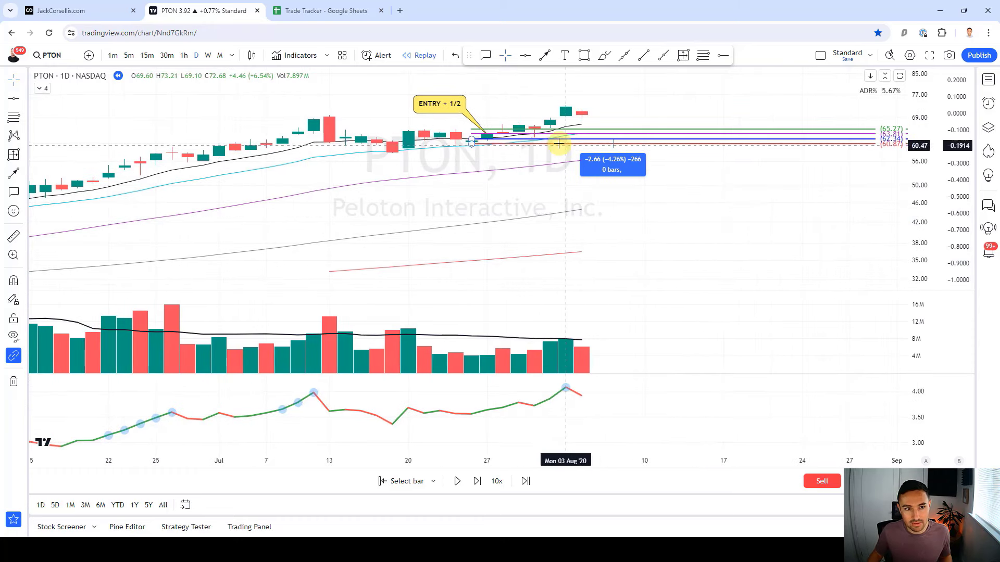
{"action": "key", "text": "shift+Right"}
{"action": "key", "text": "shift+Right"}
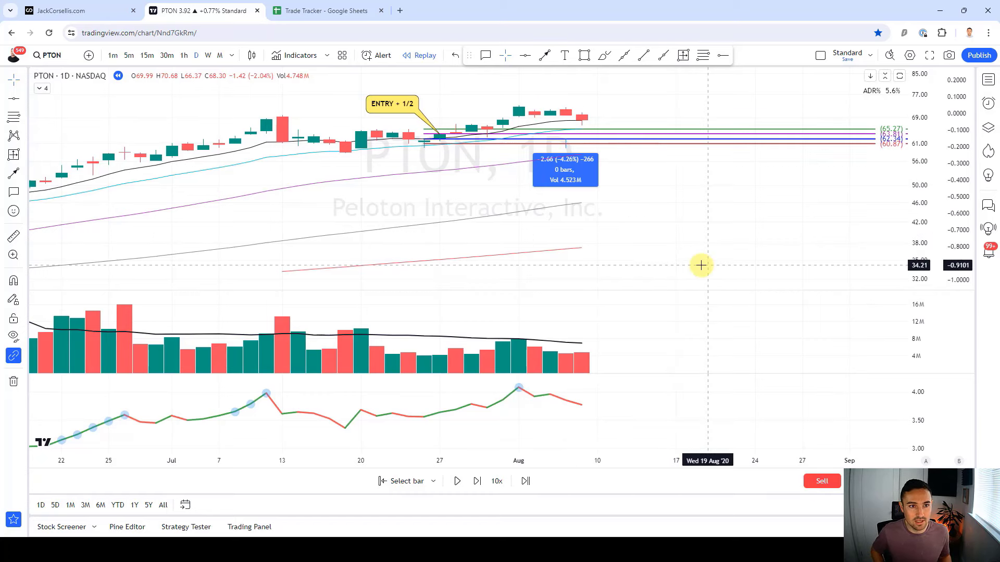
{"action": "key", "text": "shift+Right"}
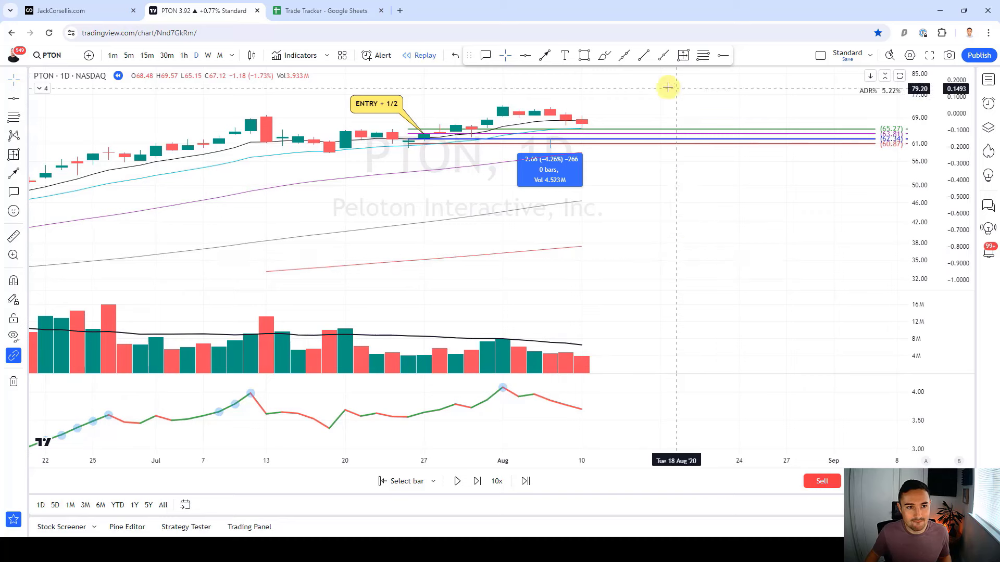
Mark the 10 and 11 August 2020 candles with dark blue down arrows, advancing the replay one bar for the second
{"action": "left_click", "coordinate": [540, 56]}
{"action": "left_click_drag", "start_coordinate": [582, 95], "coordinate": [582, 110]}
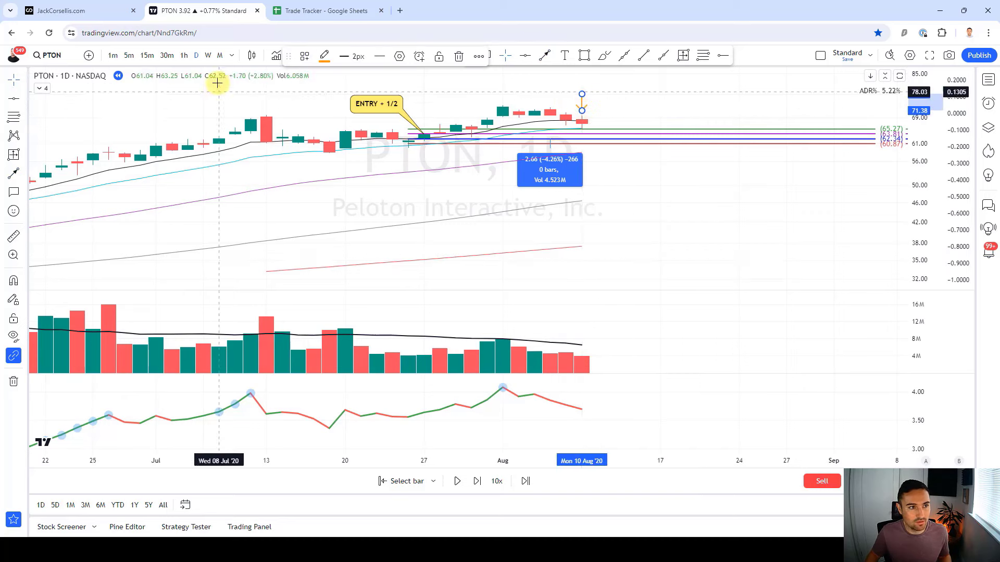
{"action": "left_click", "coordinate": [324, 56]}
{"action": "left_click", "coordinate": [326, 192]}
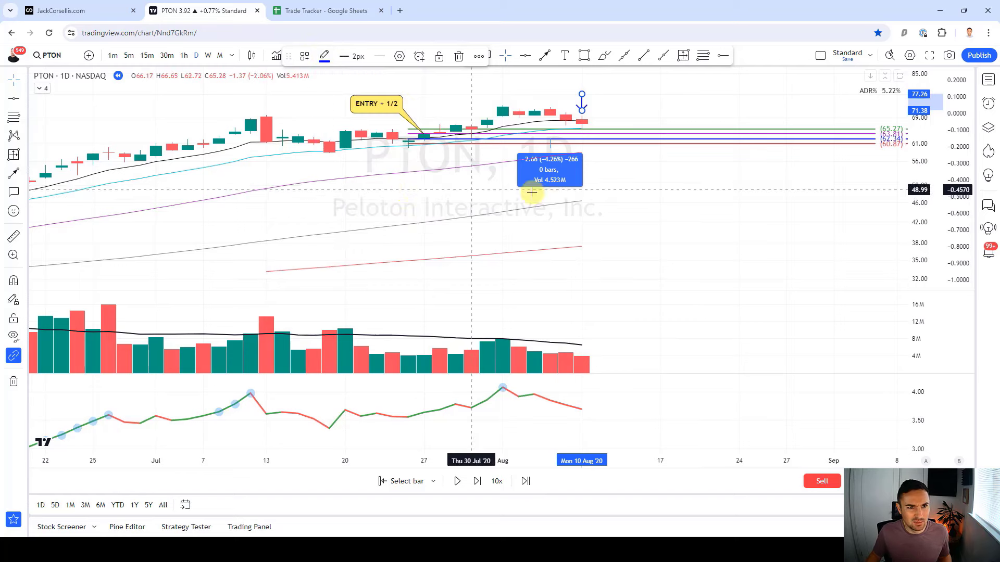
{"action": "left_click", "coordinate": [651, 173]}
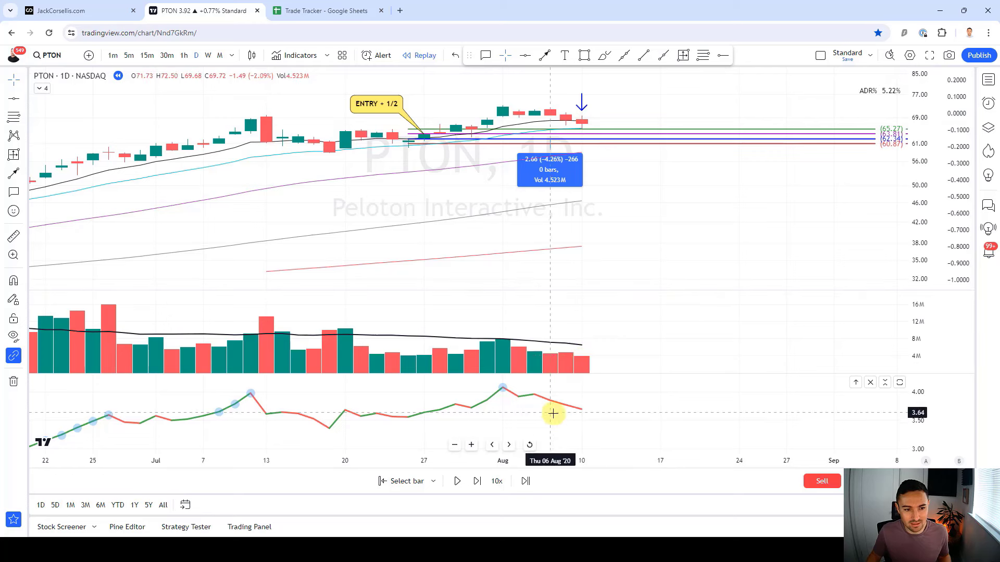
{"action": "key", "text": "shift+Right"}
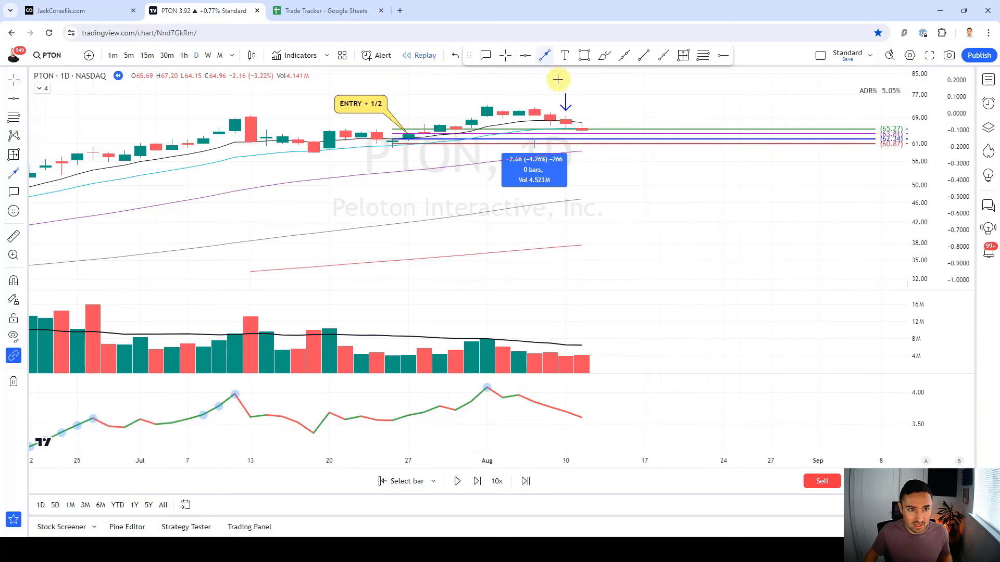
{"action": "left_click", "coordinate": [581, 115]}
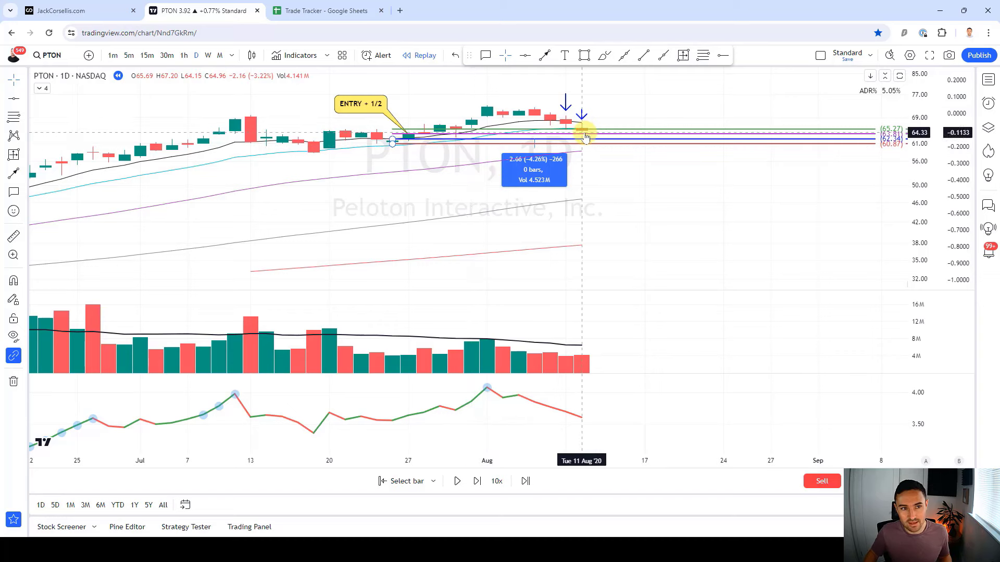
Measure the gain above the entry level from 62.44 to 64.97, extend it to 66.93, and shorten the earlier risk measurement
{"action": "left_click", "coordinate": [682, 56]}
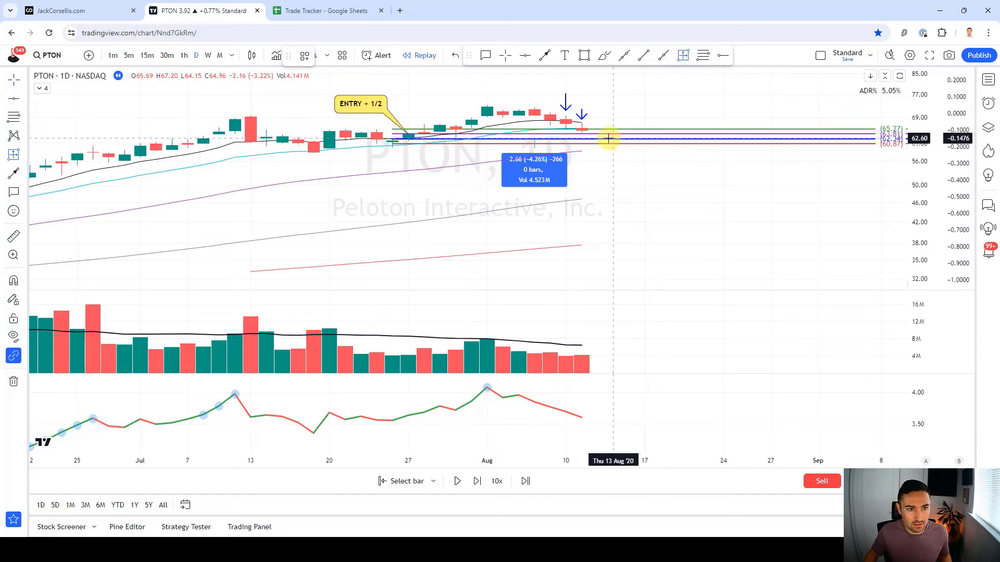
{"action": "left_click_drag", "start_coordinate": [609, 138], "coordinate": [609, 132]}
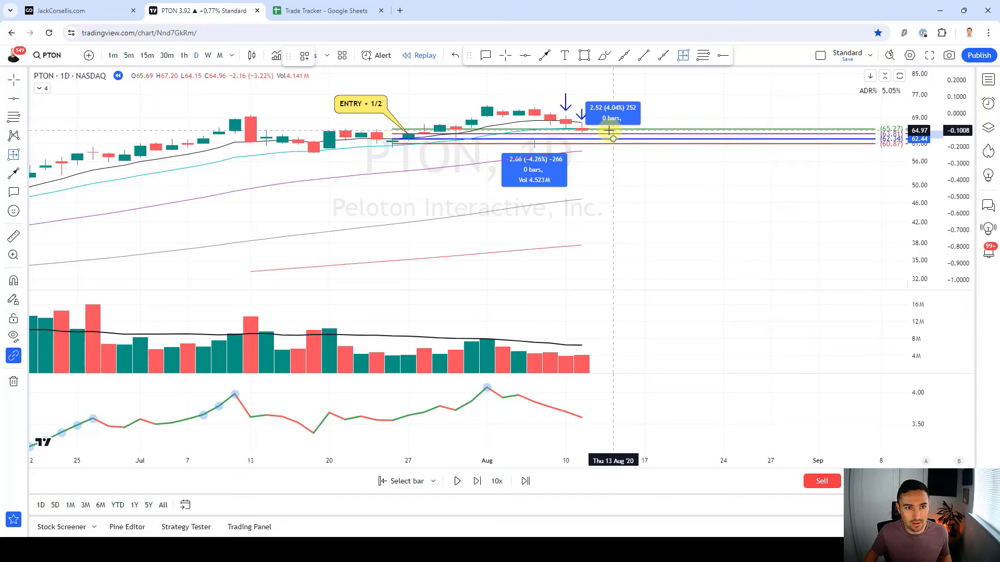
{"action": "left_click", "coordinate": [610, 130]}
{"action": "left_click", "coordinate": [615, 189]}
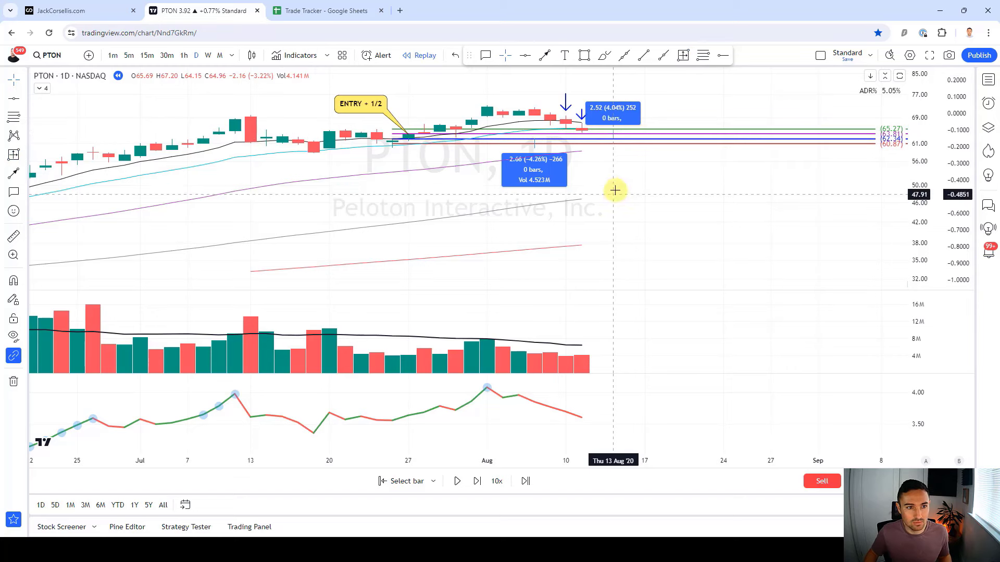
{"action": "left_click", "coordinate": [534, 145]}
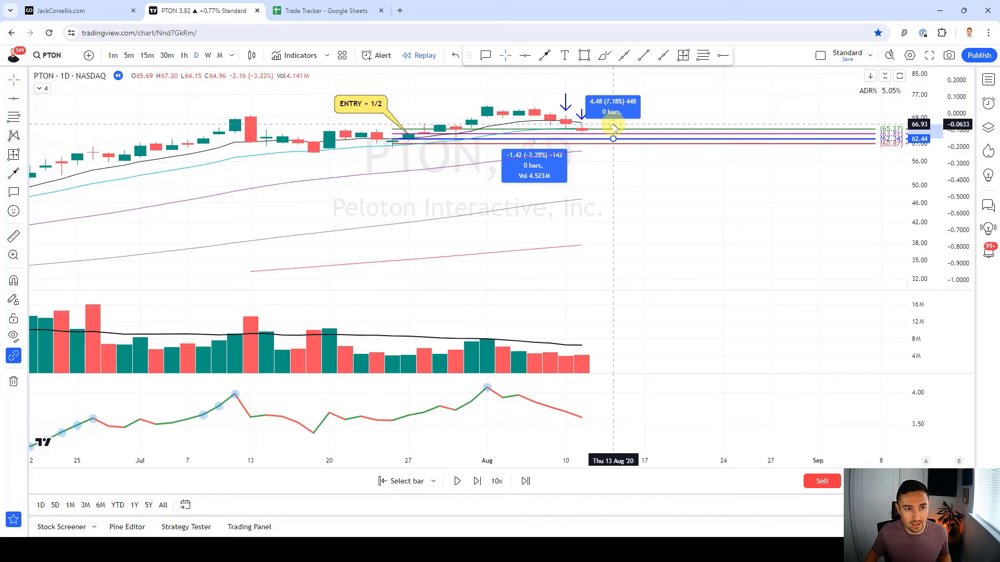
Switch to the Trade Tracker and set the 1/2 + 1/4s calculator's four sale gains to 2%, 2%, 7% and 4%
{"action": "left_click", "coordinate": [323, 11]}
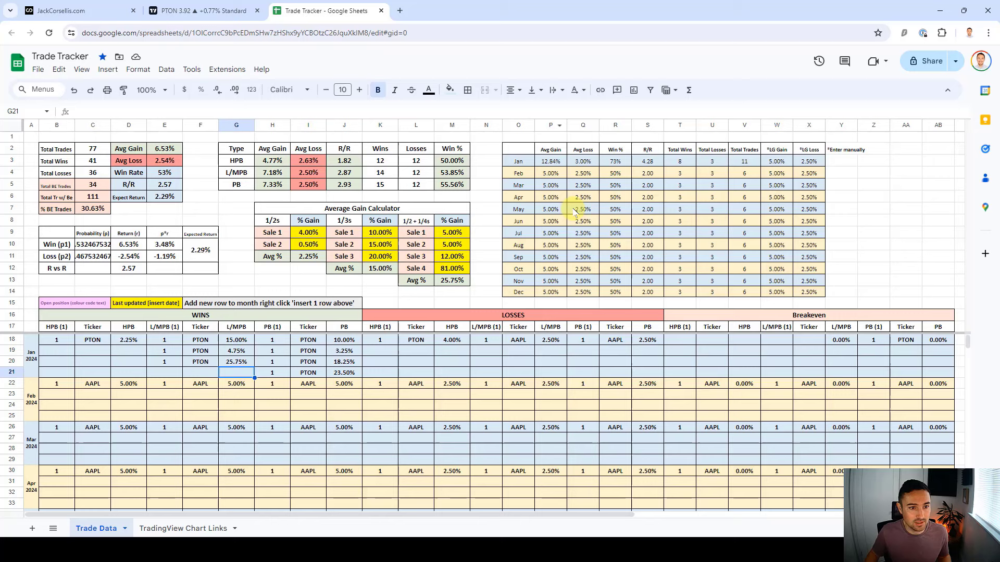
{"action": "left_click", "coordinate": [457, 235]}
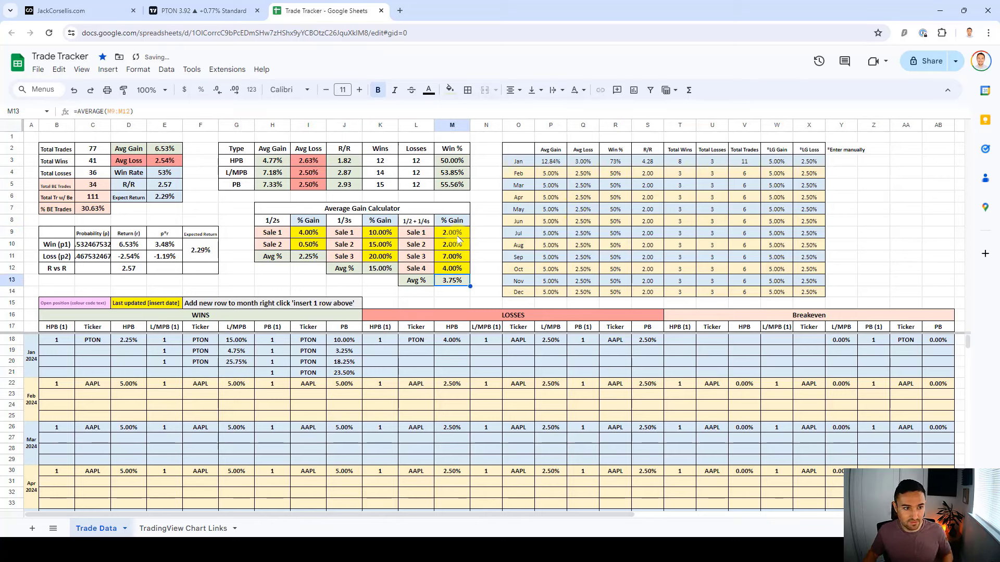
Record an HPB win in the second January row with count 1, ticker PTON and gain 3.75%
{"action": "left_click", "coordinate": [60, 356]}
{"action": "type", "text": "1"}
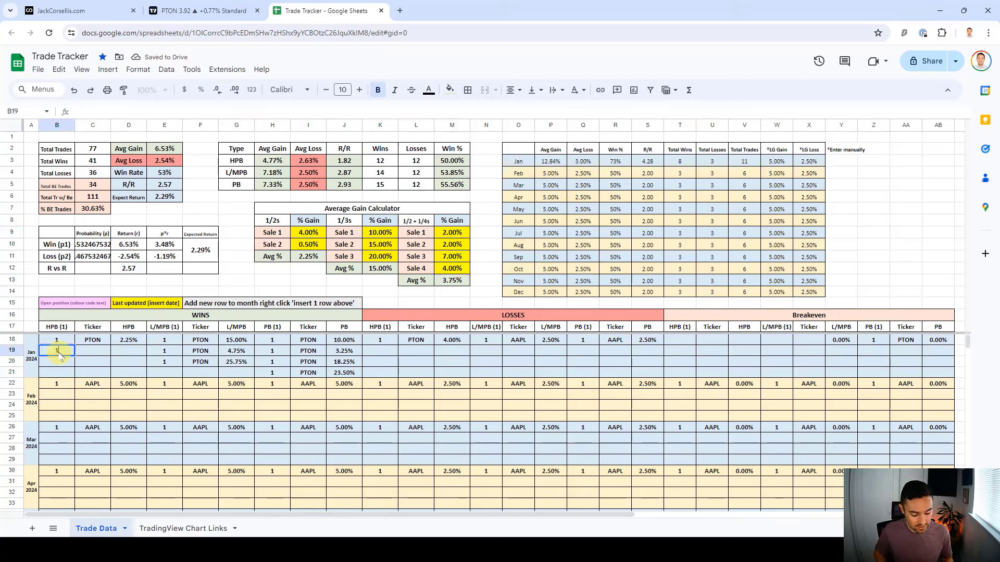
{"action": "key", "text": "Tab"}
{"action": "type", "text": "P"}
{"action": "key", "text": "Tab"}
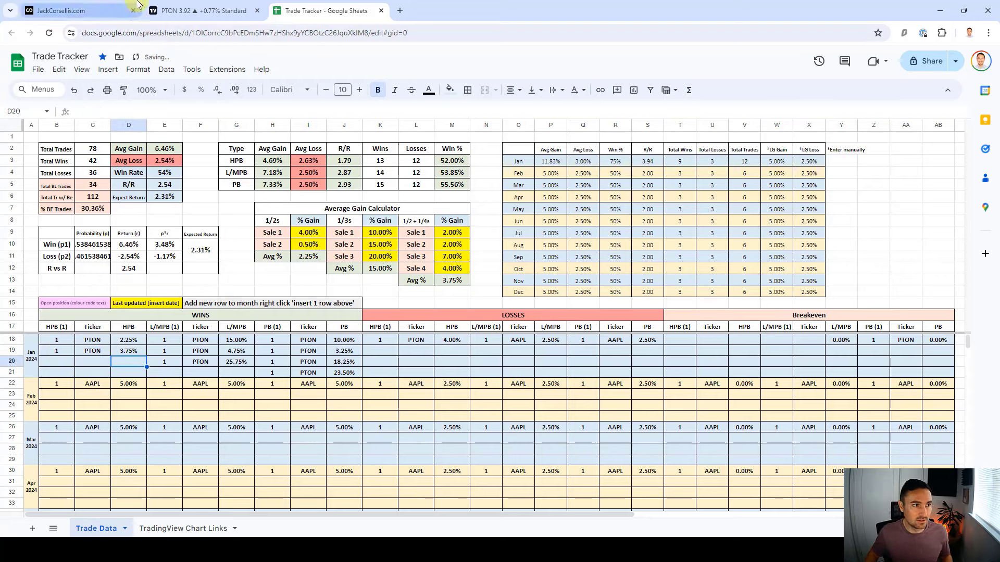
Switch to the PTON chart, remove all drawings, and advance the replay two daily bars to 13 August 2020
{"action": "left_click", "coordinate": [172, 11]}
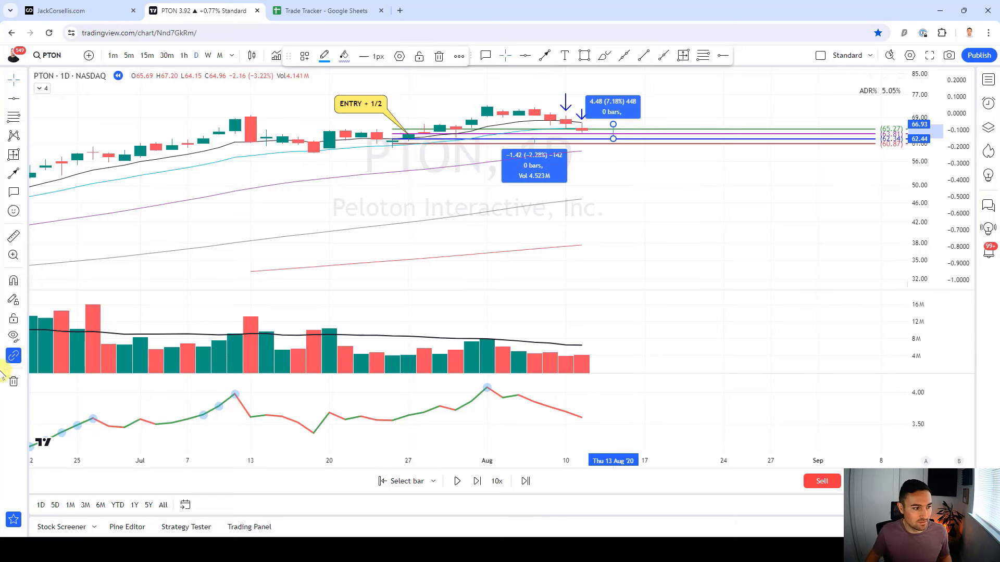
{"action": "left_click", "coordinate": [14, 381]}
{"action": "left_click", "coordinate": [57, 379]}
{"action": "key", "text": "shift+Right"}
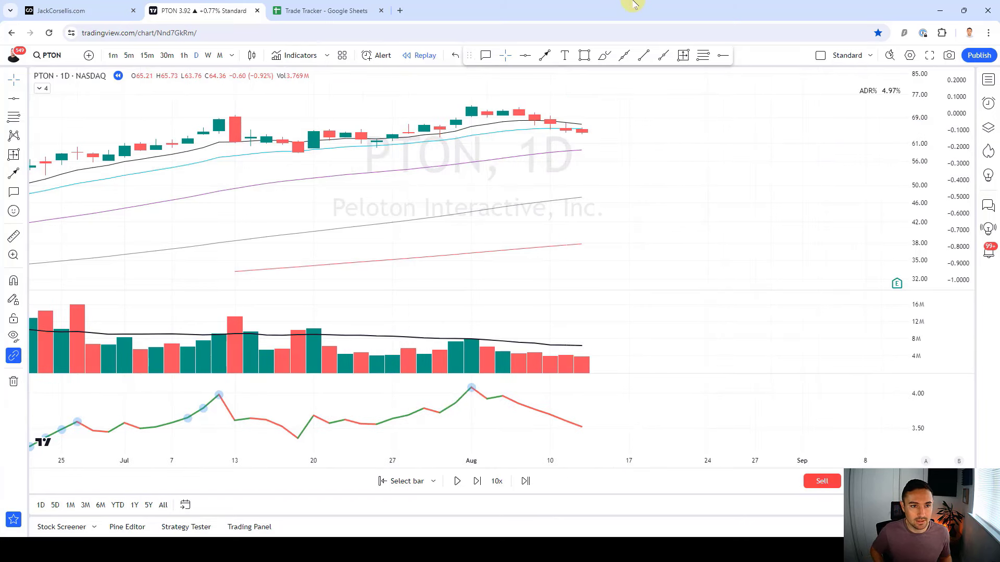
{"action": "key", "text": "shift+Right"}
Plot price target levels from the 13 August candle's high at 66.35 and low at 62.50, and measure that range beside it
{"action": "left_click", "coordinate": [705, 55]}
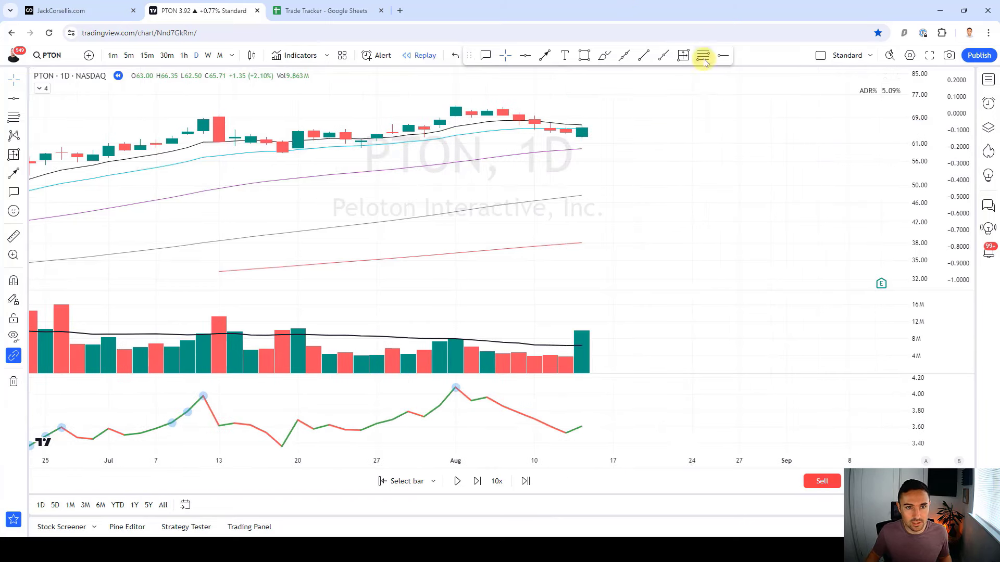
{"action": "left_click", "coordinate": [581, 127]}
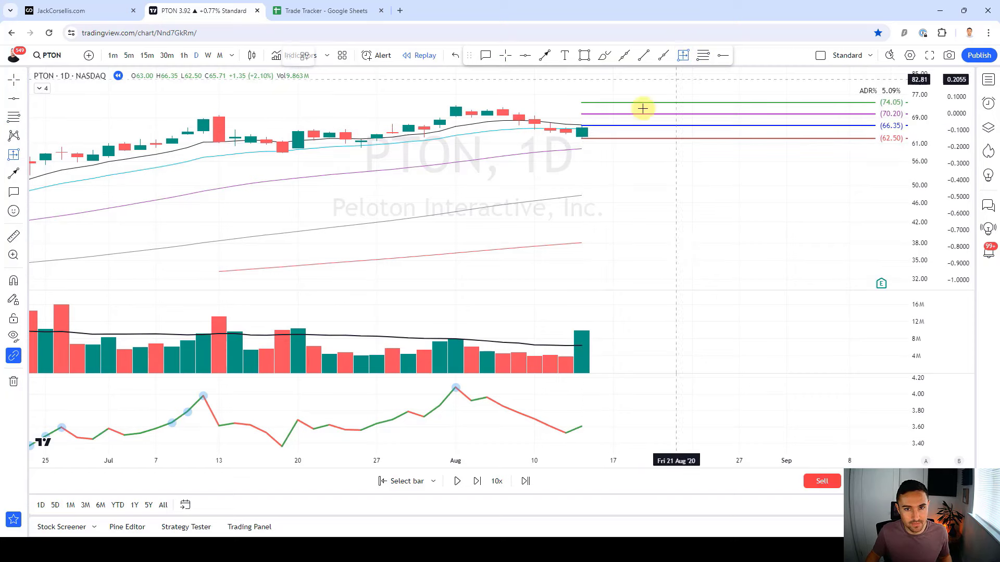
{"action": "left_click_drag", "start_coordinate": [581, 127], "coordinate": [581, 138]}
{"action": "key", "text": "Right"}
{"action": "key", "text": "Right"}
{"action": "key", "text": "Right"}
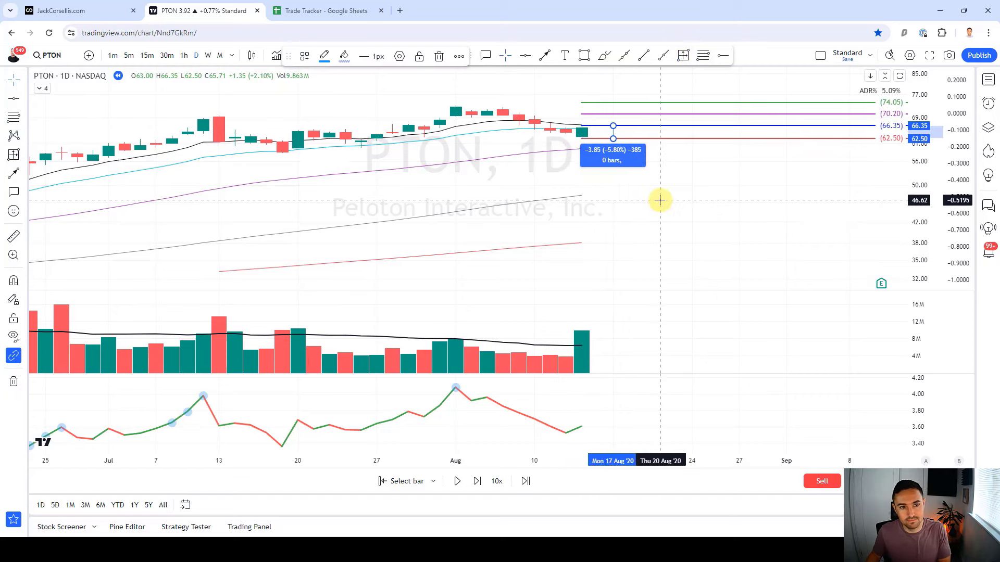
{"action": "left_click", "coordinate": [659, 199]}
Advance the replay one bar to 14 August 2020 and add a callout reading "ENTRY" on that candle
{"action": "key", "text": "shift+Right"}
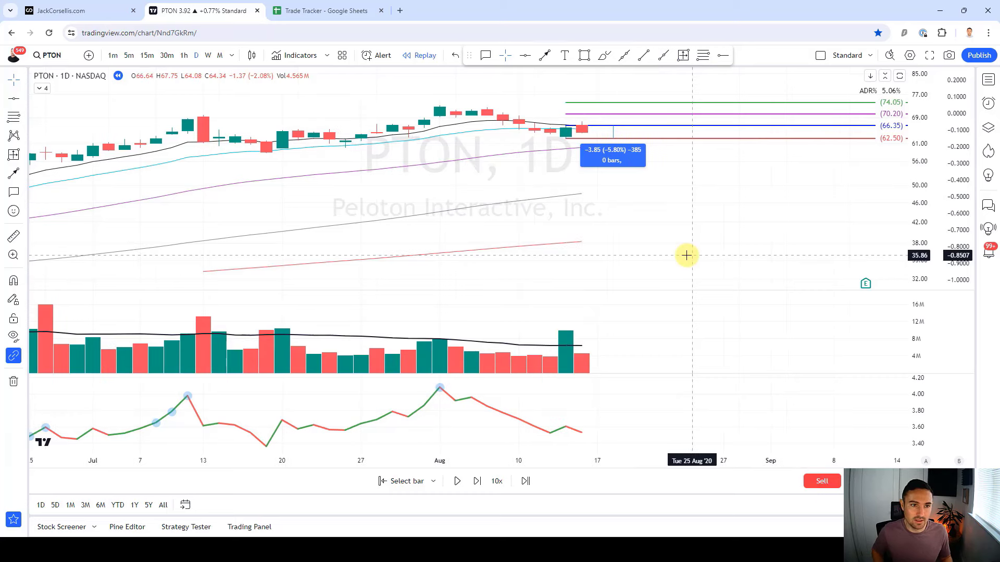
{"action": "left_click", "coordinate": [486, 55]}
{"action": "left_click", "coordinate": [582, 125]}
{"action": "left_click", "coordinate": [523, 93]}
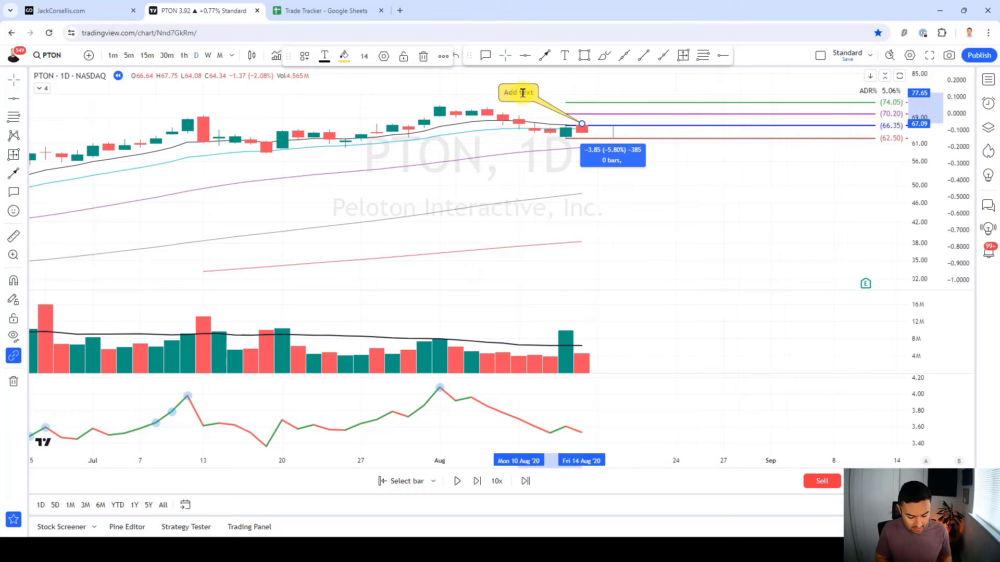
{"action": "type", "text": "ENTRY"}
{"action": "left_click", "coordinate": [654, 213]}
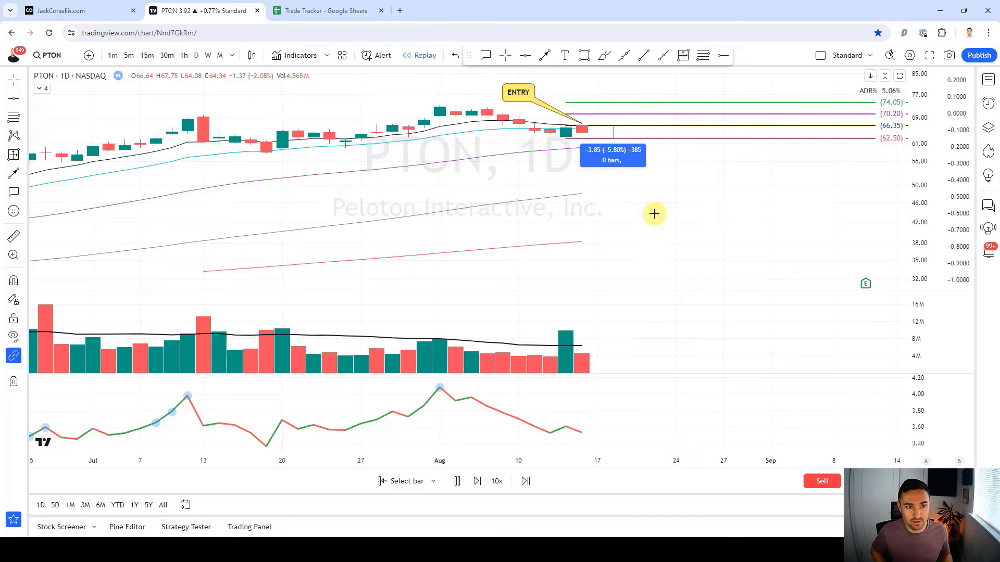
Play the bar replay automatically up to 31 August 2020 and pause it there
{"action": "key", "text": "shift+Down"}
{"action": "key", "text": "shift+Down"}
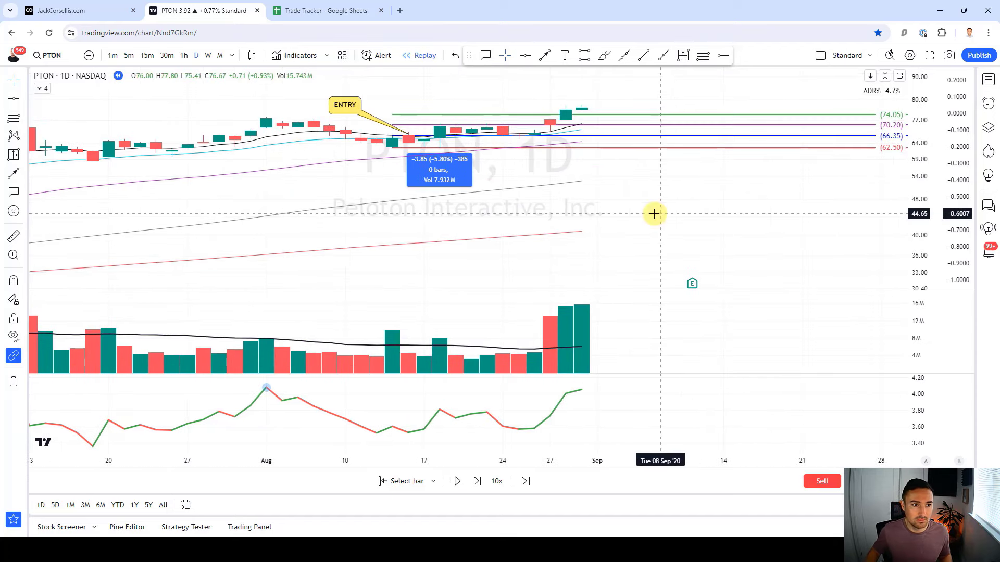
Move the price range measurement forward to 2 September 2020, clear of the existing candles
{"action": "left_click", "coordinate": [432, 180]}
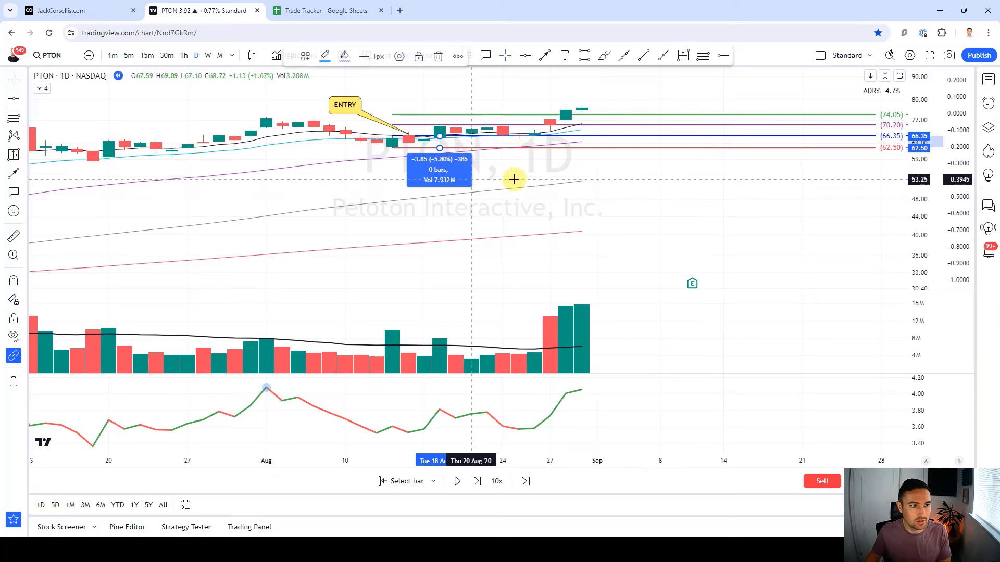
{"action": "key", "text": "Right"}
{"action": "key", "text": "Right"}
{"action": "key", "text": "Right"}
{"action": "key", "text": "Right"}
{"action": "key", "text": "Right"}
{"action": "key", "text": "Right"}
{"action": "key", "text": "Right"}
{"action": "key", "text": "Right"}
{"action": "key", "text": "Right"}
{"action": "key", "text": "Right"}
{"action": "key", "text": "Right"}
{"action": "left_click", "coordinate": [648, 183]}
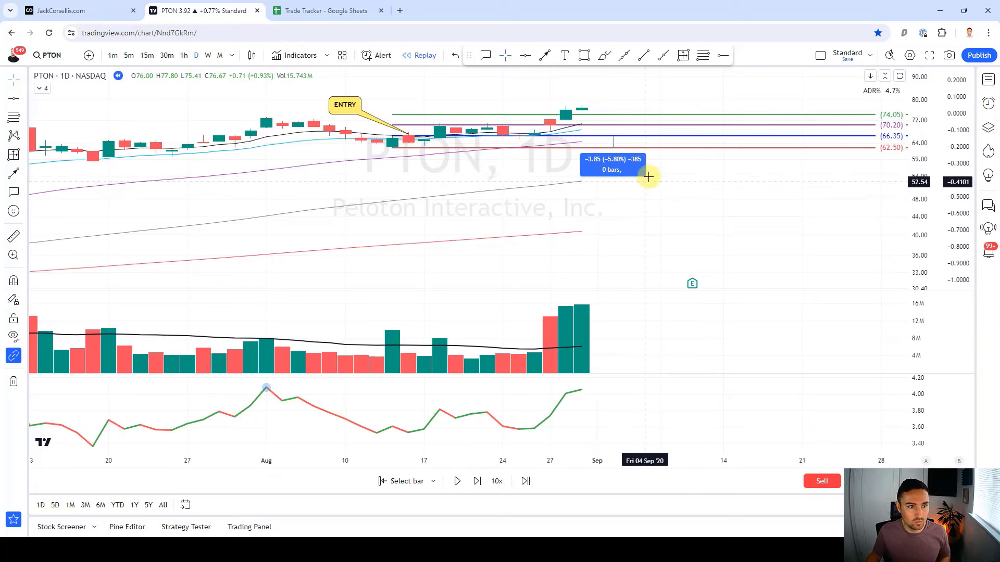
Draw an arrow pointing down at the 18 August 2020 candle, from about 82.45 to 72.35
{"action": "left_click", "coordinate": [546, 56]}
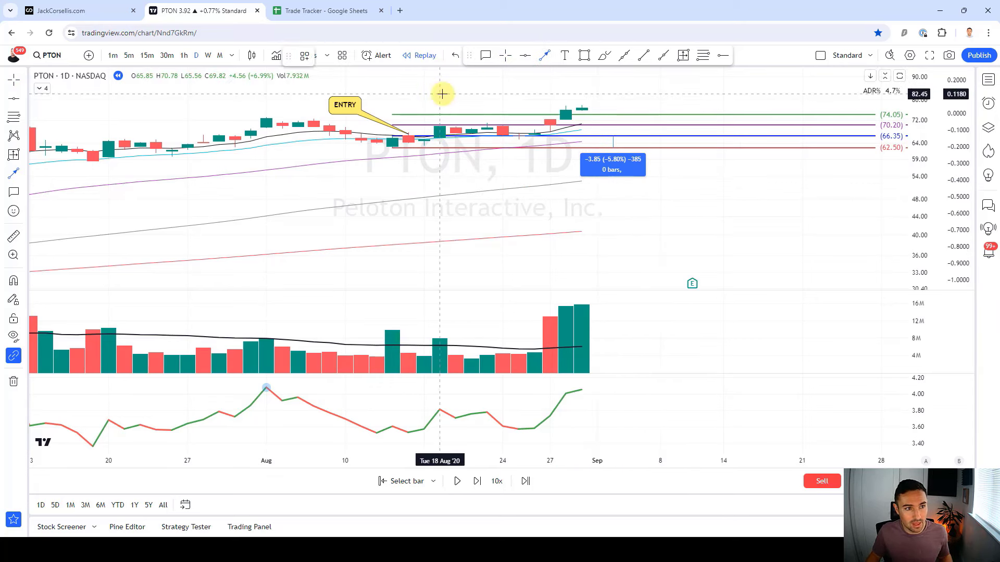
{"action": "left_click", "coordinate": [443, 94]}
{"action": "left_click", "coordinate": [442, 119]}
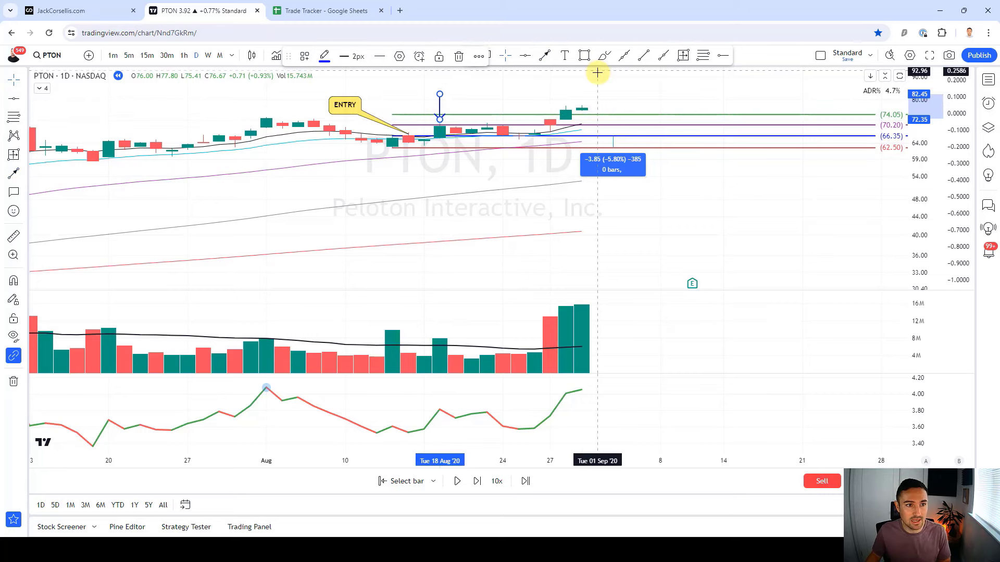
{"action": "left_click", "coordinate": [605, 55]}
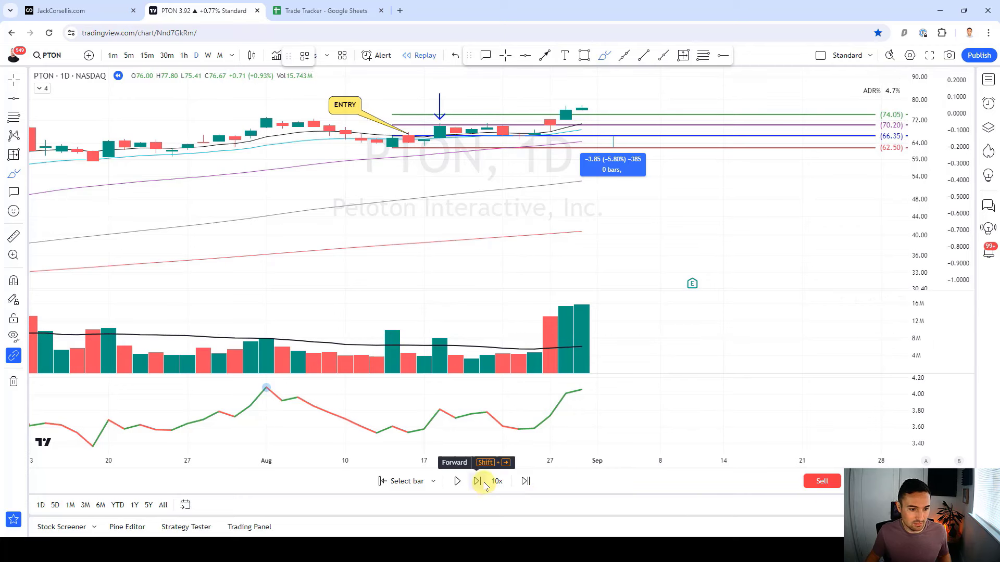
{"action": "left_click", "coordinate": [437, 136]}
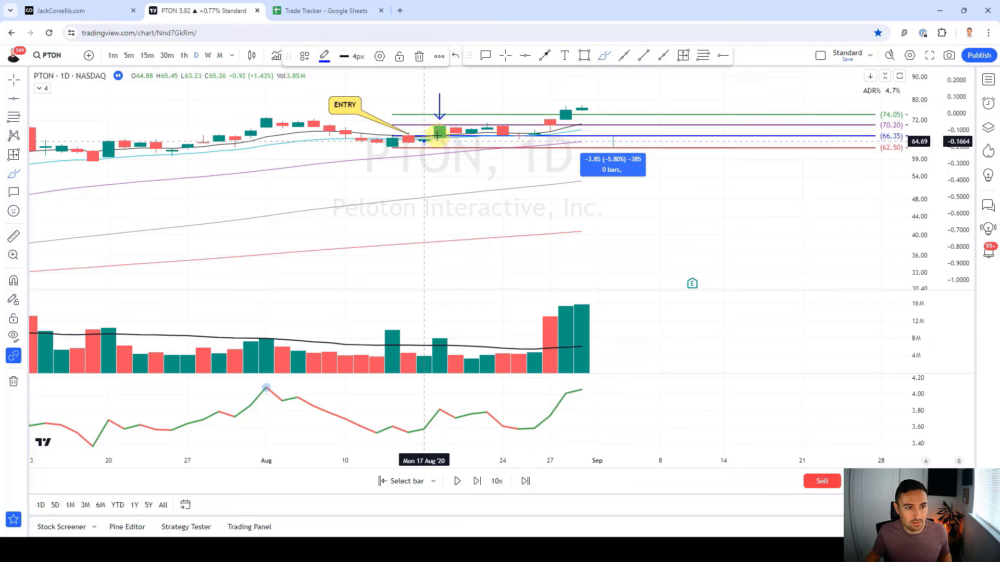
{"action": "left_click_drag", "start_coordinate": [437, 134], "coordinate": [533, 136]}
{"action": "key", "text": "Delete"}
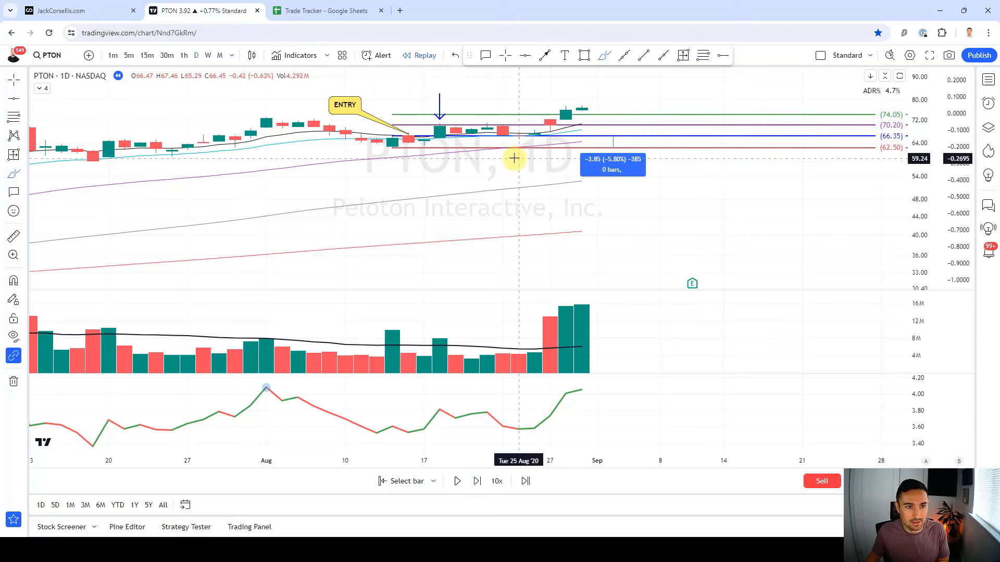
Advance the replay to 11 September 2020 and place a horizontal ray at 81.54 from just below that day's candle
{"action": "key", "text": "shift+Right"}
{"action": "key", "text": "shift+Right"}
{"action": "key", "text": "shift+Right"}
{"action": "key", "text": "shift+Right"}
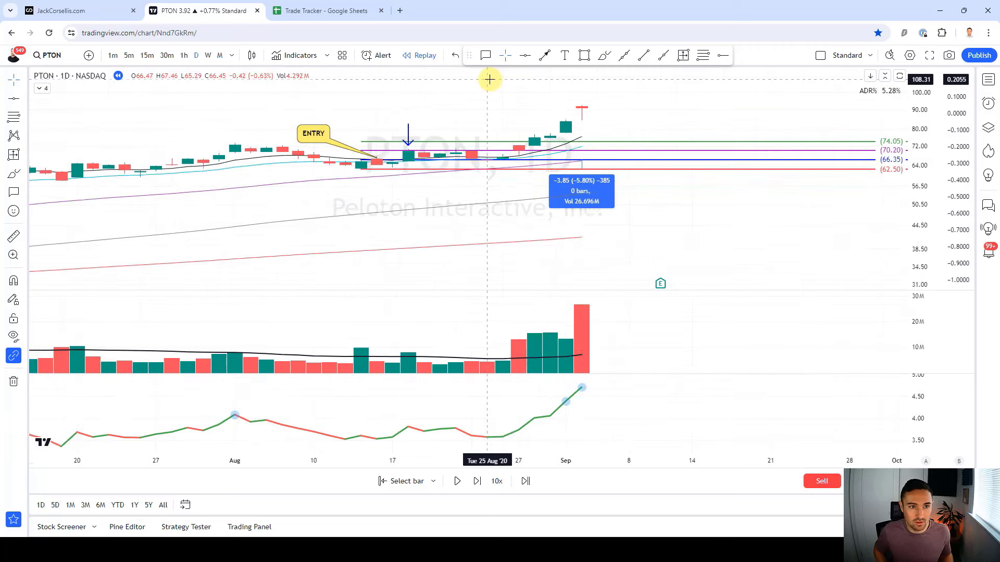
{"action": "key", "text": "shift+Right"}
{"action": "key", "text": "shift+Right"}
{"action": "key", "text": "shift+Right"}
{"action": "key", "text": "shift+Right"}
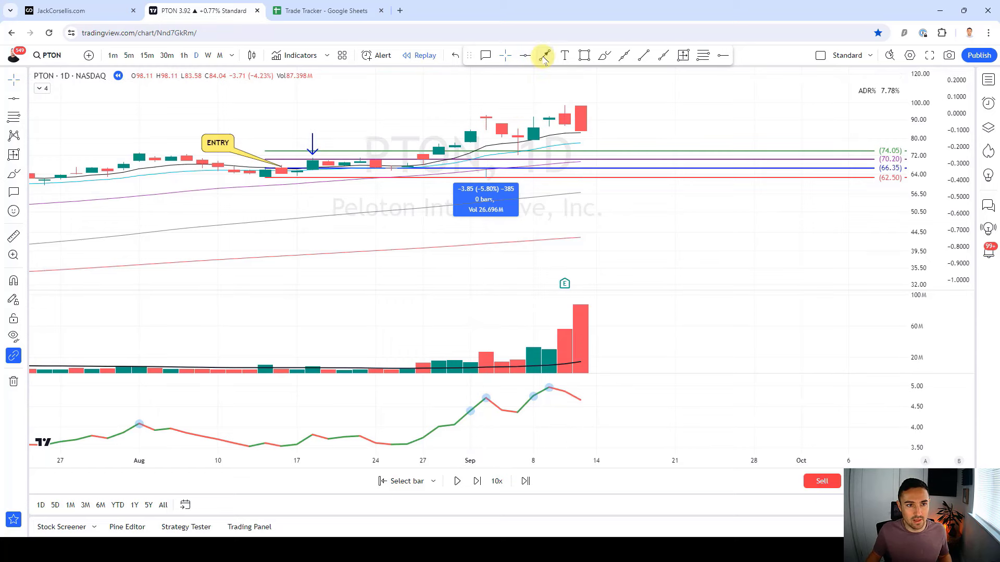
{"action": "left_click", "coordinate": [722, 55]}
{"action": "left_click", "coordinate": [582, 136]}
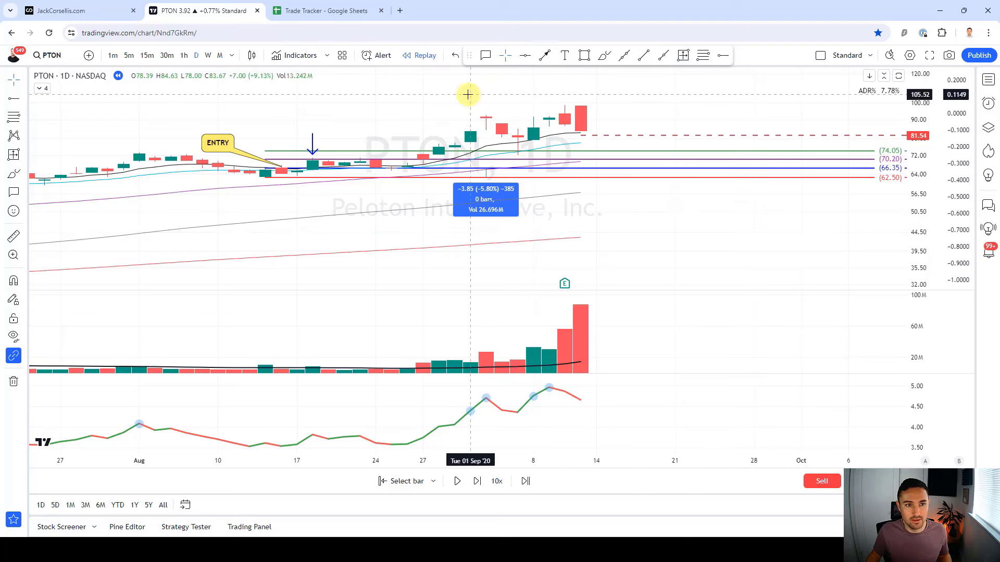
Advance the replay one bar to 14 September 2020 and draw an arrow pointing down at that candle
{"action": "key", "text": "shift+Right"}
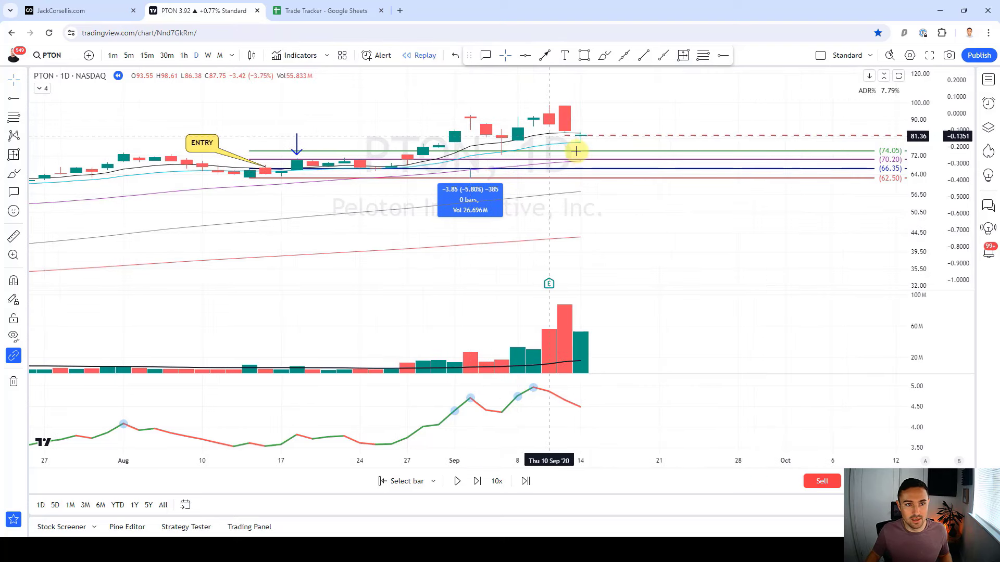
{"action": "left_click", "coordinate": [544, 55]}
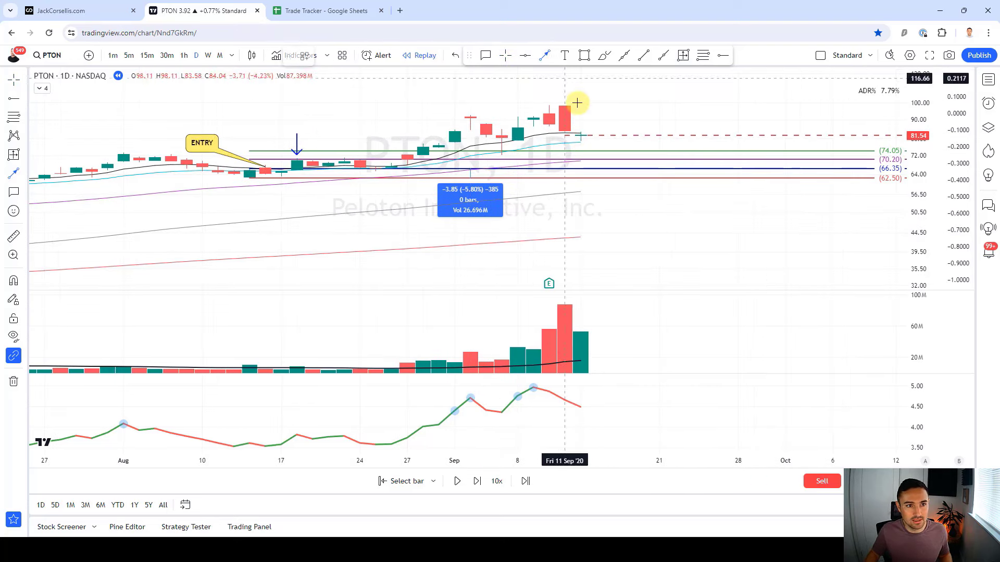
{"action": "left_click", "coordinate": [581, 111]}
{"action": "left_click", "coordinate": [581, 131]}
Advance the replay to 17 September 2020 and replace the 81.54 ray with target levels from that candle's high at 85.70 and low at 79.02
{"action": "key", "text": "shift+Right"}
{"action": "key", "text": "shift+Right"}
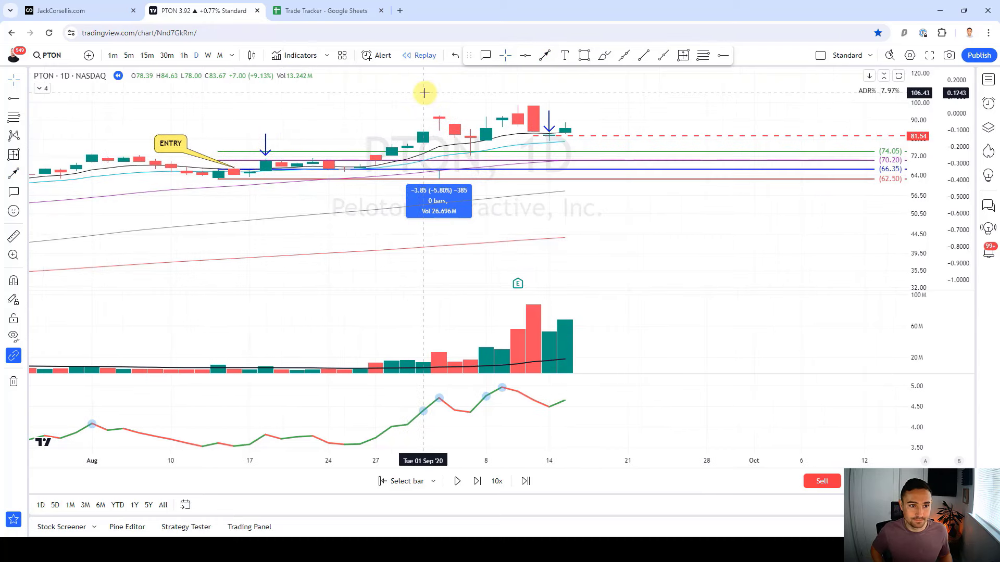
{"action": "key", "text": "shift+Right"}
{"action": "key", "text": "shift+Right"}
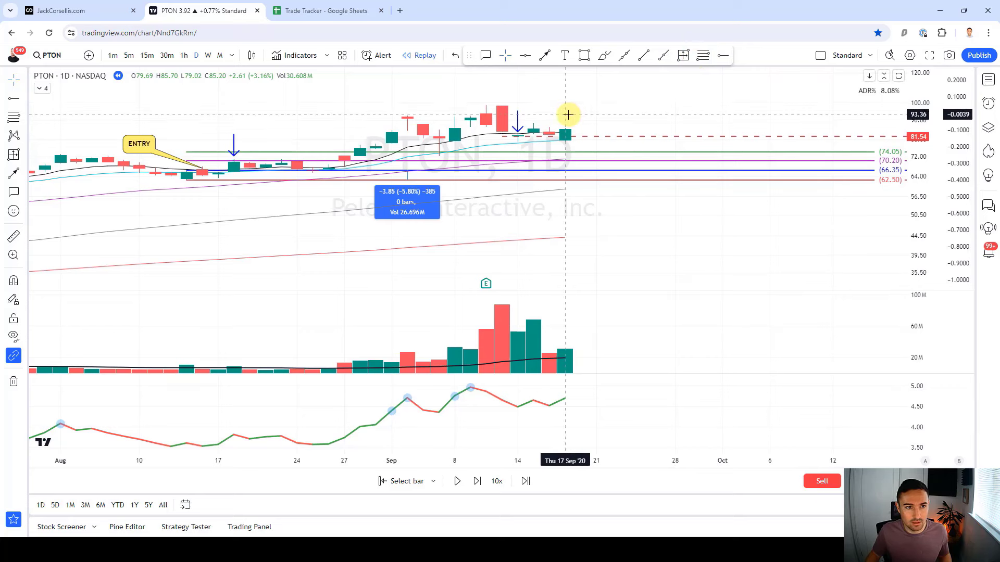
{"action": "left_click", "coordinate": [699, 56]}
{"action": "left_click", "coordinate": [570, 112]}
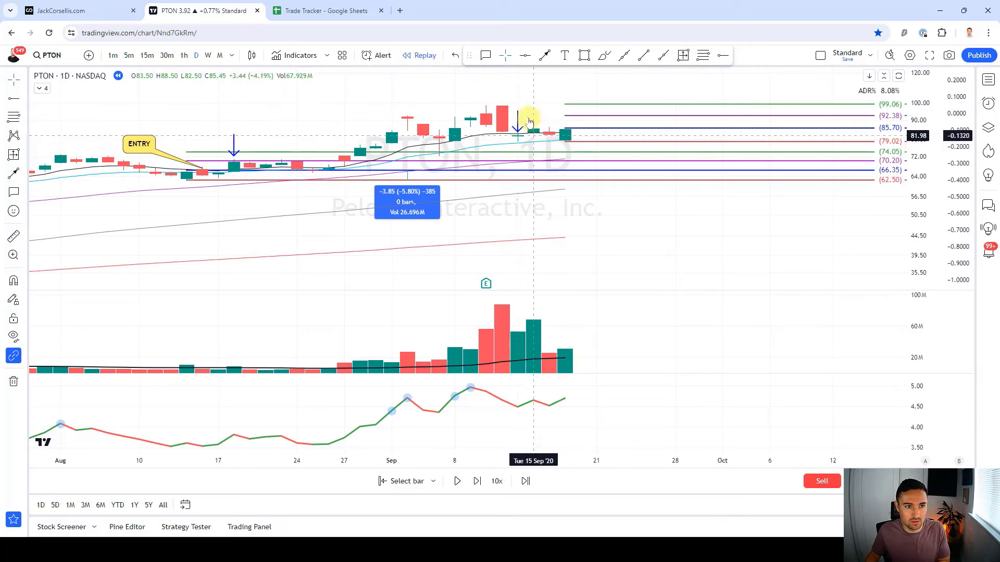
Advance the replay one bar to 18 September 2020 and add a callout reading "ENTRY + 1/2" on that candle
{"action": "key", "text": "shift+Right"}
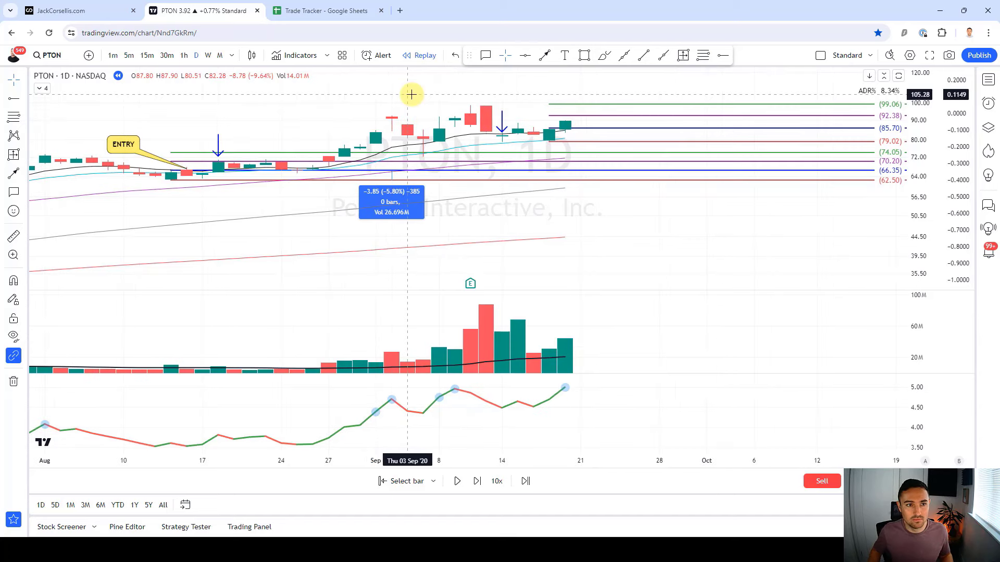
{"action": "left_click", "coordinate": [486, 57]}
{"action": "left_click", "coordinate": [566, 125]}
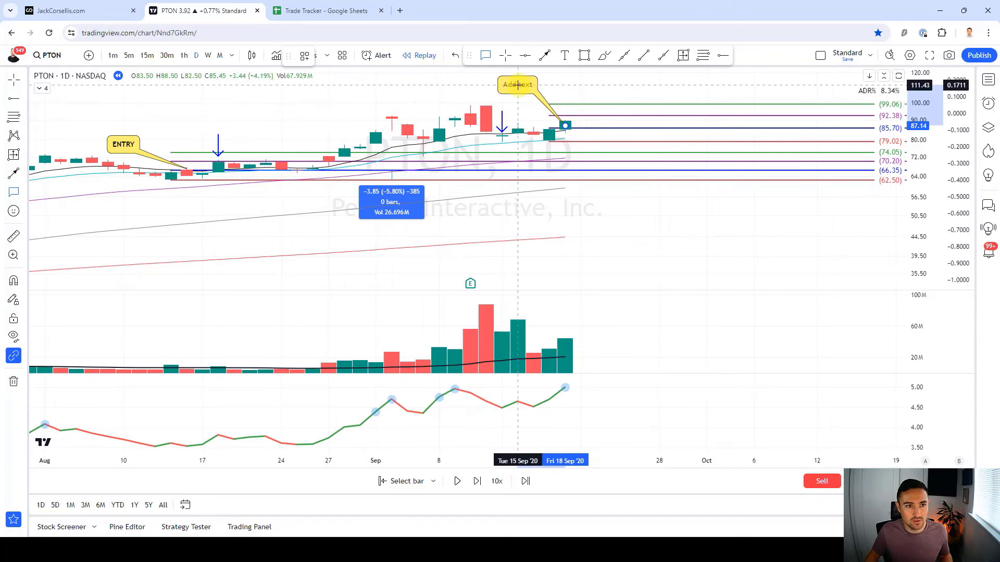
{"action": "left_click", "coordinate": [520, 85]}
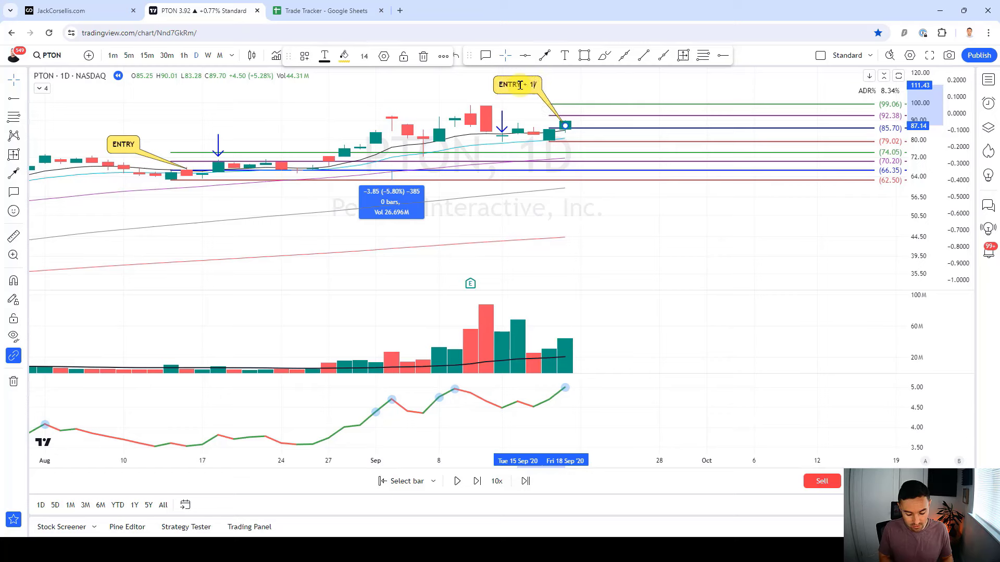
Raise the lowest line of the 17 September target levels to 81.81, keeping the upper anchor at 85.70
{"action": "left_click", "coordinate": [540, 137]}
{"action": "left_click_drag", "start_coordinate": [549, 142], "coordinate": [550, 142]}
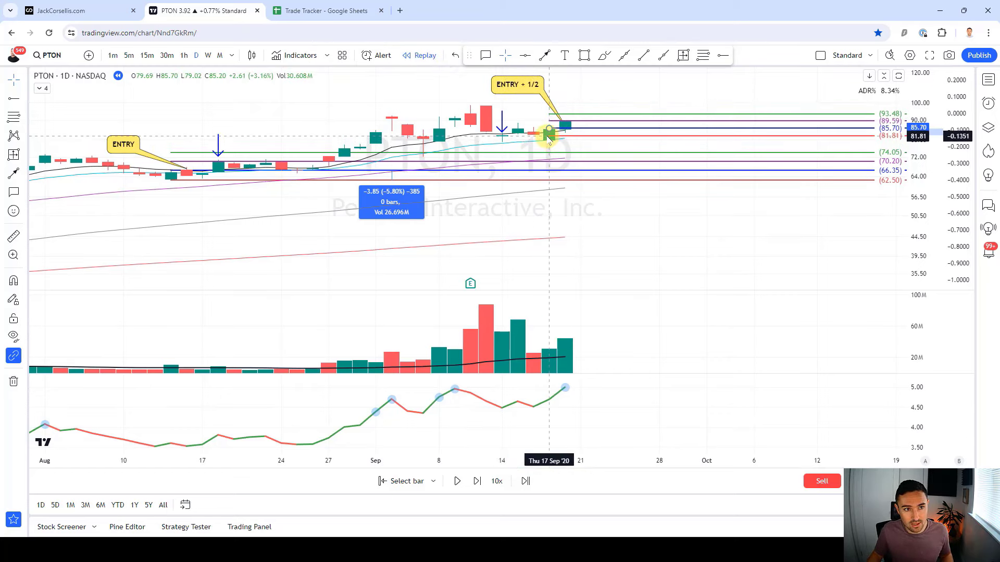
Advance the replay four bars to 24 September 2020 and draw an arrow pointing down at that candle
{"action": "scroll", "coordinate": [278, 96], "scroll_direction": "down", "scroll_amount": 1}
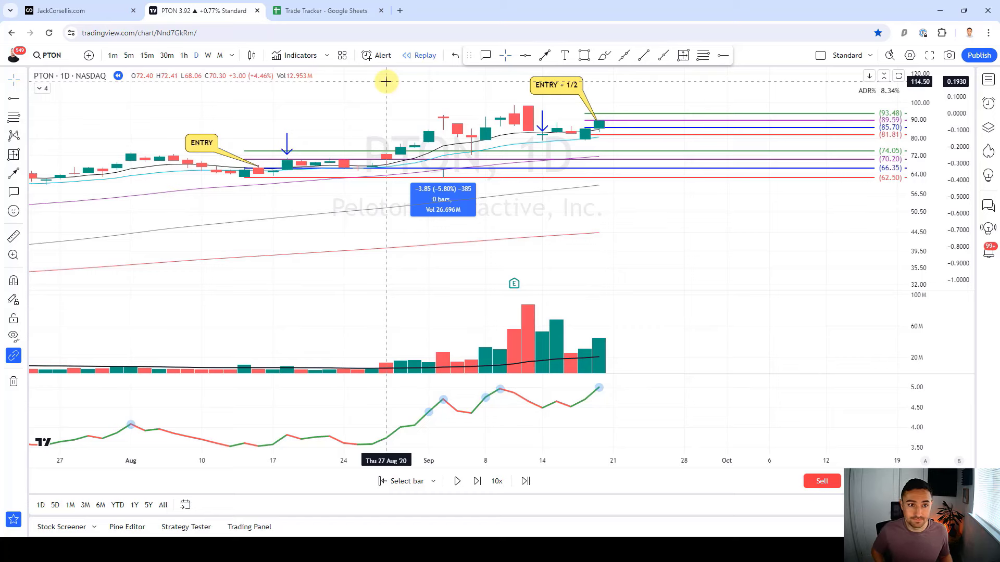
{"action": "key", "text": "shift+Right"}
{"action": "key", "text": "shift+Right"}
{"action": "key", "text": "shift+Right"}
{"action": "key", "text": "shift+Right"}
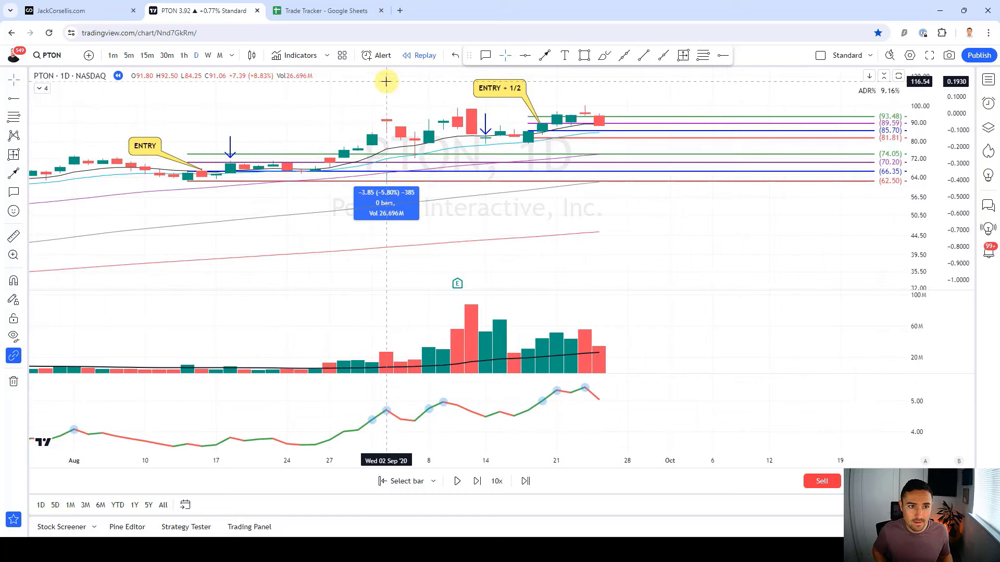
{"action": "scroll", "coordinate": [578, 151], "scroll_direction": "up", "scroll_amount": 1}
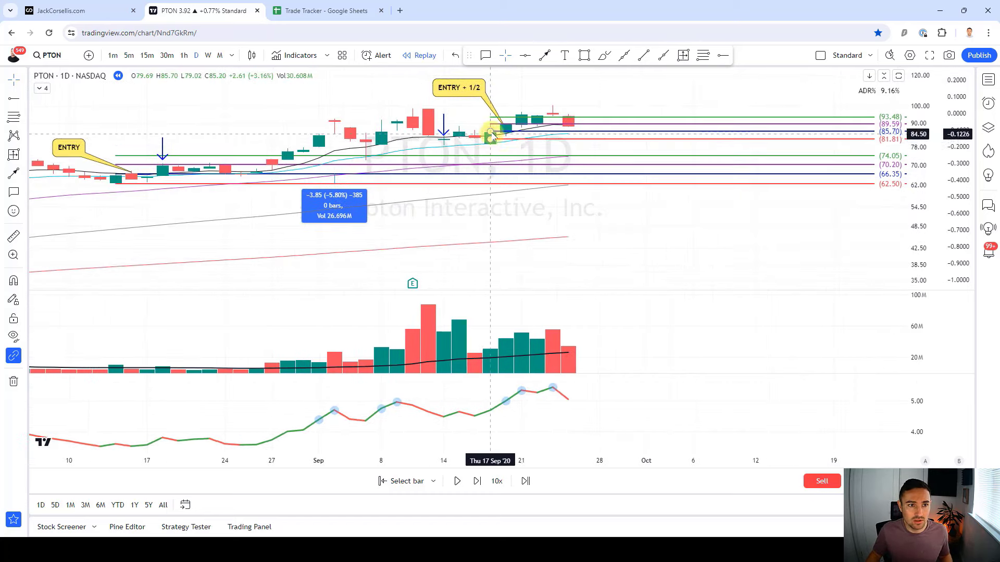
{"action": "left_click", "coordinate": [545, 55]}
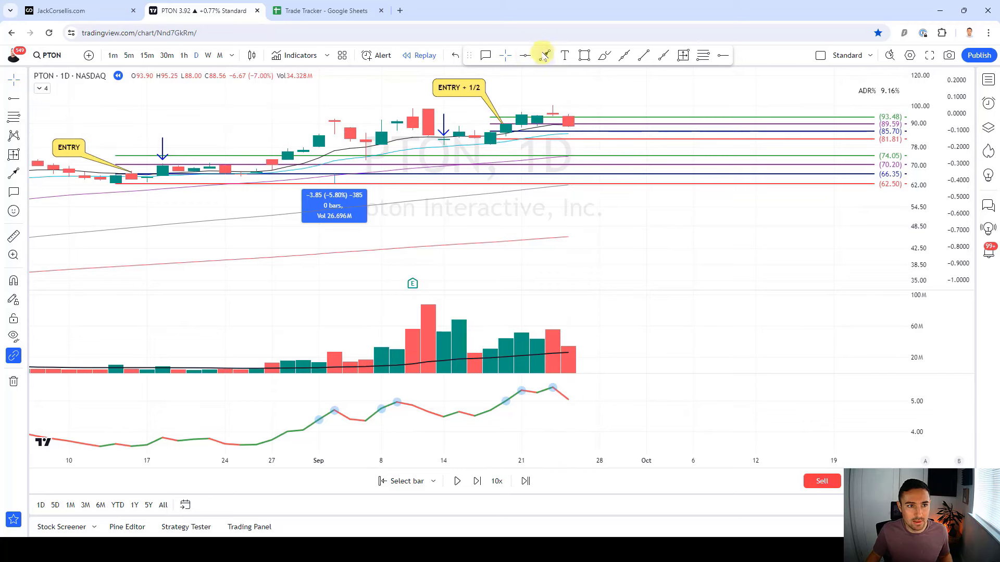
{"action": "left_click", "coordinate": [568, 96]}
{"action": "left_click", "coordinate": [569, 109]}
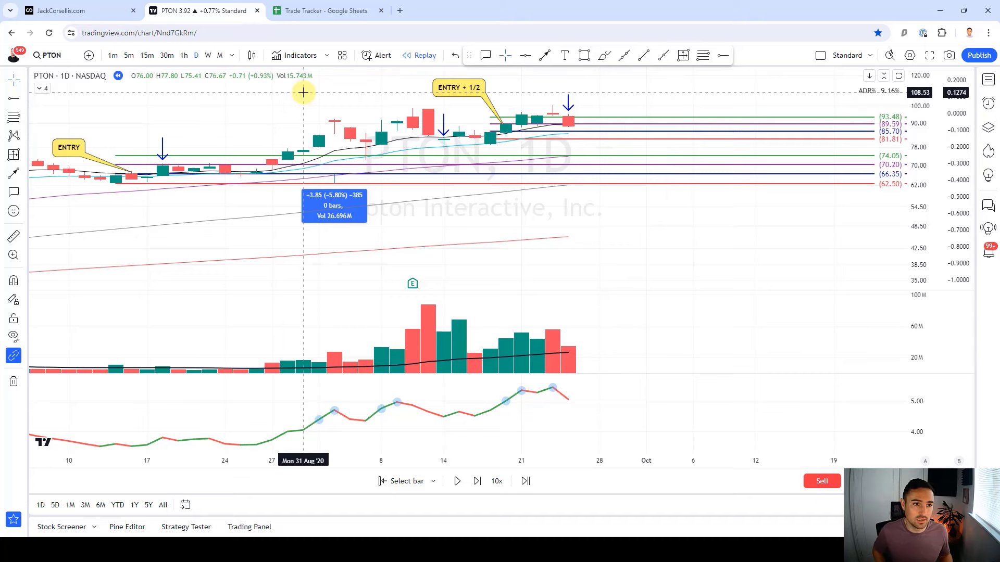
Advance the replay bar by bar from 24 September to 27 October 2020
{"action": "key", "text": "shift+Right"}
{"action": "key", "text": "shift+Right"}
{"action": "key", "text": "shift+Right"}
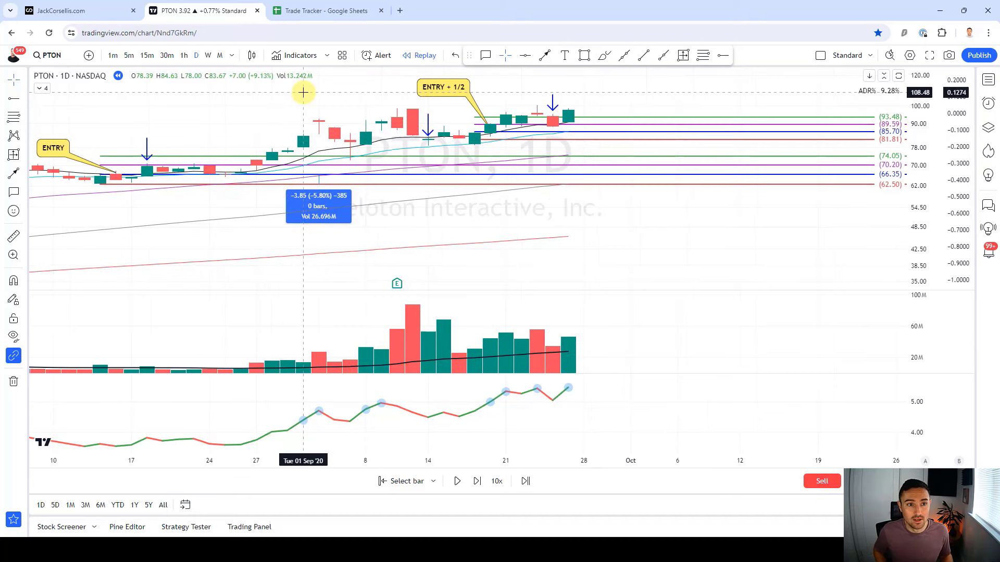
{"action": "key", "text": "shift+Right"}
{"action": "key", "text": "shift+Right"}
{"action": "key", "text": "shift+Right"}
{"action": "key", "text": "shift+Right"}
{"action": "key", "text": "shift+Right"}
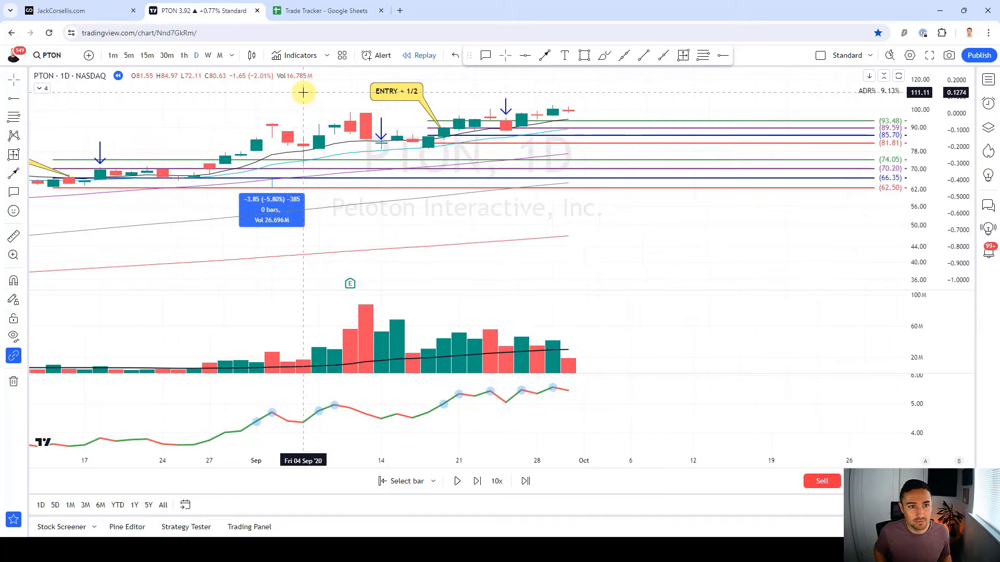
{"action": "key", "text": "shift+Right"}
{"action": "key", "text": "shift+Right"}
{"action": "key", "text": "shift+Right"}
{"action": "key", "text": "shift+Right"}
{"action": "key", "text": "shift+Right"}
{"action": "key", "text": "shift+Right"}
{"action": "key", "text": "shift+Right"}
{"action": "key", "text": "shift+Right"}
{"action": "key", "text": "shift+Right"}
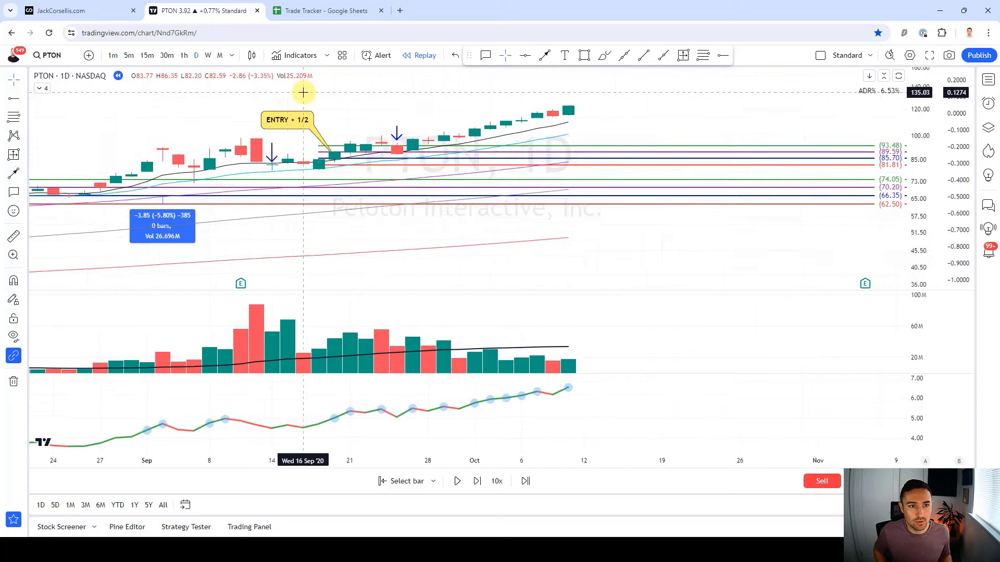
{"action": "key", "text": "shift+Right"}
{"action": "key", "text": "shift+Right"}
{"action": "key", "text": "shift+Right"}
{"action": "key", "text": "shift+Right"}
{"action": "key", "text": "shift+Right"}
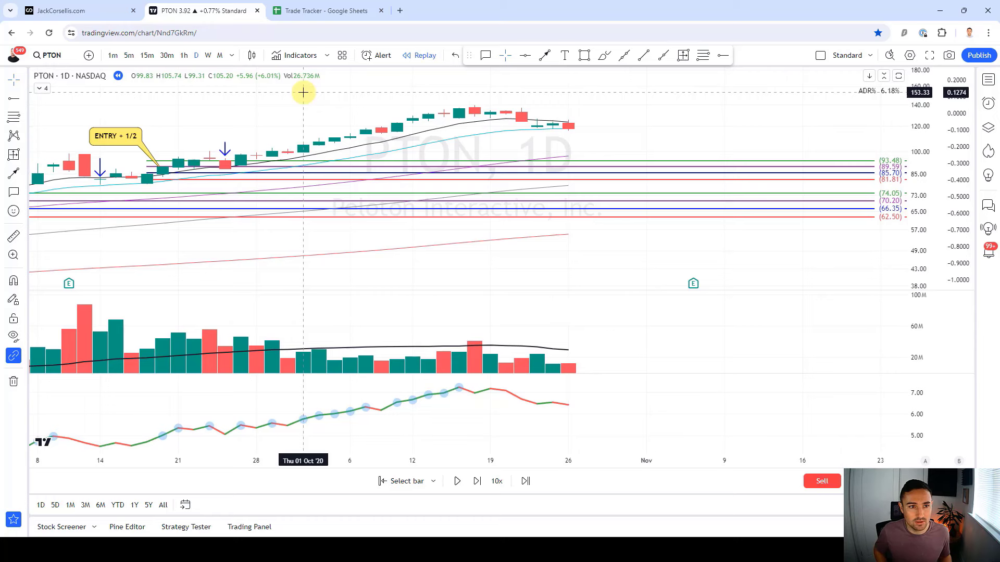
{"action": "key", "text": "shift+Right"}
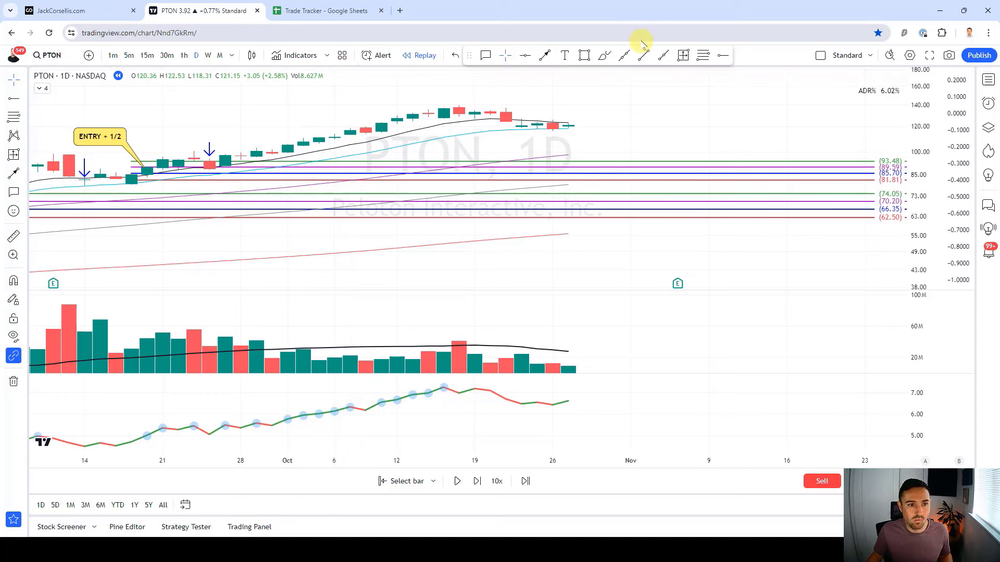
Plot price target levels from the 27 October candle's high at 122.53 and low at 118.31, and measure that range beside it
{"action": "left_click", "coordinate": [702, 55]}
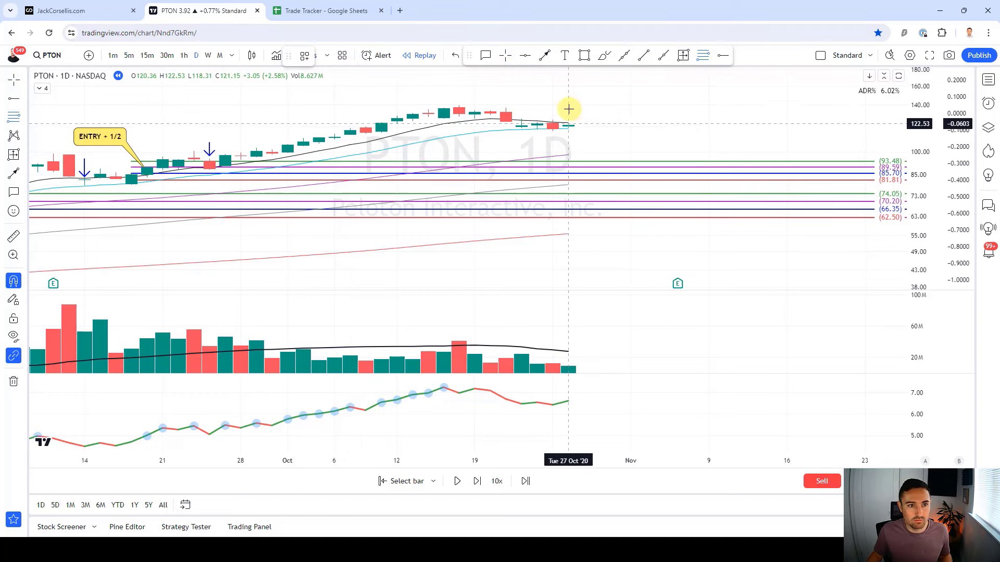
{"action": "left_click", "coordinate": [568, 125]}
{"action": "left_click", "coordinate": [683, 55]}
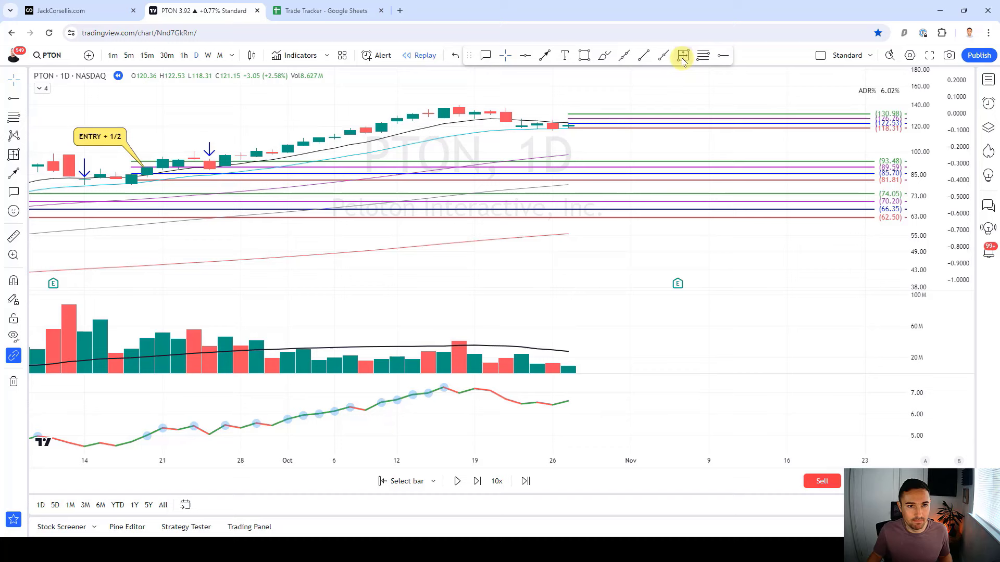
{"action": "left_click", "coordinate": [569, 124]}
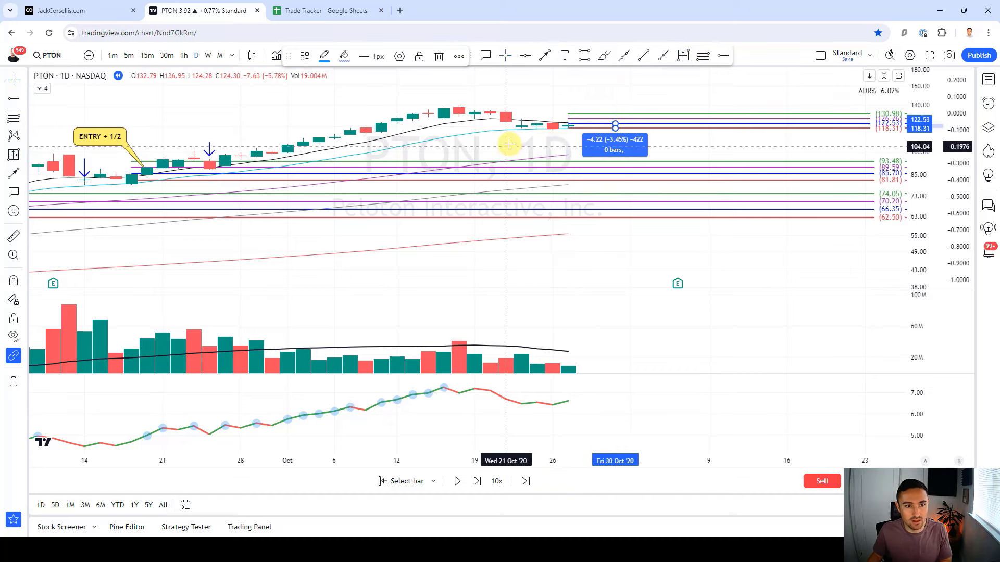
Advance the replay one bar to 28 October 2020 and add a callout reading "ENTRY" on that candle
{"action": "key", "text": "shift+Right"}
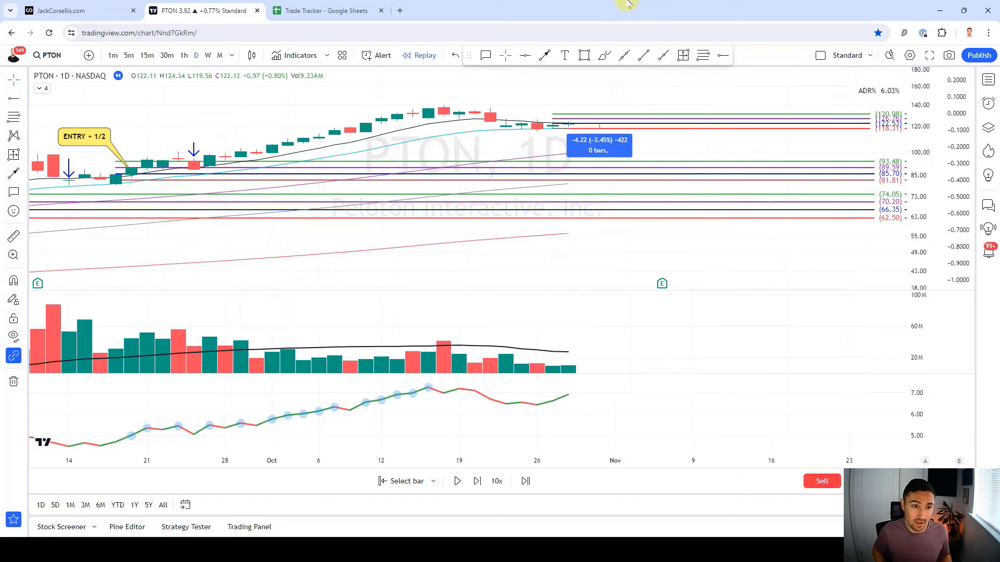
{"action": "left_click", "coordinate": [486, 55]}
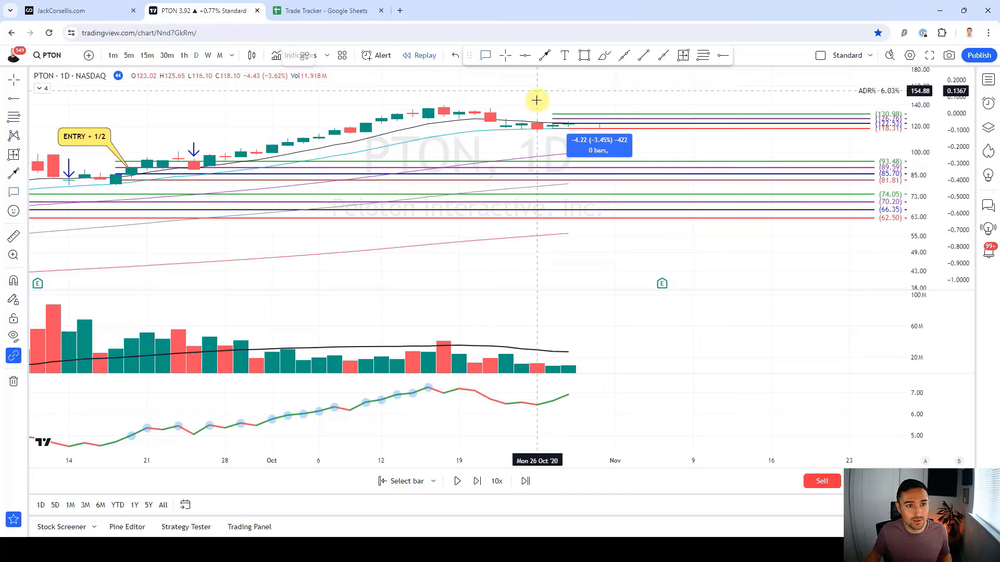
{"action": "left_click", "coordinate": [563, 118]}
{"action": "left_click_drag", "start_coordinate": [563, 117], "coordinate": [532, 91]}
{"action": "type", "text": "ENTRY"}
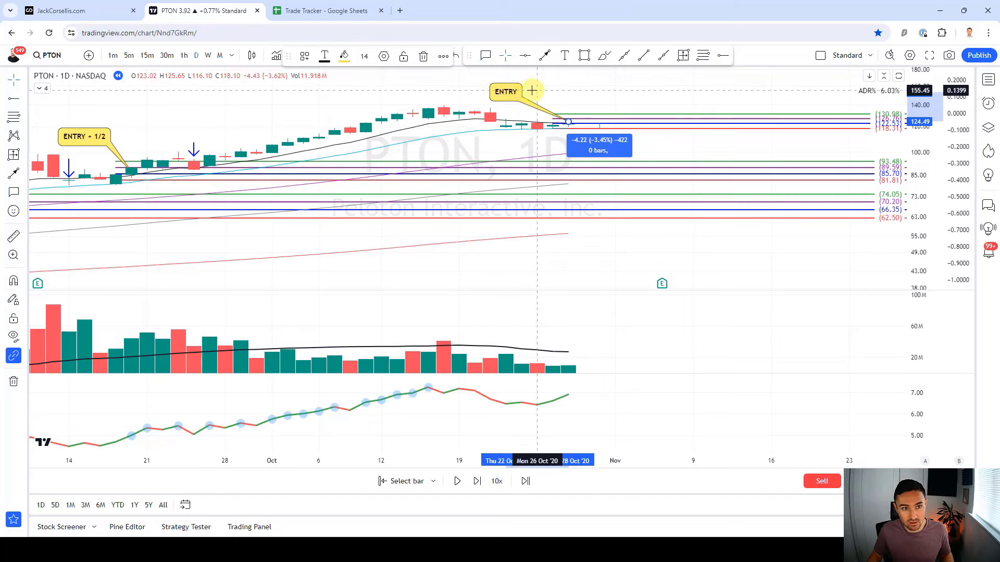
Advance the replay one bar to 29 October 2020 and shift the range measurement one bar past that candle
{"action": "key", "text": "Escape"}
{"action": "key", "text": "shift+Right"}
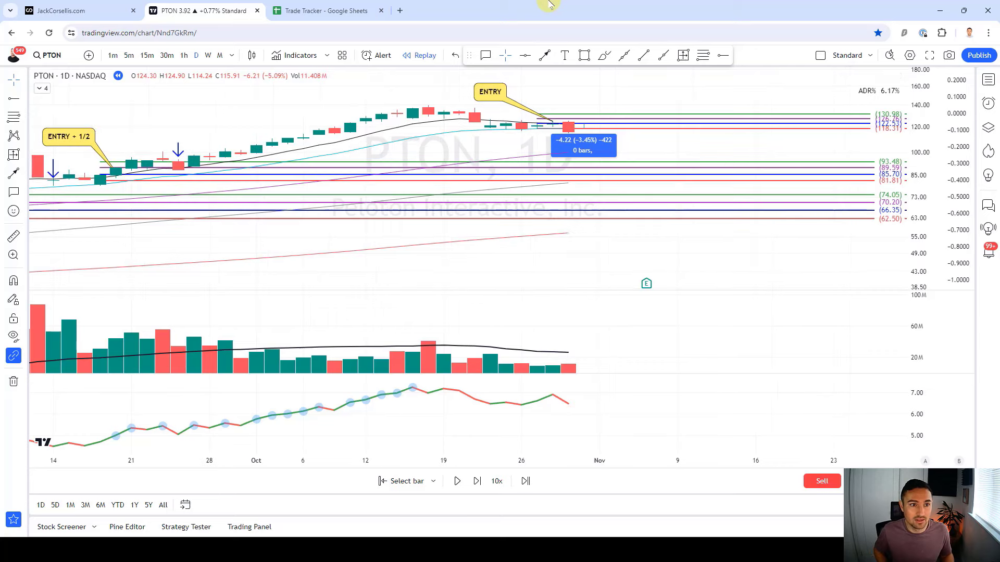
{"action": "left_click_drag", "start_coordinate": [572, 147], "coordinate": [588, 147]}
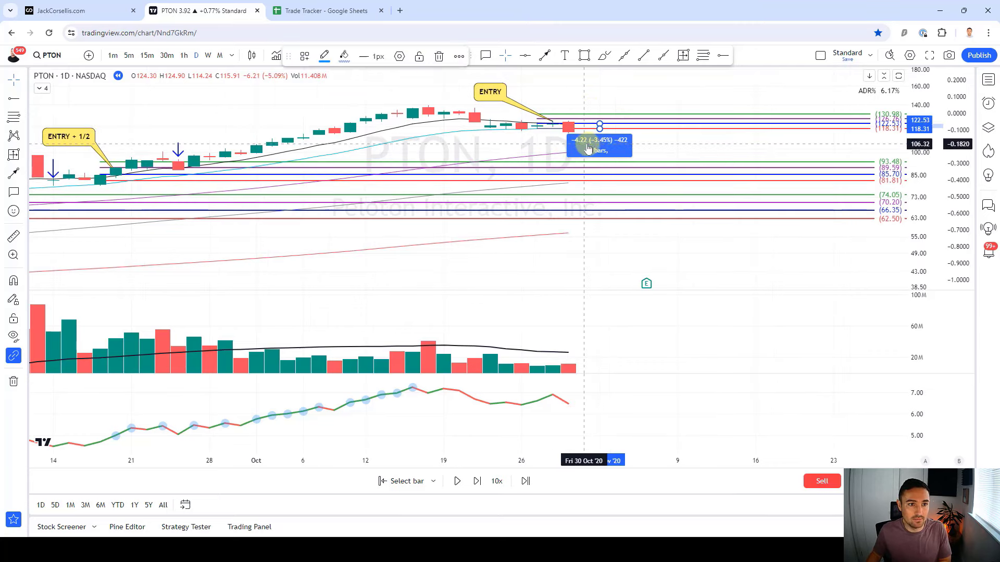
In the Trade Tracker spreadsheet, log a January L/MPB loss with ticker PTON and 4% in row 18
{"action": "left_click", "coordinate": [327, 11]}
{"action": "left_click", "coordinate": [482, 345]}
{"action": "key", "text": "Right"}
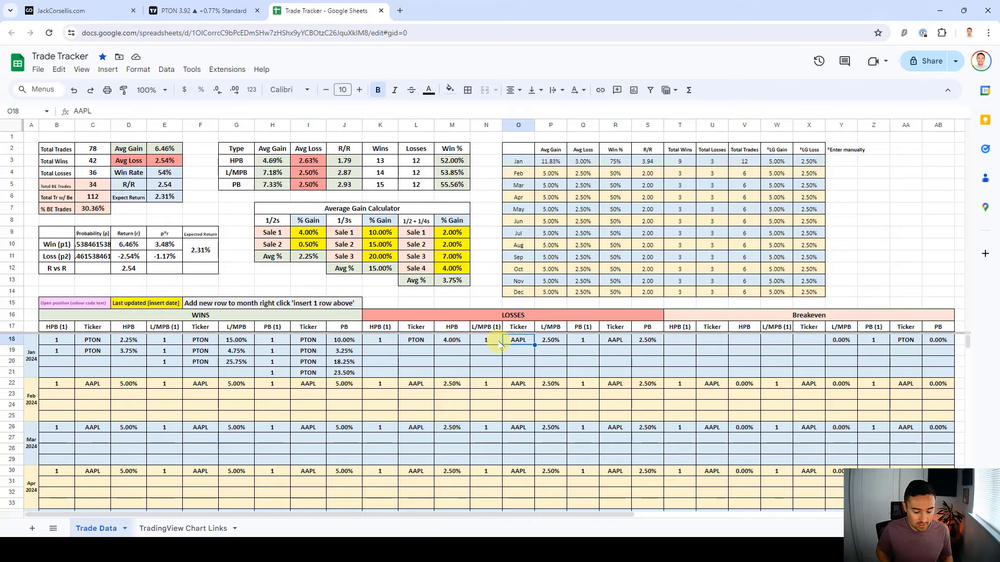
{"action": "key", "text": "Right"}
{"action": "type", "text": "4"}
{"action": "key", "text": "Left"}
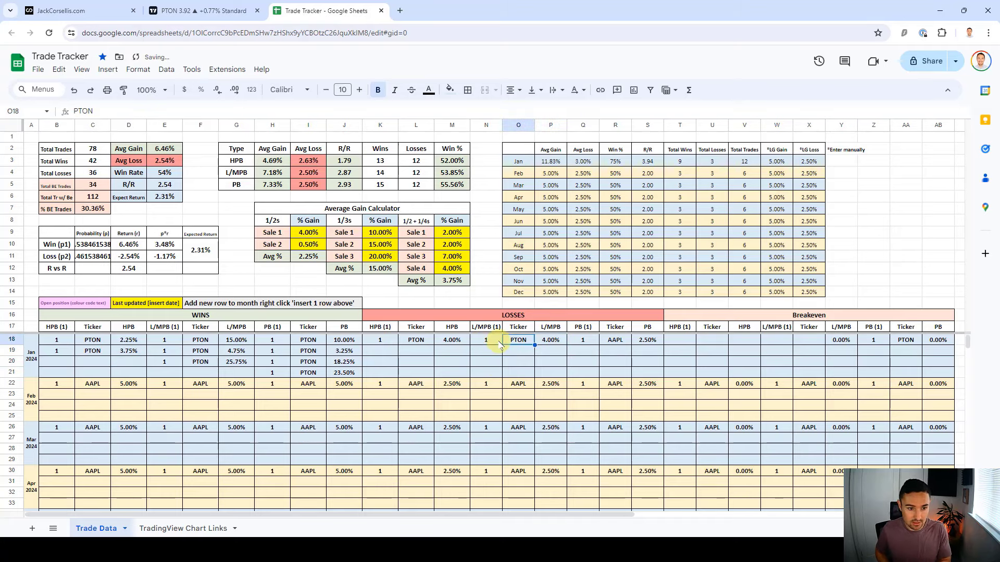
Return to the TradingView chart and delete the stopped-out October trade's range measurement, target levels and ENTRY callout
{"action": "left_click", "coordinate": [198, 11]}
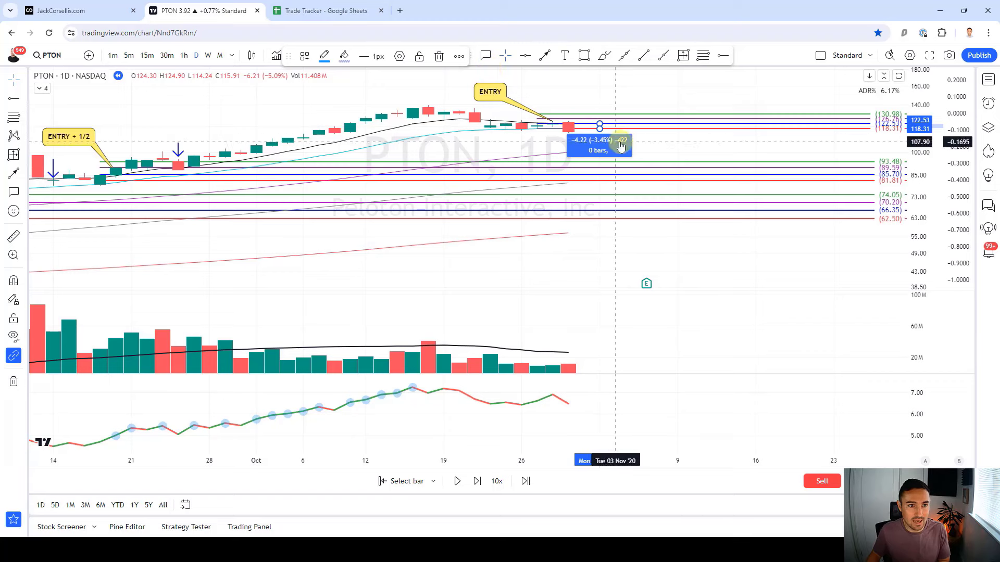
{"action": "left_click", "coordinate": [589, 130]}
{"action": "key", "text": "Delete"}
{"action": "left_click", "coordinate": [492, 95]}
{"action": "key", "text": "Delete"}
{"action": "scroll", "coordinate": [710, 125], "scroll_direction": "down", "scroll_amount": 2}
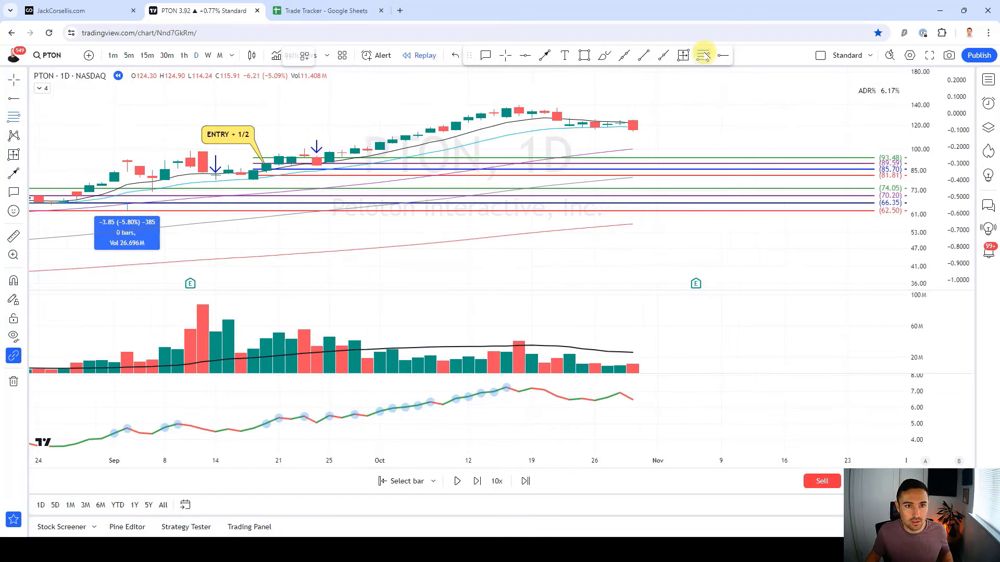
Measure the price gain from the 85.70 entry level to the 29 October 2020 candle
{"action": "left_click", "coordinate": [683, 55]}
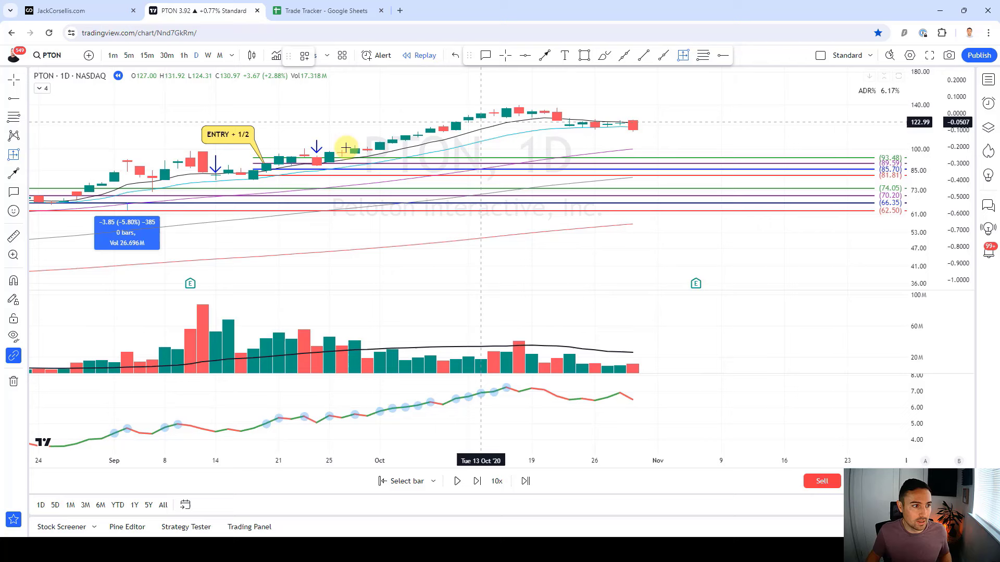
{"action": "left_click", "coordinate": [317, 165]}
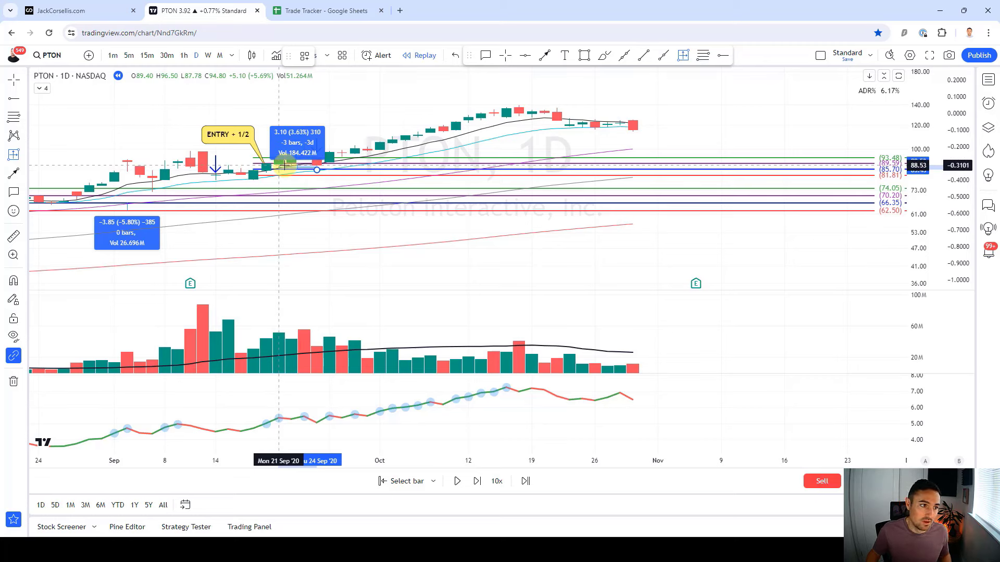
{"action": "left_click", "coordinate": [633, 128]}
In the Trade Tracker's 1/2 + 1/4s gain calculator, set Sales 1 to 3 to 3% and Sale 4 to 36%
{"action": "left_click", "coordinate": [360, 12]}
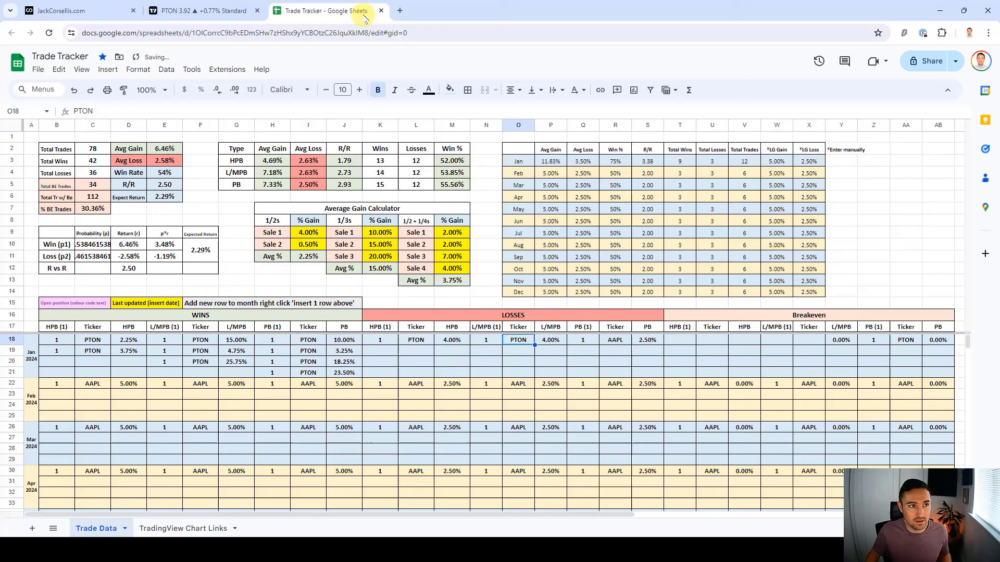
{"action": "left_click", "coordinate": [444, 234]}
{"action": "key", "text": "Down"}
{"action": "type", "text": "3"}
{"action": "key", "text": "Return"}
{"action": "type", "text": "3"}
{"action": "key", "text": "Return"}
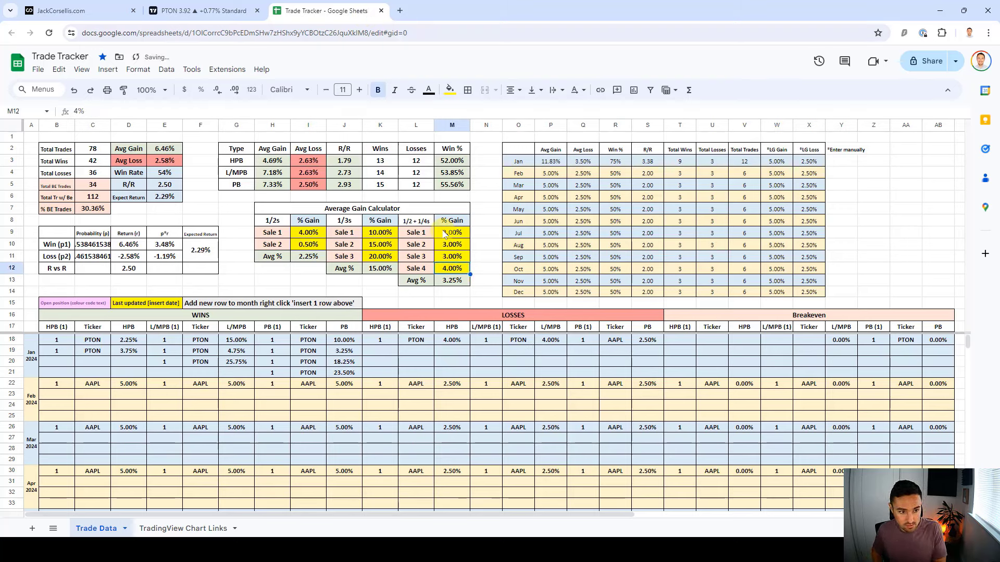
{"action": "type", "text": "36"}
{"action": "key", "text": "Return"}
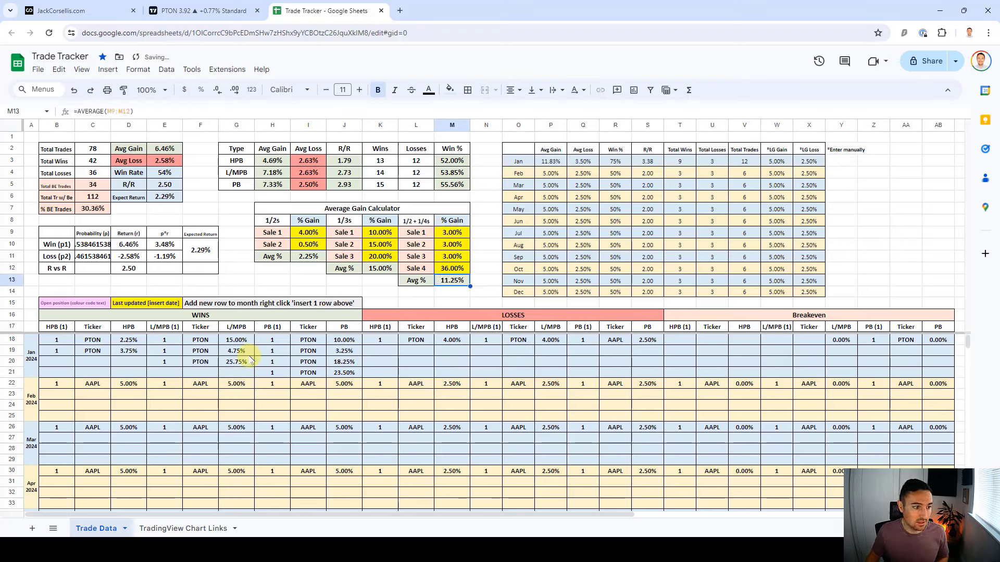
Log a January HPB win in row 20 with count 1, ticker PTON and gain 11.25%
{"action": "left_click", "coordinate": [63, 361]}
{"action": "type", "text": "1"}
{"action": "key", "text": "Tab"}
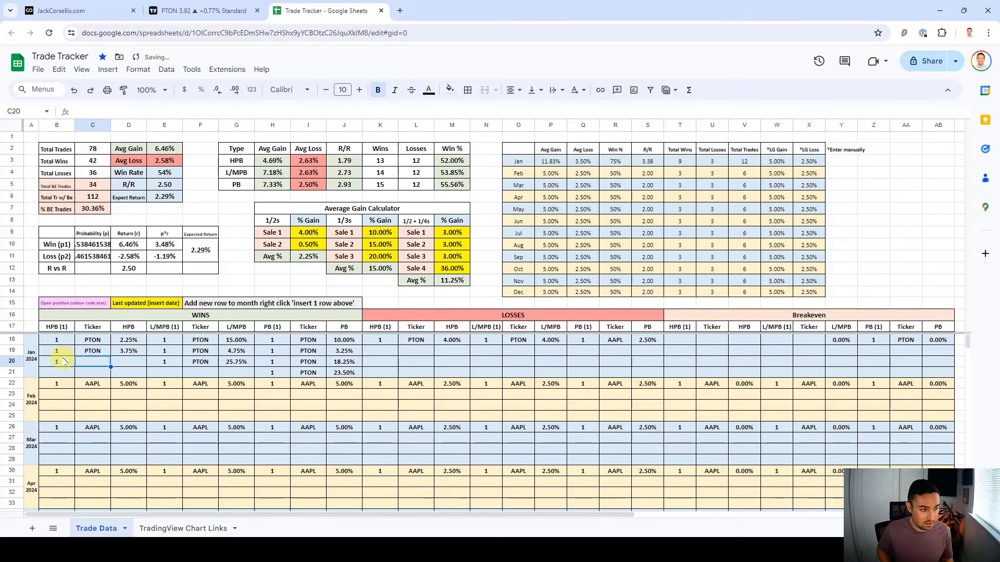
{"action": "key", "text": "Tab"}
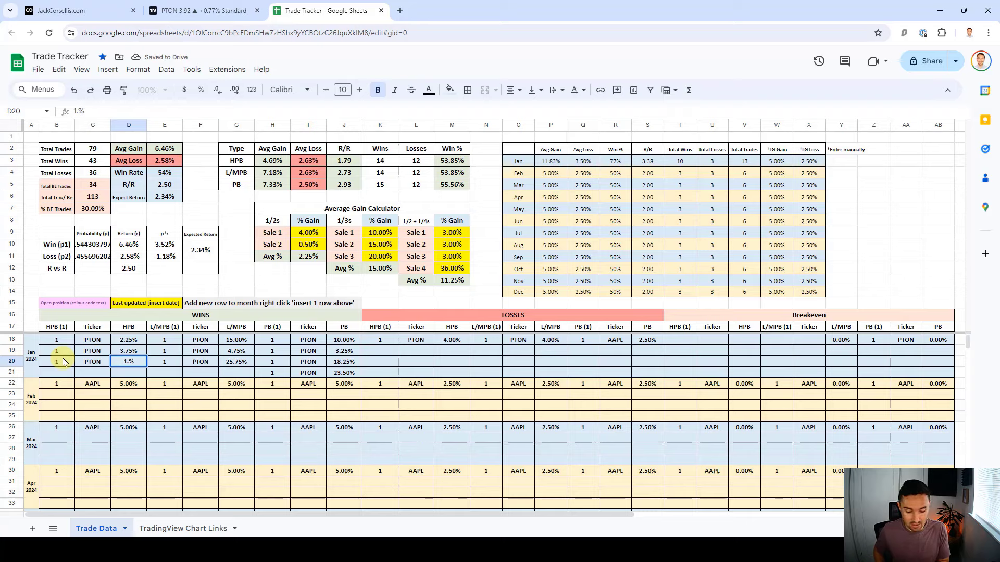
{"action": "type", "text": "11.25"}
{"action": "key", "text": "Return"}
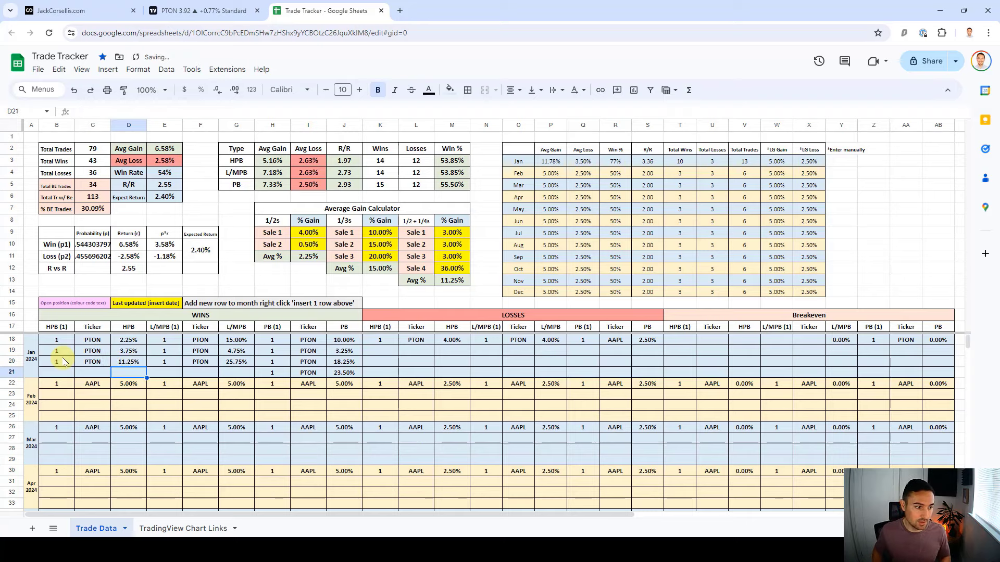
Return to the TradingView chart and delete the closed September trade's drawings, including its callout, target levels and 24 September arrow
{"action": "left_click", "coordinate": [203, 11]}
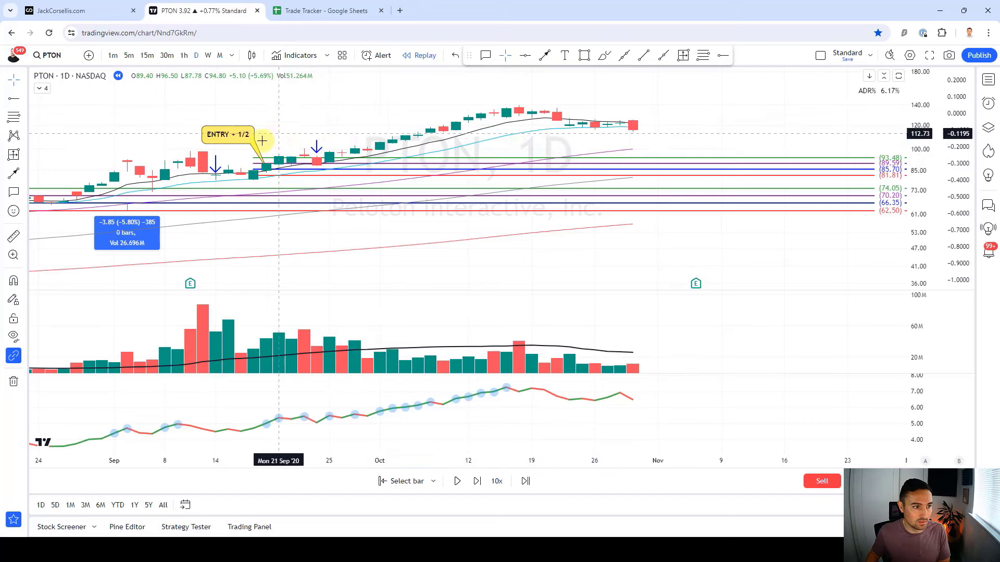
{"action": "left_click", "coordinate": [316, 151]}
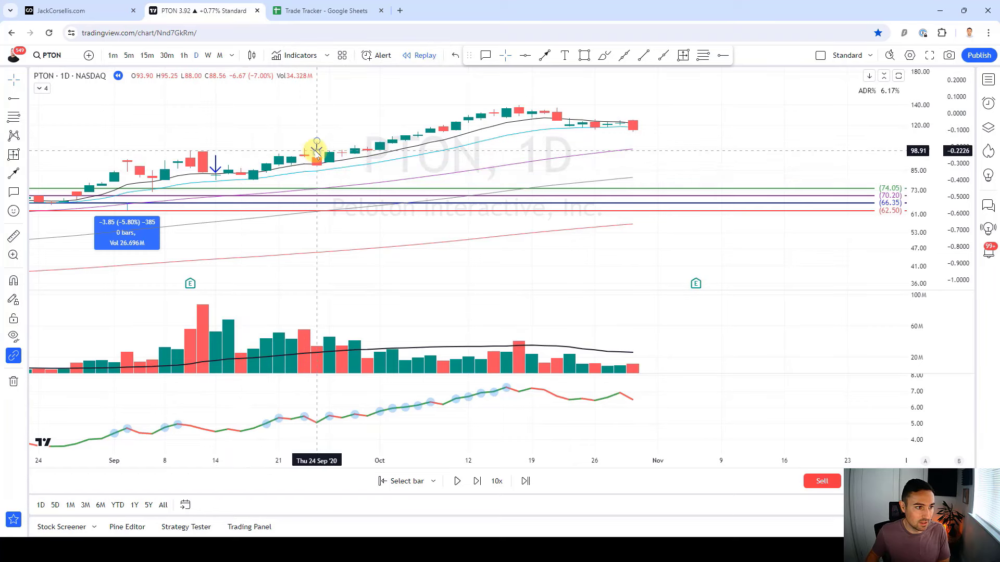
{"action": "key", "text": "Delete"}
{"action": "scroll", "coordinate": [344, 107], "scroll_direction": "down", "scroll_amount": 2}
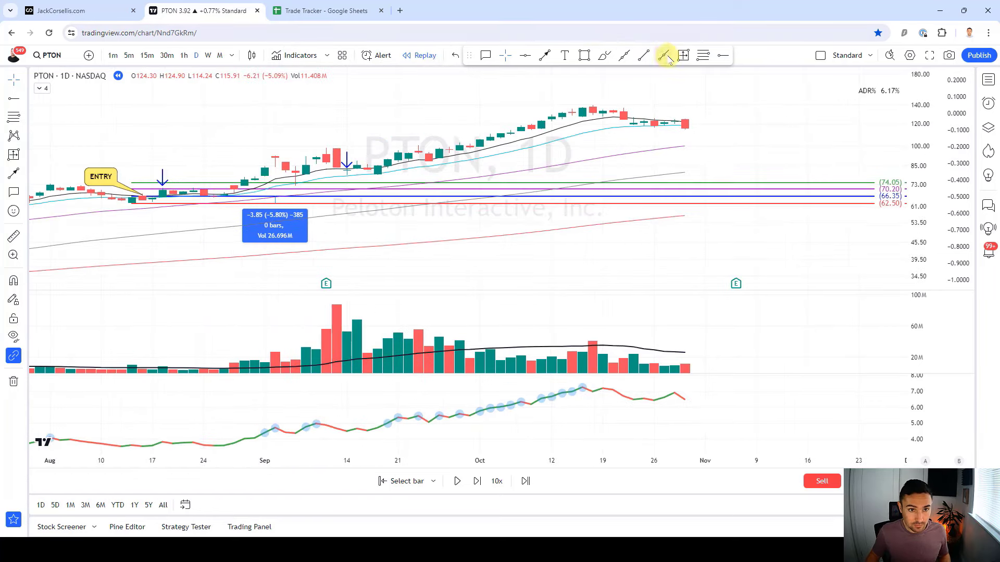
Measure the price gain from the 66.35 entry level on 13 August to the 29 October 2020 close at 115.91
{"action": "left_click", "coordinate": [683, 55]}
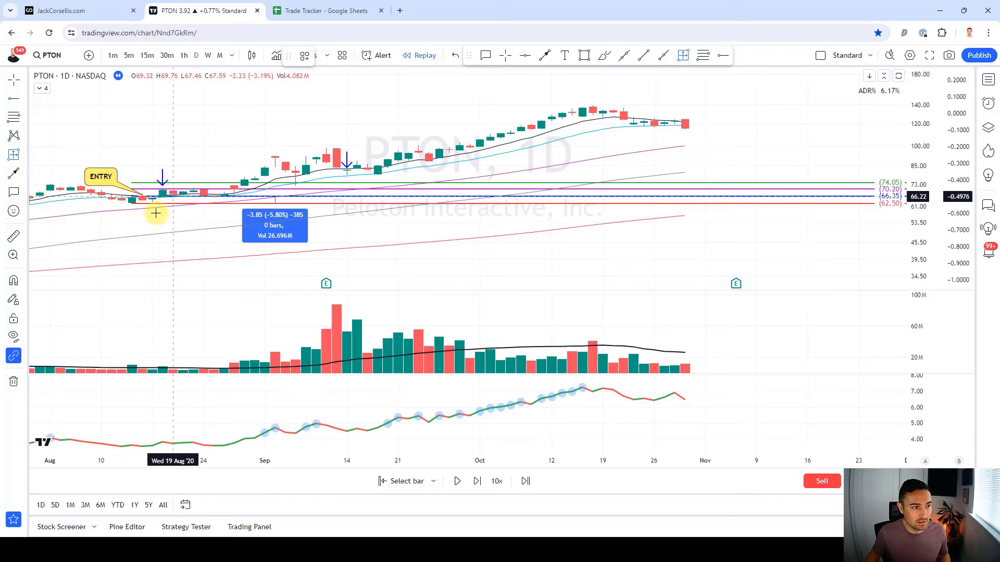
{"action": "left_click", "coordinate": [131, 197]}
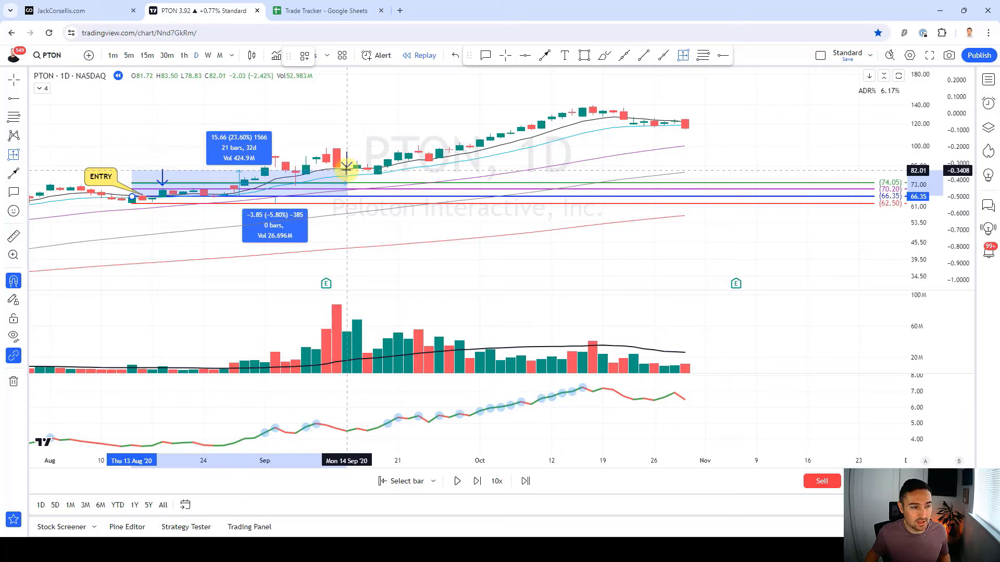
{"action": "left_click", "coordinate": [685, 125]}
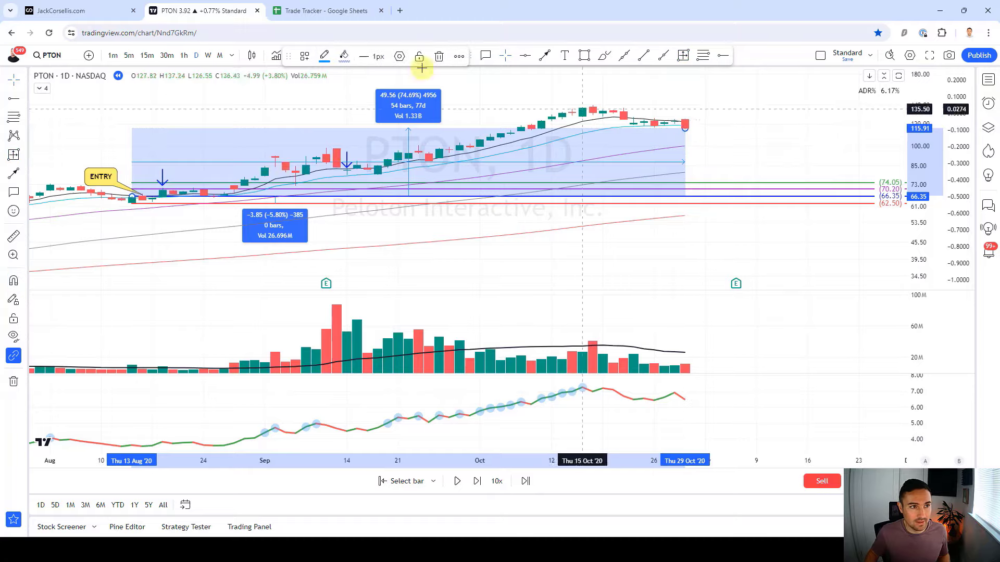
In the Trade Tracker's 1/2 + 1/4s gain calculator, set Sales 1 and 2 to 5%, Sale 3 to 23% and Sale 4 to 74%
{"action": "left_click", "coordinate": [325, 10]}
{"action": "left_click", "coordinate": [453, 233]}
{"action": "type", "text": "5"}
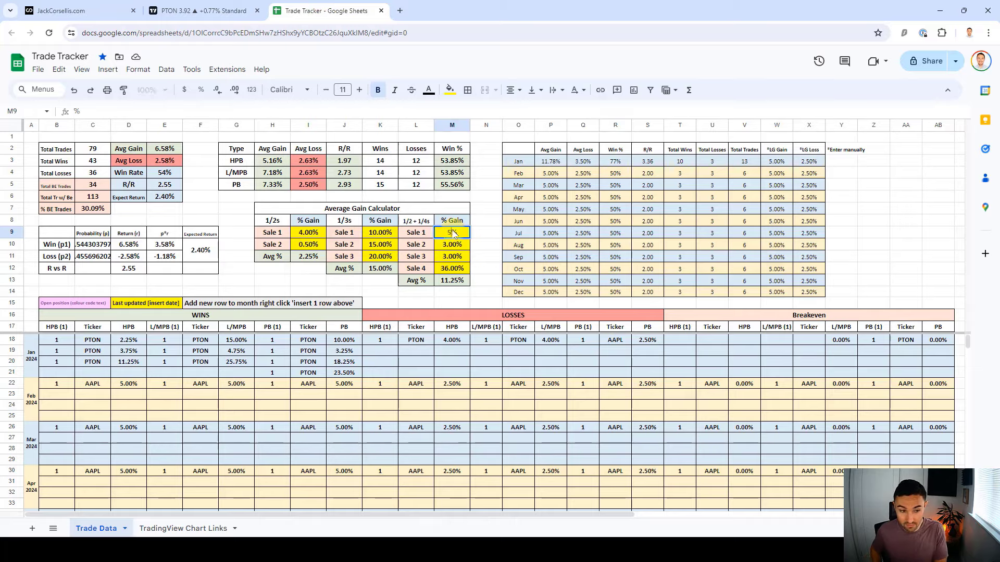
{"action": "key", "text": "Return"}
{"action": "type", "text": "5"}
{"action": "key", "text": "Return"}
{"action": "type", "text": "23"}
{"action": "key", "text": "Return"}
{"action": "type", "text": "74"}
{"action": "key", "text": "Return"}
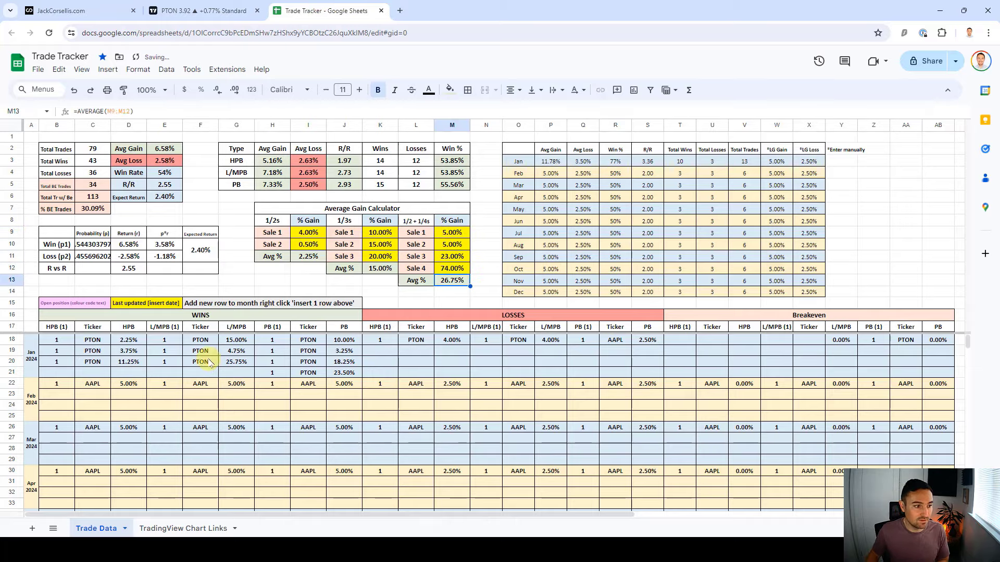
Log a January L/MPB win in row 21 with count 1, ticker PTON and gain 26.75%
{"action": "left_click", "coordinate": [64, 373]}
{"action": "left_click", "coordinate": [159, 372]}
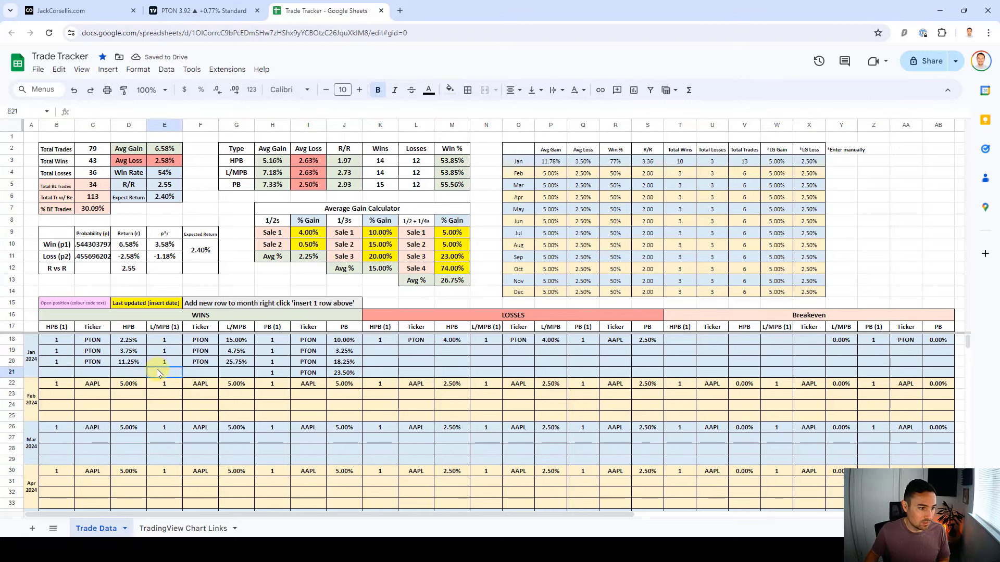
{"action": "type", "text": "1"}
{"action": "key", "text": "Tab"}
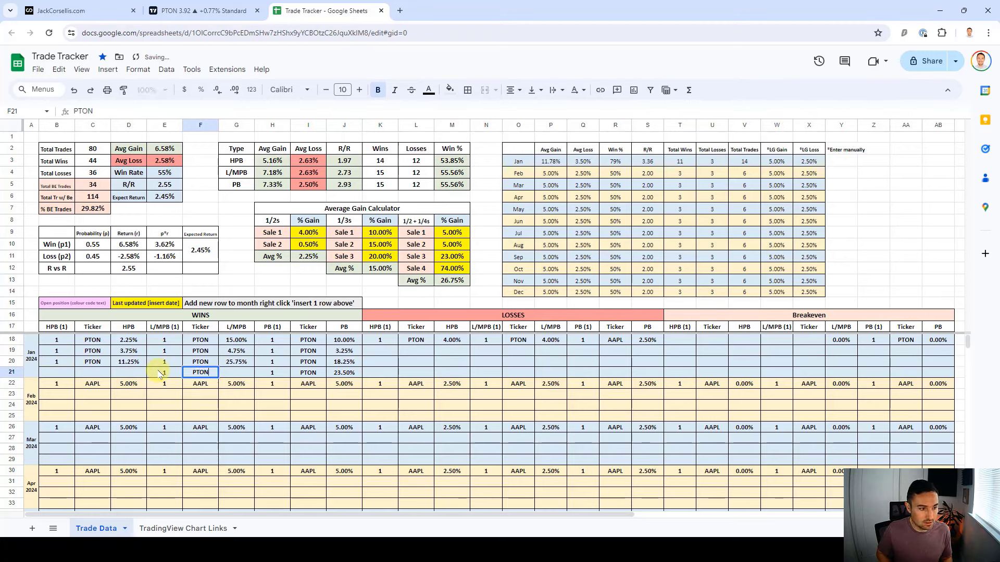
{"action": "key", "text": "Tab"}
{"action": "type", "text": "26.75%"}
{"action": "key", "text": "Return"}
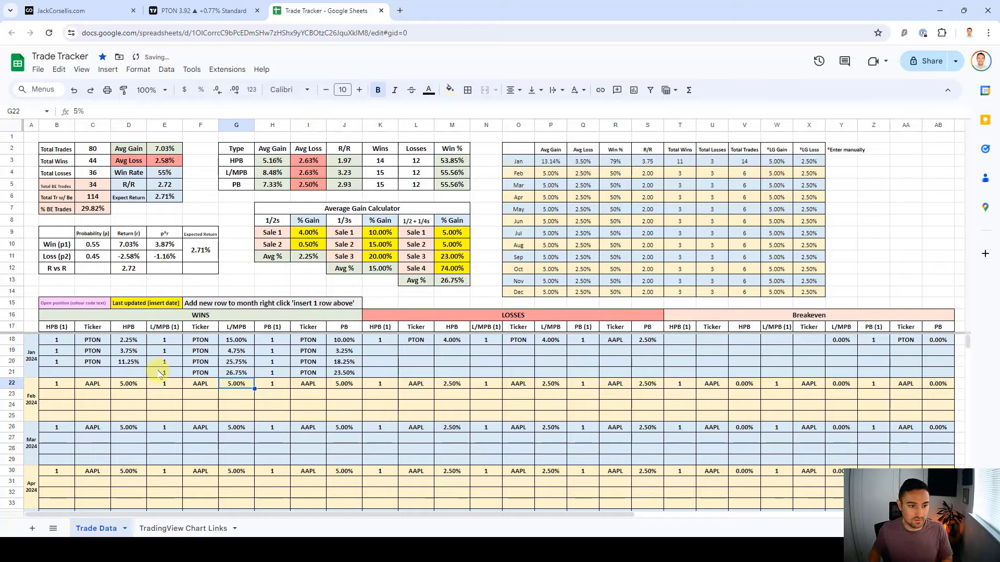
Return to the TradingView chart and remove all remaining drawings from it
{"action": "left_click", "coordinate": [180, 7]}
{"action": "right_click", "coordinate": [726, 110]}
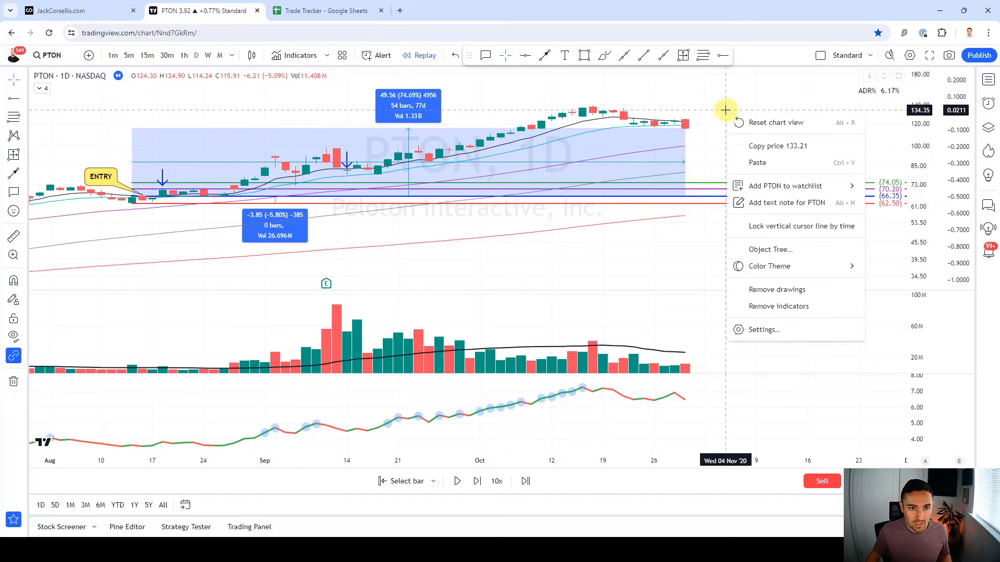
{"action": "left_click", "coordinate": [672, 114]}
{"action": "left_click", "coordinate": [13, 381]}
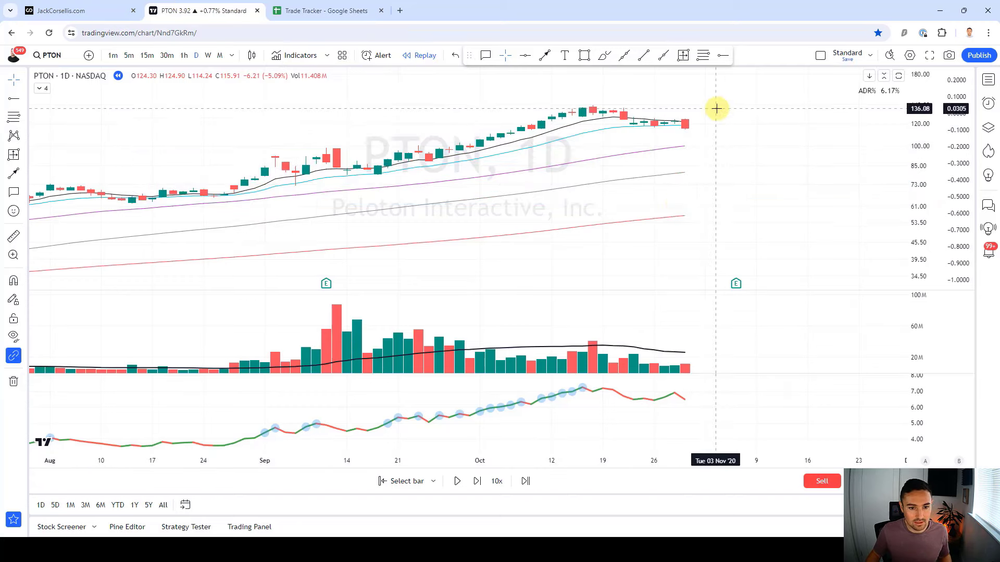
Advance the replay bar by bar from 29 October to 11 November 2020
{"action": "scroll", "coordinate": [726, 113], "scroll_direction": "up", "scroll_amount": 2}
{"action": "key", "text": "shift+Right"}
{"action": "key", "text": "shift+Right"}
{"action": "key", "text": "shift+Right"}
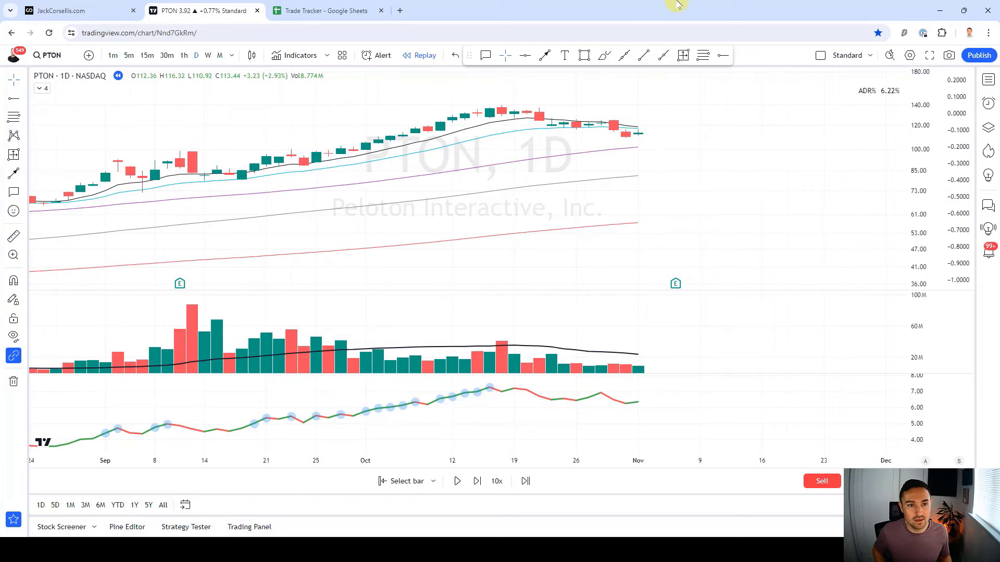
{"action": "key", "text": "shift+Right"}
{"action": "key", "text": "shift+Right"}
{"action": "key", "text": "shift+Right"}
{"action": "key", "text": "shift+Right"}
{"action": "key", "text": "shift+Right"}
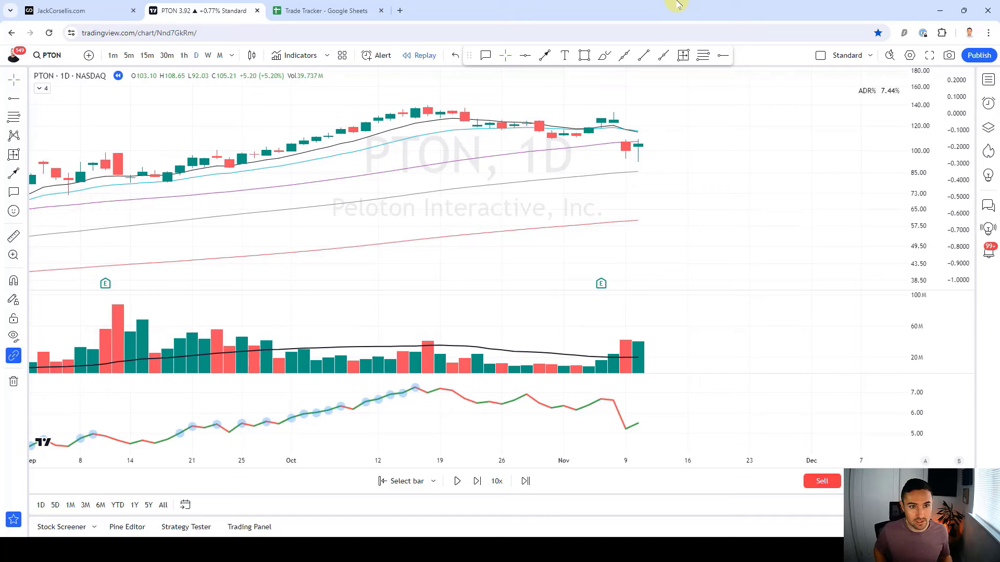
{"action": "key", "text": "shift+Right"}
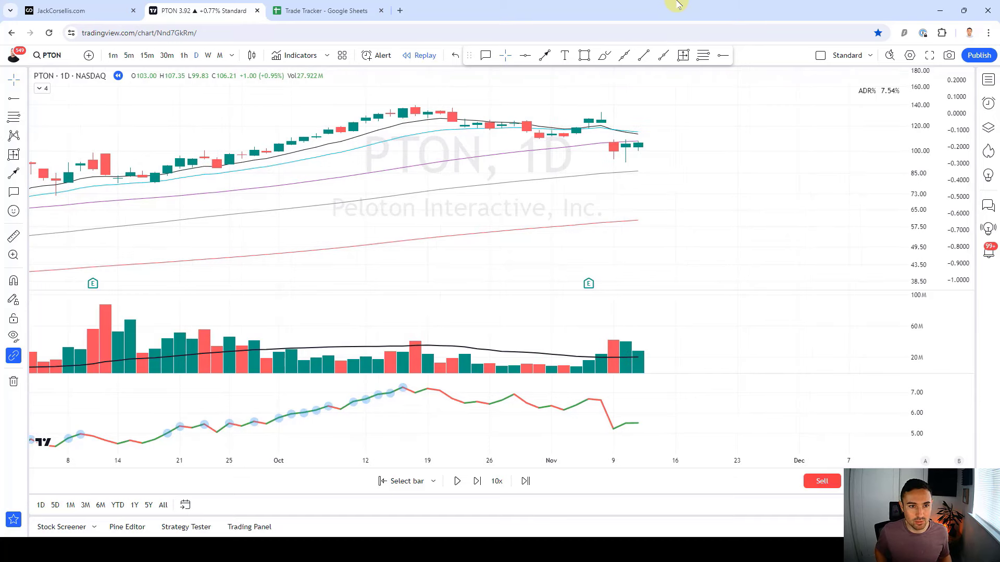
Plot price target levels from the 11 November candle's high at 107.35 and low at 99.83
{"action": "left_click", "coordinate": [703, 56]}
{"action": "left_click", "coordinate": [637, 130], "text": "ctrl"}
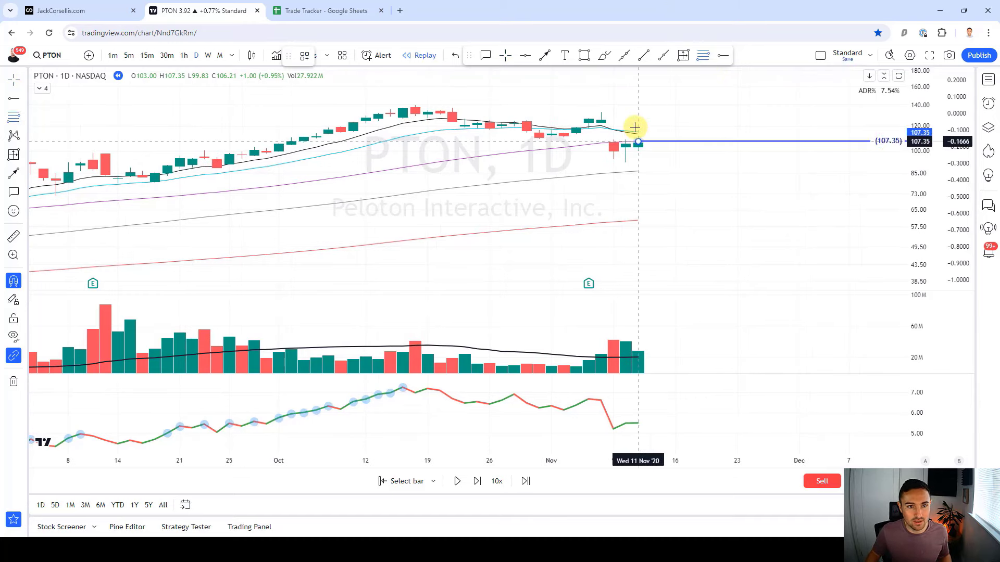
{"action": "left_click", "coordinate": [638, 153], "text": "ctrl"}
Measure from the 11 November candle's close at 106.21 to its low at 99.83, and shift the measurement three bars past the candle
{"action": "left_click", "coordinate": [683, 56]}
{"action": "left_click", "coordinate": [638, 142]}
{"action": "left_click", "coordinate": [638, 151]}
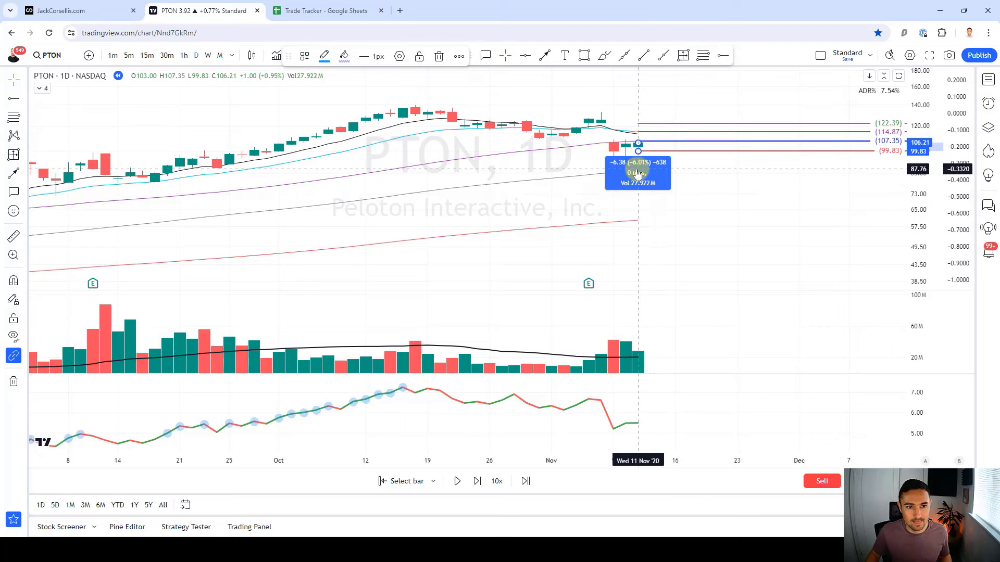
{"action": "key", "text": "Right"}
{"action": "key", "text": "Right"}
{"action": "key", "text": "Right"}
{"action": "left_click", "coordinate": [693, 227]}
Advance the replay from 11 to 13 November 2020, attaching an "ENTRY" callout to the 12 November candle along the way
{"action": "scroll", "coordinate": [692, 228], "scroll_direction": "up", "scroll_amount": 3}
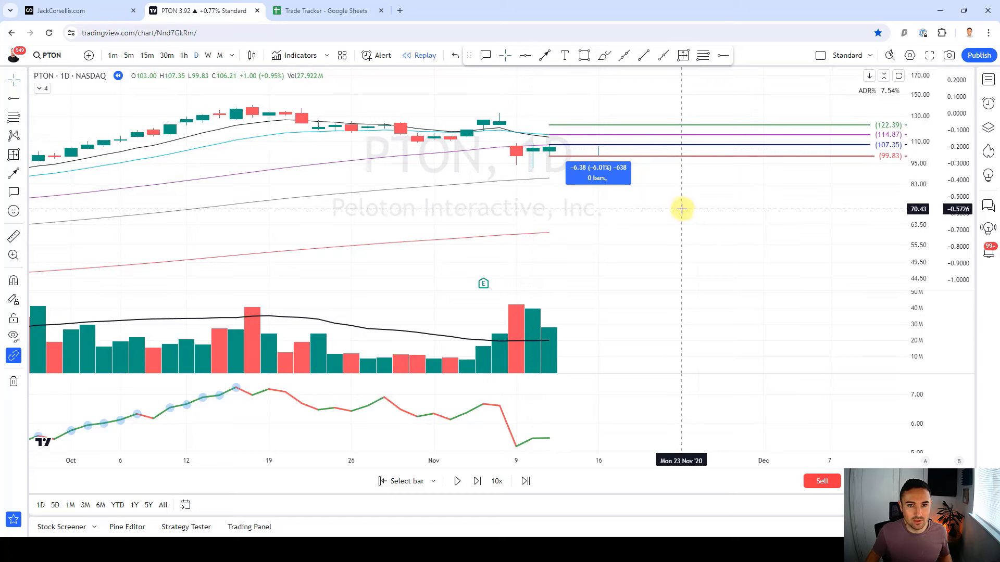
{"action": "key", "text": "shift+Right"}
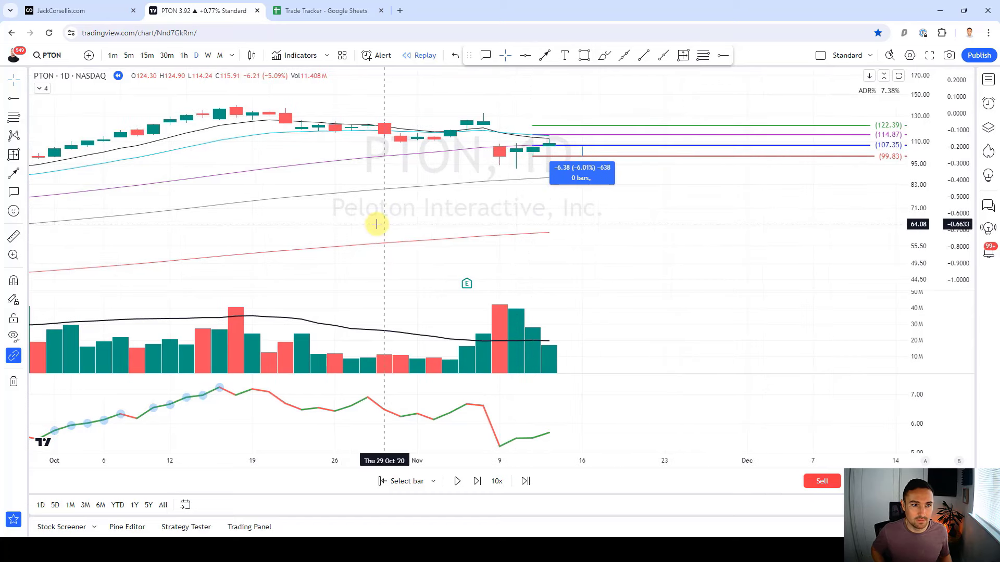
{"action": "left_click", "coordinate": [486, 55]}
{"action": "left_click", "coordinate": [550, 144]}
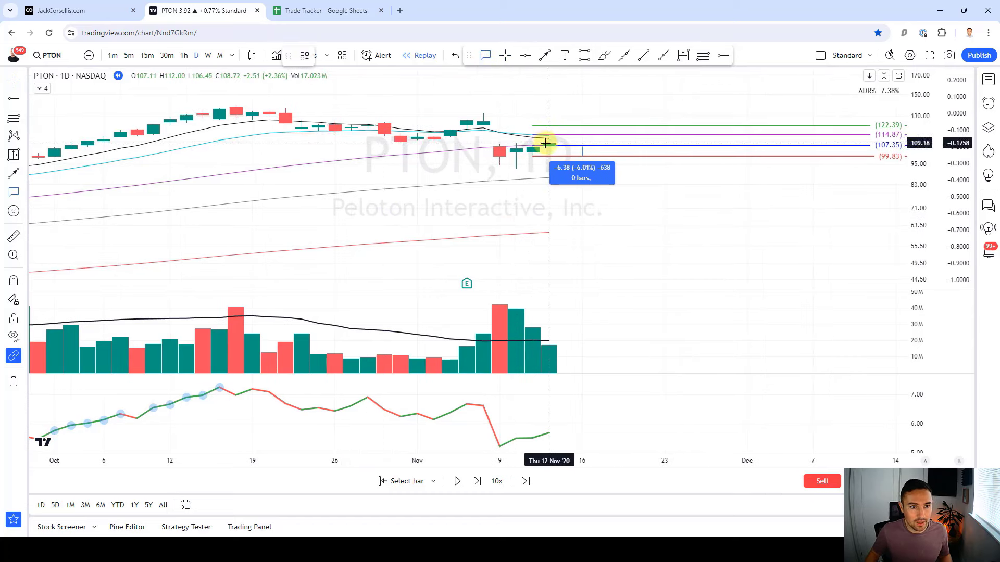
{"action": "left_click", "coordinate": [516, 109]}
{"action": "type", "text": "ENTRY"}
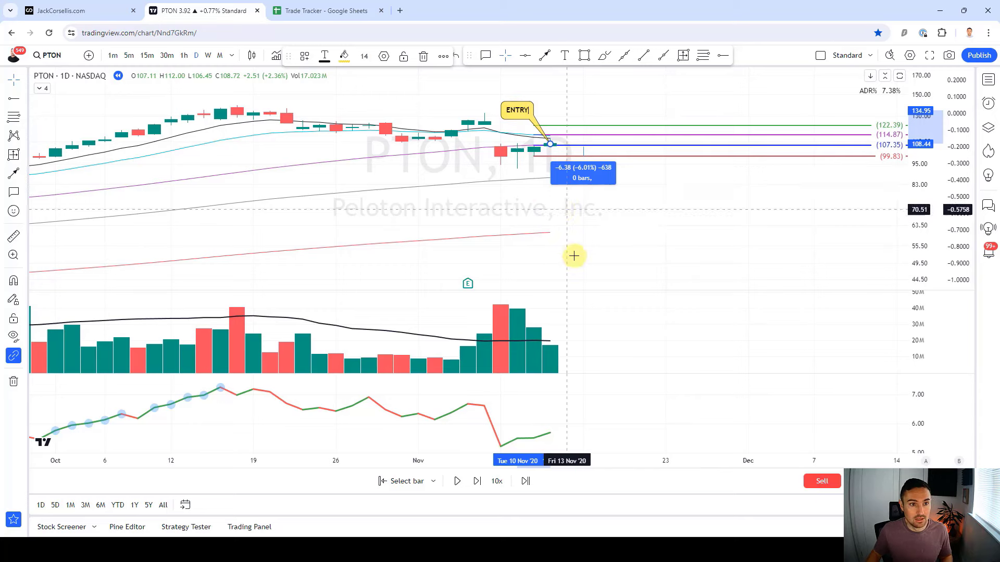
{"action": "left_click", "coordinate": [574, 254]}
{"action": "left_click_drag", "start_coordinate": [533, 159], "coordinate": [532, 158]}
{"action": "left_click", "coordinate": [698, 218]}
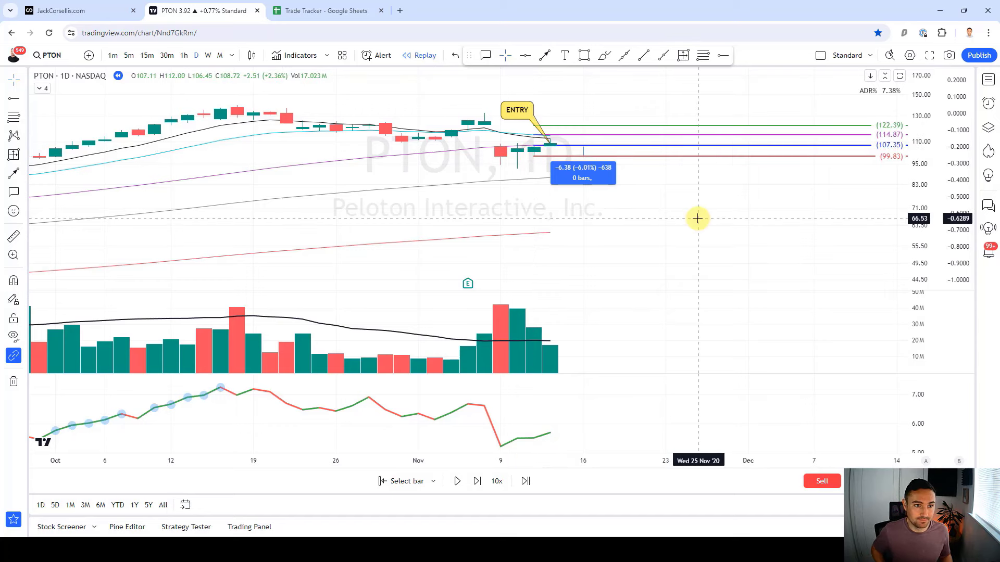
{"action": "key", "text": "shift+Right"}
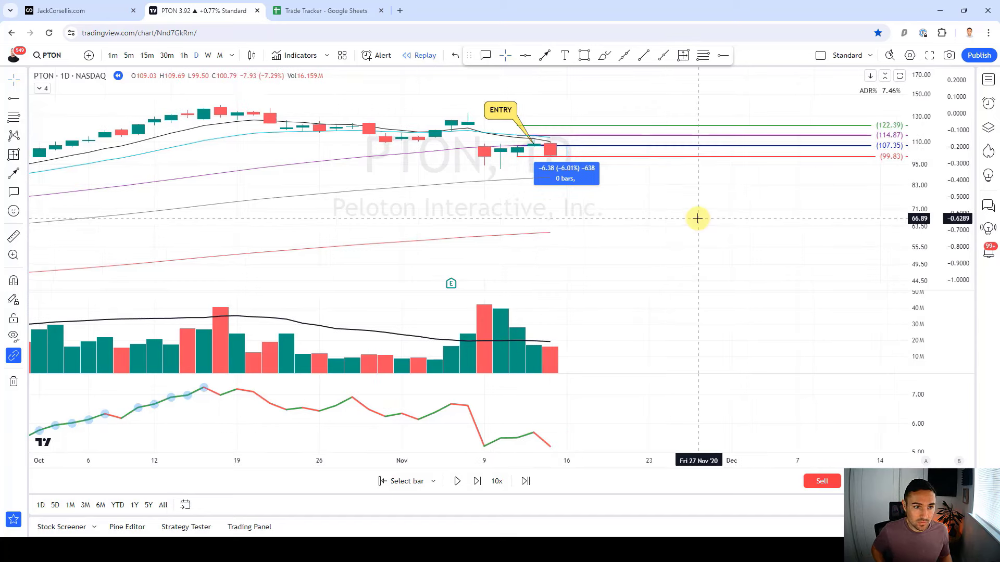
{"action": "left_click", "coordinate": [724, 55]}
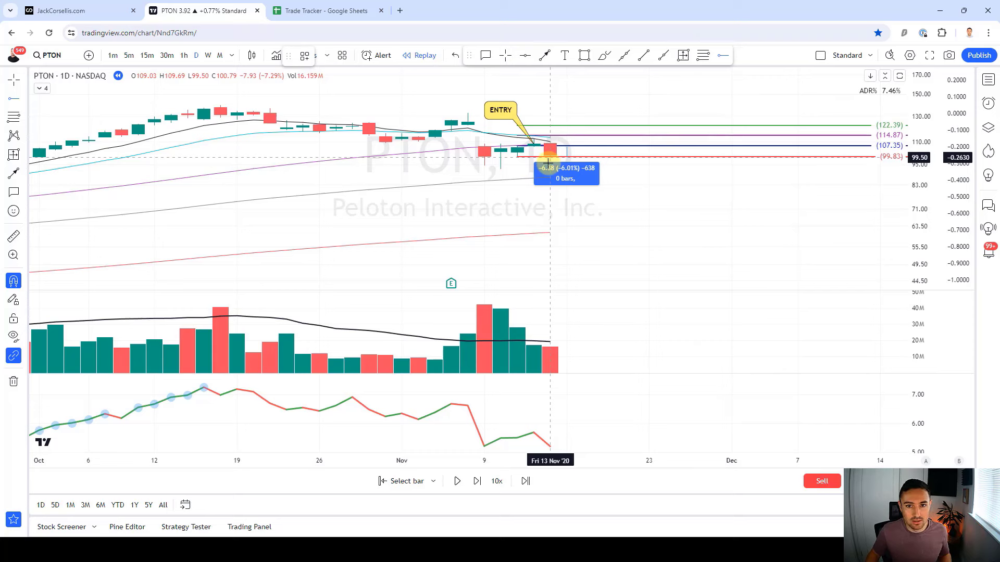
{"action": "left_click", "coordinate": [547, 164], "text": "ctrl"}
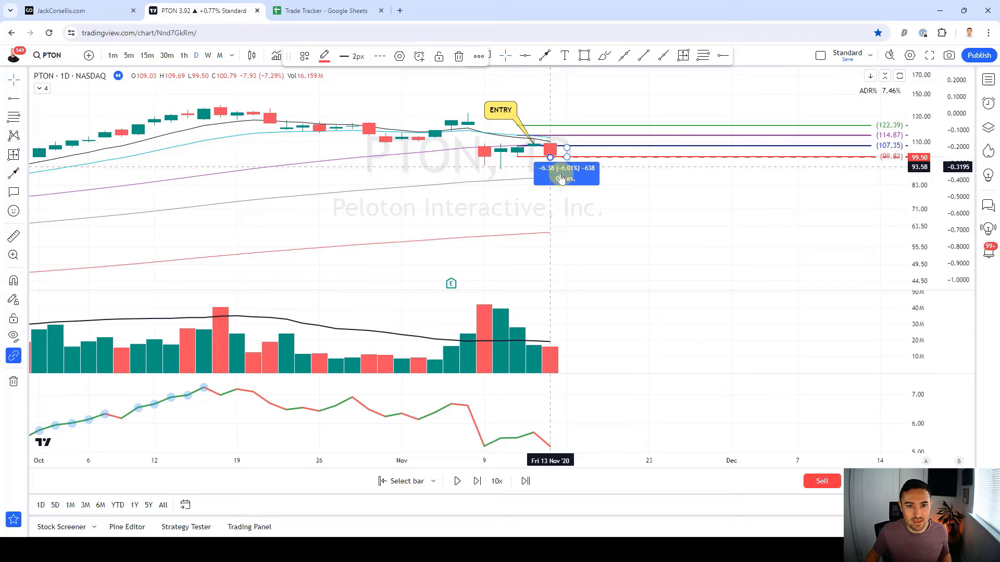
{"action": "key", "text": "Delete"}
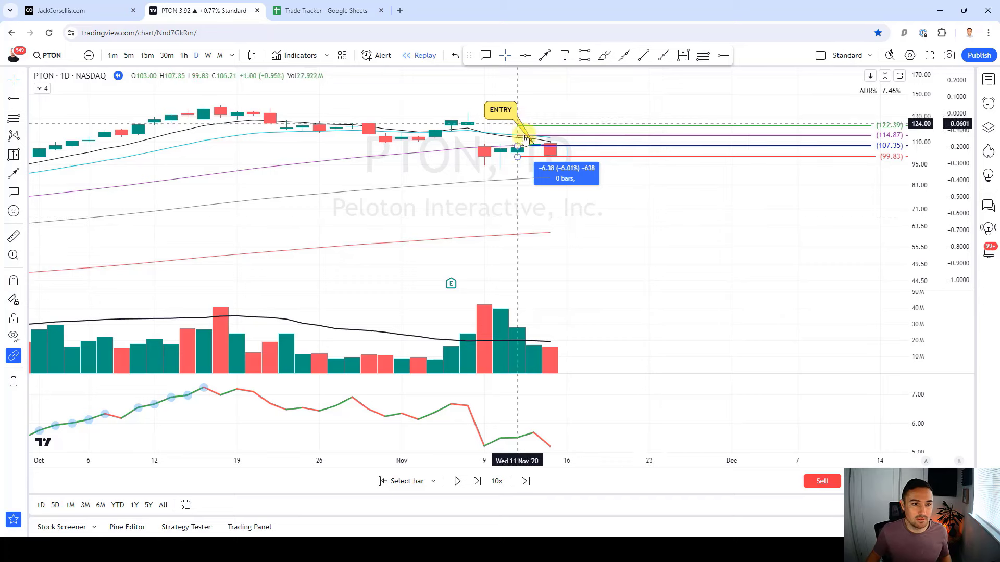
Switch to the Trade Tracker spreadsheet and log PTON as a 6% loss in the January 2024 PB losses columns
{"action": "left_click", "coordinate": [352, 10]}
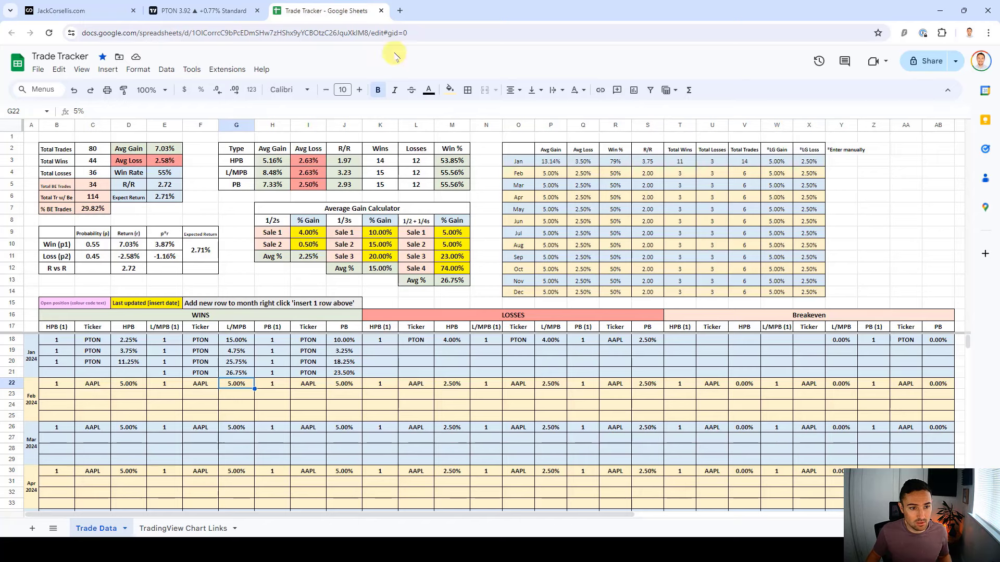
{"action": "left_click", "coordinate": [615, 343]}
{"action": "type", "text": "PTON"}
{"action": "key", "text": "Tab"}
{"action": "type", "text": "6"}
{"action": "key", "text": "Return"}
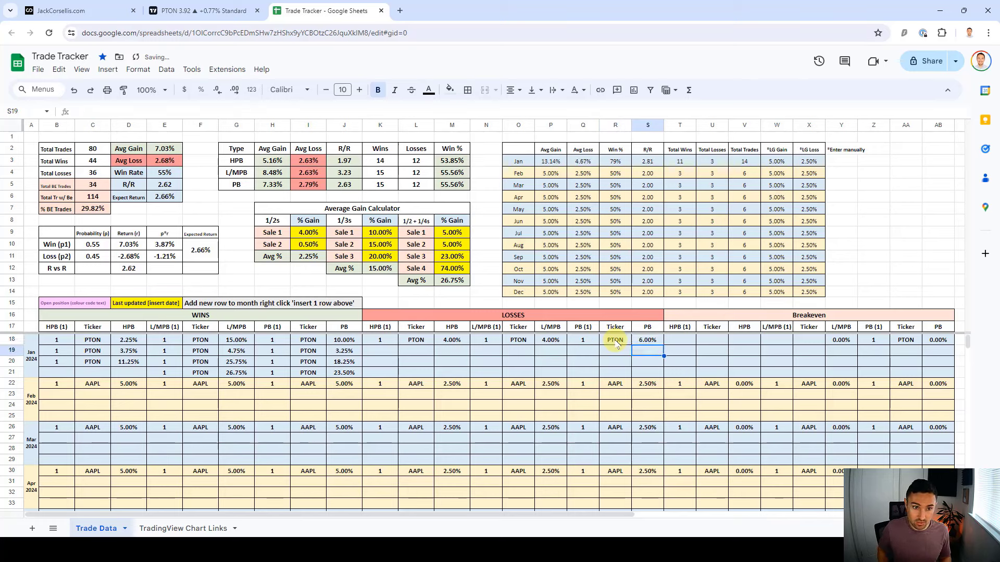
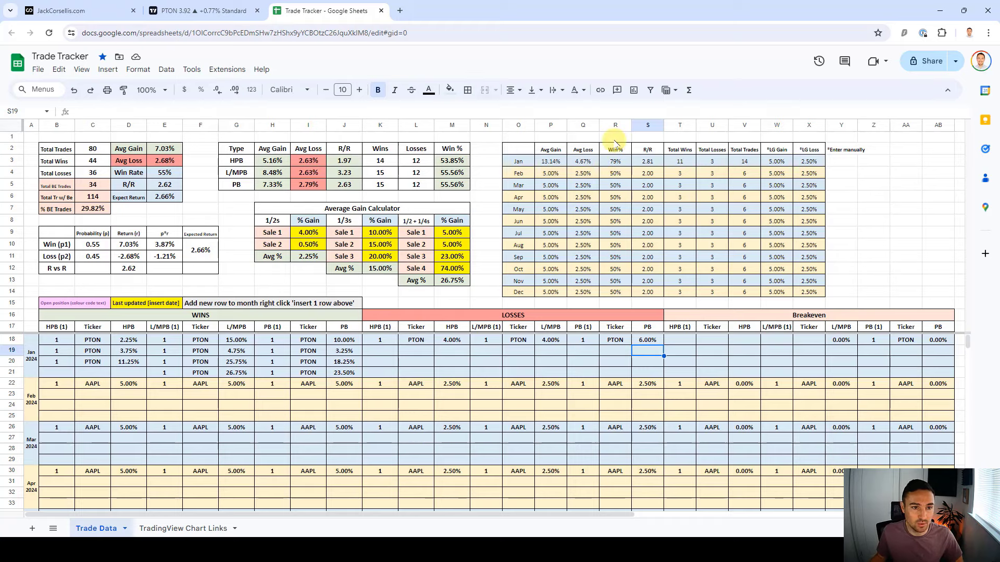
Return to the TradingView chart and remove the closed trade's drawings
{"action": "left_click", "coordinate": [179, 12]}
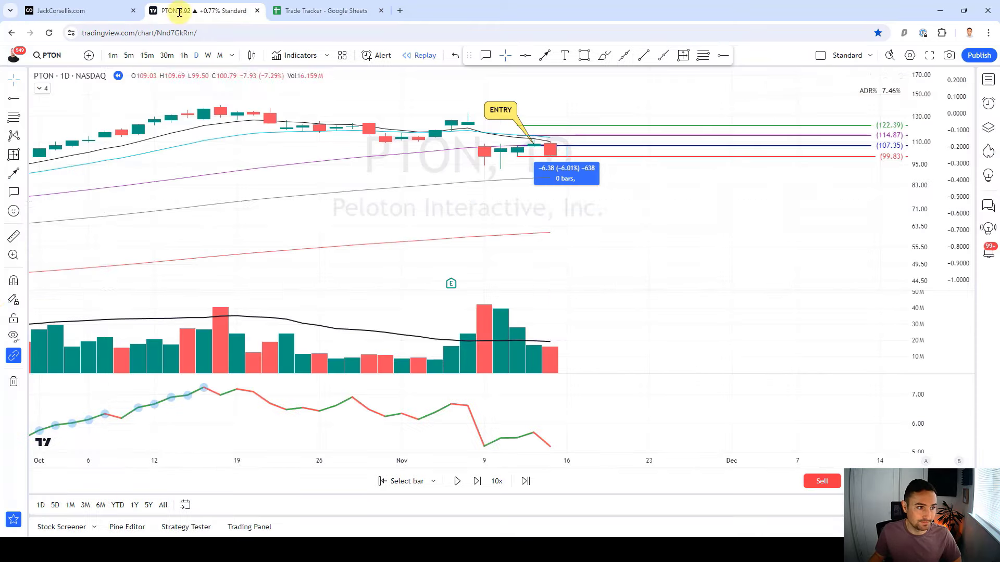
{"action": "left_click", "coordinate": [14, 381]}
{"action": "left_click", "coordinate": [57, 380]}
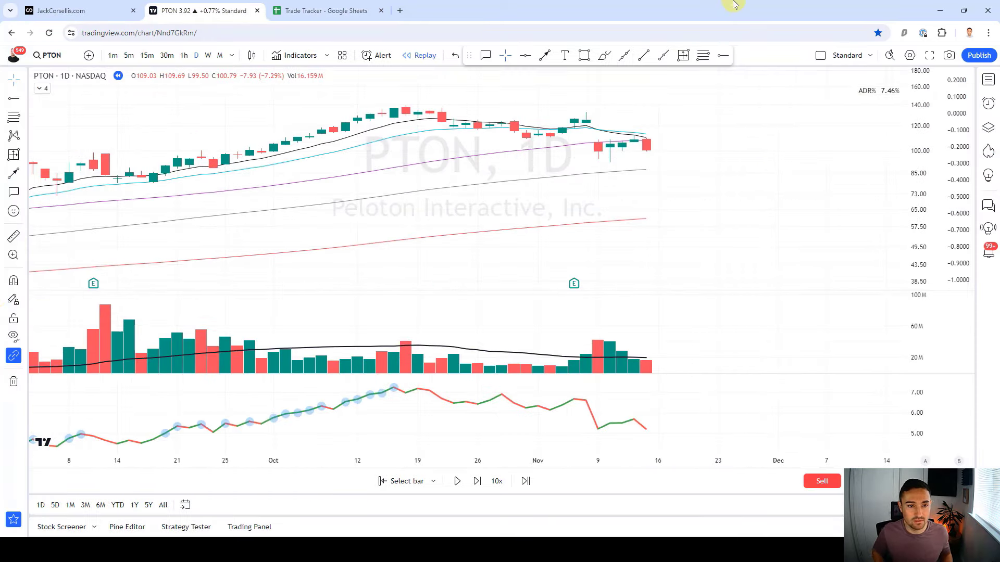
Advance the replay bar by bar from 13 to 27 November 2020
{"action": "key", "text": "shift+Right"}
{"action": "key", "text": "shift+Right"}
{"action": "key", "text": "shift+Right"}
{"action": "key", "text": "shift+Right"}
{"action": "key", "text": "shift+Right"}
{"action": "key", "text": "shift+Right"}
{"action": "key", "text": "shift+Right"}
{"action": "key", "text": "shift+Right"}
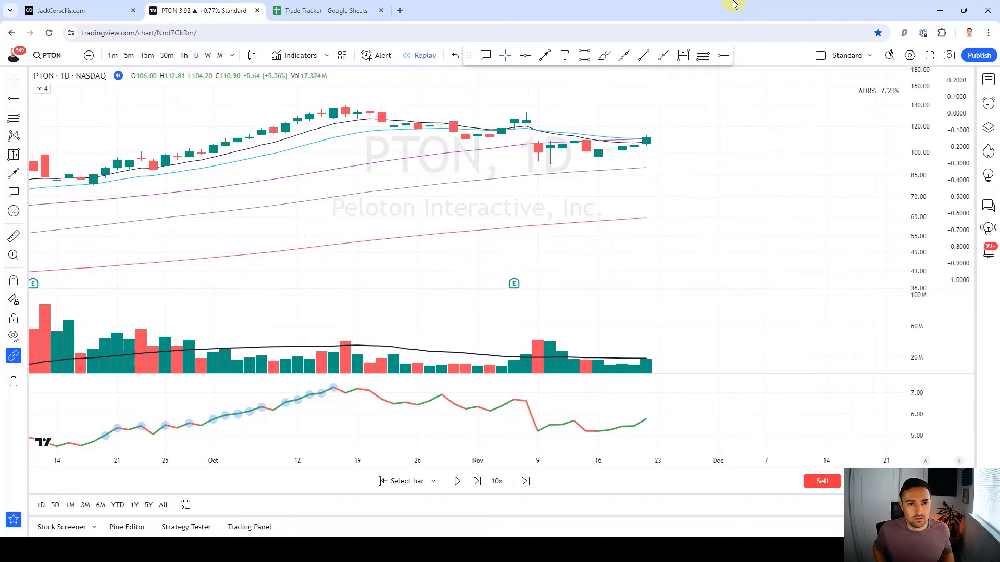
{"action": "key", "text": "shift+Right"}
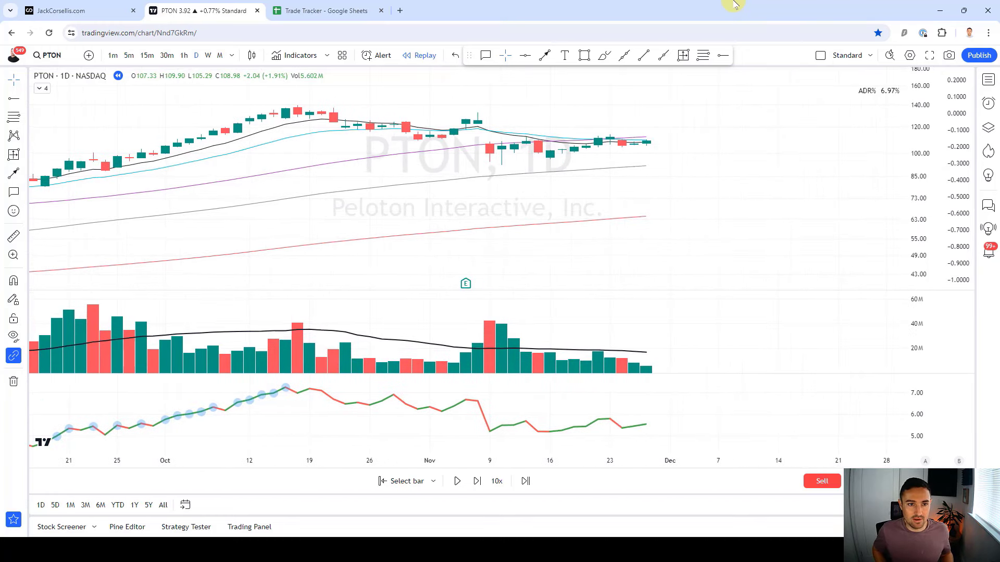
Plot price target levels from the 27 November candle's high at 109.90 and low at 105.29
{"action": "scroll", "coordinate": [717, 212], "scroll_direction": "up", "scroll_amount": 2}
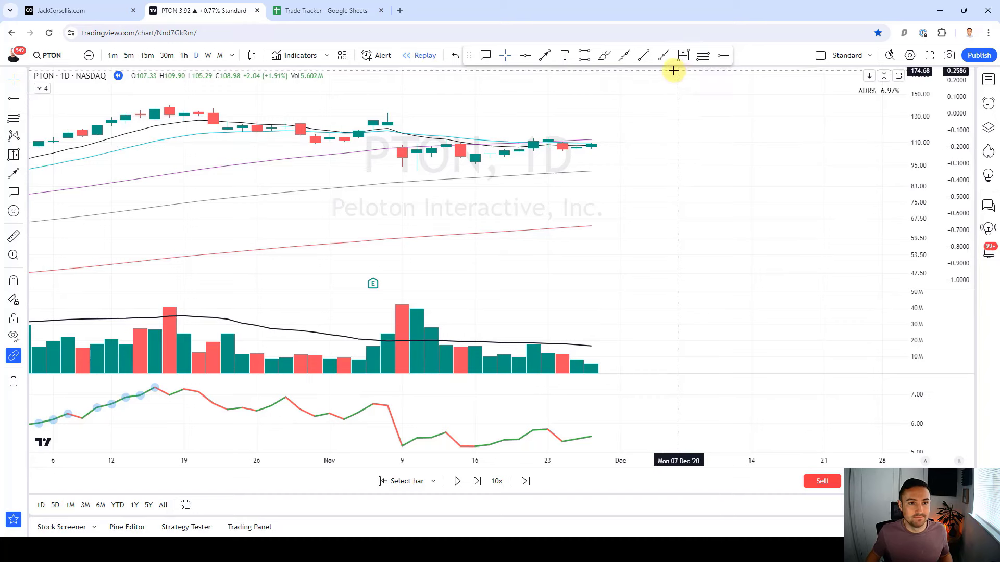
{"action": "left_click", "coordinate": [685, 55]}
{"action": "left_click", "coordinate": [592, 141]}
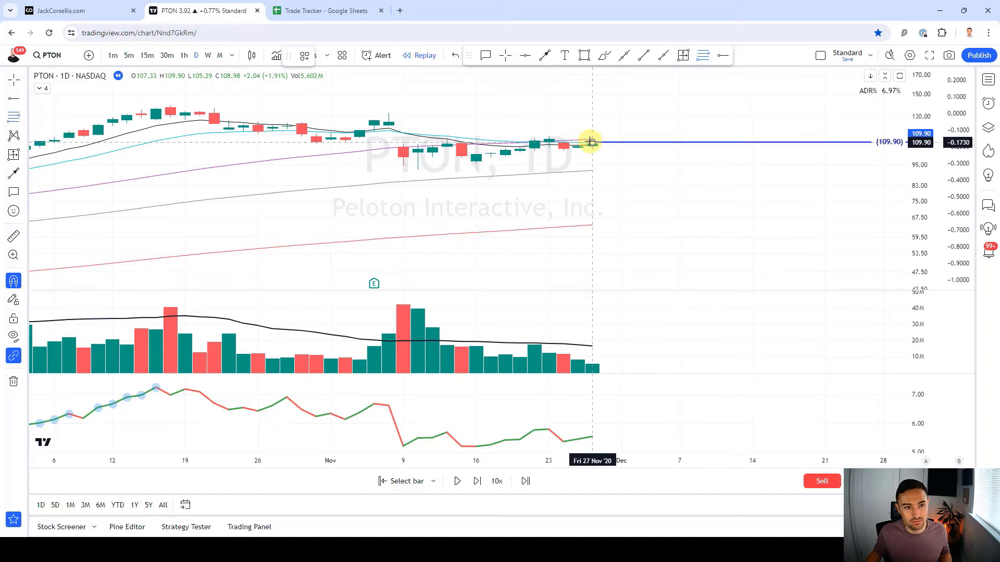
{"action": "left_click", "coordinate": [592, 181]}
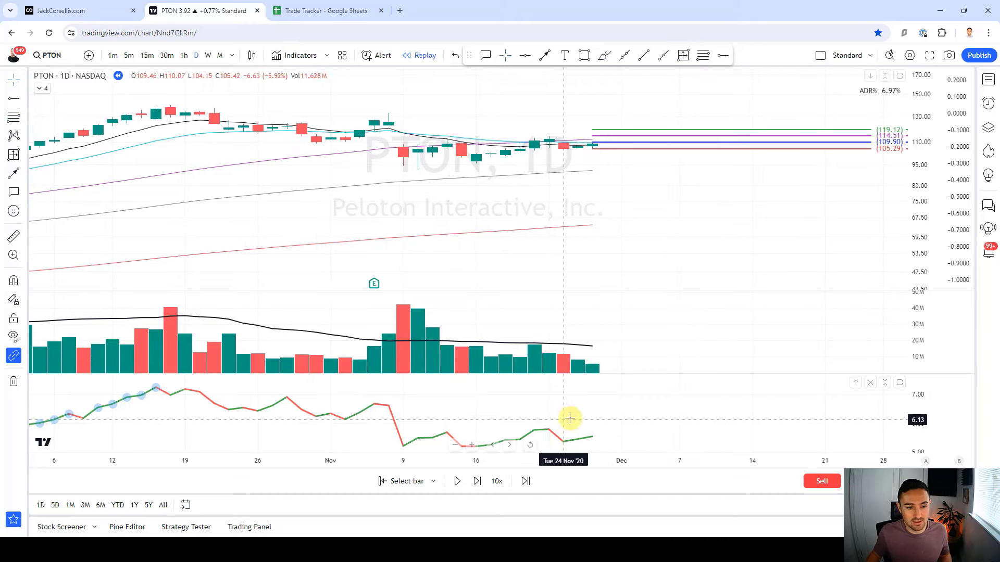
Measure from the 27 November candle's high at 109.90 to its low at 105.29, and shift the measurement two bars past the candle
{"action": "left_click", "coordinate": [684, 57]}
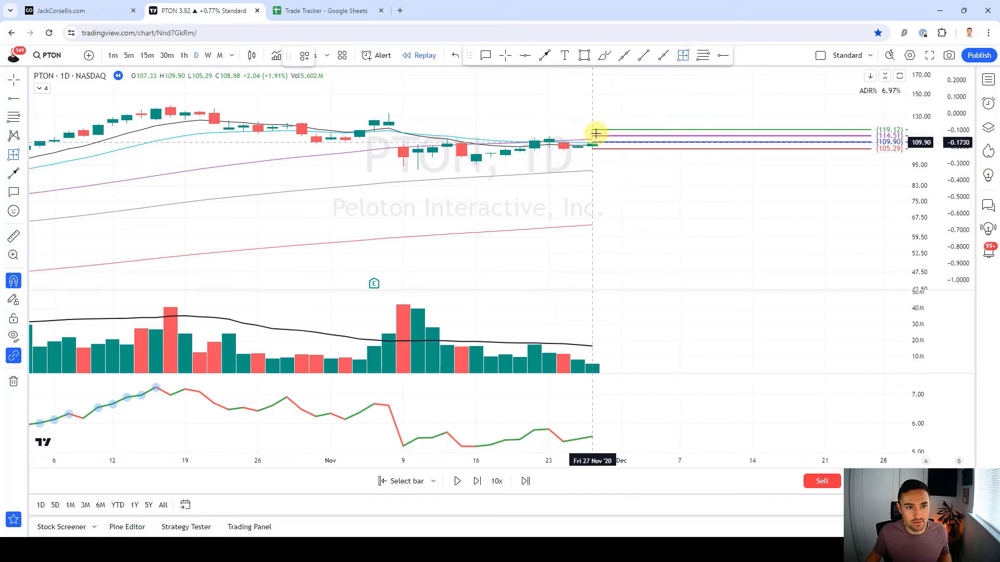
{"action": "left_click", "coordinate": [595, 135], "text": "ctrl"}
{"action": "left_click", "coordinate": [592, 162], "text": "ctrl"}
{"action": "key", "text": "Right"}
{"action": "key", "text": "Right"}
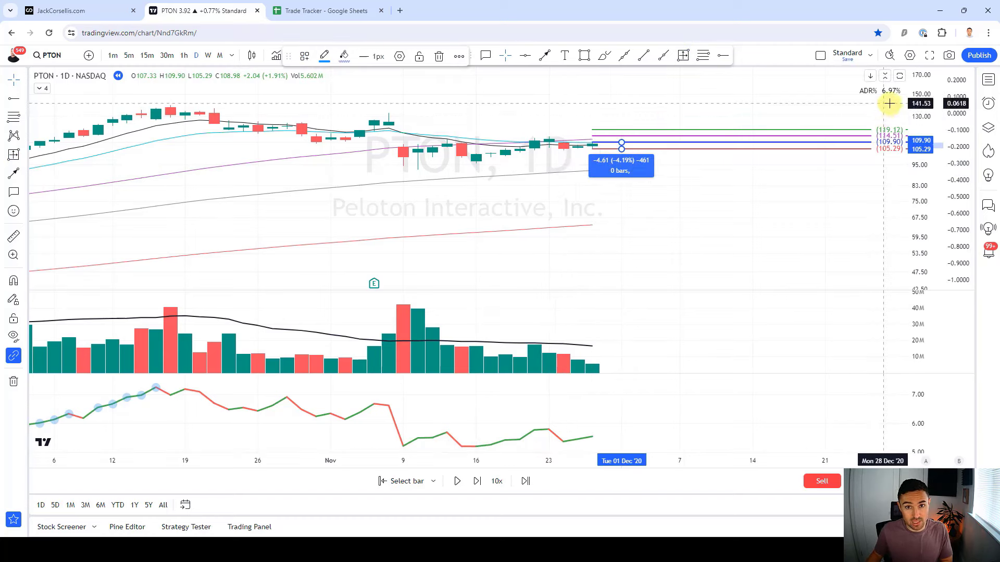
{"action": "left_click", "coordinate": [735, 239]}
Advance the replay to 30 November and shift the risk measurement one bar further ahead
{"action": "key", "text": "shift+Right"}
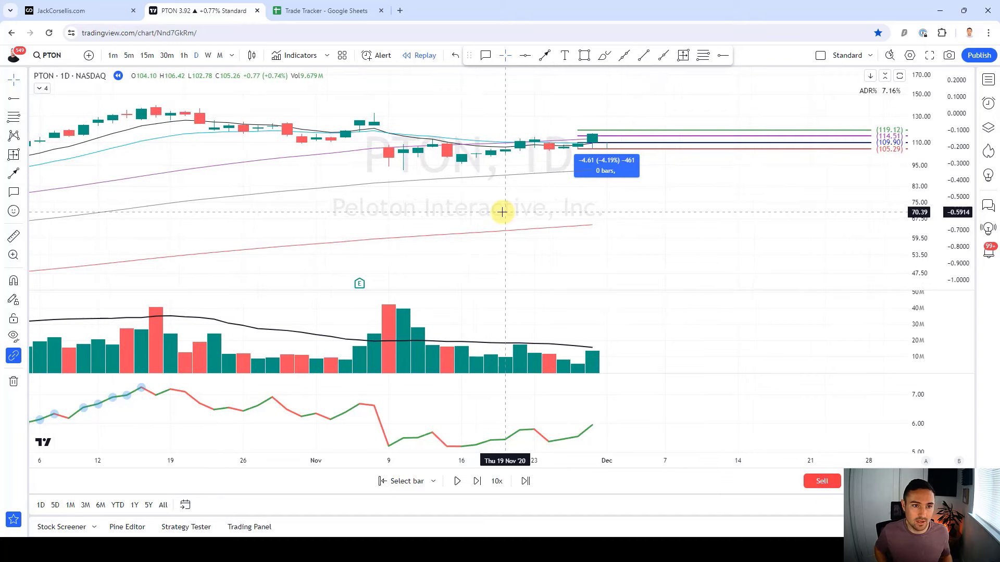
{"action": "left_click", "coordinate": [617, 159]}
{"action": "key", "text": "Right"}
{"action": "left_click", "coordinate": [719, 255]}
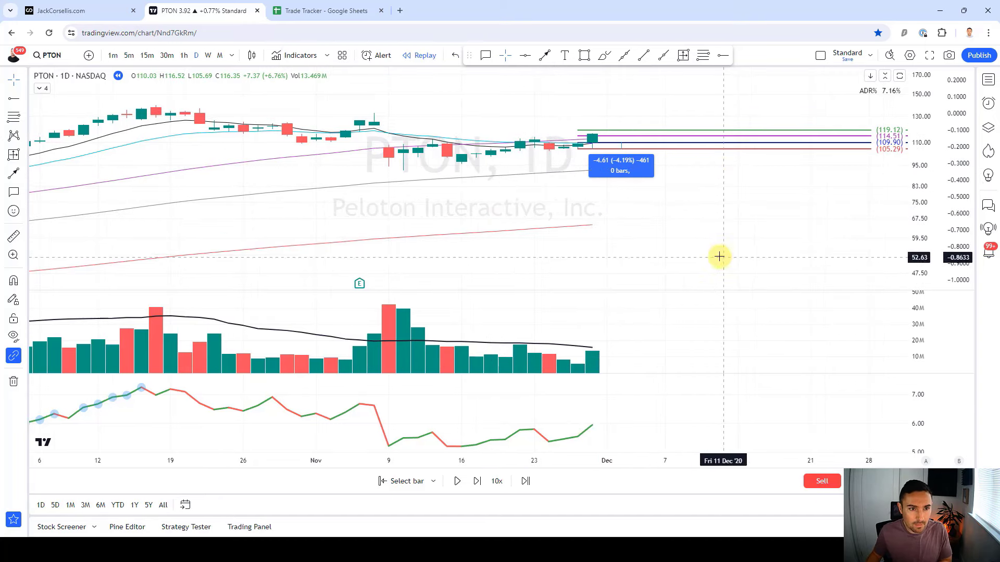
{"action": "left_click", "coordinate": [723, 54]}
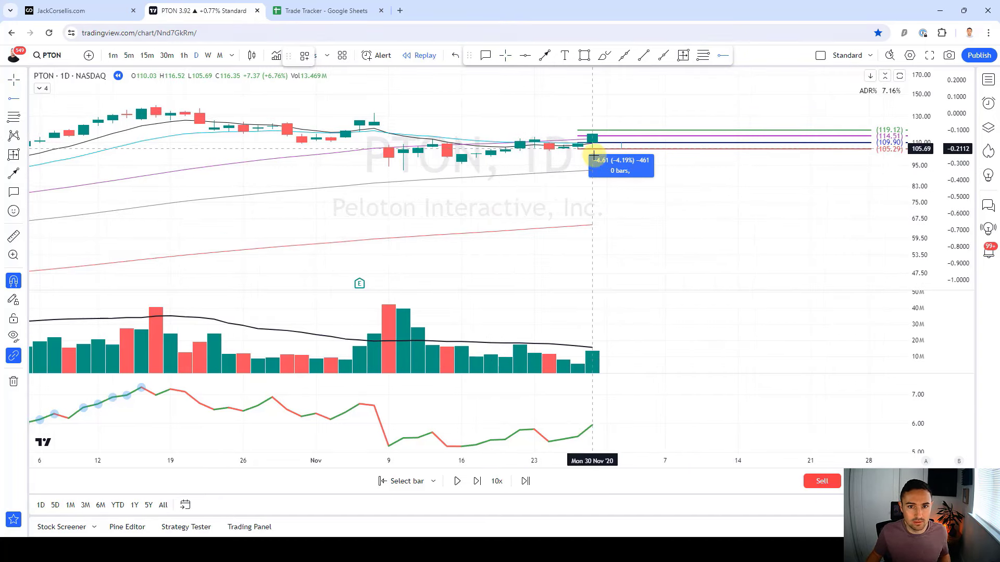
{"action": "left_click", "coordinate": [594, 155], "text": "ctrl"}
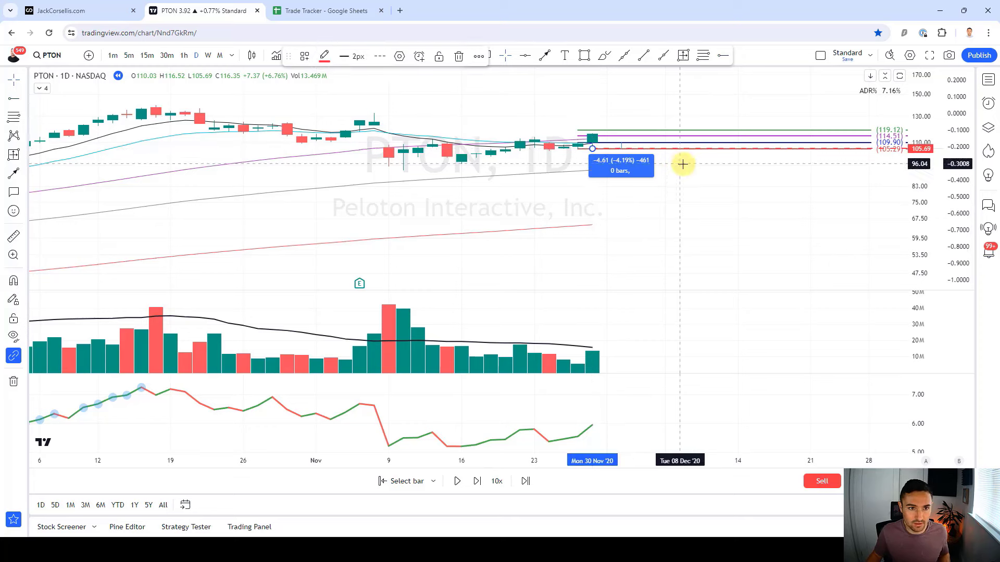
{"action": "left_click", "coordinate": [631, 97]}
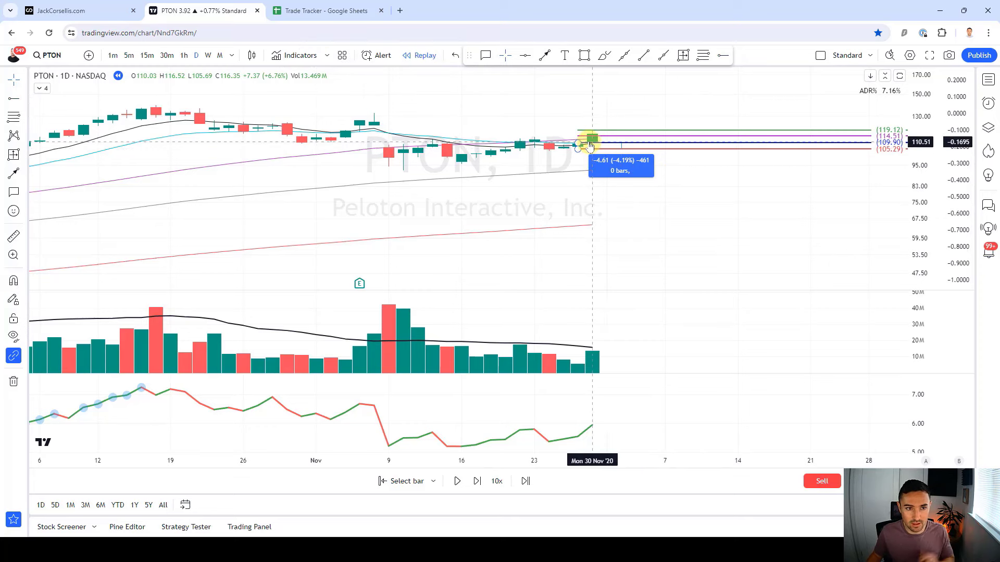
Attach a callout reading "ENTRY + 1/2" to the 30 November candle
{"action": "left_click", "coordinate": [624, 54]}
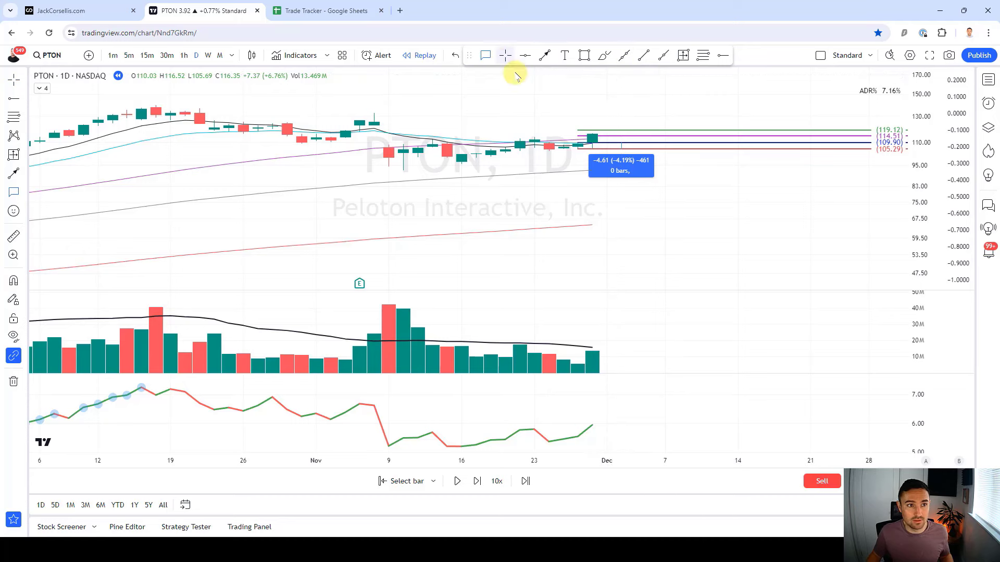
{"action": "left_click", "coordinate": [592, 139]}
{"action": "left_click", "coordinate": [556, 109]}
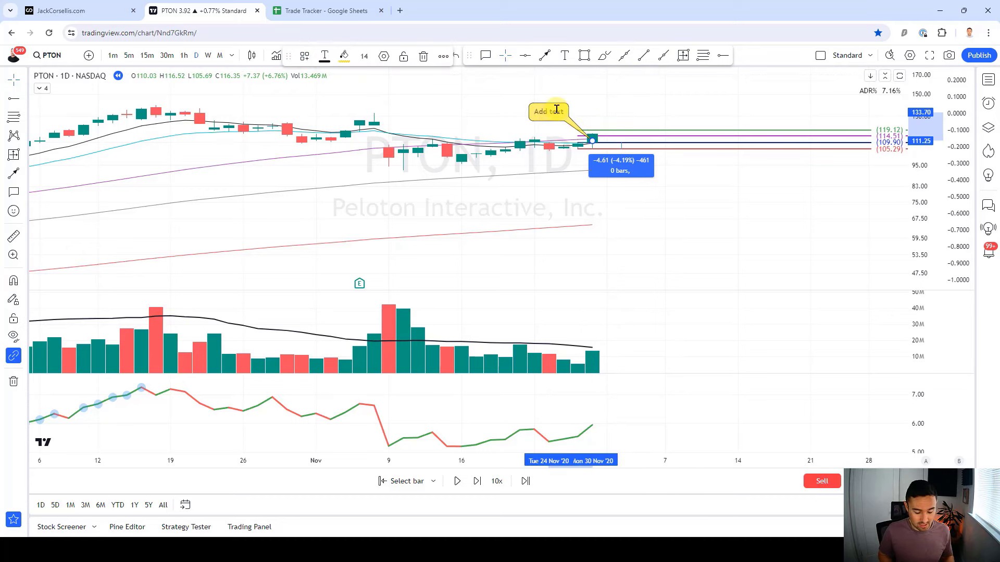
{"action": "type", "text": "ENTRY + 1/2"}
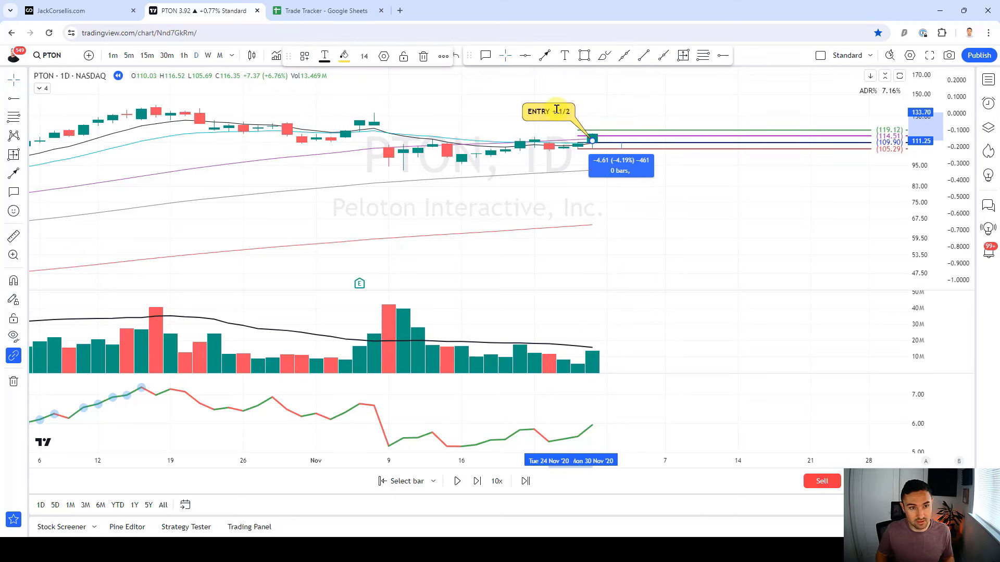
{"action": "left_click", "coordinate": [715, 211]}
Advance the replay bar by bar to 7 December 2020 and shift the earlier risk measurement one bar back
{"action": "key", "text": "shift+Right"}
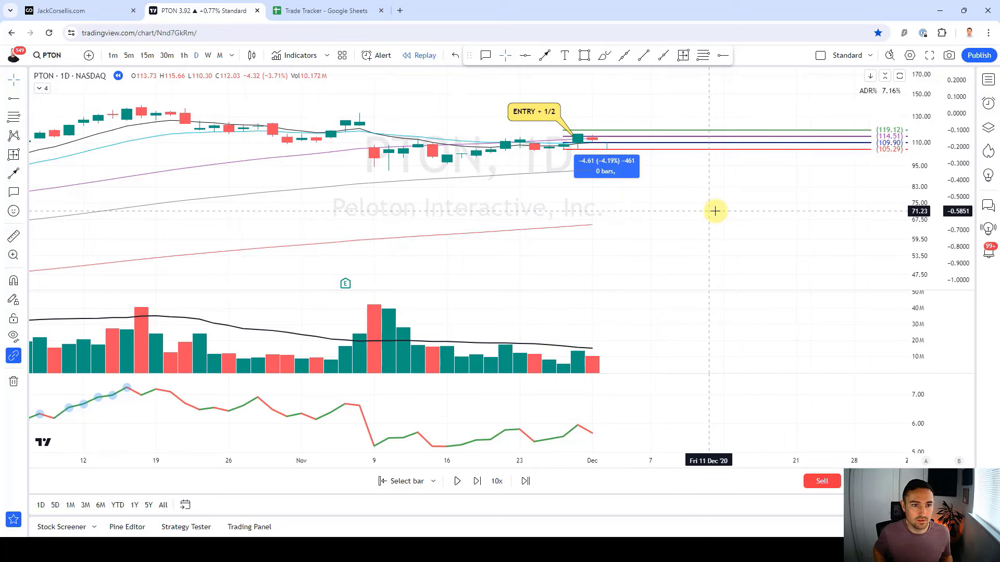
{"action": "key", "text": "shift+Right"}
{"action": "key", "text": "shift+Right"}
{"action": "key", "text": "shift+Right"}
{"action": "key", "text": "shift+Right"}
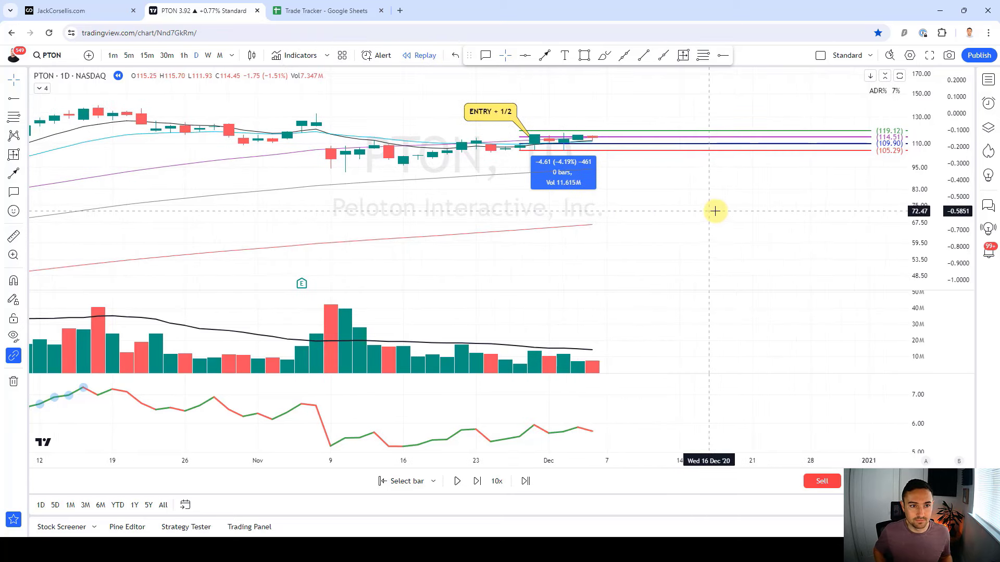
{"action": "left_click", "coordinate": [564, 173]}
{"action": "key", "text": "Left"}
{"action": "left_click", "coordinate": [614, 188]}
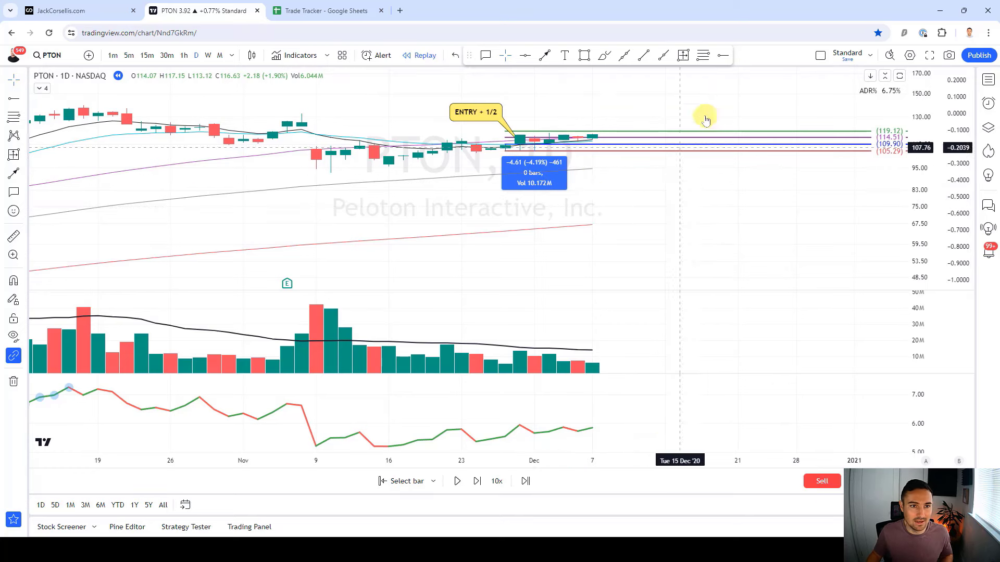
Plot a second set of price target levels from the 7 December candle's high at 117.15 and low at 113.12
{"action": "left_click", "coordinate": [703, 56]}
{"action": "left_click_drag", "start_coordinate": [590, 119], "coordinate": [594, 168]}
{"action": "left_click", "coordinate": [595, 170]}
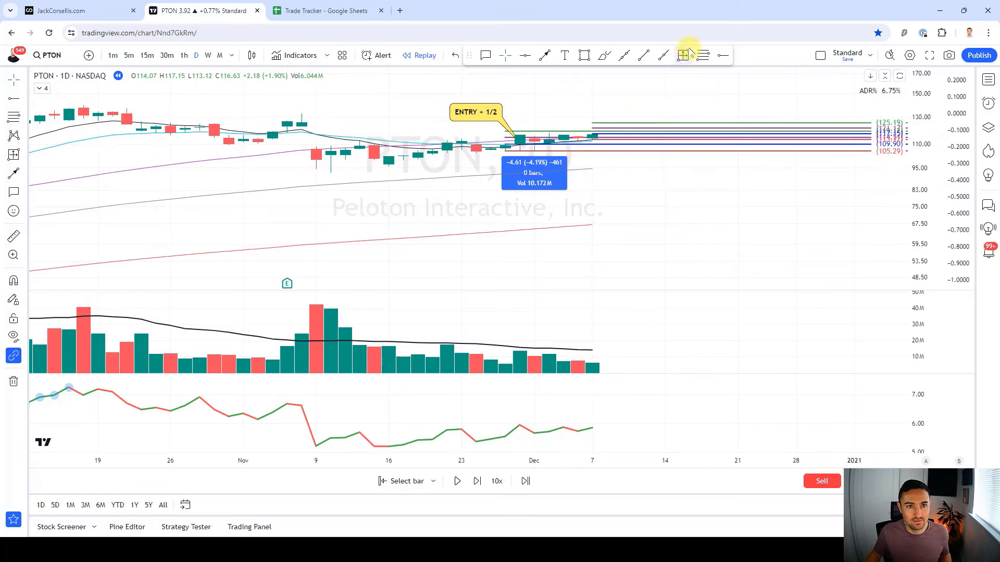
Measure from the 7 December candle's high at 117.15 to its low at 113.12, and shift the measurement three bars past the candle
{"action": "left_click", "coordinate": [683, 55]}
{"action": "left_click", "coordinate": [593, 126], "text": "ctrl"}
{"action": "left_click", "coordinate": [596, 156], "text": "ctrl"}
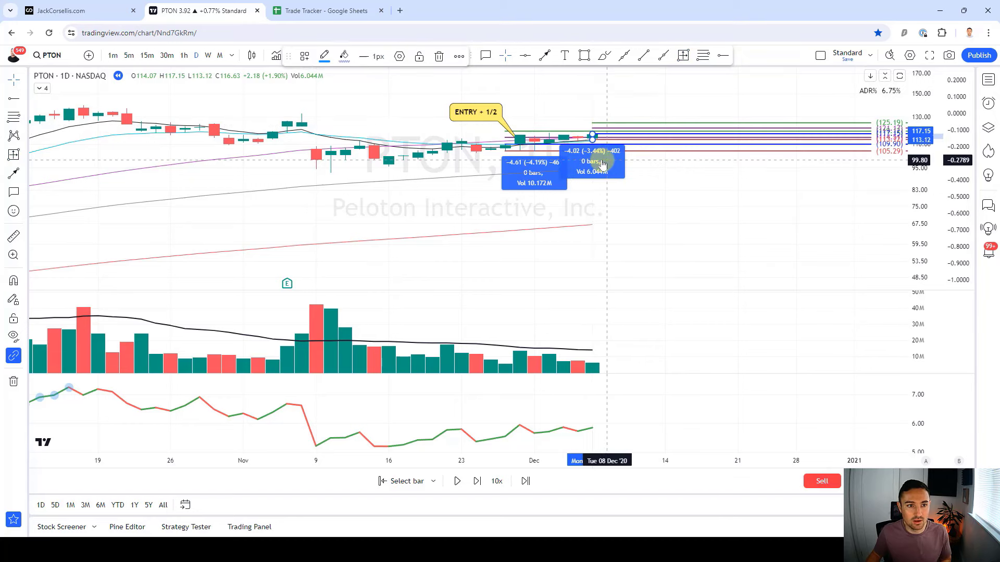
{"action": "key", "text": "Right"}
{"action": "key", "text": "Right"}
{"action": "key", "text": "Right"}
{"action": "left_click", "coordinate": [759, 186]}
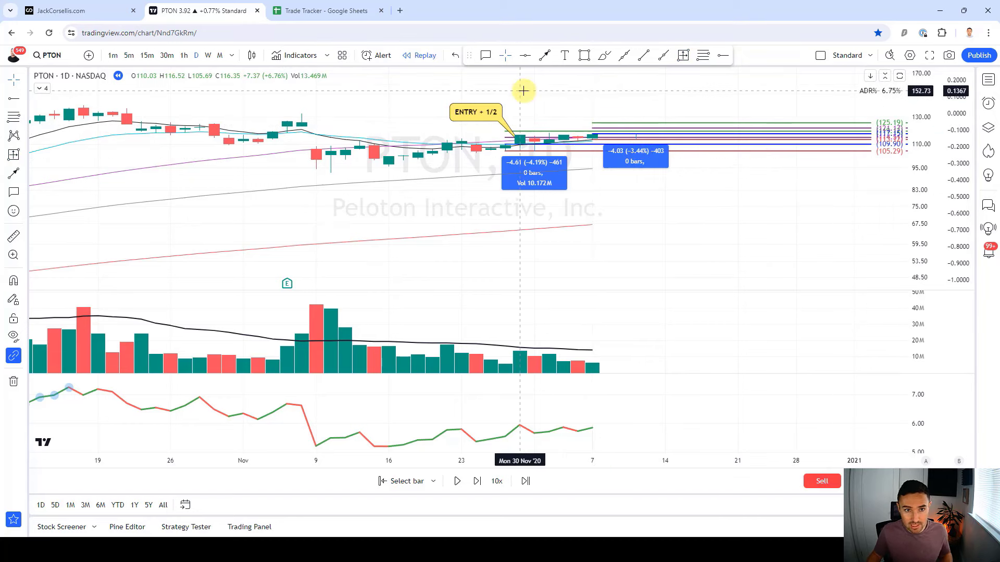
Advance the replay to 8 December 2020 and replace the 27 November candle's target levels with horizontal rays at 109.90 and 105.29
{"action": "key", "text": "shift+Right"}
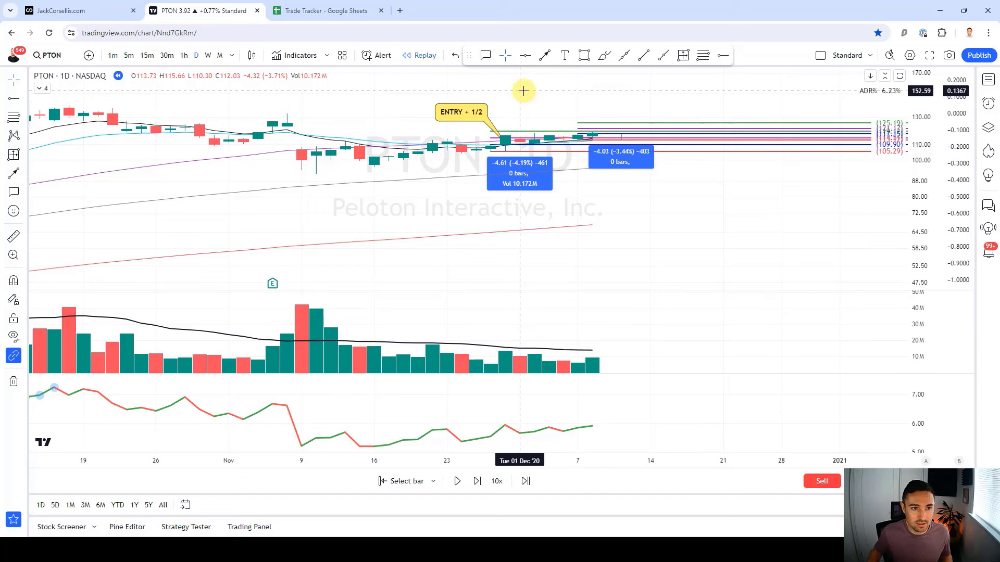
{"action": "left_click", "coordinate": [570, 153]}
{"action": "left_click", "coordinate": [724, 57]}
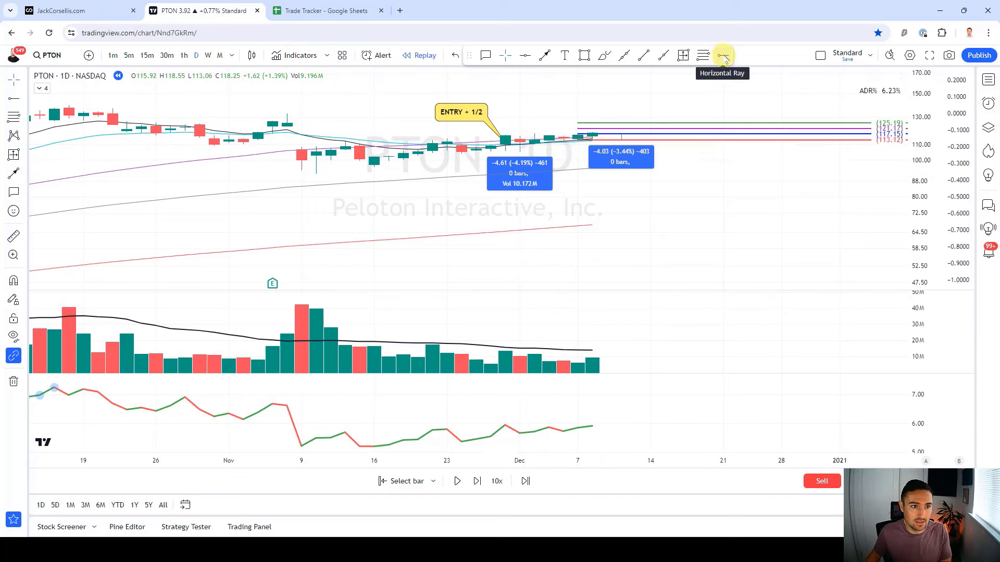
{"action": "left_click", "coordinate": [491, 145]}
{"action": "left_click", "coordinate": [723, 55]}
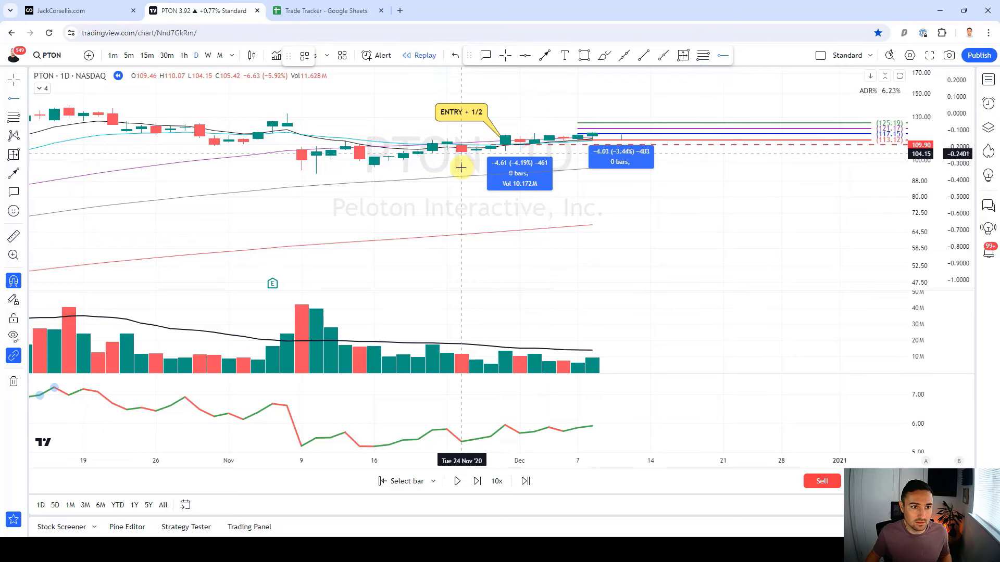
{"action": "left_click", "coordinate": [490, 152]}
{"action": "left_click", "coordinate": [470, 206]}
Recolour the dashed horizontal ray at 109.90 blue
{"action": "left_click", "coordinate": [499, 148]}
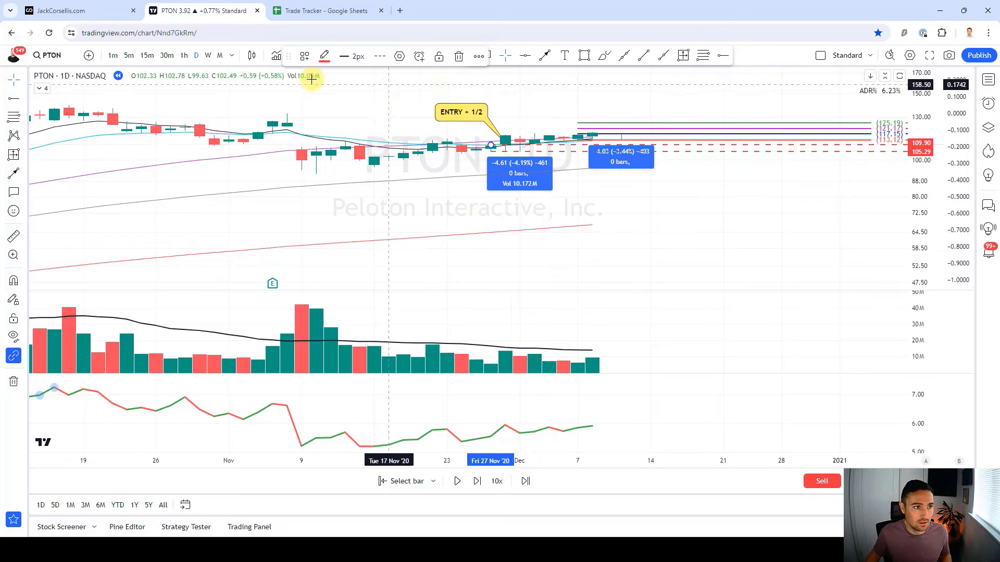
{"action": "left_click", "coordinate": [324, 56]}
{"action": "left_click", "coordinate": [324, 192]}
{"action": "left_click", "coordinate": [224, 210]}
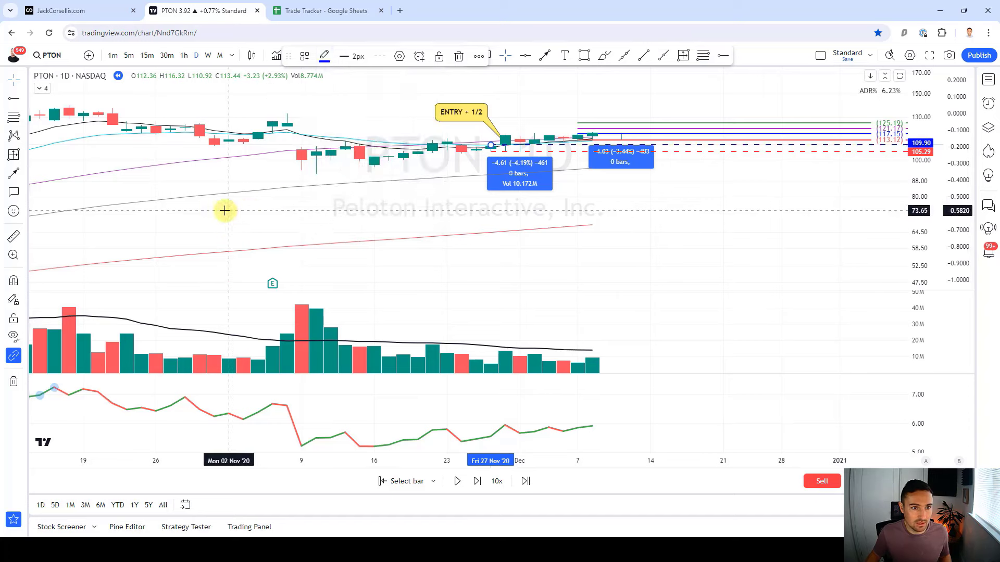
Examine the 8 December entry up close and on the 1-hour interval with the price scale fitted to the data
{"action": "scroll", "coordinate": [335, 191], "scroll_direction": "up", "scroll_amount": 5}
{"action": "left_click_drag", "start_coordinate": [919, 209], "coordinate": [917, 125]}
{"action": "left_click_drag", "start_coordinate": [775, 175], "coordinate": [773, 232]}
{"action": "left_click_drag", "start_coordinate": [912, 250], "coordinate": [902, 205]}
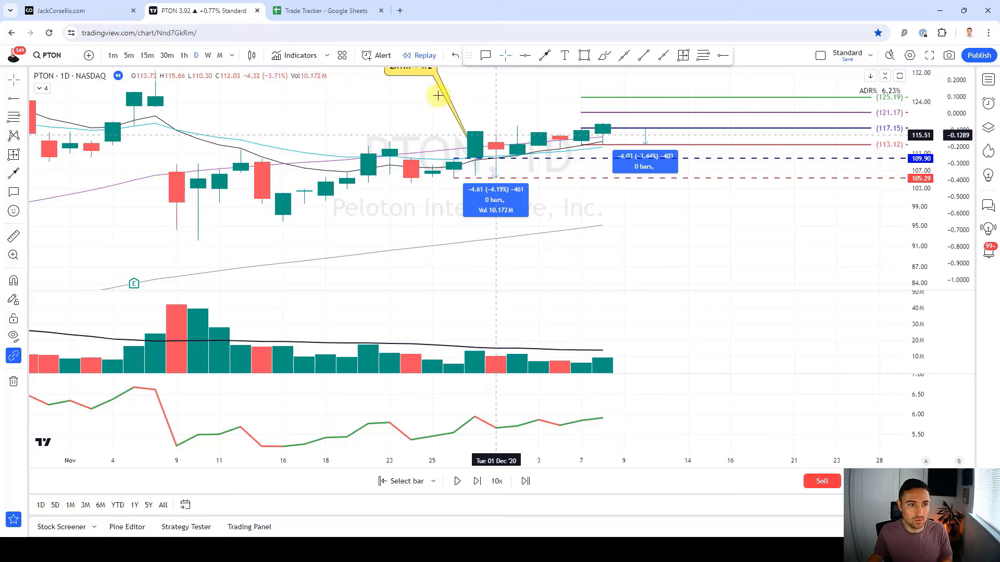
{"action": "left_click", "coordinate": [185, 56]}
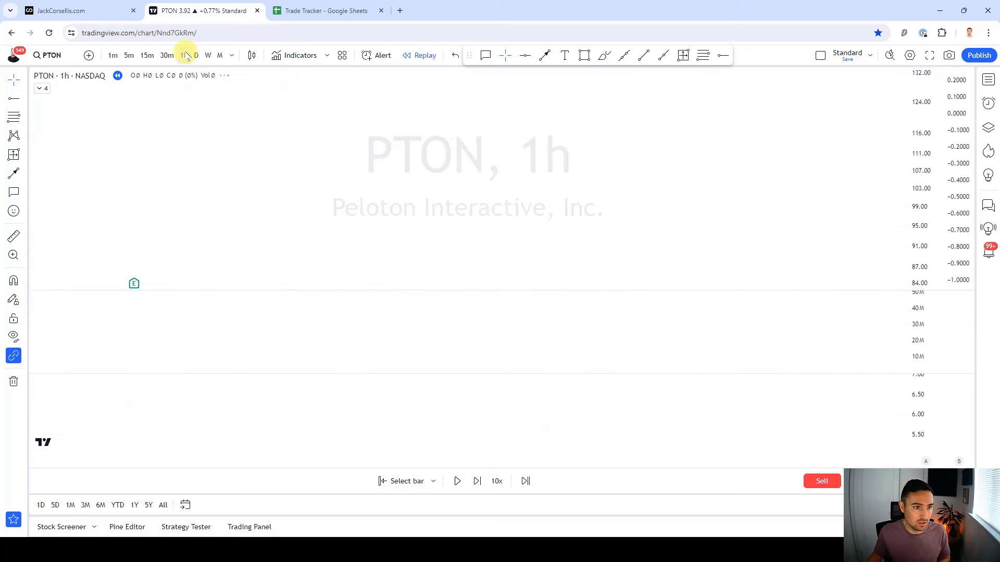
{"action": "right_click", "coordinate": [911, 222]}
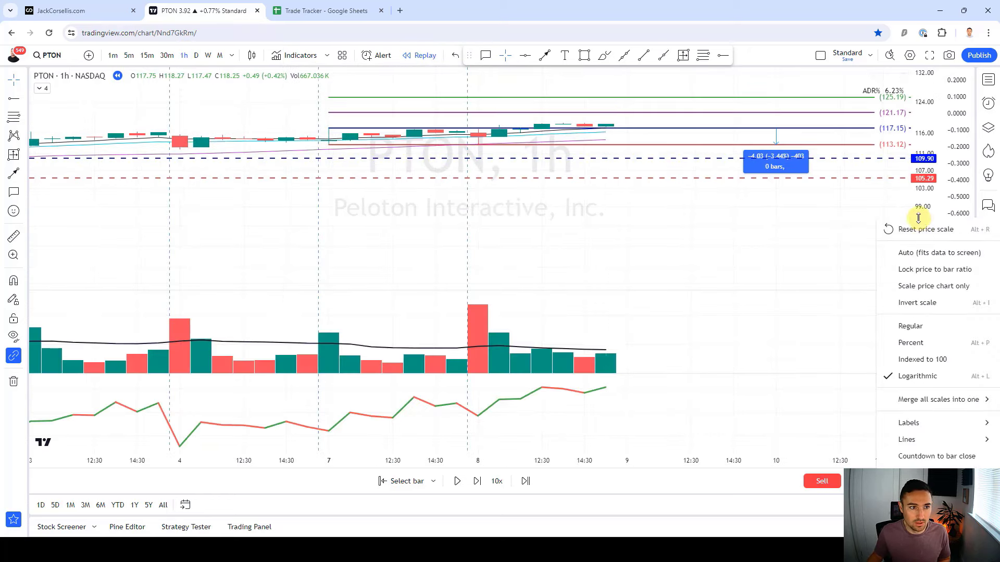
{"action": "left_click", "coordinate": [899, 253]}
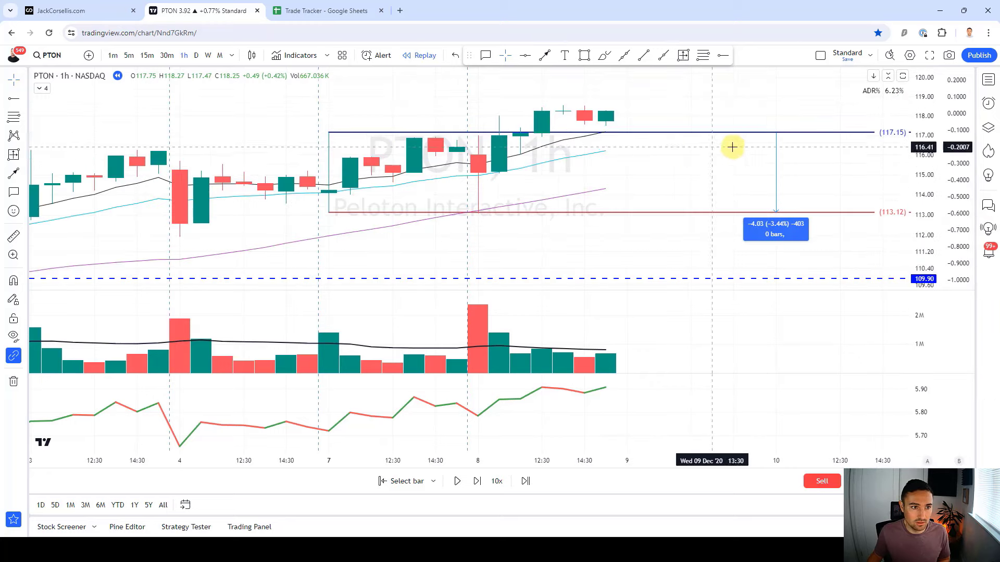
Trace the 8 December hourly price path with temporary Brush strokes, clear them, and return the chart to the daily interval
{"action": "left_click", "coordinate": [604, 55]}
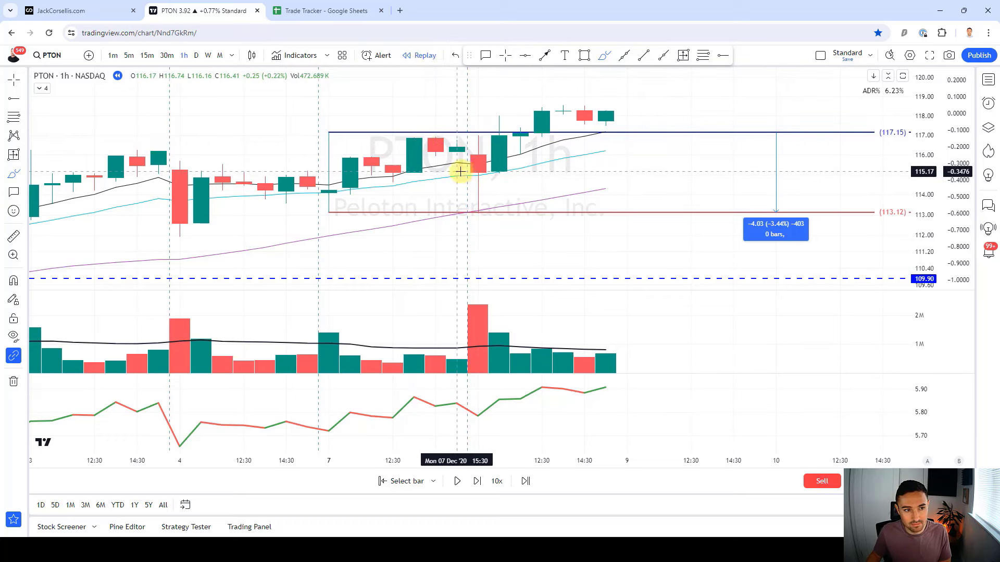
{"action": "mouse_move", "coordinate": [458, 151]}
{"action": "left_mouse_down"}
{"action": "mouse_move", "coordinate": [502, 153]}
{"action": "mouse_move", "coordinate": [483, 207]}
{"action": "mouse_move", "coordinate": [334, 215]}
{"action": "left_mouse_up"}
{"action": "key", "text": "Delete"}
{"action": "key", "text": "Delete"}
{"action": "key", "text": "Delete"}
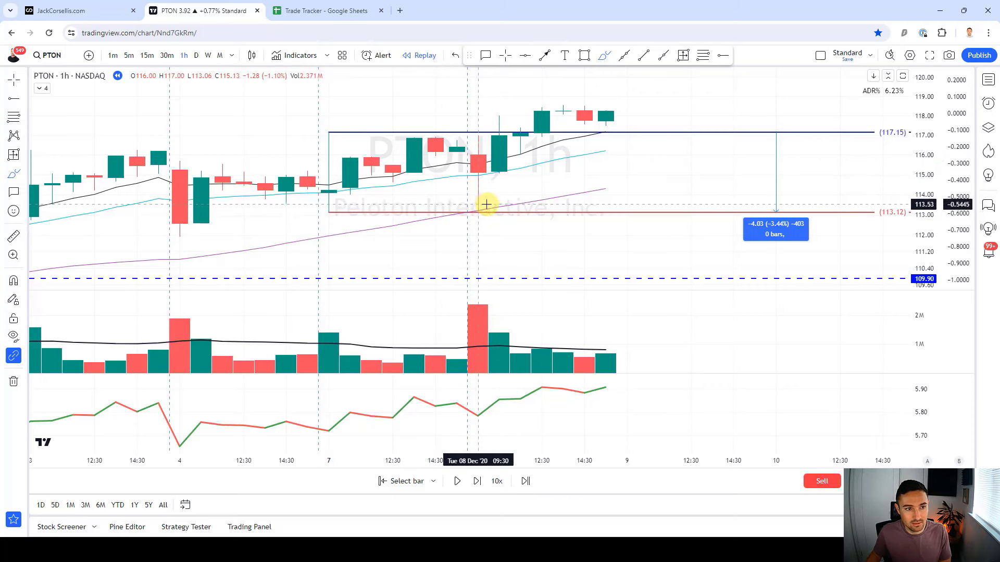
{"action": "mouse_move", "coordinate": [479, 204]}
{"action": "left_mouse_down"}
{"action": "mouse_move", "coordinate": [567, 110]}
{"action": "mouse_move", "coordinate": [767, 253]}
{"action": "left_mouse_up"}
{"action": "key", "text": "ctrl+z"}
{"action": "key", "text": "ctrl+z"}
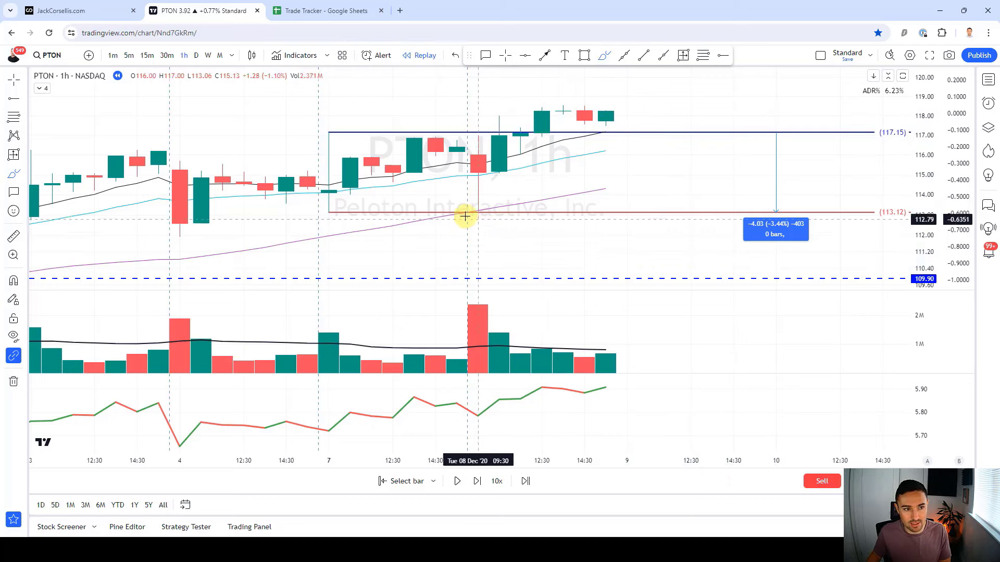
{"action": "mouse_move", "coordinate": [471, 163]}
{"action": "left_mouse_down"}
{"action": "mouse_move", "coordinate": [477, 223]}
{"action": "mouse_move", "coordinate": [525, 112]}
{"action": "left_mouse_up"}
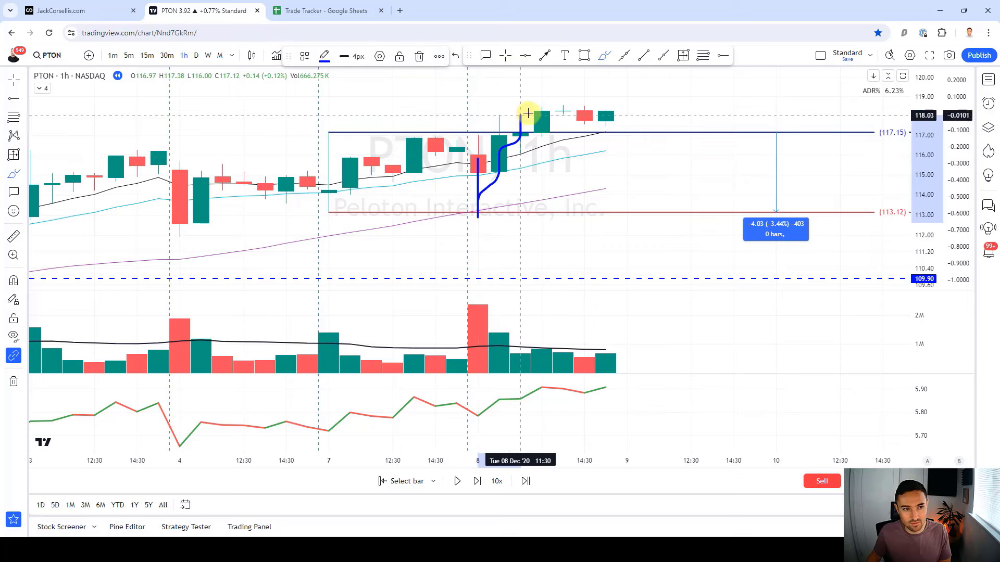
{"action": "left_click", "coordinate": [196, 55]}
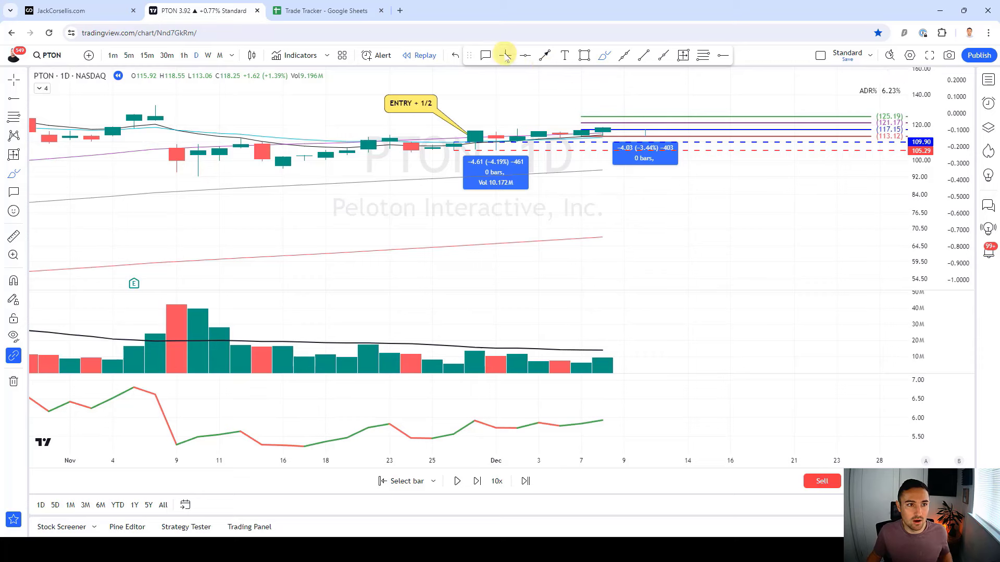
Attach a callout reading "ENTRY" to the 8 December candle
{"action": "left_click", "coordinate": [485, 56]}
{"action": "left_click", "coordinate": [597, 124]}
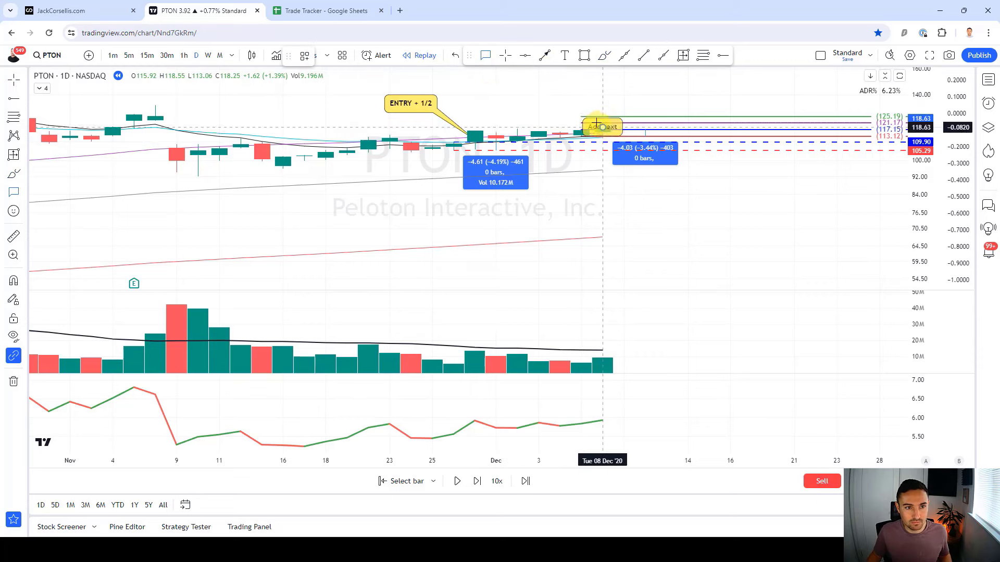
{"action": "type", "text": "ENTRY"}
{"action": "left_click", "coordinate": [752, 182]}
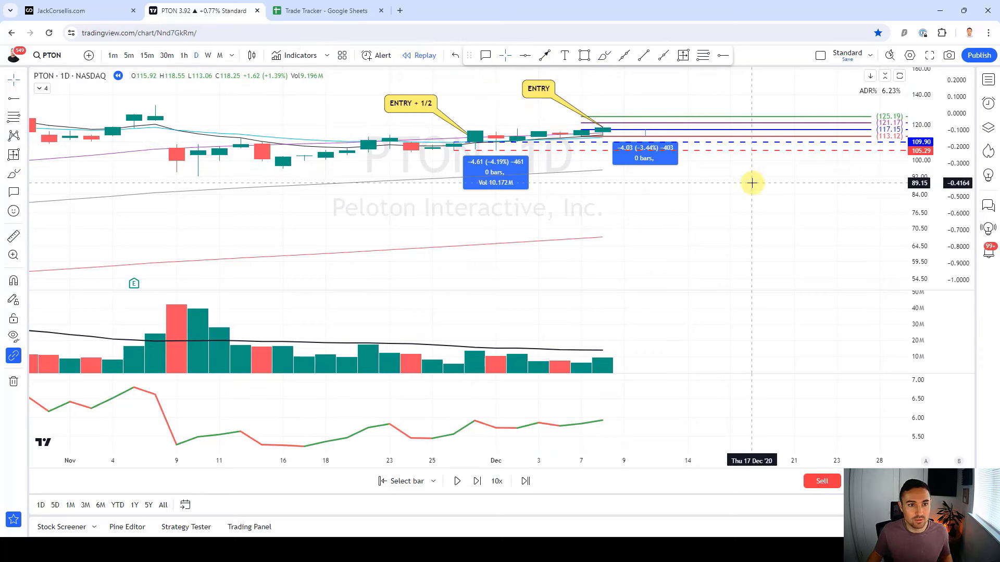
Advance the replay to 9 December 2020 and shift the newer risk measurement to 14 December
{"action": "key", "text": "shift+Right"}
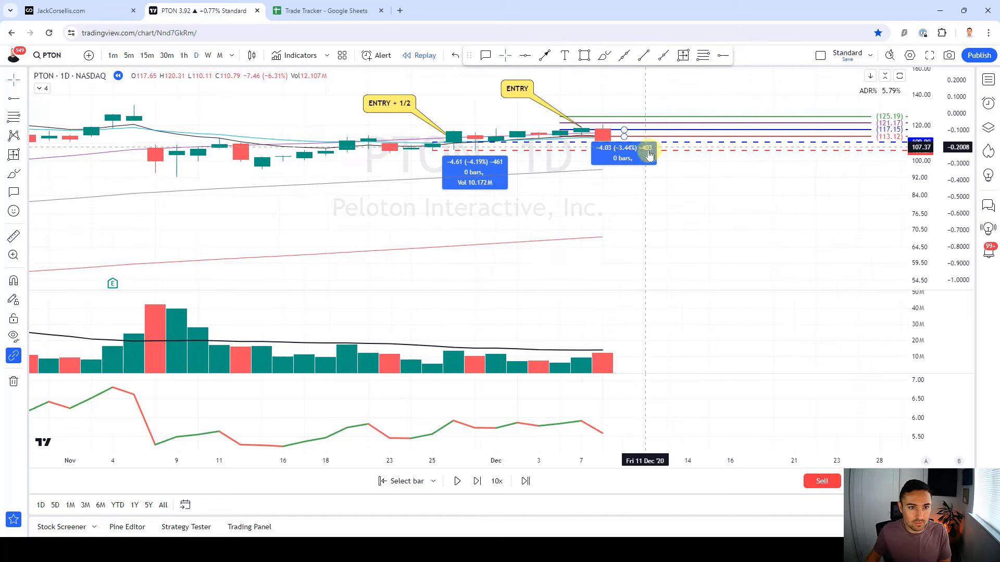
{"action": "left_click_drag", "start_coordinate": [644, 155], "coordinate": [719, 156]}
{"action": "scroll", "coordinate": [596, 219], "scroll_direction": "down", "scroll_amount": 2}
{"action": "scroll", "coordinate": [581, 199], "scroll_direction": "up", "scroll_amount": 1}
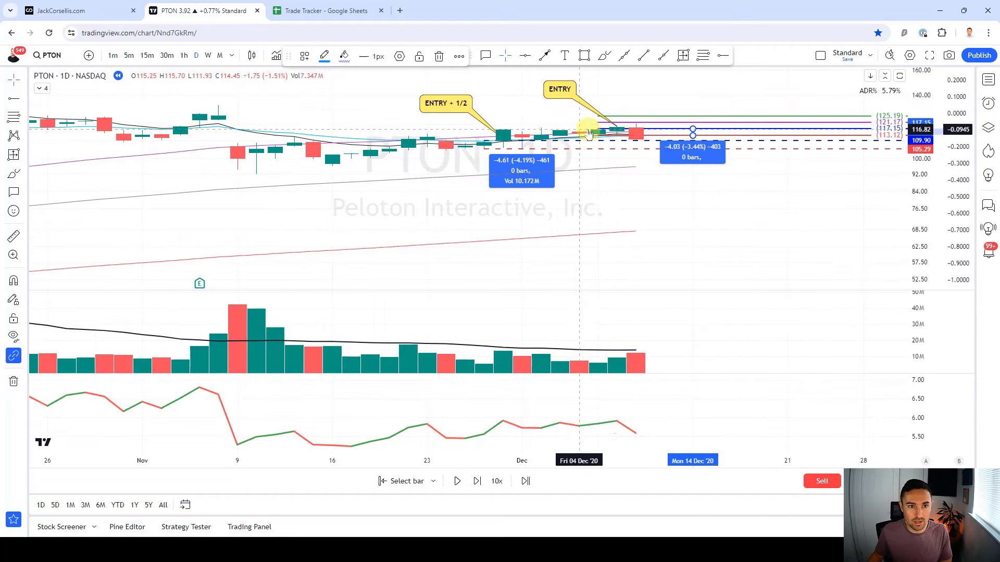
Log a 4.00% PTON loss with count 1 in the Trade Tracker's January 2024 L/MPB losses
{"action": "left_click", "coordinate": [322, 11]}
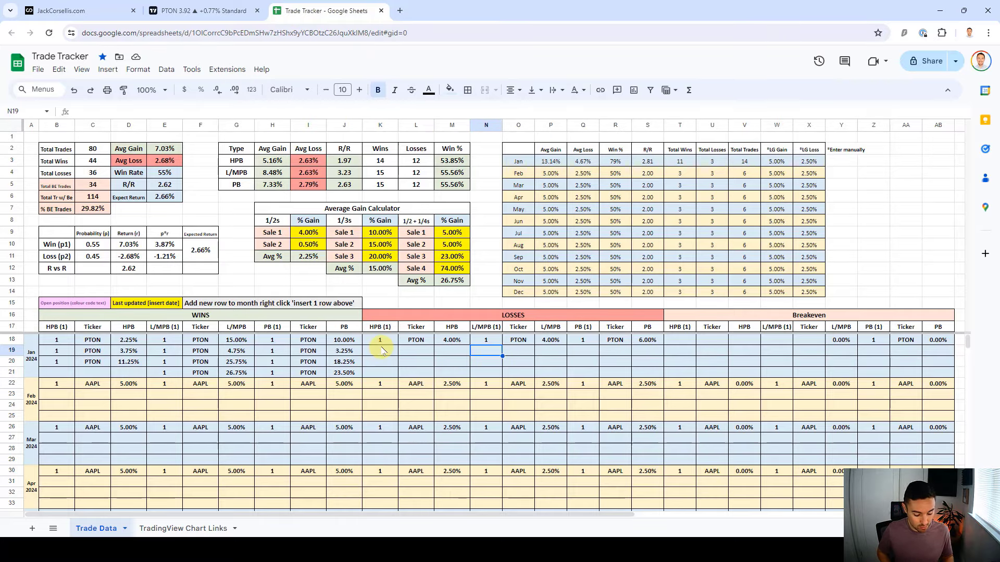
{"action": "type", "text": "PTON"}
{"action": "key", "text": "Tab"}
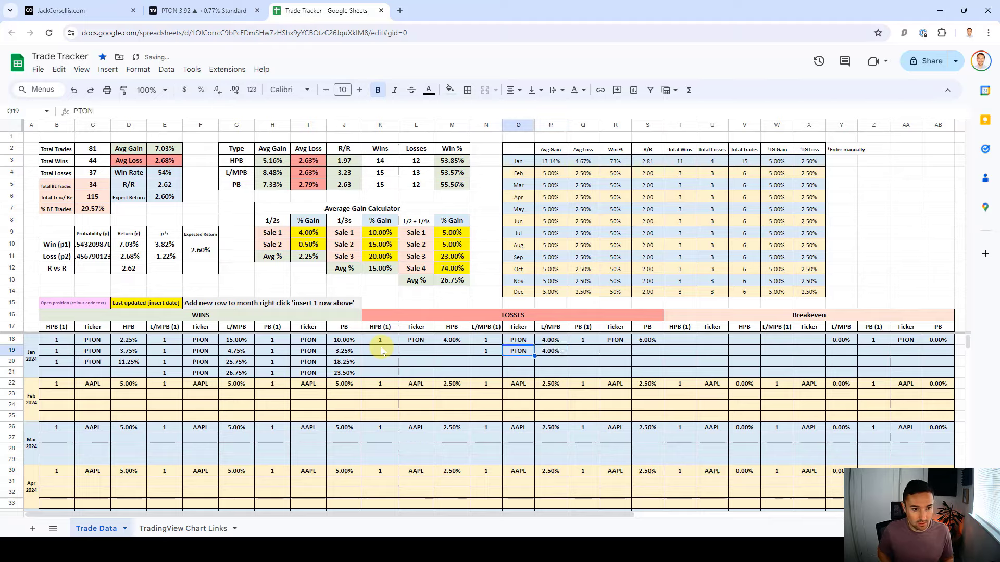
Return to the PTON chart and delete the second trade's price target levels, risk measurement and "ENTRY" callout
{"action": "left_click", "coordinate": [192, 4]}
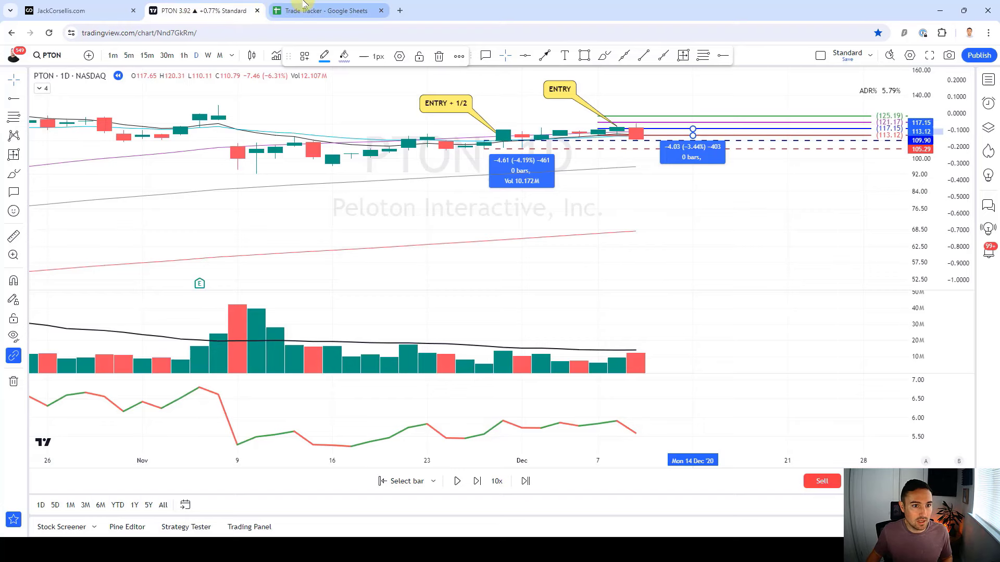
{"action": "left_click", "coordinate": [629, 115]}
{"action": "key", "text": "Delete"}
{"action": "left_click", "coordinate": [697, 155]}
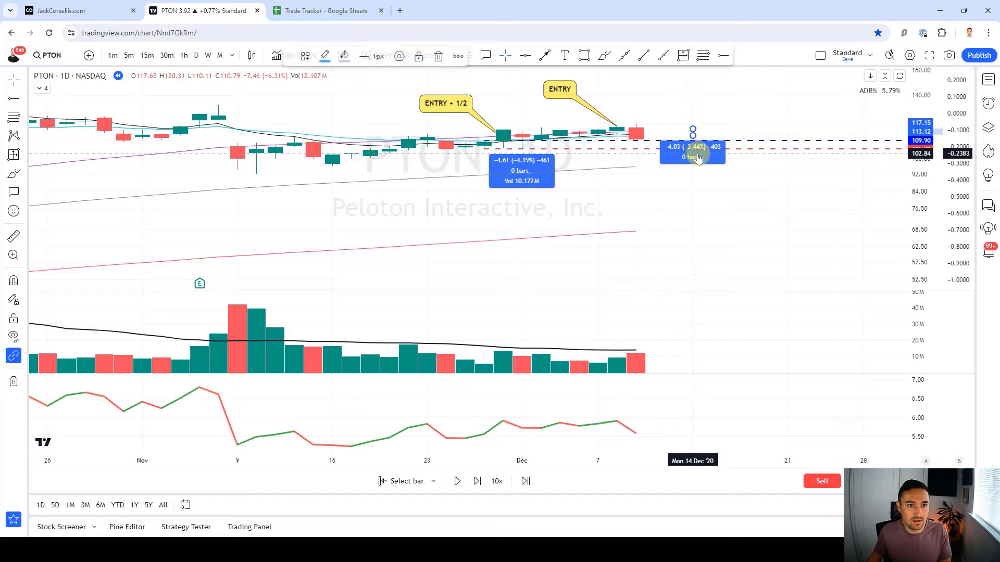
{"action": "key", "text": "Delete"}
{"action": "left_click", "coordinate": [560, 90]}
{"action": "key", "text": "Delete"}
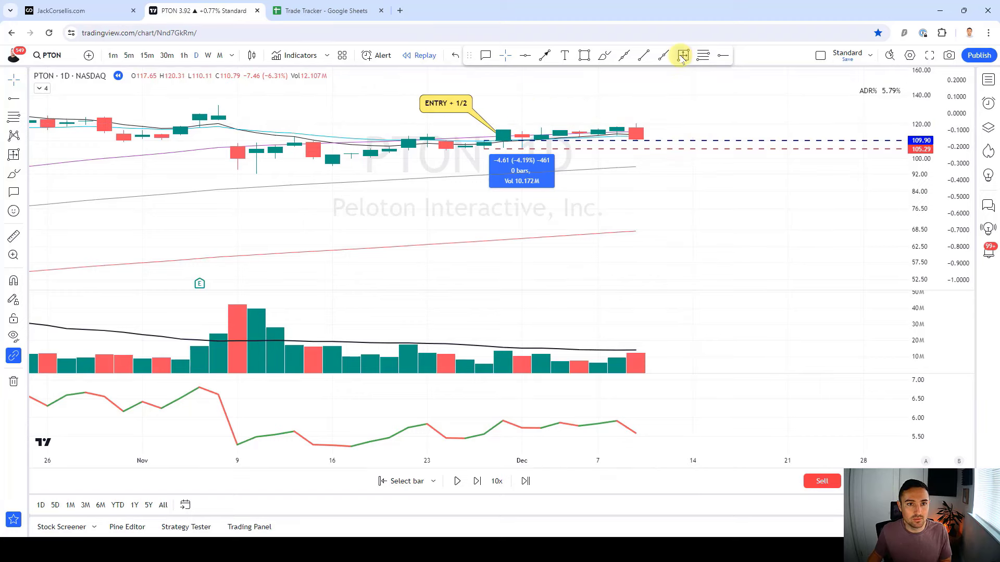
Set the Trade Tracker's 1/2 + 1/4s sales to 4%, 4%, 0% and 0%, and log a 2.00% PTON win under January 2024 HPB
{"action": "left_click", "coordinate": [683, 56]}
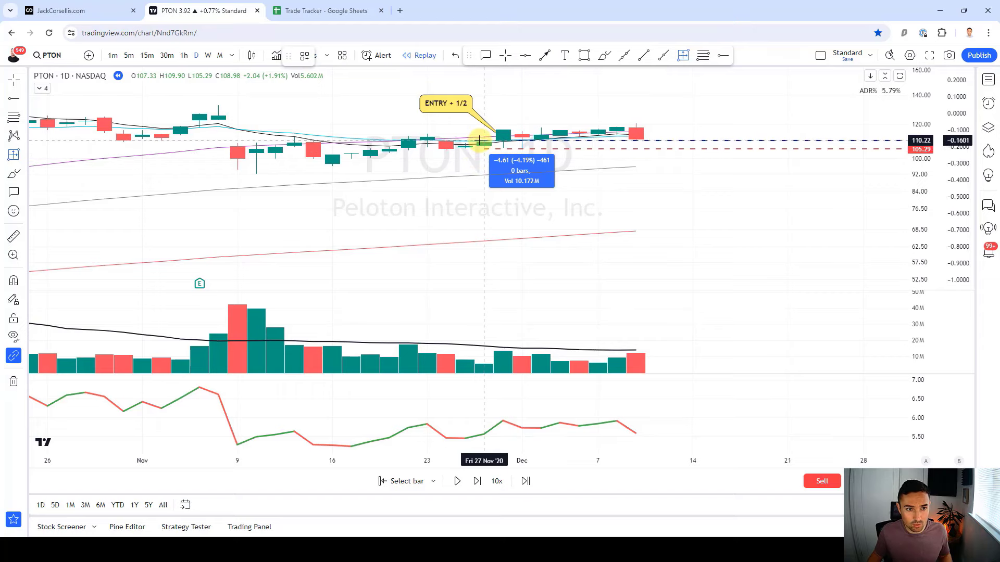
{"action": "left_click", "coordinate": [326, 10]}
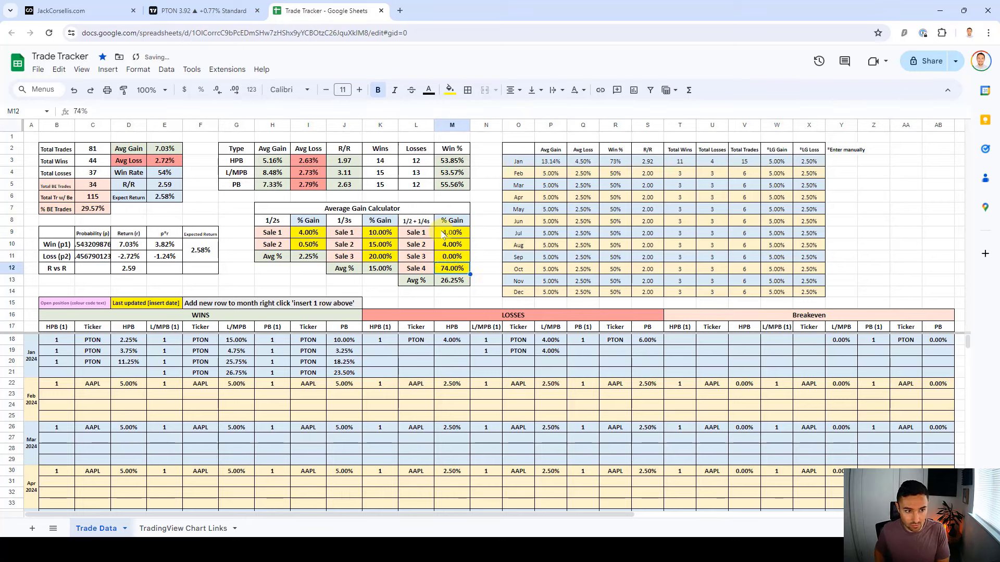
{"action": "left_click", "coordinate": [67, 374]}
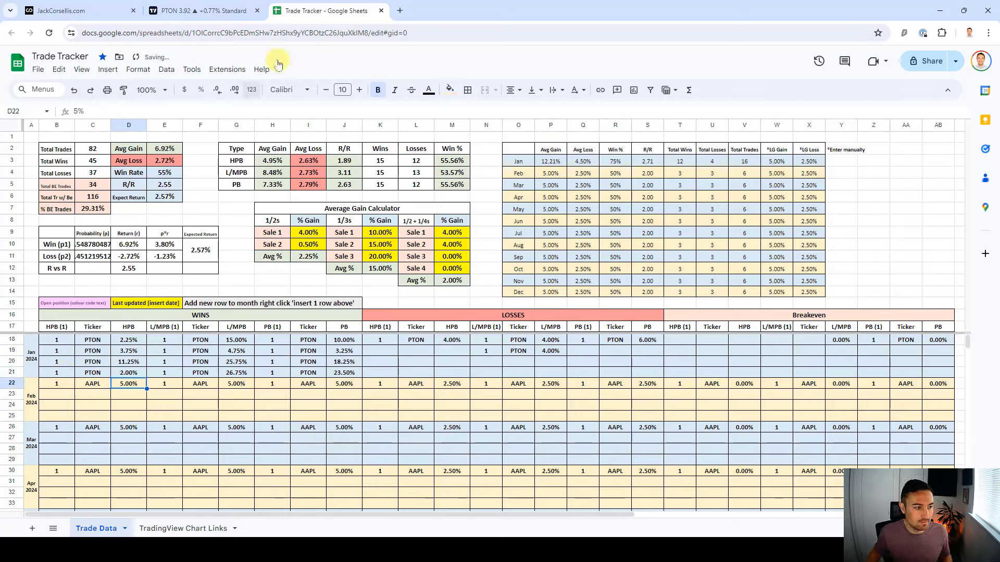
Remove all remaining drawings from the PTON chart and advance the replay to 10 December 2020
{"action": "left_click", "coordinate": [249, 8]}
{"action": "left_click", "coordinate": [13, 381]}
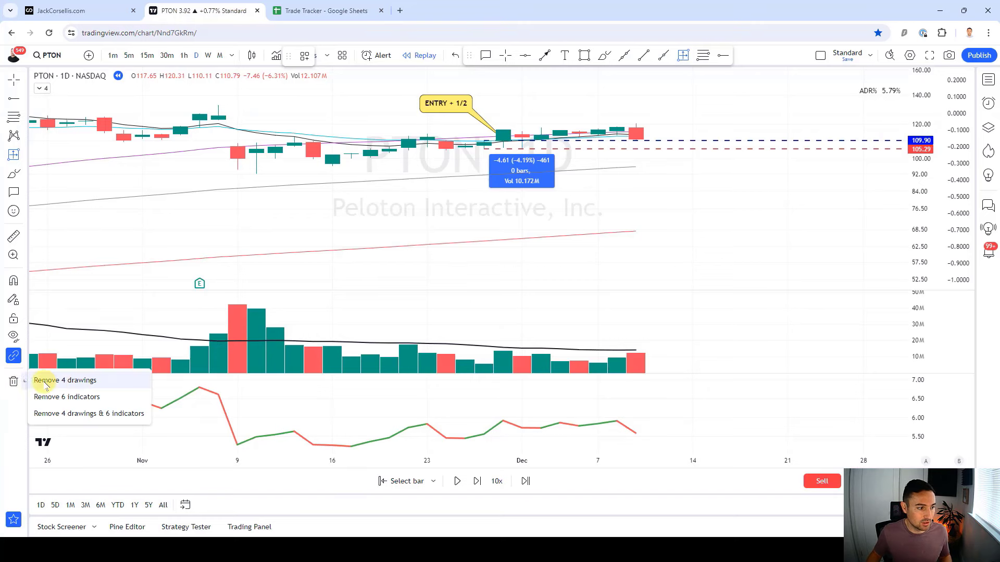
{"action": "left_click", "coordinate": [52, 381]}
{"action": "scroll", "coordinate": [680, 203], "scroll_direction": "down", "scroll_amount": 3}
{"action": "key", "text": "shift+Right"}
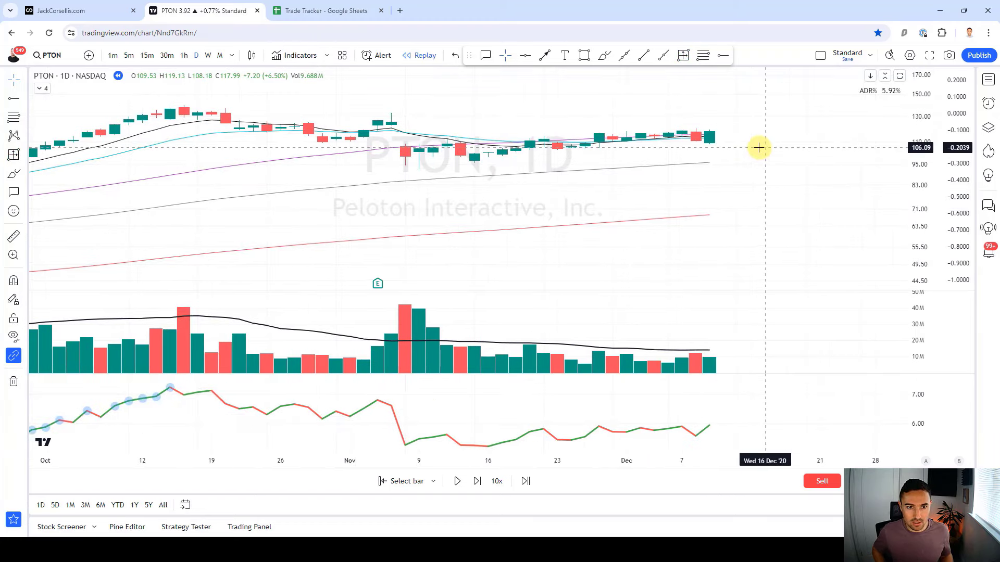
Try price target levels from the 10 December candle's high at 119.13 and low at 108.18, and delete them
{"action": "scroll", "coordinate": [756, 145], "scroll_direction": "up", "scroll_amount": 2}
{"action": "left_click", "coordinate": [703, 56]}
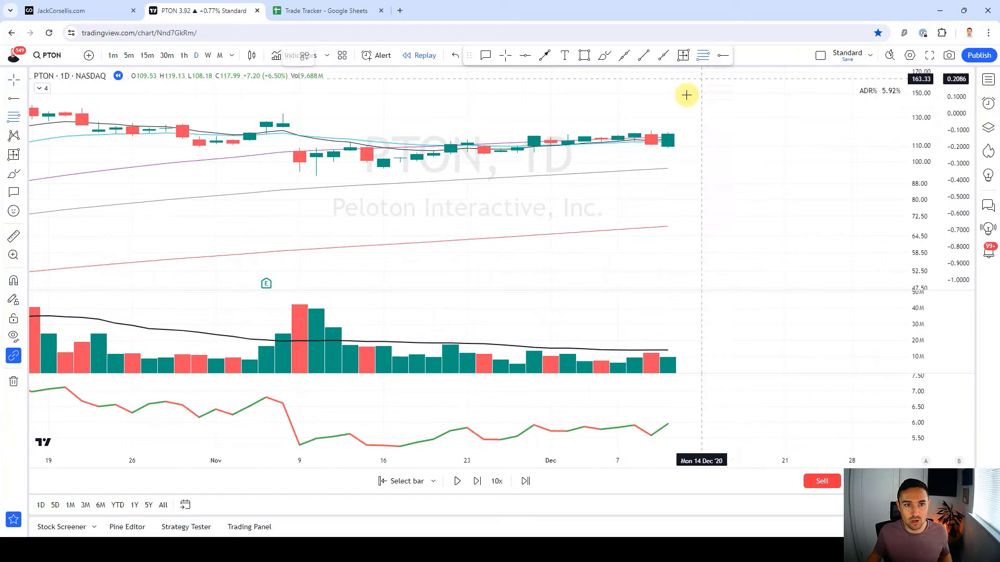
{"action": "left_click", "coordinate": [668, 127], "text": "ctrl"}
{"action": "left_click", "coordinate": [668, 167], "text": "ctrl"}
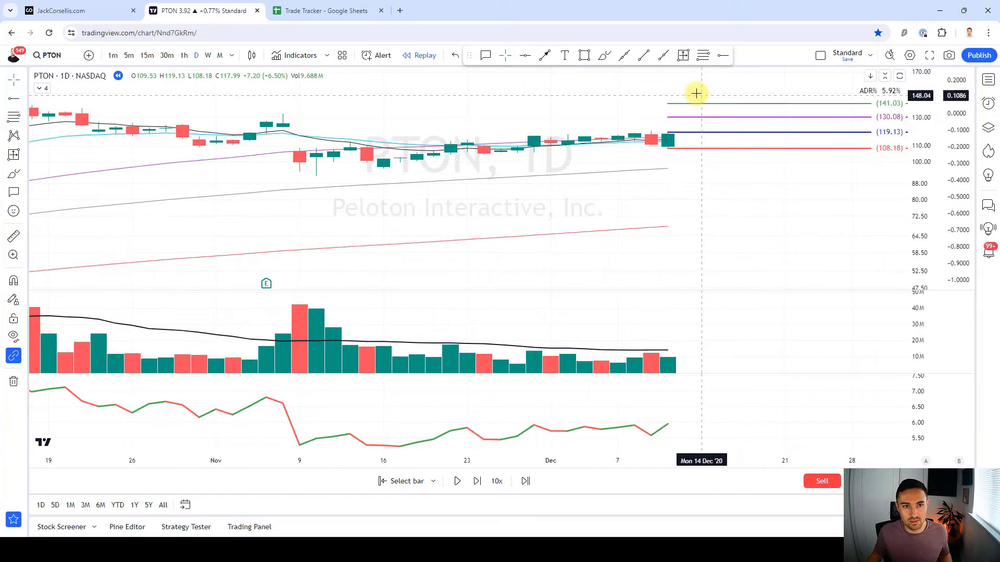
{"action": "left_click", "coordinate": [667, 133], "text": "shift"}
{"action": "left_click", "coordinate": [777, 197]}
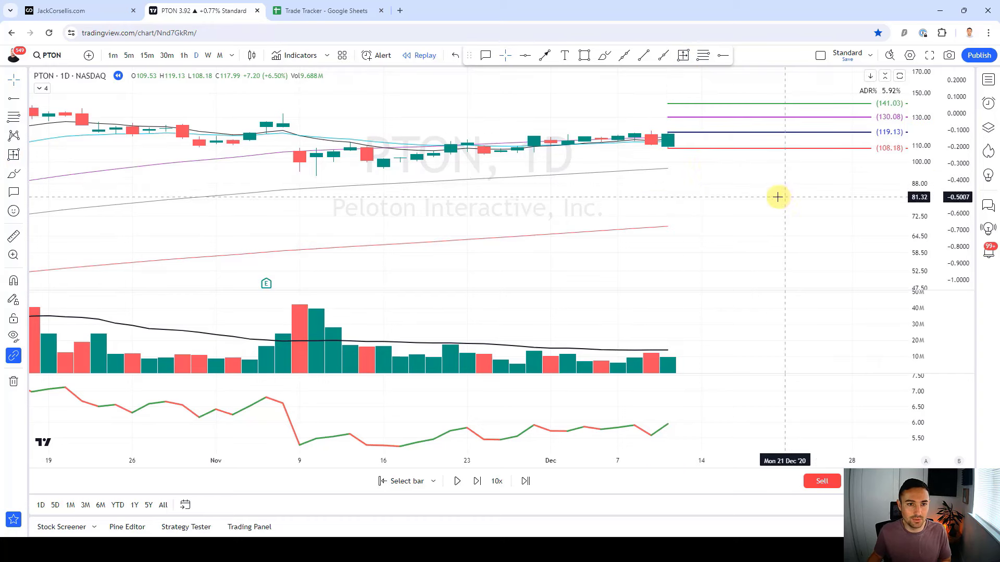
{"action": "left_click", "coordinate": [688, 149]}
{"action": "key", "text": "Delete"}
Advance the replay to 11 December 2020 and plot price target levels from that candle's high at 119.44 and low at 114.59
{"action": "key", "text": "shift+Right"}
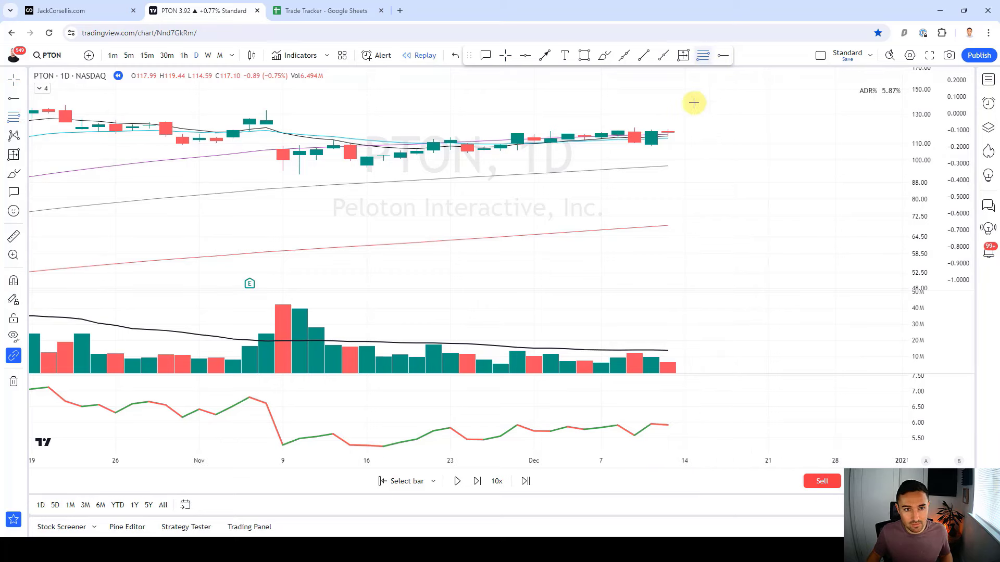
{"action": "left_click", "coordinate": [668, 115], "text": "ctrl"}
{"action": "left_click", "coordinate": [669, 147], "text": "ctrl"}
{"action": "left_click", "coordinate": [688, 188]}
Measure from 119.44 to 114.59 three bars past the 11 December candle, and advance the replay to 14 December 2020
{"action": "left_click", "coordinate": [682, 53]}
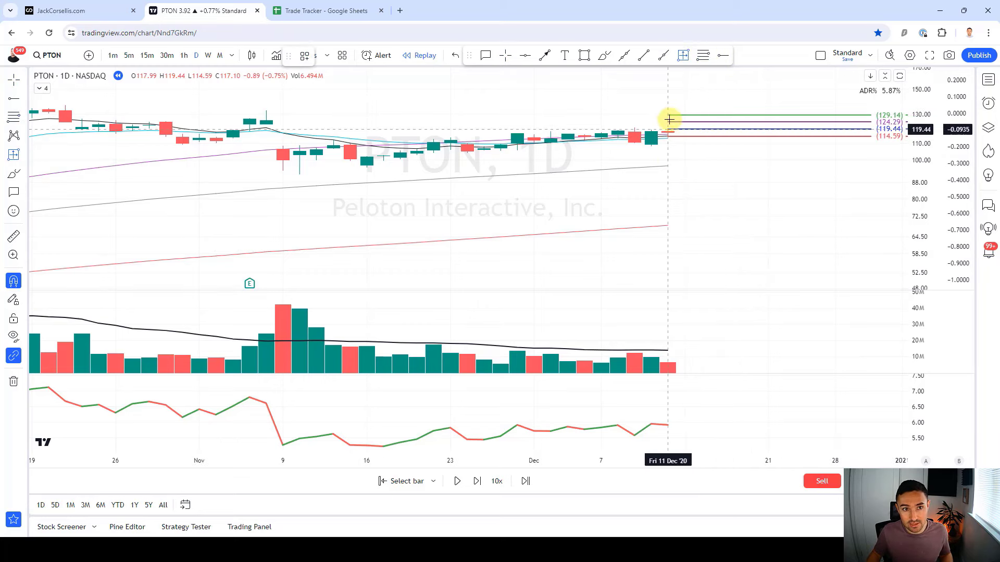
{"action": "left_click", "coordinate": [669, 121], "text": "ctrl"}
{"action": "left_click", "coordinate": [669, 147], "text": "ctrl"}
{"action": "key", "text": "Right"}
{"action": "key", "text": "Right"}
{"action": "key", "text": "Right"}
{"action": "left_click", "coordinate": [666, 237]}
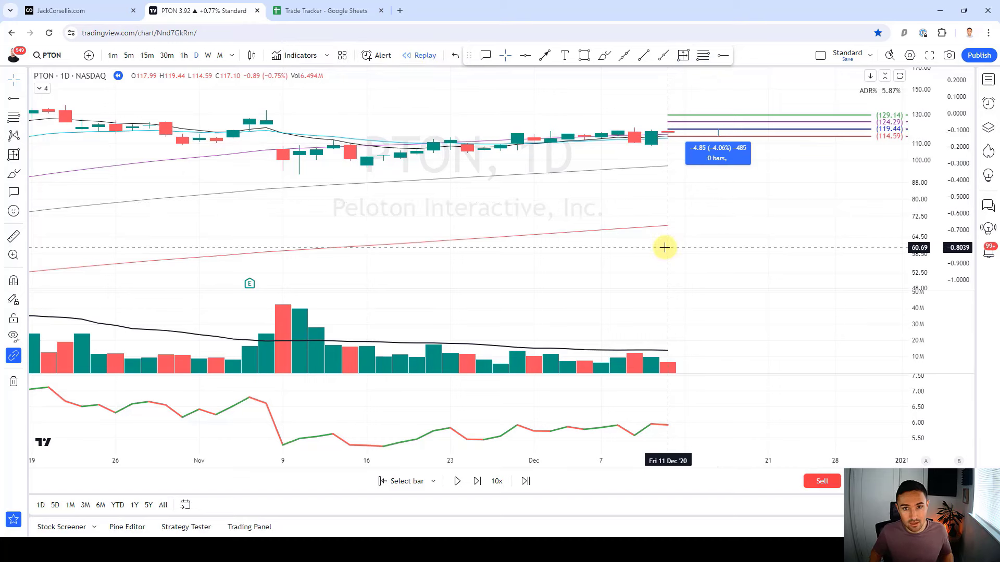
{"action": "key", "text": "shift+Right"}
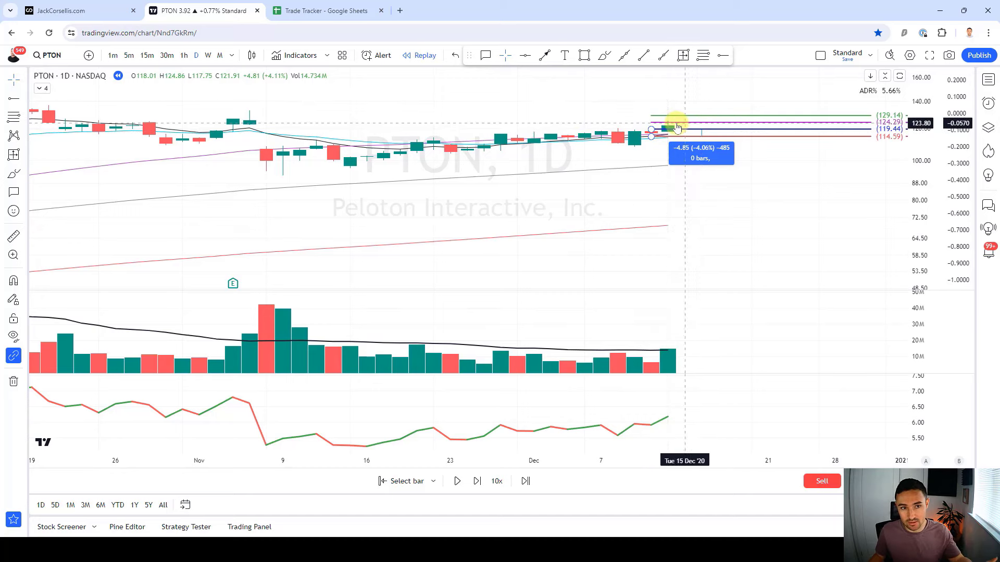
Add an "ENTRY" callout pointing at the 14 December 2020 candle
{"action": "left_click", "coordinate": [486, 55]}
{"action": "left_click", "coordinate": [668, 125]}
{"action": "left_click", "coordinate": [597, 97]}
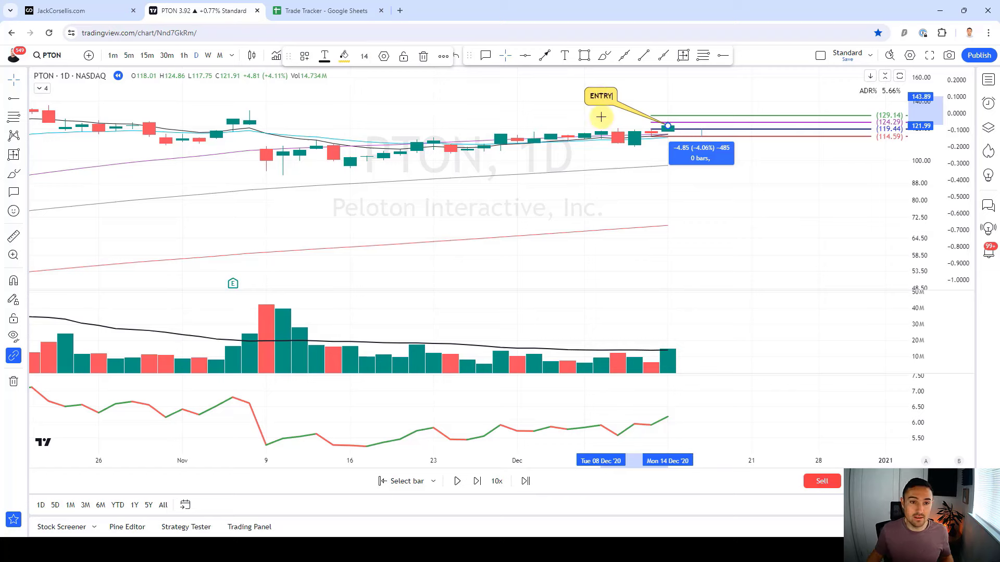
{"action": "left_click", "coordinate": [739, 235]}
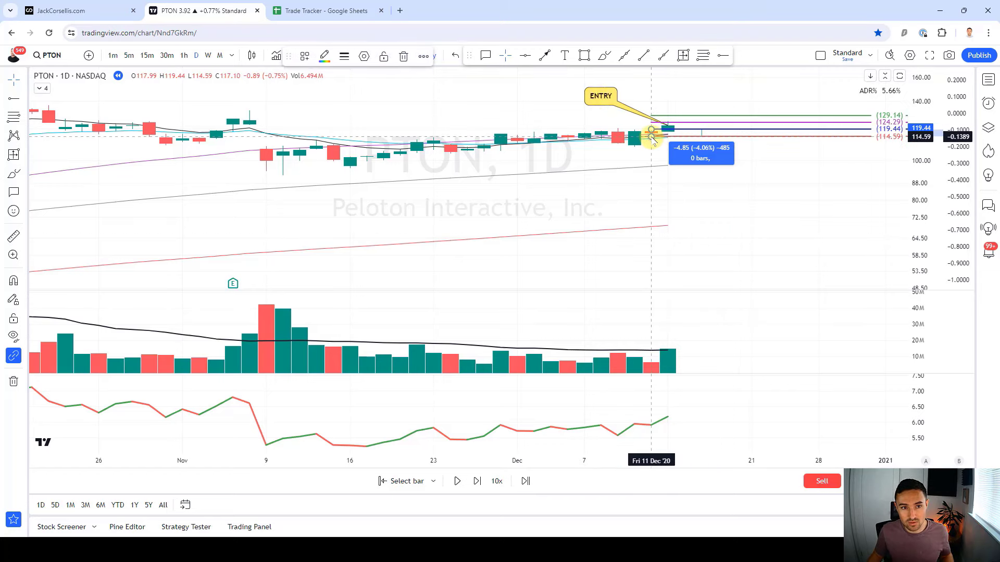
Raise the lower anchor of the 119.44 price target levels to 116.37 and change the callout text to "ENTRY + 1/2"
{"action": "left_click_drag", "start_coordinate": [652, 138], "coordinate": [651, 134]}
{"action": "left_click", "coordinate": [703, 178]}
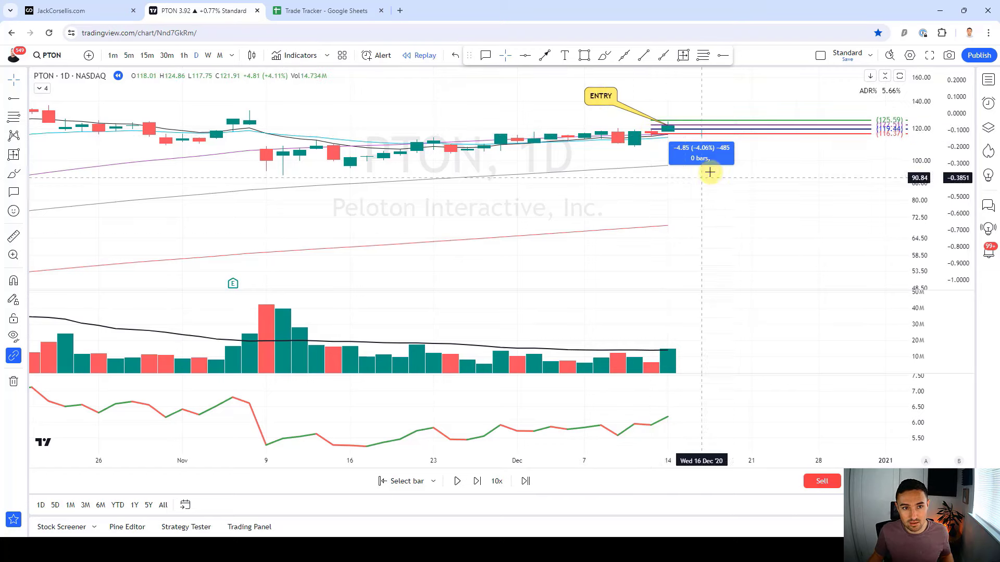
{"action": "double_click", "coordinate": [603, 97]}
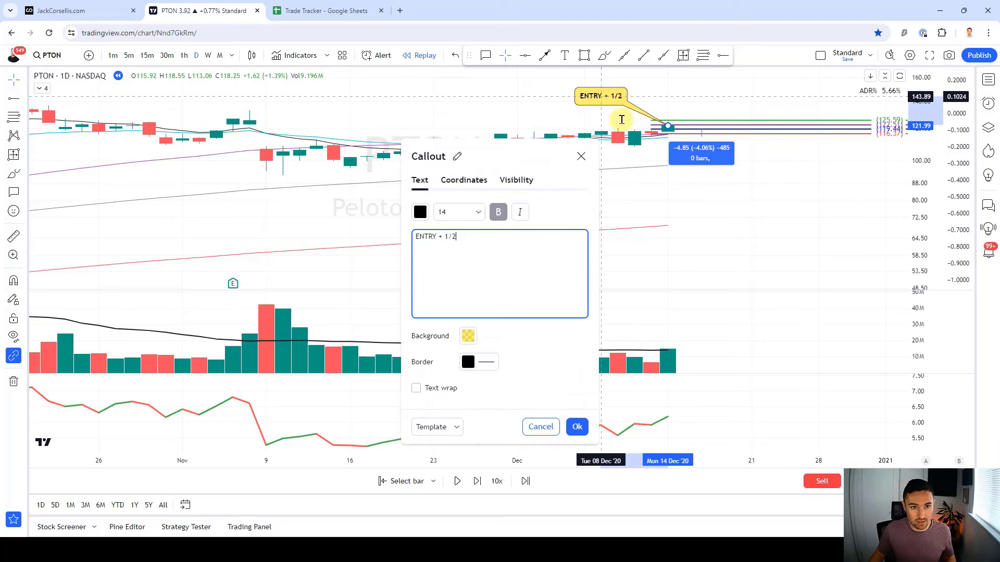
{"action": "left_click", "coordinate": [692, 199]}
Advance the replay from the 14 December entry to 21 December 2020
{"action": "key", "text": "shift+Right"}
{"action": "key", "text": "shift+Right"}
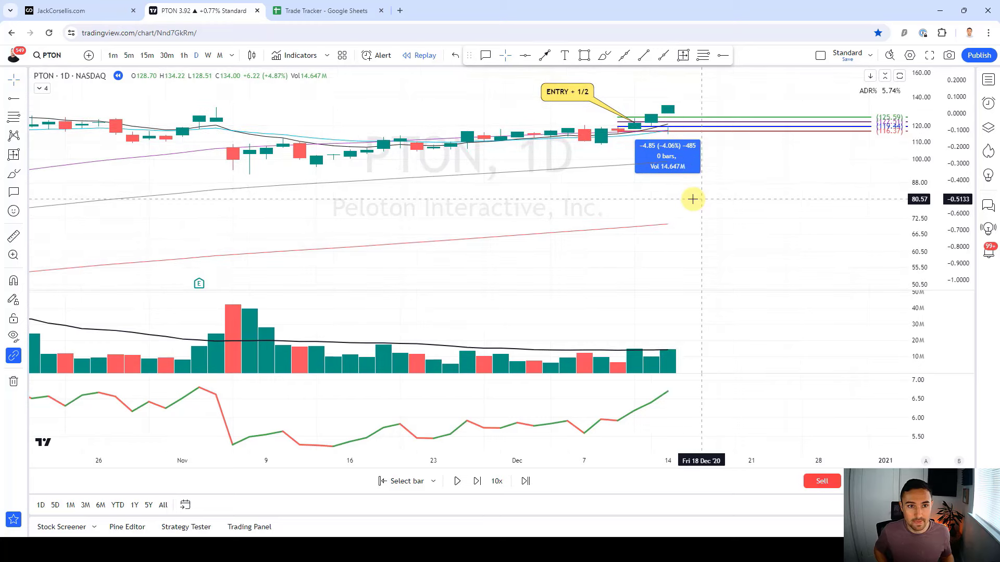
{"action": "key", "text": "shift+Right"}
{"action": "key", "text": "shift+Right"}
{"action": "key", "text": "shift+Right"}
{"action": "key", "text": "shift+Right"}
{"action": "key", "text": "shift+Right"}
{"action": "scroll", "coordinate": [683, 186], "scroll_direction": "down", "scroll_amount": 2}
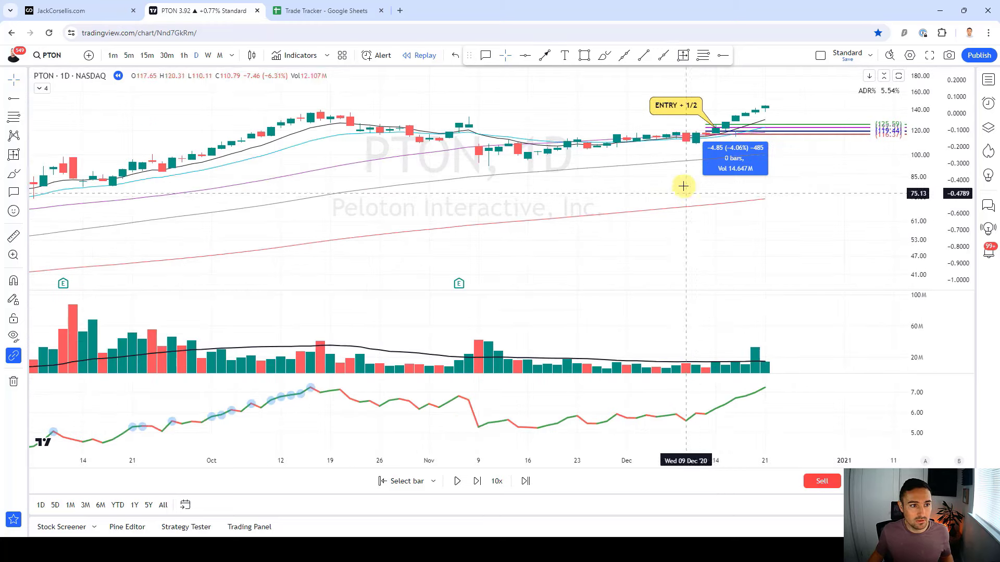
{"action": "scroll", "coordinate": [578, 178], "scroll_direction": "down", "scroll_amount": 4}
{"action": "scroll", "coordinate": [477, 188], "scroll_direction": "up", "scroll_amount": 8}
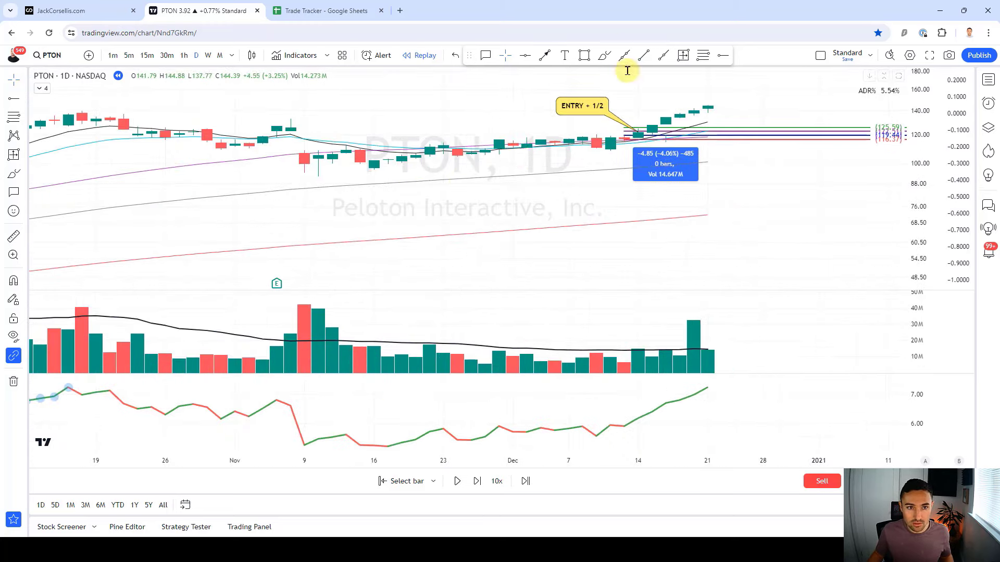
Advance the replay to 4 January 2021 and mark that candle with a short downward arrow
{"action": "key", "text": "shift+Right"}
{"action": "key", "text": "shift+Right"}
{"action": "key", "text": "shift+Right"}
{"action": "key", "text": "shift+Right"}
{"action": "key", "text": "shift+Right"}
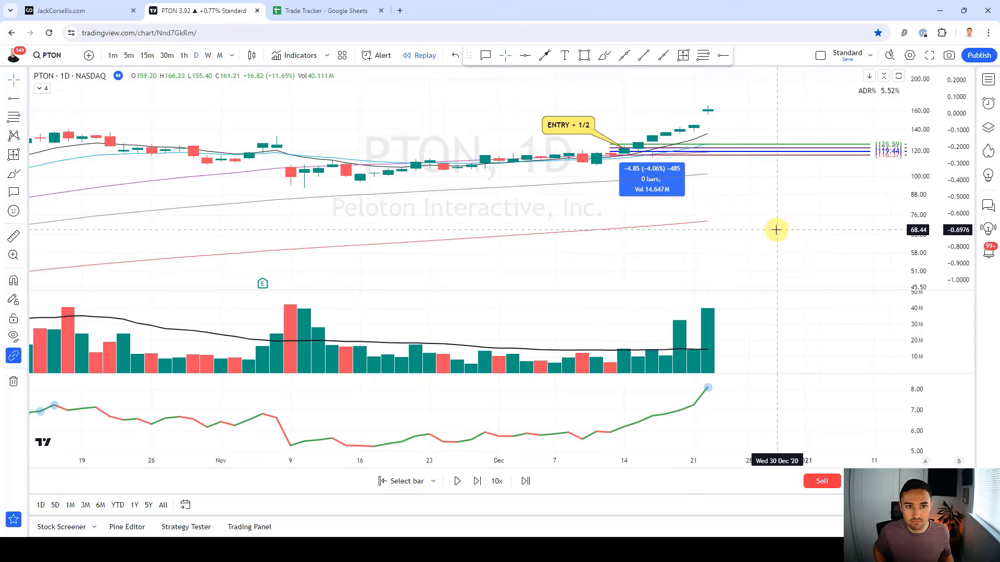
{"action": "key", "text": "shift+Right"}
{"action": "key", "text": "shift+Right"}
{"action": "key", "text": "shift+Right"}
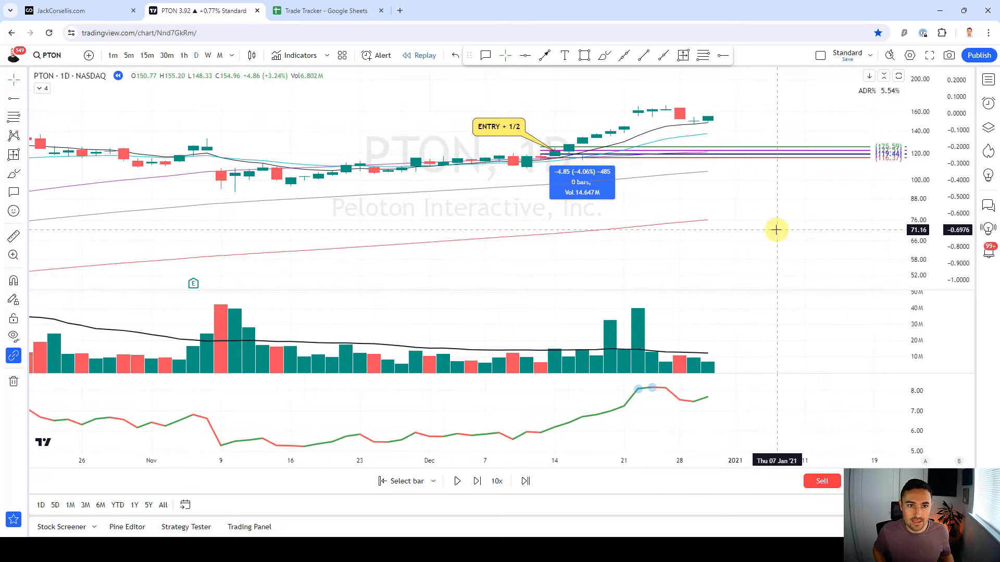
{"action": "left_click", "coordinate": [544, 55]}
{"action": "left_click", "coordinate": [708, 105]}
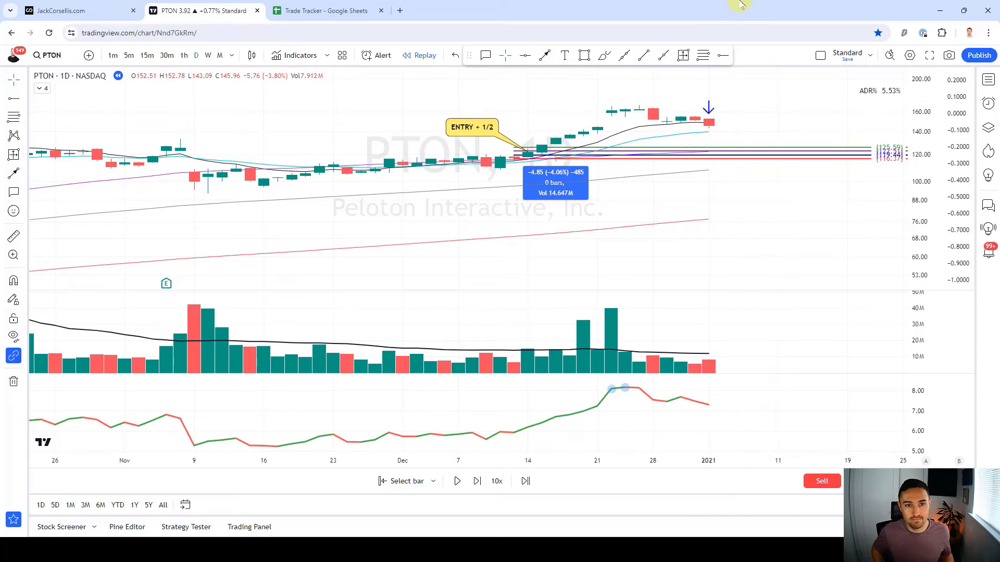
Advance the replay to 6 January 2021 and plot price target levels from that candle's high at 144.97 and low at 140.74
{"action": "key", "text": "shift+Right"}
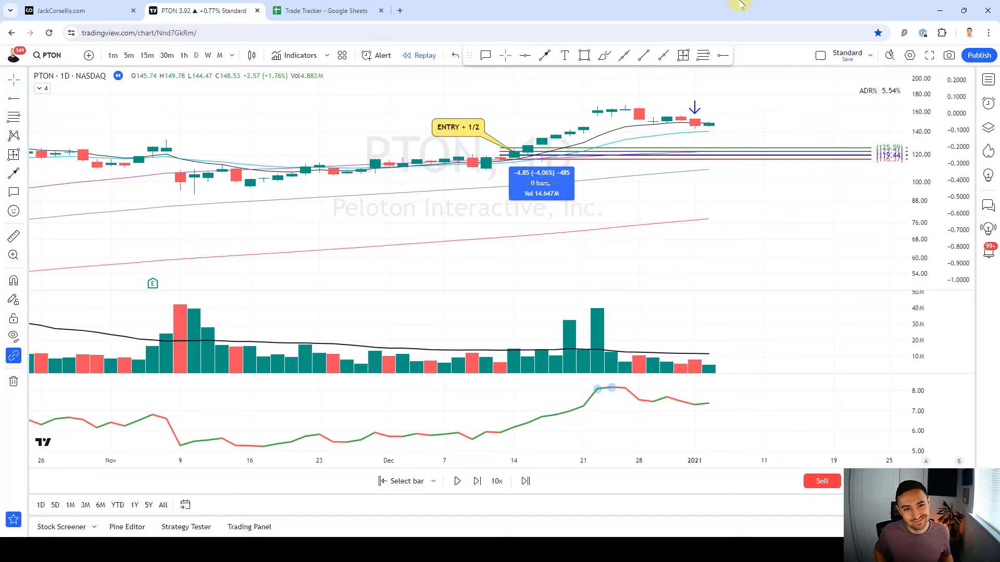
{"action": "key", "text": "shift+Right"}
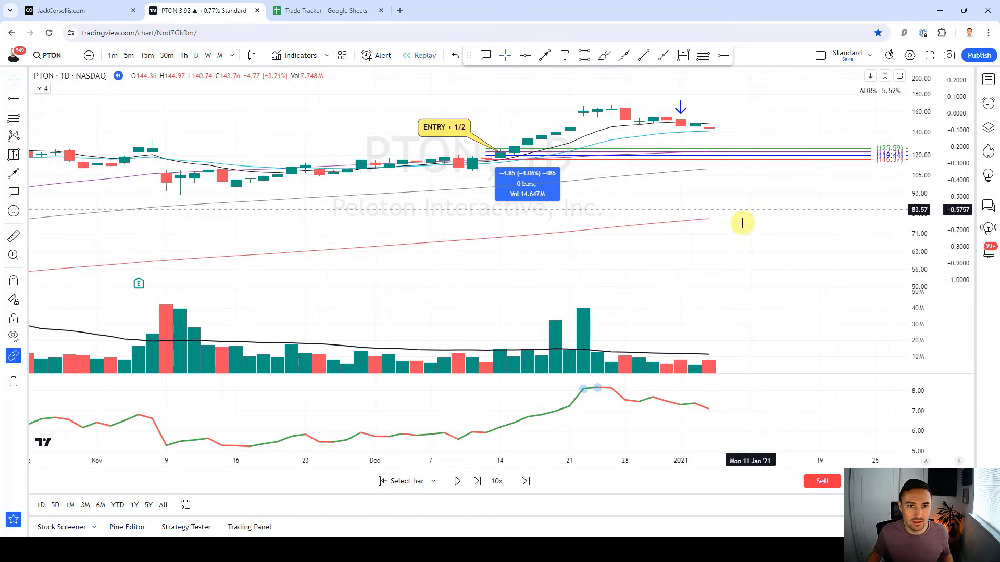
{"action": "scroll", "coordinate": [741, 222], "scroll_direction": "up", "scroll_amount": 2}
{"action": "left_click", "coordinate": [703, 56]}
{"action": "left_click", "coordinate": [670, 110], "text": "ctrl"}
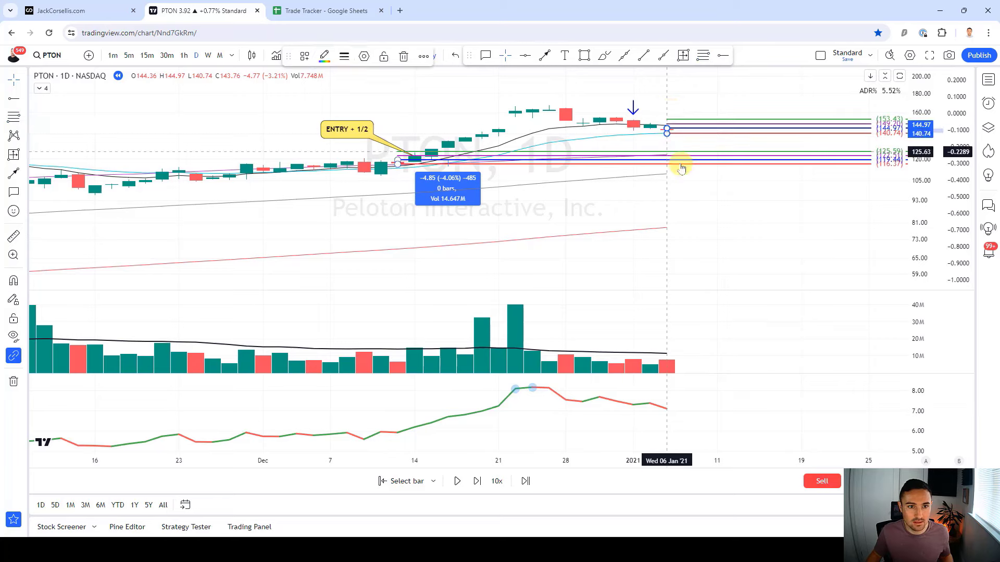
Measure from 144.97 to 140.74 three bars past the 6 January candle, and advance the replay to 7 January 2021
{"action": "left_click", "coordinate": [683, 55]}
{"action": "left_click", "coordinate": [668, 128]}
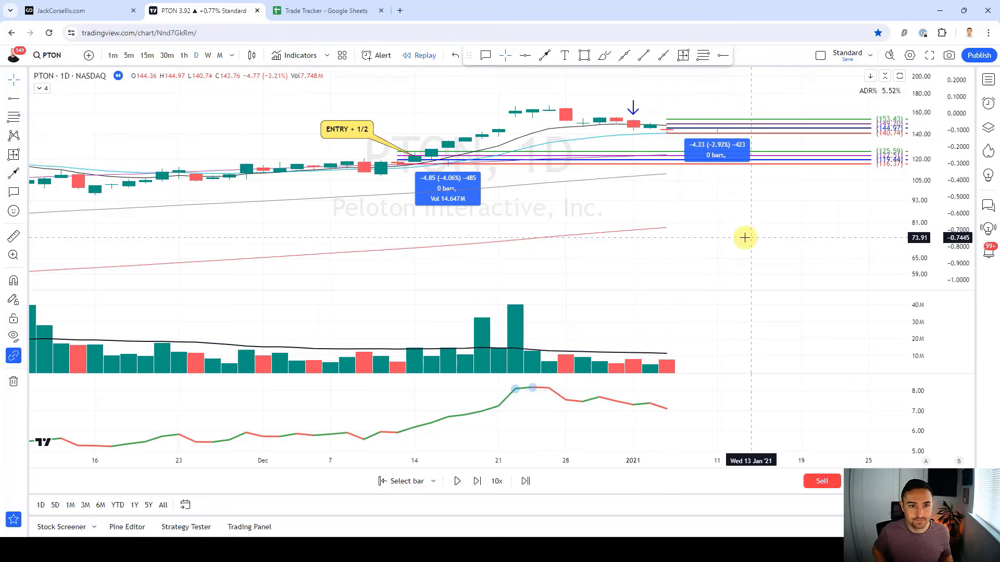
{"action": "key", "text": "shift+Right"}
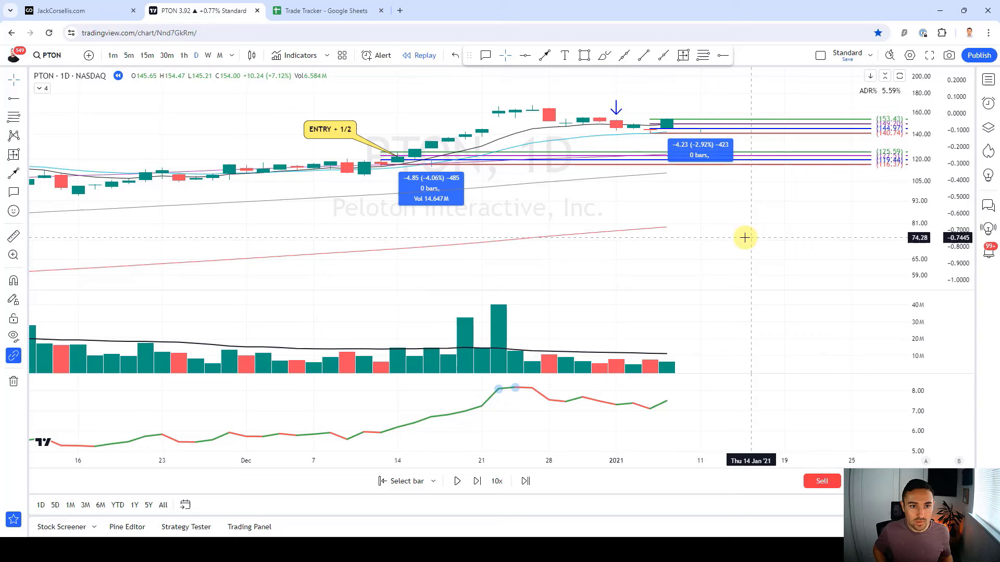
Add an "ENTRY + 1/2" callout pointing at the 7 January 2021 candle and reposition its text box clear above the candles
{"action": "left_click", "coordinate": [482, 59]}
{"action": "left_click", "coordinate": [667, 121]}
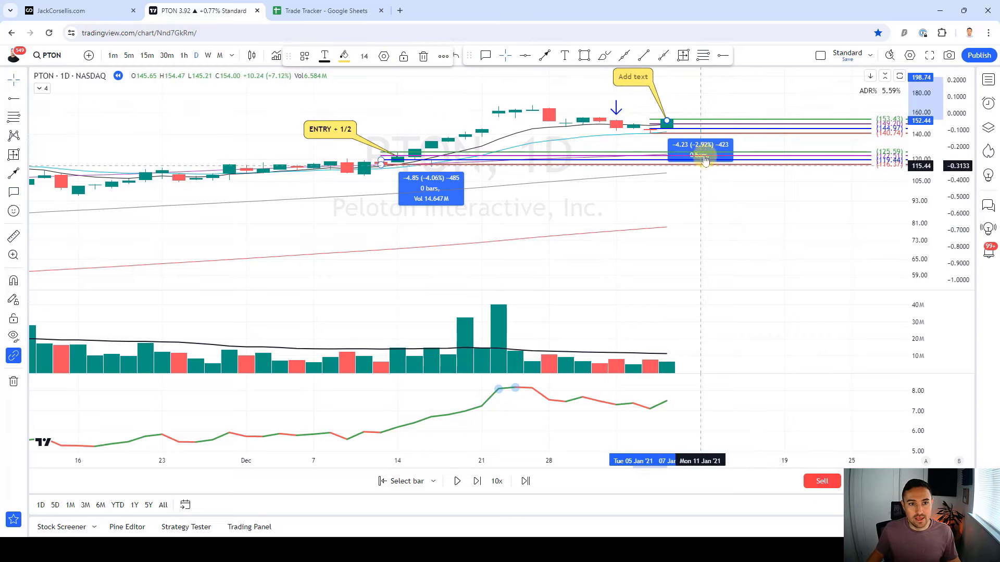
{"action": "left_click", "coordinate": [698, 69]}
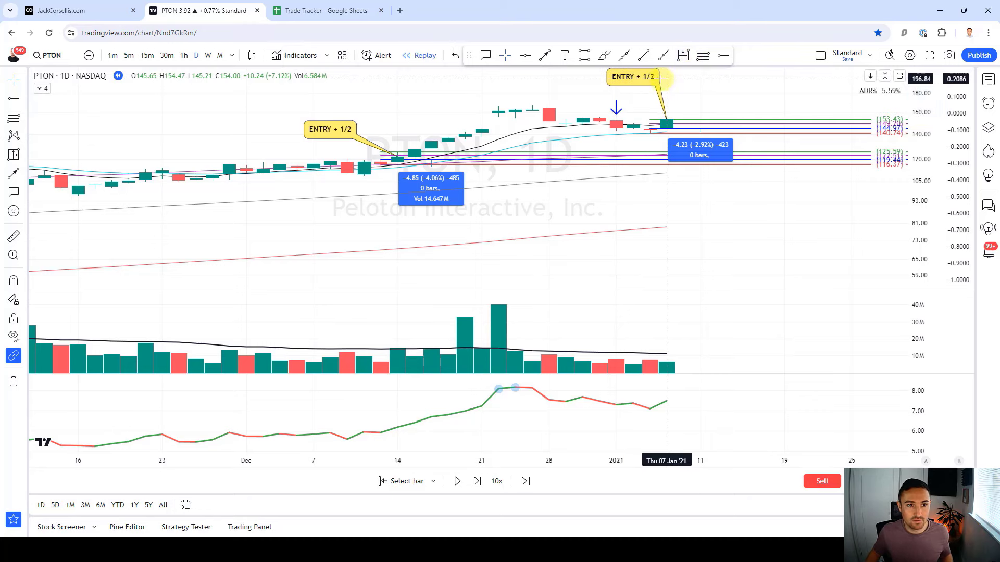
{"action": "left_click_drag", "start_coordinate": [644, 77], "coordinate": [627, 85]}
{"action": "left_click", "coordinate": [697, 89]}
Advance the replay to 12 January 2021 and shift the 144.97 to 140.74 measurement five bars later, to 19 January
{"action": "key", "text": "shift+Right"}
{"action": "key", "text": "shift+Right"}
{"action": "key", "text": "shift+Right"}
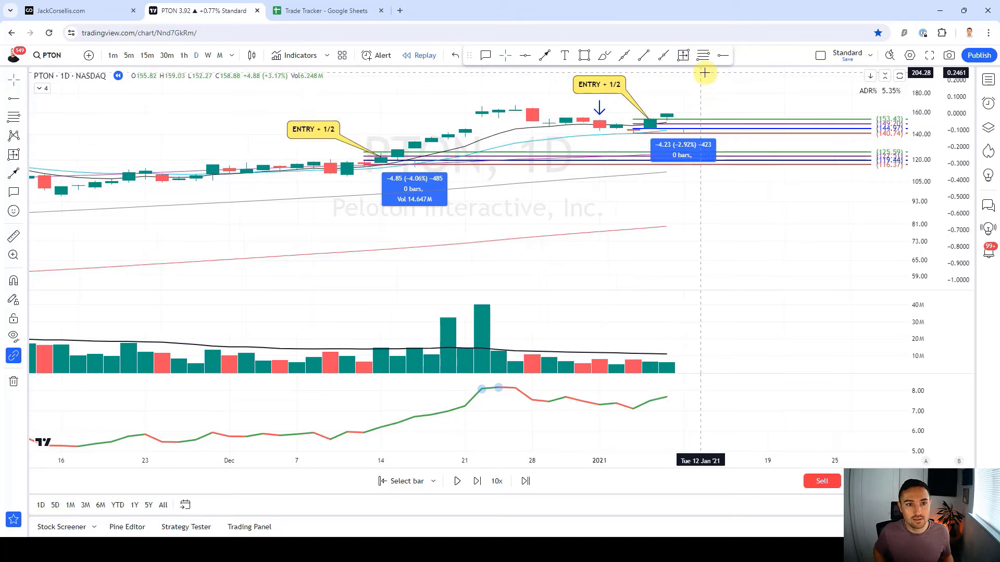
{"action": "left_click", "coordinate": [667, 149]}
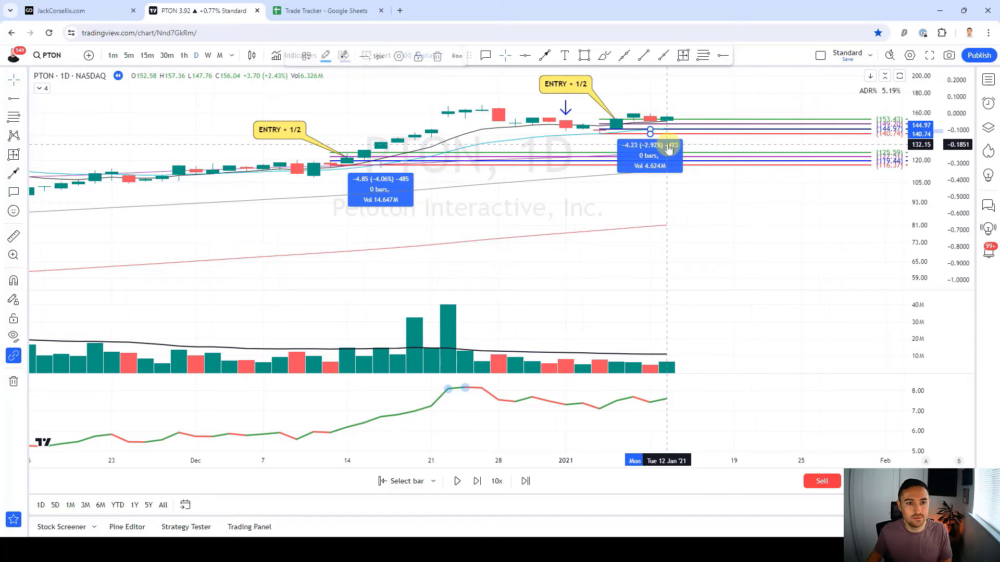
{"action": "key", "text": "Right"}
{"action": "key", "text": "Right"}
{"action": "key", "text": "Right"}
{"action": "key", "text": "Right"}
{"action": "key", "text": "Right"}
{"action": "left_click", "coordinate": [729, 271]}
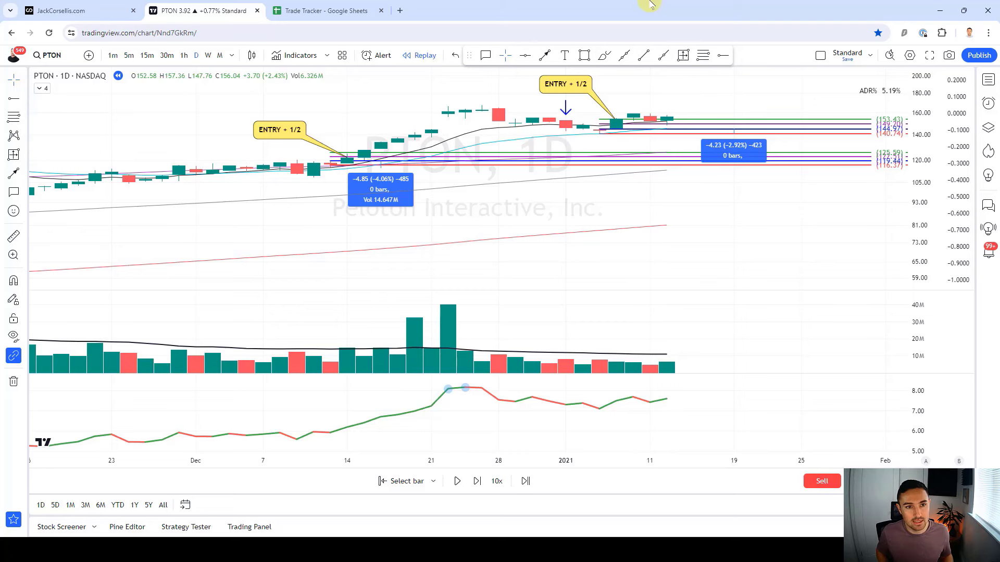
Advance the replay to 19 January 2021 and move the 144.97 to 140.74 measurement to 22 January
{"action": "key", "text": "shift+Right"}
{"action": "key", "text": "shift+Right"}
{"action": "key", "text": "shift+Right"}
{"action": "key", "text": "shift+Right"}
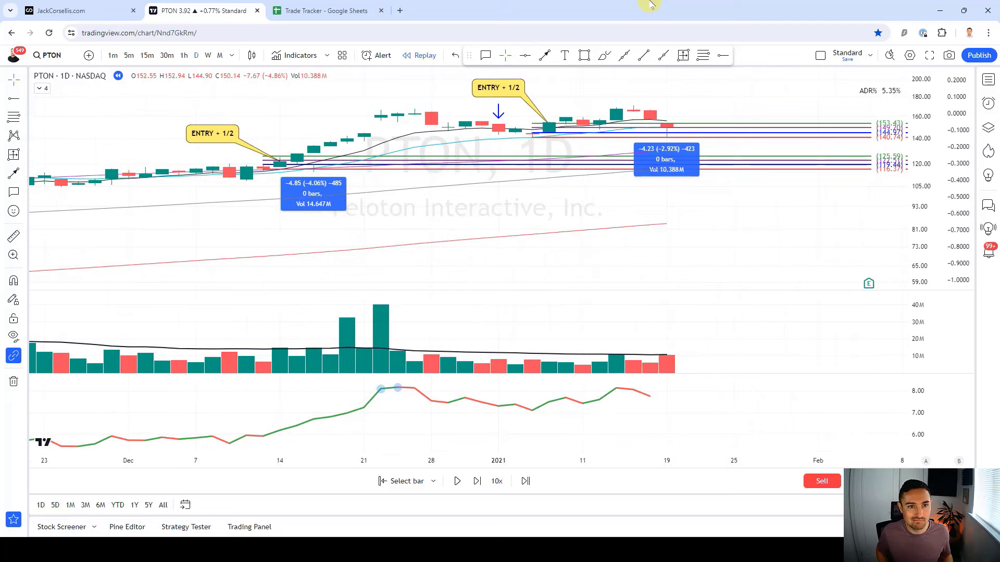
{"action": "left_click_drag", "start_coordinate": [658, 152], "coordinate": [725, 151]}
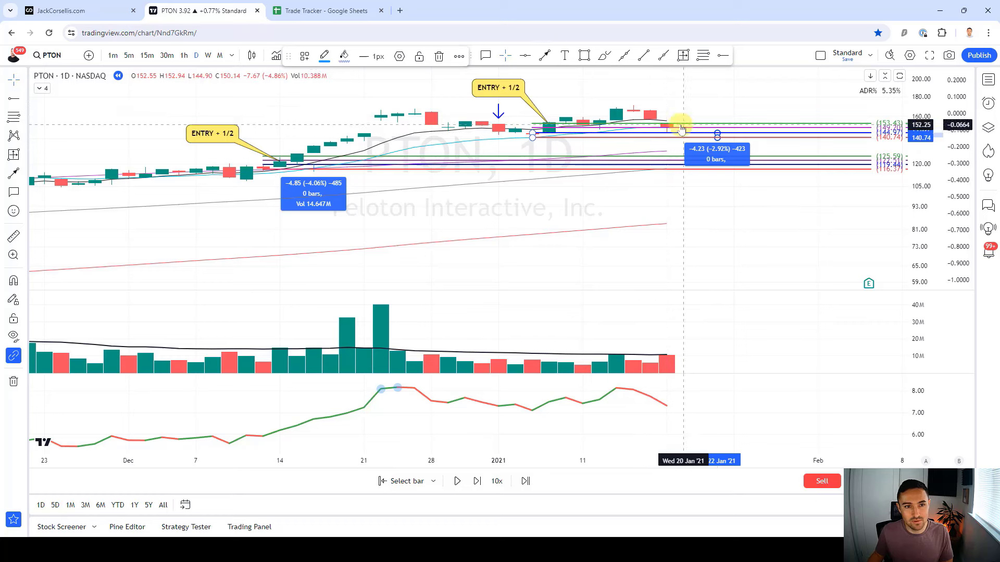
Draw a downward arrow onto the 19 January 2021 candle and colour it orange
{"action": "left_click", "coordinate": [546, 56]}
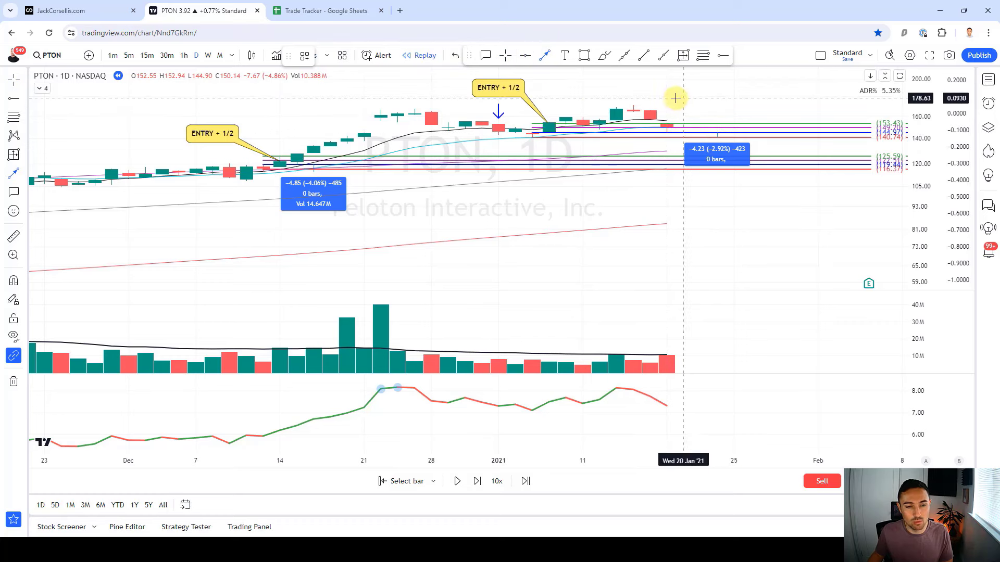
{"action": "left_click_drag", "start_coordinate": [667, 97], "coordinate": [667, 120]}
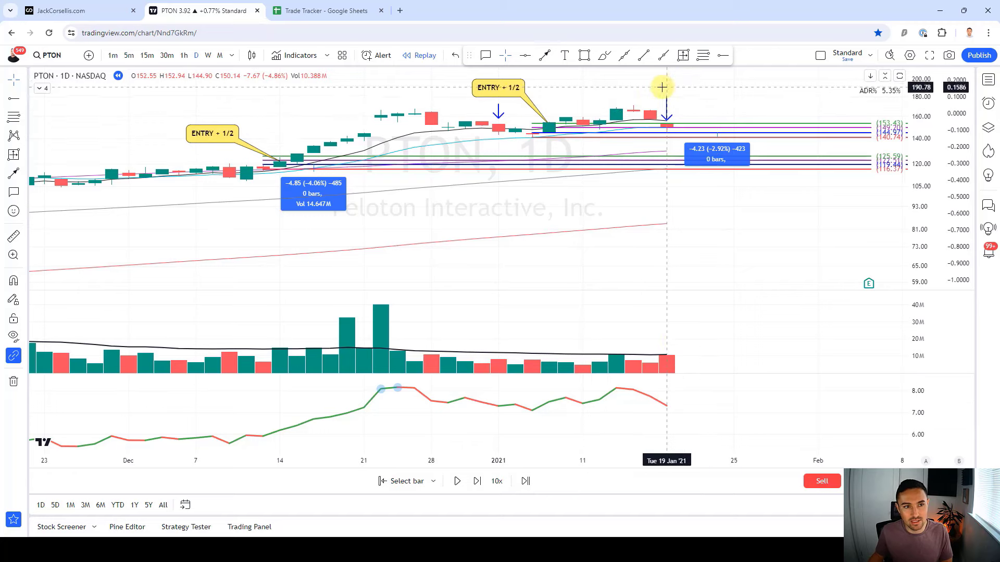
{"action": "left_click", "coordinate": [666, 109]}
{"action": "left_click", "coordinate": [324, 55]}
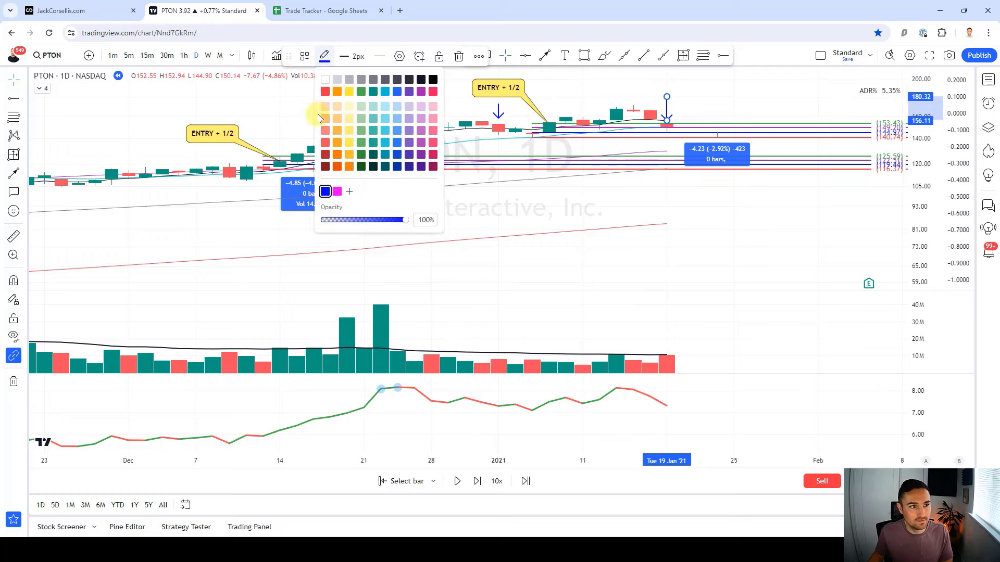
{"action": "left_click", "coordinate": [326, 92]}
{"action": "left_click", "coordinate": [717, 93]}
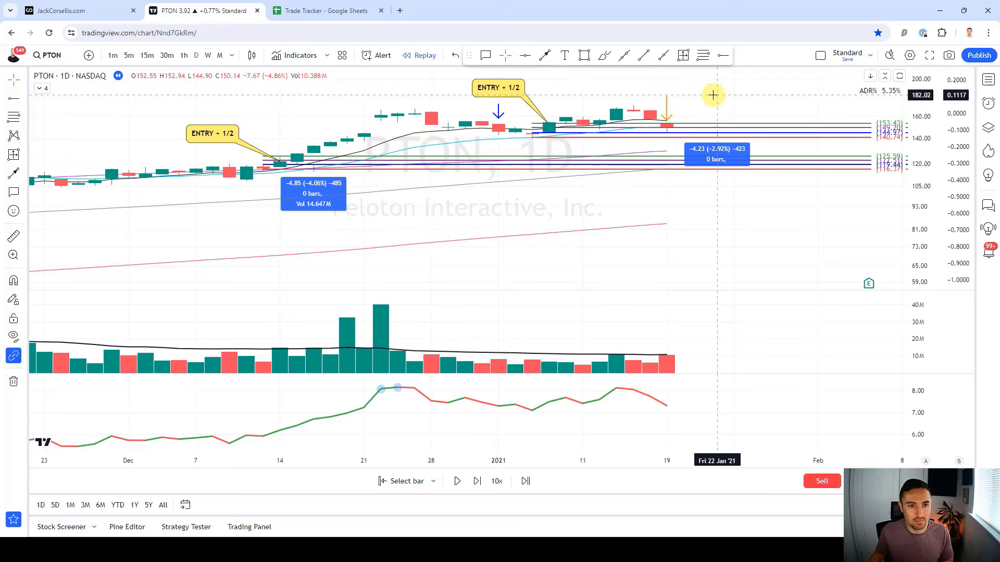
Advance the replay to 20 January 2021 and plot price target levels from that candle's high at 156.73 and low at 152.00
{"action": "key", "text": "shift+Right"}
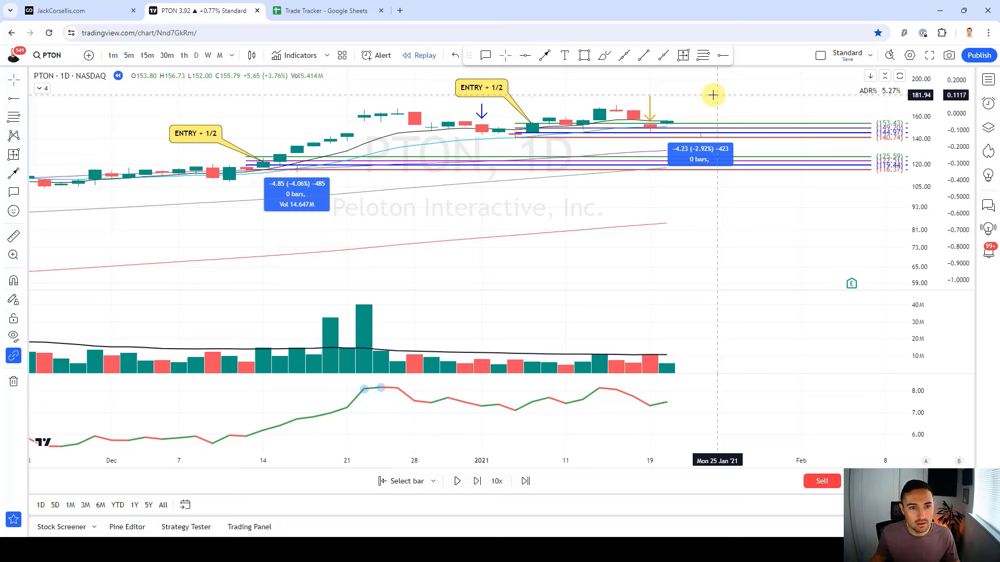
{"action": "left_click", "coordinate": [706, 58]}
{"action": "left_click", "coordinate": [664, 106]}
{"action": "left_click", "coordinate": [667, 123]}
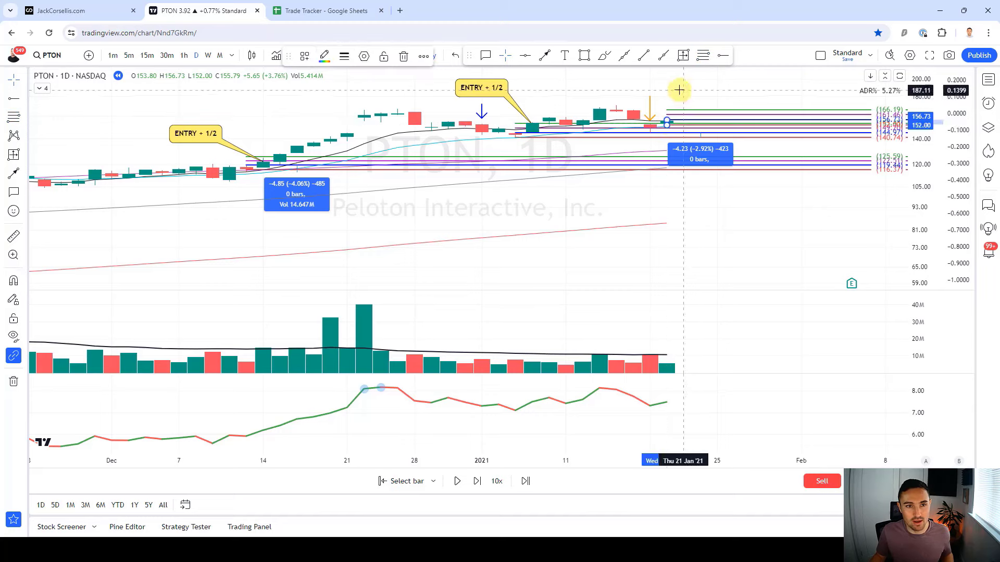
Measure the 20 January candle from 156.73 to 152.00 and move the measurement into the empty area past the candles
{"action": "left_click", "coordinate": [667, 120]}
{"action": "left_click", "coordinate": [667, 126]}
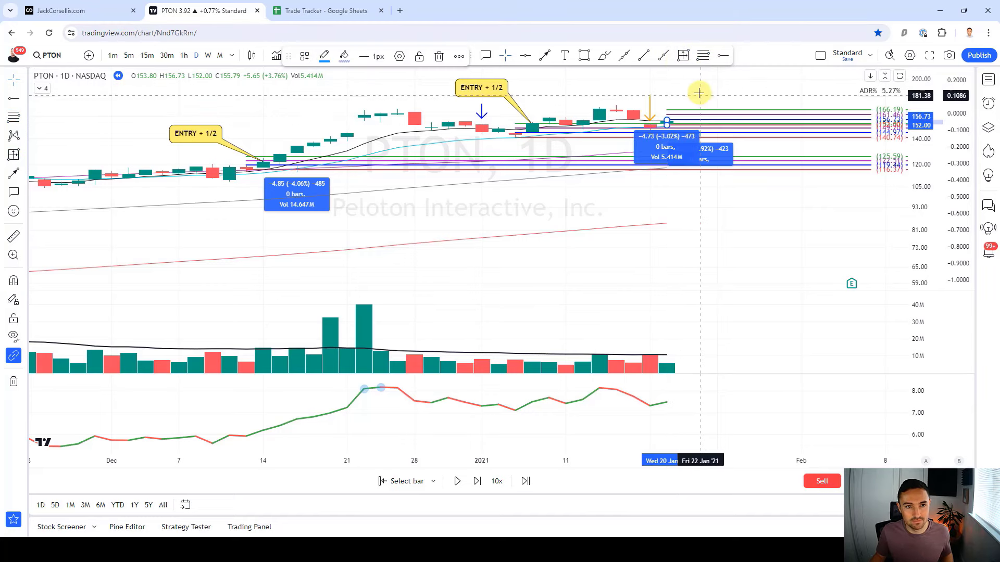
{"action": "left_click_drag", "start_coordinate": [667, 144], "coordinate": [780, 87]}
{"action": "left_click", "coordinate": [731, 80]}
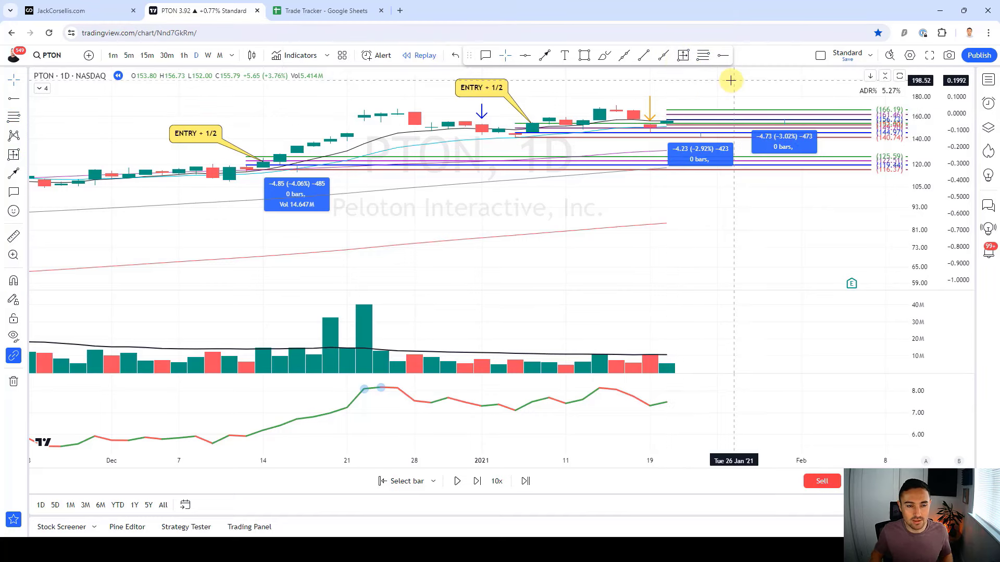
Advance the replay to 21 January 2021 and add an "ENTRY" callout pointing at that candle
{"action": "key", "text": "shift+Right"}
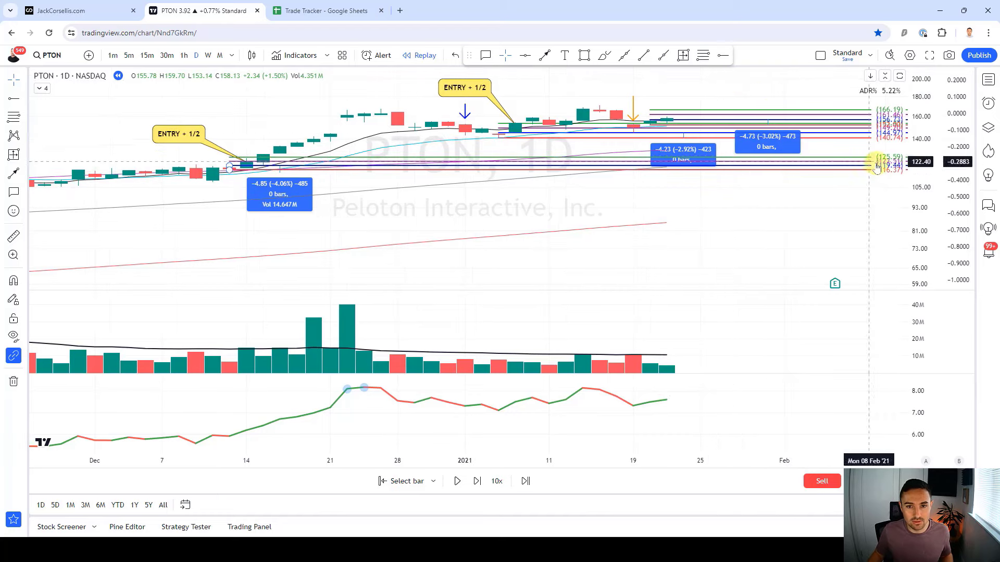
{"action": "left_click_drag", "start_coordinate": [911, 193], "coordinate": [916, 135]}
{"action": "left_click_drag", "start_coordinate": [784, 235], "coordinate": [778, 302]}
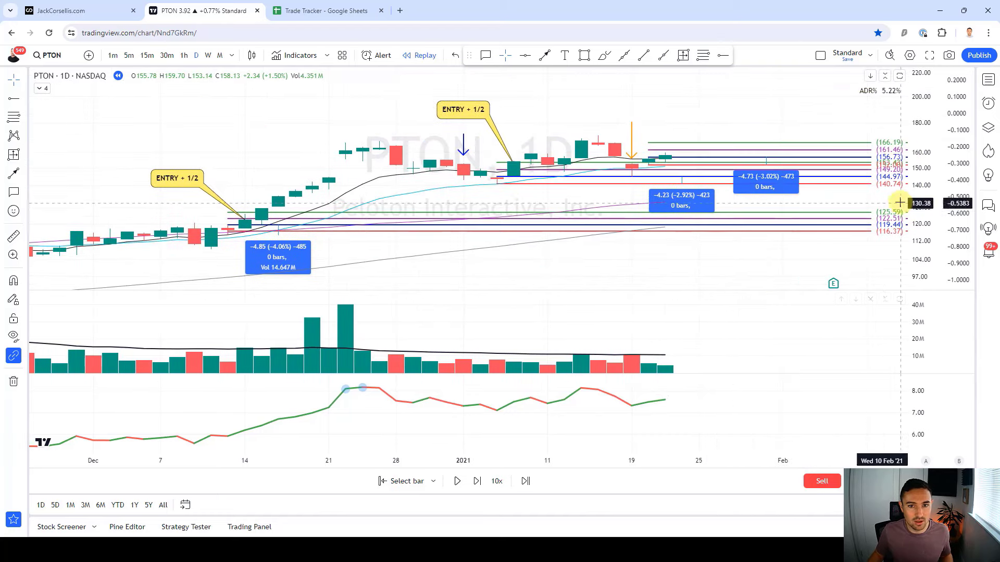
{"action": "left_click_drag", "start_coordinate": [921, 187], "coordinate": [920, 135]}
{"action": "scroll", "coordinate": [830, 165], "scroll_direction": "up", "scroll_amount": 1}
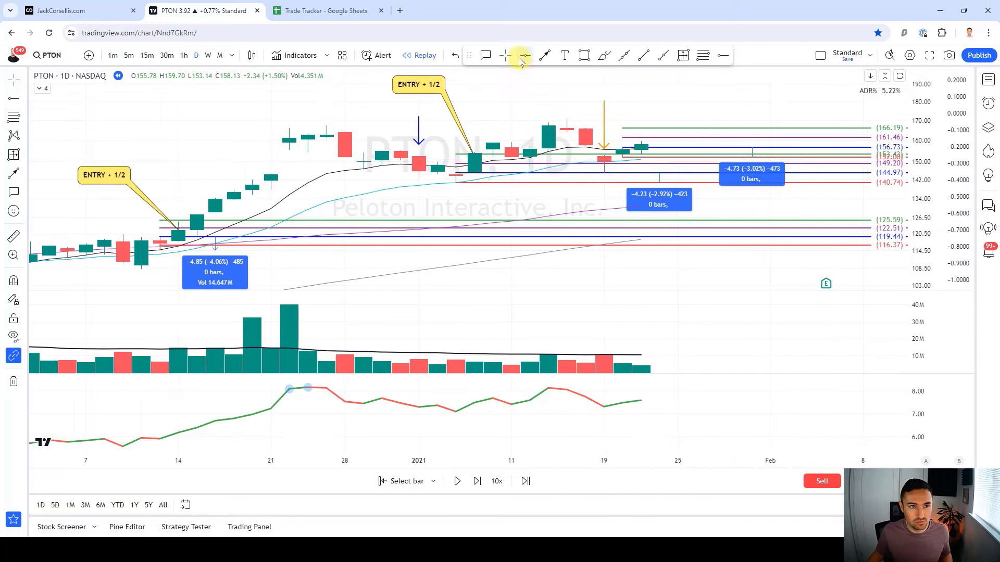
{"action": "left_click", "coordinate": [641, 146]}
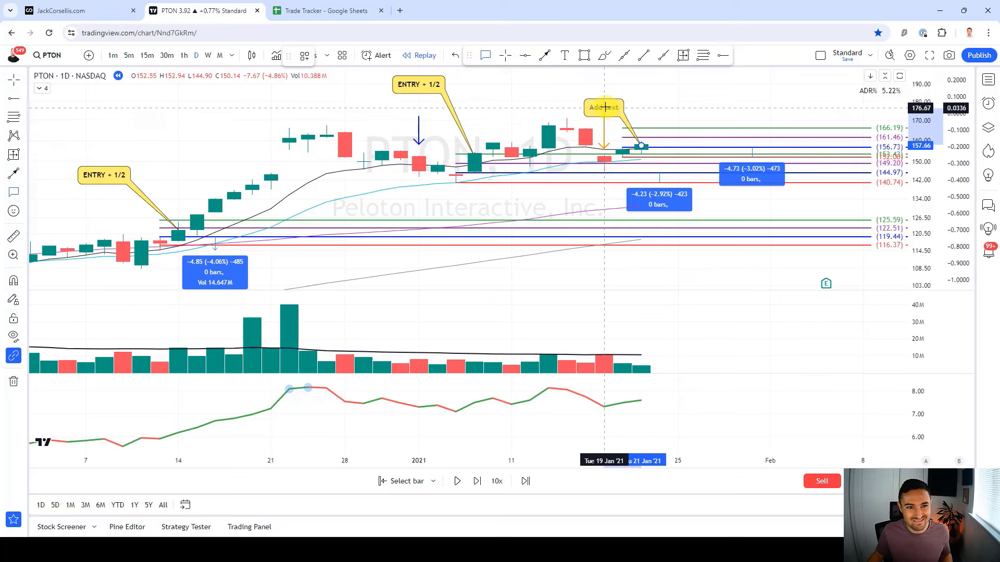
{"action": "left_click", "coordinate": [606, 103]}
{"action": "type", "text": "ENTRY"}
{"action": "left_click", "coordinate": [737, 111]}
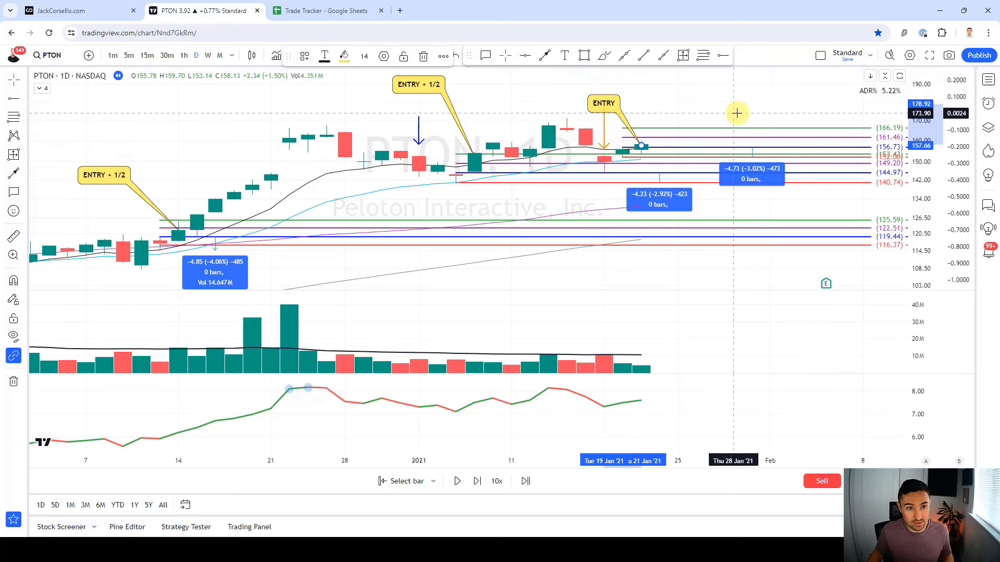
Move the "ENTRY" callout up and back from its candle and advance the replay to 22 January 2021
{"action": "left_click_drag", "start_coordinate": [613, 105], "coordinate": [593, 89]}
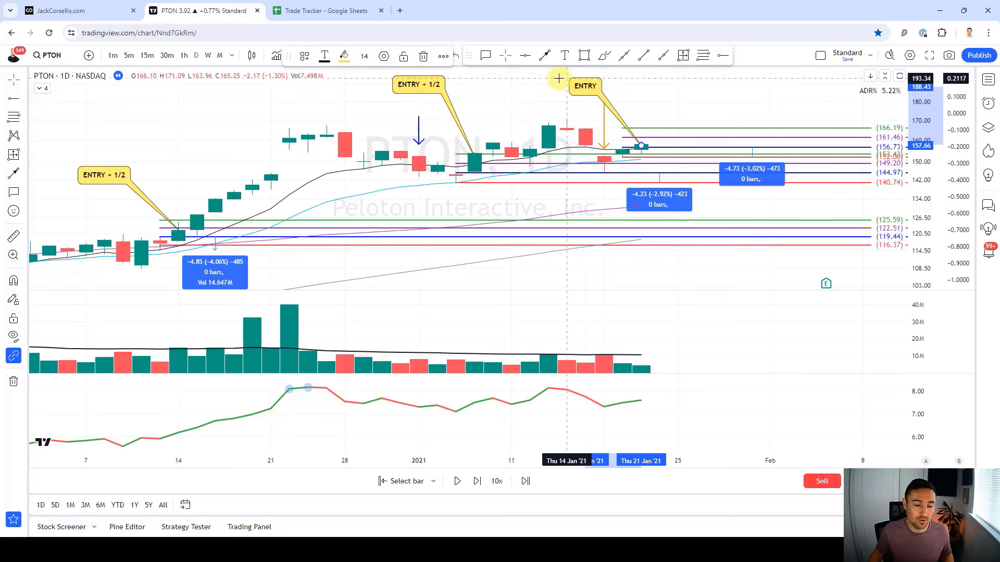
{"action": "left_click", "coordinate": [493, 97]}
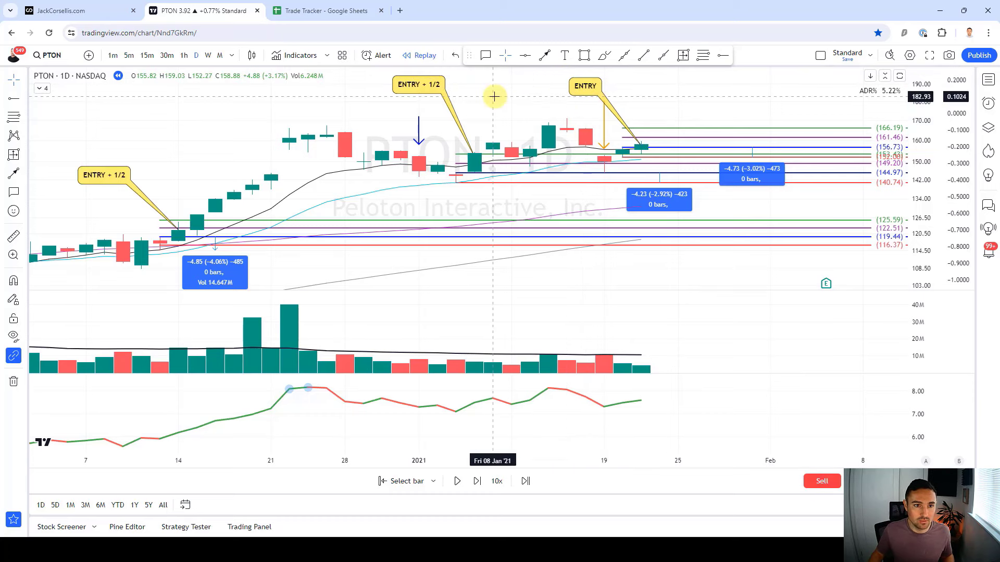
{"action": "key", "text": "shift+Right"}
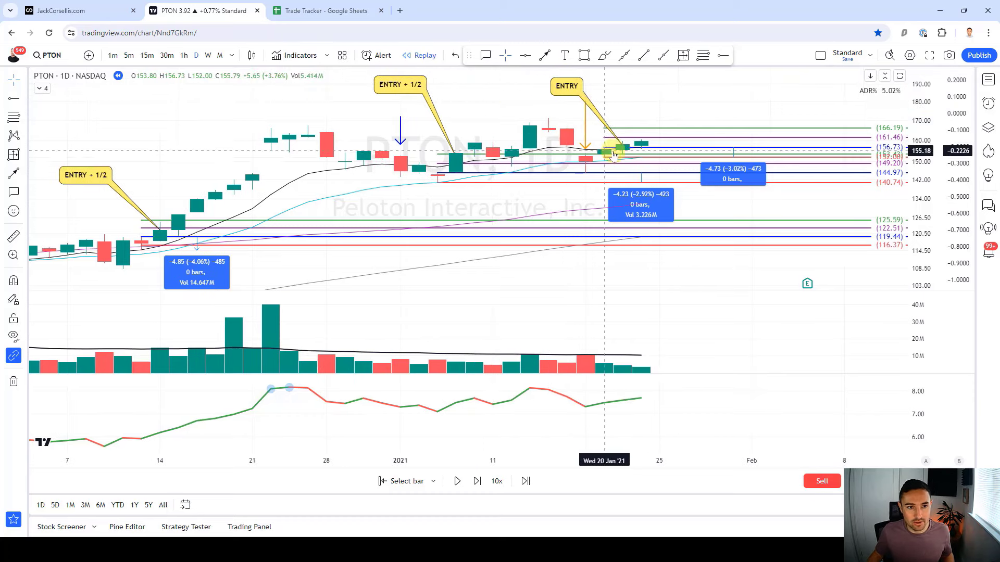
Raise the lower anchor of the newest price target levels to about 153.72 and shorten the adjacent measurement to about 2.77 (1.77%)
{"action": "left_click_drag", "start_coordinate": [605, 158], "coordinate": [605, 154]}
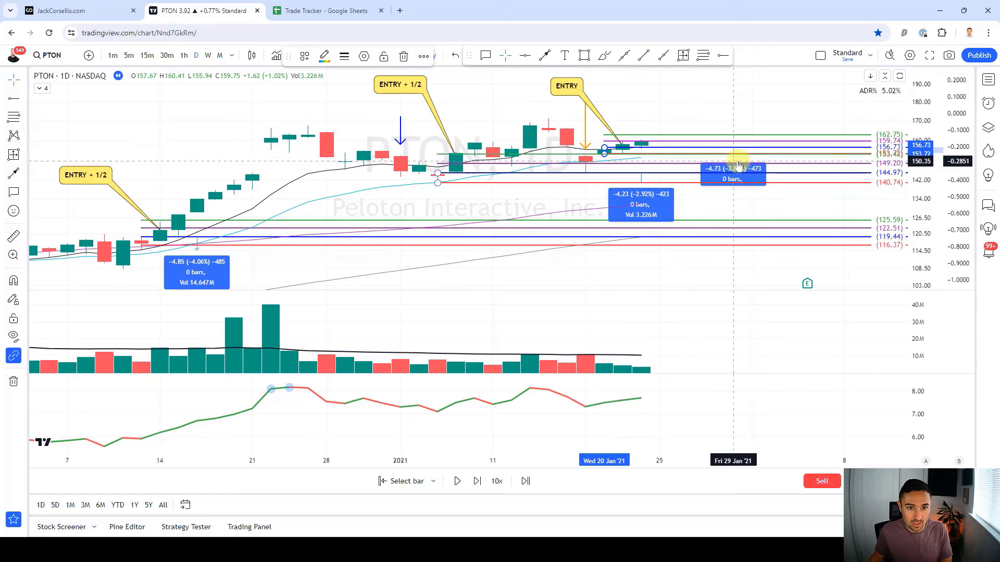
{"action": "left_click_drag", "start_coordinate": [733, 157], "coordinate": [735, 156]}
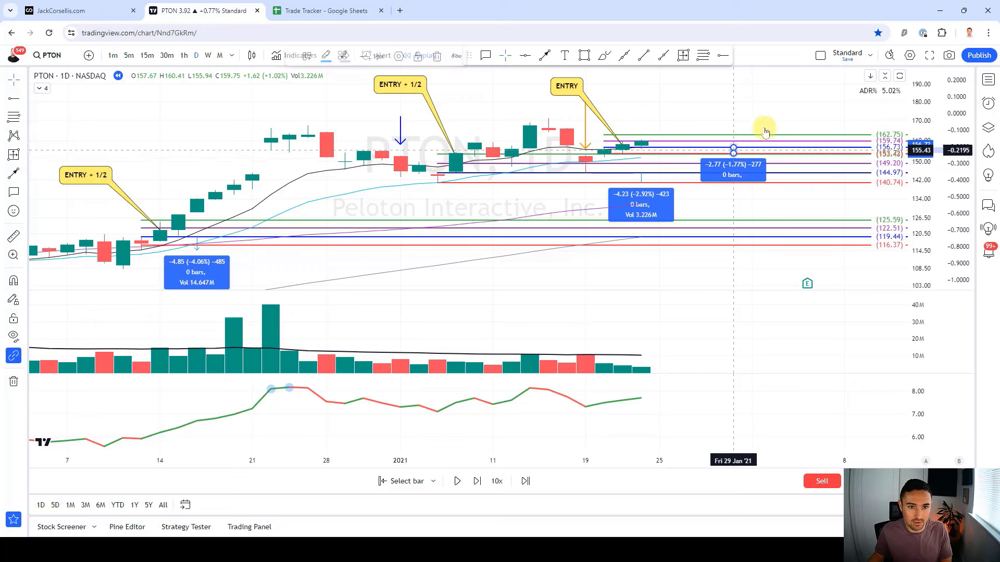
Add a "1/2" callout pointing at the 22 January 2021 candle and advance the replay to 26 January
{"action": "left_click", "coordinate": [641, 140]}
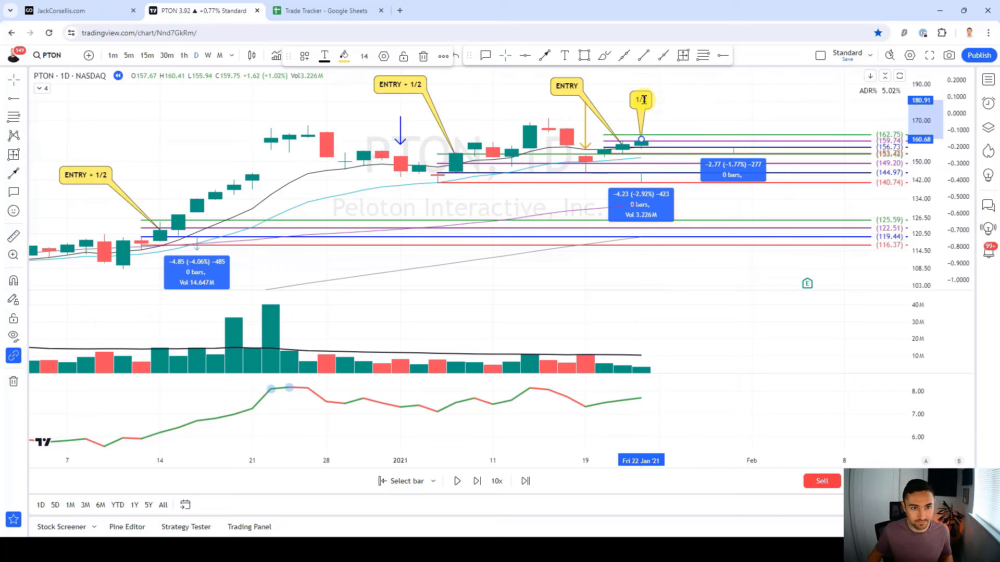
{"action": "left_click", "coordinate": [724, 116]}
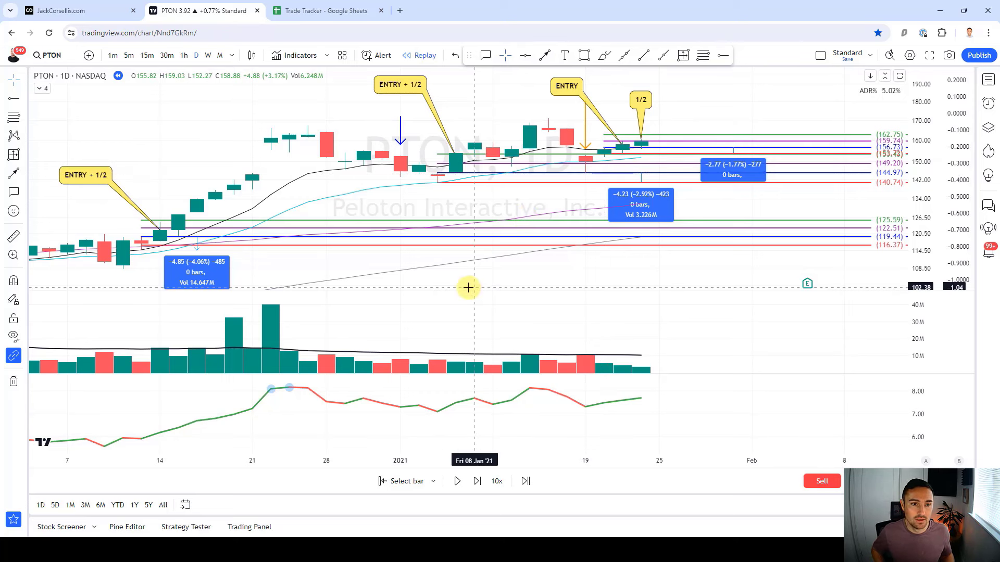
{"action": "key", "text": "shift+Right"}
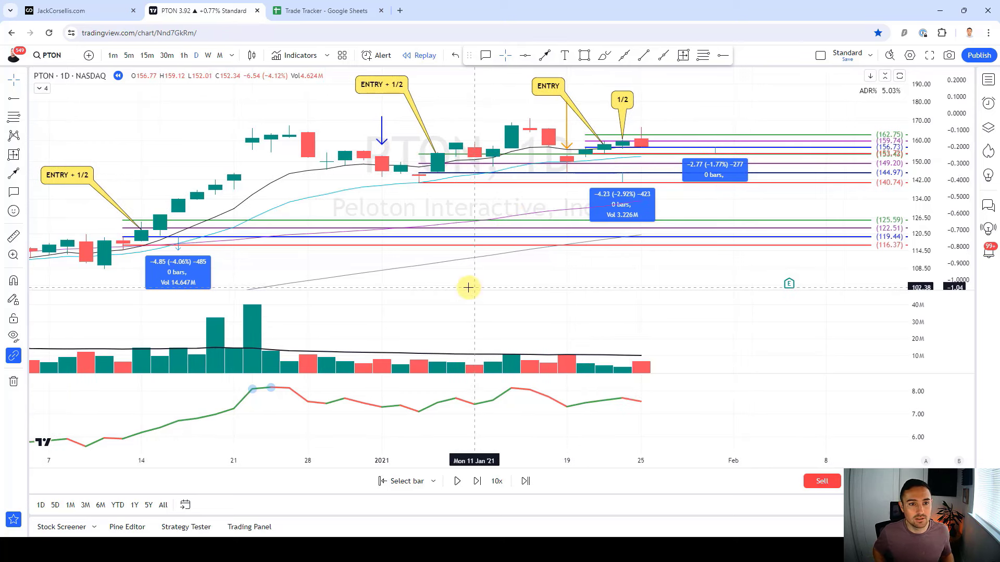
{"action": "key", "text": "shift+Right"}
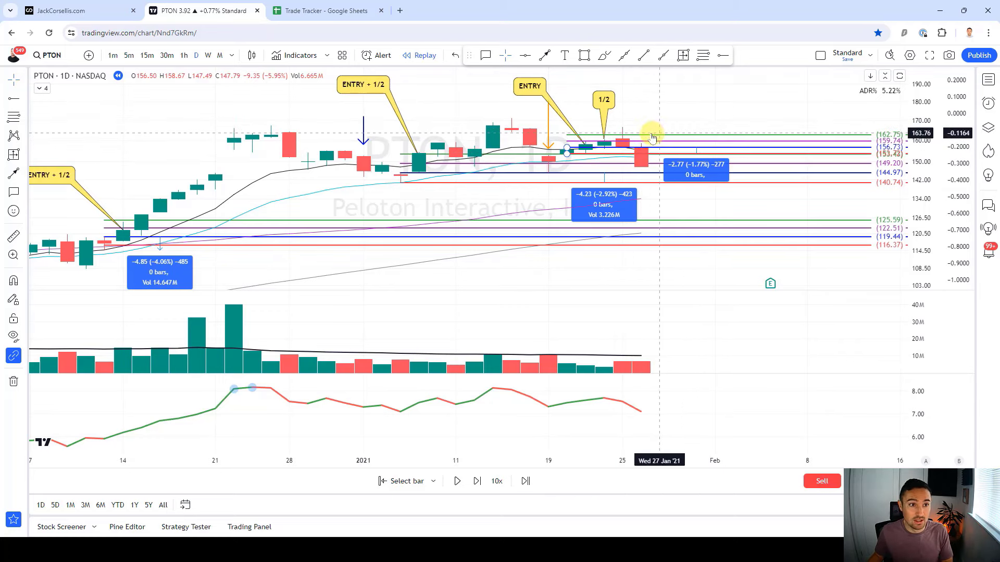
Switch to the Trade Tracker sheet and log a January L/MPB breakeven trade with count 1 and ticker PTON
{"action": "left_click", "coordinate": [320, 5]}
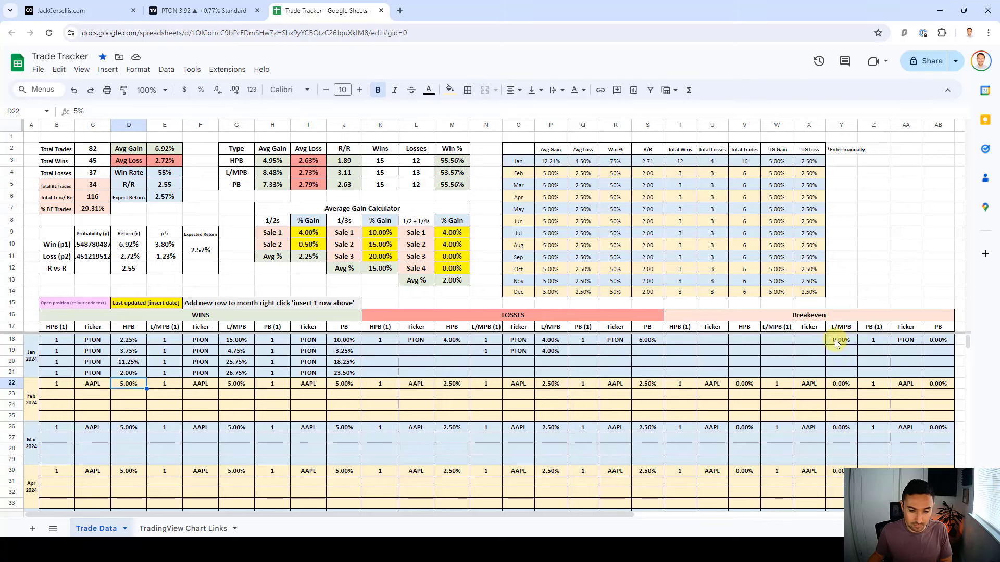
{"action": "left_click", "coordinate": [777, 340]}
{"action": "key", "text": "Tab"}
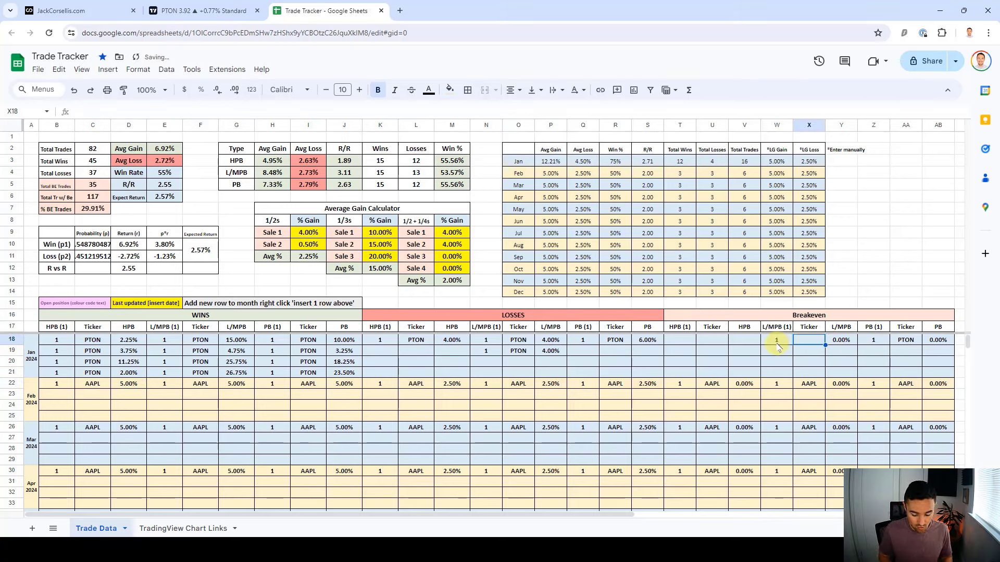
{"action": "type", "text": "PTON"}
{"action": "left_click", "coordinate": [777, 342]}
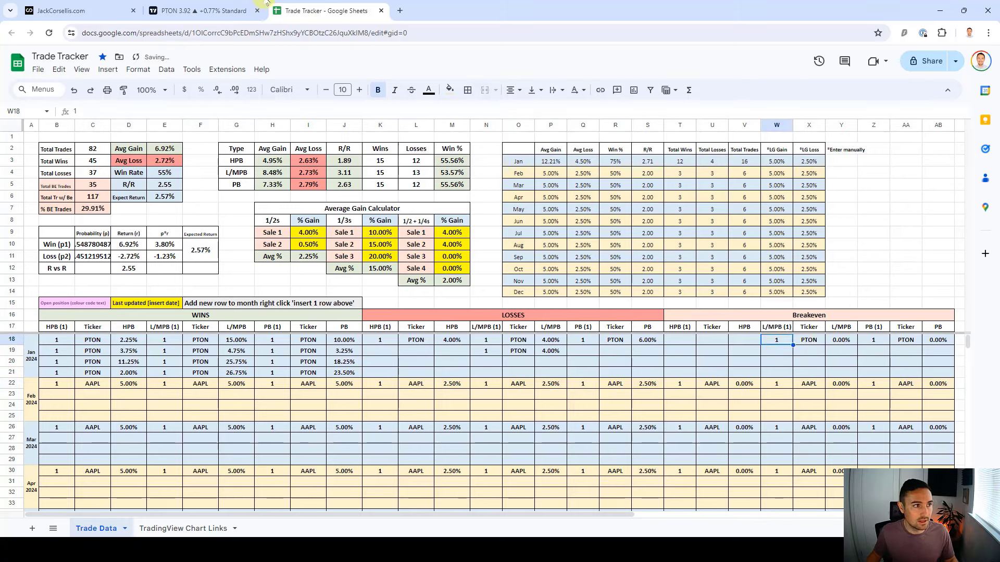
Return to the PTON chart and delete the latest trade's callouts, price target levels and measurement
{"action": "left_click", "coordinate": [250, 9]}
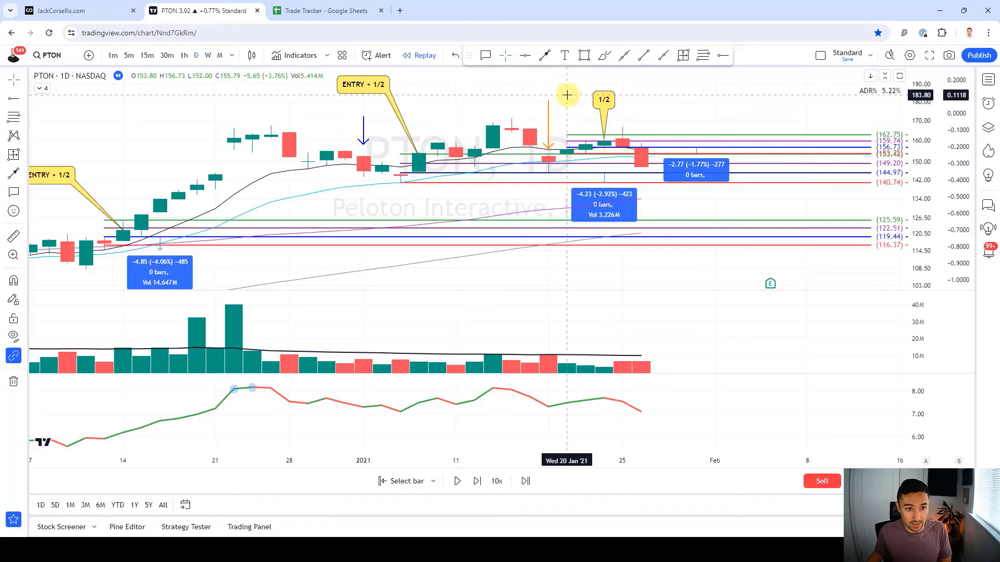
{"action": "left_click", "coordinate": [598, 99]}
{"action": "key", "text": "Delete"}
{"action": "left_click", "coordinate": [593, 135]}
{"action": "key", "text": "Delete"}
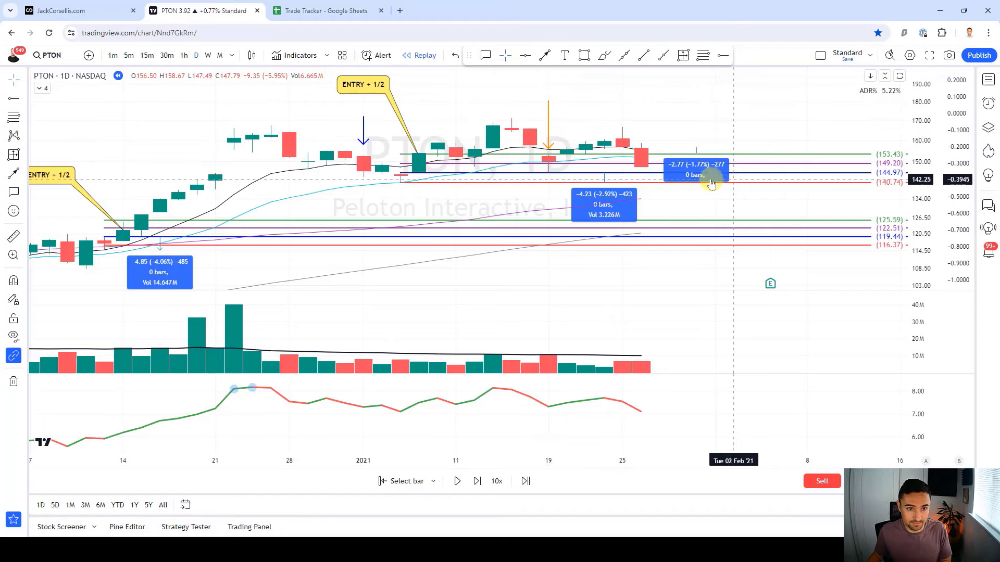
{"action": "left_click", "coordinate": [710, 169]}
{"action": "key", "text": "Delete"}
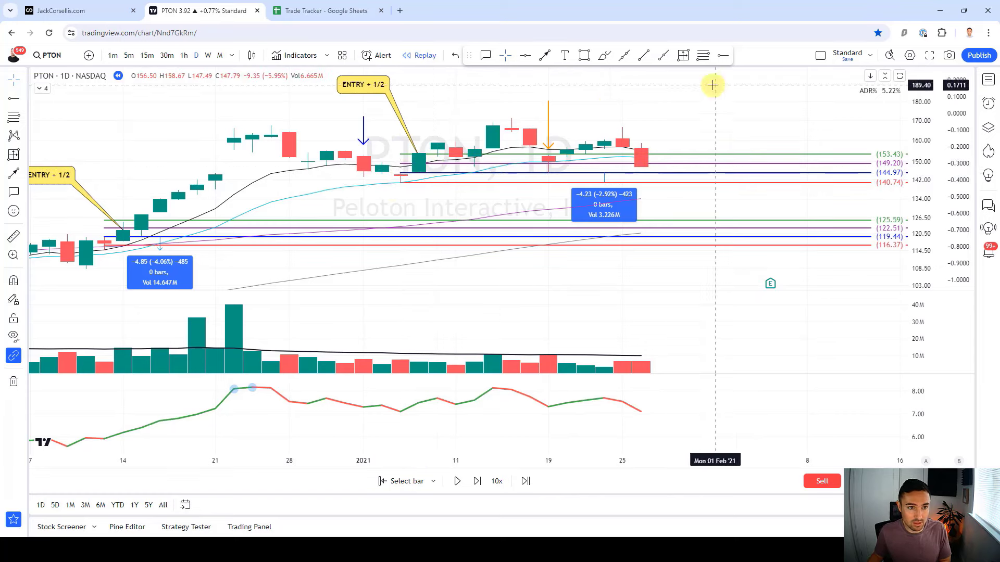
Measure the price move from the 144.97 entry level on 6 January to the 26 January 2021 candle
{"action": "left_click", "coordinate": [472, 220]}
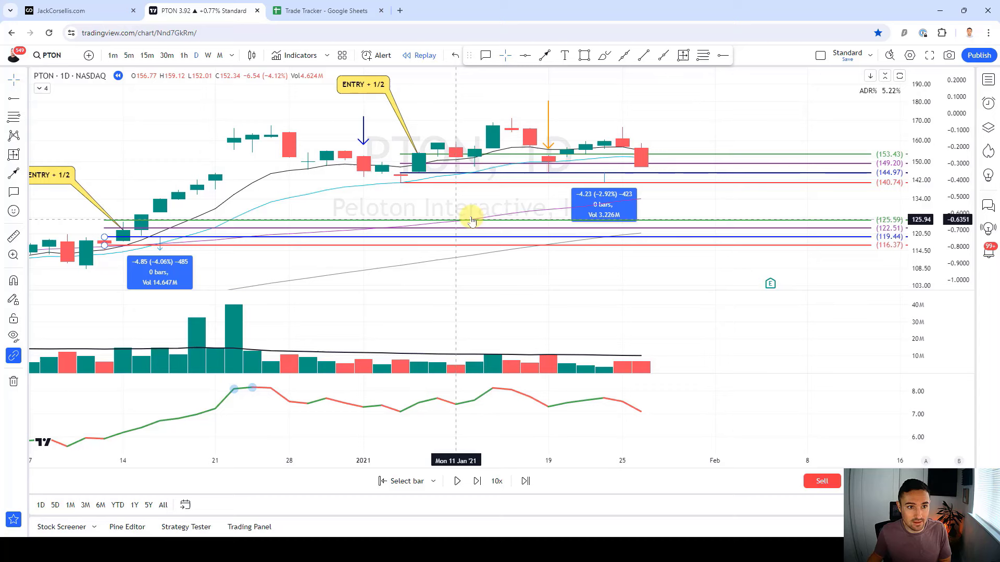
{"action": "left_click", "coordinate": [683, 56]}
{"action": "left_click", "coordinate": [400, 173]}
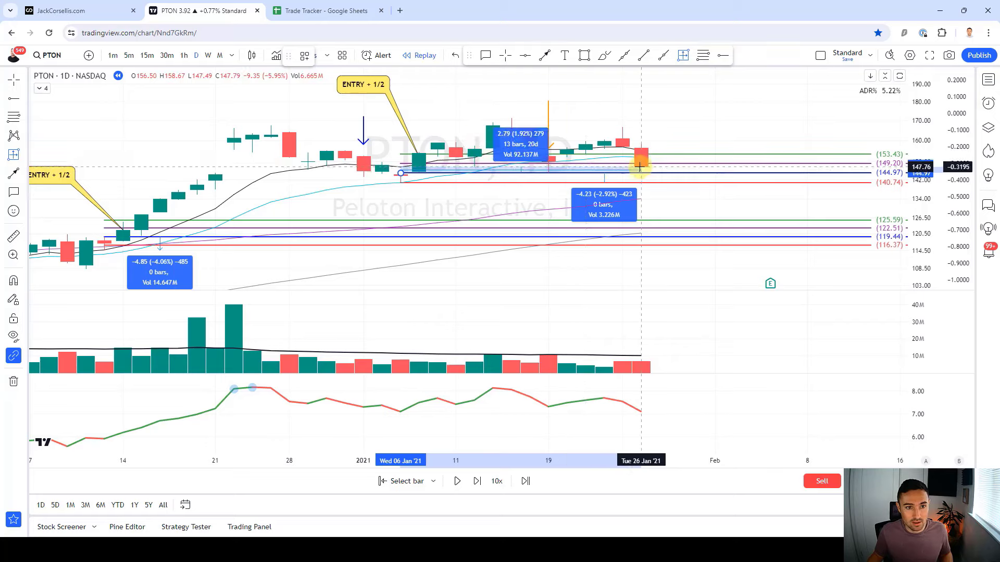
Switch to the Trade Tracker and set the 1/2 + 1/4s calculator's four sales to 3%, 3%, 3% and 1%
{"action": "key", "text": "ctrl"}
{"action": "key", "text": "ctrl+Tab"}
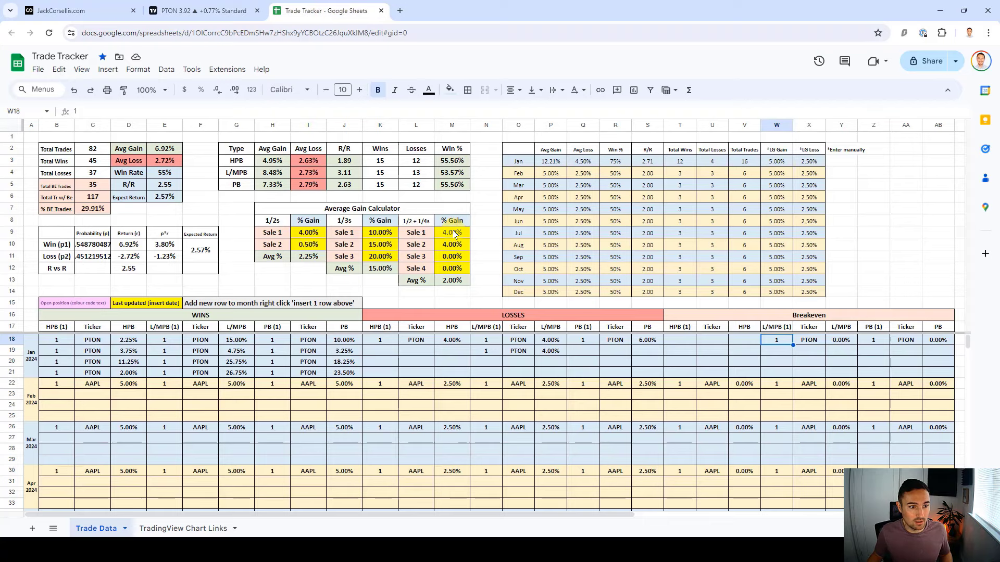
{"action": "left_click", "coordinate": [453, 232]}
{"action": "type", "text": "3%"}
{"action": "key", "text": "Return"}
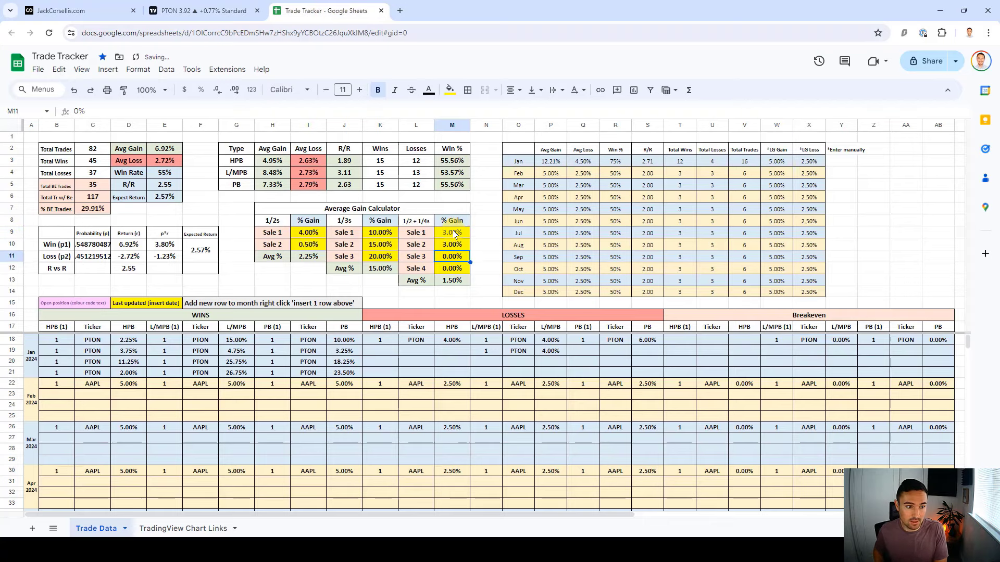
{"action": "type", "text": "3%"}
{"action": "key", "text": "Return"}
{"action": "type", "text": "1%"}
{"action": "key", "text": "Return"}
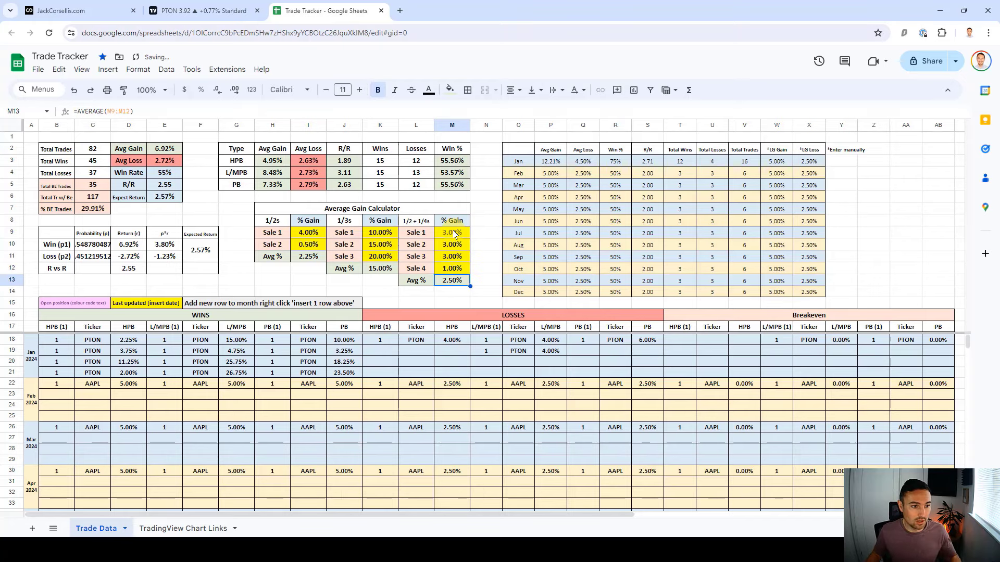
Insert a row above row 21 and log a January HPB win with count 1, ticker PTON and a 2.5% gain
{"action": "right_click", "coordinate": [99, 373]}
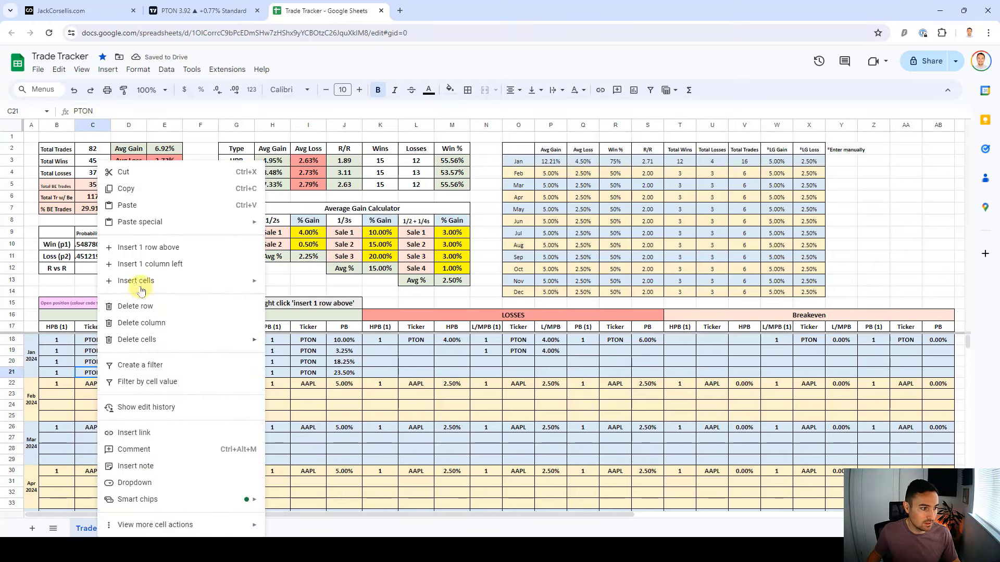
{"action": "left_click", "coordinate": [155, 249]}
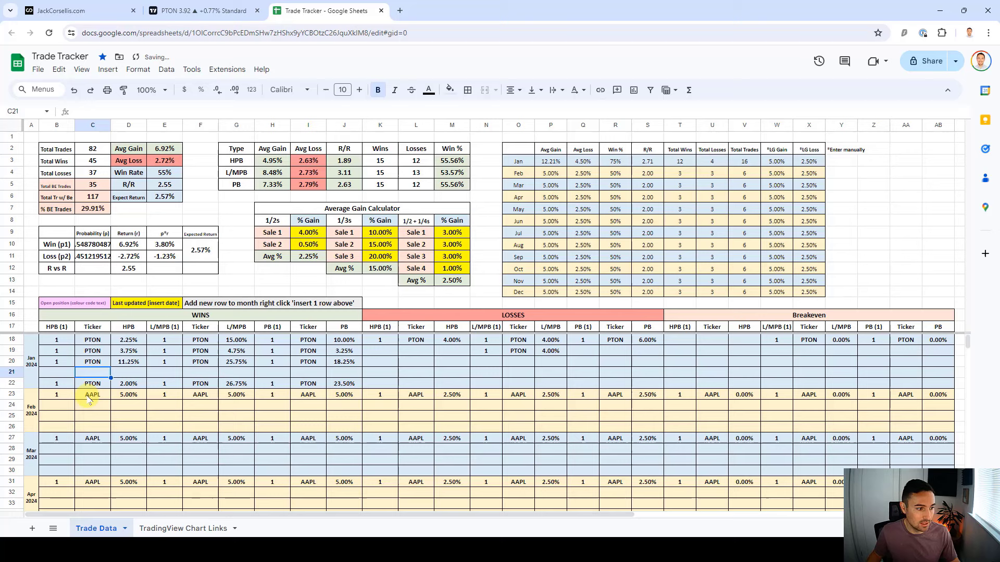
{"action": "left_click", "coordinate": [63, 375]}
{"action": "type", "text": "1"}
{"action": "key", "text": "Tab"}
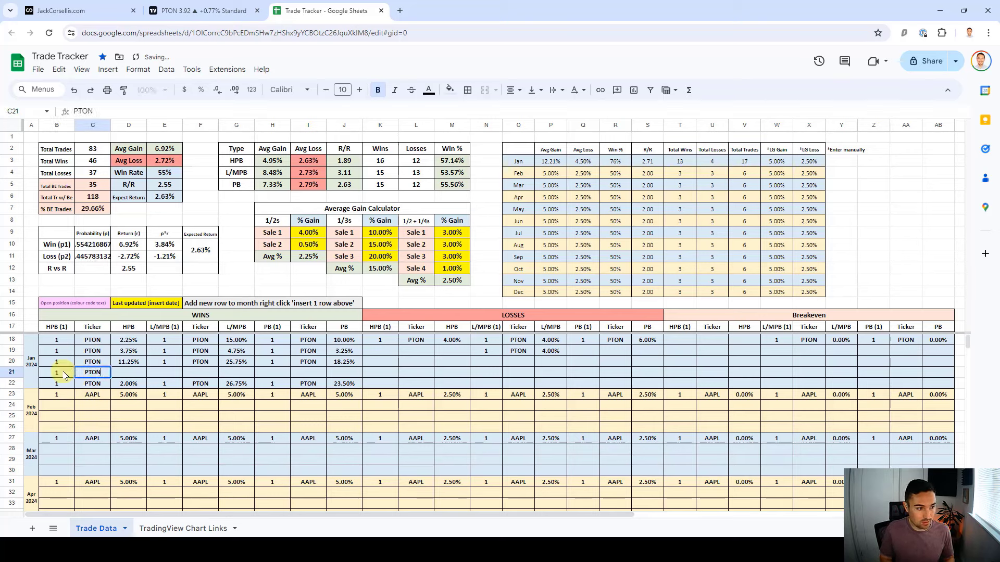
{"action": "key", "text": "Tab"}
{"action": "type", "text": "2.5"}
{"action": "key", "text": "Return"}
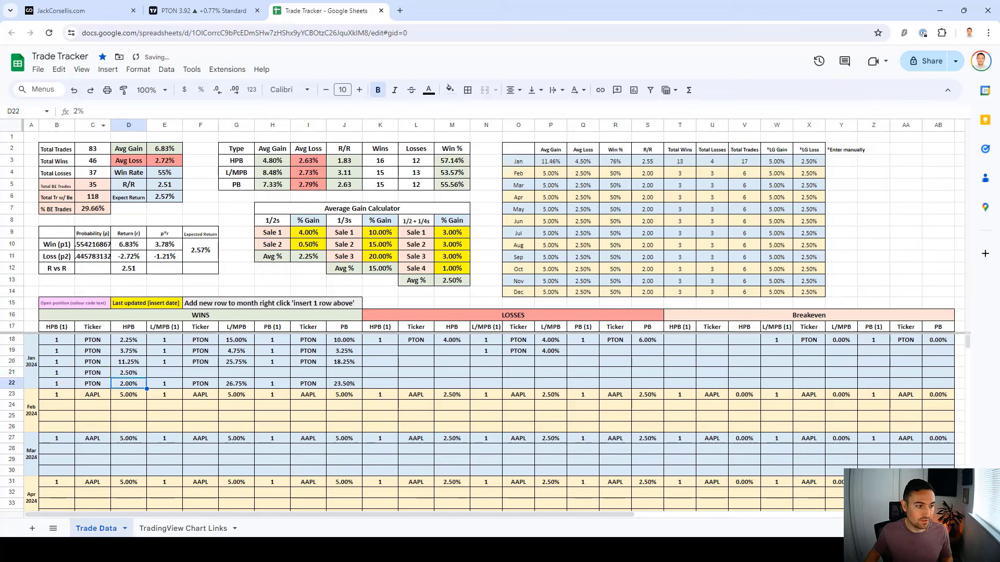
Return to the PTON chart and delete the second trade's callout, measurements and price target levels, plus the orange arrow
{"action": "left_click", "coordinate": [203, 10]}
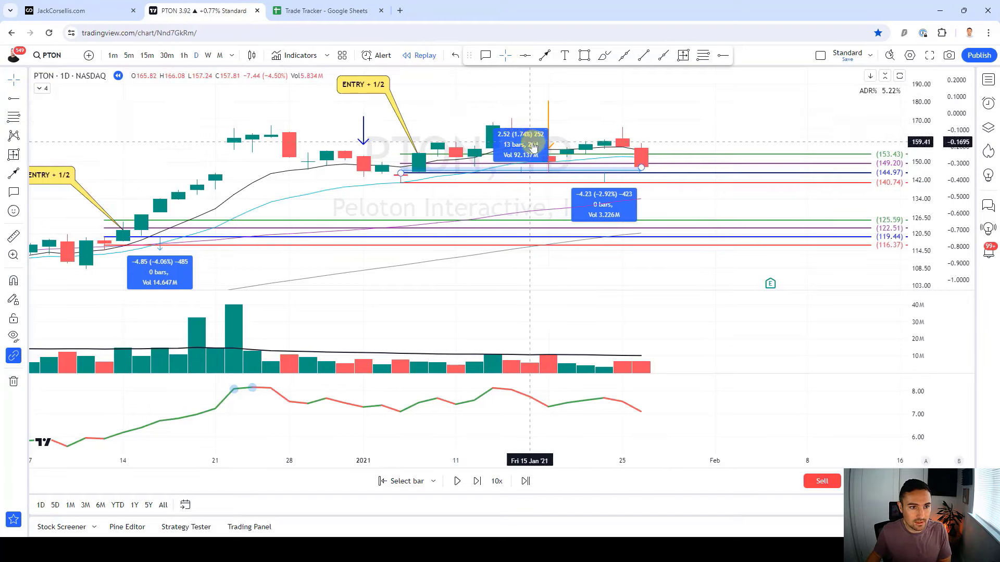
{"action": "left_click", "coordinate": [607, 208]}
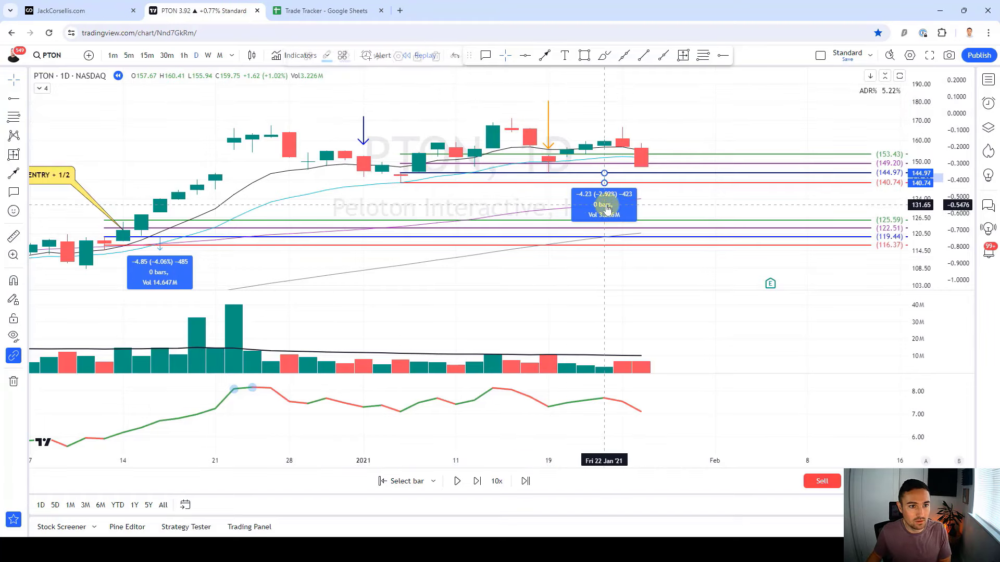
{"action": "key", "text": "Delete"}
{"action": "left_click", "coordinate": [549, 155]}
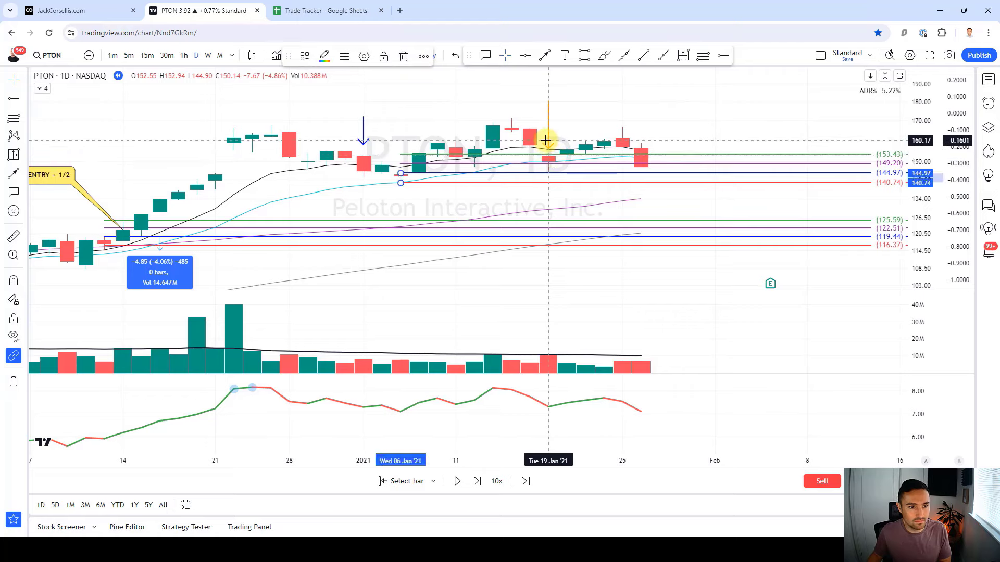
{"action": "key", "text": "Delete"}
{"action": "left_click", "coordinate": [547, 140]}
{"action": "key", "text": "Delete"}
Shorten the measurement below the December entry to about 3.26 (2.73%)
{"action": "scroll", "coordinate": [426, 167], "scroll_direction": "down", "scroll_amount": 1}
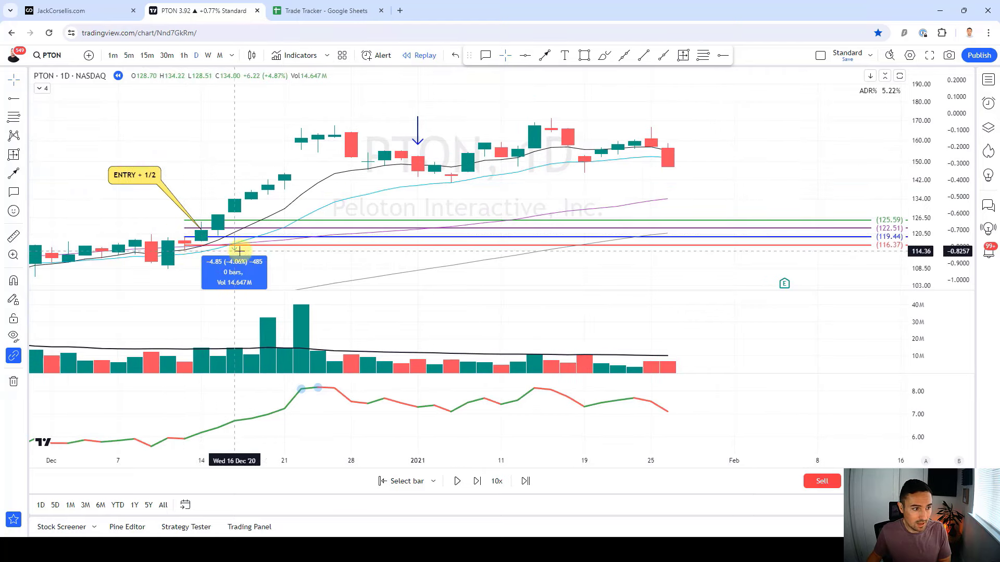
{"action": "left_click_drag", "start_coordinate": [235, 250], "coordinate": [234, 245]}
{"action": "left_click", "coordinate": [201, 258]}
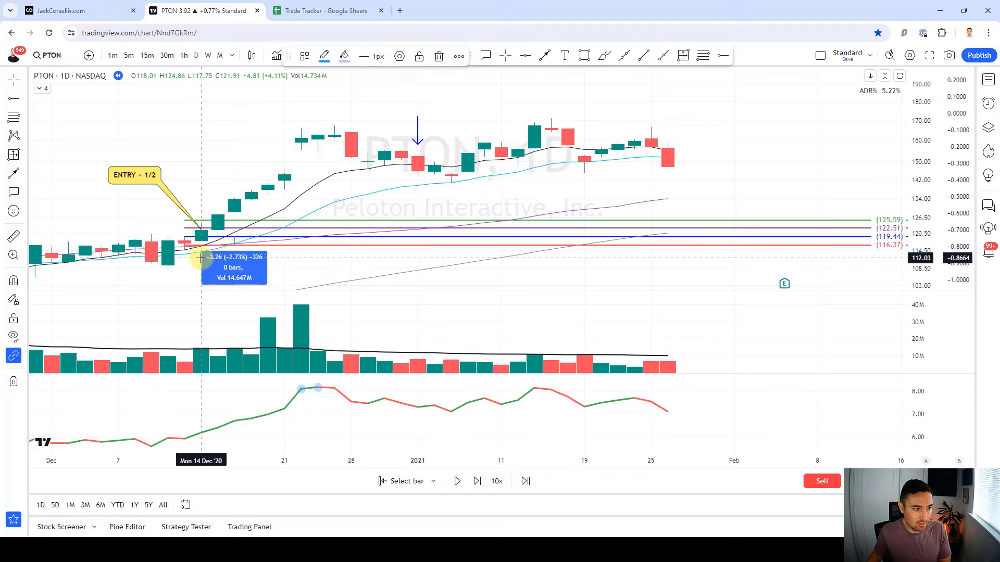
Measure the price move from the 119.44 entry level on 11 December 2020 to the 4 January and 26 January 2021 candles
{"action": "left_click", "coordinate": [682, 55]}
{"action": "left_click", "coordinate": [185, 238]}
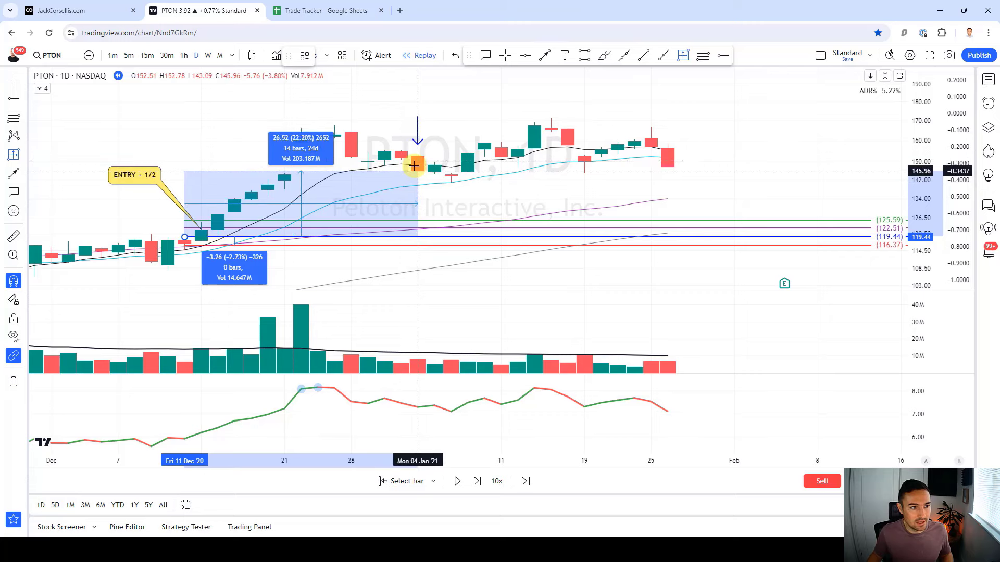
{"action": "left_click", "coordinate": [668, 156]}
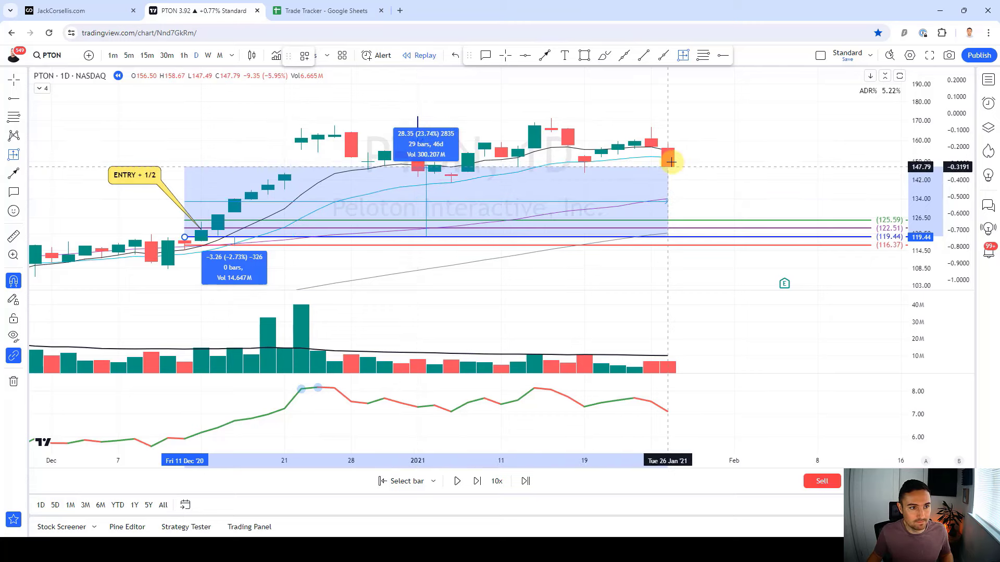
Switch to the Trade Tracker and set the 1/2 + 1/4s calculator's four sales to 2%, 2%, 22% and 23%
{"action": "left_click", "coordinate": [326, 10]}
{"action": "left_click", "coordinate": [459, 235]}
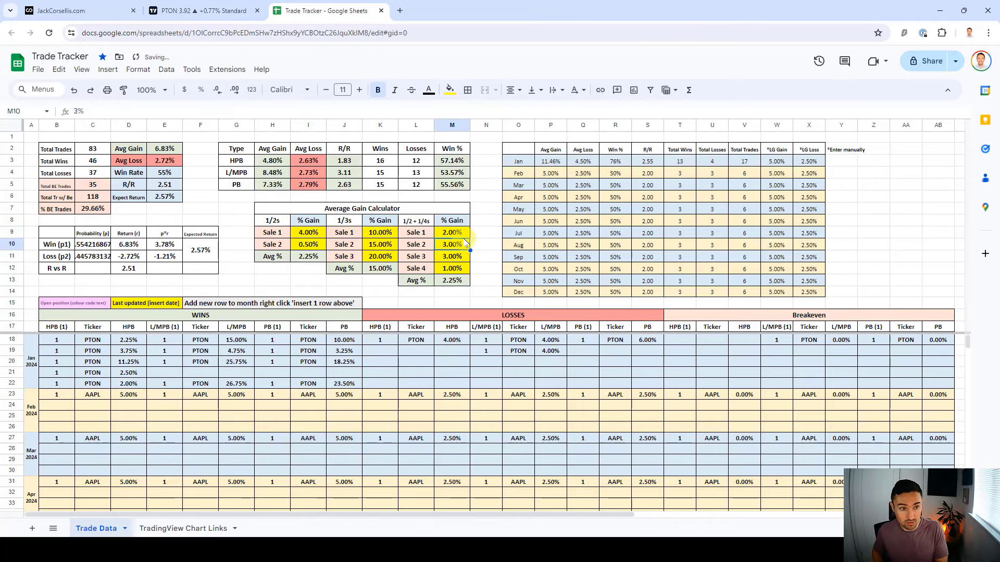
{"action": "type", "text": "22"}
{"action": "key", "text": "Return"}
{"action": "type", "text": "23"}
{"action": "key", "text": "Return"}
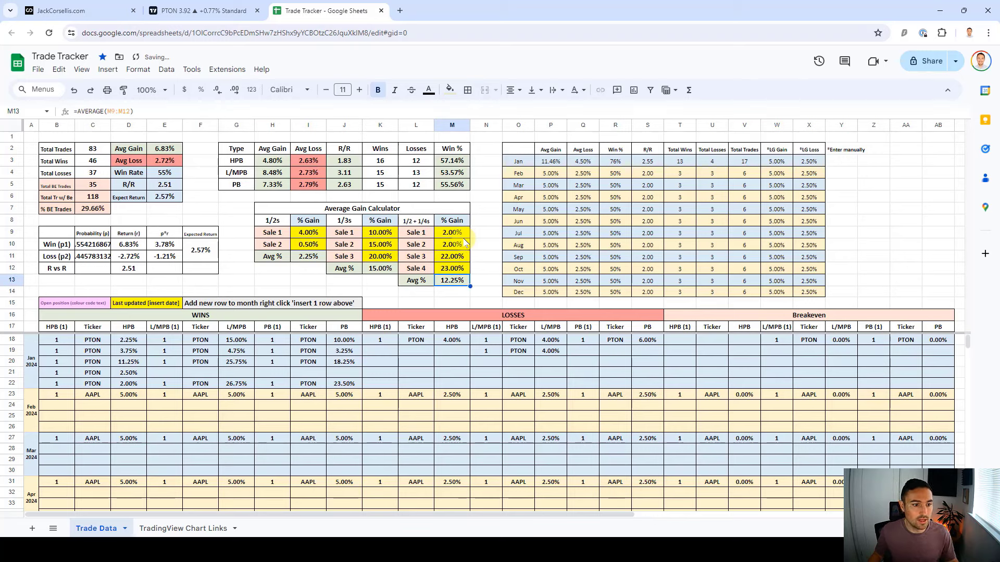
Log a PTON win of 12.25% under L/MPB in row 21 of the January 2024 block
{"action": "left_click", "coordinate": [149, 375]}
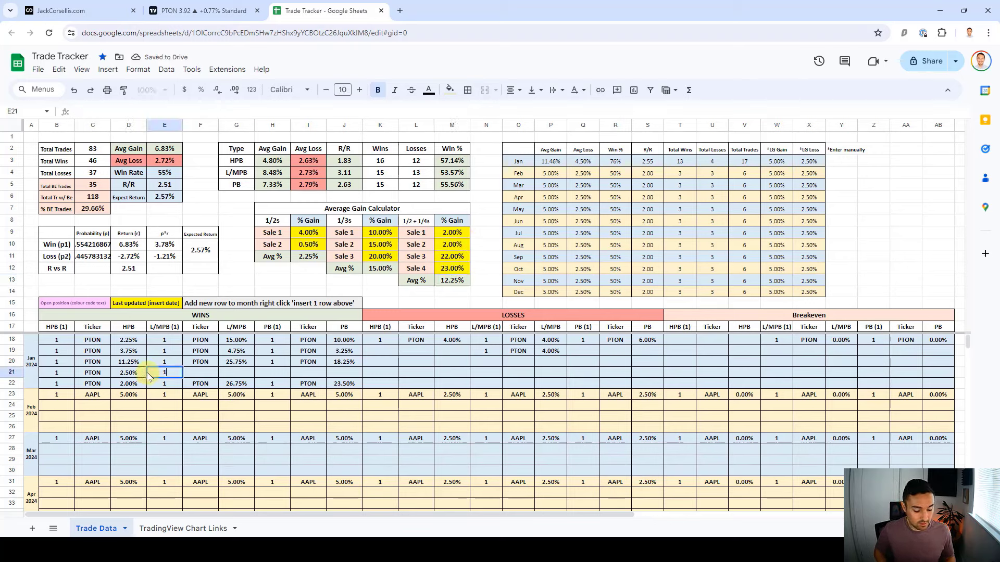
{"action": "type", "text": "1"}
{"action": "key", "text": "Tab"}
{"action": "type", "text": "PTON"}
{"action": "key", "text": "Tab"}
{"action": "type", "text": "1"}
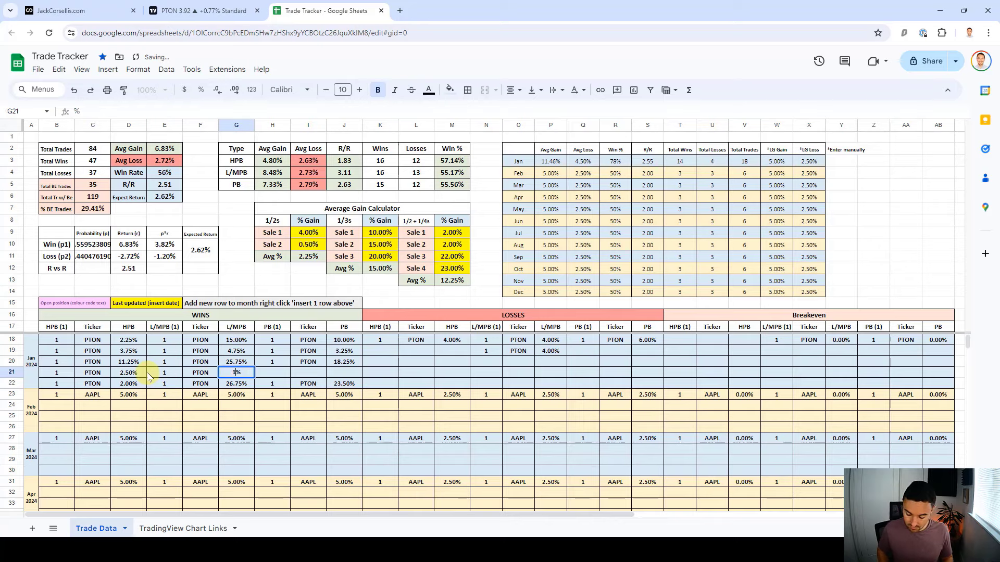
{"action": "type", "text": "2.25"}
{"action": "key", "text": "Return"}
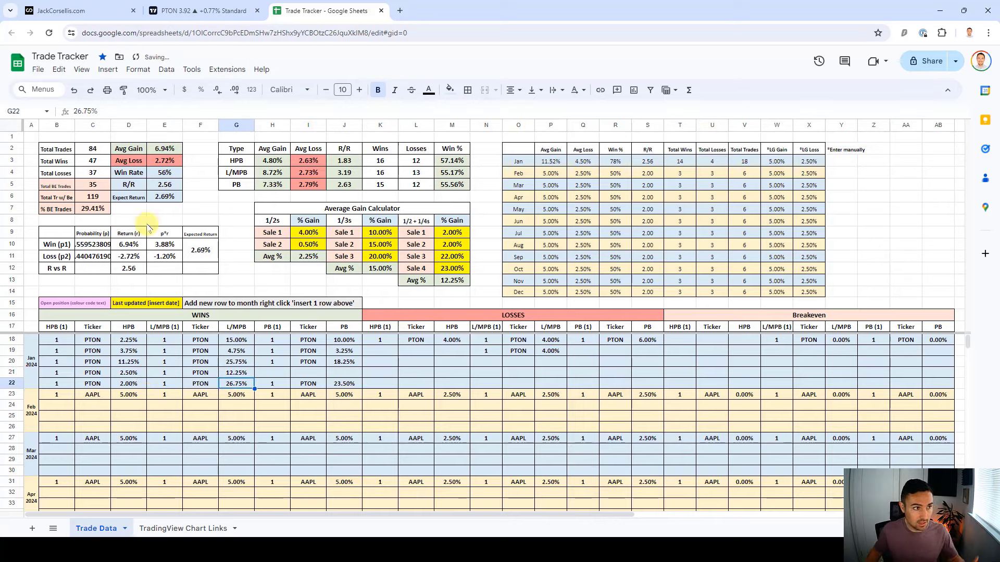
Switch to the PTON chart and remove all drawings left from the closed trade
{"action": "left_click", "coordinate": [159, 9]}
{"action": "left_click", "coordinate": [13, 381]}
{"action": "left_click", "coordinate": [62, 379]}
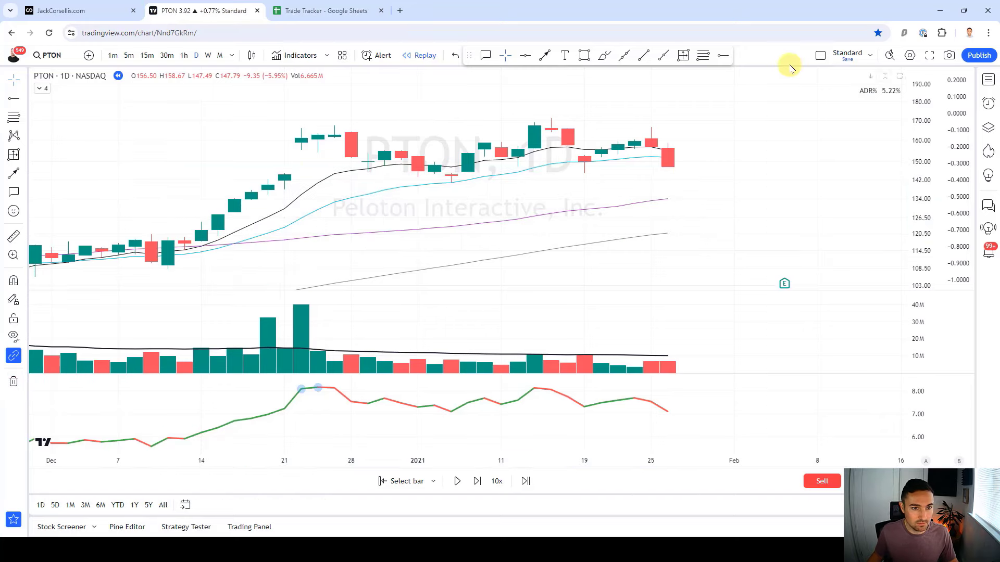
{"action": "right_click", "coordinate": [729, 102]}
{"action": "left_click", "coordinate": [671, 112]}
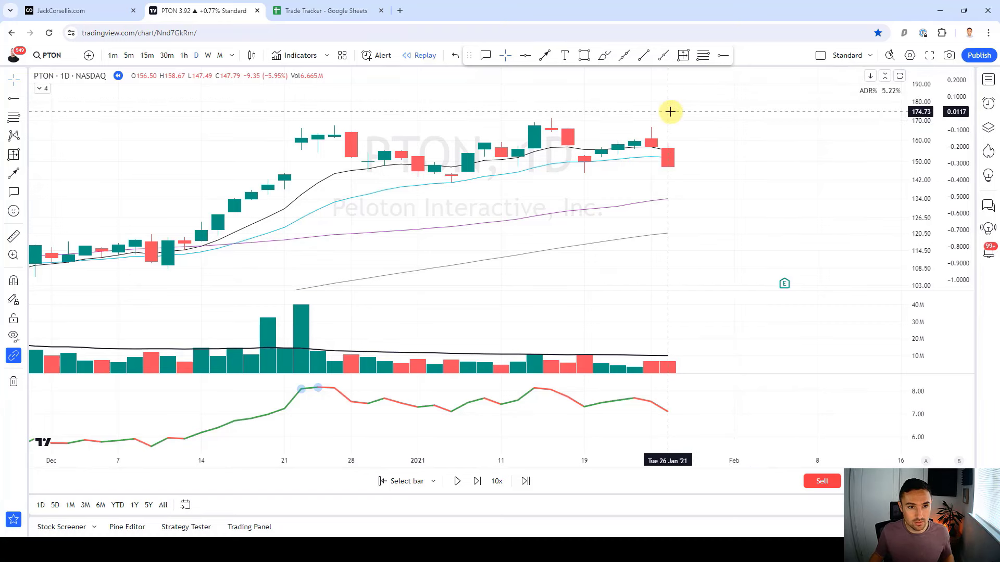
Advance the PTON replay bar by bar to 9 February 2021
{"action": "key", "text": "shift+Right"}
{"action": "key", "text": "shift+Right"}
{"action": "key", "text": "shift+Right"}
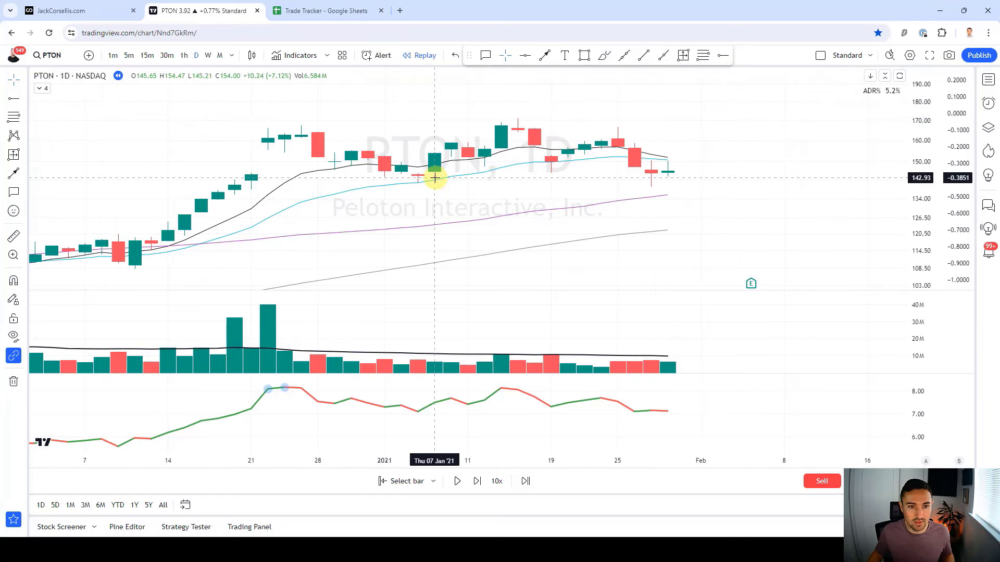
{"action": "key", "text": "shift+Right"}
{"action": "key", "text": "shift+Right"}
{"action": "key", "text": "shift+Right"}
{"action": "key", "text": "shift+Right"}
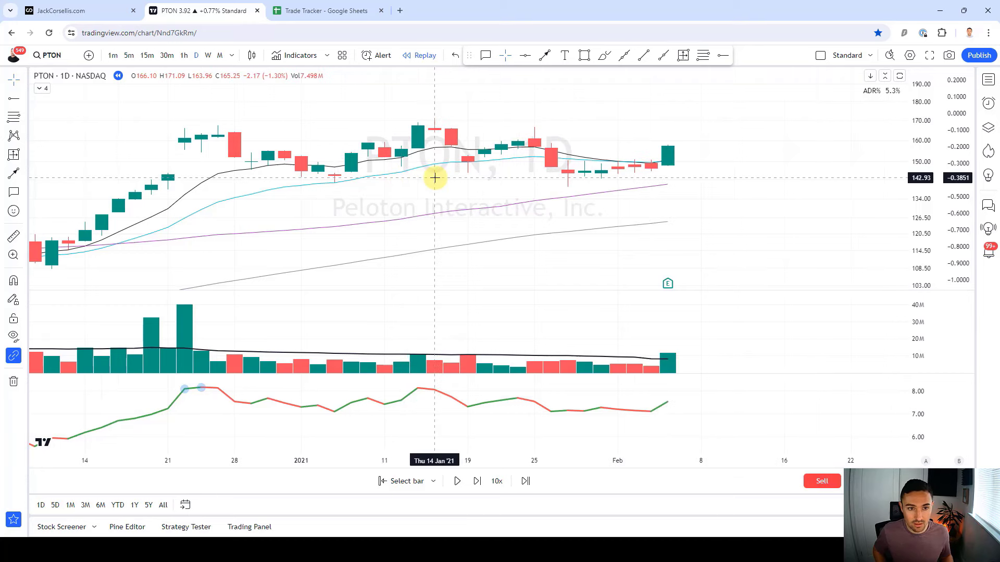
{"action": "key", "text": "shift+Right"}
{"action": "key", "text": "shift+Right"}
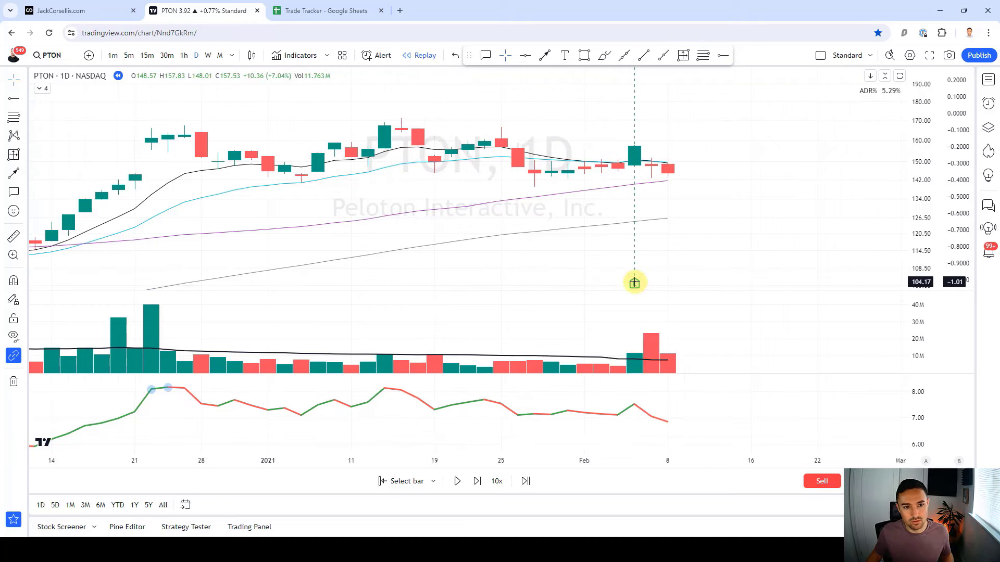
{"action": "mouse_move", "coordinate": [634, 283]}
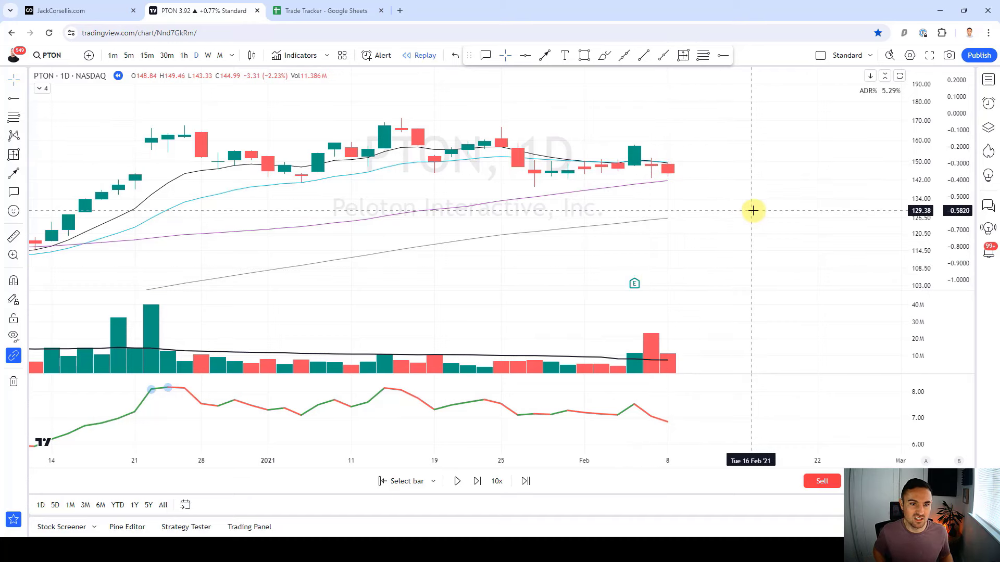
{"action": "key", "text": "shift+Right"}
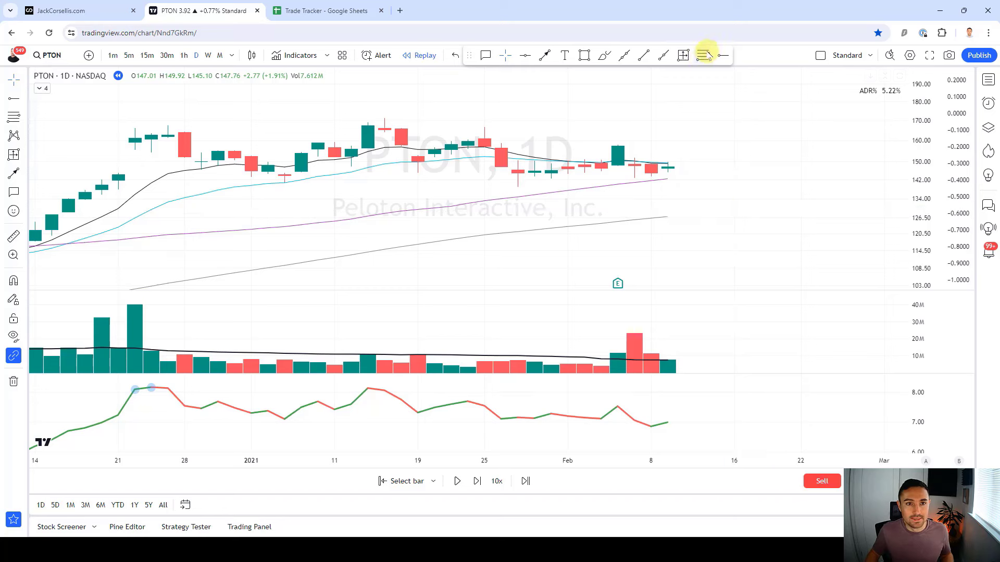
Add price target levels at the 9 February candle with entry 149.92, and measure down to the 145.10 level, placing the measurement beside the candles
{"action": "left_click", "coordinate": [668, 167]}
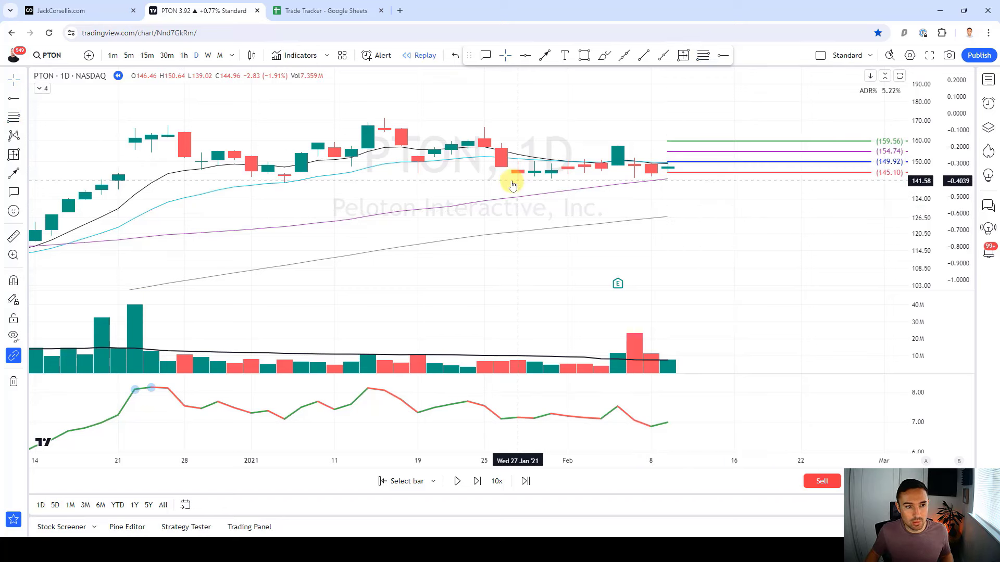
{"action": "left_click", "coordinate": [685, 59]}
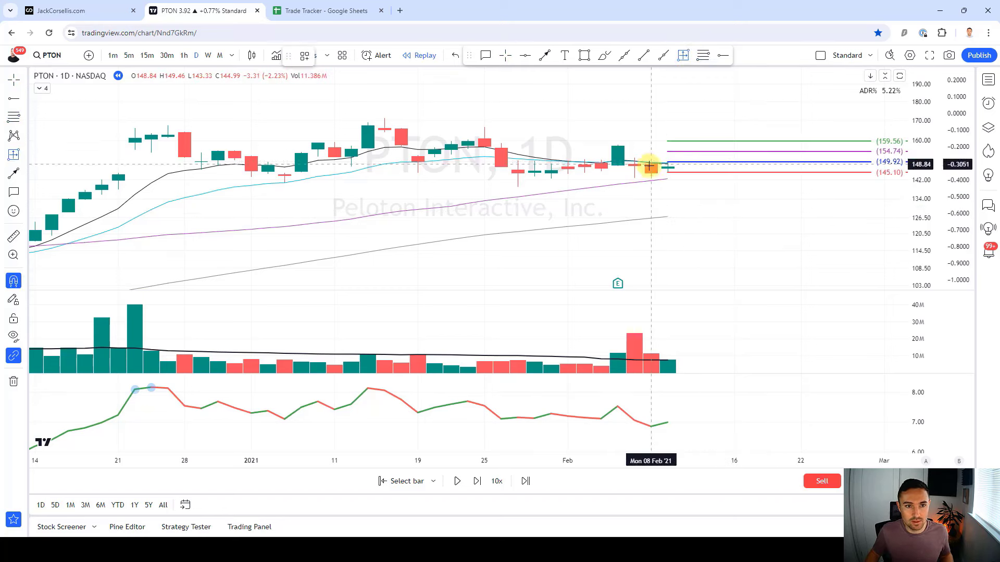
{"action": "left_click", "coordinate": [668, 162], "text": "ctrl"}
{"action": "left_click", "coordinate": [668, 173], "text": "ctrl"}
{"action": "key", "text": "Right"}
{"action": "key", "text": "Right"}
{"action": "key", "text": "Right"}
{"action": "key", "text": "Right"}
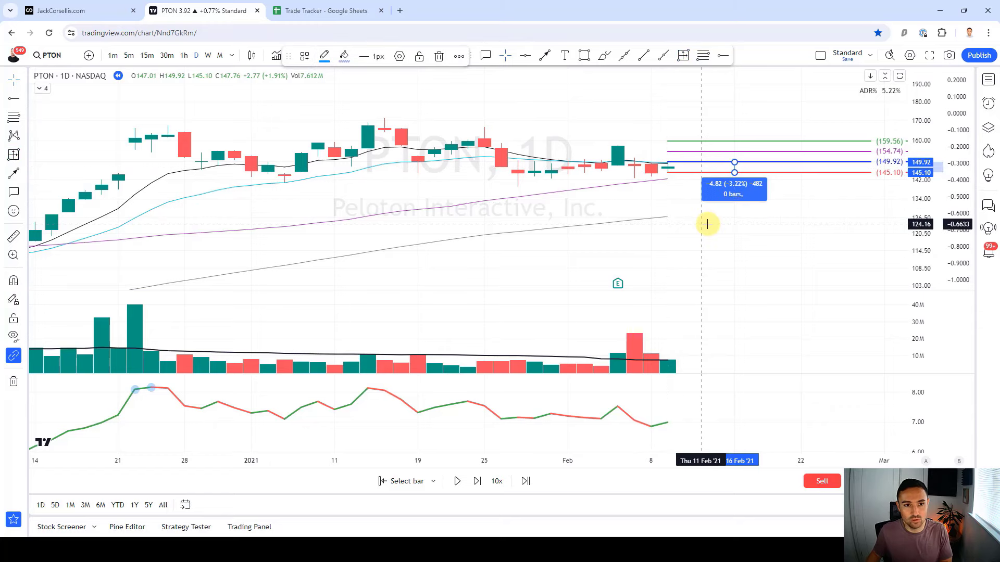
{"action": "left_click", "coordinate": [709, 224]}
Advance the replay to 10 February 2021 and log a 4% PTON loss under PB in row 19 of the Trade Tracker
{"action": "key", "text": "shift+Right"}
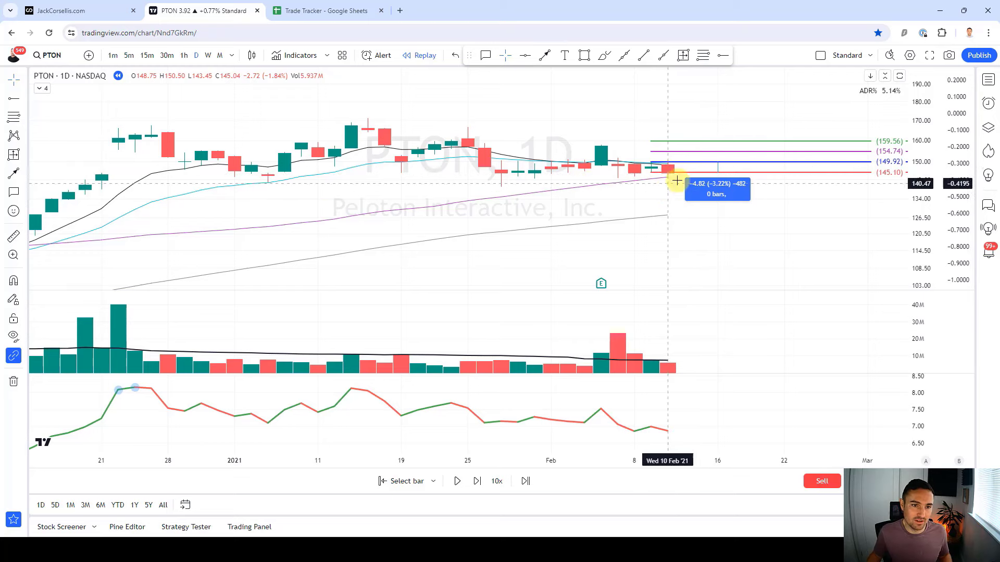
{"action": "left_click", "coordinate": [302, 9]}
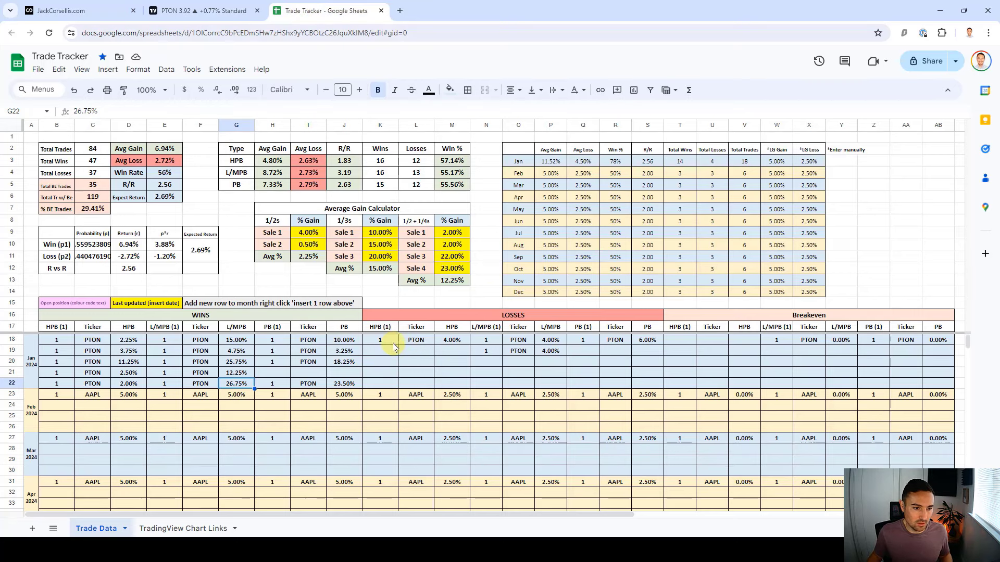
{"action": "left_click", "coordinate": [591, 351]}
{"action": "type", "text": "1"}
{"action": "key", "text": "Tab"}
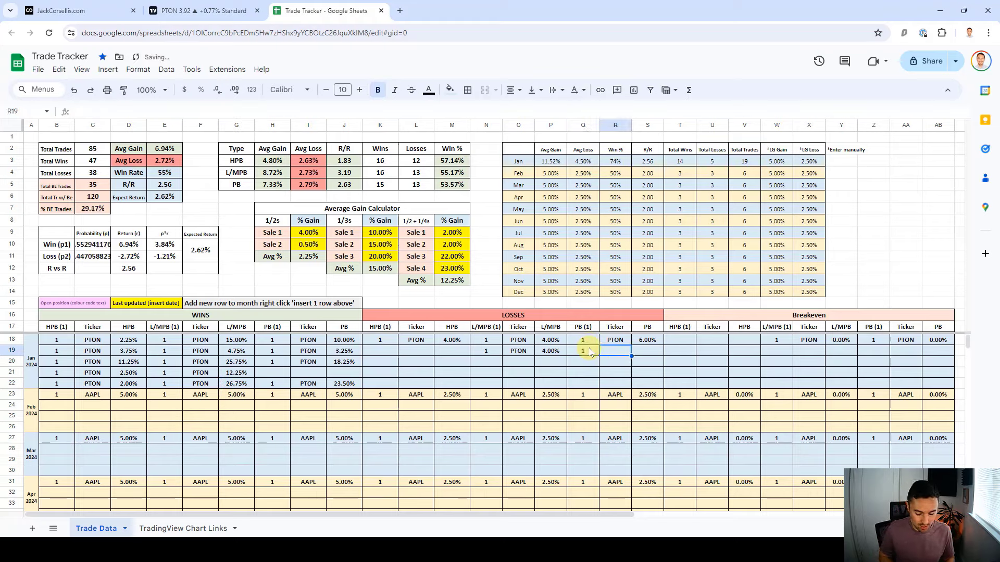
{"action": "key", "text": "Tab"}
{"action": "type", "text": "4"}
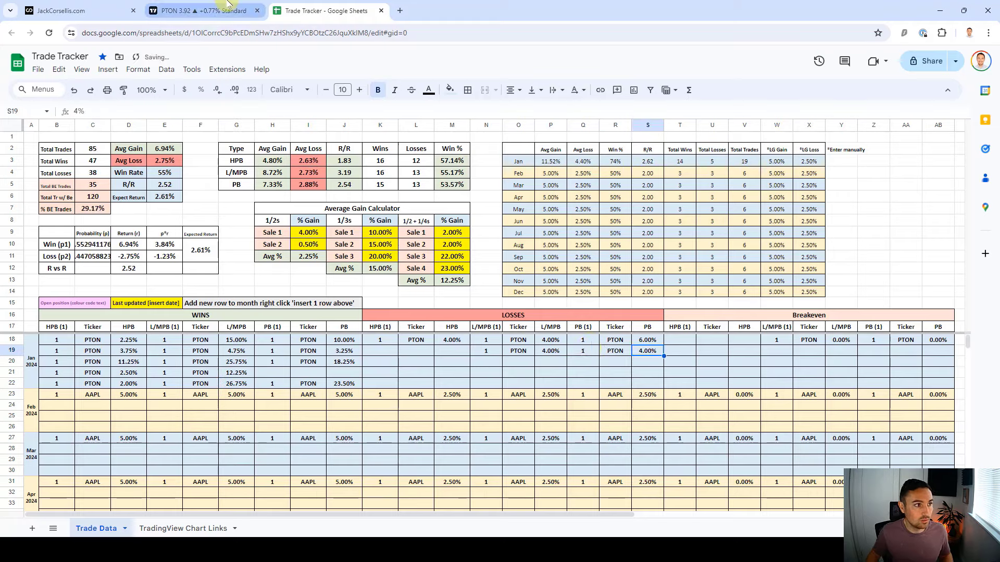
Return to the PTON chart, remove all drawings and advance the replay to 11 February 2021
{"action": "left_click", "coordinate": [198, 11]}
{"action": "left_click", "coordinate": [14, 381]}
{"action": "left_click", "coordinate": [58, 380]}
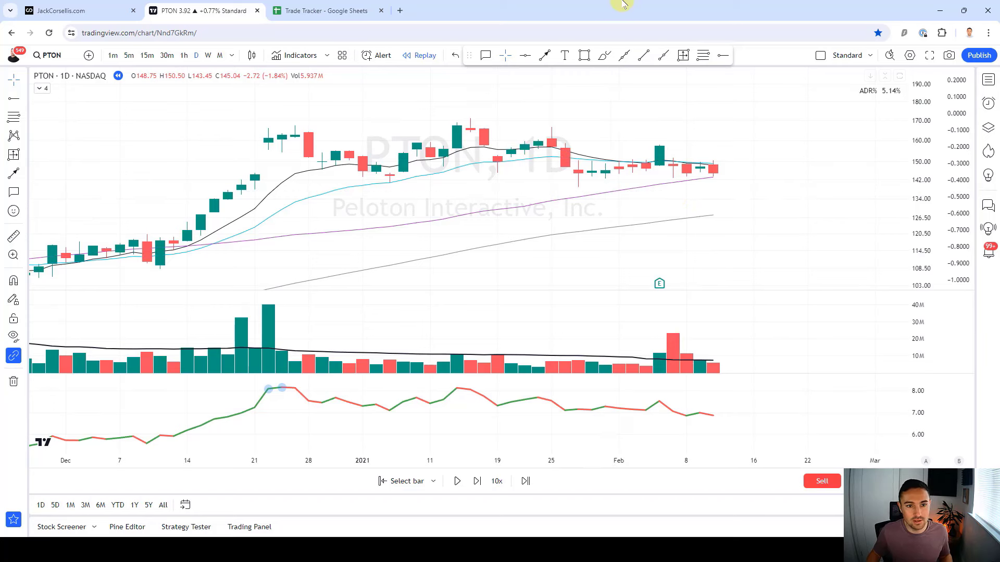
{"action": "key", "text": "shift+Right"}
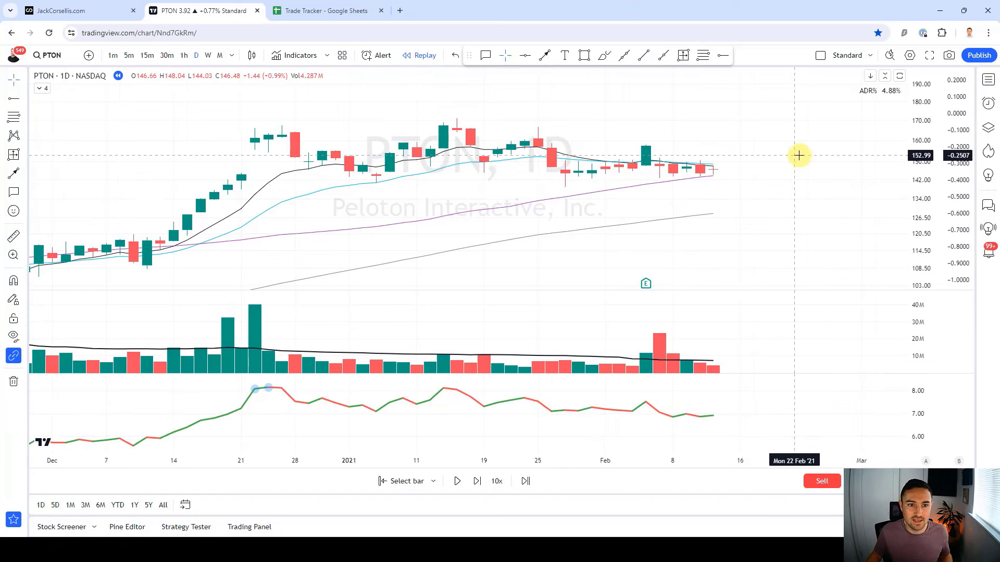
Brush short vertical blue marks above the 8 February and 10 February 2021 candles
{"action": "scroll", "coordinate": [797, 154], "scroll_direction": "up", "scroll_amount": 1}
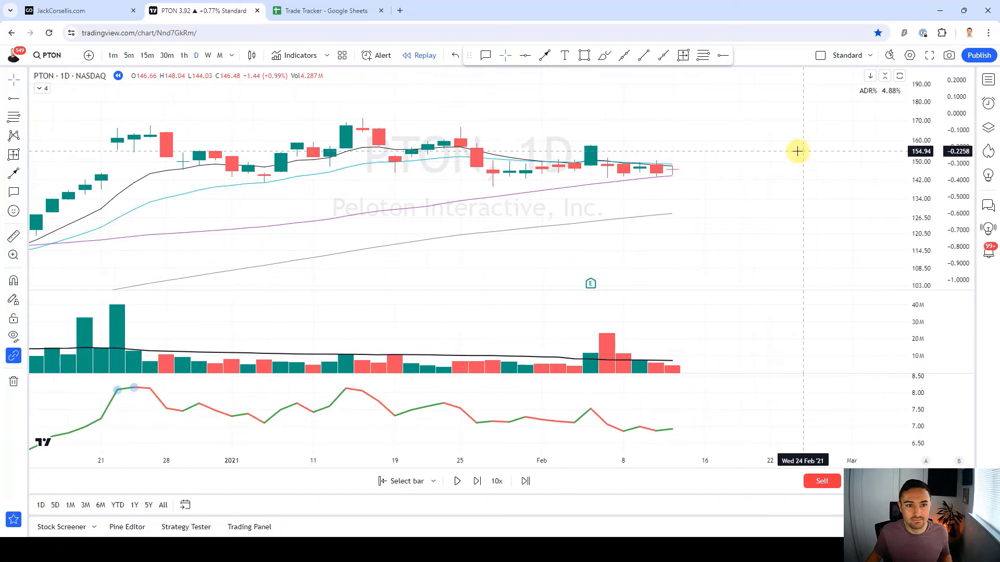
{"action": "left_click", "coordinate": [605, 56]}
{"action": "mouse_move", "coordinate": [622, 141]}
{"action": "left_mouse_down"}
{"action": "mouse_move", "coordinate": [622, 157]}
{"action": "mouse_move", "coordinate": [657, 161]}
{"action": "left_mouse_up"}
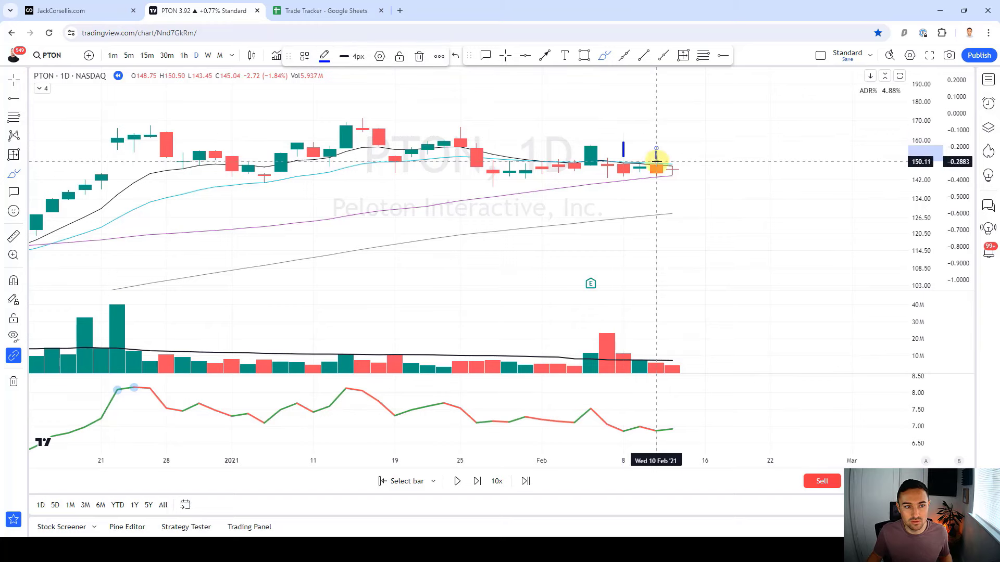
{"action": "left_click", "coordinate": [777, 216]}
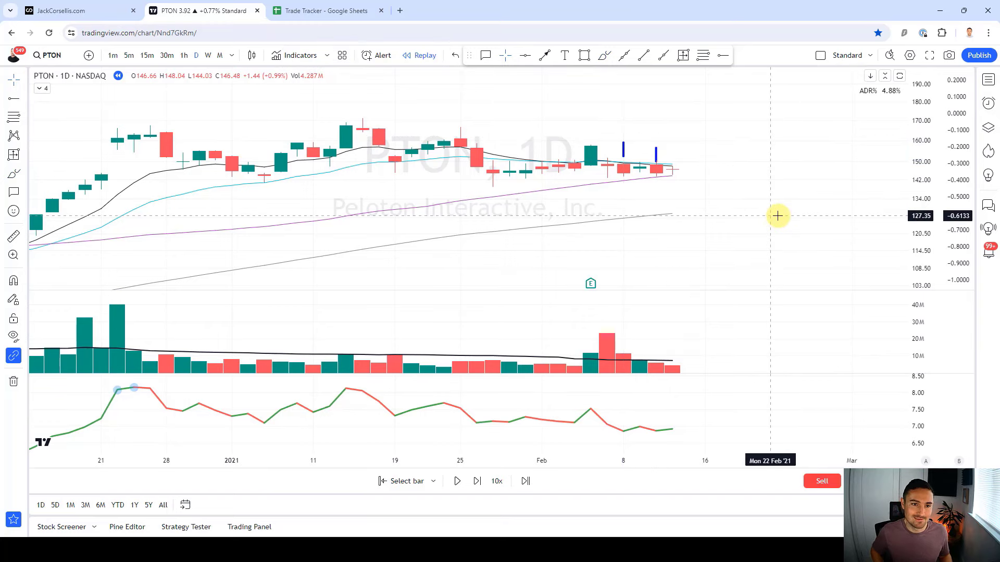
Advance the replay bar by bar from 11 February to 12 April 2021
{"action": "key", "text": "shift+Right"}
{"action": "key", "text": "shift+Right"}
{"action": "key", "text": "shift+Right"}
{"action": "key", "text": "shift+Right"}
{"action": "key", "text": "shift+Right"}
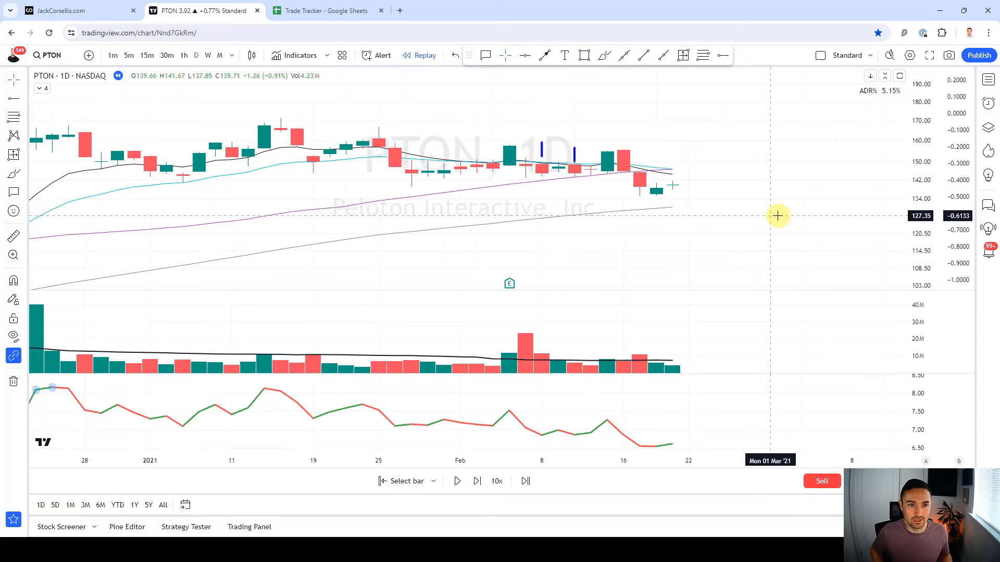
{"action": "key", "text": "shift+Right"}
{"action": "key", "text": "shift+Right"}
{"action": "key", "text": "shift+Right"}
{"action": "key", "text": "shift+Right"}
{"action": "key", "text": "shift+Right"}
{"action": "key", "text": "shift+Right"}
{"action": "key", "text": "shift+Right"}
{"action": "key", "text": "shift+Right"}
{"action": "key", "text": "shift+Right"}
{"action": "key", "text": "shift+Right"}
{"action": "key", "text": "shift+Right"}
{"action": "key", "text": "shift+Right"}
{"action": "key", "text": "shift+Right"}
{"action": "key", "text": "shift+Right"}
{"action": "key", "text": "shift+Right"}
{"action": "key", "text": "shift+Right"}
{"action": "key", "text": "shift+Right"}
{"action": "key", "text": "shift+Right"}
{"action": "key", "text": "shift+Right"}
{"action": "key", "text": "shift+Right"}
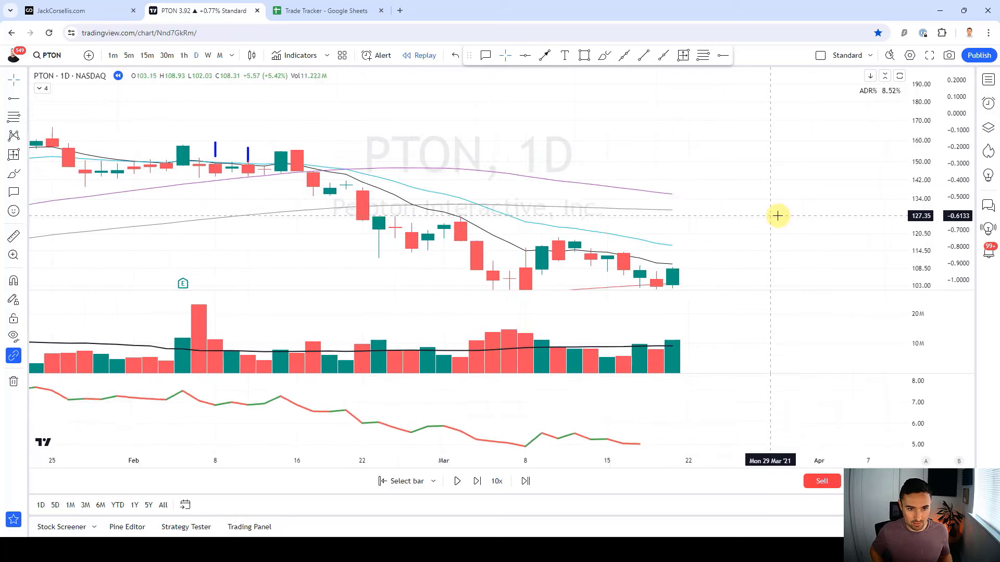
{"action": "key", "text": "shift+Right"}
{"action": "key", "text": "shift+Right"}
{"action": "key", "text": "shift+Right"}
{"action": "key", "text": "shift+Right"}
{"action": "key", "text": "shift+Right"}
{"action": "key", "text": "shift+Right"}
{"action": "key", "text": "shift+Right"}
{"action": "key", "text": "shift+Right"}
{"action": "key", "text": "shift+Right"}
{"action": "key", "text": "shift+Right"}
{"action": "key", "text": "shift+Right"}
{"action": "key", "text": "shift+Right"}
{"action": "key", "text": "shift+Right"}
{"action": "key", "text": "shift+Right"}
{"action": "key", "text": "shift+Right"}
Set the price scale to fit the data automatically and advance the replay to late January 2023
{"action": "right_click", "coordinate": [915, 162]}
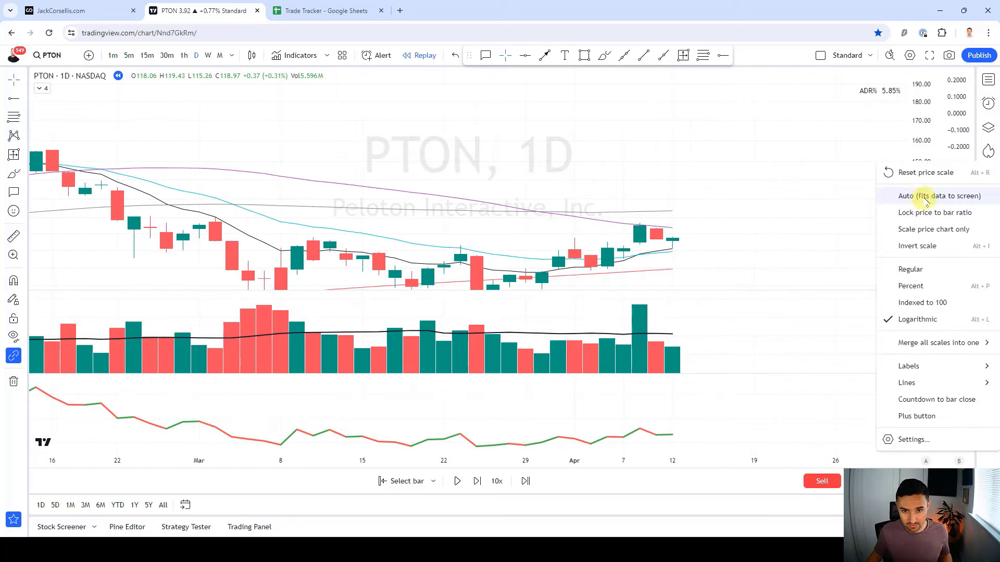
{"action": "left_click", "coordinate": [925, 199]}
{"action": "key", "text": "shift+Right"}
{"action": "key", "text": "shift+Right"}
{"action": "key", "text": "shift+Right"}
{"action": "key", "text": "shift+Right"}
{"action": "key", "text": "shift+Right"}
{"action": "key", "text": "shift+Right"}
{"action": "key", "text": "shift+Right"}
{"action": "key", "text": "shift+Right"}
{"action": "key", "text": "shift+Right"}
{"action": "key", "text": "shift+Right"}
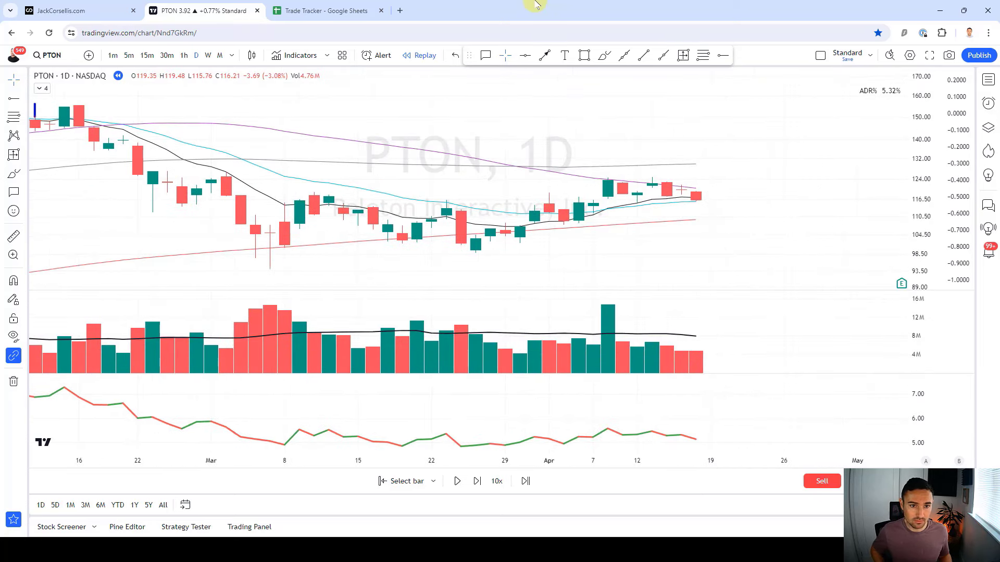
{"action": "key", "text": "shift+Right"}
{"action": "key", "text": "shift+Right"}
{"action": "key", "text": "shift+Right"}
{"action": "key", "text": "shift+Right"}
{"action": "key", "text": "shift+Right"}
{"action": "key", "text": "shift+Right"}
{"action": "key", "text": "shift+Right"}
{"action": "key", "text": "shift+Right"}
{"action": "key", "text": "shift+Right"}
{"action": "key", "text": "shift+Right"}
{"action": "key", "text": "shift+Right"}
{"action": "key", "text": "shift+Right"}
{"action": "key", "text": "shift+Right"}
{"action": "key", "text": "shift+Right"}
{"action": "key", "text": "shift+Right"}
{"action": "key", "text": "shift+Right"}
{"action": "key", "text": "shift+Right"}
{"action": "key", "text": "shift+Right"}
{"action": "key", "text": "shift+Right"}
{"action": "key", "text": "shift+Right"}
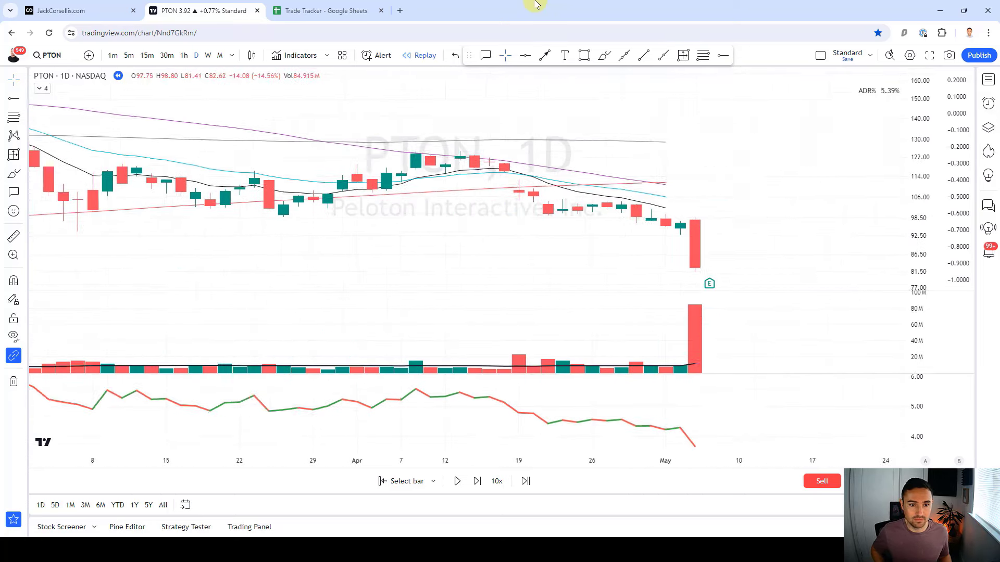
{"action": "key", "text": "shift+Right"}
{"action": "key", "text": "shift+Right"}
{"action": "key", "text": "shift+Right"}
{"action": "key", "text": "shift+Right"}
{"action": "key", "text": "shift+Right"}
{"action": "key", "text": "shift+Right"}
{"action": "key", "text": "shift+Right"}
{"action": "key", "text": "shift+Right"}
{"action": "key", "text": "shift+Right"}
{"action": "key", "text": "shift+Right"}
{"action": "key", "text": "shift+Right"}
{"action": "key", "text": "shift+Right"}
{"action": "key", "text": "shift+Right"}
{"action": "key", "text": "shift+Right"}
{"action": "key", "text": "shift+Right"}
{"action": "key", "text": "shift+Right"}
{"action": "key", "text": "shift+Right"}
{"action": "key", "text": "shift+Right"}
{"action": "key", "text": "shift+Right"}
{"action": "key", "text": "shift+Right"}
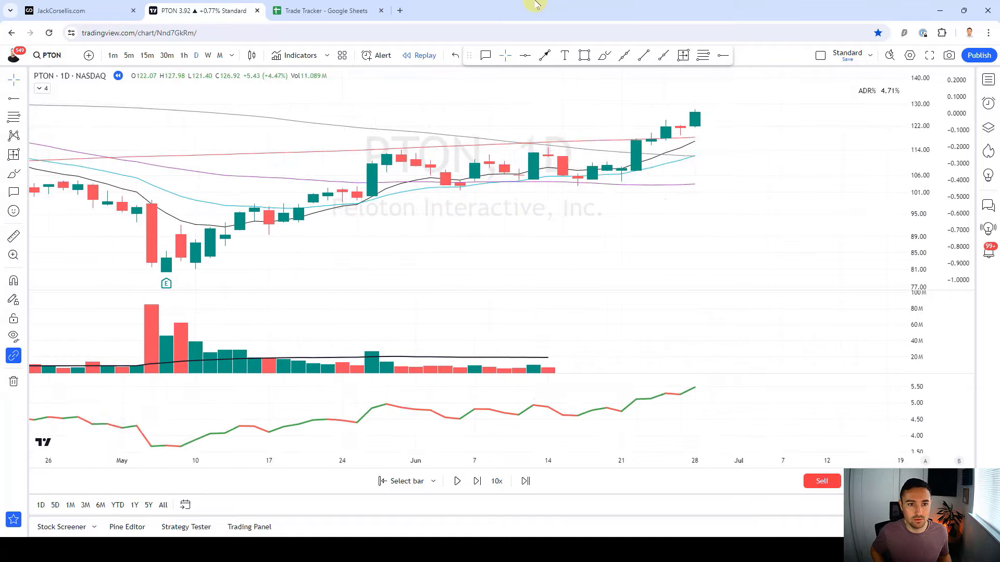
{"action": "key", "text": "shift+Right"}
{"action": "key", "text": "shift+Right"}
{"action": "key", "text": "shift+Right"}
{"action": "key", "text": "shift+Right"}
{"action": "key", "text": "shift+Right"}
{"action": "key", "text": "shift+Right"}
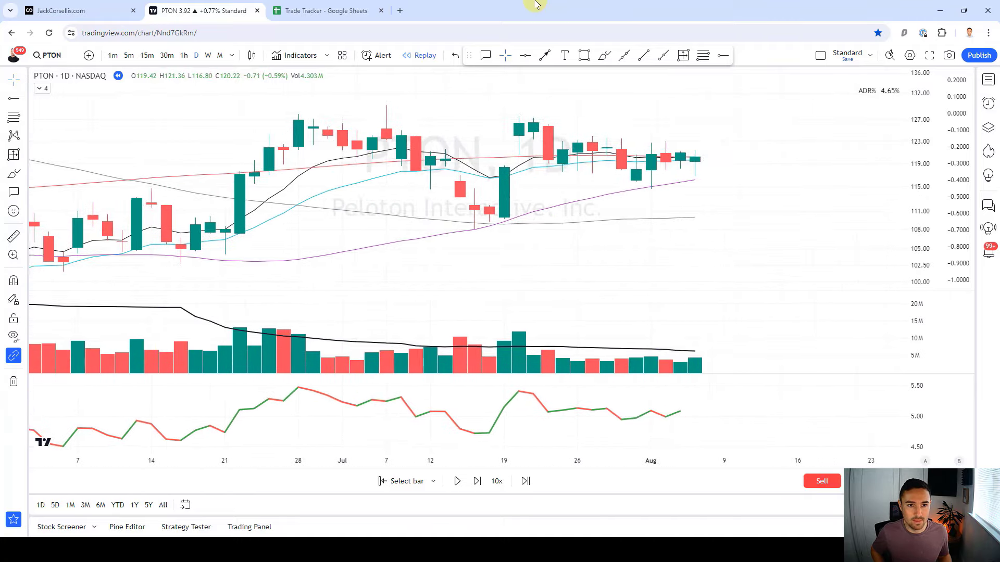
{"action": "key", "text": "shift+Right"}
{"action": "key", "text": "shift+Right"}
{"action": "key", "text": "shift+Right"}
{"action": "key", "text": "shift+Right"}
{"action": "key", "text": "shift+Right"}
{"action": "key", "text": "shift+Right"}
{"action": "key", "text": "shift+Right"}
{"action": "key", "text": "shift+Right"}
{"action": "key", "text": "shift+Right"}
{"action": "key", "text": "shift+Right"}
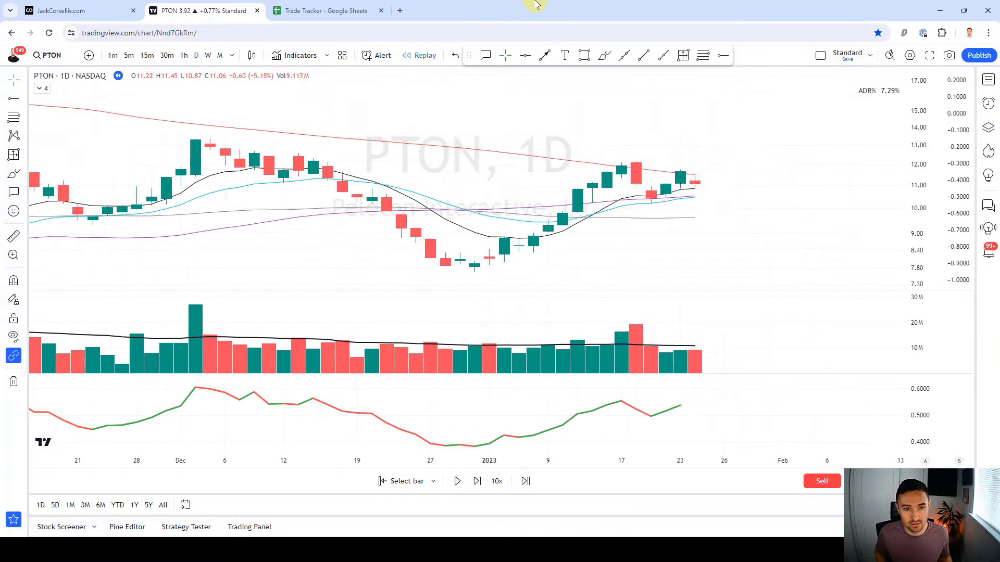
Brush a flat line across the early 2020 base labelled 1 and a rising line along the 2020 advance labelled 2
{"action": "scroll", "coordinate": [370, 165], "scroll_direction": "down", "scroll_amount": 10}
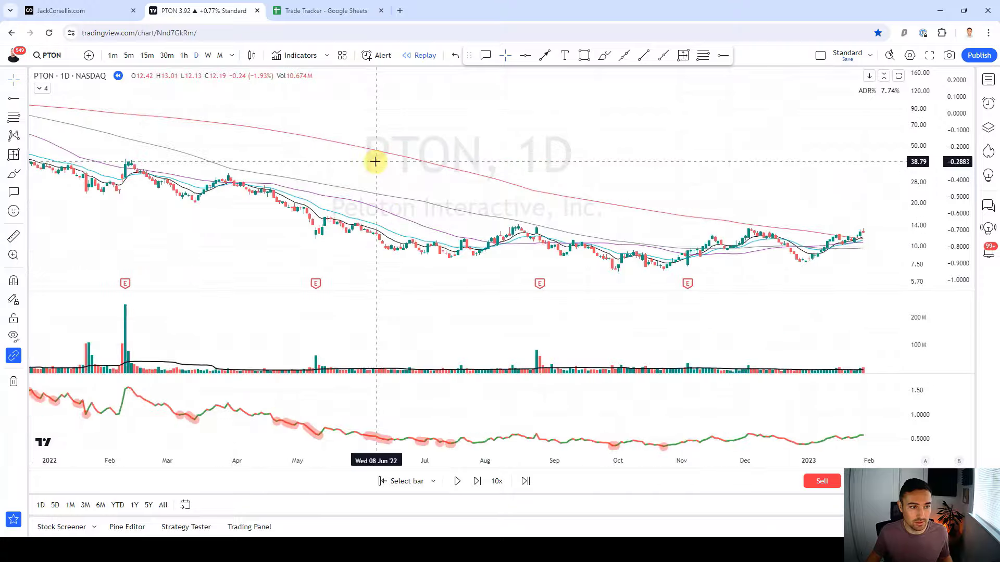
{"action": "left_click", "coordinate": [604, 54]}
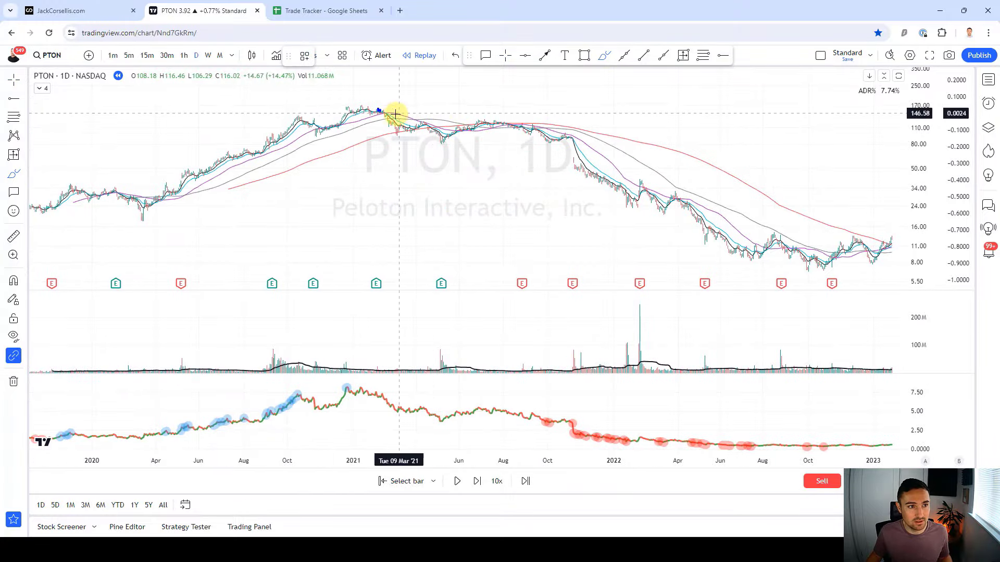
{"action": "scroll", "coordinate": [267, 192], "scroll_direction": "down", "scroll_amount": 1}
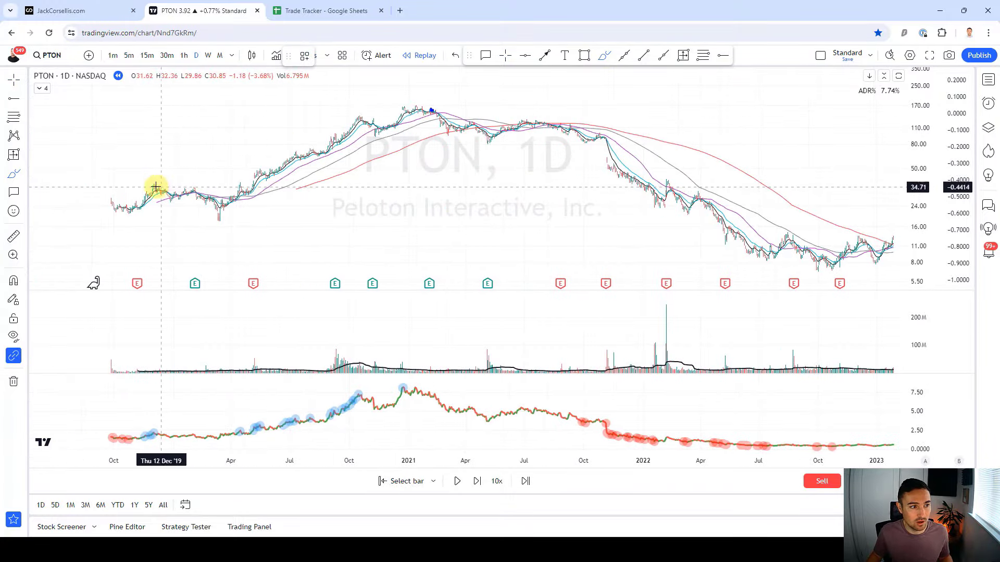
{"action": "left_click_drag", "start_coordinate": [152, 188], "coordinate": [332, 186]}
{"action": "mouse_move", "coordinate": [206, 164]}
{"action": "left_mouse_down"}
{"action": "mouse_move", "coordinate": [210, 180]}
{"action": "mouse_move", "coordinate": [365, 112]}
{"action": "left_mouse_up"}
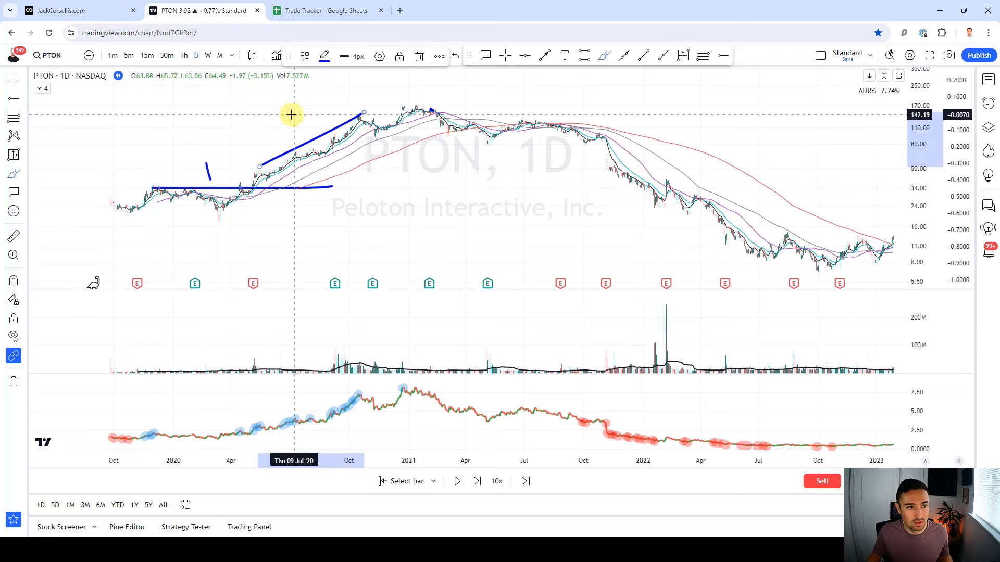
{"action": "left_click_drag", "start_coordinate": [285, 114], "coordinate": [305, 128]}
Brush two lines bounding the 2021 topping range labelled 3, and mark the 2021–2022 decline with a downward arrow and line
{"action": "left_click_drag", "start_coordinate": [380, 139], "coordinate": [715, 149]}
{"action": "left_click_drag", "start_coordinate": [386, 108], "coordinate": [658, 108]}
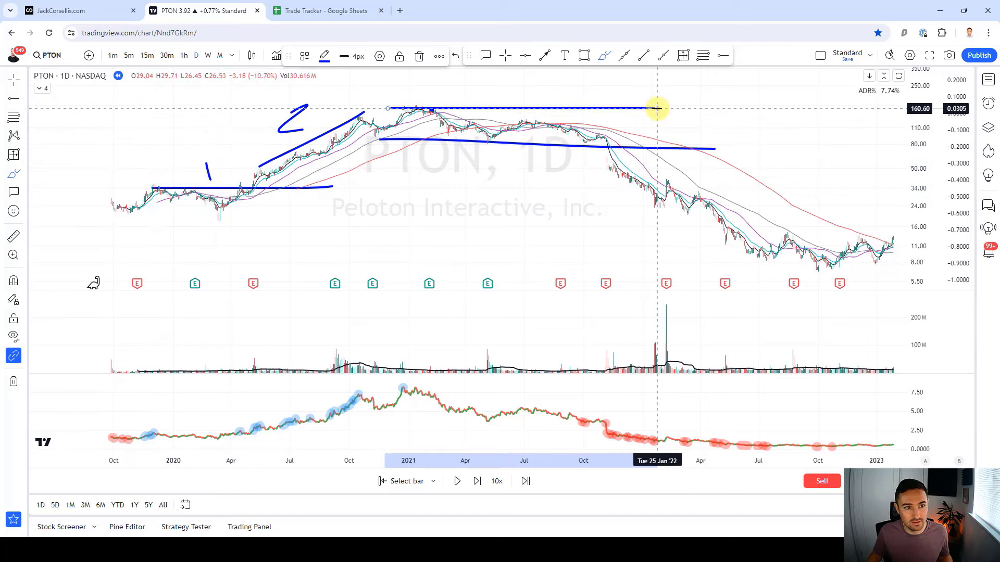
{"action": "left_click_drag", "start_coordinate": [471, 86], "coordinate": [528, 102]}
{"action": "mouse_move", "coordinate": [571, 167]}
{"action": "left_mouse_down"}
{"action": "mouse_move", "coordinate": [681, 235]}
{"action": "mouse_move", "coordinate": [678, 258]}
{"action": "left_mouse_up"}
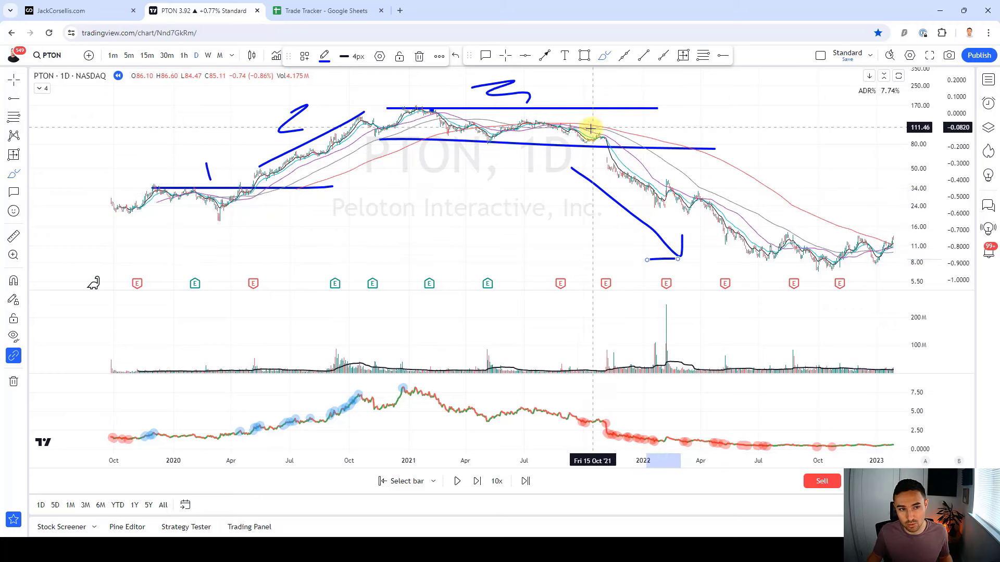
{"action": "left_click_drag", "start_coordinate": [542, 123], "coordinate": [747, 242]}
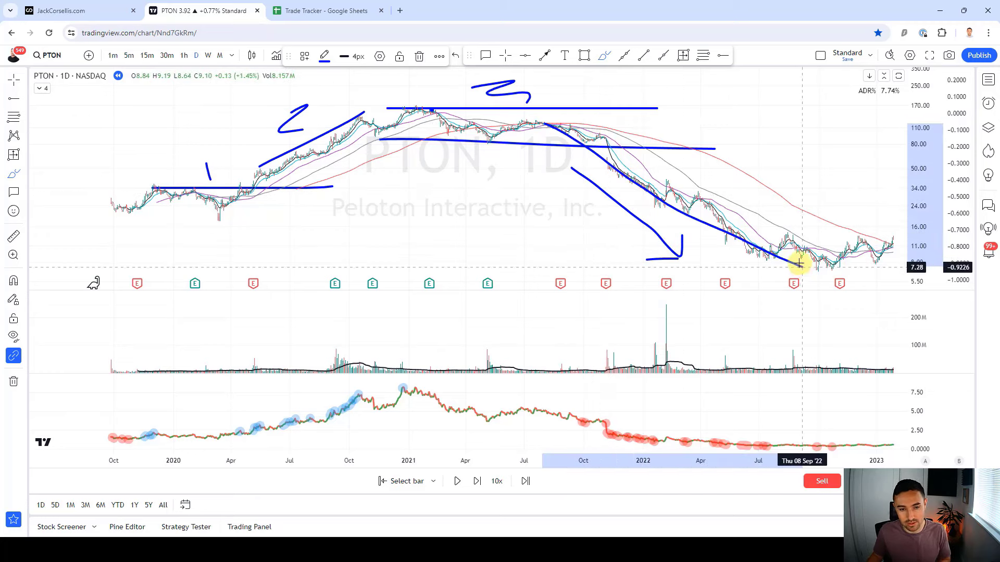
Advance the replay bar by bar from 30 January to 14 February 2023
{"action": "scroll", "coordinate": [761, 209], "scroll_direction": "up", "scroll_amount": 10}
{"action": "scroll", "coordinate": [729, 198], "scroll_direction": "up", "scroll_amount": 2}
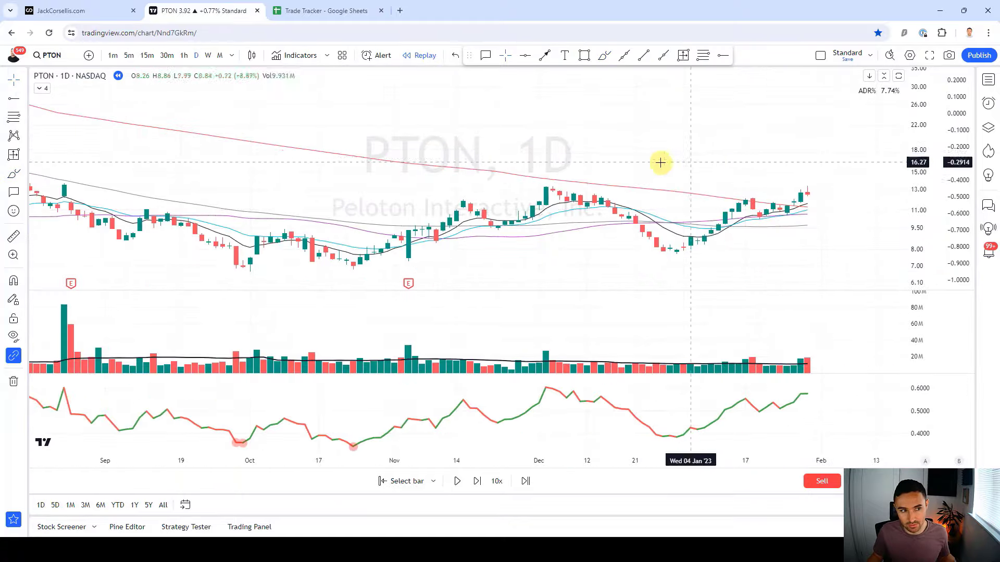
{"action": "scroll", "coordinate": [627, 176], "scroll_direction": "up", "scroll_amount": 2}
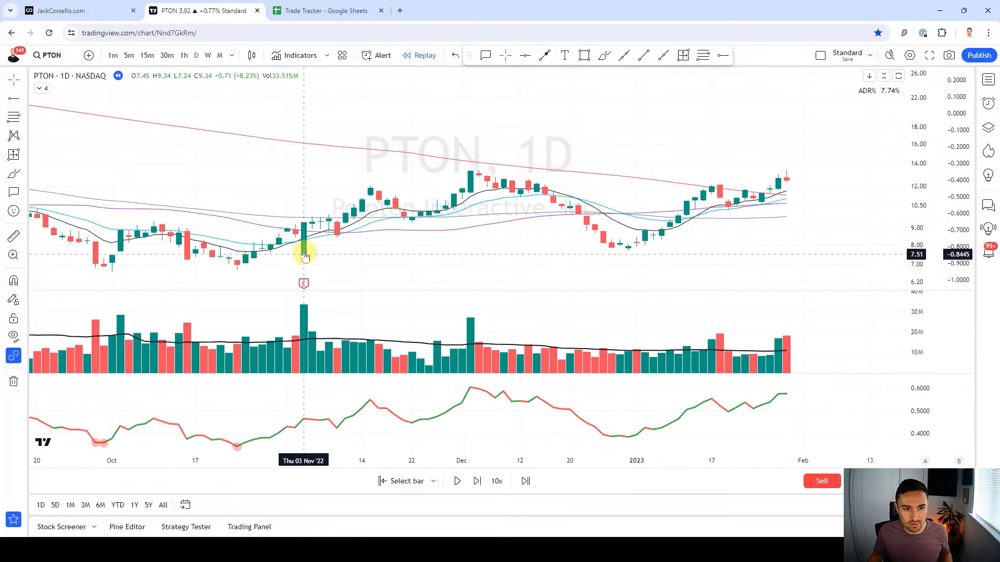
{"action": "scroll", "coordinate": [730, 105], "scroll_direction": "up", "scroll_amount": 3}
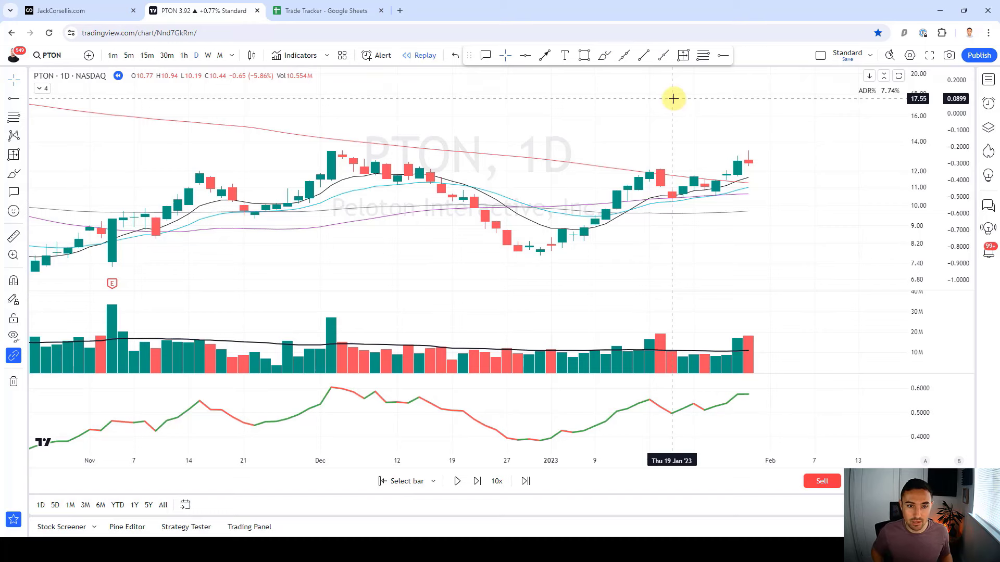
{"action": "key", "text": "shift+Right"}
{"action": "key", "text": "shift+Right"}
{"action": "key", "text": "shift+Right"}
{"action": "key", "text": "shift+Right"}
{"action": "key", "text": "shift+Right"}
{"action": "key", "text": "shift+Right"}
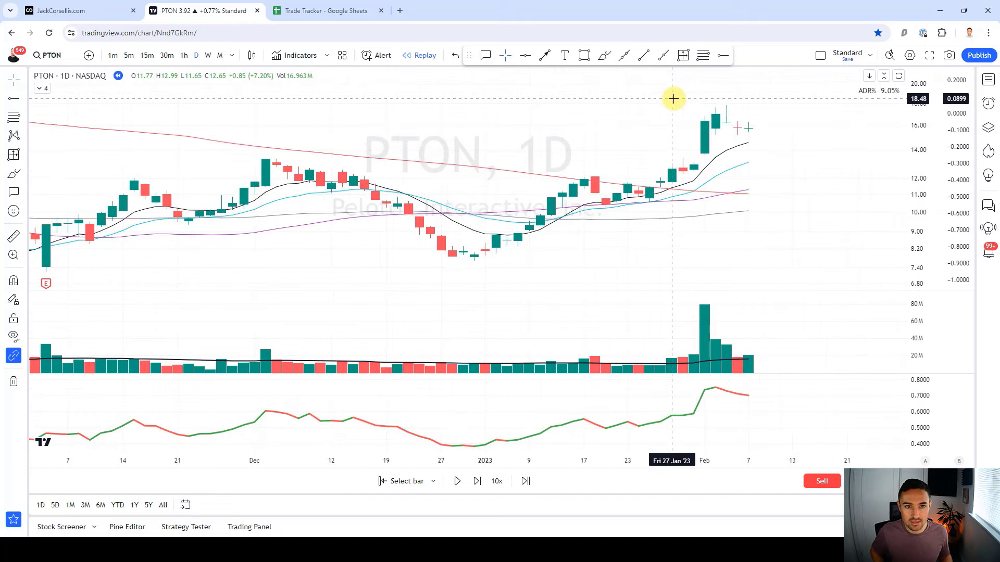
{"action": "key", "text": "shift+Right"}
{"action": "key", "text": "shift+Right"}
{"action": "key", "text": "shift+Right"}
{"action": "key", "text": "shift+Right"}
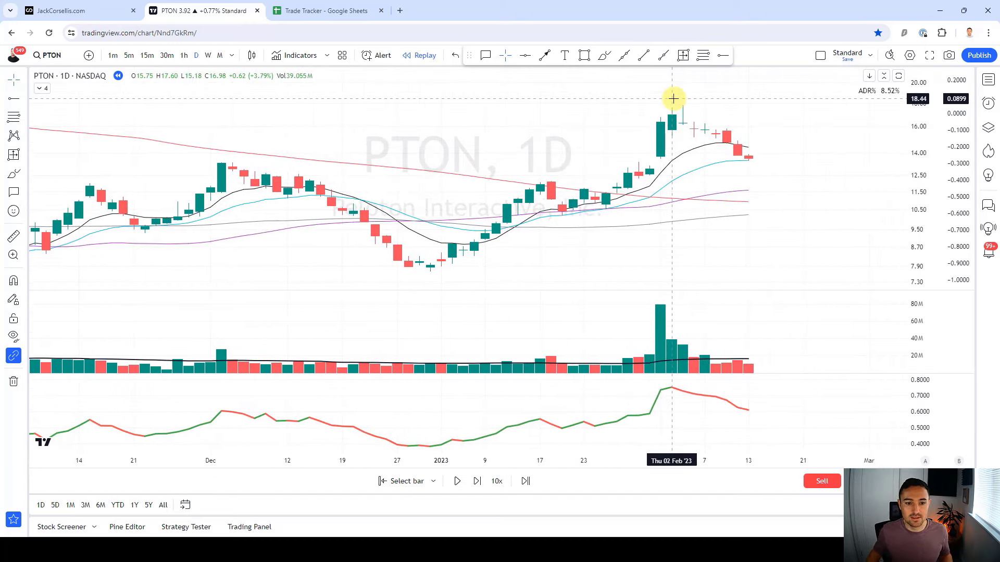
{"action": "scroll", "coordinate": [698, 148], "scroll_direction": "up", "scroll_amount": 2}
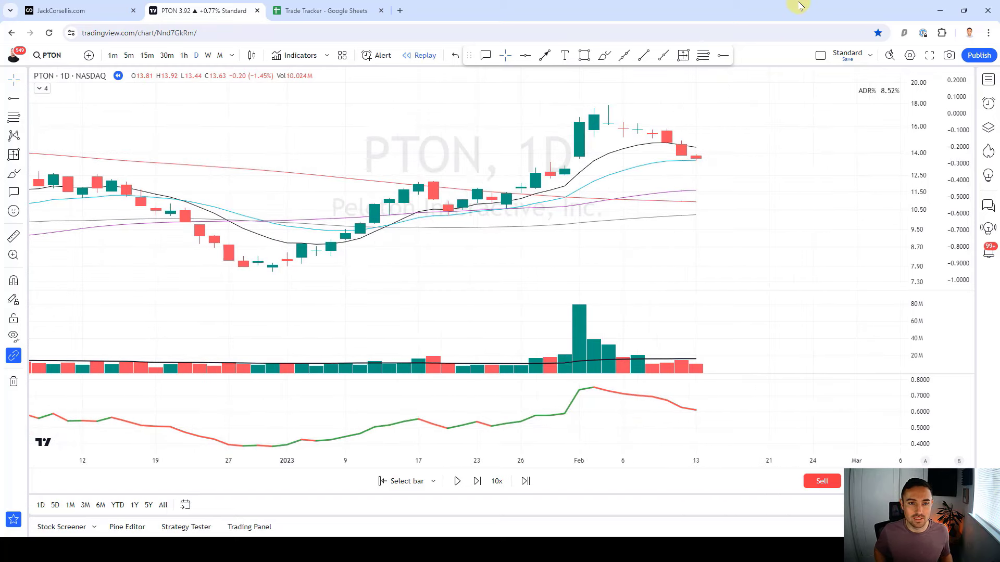
{"action": "key", "text": "shift+Right"}
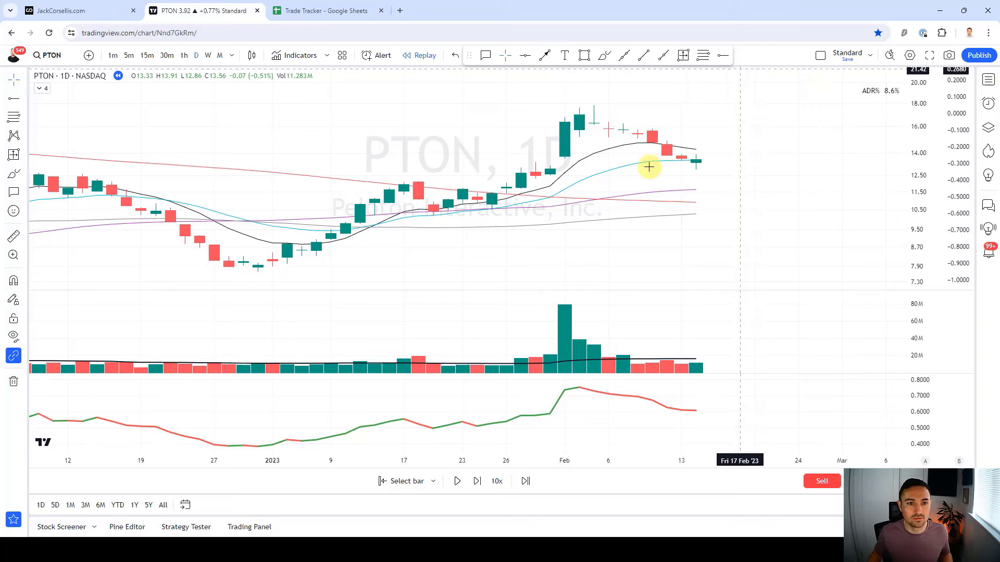
{"action": "scroll", "coordinate": [647, 191], "scroll_direction": "up", "scroll_amount": 2}
{"action": "left_click", "coordinate": [703, 56]}
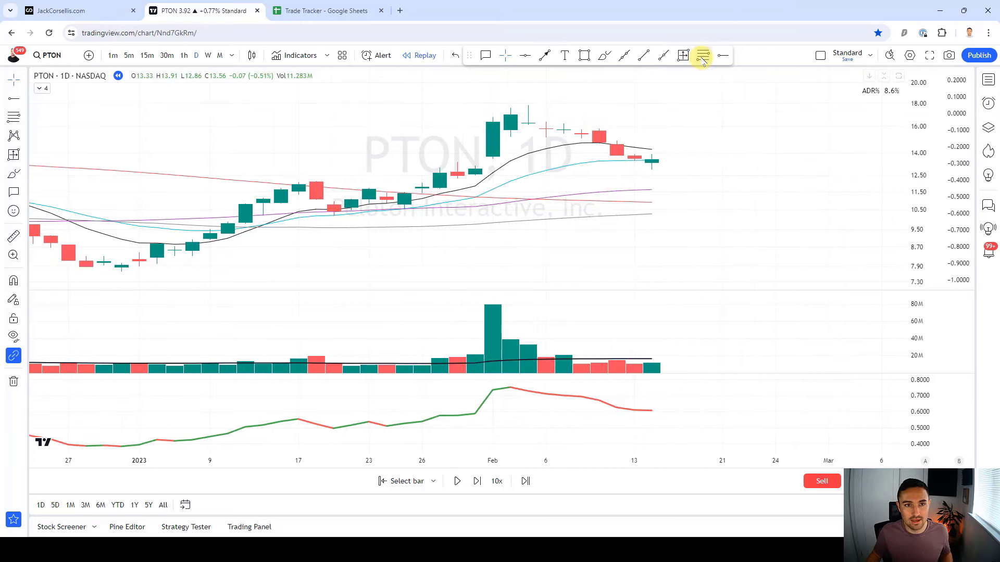
{"action": "left_click", "coordinate": [654, 146], "text": "ctrl"}
{"action": "left_click", "coordinate": [655, 171], "text": "ctrl"}
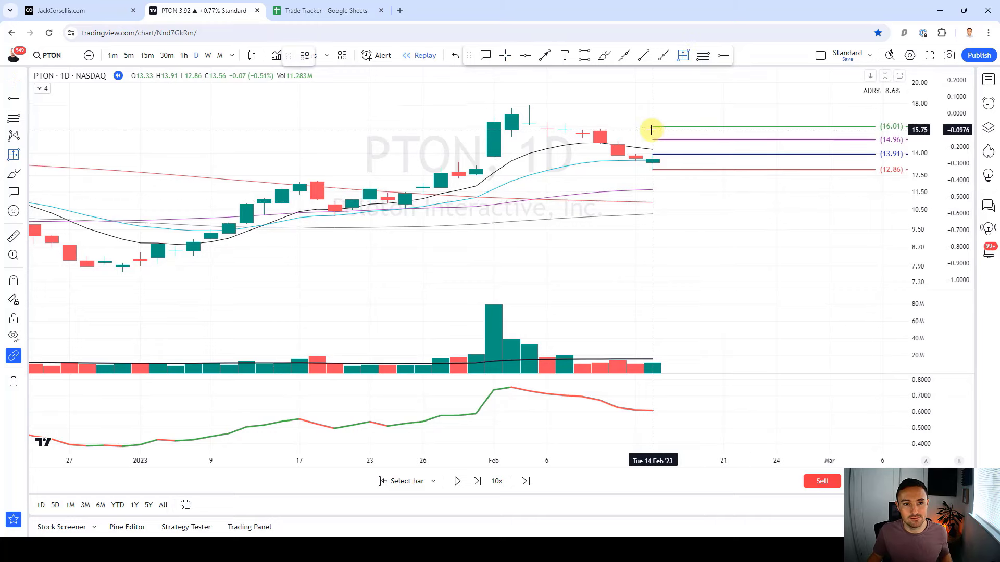
{"action": "left_click", "coordinate": [652, 157]}
{"action": "key", "text": "Delete"}
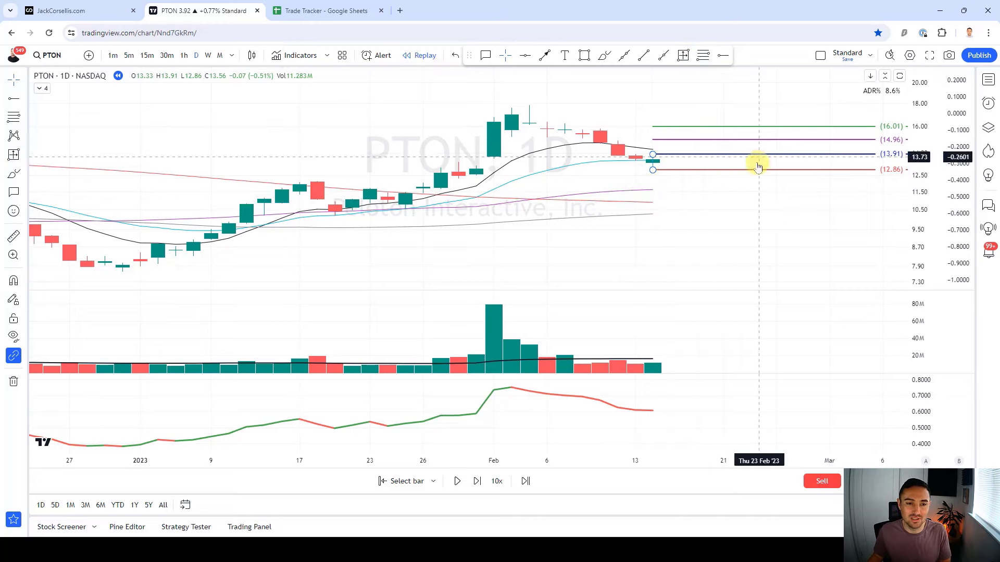
{"action": "left_click_drag", "start_coordinate": [725, 216], "coordinate": [724, 215]}
{"action": "left_click", "coordinate": [685, 171]}
{"action": "key", "text": "Delete"}
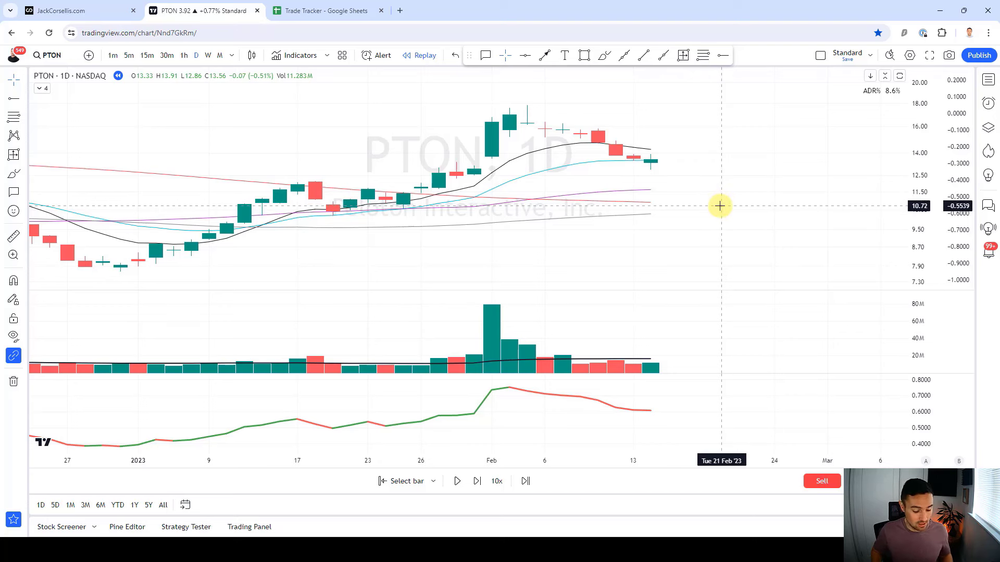
Advance the replay bar by bar from 14 February to 21 February 2023
{"action": "key", "text": "shift+Right"}
{"action": "key", "text": "shift+Right"}
{"action": "key", "text": "shift+Right"}
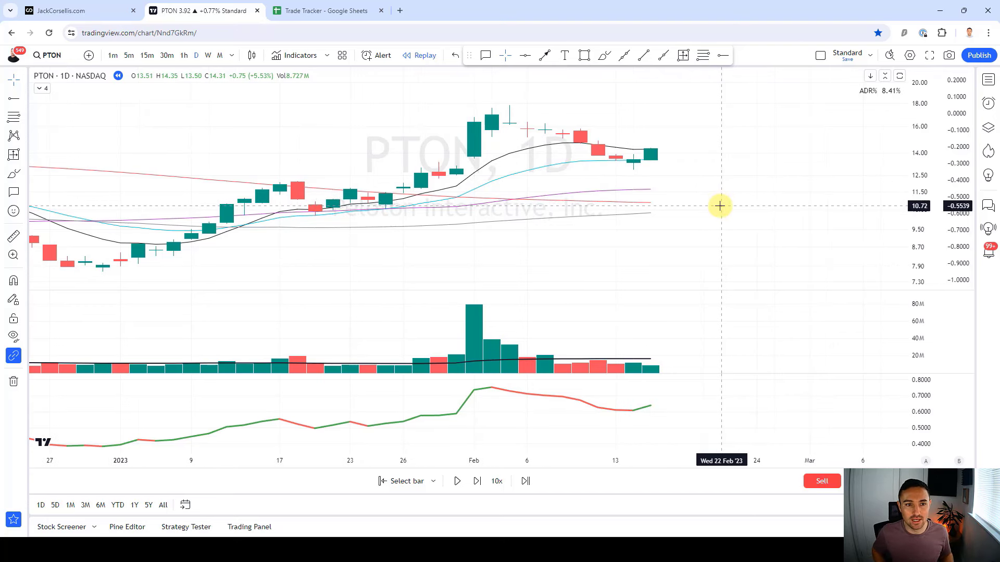
{"action": "key", "text": "shift+Right"}
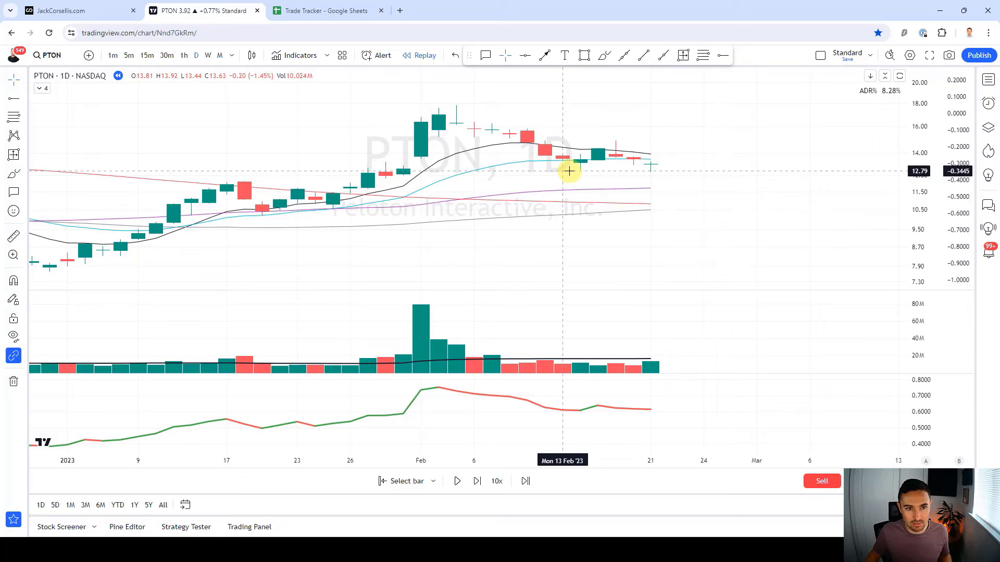
Place Fib levels on the 21 February 2023 candle, from its high of 13.40 to its low of 12.69
{"action": "left_click", "coordinate": [702, 57]}
{"action": "left_click", "coordinate": [649, 148], "text": "ctrl"}
{"action": "left_click", "coordinate": [651, 175], "text": "ctrl"}
{"action": "left_click", "coordinate": [685, 228]}
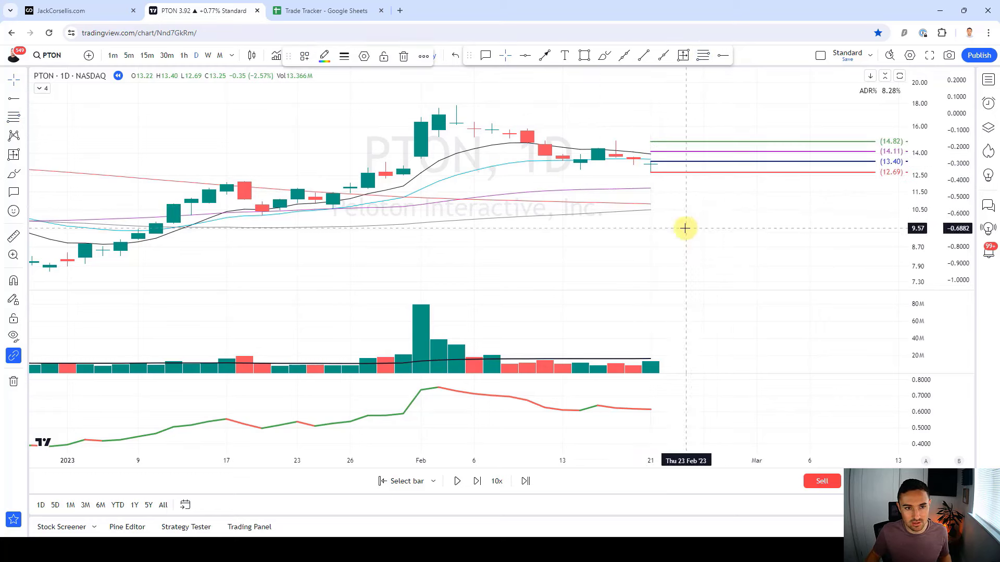
Measure the risk from the 21 February high of 13.40 to its low of 12.69 and shift the measurement clear of the candle
{"action": "left_click", "coordinate": [683, 58]}
{"action": "left_click", "coordinate": [651, 161], "text": "ctrl"}
{"action": "left_click", "coordinate": [651, 173], "text": "ctrl"}
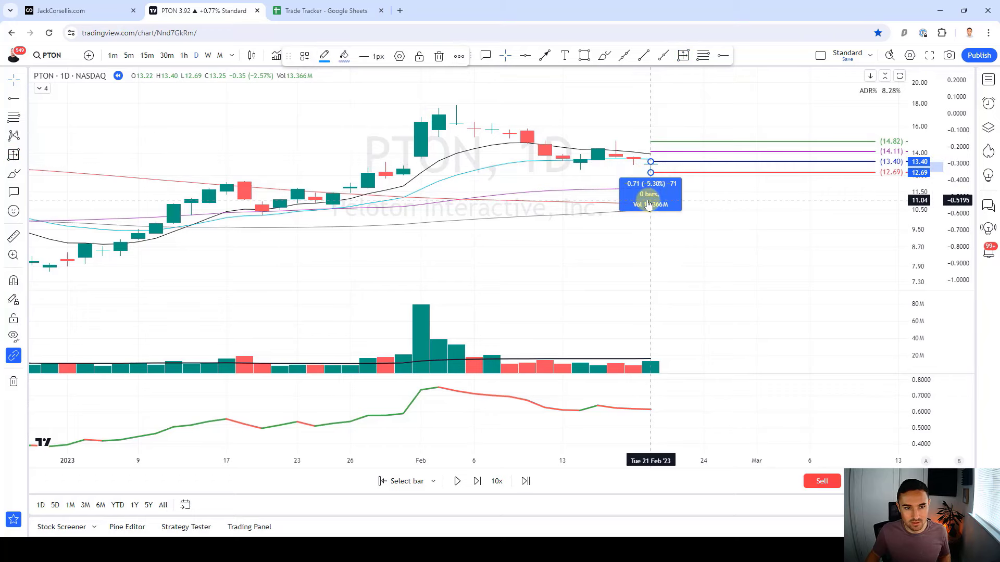
{"action": "key", "text": "Right"}
{"action": "left_click", "coordinate": [667, 225]}
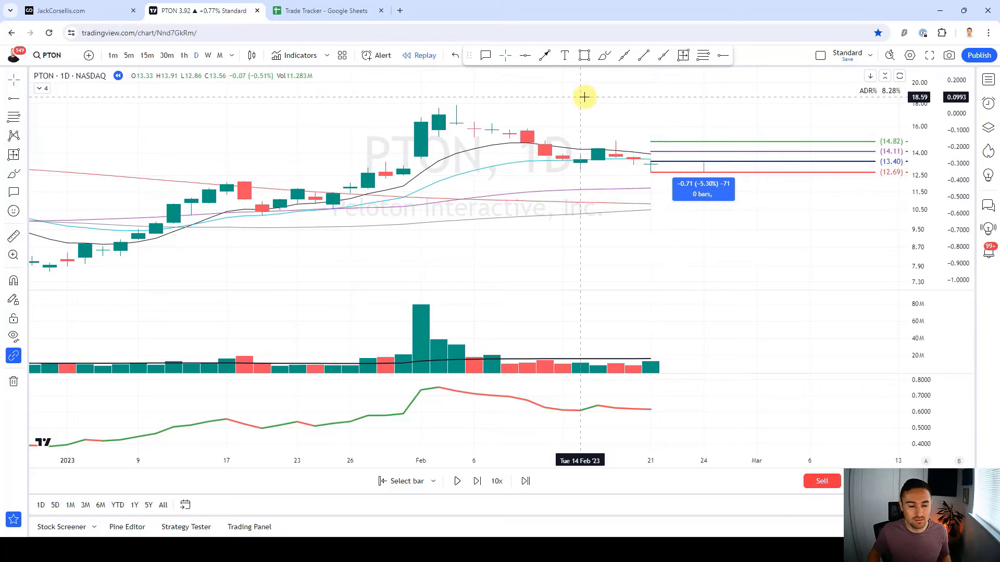
Advance the replay to 22 February 2023 and add an "ENTRY" callout pointing at that candle
{"action": "key", "text": "shift+Right"}
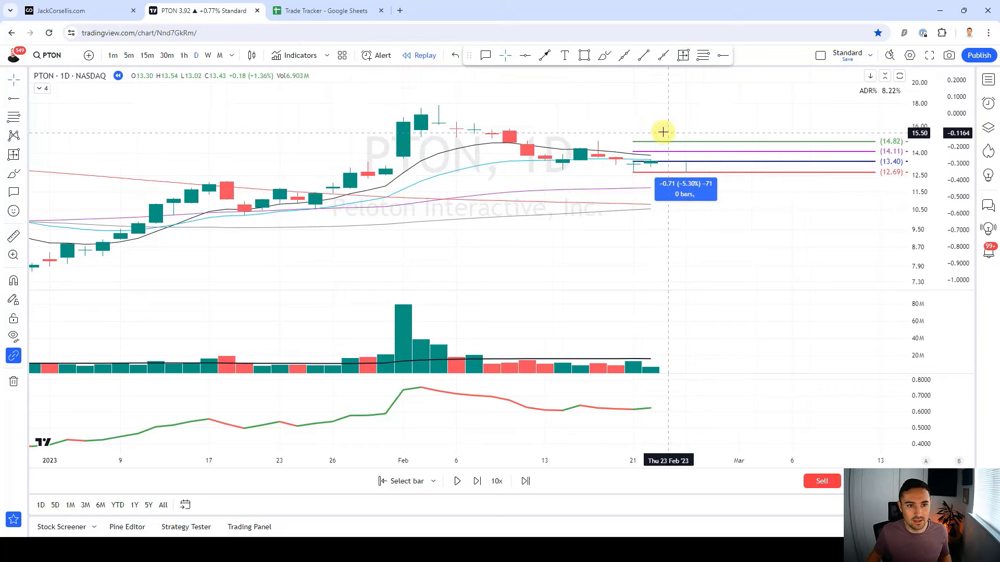
{"action": "left_click", "coordinate": [486, 55]}
{"action": "left_click", "coordinate": [650, 157]}
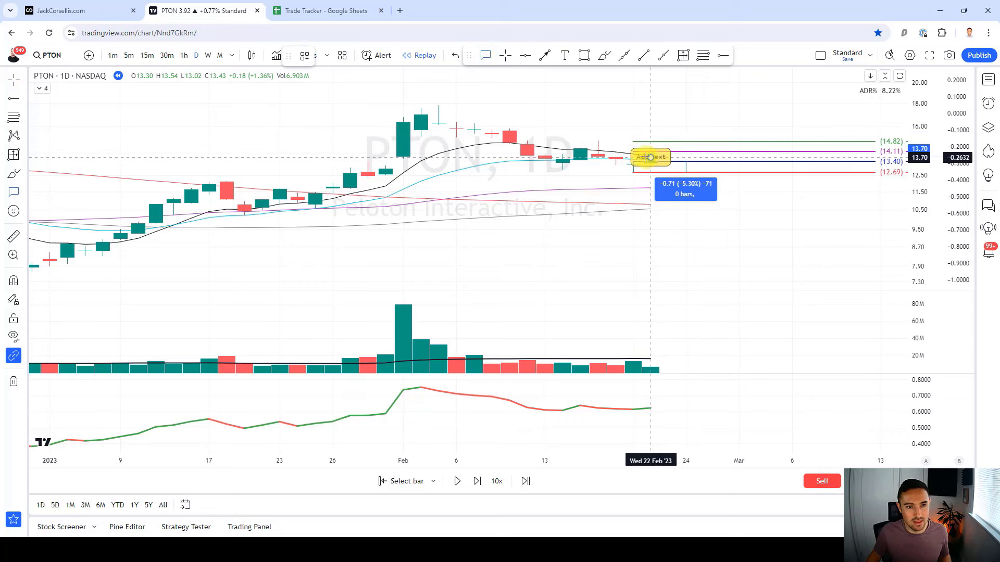
{"action": "left_click", "coordinate": [584, 107]}
{"action": "type", "text": "ENTRY"}
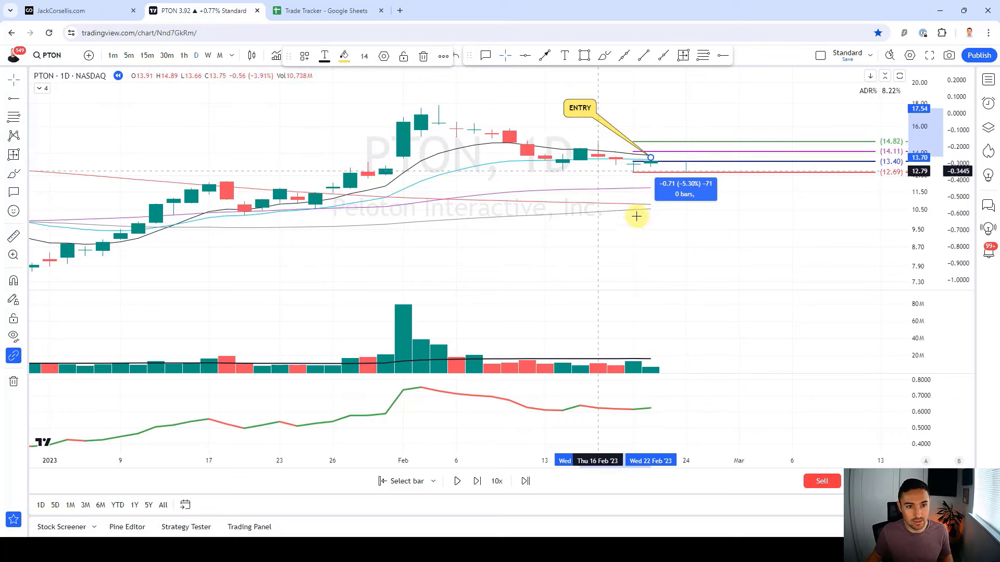
Raise the stop level and the risk measurement to the 22 February low of about 13.02, and advance the replay to 23 February 2023
{"action": "left_click", "coordinate": [634, 173]}
{"action": "left_click_drag", "start_coordinate": [633, 174], "coordinate": [650, 172]}
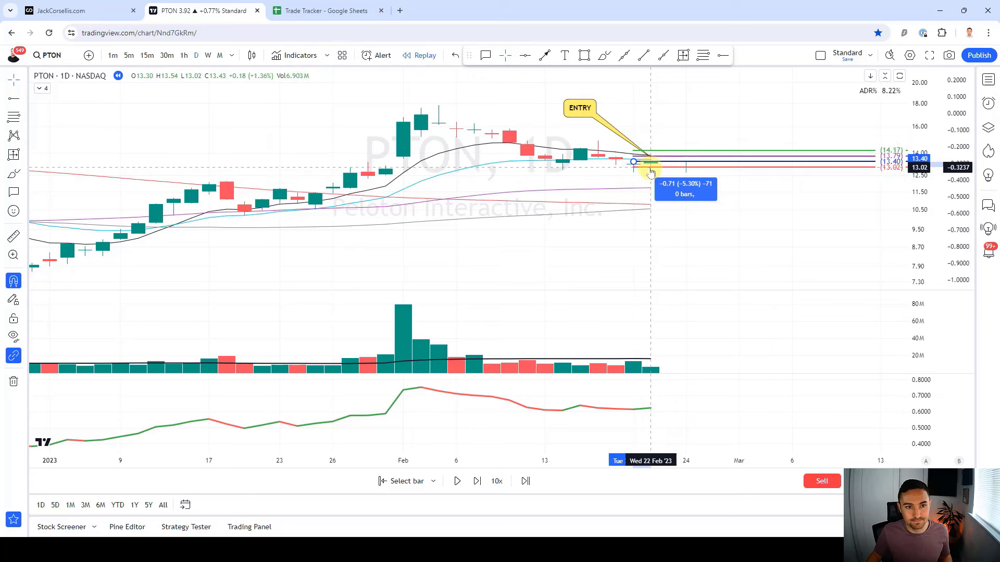
{"action": "left_click", "coordinate": [682, 176]}
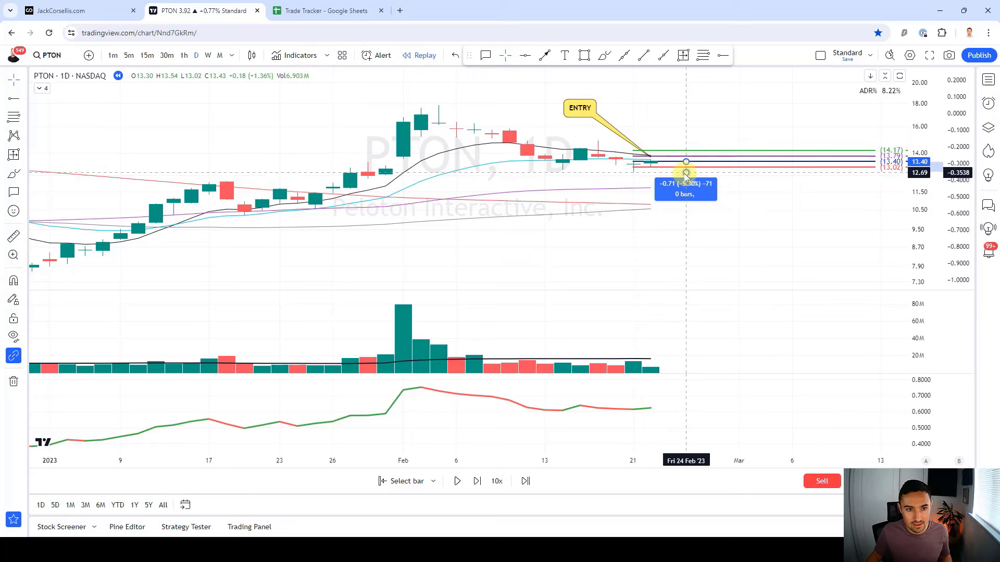
{"action": "left_click", "coordinate": [686, 167]}
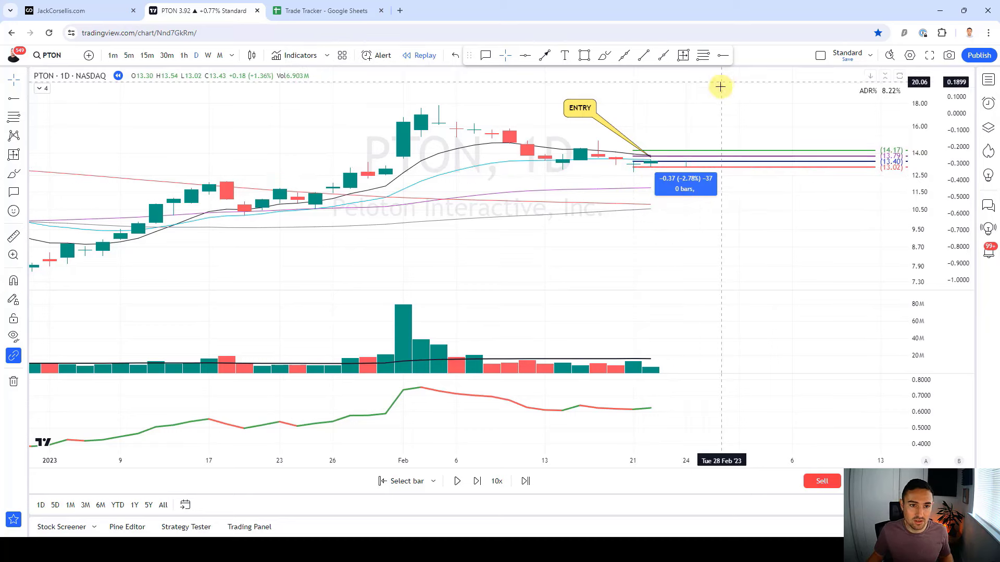
{"action": "key", "text": "shift+Right"}
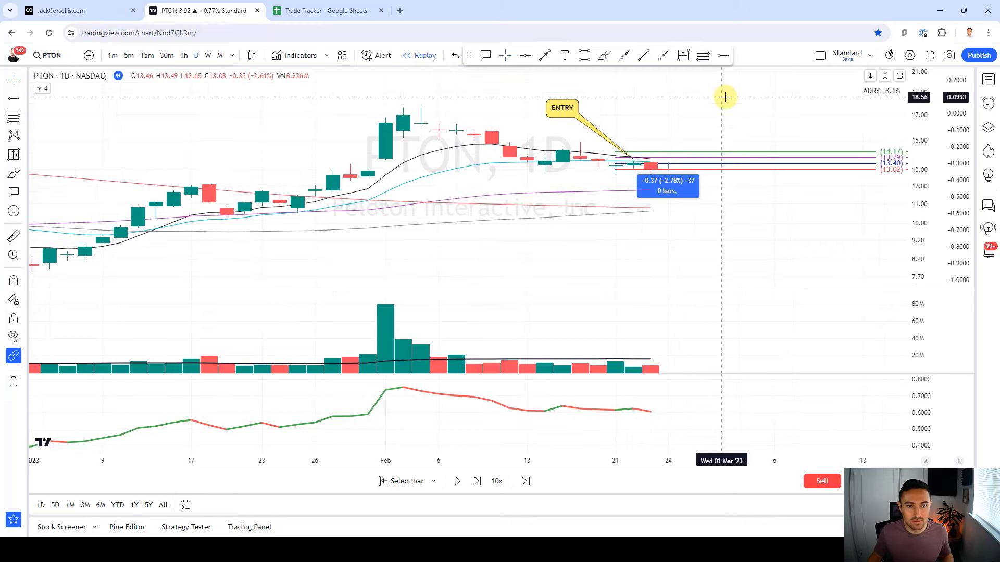
{"action": "left_click", "coordinate": [655, 175]}
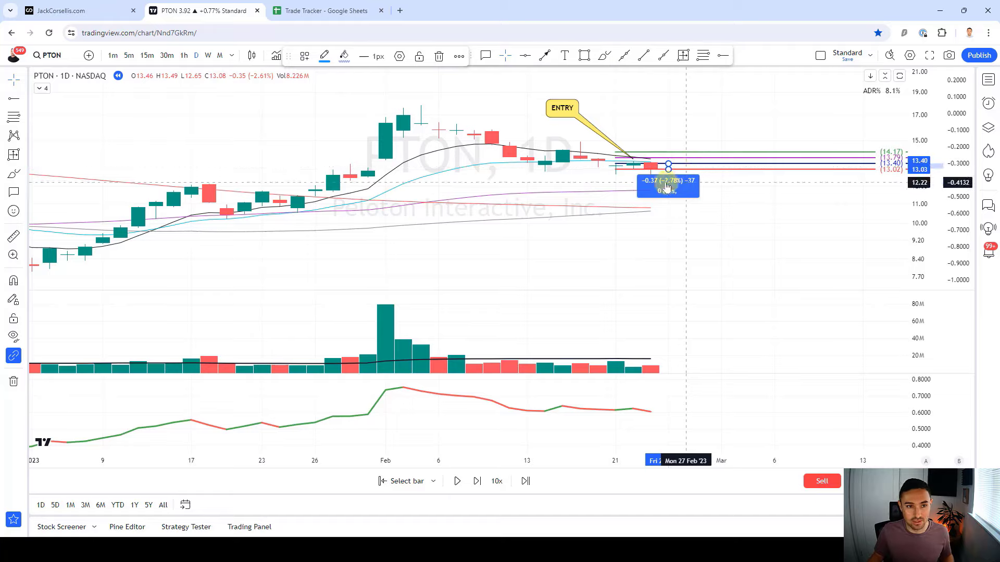
Log a 3% PTON loss under PB in January row 20 of the Trade Tracker sheet and return to the PTON chart
{"action": "left_click", "coordinate": [294, 6]}
{"action": "left_click", "coordinate": [572, 364]}
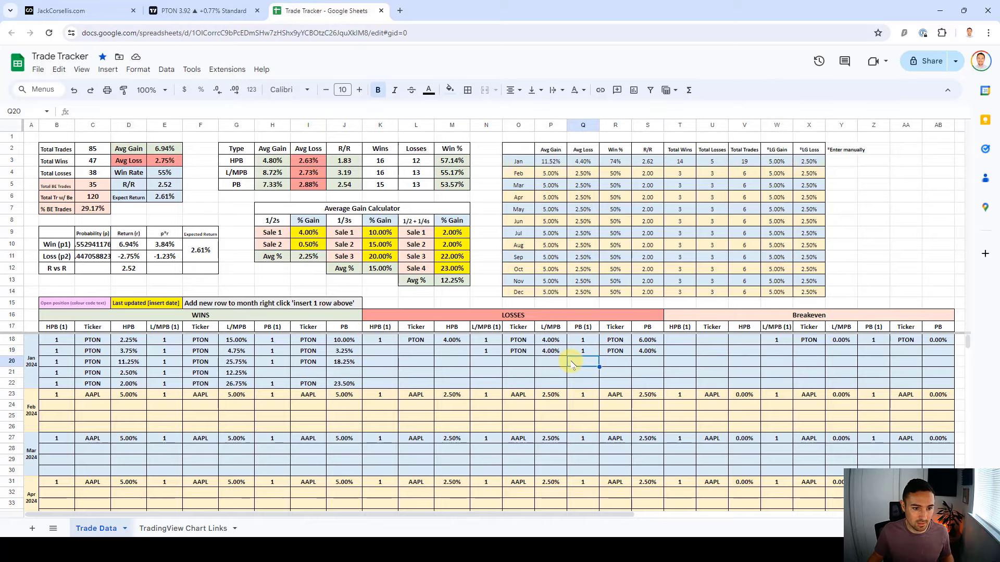
{"action": "type", "text": "1"}
{"action": "key", "text": "Tab"}
{"action": "type", "text": "PTON"}
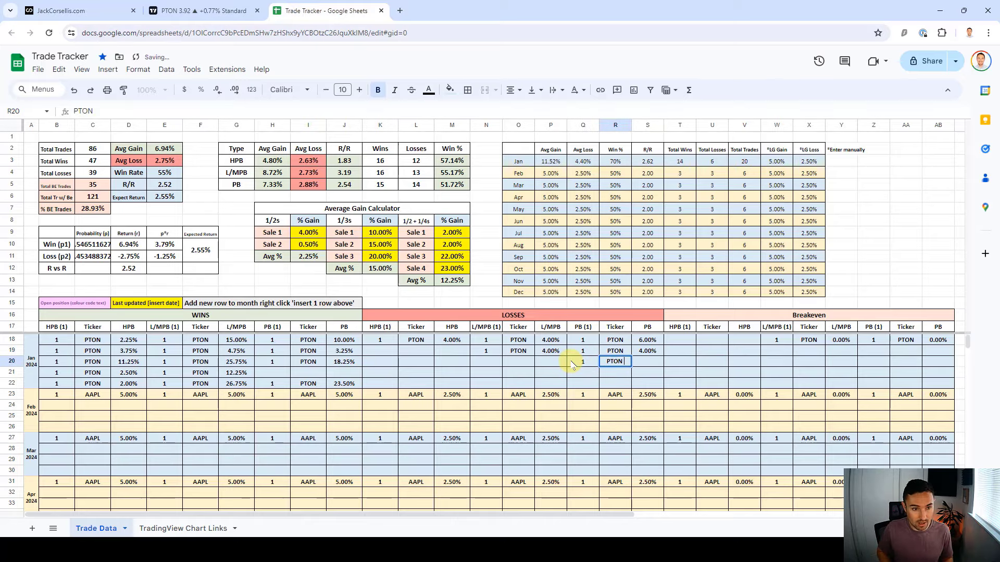
{"action": "key", "text": "Tab"}
{"action": "type", "text": "3"}
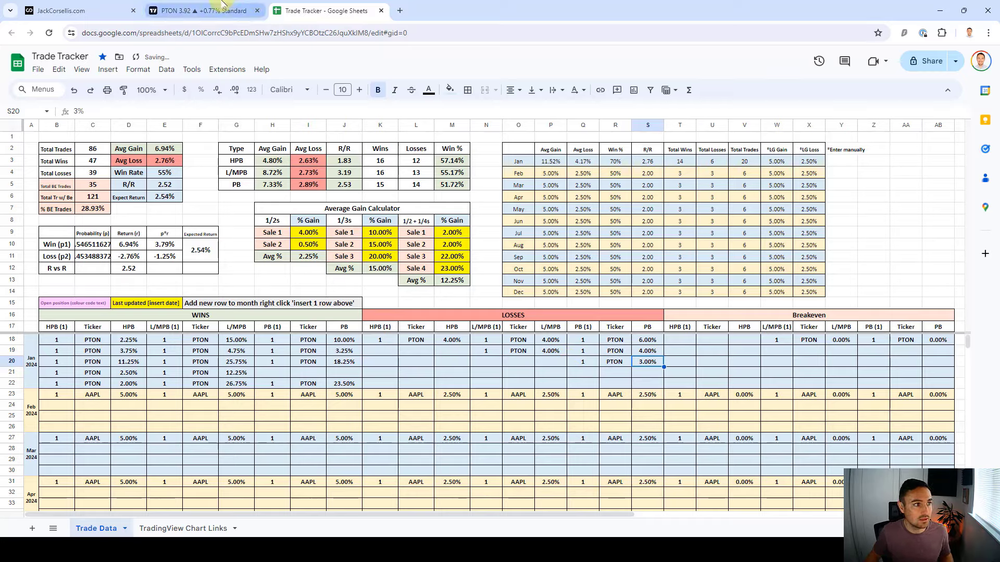
{"action": "left_click", "coordinate": [223, 4]}
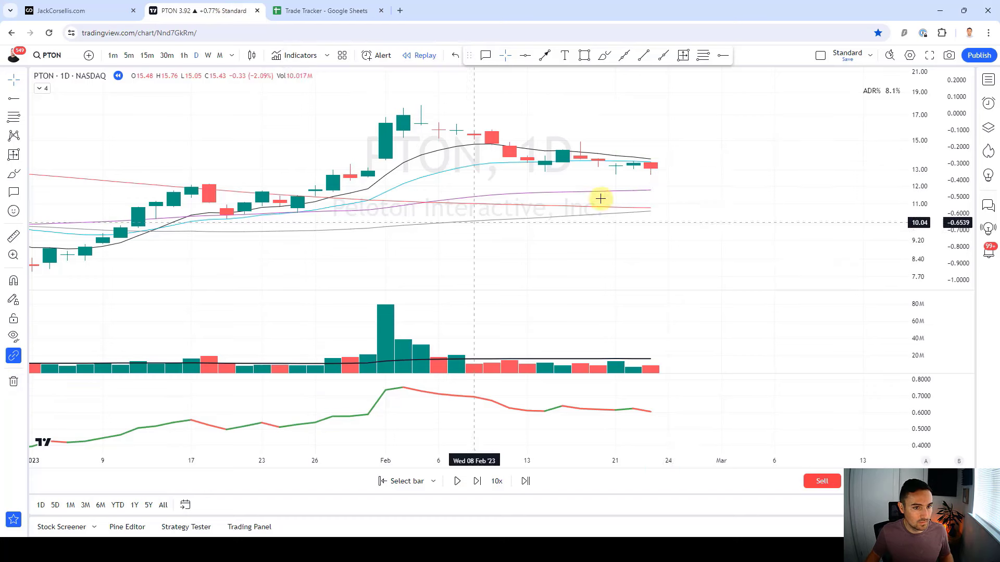
Advance the replay to 8 March 2023 and plot the entry, stop and target levels from that candle's 13.70 high to its 12.86 low
{"action": "scroll", "coordinate": [651, 198], "scroll_direction": "down", "scroll_amount": 1}
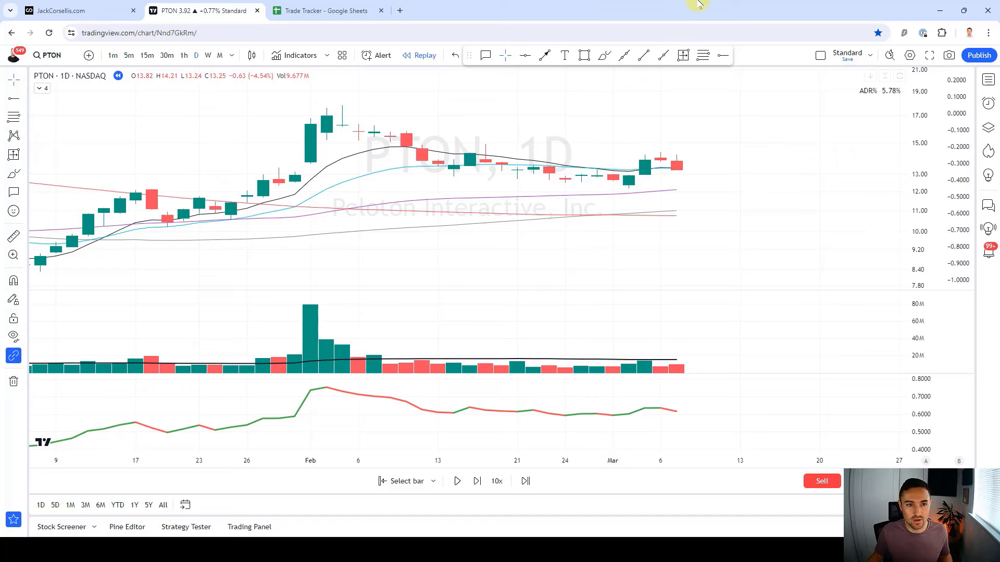
{"action": "key", "text": "shift+Right"}
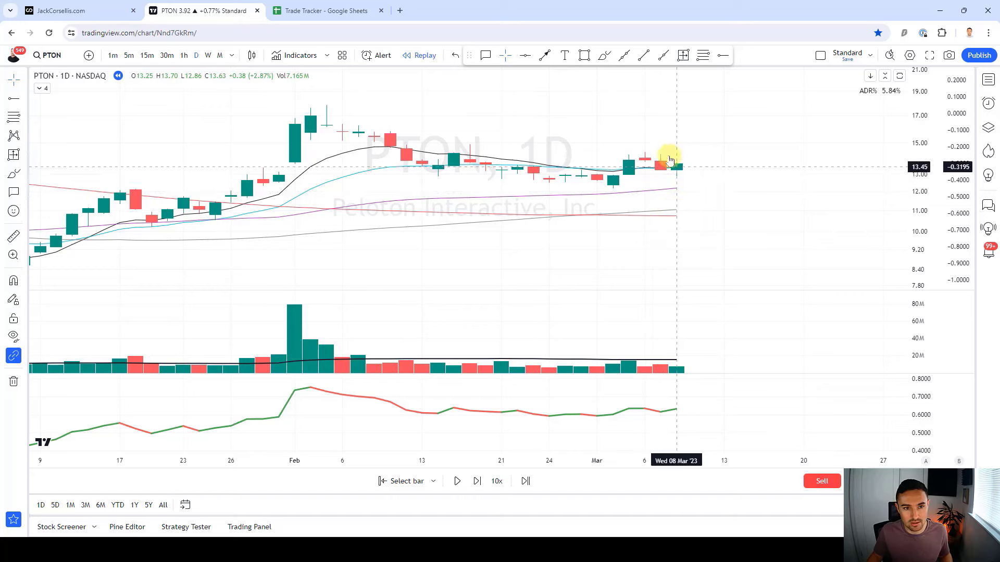
{"action": "left_click", "coordinate": [703, 55]}
{"action": "left_click", "coordinate": [676, 163]}
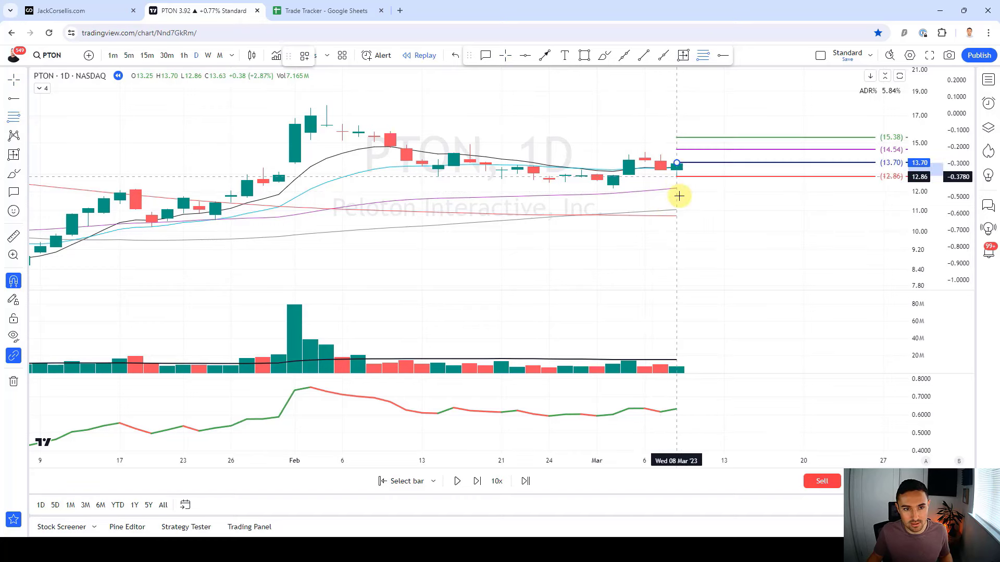
{"action": "left_click", "coordinate": [679, 196], "text": "ctrl"}
{"action": "left_click", "coordinate": [705, 203]}
Measure the risk from the 8 March high of 13.70 to its low of 12.86 and shift the measurement clear of the candle
{"action": "left_click", "coordinate": [684, 55]}
{"action": "left_click", "coordinate": [678, 163], "text": "ctrl"}
{"action": "left_click", "coordinate": [679, 192], "text": "ctrl"}
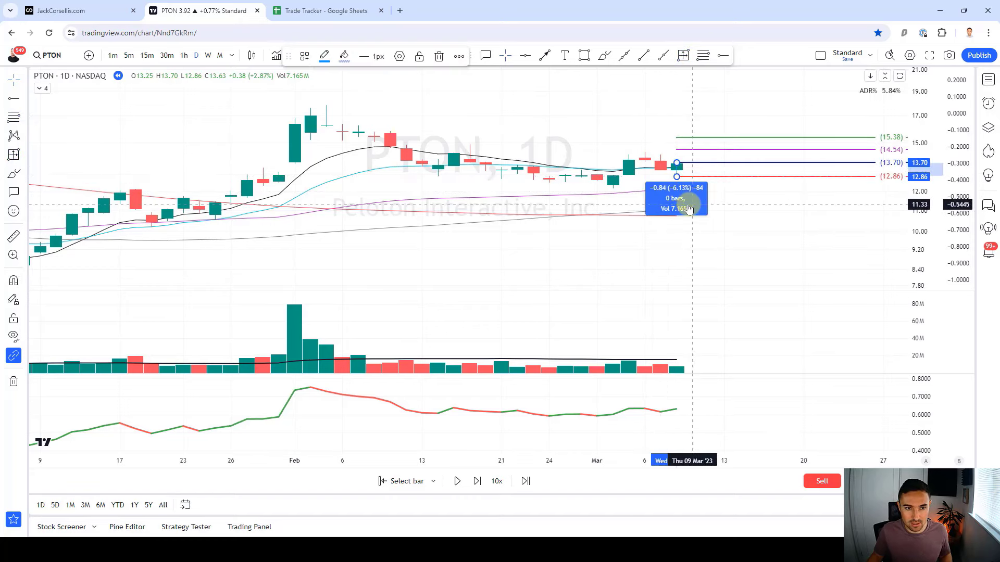
{"action": "left_click_drag", "start_coordinate": [687, 206], "coordinate": [716, 258]}
{"action": "left_click", "coordinate": [716, 262]}
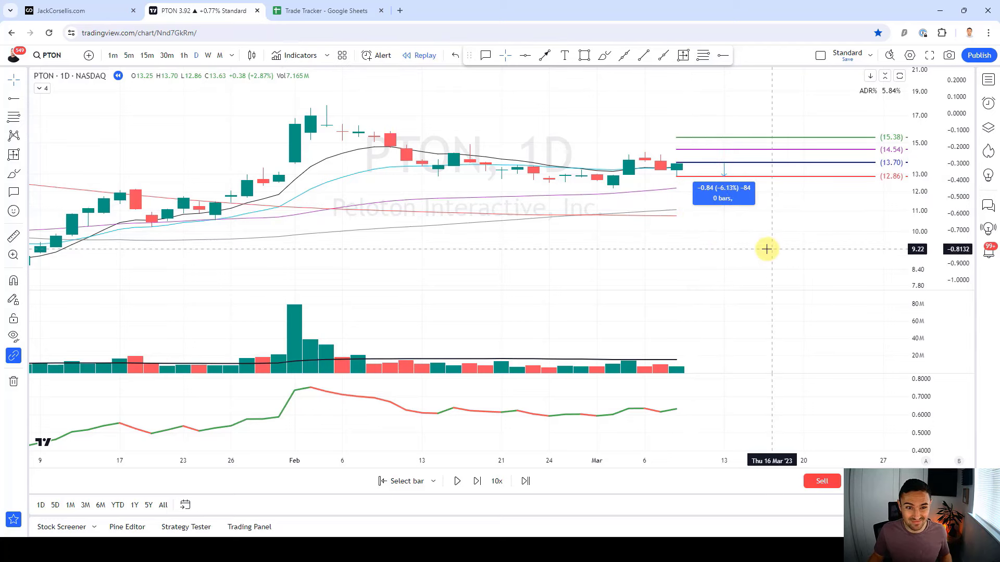
Advance the replay to 9 March 2023 and discard a trial ray at 13.64 along with the trade-setup drawings
{"action": "key", "text": "shift+Right"}
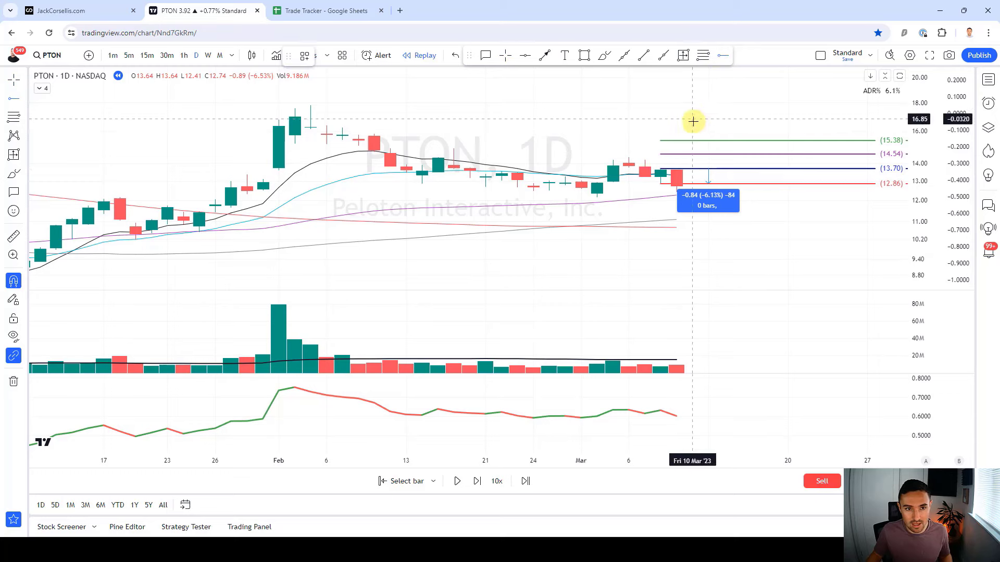
{"action": "left_click", "coordinate": [679, 141]}
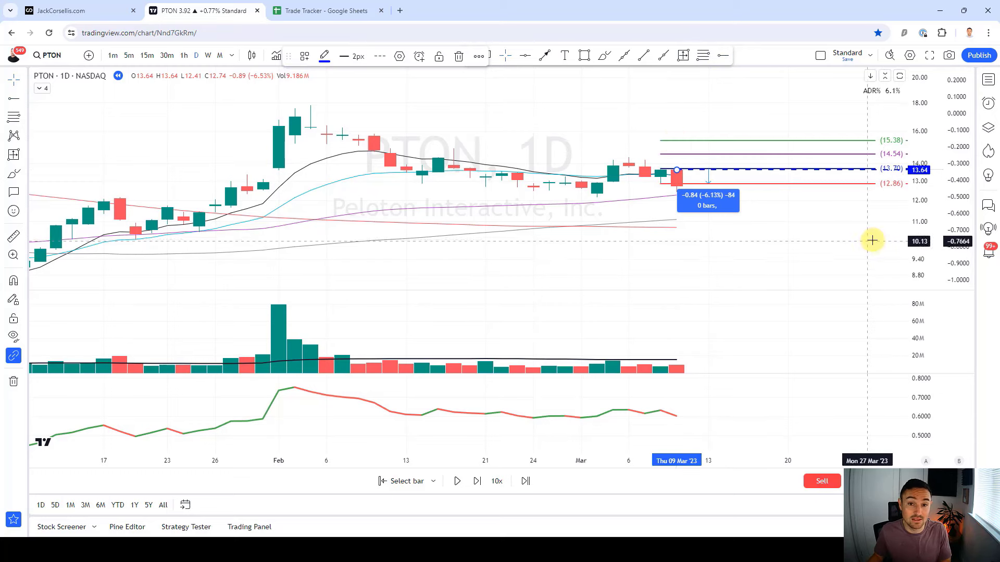
{"action": "left_click", "coordinate": [645, 97]}
{"action": "left_click", "coordinate": [14, 381]}
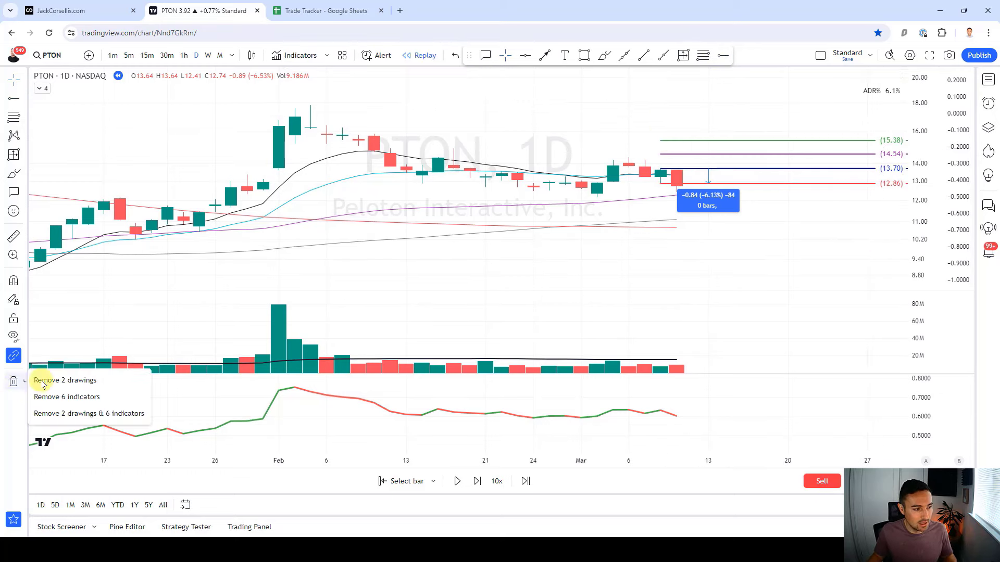
{"action": "left_click", "coordinate": [62, 379]}
Advance the PTON replay bar by bar from 9 March 2023 through the rest of the decline to the latest bar in May 2024
{"action": "key", "text": "shift+Right"}
{"action": "key", "text": "shift+Right"}
{"action": "key", "text": "shift+Right"}
{"action": "key", "text": "shift+Right"}
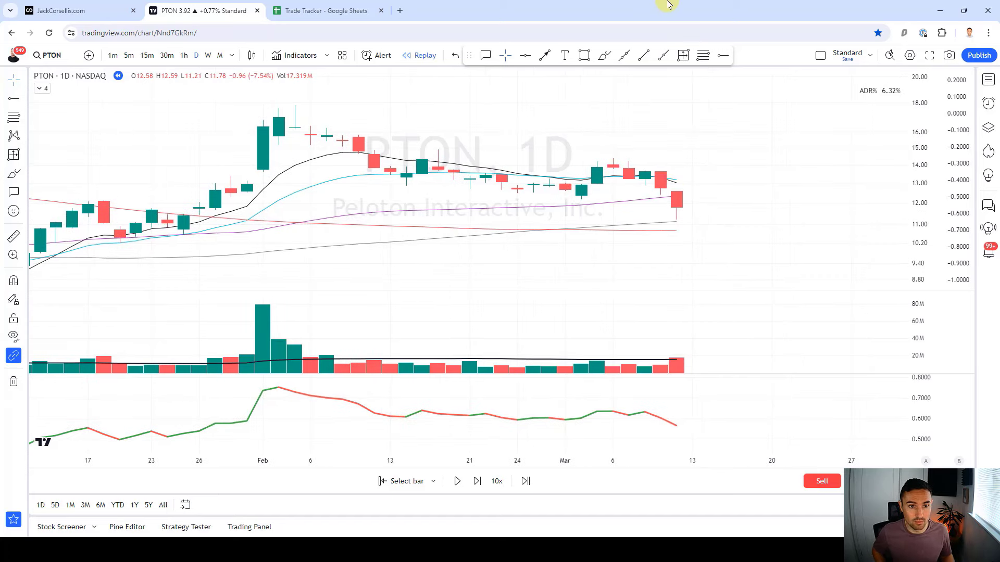
{"action": "key", "text": "shift+Right"}
{"action": "key", "text": "shift+Right"}
{"action": "key", "text": "shift+Right"}
{"action": "key", "text": "shift+Right"}
{"action": "key", "text": "shift+Right"}
{"action": "key", "text": "shift+Right"}
{"action": "key", "text": "shift+Right"}
{"action": "key", "text": "shift+Right"}
{"action": "key", "text": "shift+Right"}
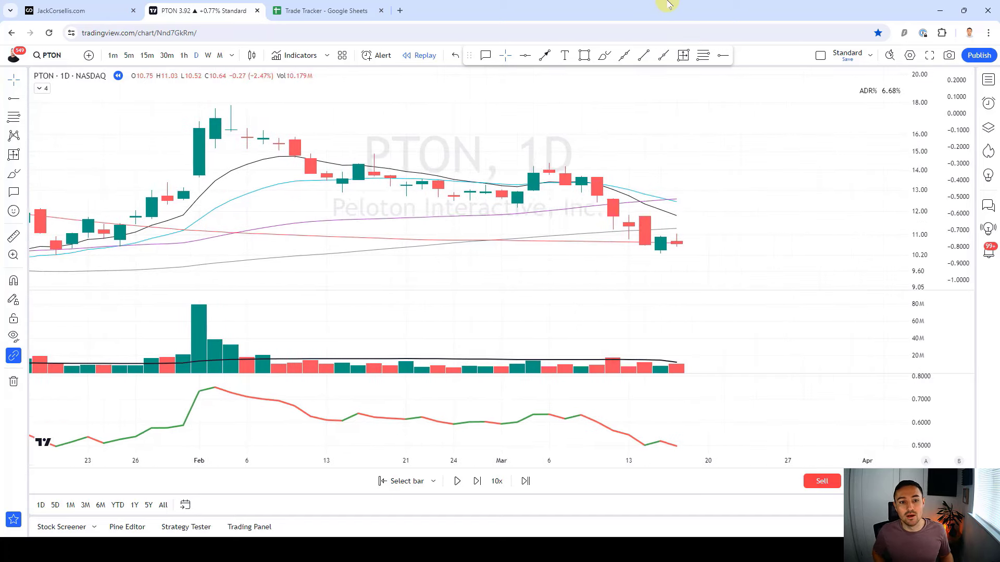
{"action": "key", "text": "shift+Right"}
{"action": "key", "text": "shift+Right"}
{"action": "key", "text": "shift+Right"}
{"action": "key", "text": "shift+Right"}
{"action": "key", "text": "shift+Right"}
{"action": "key", "text": "shift+Right"}
{"action": "key", "text": "shift+Right"}
{"action": "key", "text": "shift+Right"}
{"action": "key", "text": "shift+Right"}
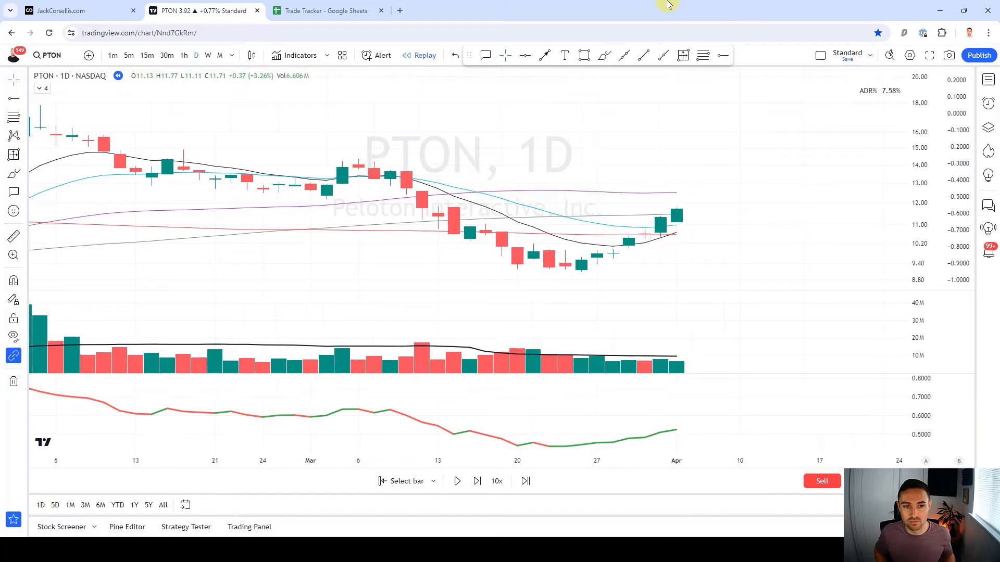
{"action": "key", "text": "shift+Right"}
{"action": "key", "text": "shift+Right"}
{"action": "key", "text": "shift+Right"}
{"action": "key", "text": "shift+Right"}
{"action": "key", "text": "shift+Right"}
{"action": "key", "text": "shift+Right"}
{"action": "key", "text": "shift+Right"}
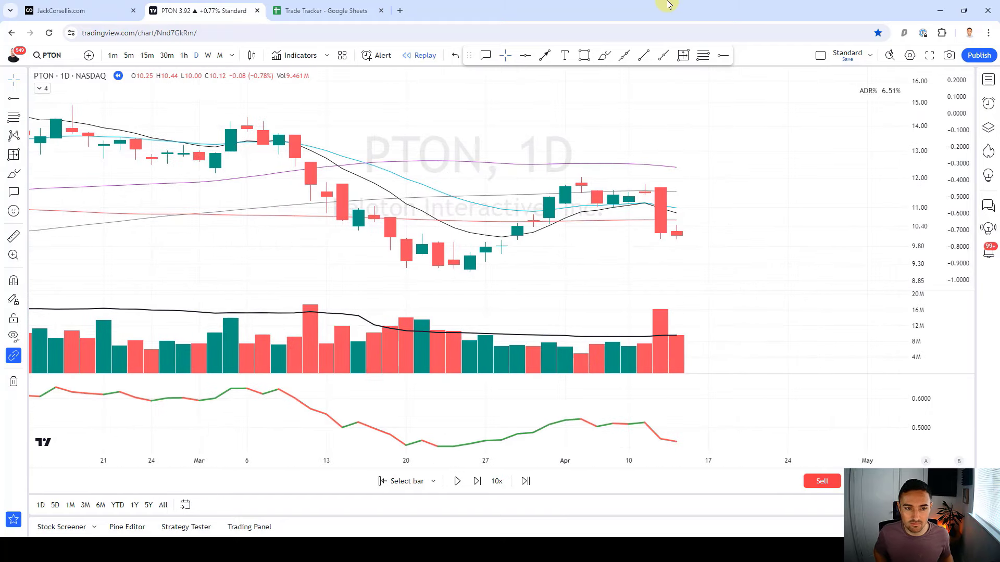
{"action": "key", "text": "shift+Right"}
{"action": "key", "text": "shift+Right"}
{"action": "key", "text": "shift+Right"}
{"action": "key", "text": "shift+Right"}
{"action": "key", "text": "shift+Right"}
{"action": "key", "text": "shift+Right"}
{"action": "key", "text": "shift+Right"}
{"action": "key", "text": "shift+Right"}
{"action": "key", "text": "shift+Right"}
{"action": "key", "text": "shift+Right"}
{"action": "key", "text": "shift+Right"}
{"action": "key", "text": "shift+Right"}
{"action": "key", "text": "shift+Right"}
{"action": "key", "text": "shift+Right"}
{"action": "key", "text": "shift+Right"}
{"action": "key", "text": "shift+Right"}
{"action": "key", "text": "shift+Right"}
{"action": "key", "text": "shift+Right"}
{"action": "key", "text": "shift+Right"}
{"action": "key", "text": "shift+Right"}
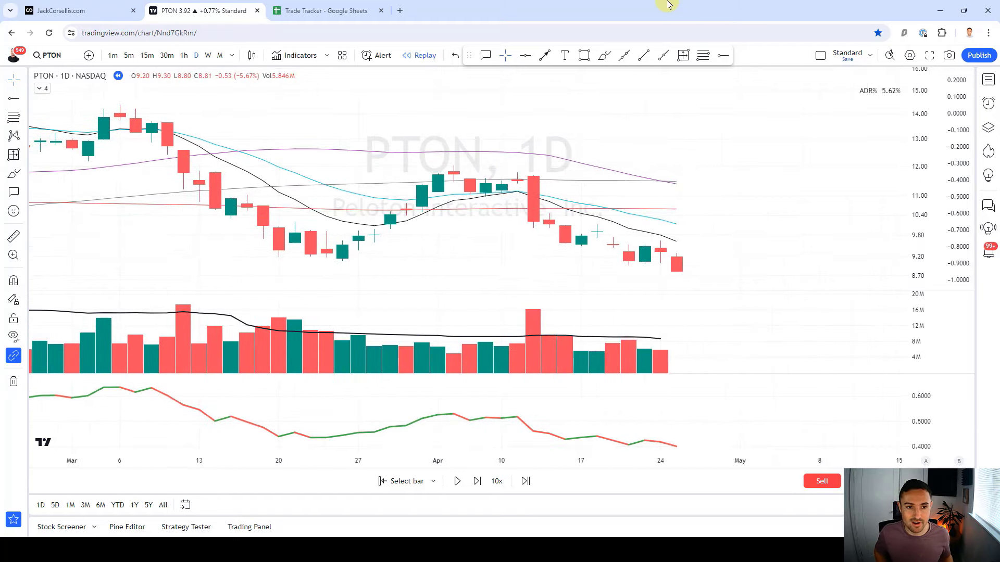
{"action": "key", "text": "shift+Right"}
{"action": "key", "text": "shift+Right"}
{"action": "key", "text": "shift+Right"}
{"action": "key", "text": "shift+Right"}
{"action": "key", "text": "shift+Right"}
{"action": "key", "text": "shift+Right"}
{"action": "key", "text": "shift+Right"}
{"action": "key", "text": "shift+Right"}
{"action": "key", "text": "shift+Right"}
{"action": "key", "text": "shift+Right"}
{"action": "key", "text": "shift+Right"}
{"action": "key", "text": "shift+Right"}
{"action": "key", "text": "shift+Right"}
{"action": "key", "text": "shift+Right"}
{"action": "key", "text": "shift+Right"}
{"action": "key", "text": "shift+Right"}
{"action": "key", "text": "shift+Right"}
{"action": "key", "text": "shift+Right"}
{"action": "key", "text": "shift+Right"}
{"action": "key", "text": "shift+Right"}
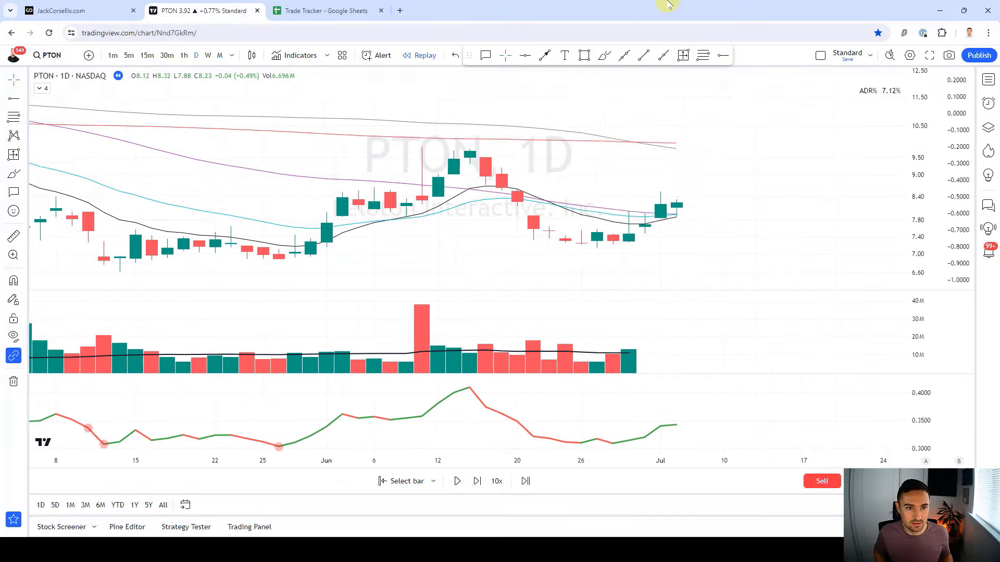
{"action": "key", "text": "shift+Right"}
{"action": "key", "text": "shift+Right"}
{"action": "key", "text": "shift+Right"}
{"action": "key", "text": "shift+Right"}
{"action": "key", "text": "shift+Right"}
{"action": "key", "text": "shift+Right"}
{"action": "key", "text": "shift+Right"}
{"action": "key", "text": "shift+Right"}
{"action": "key", "text": "shift+Right"}
{"action": "key", "text": "shift+Right"}
{"action": "key", "text": "shift+Right"}
{"action": "key", "text": "shift+Right"}
{"action": "key", "text": "shift+Right"}
{"action": "key", "text": "shift+Right"}
{"action": "key", "text": "shift+Right"}
{"action": "key", "text": "shift+Right"}
{"action": "key", "text": "shift+Right"}
{"action": "key", "text": "shift+Right"}
{"action": "key", "text": "shift+Right"}
{"action": "key", "text": "shift+Right"}
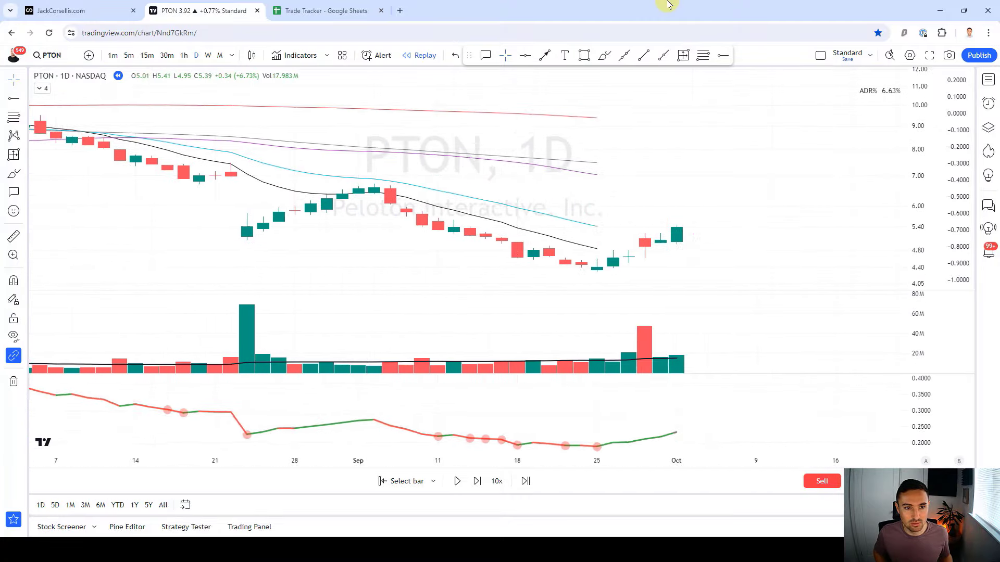
{"action": "key", "text": "shift+Right"}
{"action": "key", "text": "shift+Right"}
{"action": "key", "text": "shift+Right"}
{"action": "key", "text": "shift+Right"}
{"action": "key", "text": "shift+Right"}
{"action": "key", "text": "shift+Right"}
{"action": "key", "text": "shift+Right"}
{"action": "key", "text": "shift+Right"}
{"action": "key", "text": "shift+Right"}
{"action": "key", "text": "shift+Right"}
{"action": "key", "text": "shift+Right"}
{"action": "key", "text": "shift+Right"}
{"action": "key", "text": "shift+Right"}
{"action": "key", "text": "shift+Right"}
{"action": "key", "text": "shift+Right"}
{"action": "key", "text": "shift+Right"}
{"action": "key", "text": "shift+Right"}
{"action": "key", "text": "shift+Right"}
{"action": "key", "text": "shift+Right"}
{"action": "key", "text": "shift+Right"}
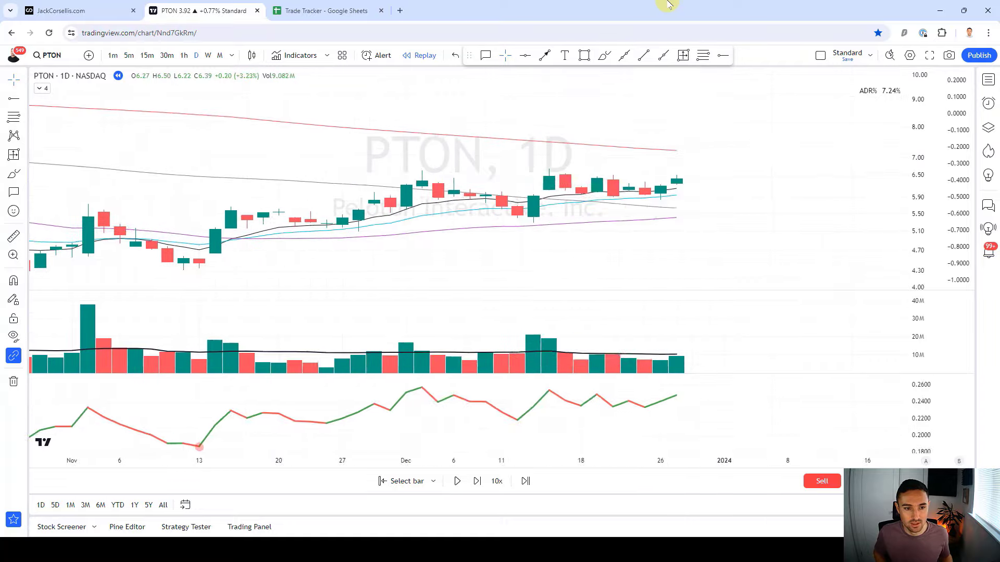
{"action": "key", "text": "shift+Right"}
{"action": "key", "text": "shift+Right"}
{"action": "key", "text": "shift+Right"}
{"action": "key", "text": "shift+Right"}
{"action": "key", "text": "shift+Right"}
{"action": "key", "text": "shift+Right"}
{"action": "key", "text": "shift+Right"}
{"action": "key", "text": "shift+Right"}
{"action": "key", "text": "shift+Right"}
{"action": "key", "text": "shift+Right"}
{"action": "key", "text": "shift+Right"}
{"action": "key", "text": "shift+Right"}
{"action": "key", "text": "shift+Right"}
{"action": "key", "text": "shift+Right"}
{"action": "key", "text": "shift+Right"}
{"action": "key", "text": "shift+Right"}
{"action": "key", "text": "shift+Right"}
{"action": "key", "text": "shift+Right"}
{"action": "key", "text": "shift+Right"}
{"action": "key", "text": "shift+Right"}
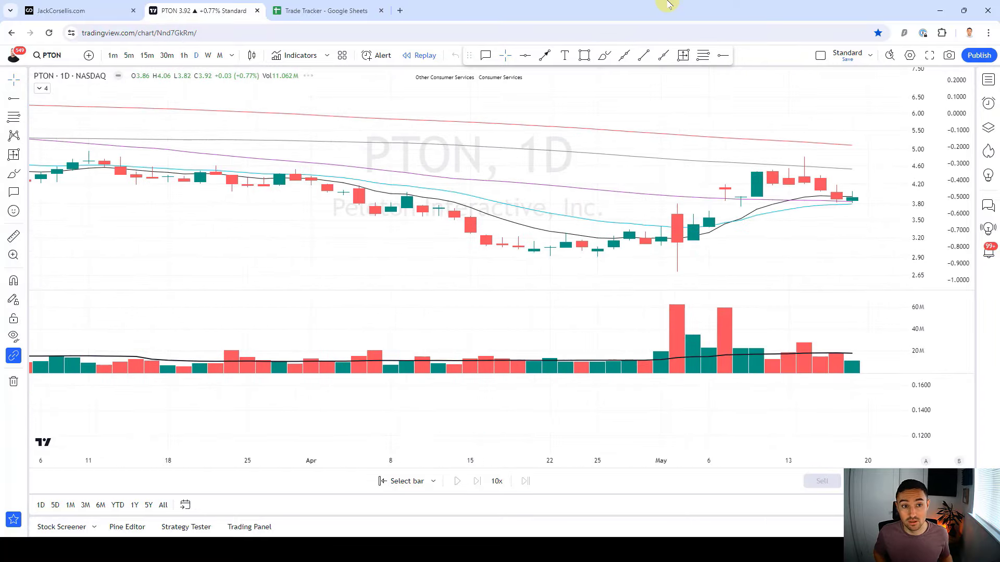
Measure PTON's full decline from its January 2021 peak to its May 2024 low across the whole price history
{"action": "scroll", "coordinate": [553, 178], "scroll_direction": "down", "scroll_amount": 15}
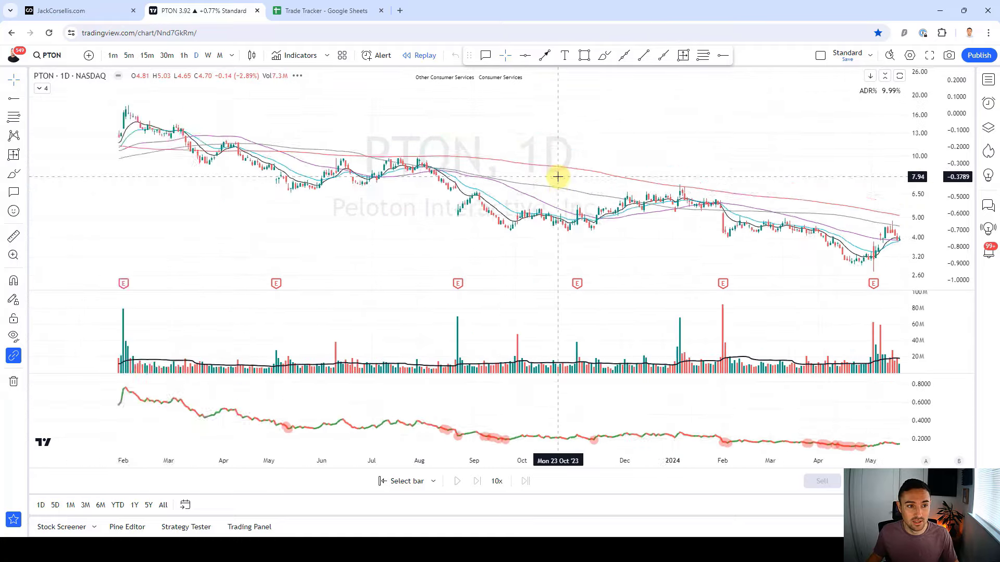
{"action": "scroll", "coordinate": [509, 220], "scroll_direction": "down", "scroll_amount": 2}
{"action": "left_click", "coordinate": [683, 55]}
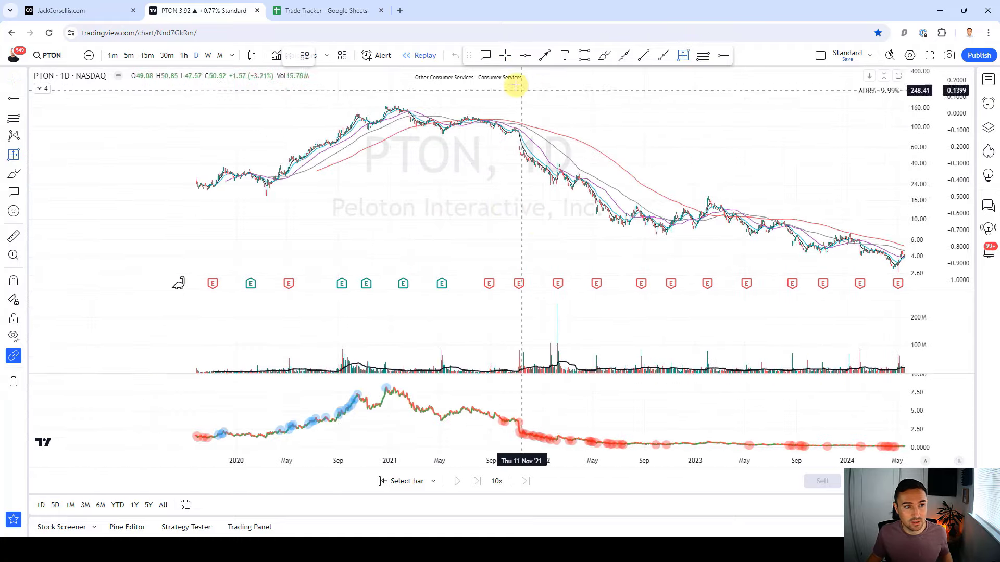
{"action": "left_click", "coordinate": [394, 96]}
{"action": "left_click_drag", "start_coordinate": [394, 97], "coordinate": [896, 268]}
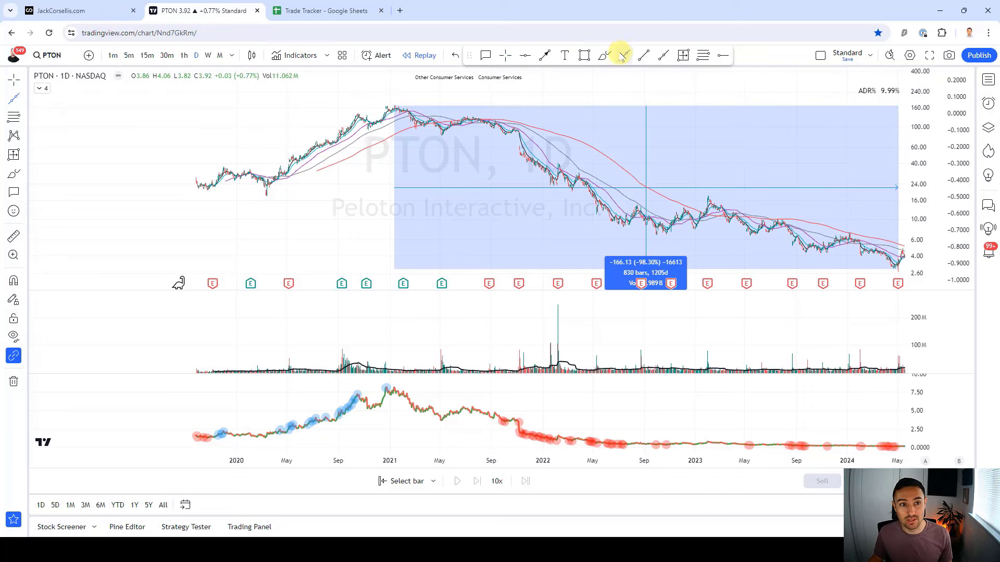
Sketch trial brush strokes along the late 2021 to 2023 decline and the 2020 advance, and remove them
{"action": "left_click", "coordinate": [624, 57]}
{"action": "left_click", "coordinate": [513, 124]}
{"action": "left_click", "coordinate": [776, 235]}
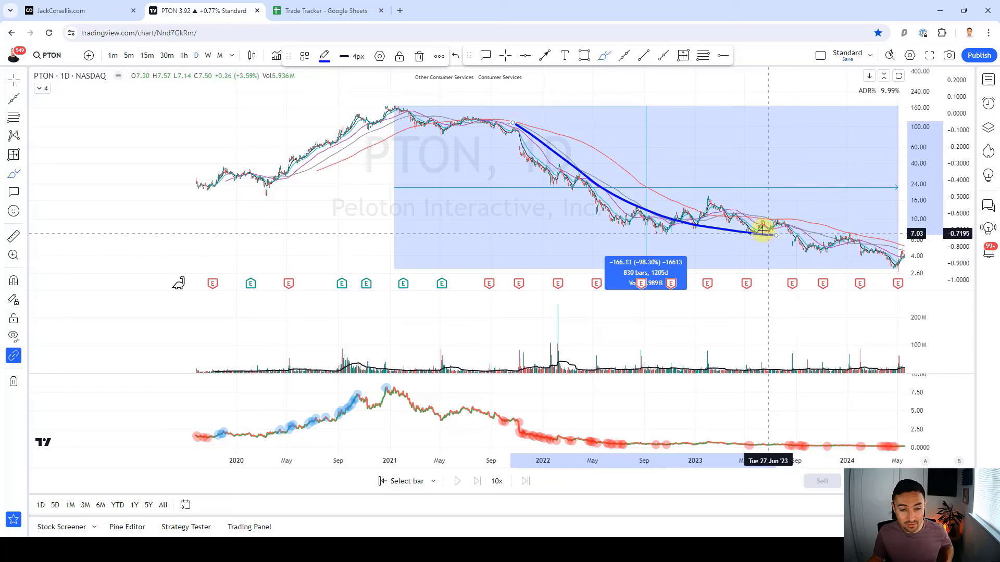
{"action": "key", "text": "Delete"}
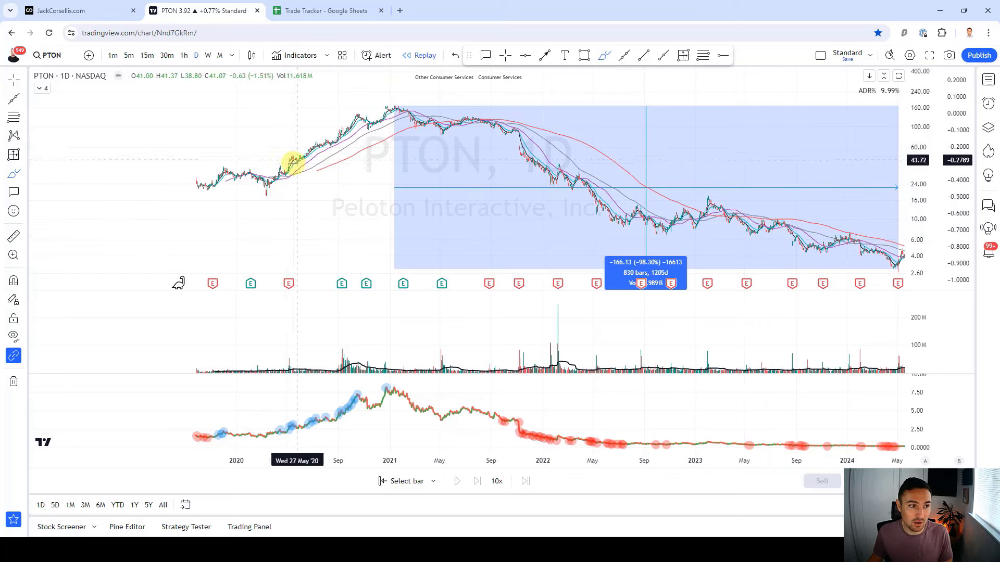
{"action": "mouse_move", "coordinate": [234, 170]}
{"action": "left_mouse_down"}
{"action": "mouse_move", "coordinate": [294, 176]}
{"action": "mouse_move", "coordinate": [334, 139]}
{"action": "left_mouse_up"}
{"action": "key", "text": "ctrl+z"}
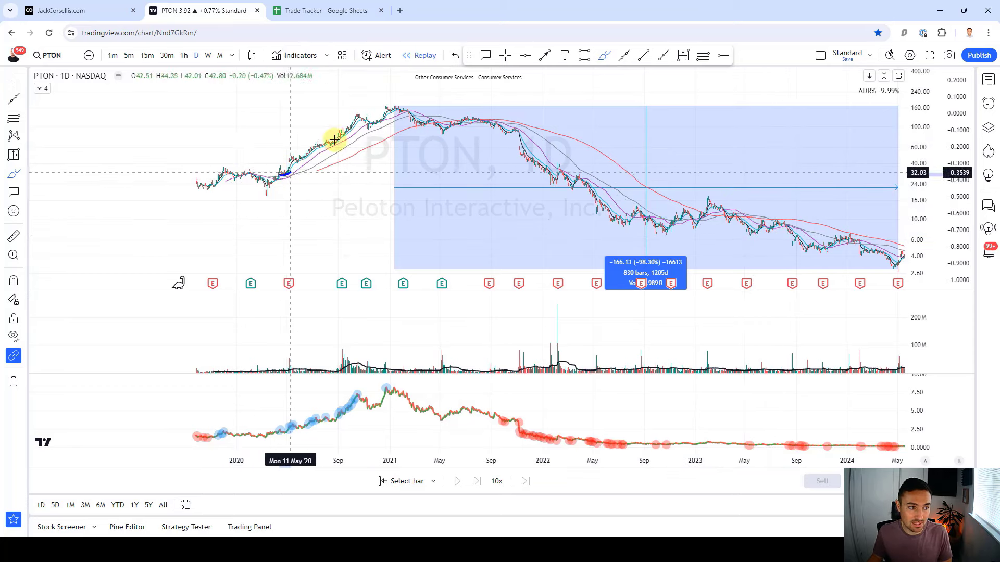
Inspect PTON's decline from 2021 to 2024 more closely and switch to the Trade Tracker sheet in Google Sheets
{"action": "scroll", "coordinate": [268, 174], "scroll_direction": "up", "scroll_amount": 3}
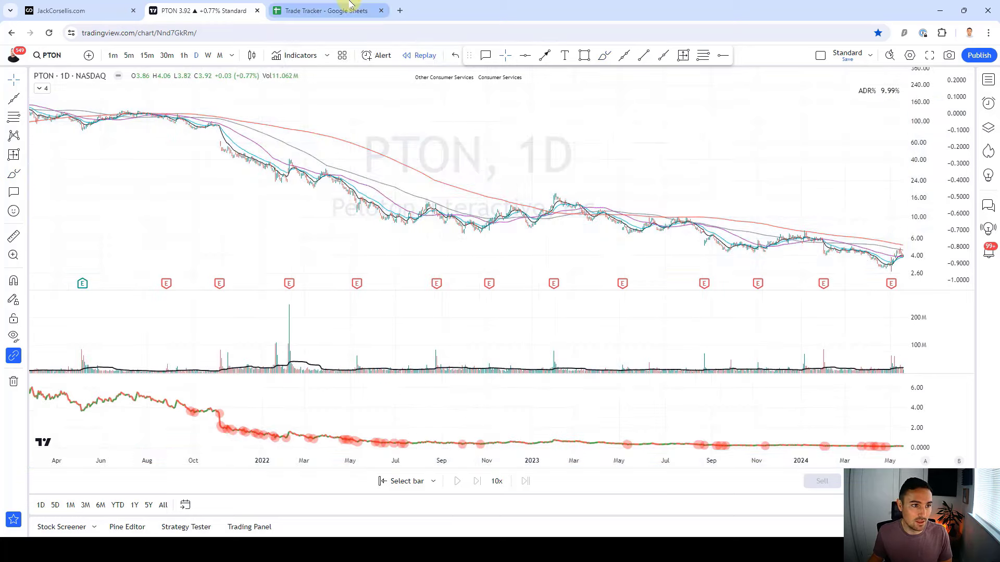
{"action": "left_click", "coordinate": [354, 11]}
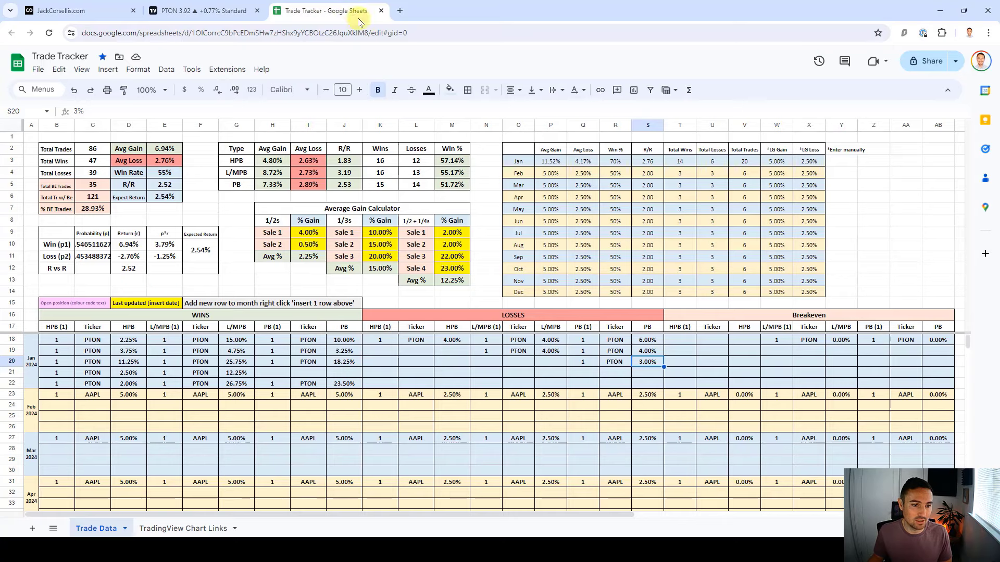